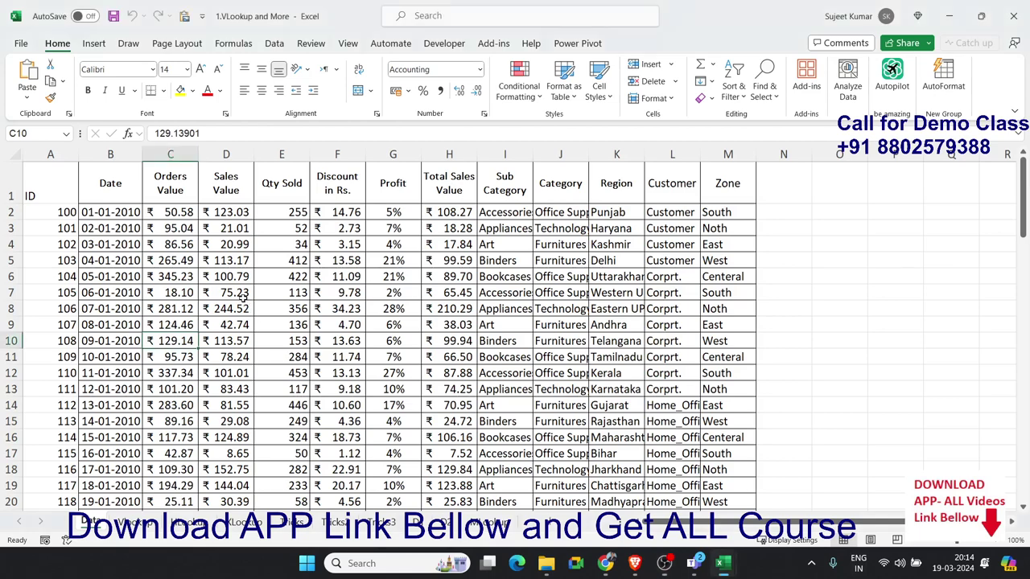
Look over the Data sheet table, then return to the Vlookup sheet
drag(56, 195, 724, 408)
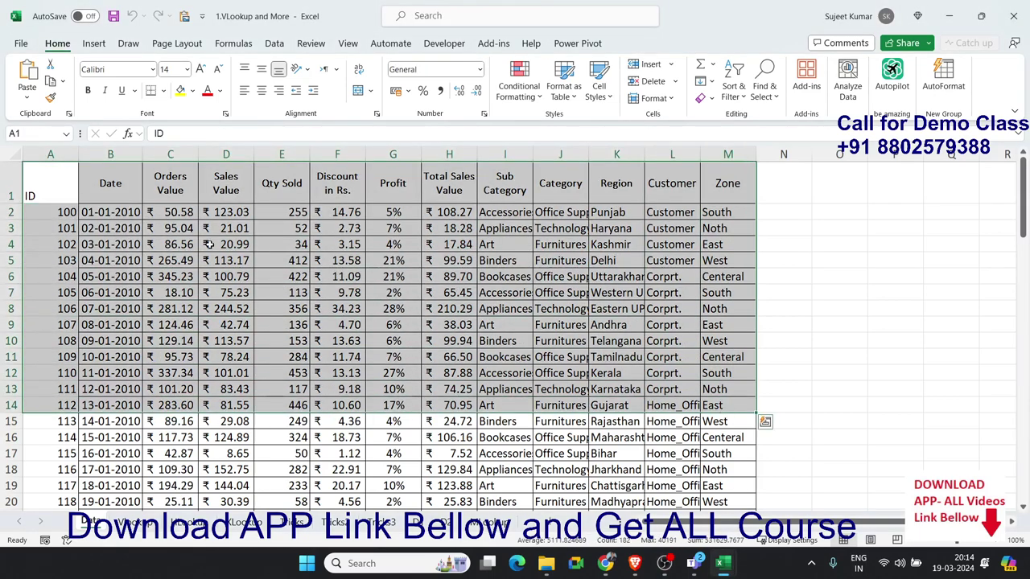
key(ctrl+Home)
click(147, 517)
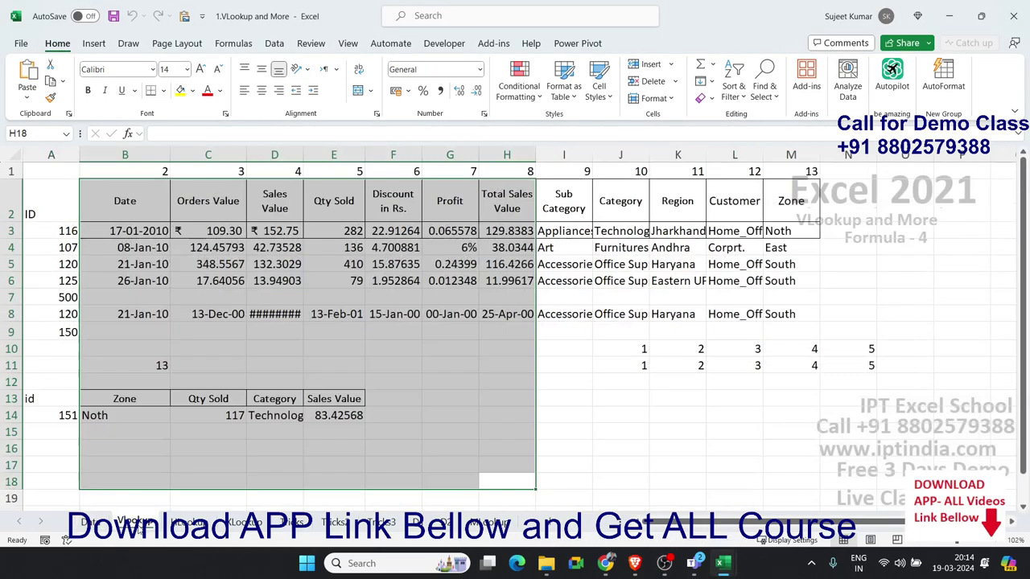
click(54, 235)
click(93, 522)
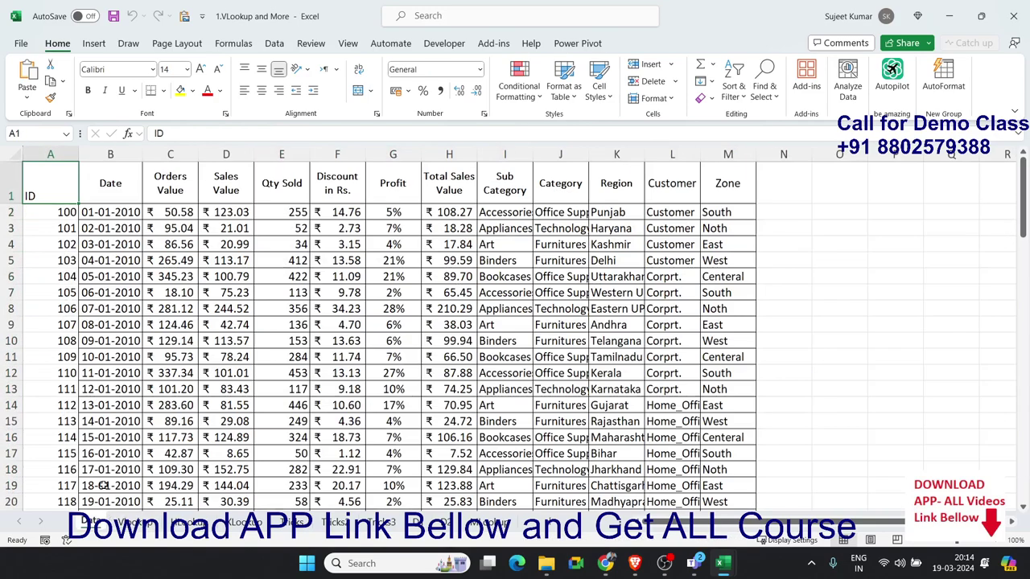
click(138, 520)
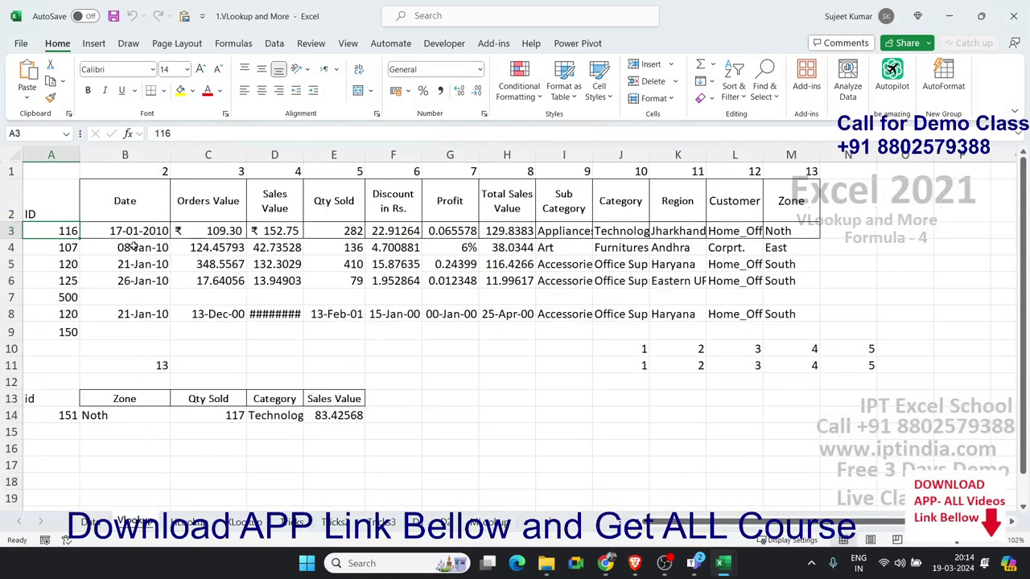
Clear the old lookup results in B3:M8 and the helper numbers in rows 10–11
drag(133, 231, 803, 315)
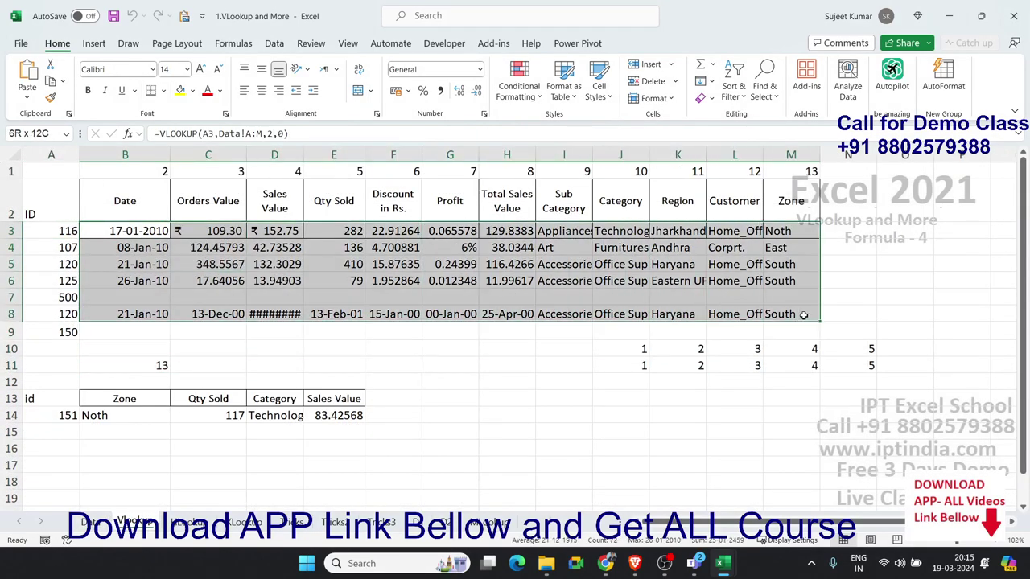
key(Delete)
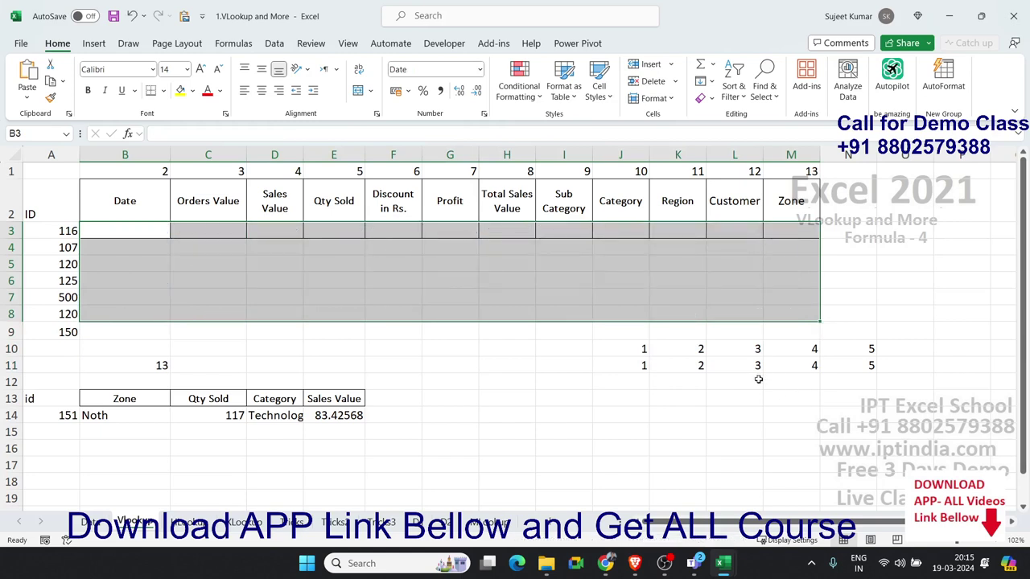
drag(620, 331, 935, 392)
key(Delete)
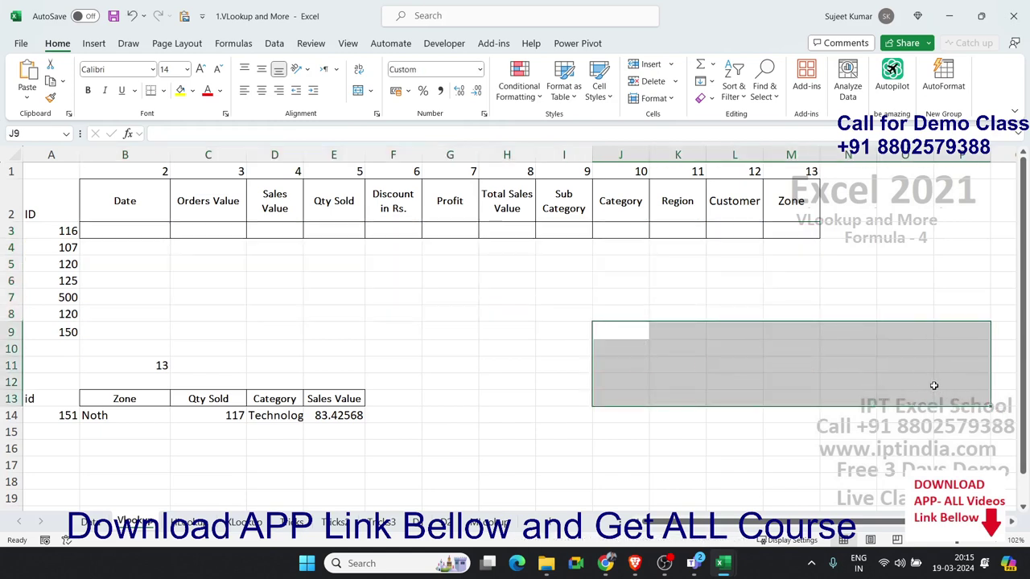
Enter =VLOOKUP(A3,Data!A:M,2,0) in B3 to return the date 17-01-2010
click(141, 236)
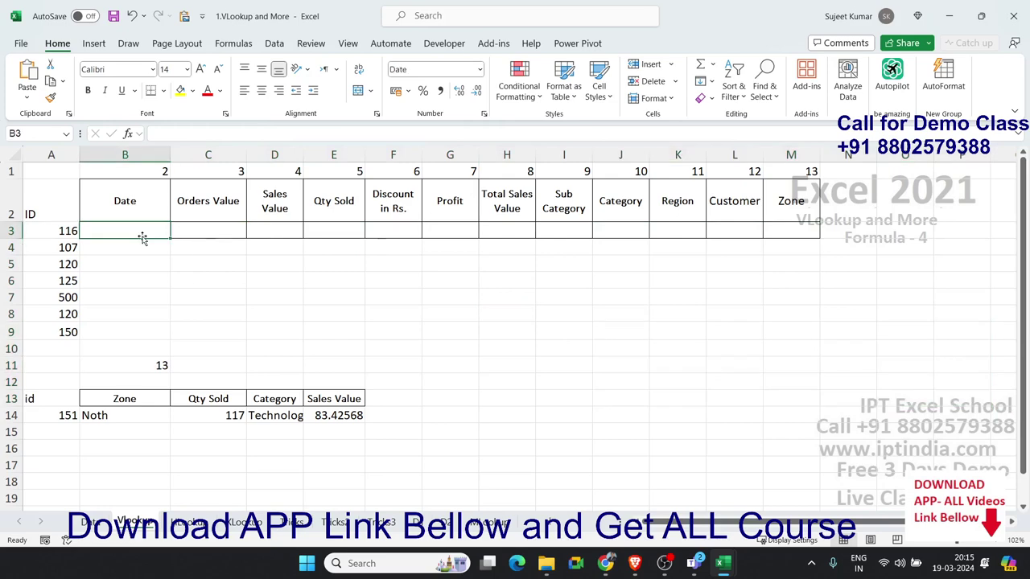
text(=vl)
key(Tab)
key(Left)
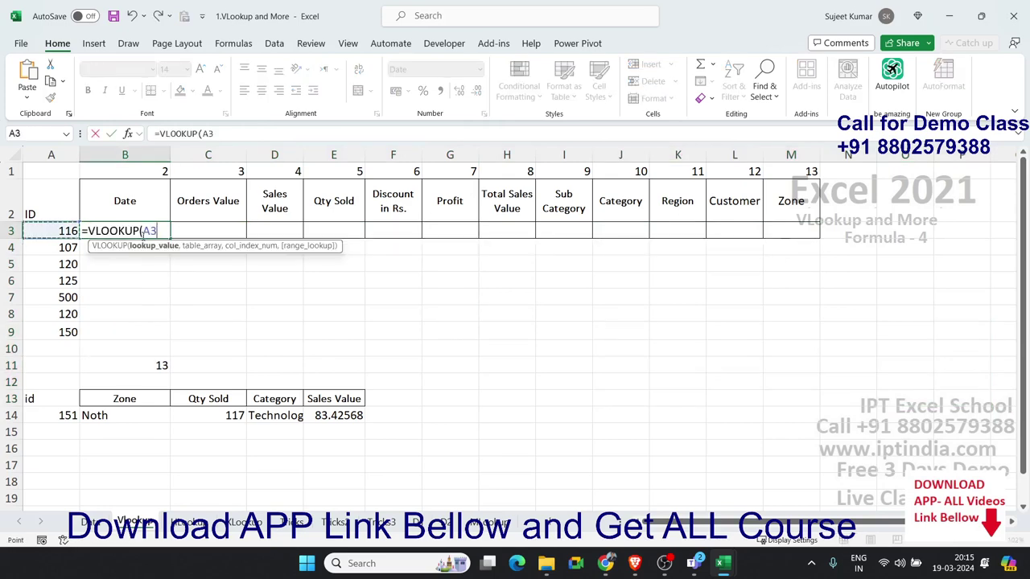
text(,)
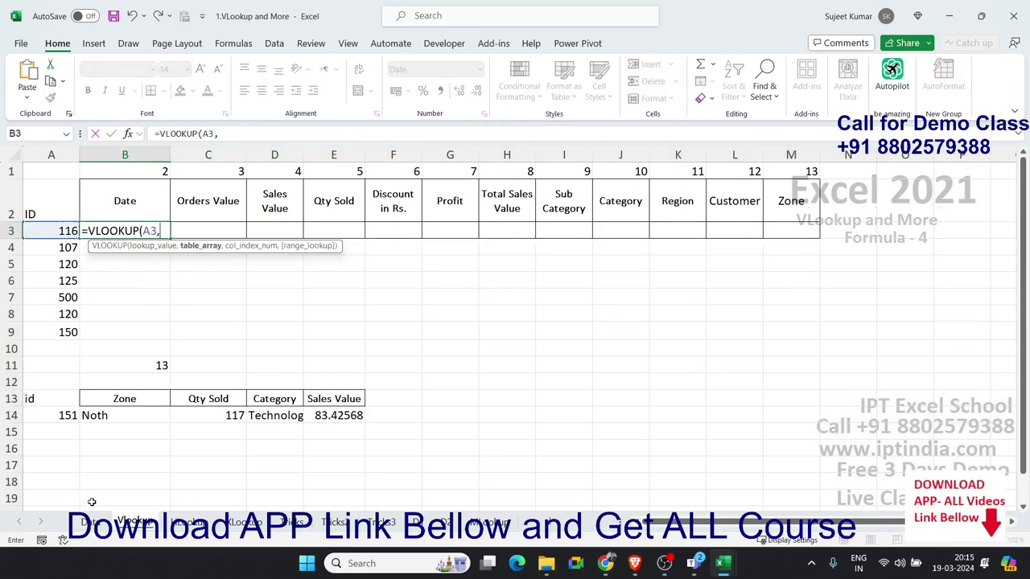
click(92, 522)
drag(50, 154, 727, 154)
text(,2)
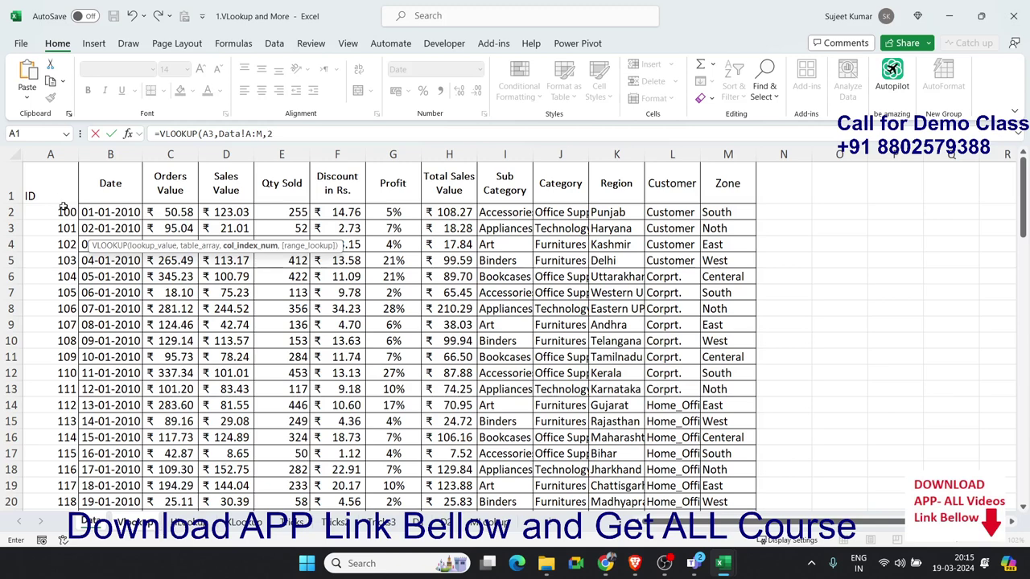
text(,0)
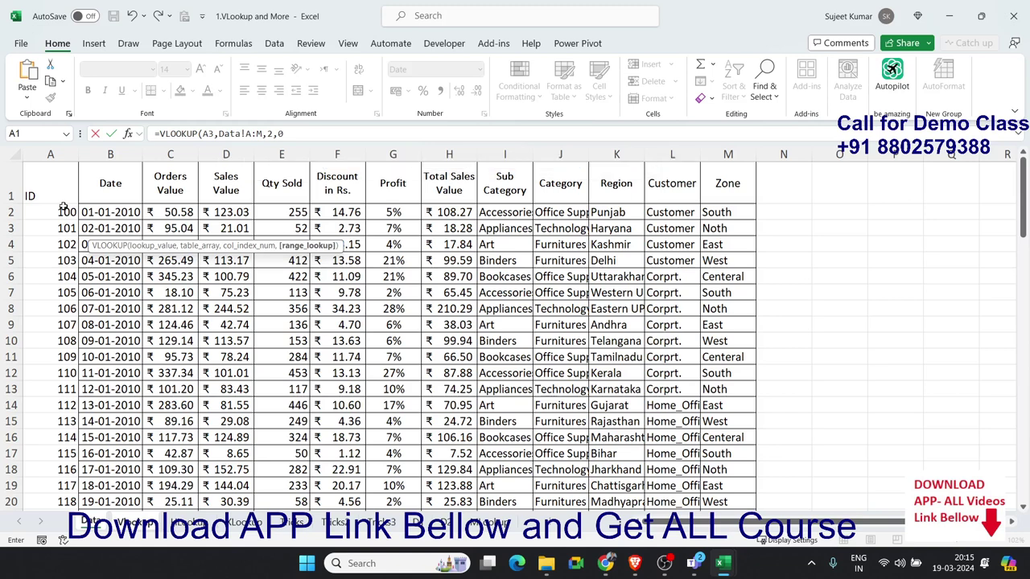
text())
key(Return)
Enter =VLOOKUP(A3,Data!A:M,3,0) in C3 to return the Orders Value ₹ 109.30
key(Up)
key(Right)
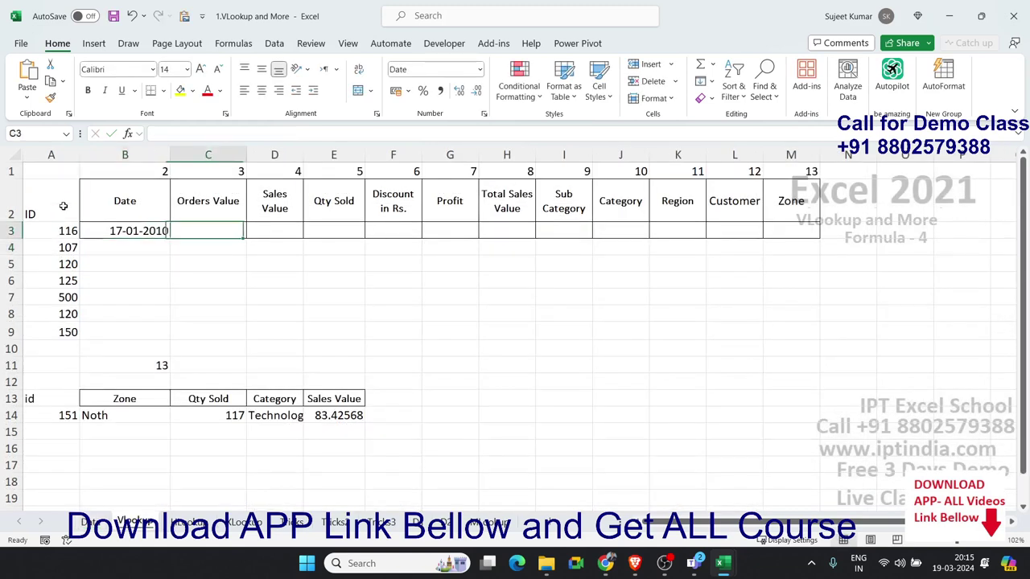
text(=vl)
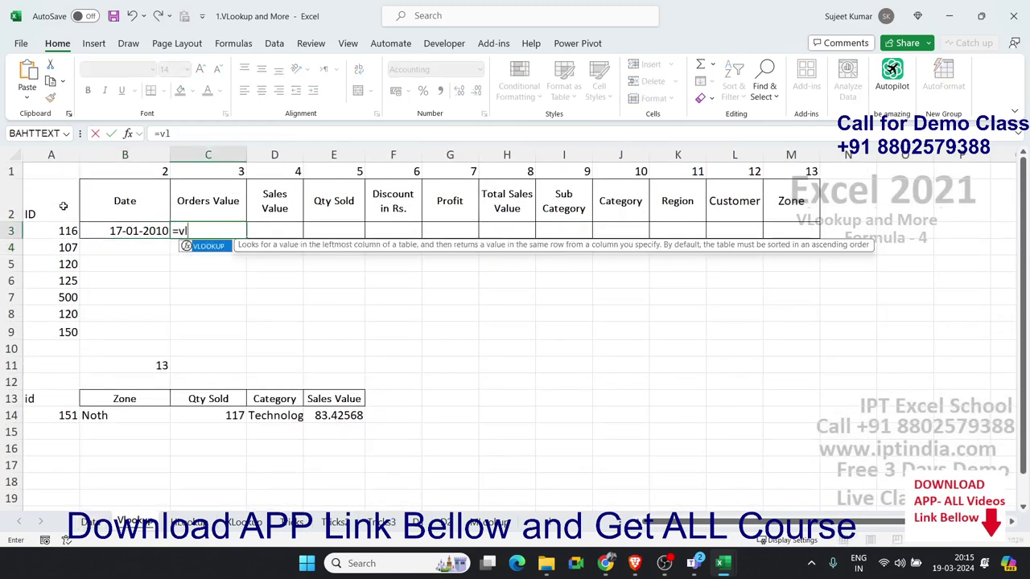
key(Tab)
key(Left)
key(Left)
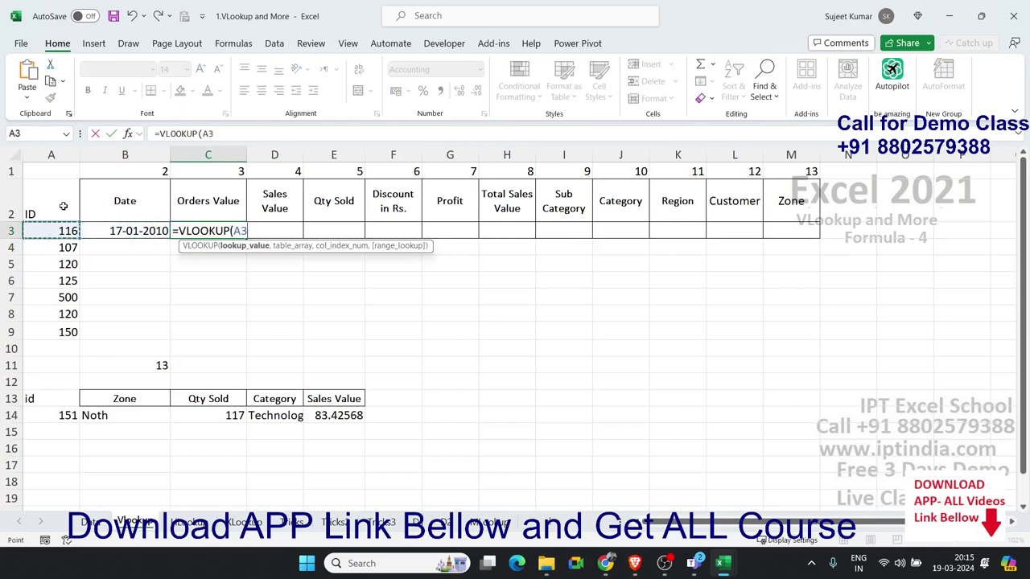
text(,)
click(91, 520)
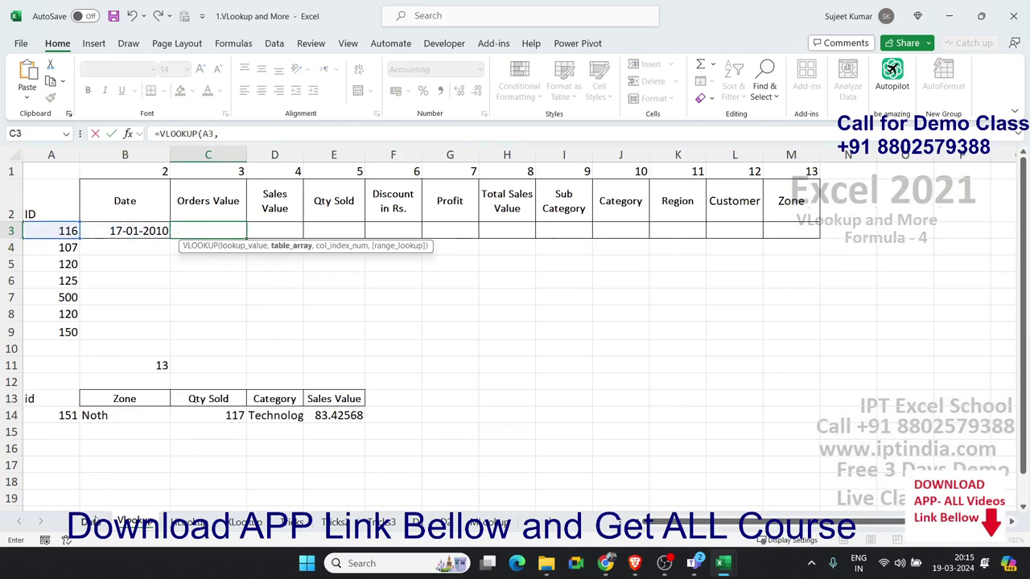
drag(49, 154, 727, 154)
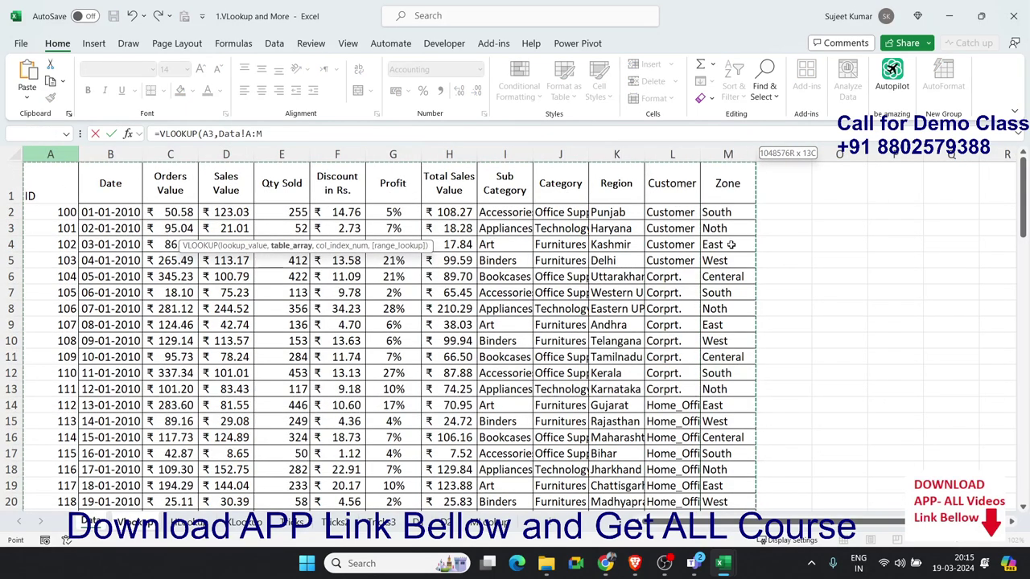
text(,)
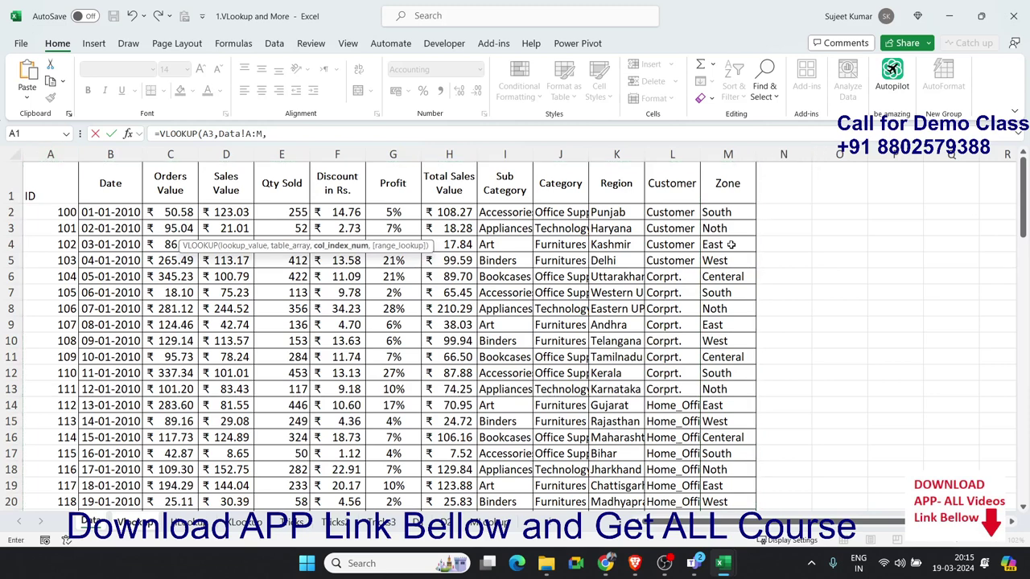
text(3,0)
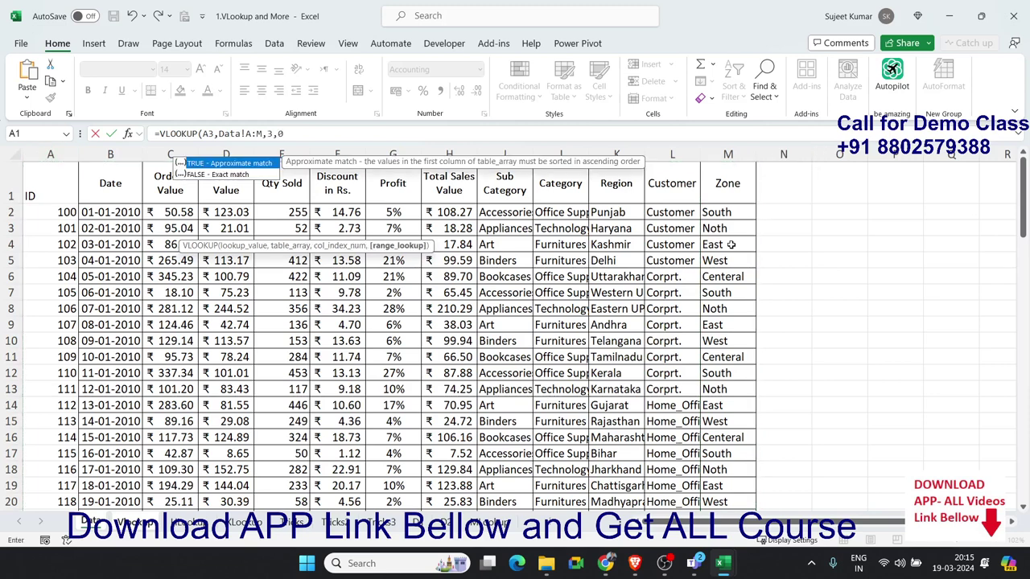
text())
key(Return)
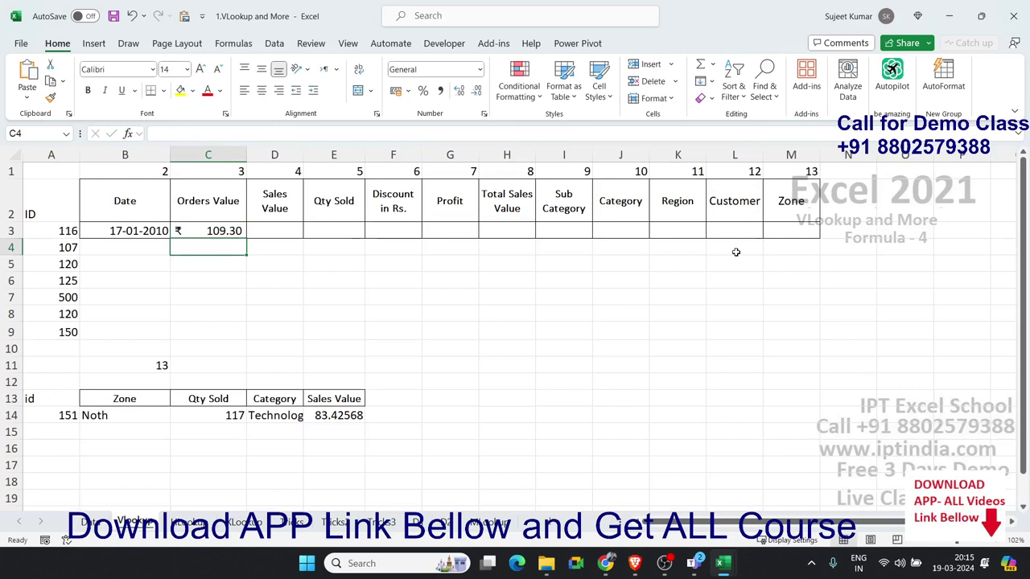
click(273, 230)
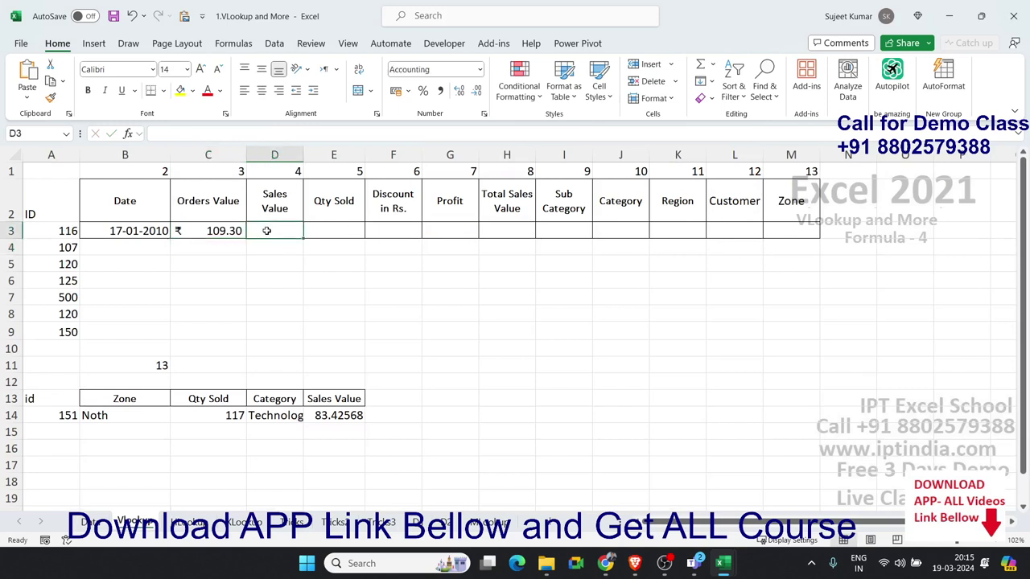
Enter a Sales Value VLOOKUP in D3 against Data columns A:M
text(=vl)
key(Tab)
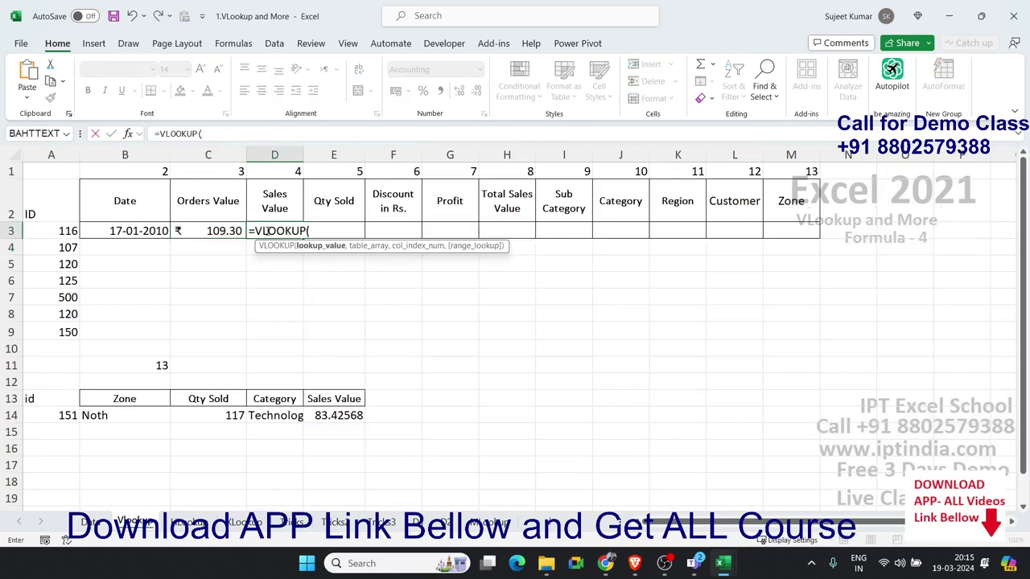
click(74, 233)
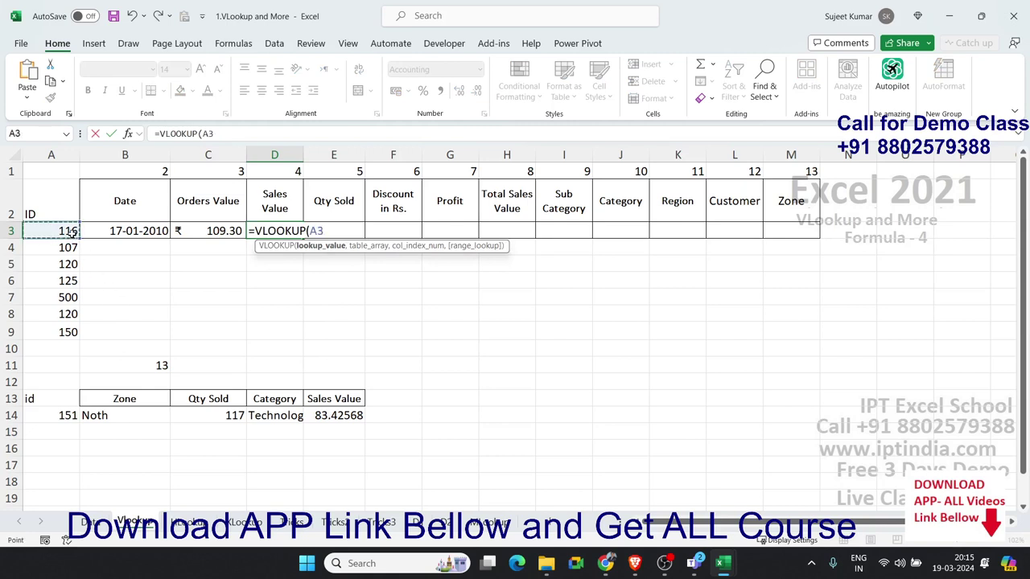
text(.)
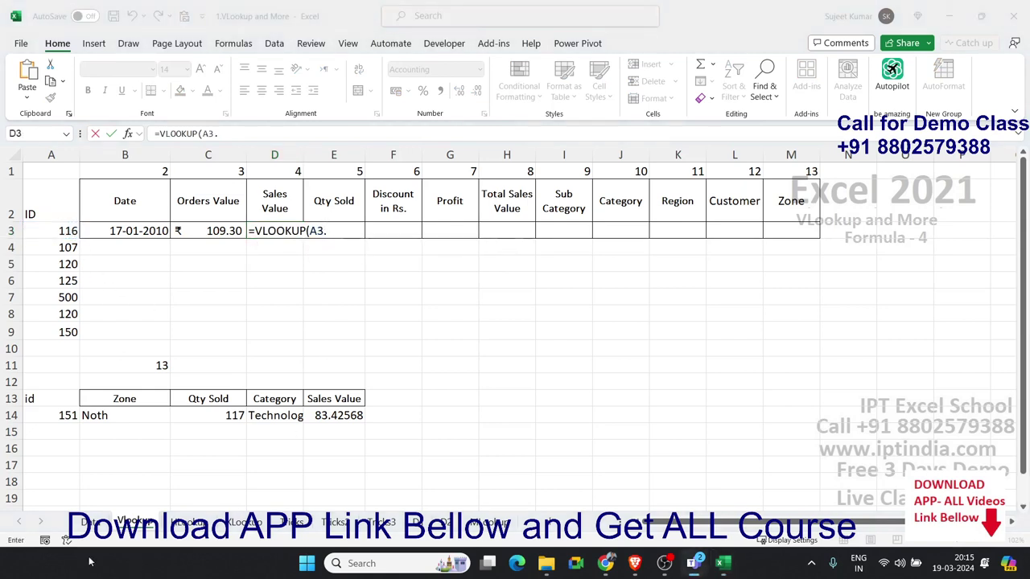
click(85, 517)
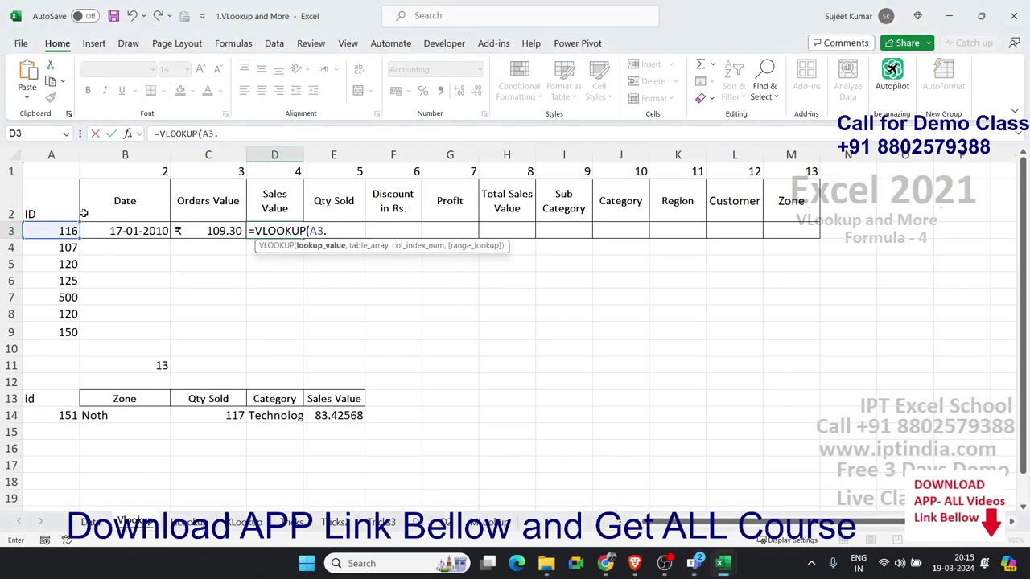
click(90, 521)
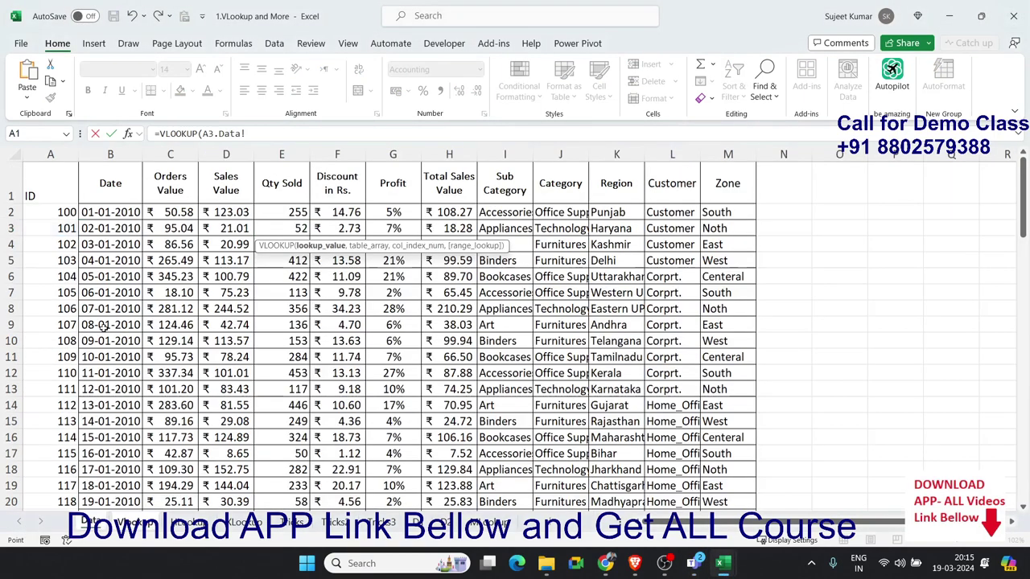
drag(50, 155, 727, 155)
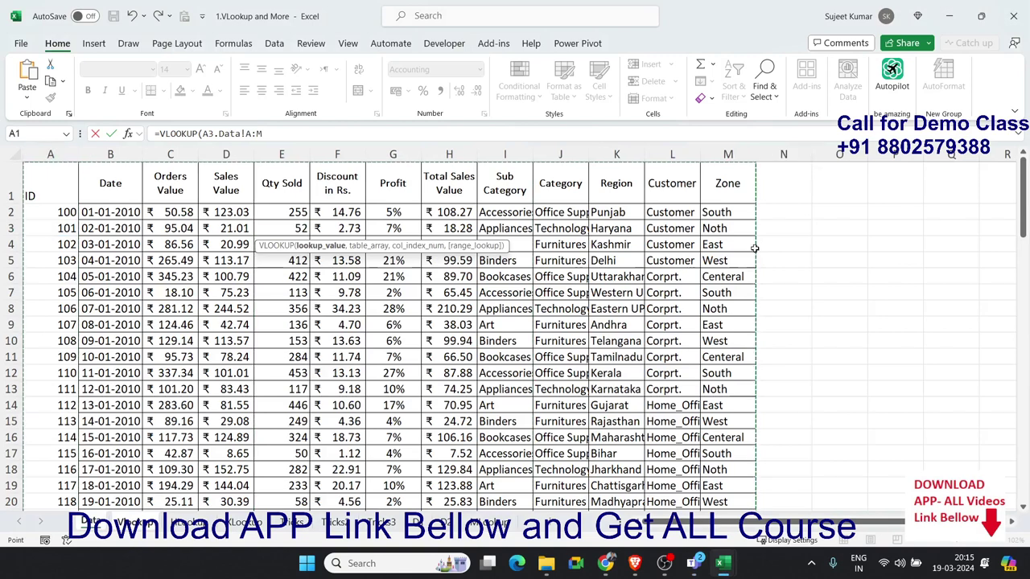
text(,3)
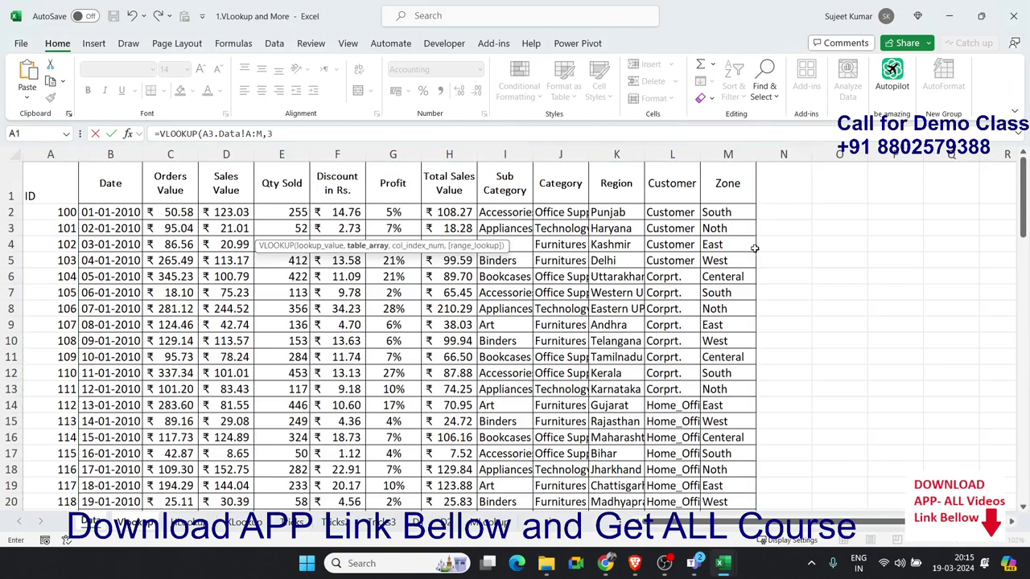
text(,0)
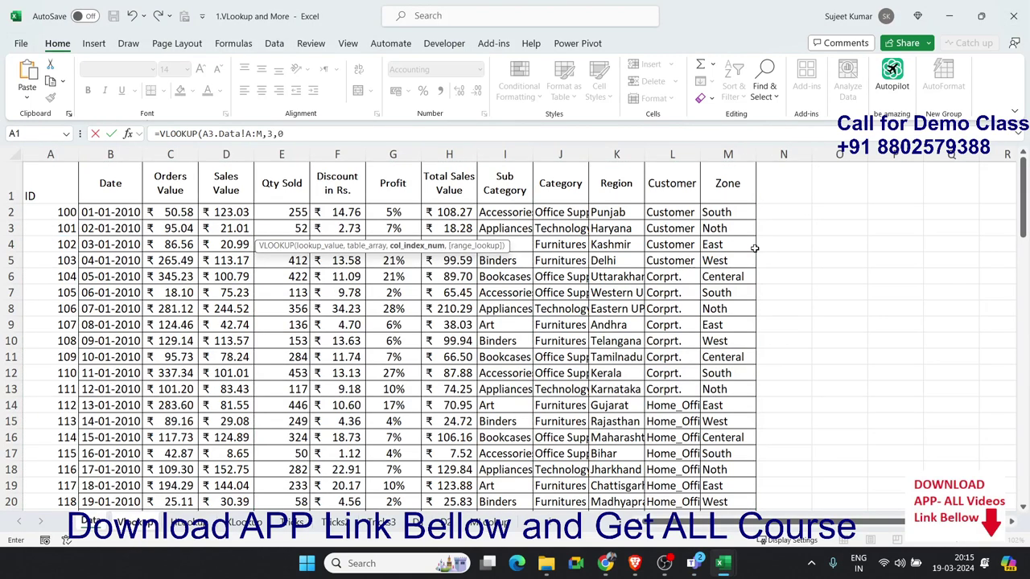
key(Return)
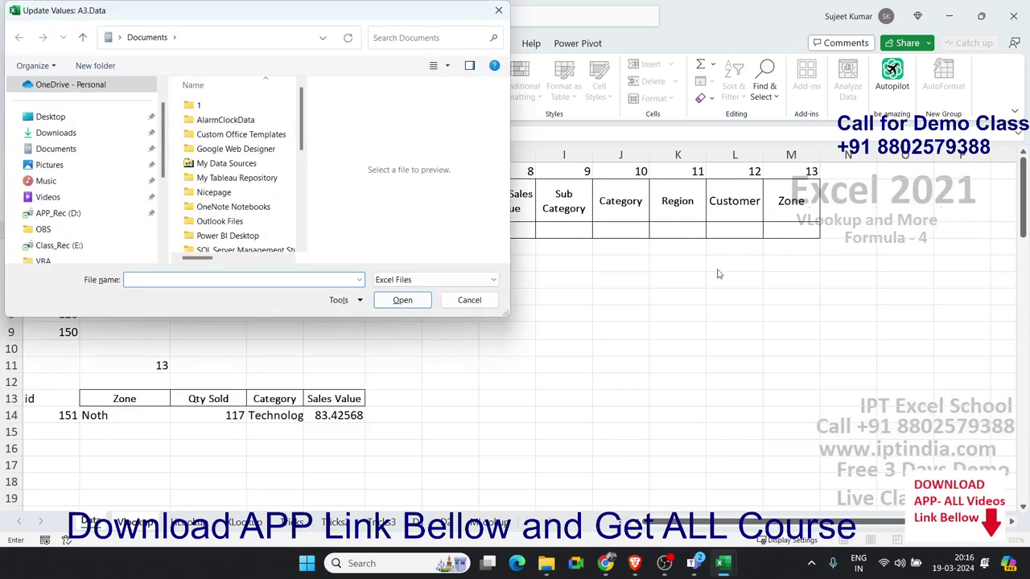
key(Escape)
key(Return)
key(Return)
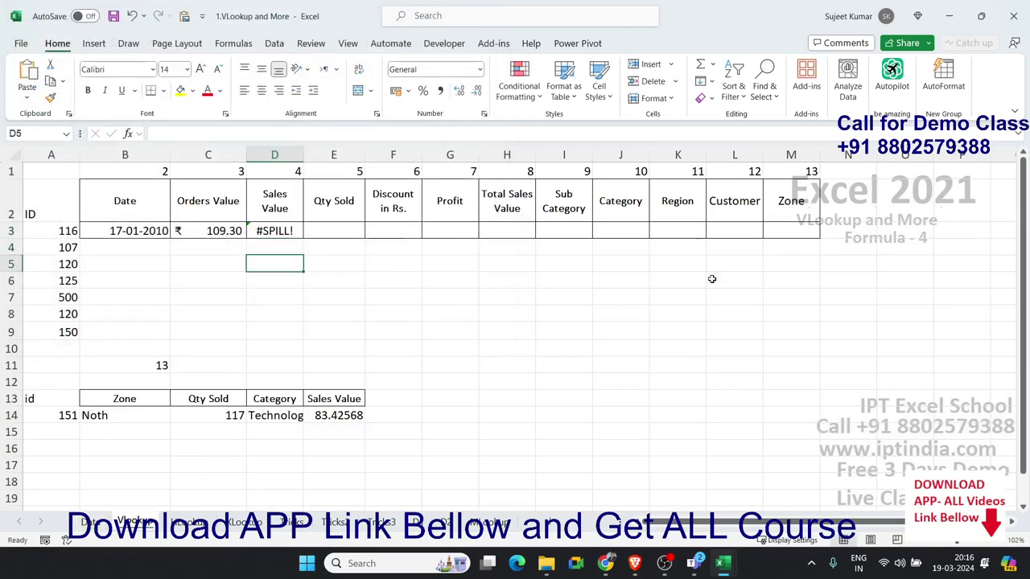
Delete the #SPILL! formula from D3 and move back to A2
key(Up)
key(Up)
key(Delete)
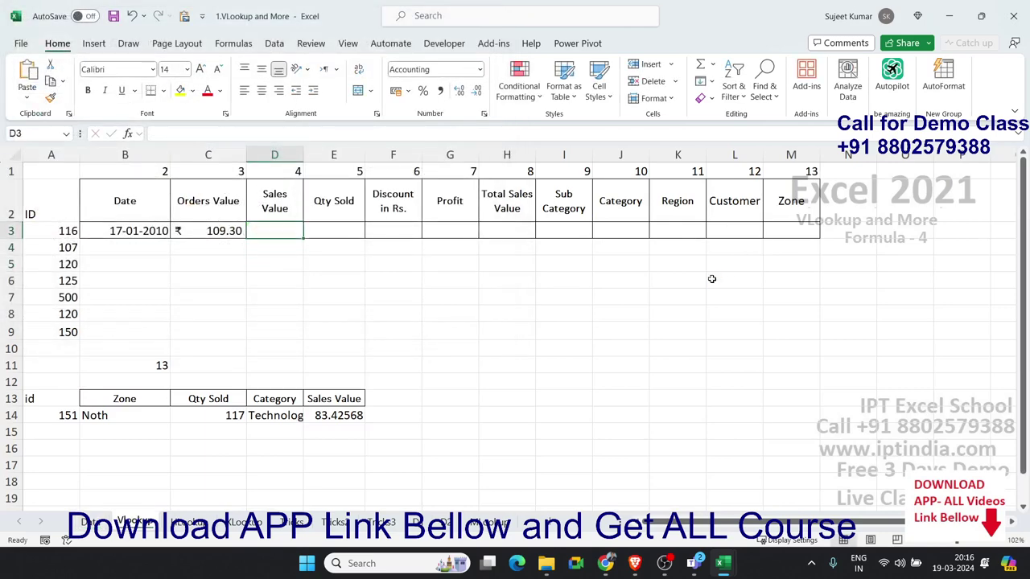
key(Left)
key(Right)
key(Left)
key(Left)
key(Left)
key(Up)
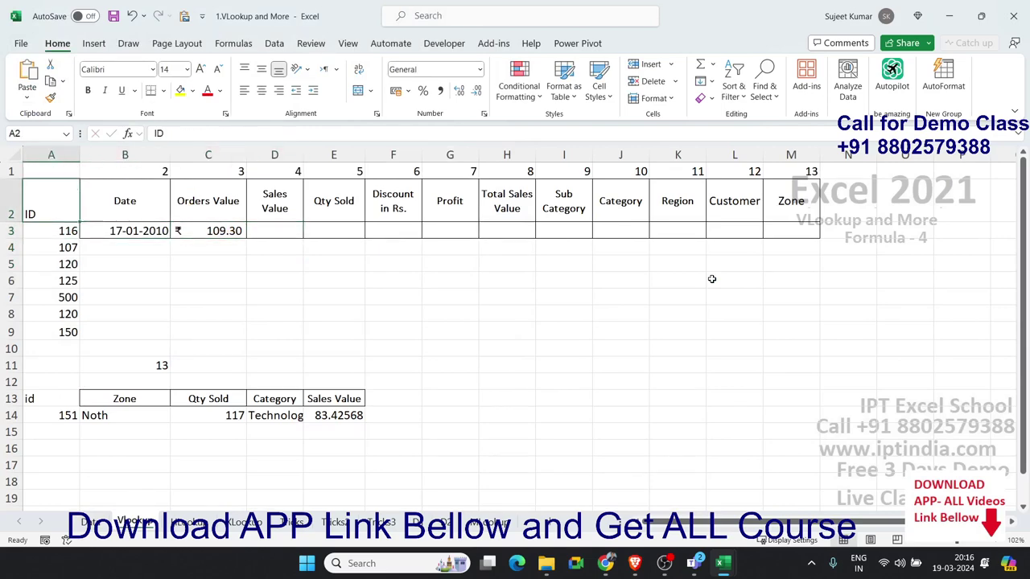
Compare the Data sheet's header row with the column numbers in Vlookup row 1
click(91, 529)
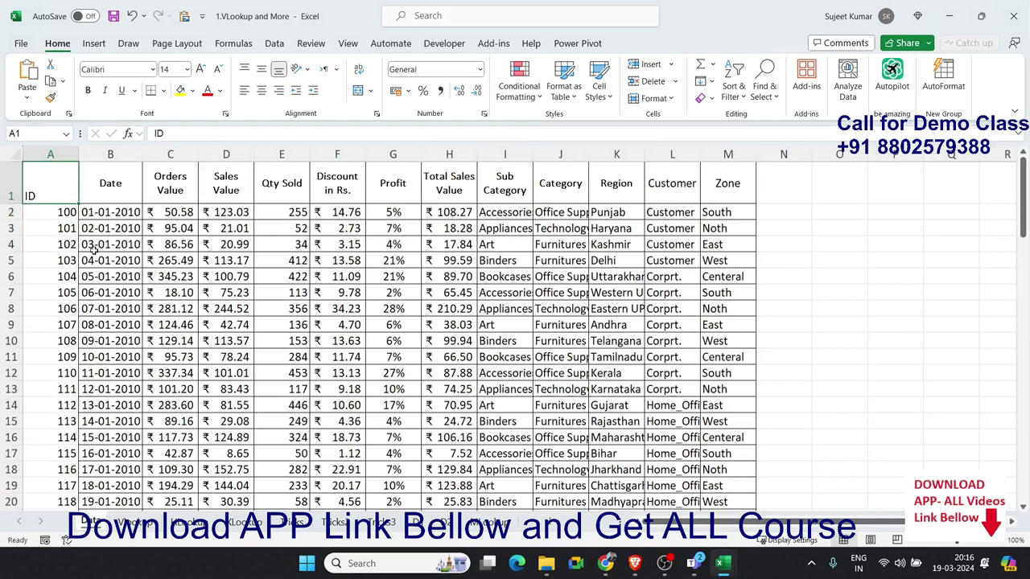
drag(64, 197, 728, 189)
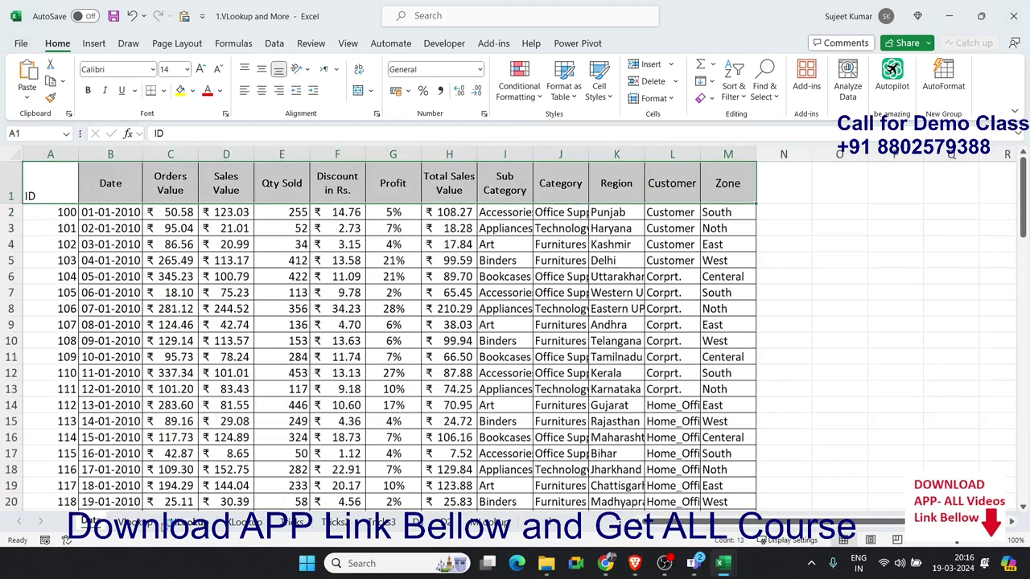
click(160, 521)
drag(165, 171, 818, 171)
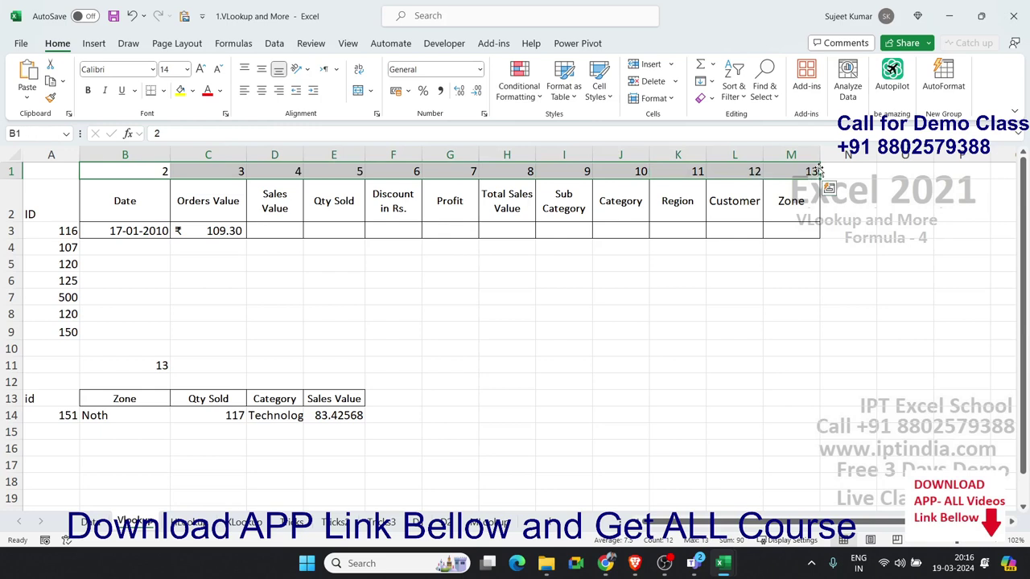
Enter =VLOOKUP(A4,Data!A:M,Vlookup!B1,0) in B4, using B1's 2 as the column index
click(121, 250)
text(=l)
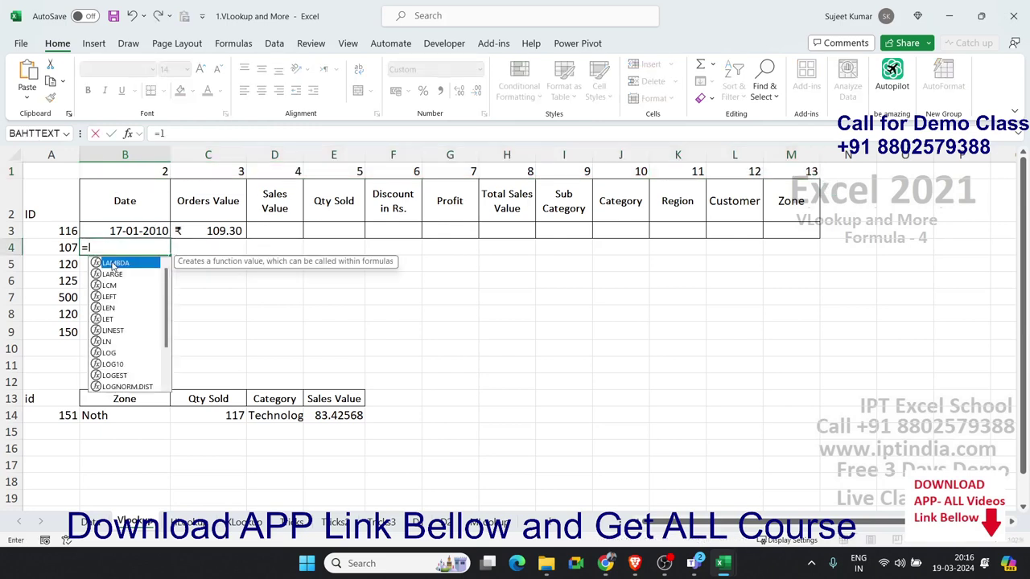
key(BackSpace)
text(vl)
key(Tab)
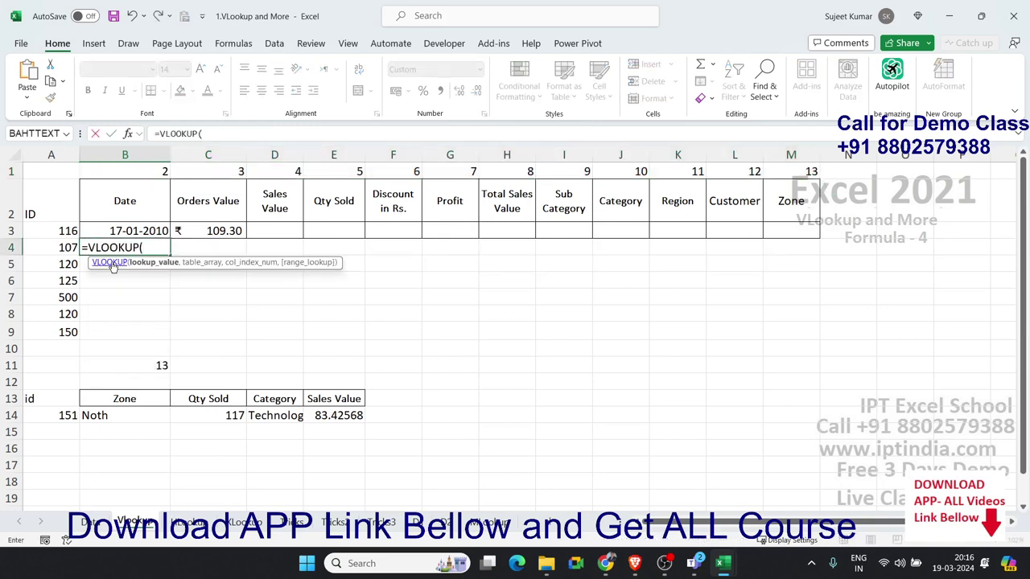
key(Left)
text(,)
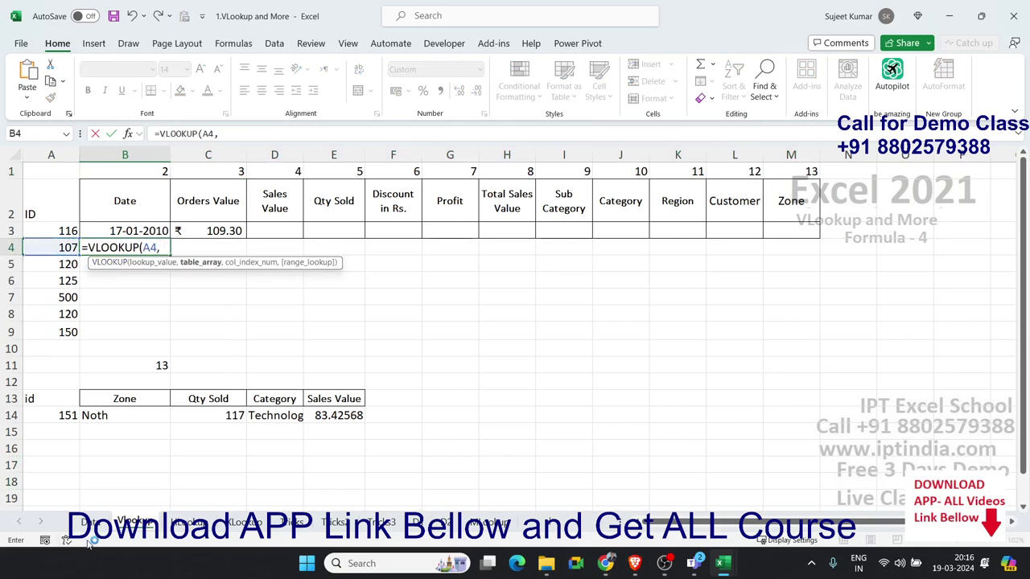
click(92, 522)
drag(64, 154, 728, 154)
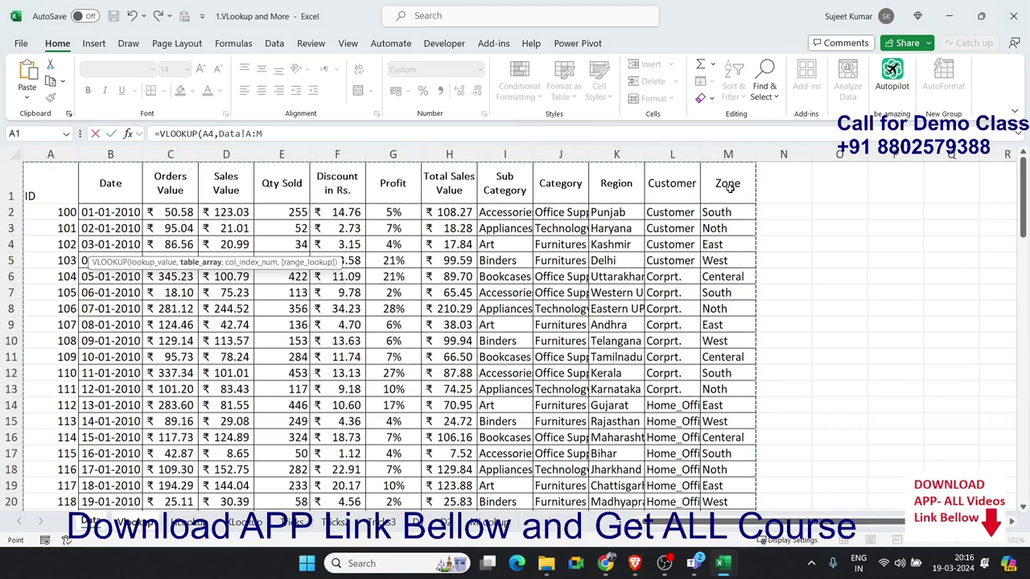
text(,)
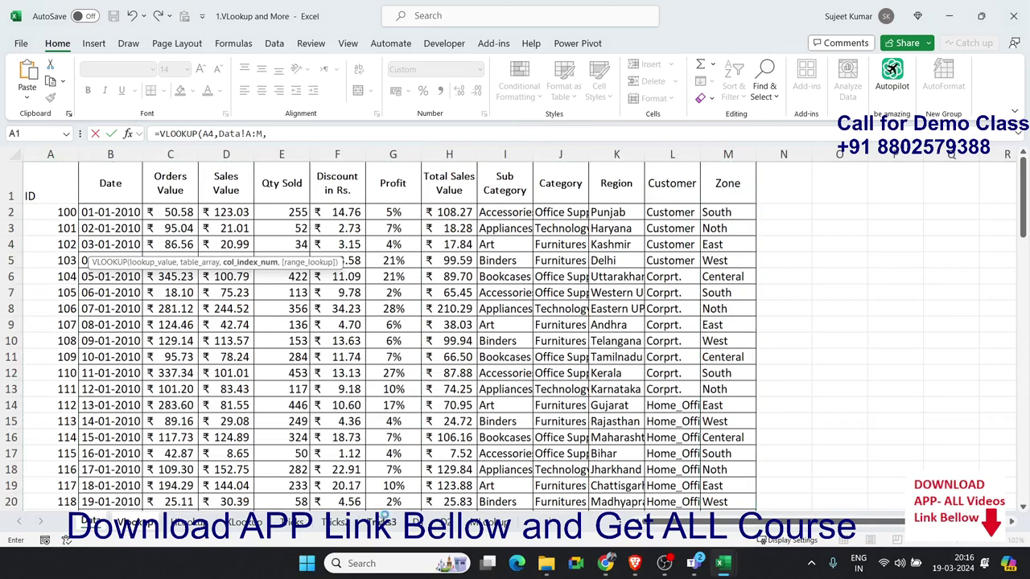
click(124, 524)
click(161, 168)
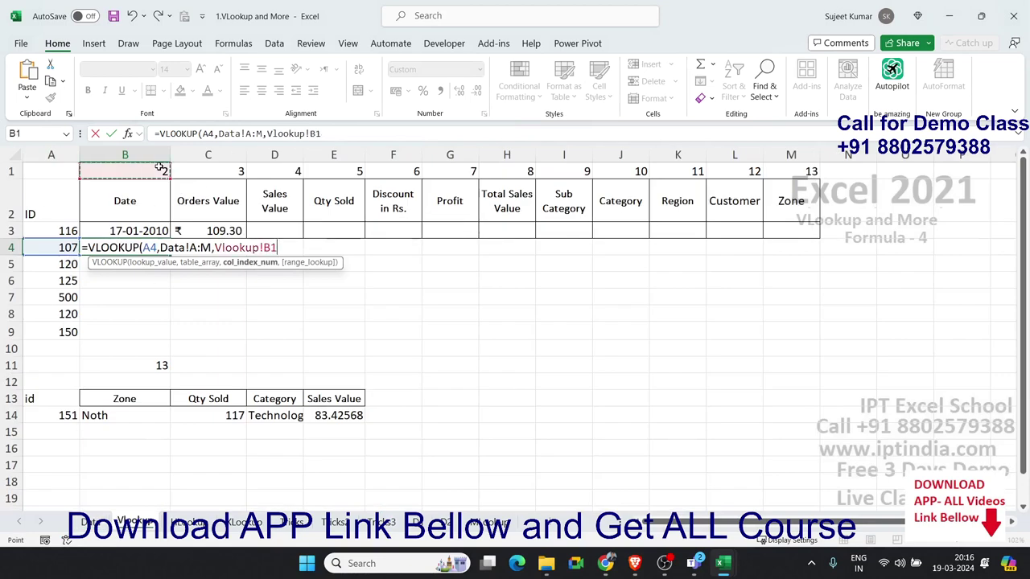
text(,0)
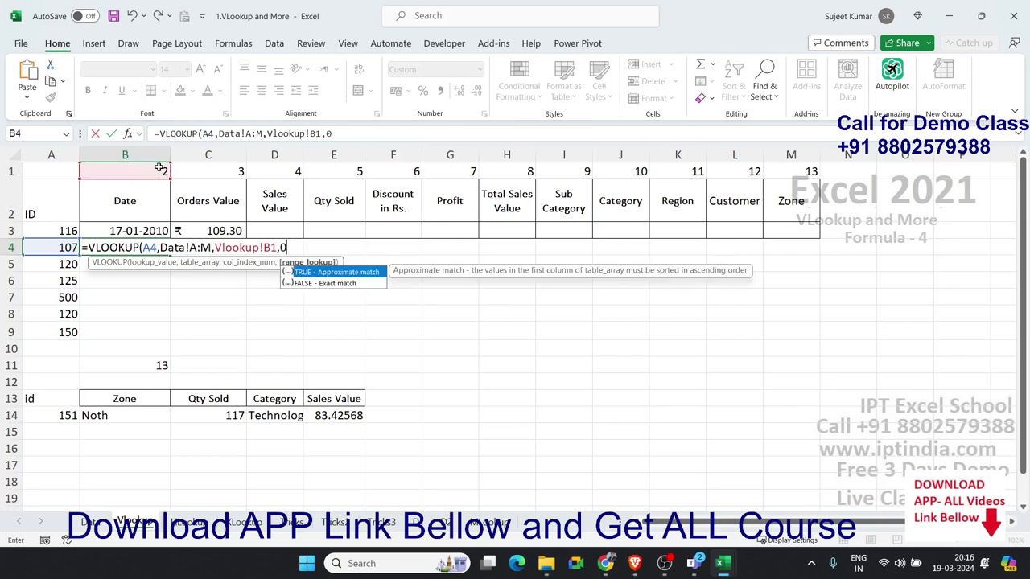
text())
key(ctrl+Return)
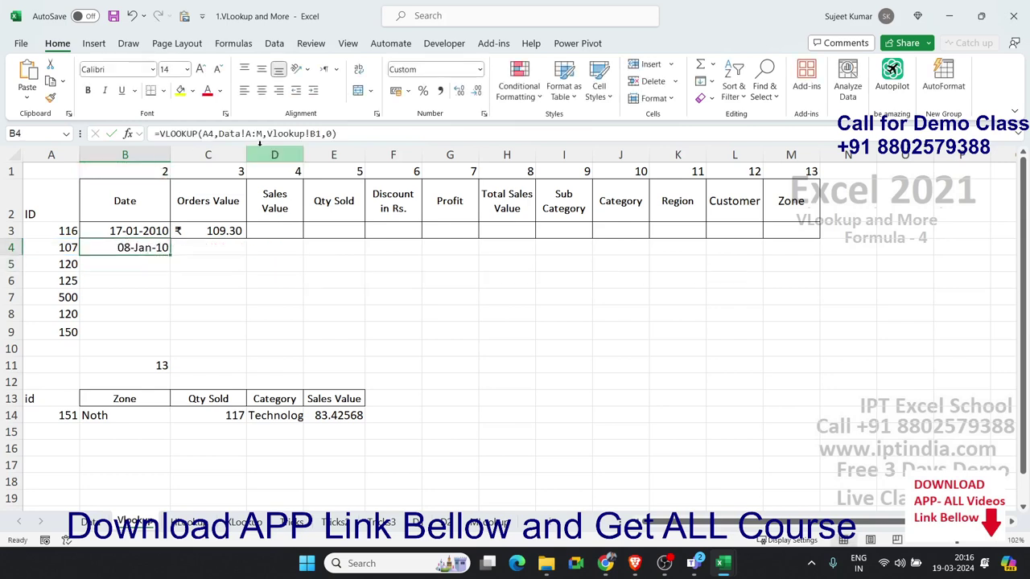
Anchor B4 as =VLOOKUP($A4,Data!$A:$M,Vlookup!B$1,0), returning 08-Jan-10
double_click(150, 248)
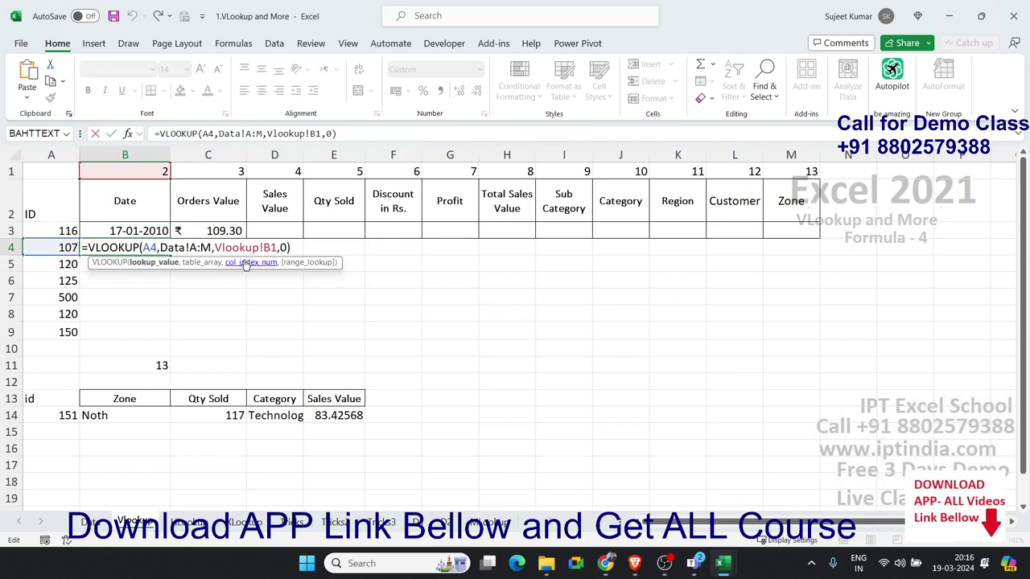
key(F4)
key(F4)
key(F4)
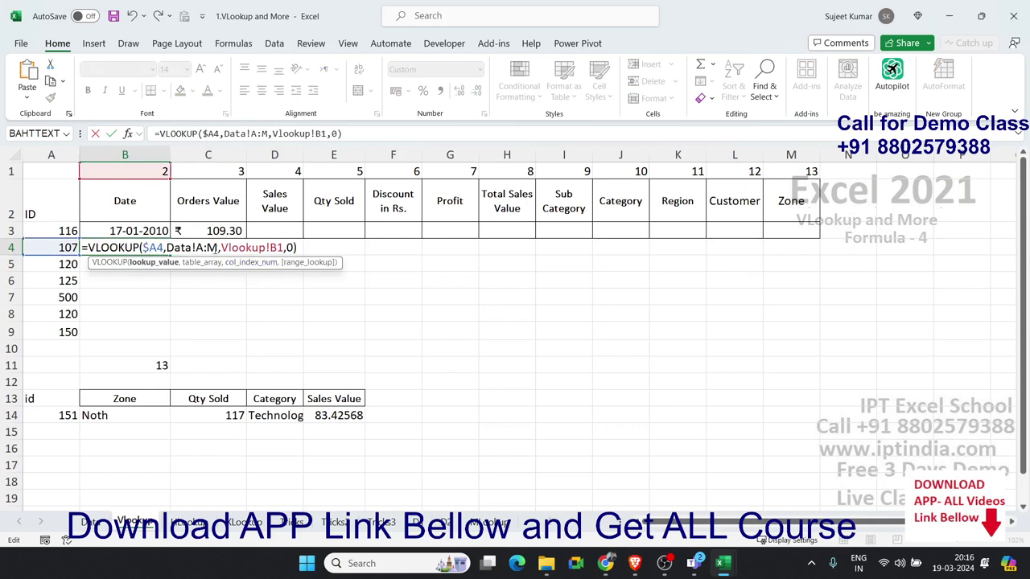
click(208, 248)
key(F4)
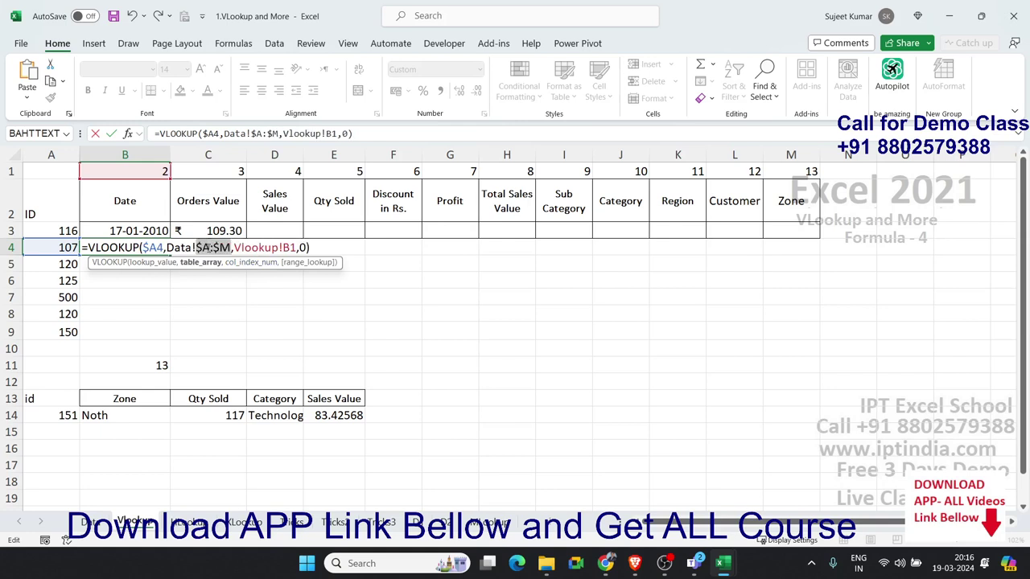
click(288, 248)
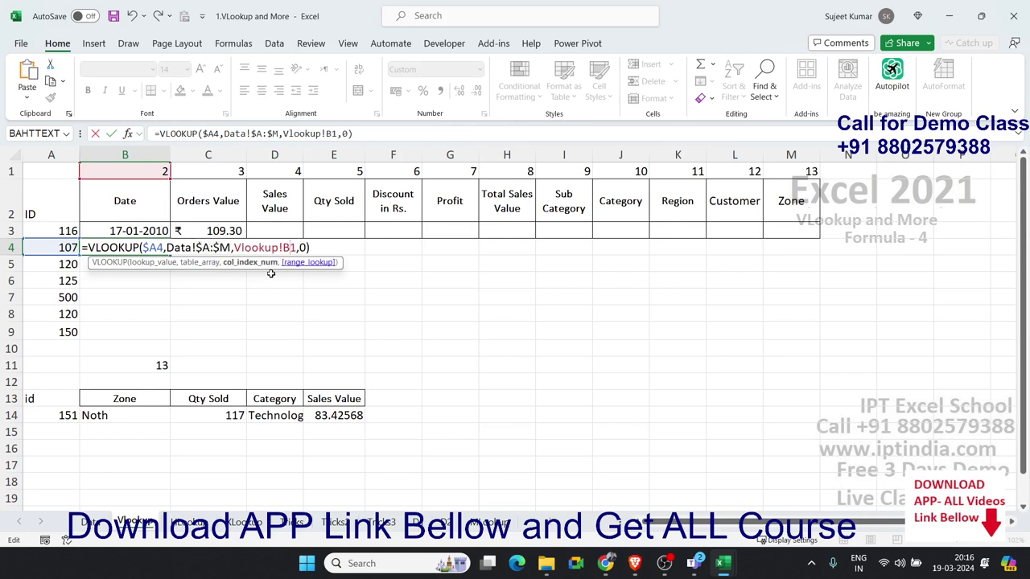
text($)
key(Return)
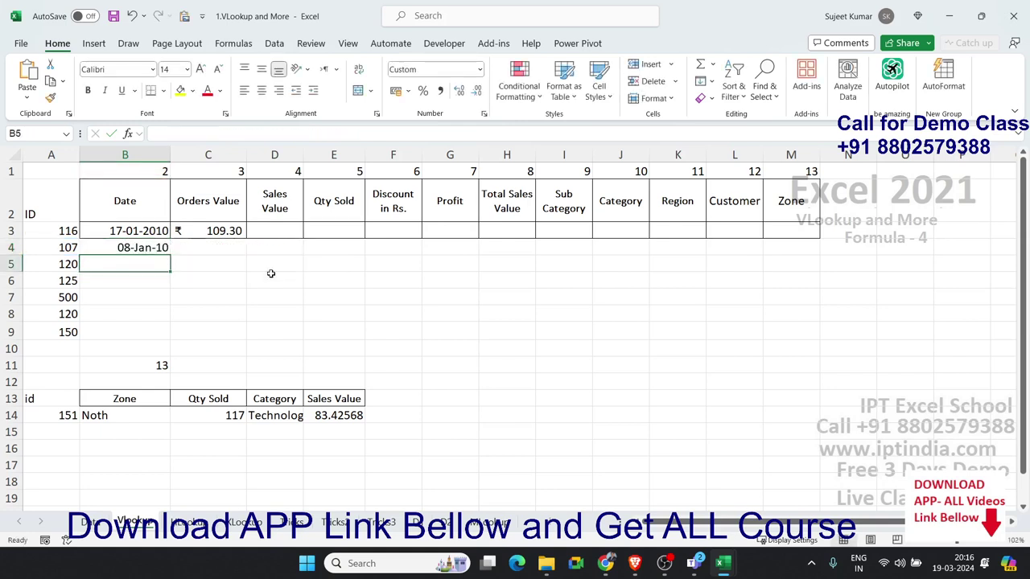
key(Up)
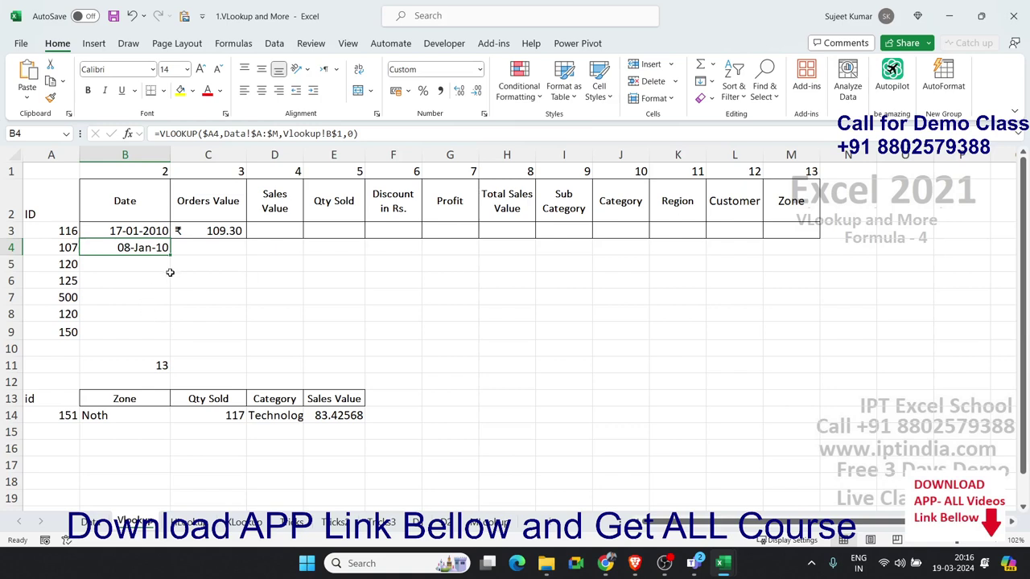
Fill B4's formula across to M4 and format C4:M4 as General
drag(172, 259, 812, 259)
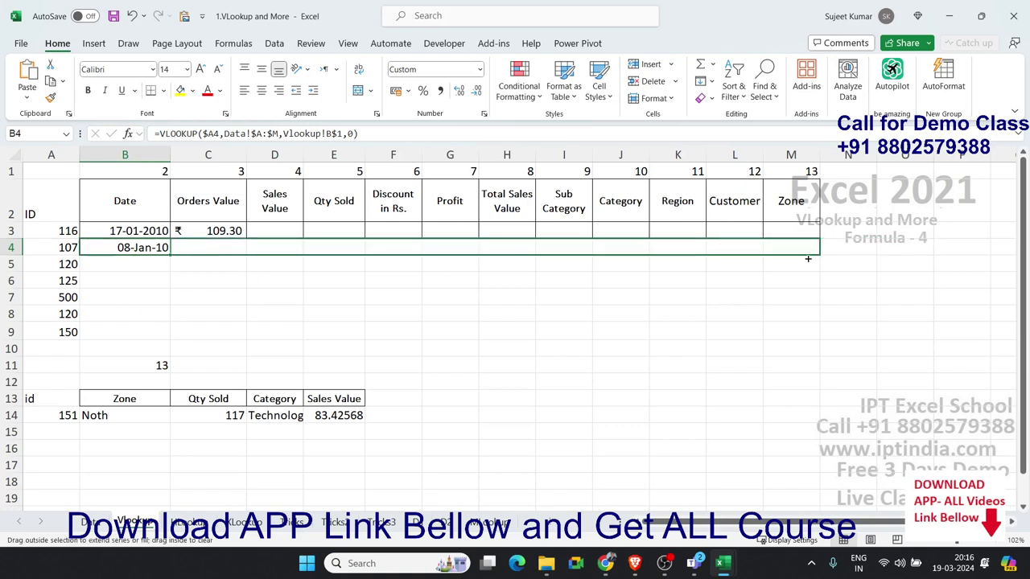
drag(214, 247, 790, 247)
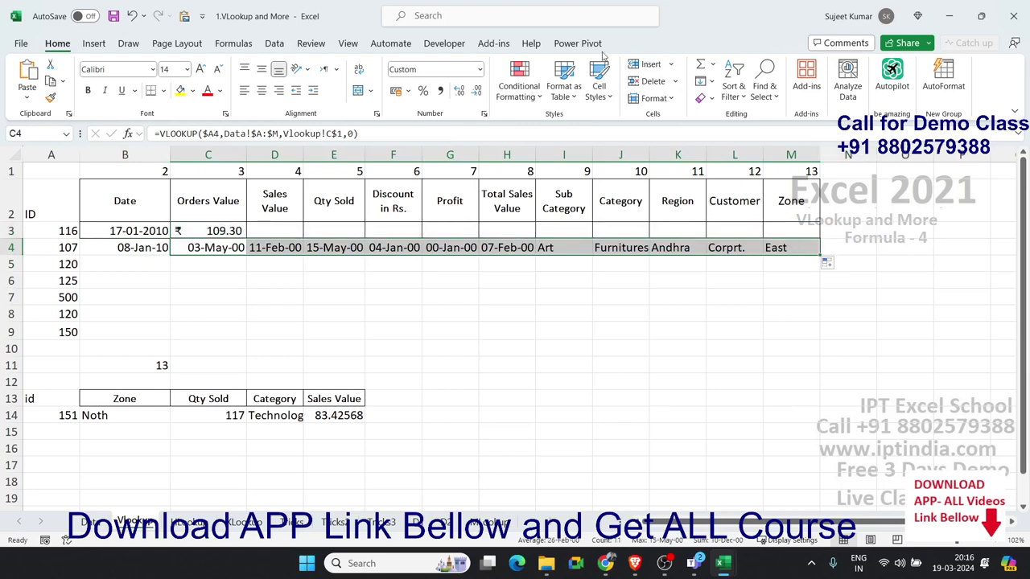
click(480, 69)
click(453, 91)
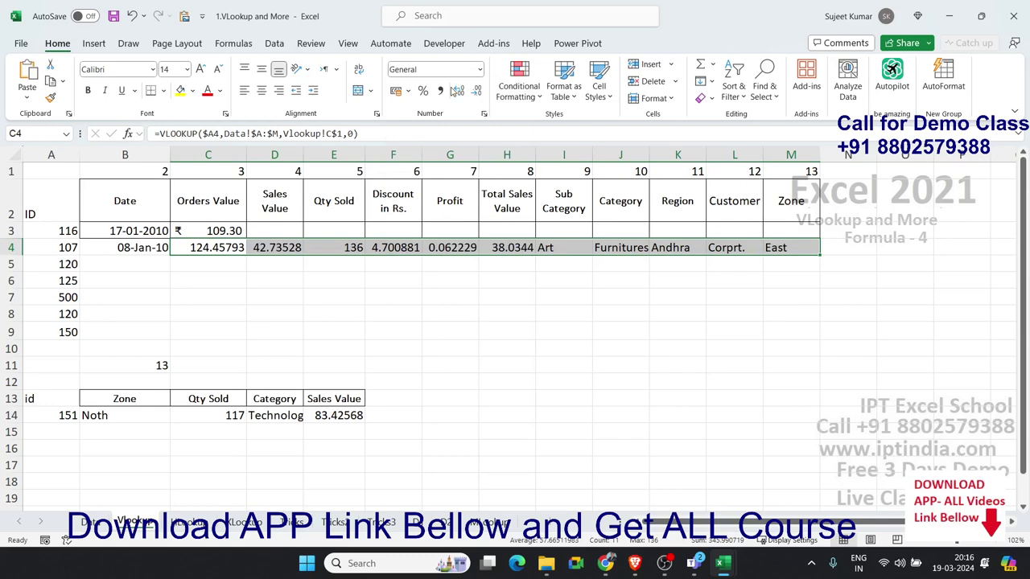
click(133, 260)
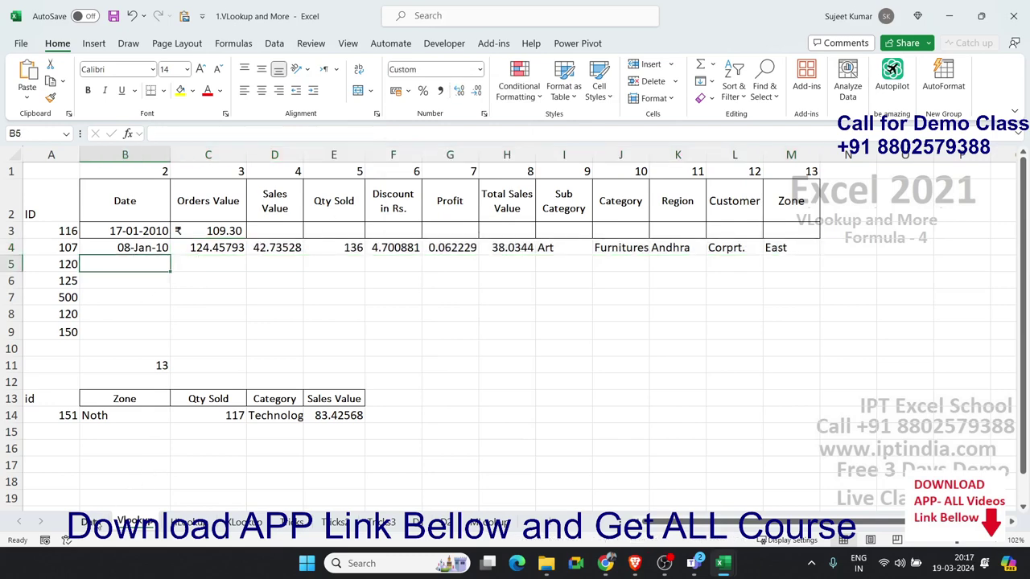
key(ctrl+Page_Up)
Compare the Data header row with the lookup table headers A2:K2
drag(71, 177, 651, 175)
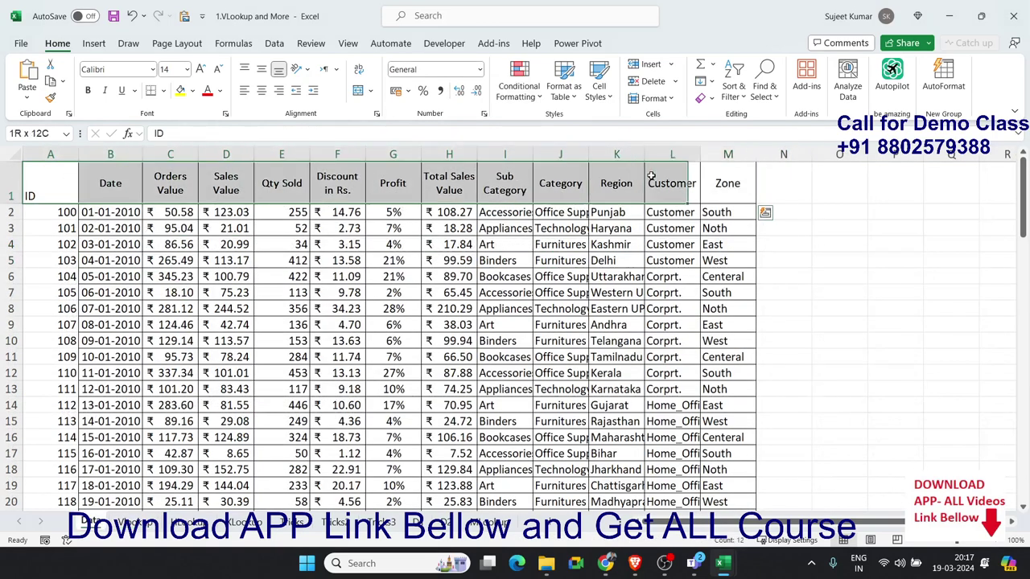
key(ctrl+Page_Down)
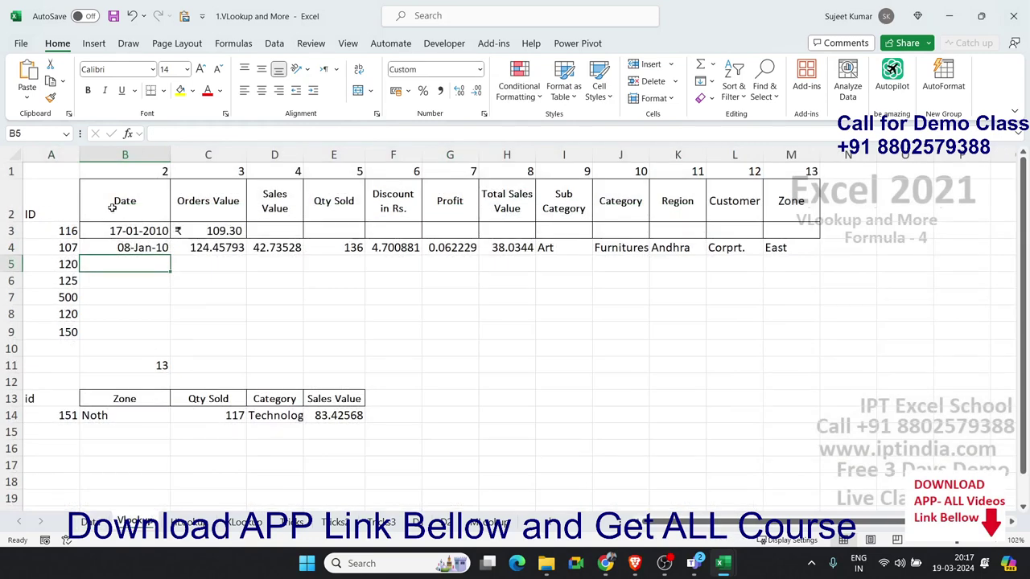
drag(48, 207, 677, 202)
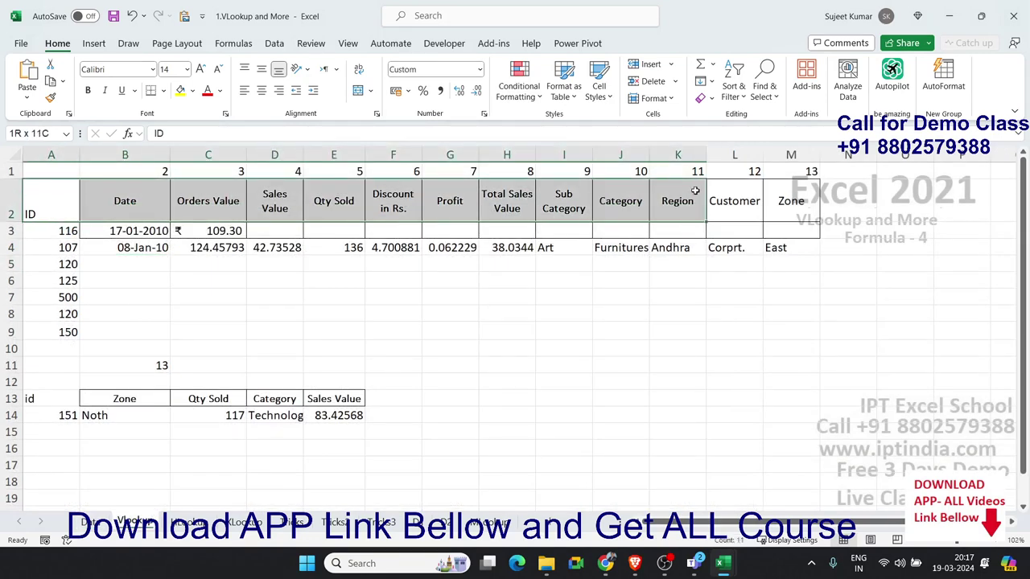
click(155, 262)
Test =COLUMN(Data!C2) in C5, then clear the helper value 3 from C5
key(Right)
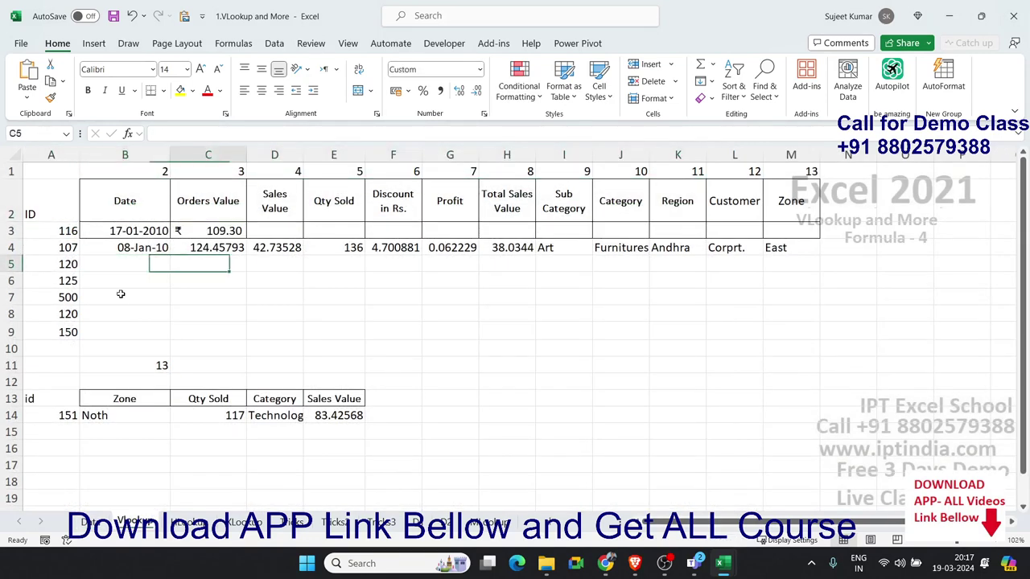
text(=)
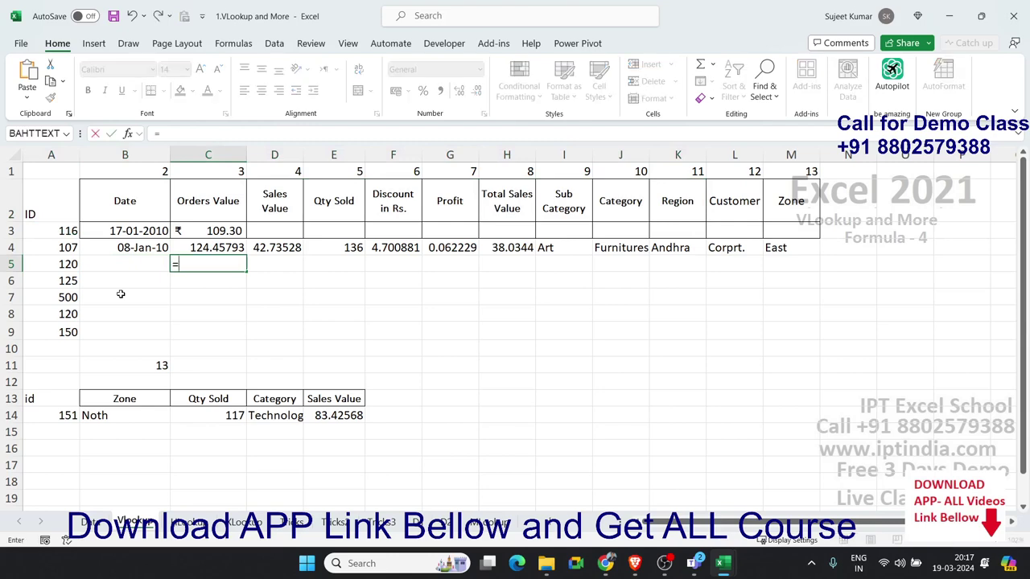
text(colu)
key(Tab)
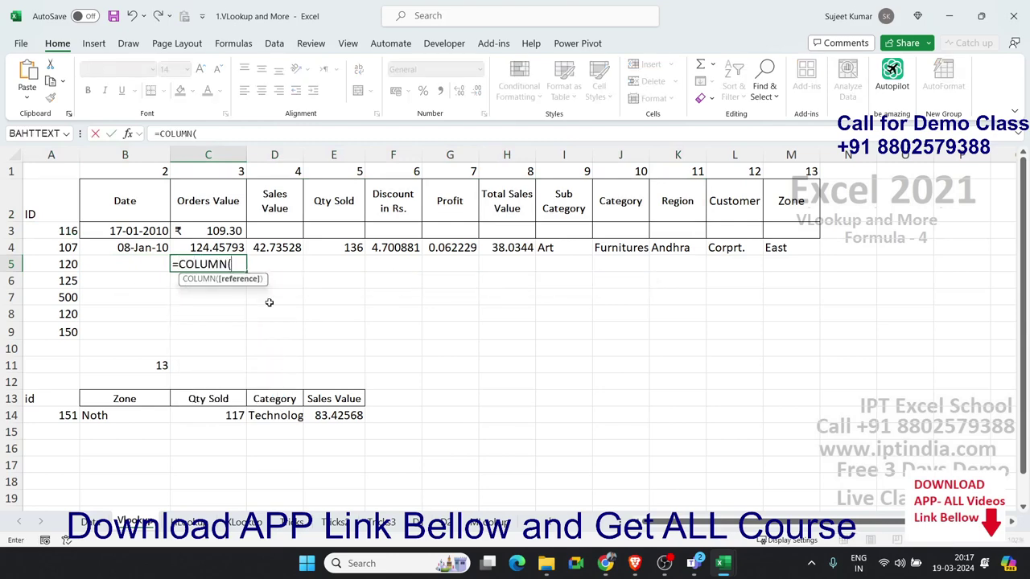
click(95, 523)
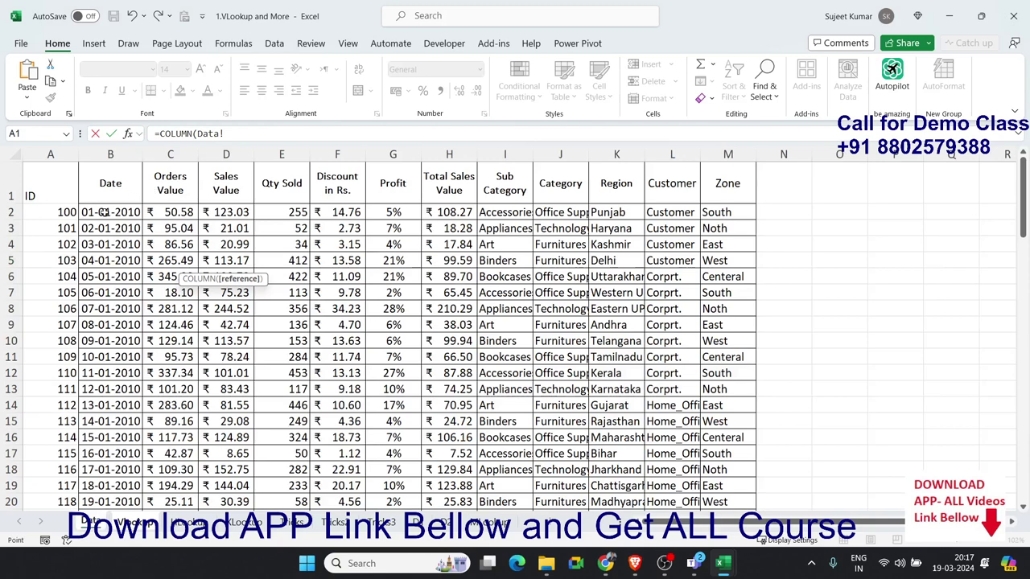
click(161, 211)
key(Return)
key(Up)
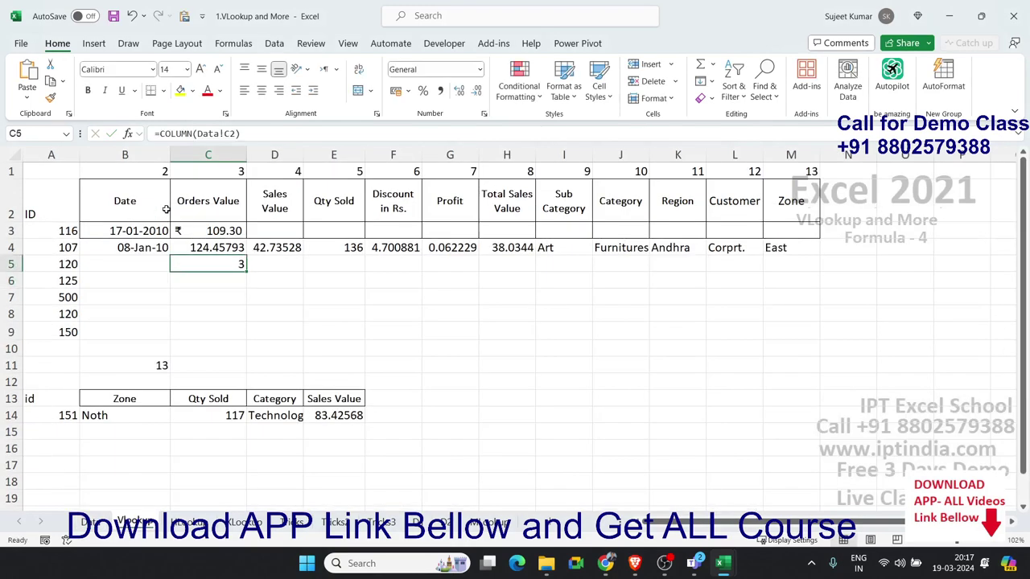
key(Up)
key(Down)
key(Delete)
key(Left)
Enter =VLOOKUP(A5,Data!A:M,COLUMN(),0) in B5 for ID 120
text(=vl)
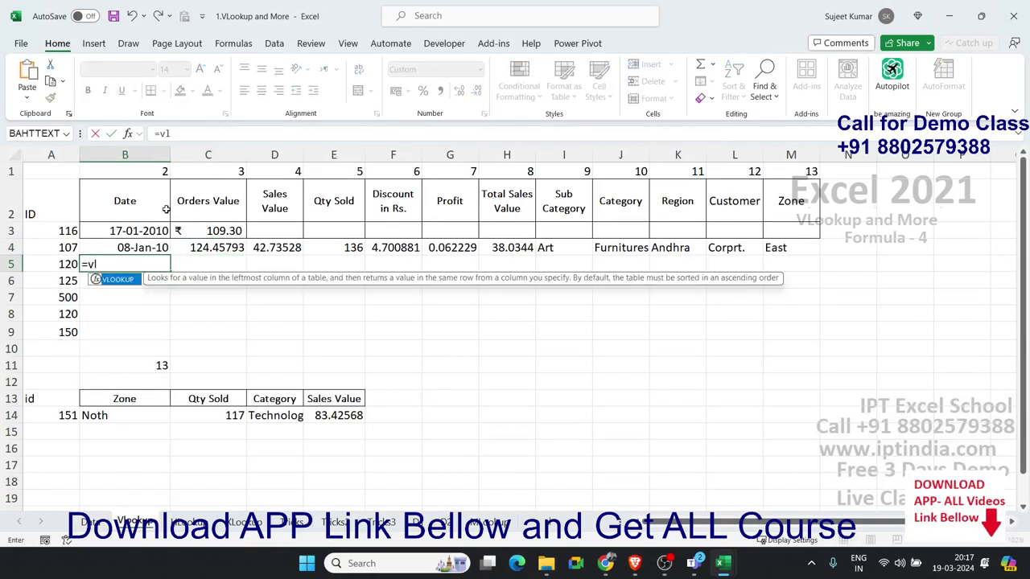
key(Tab)
key(Left)
text(,)
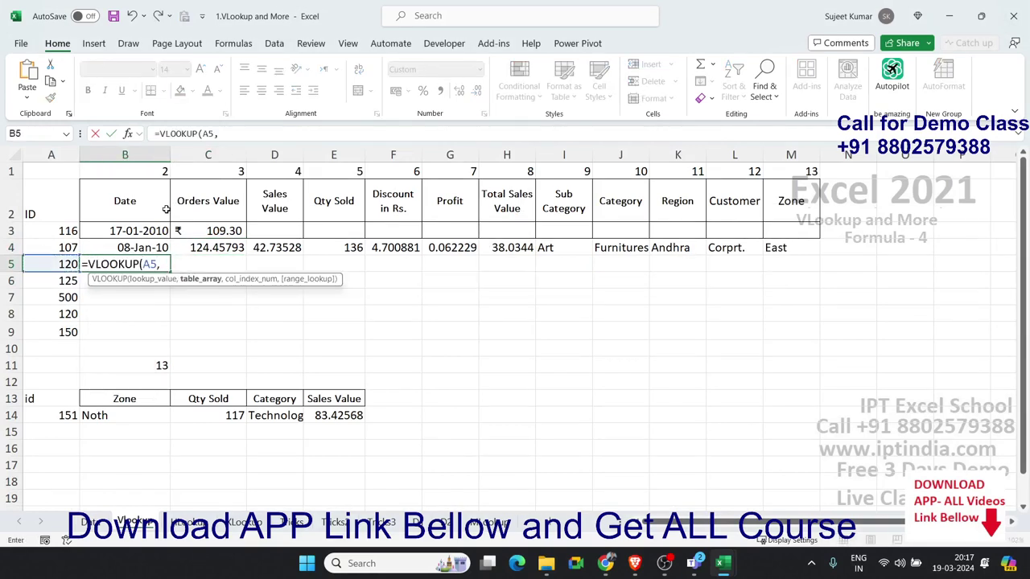
click(90, 522)
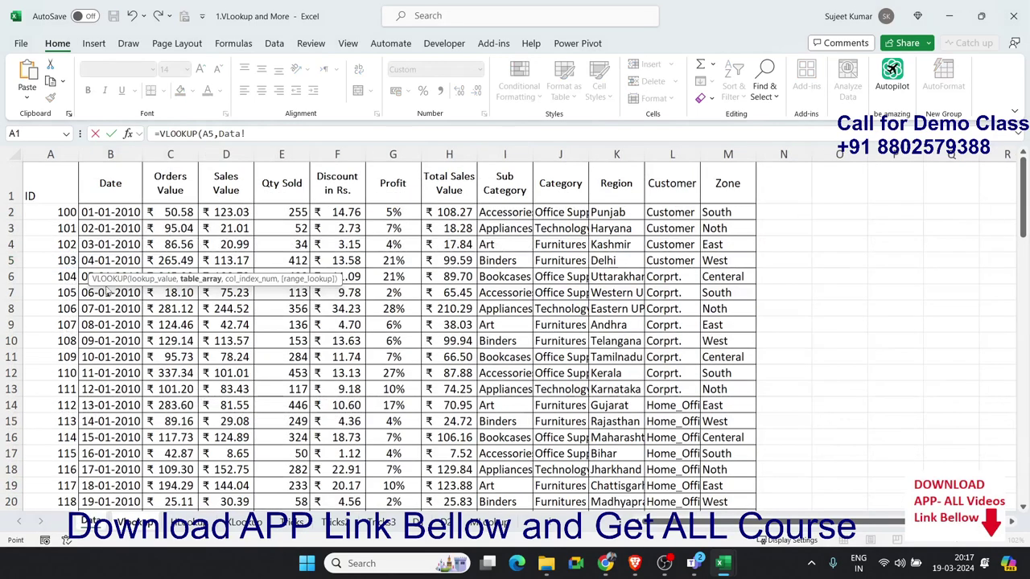
drag(50, 154, 724, 167)
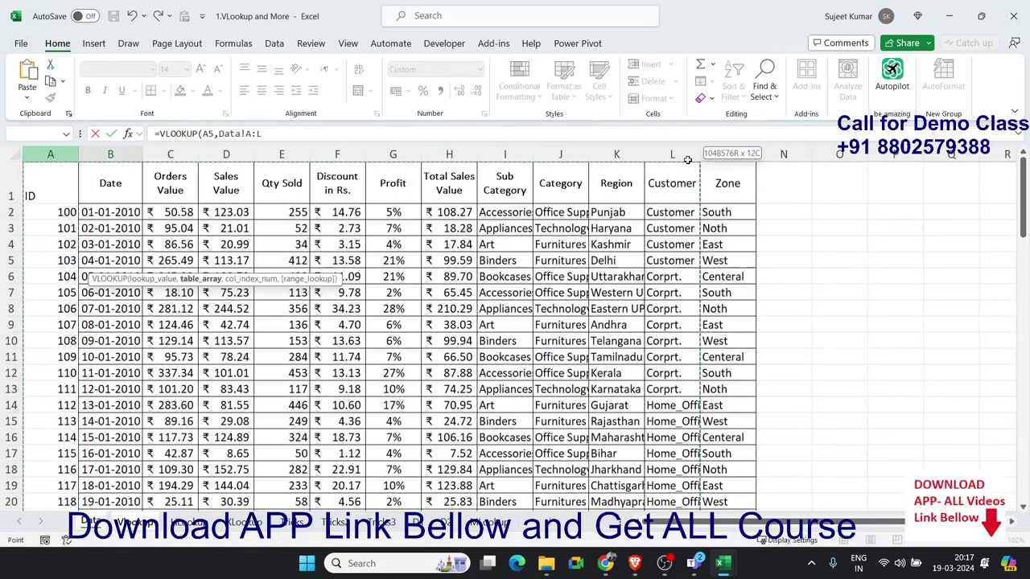
text(,)
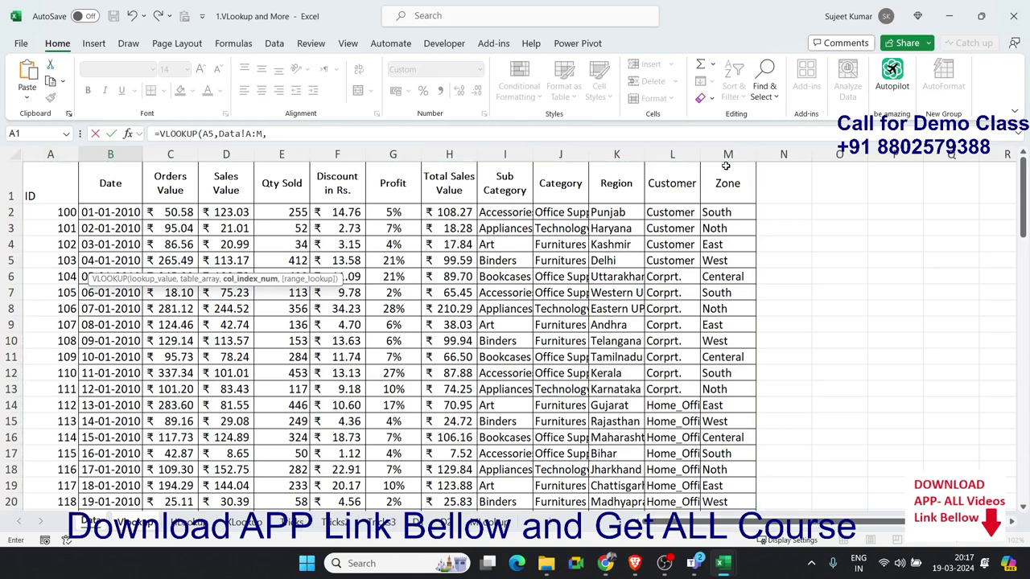
text(column)
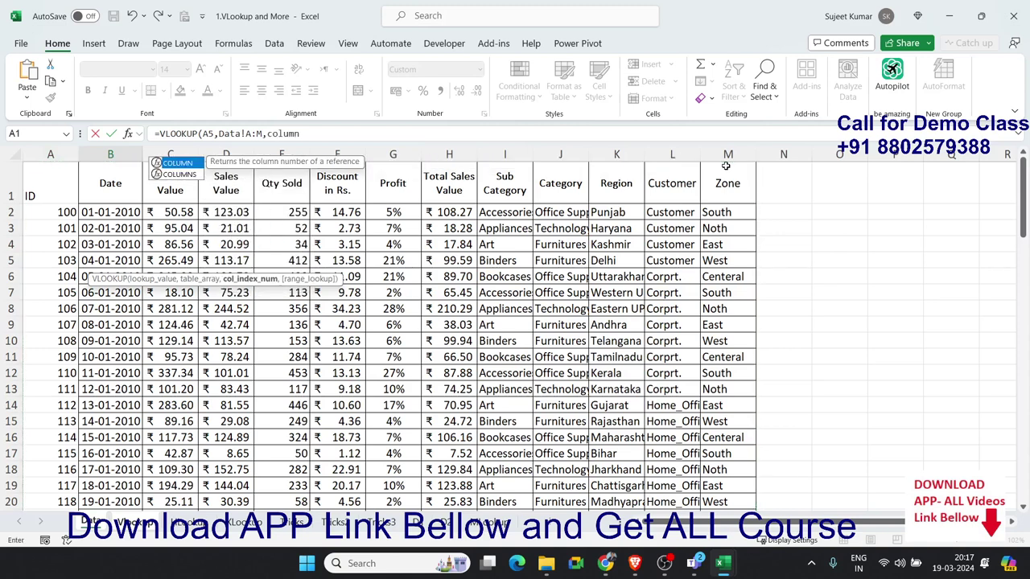
key(Tab)
text())
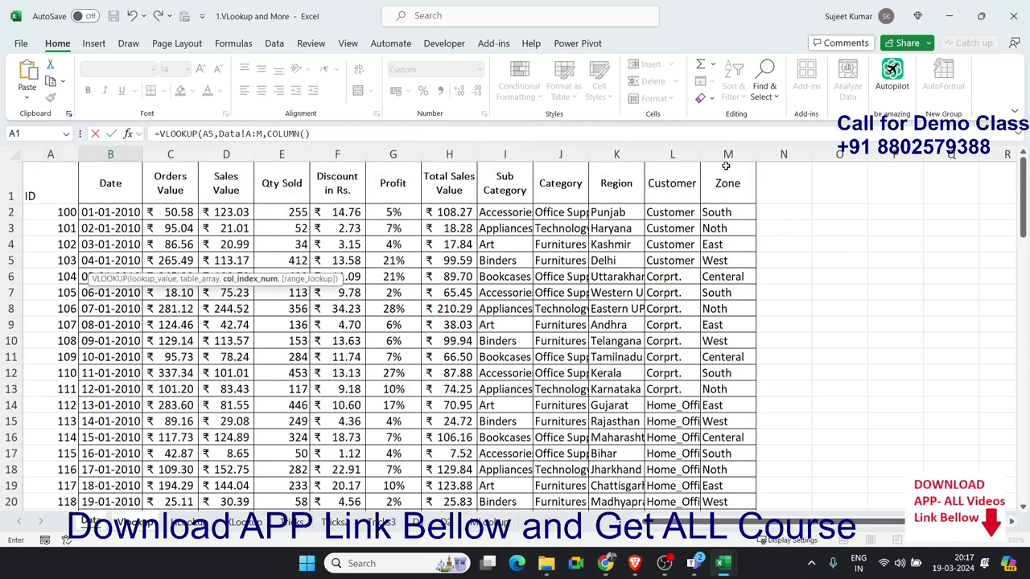
text(,0))
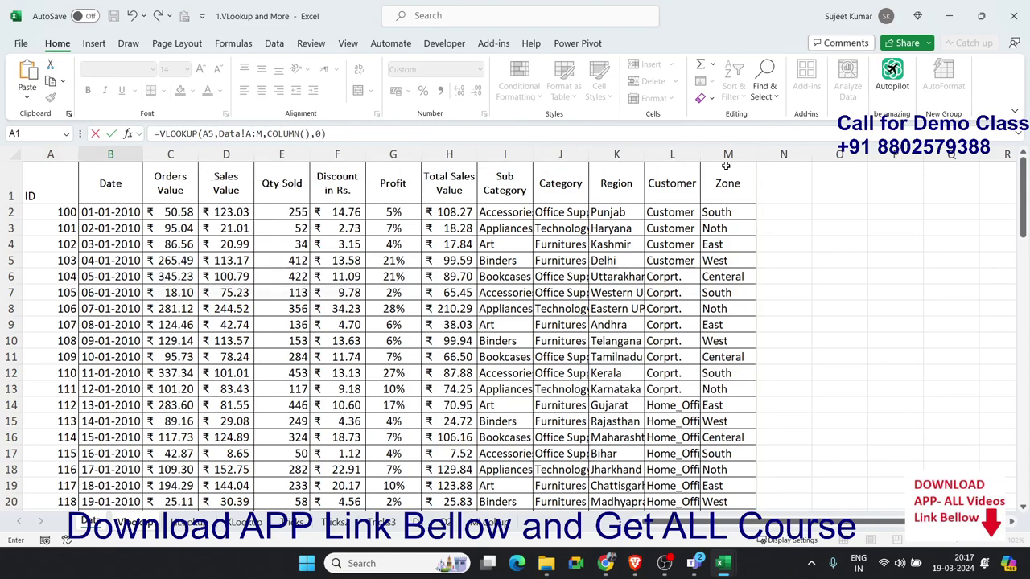
key(Return)
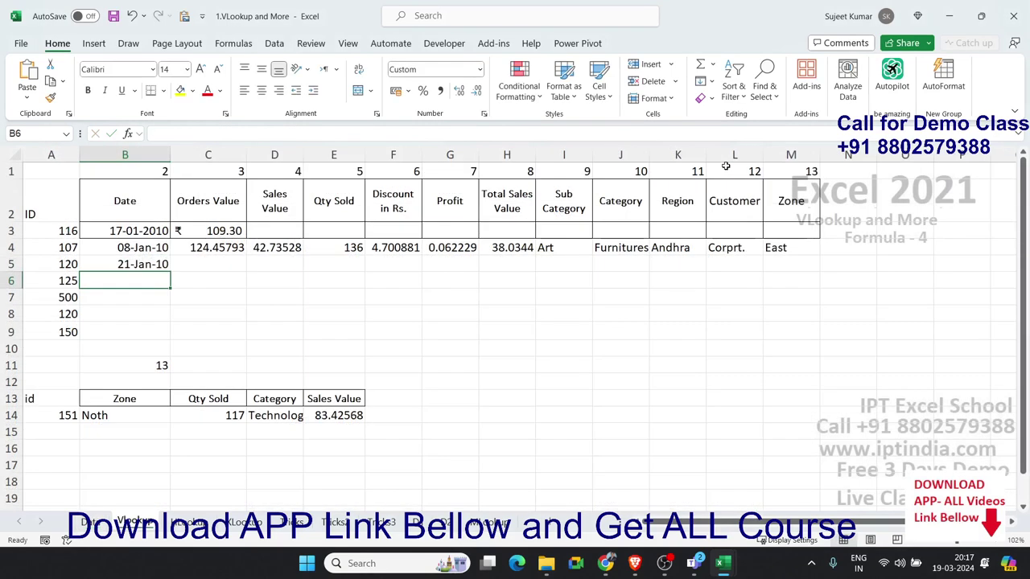
key(Up)
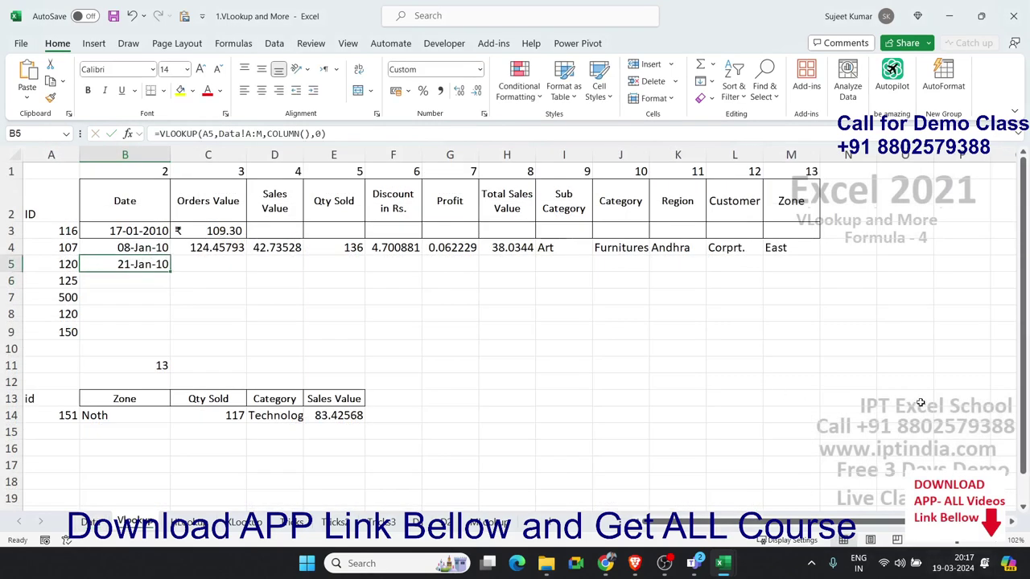
Anchor B5 as =VLOOKUP($A5,Data!$A:$M,COLUMN(),0), returning 21-Jan-10
double_click(118, 265)
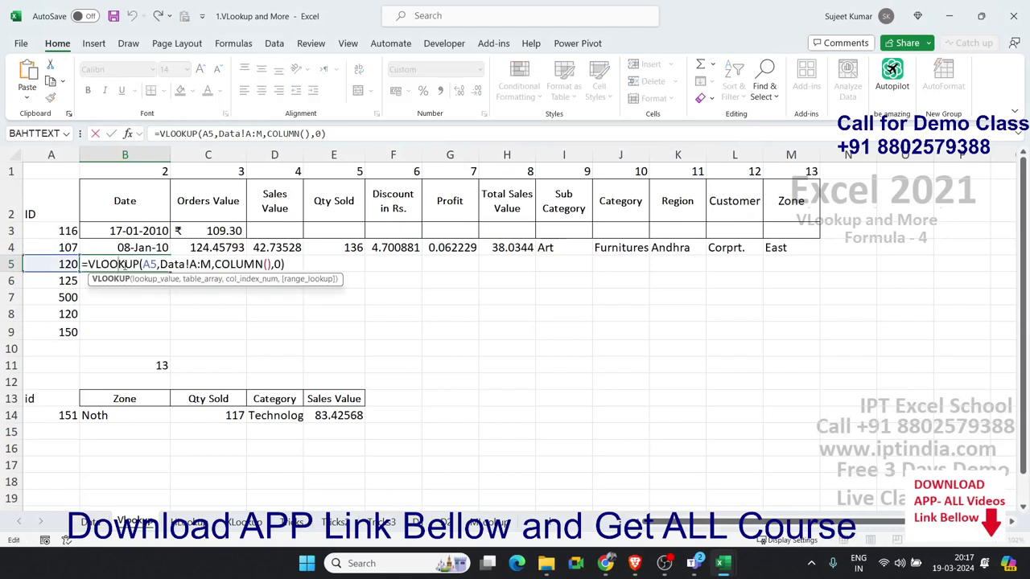
click(143, 264)
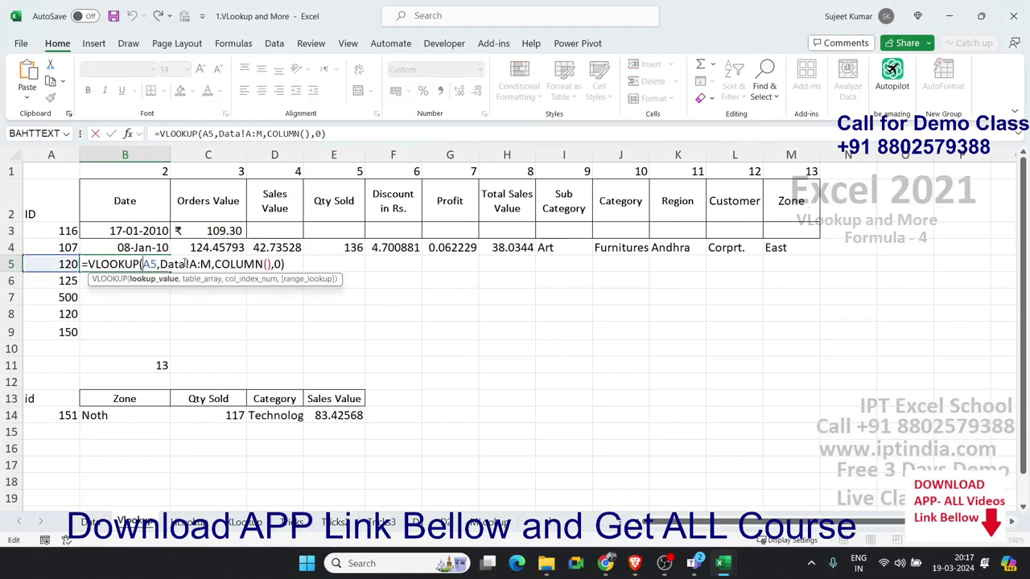
text($)
click(185, 264)
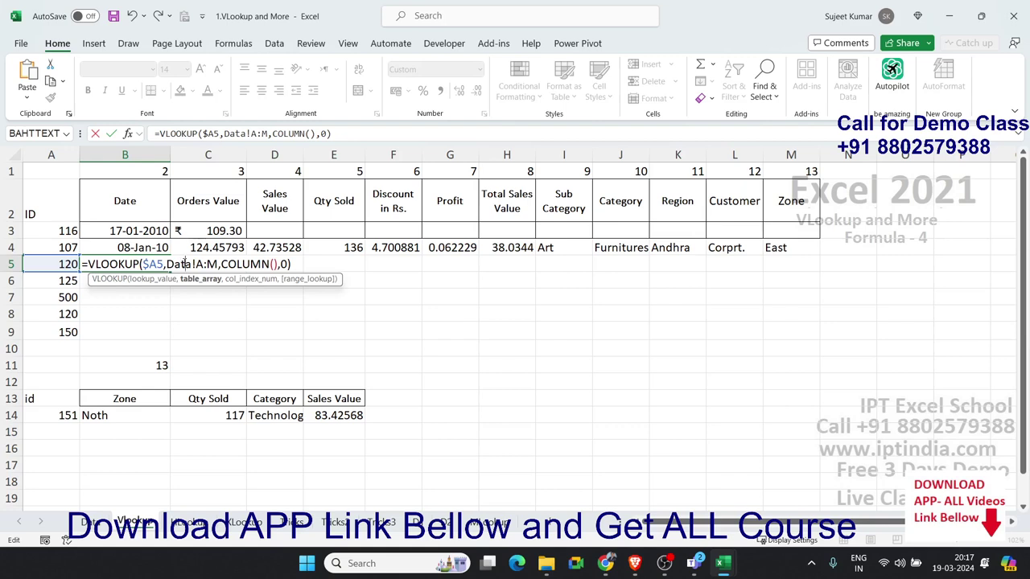
key(F4)
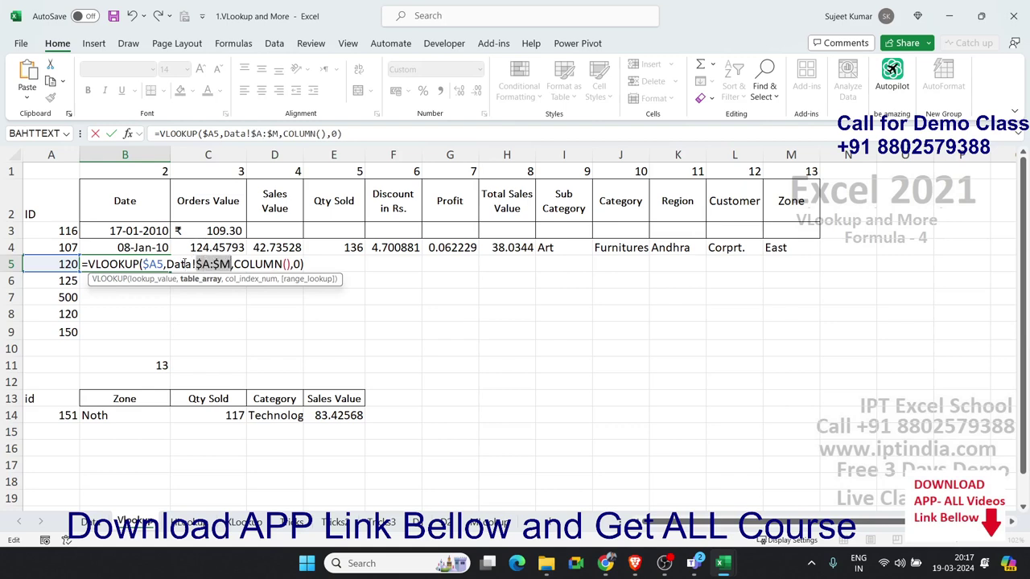
key(ctrl+Return)
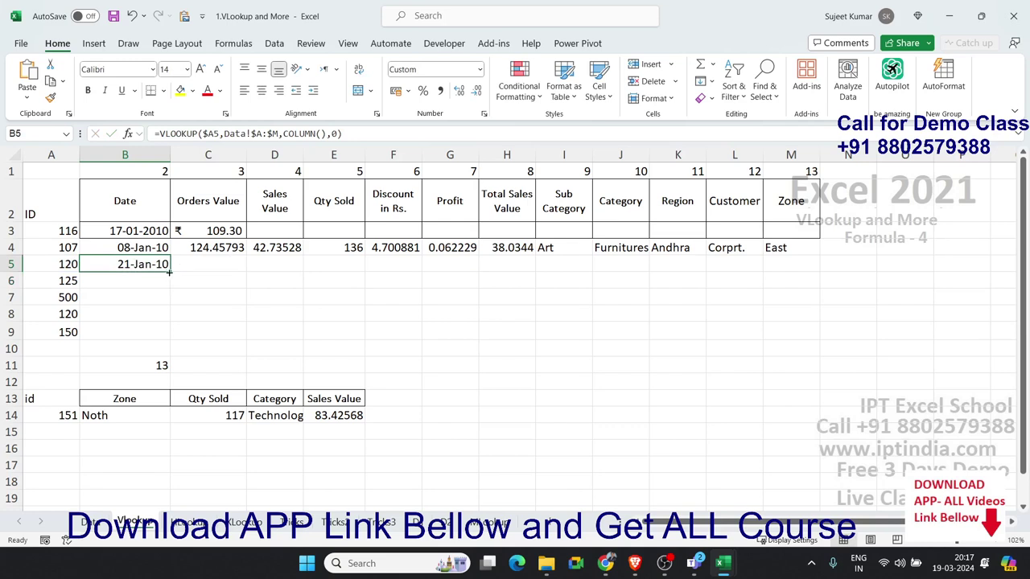
Fill B5's formula across to L5 and set C5:L5 to General format
drag(169, 273, 155, 268)
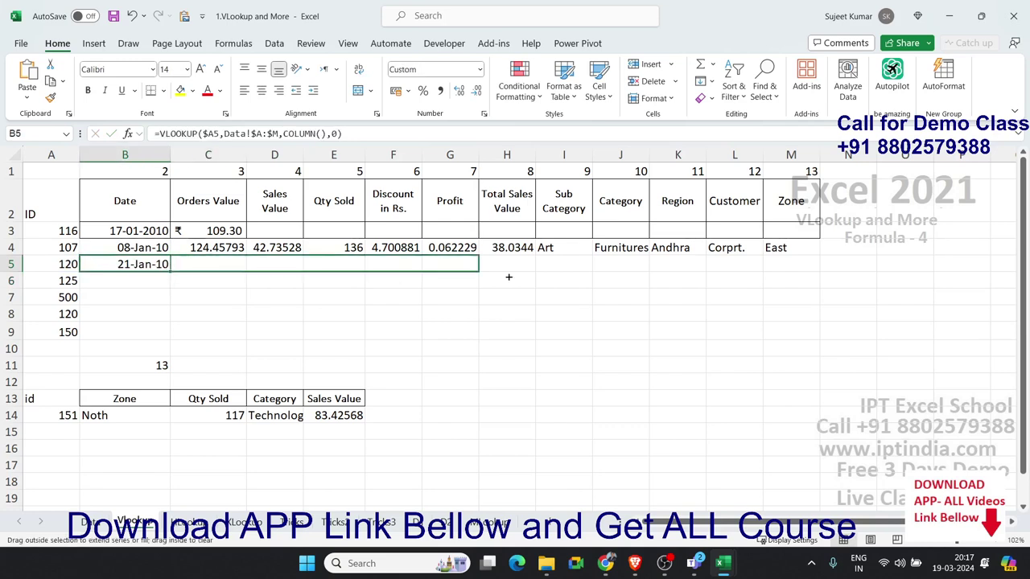
drag(170, 271, 760, 274)
drag(232, 264, 735, 265)
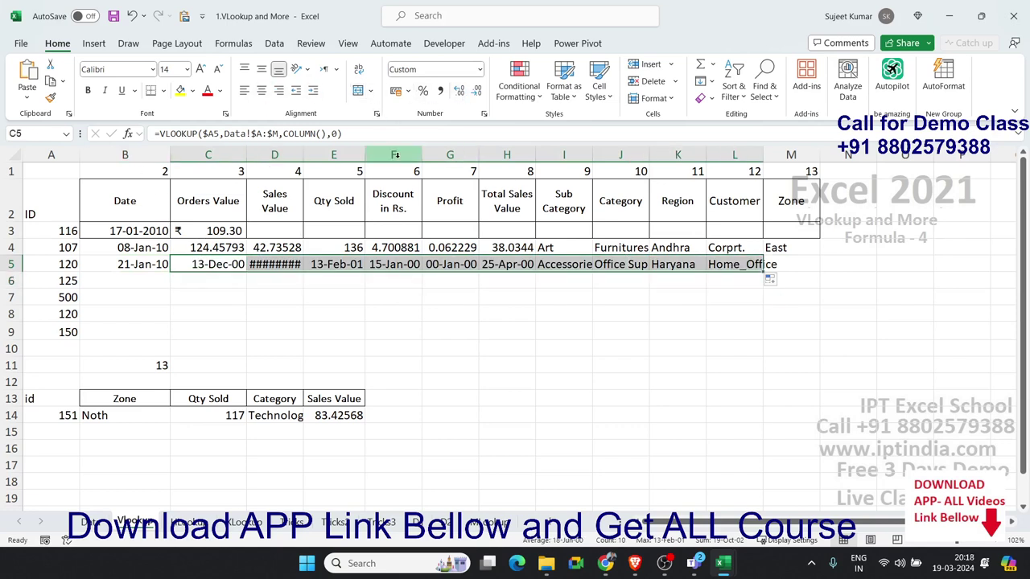
click(479, 74)
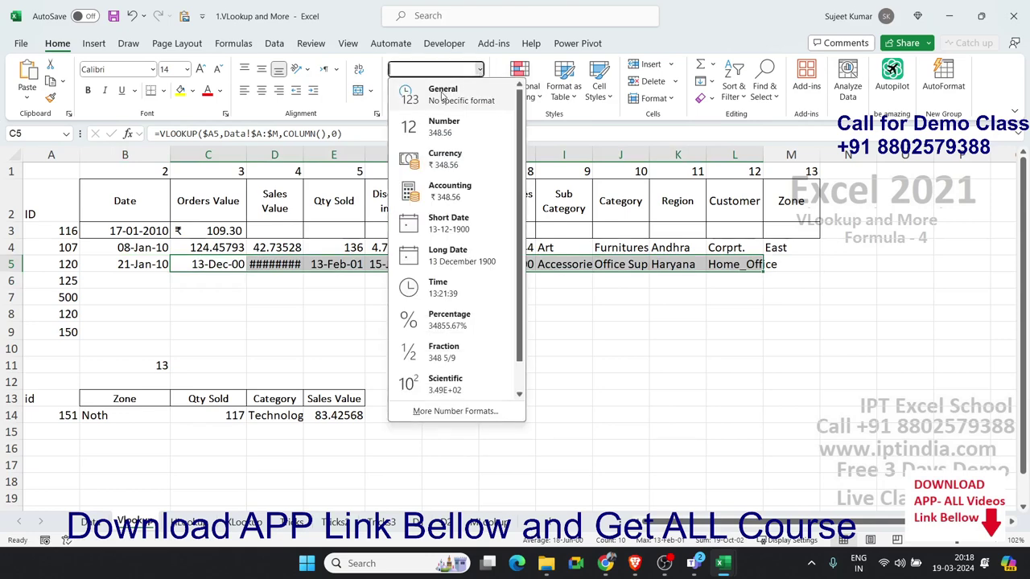
click(438, 88)
click(137, 275)
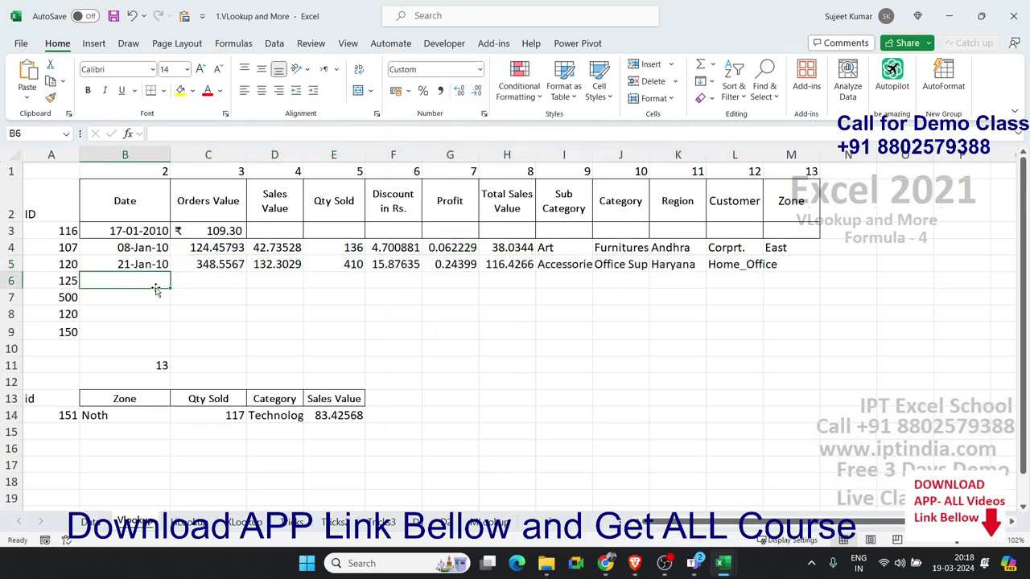
Start a VLOOKUP in B6, then remove the misplaced Data!A:M range argument
text(=vl)
key(Tab)
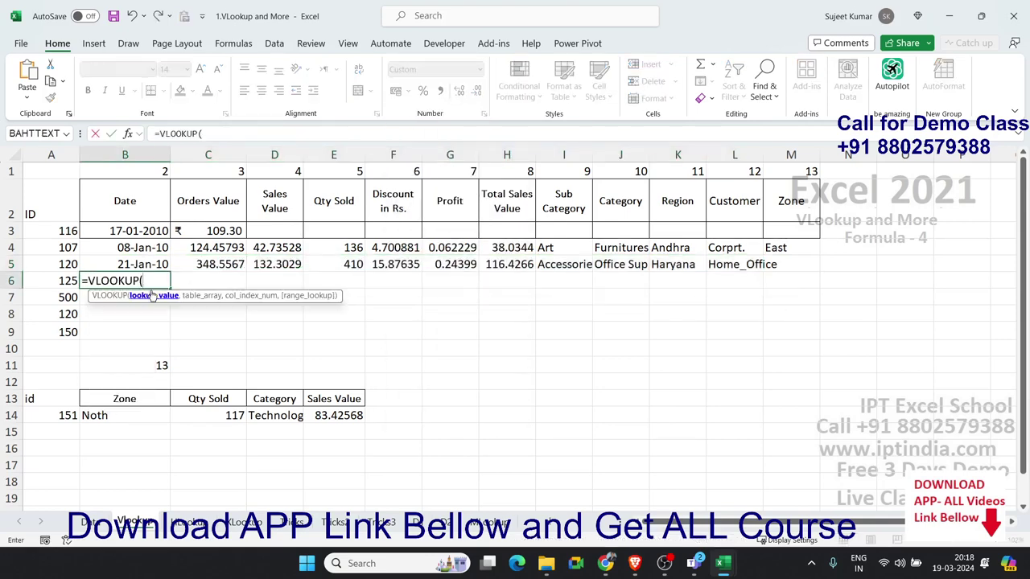
click(92, 522)
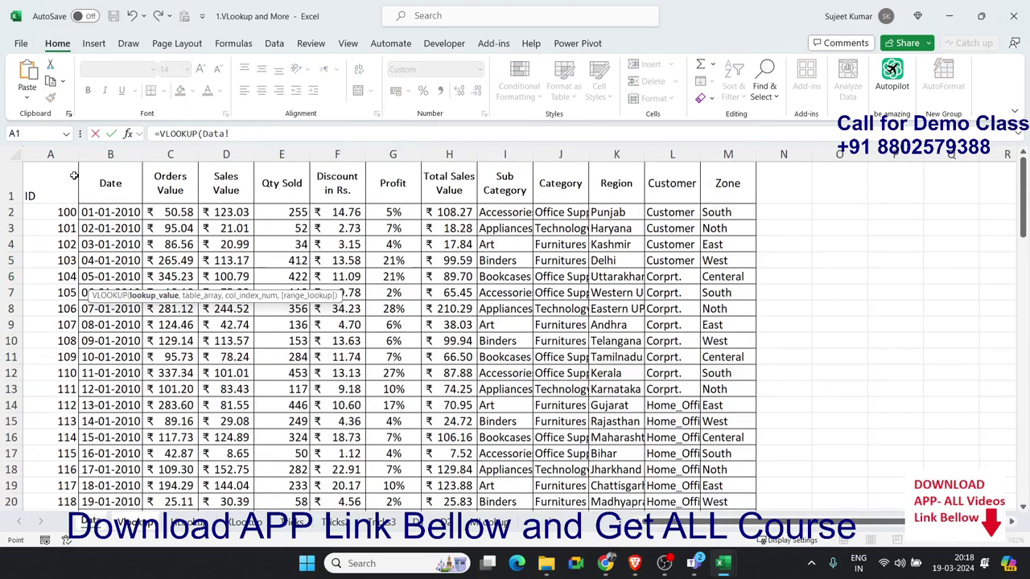
mouse_move(65, 154)
mouse_down()
mouse_move(655, 165)
mouse_move(731, 151)
mouse_up()
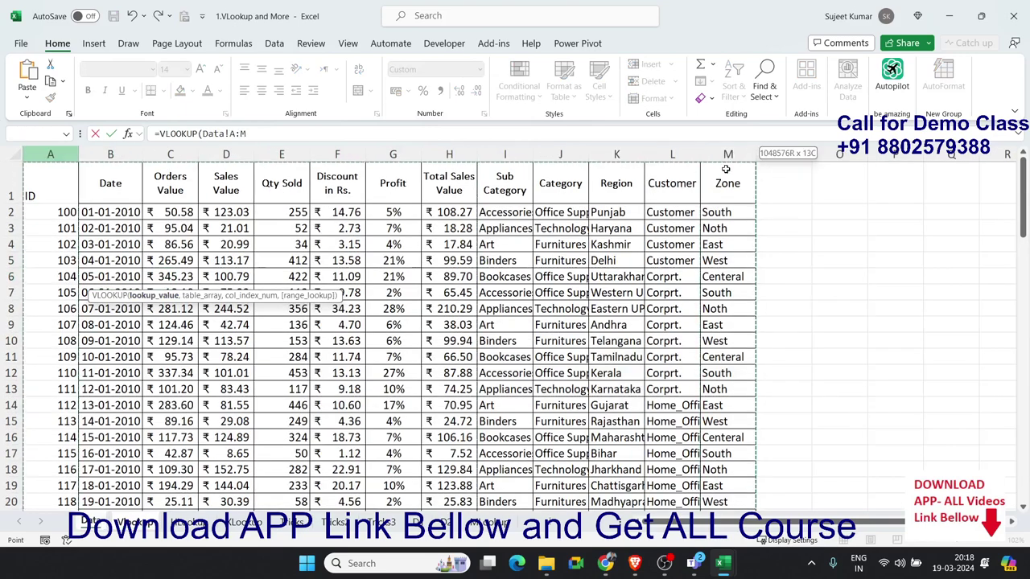
text(,)
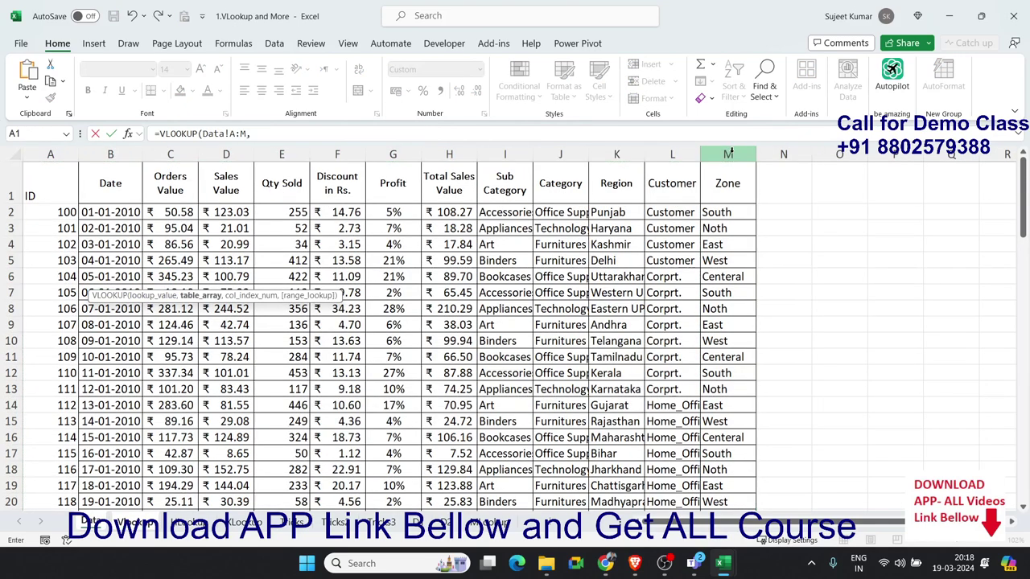
key(BackSpace)
key(BackSpace)
key(BackSpace)
key(BackSpace)
key(BackSpace)
key(BackSpace)
key(BackSpace)
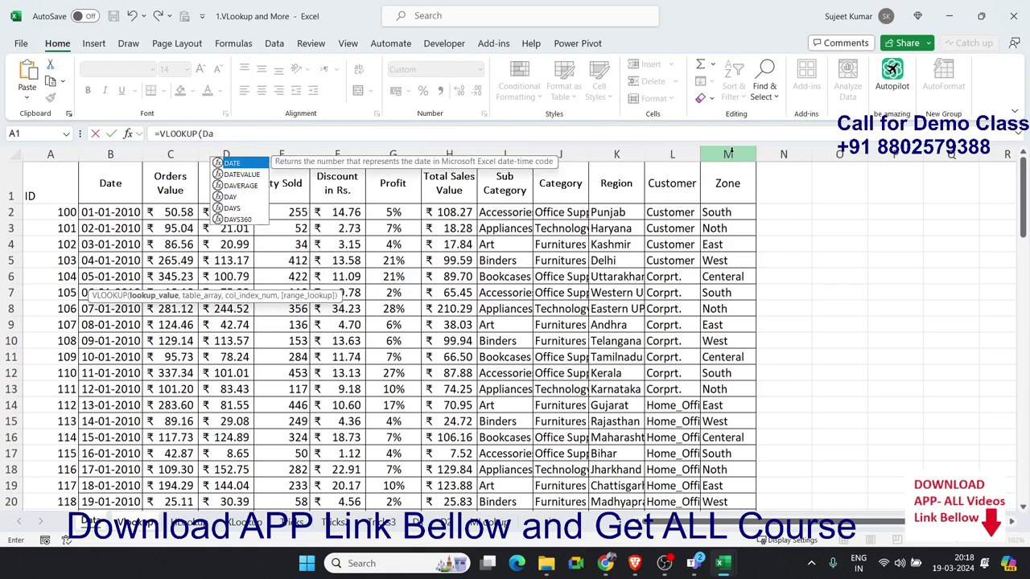
key(BackSpace)
key(BackSpace)
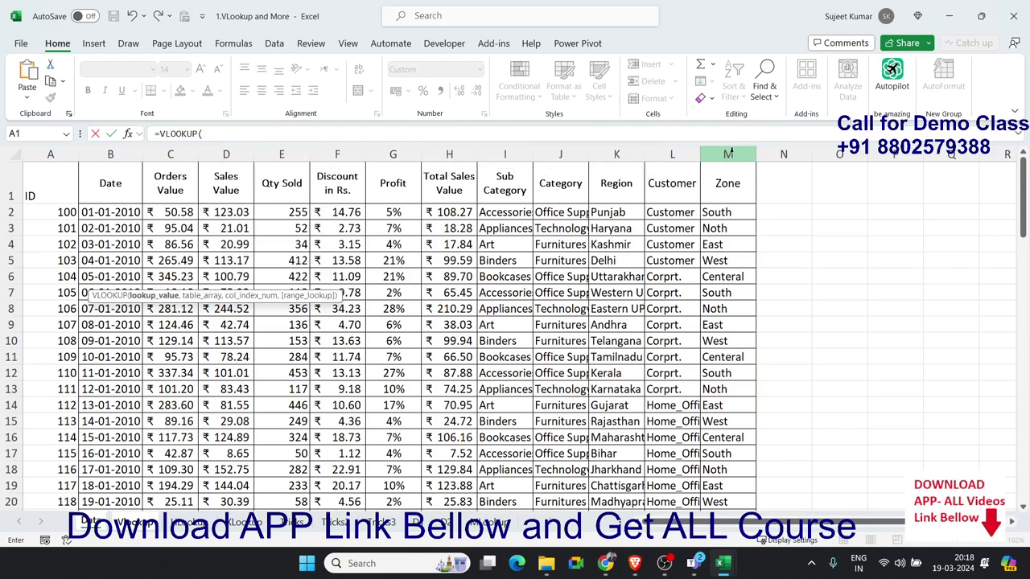
text(a)
key(BackSpace)
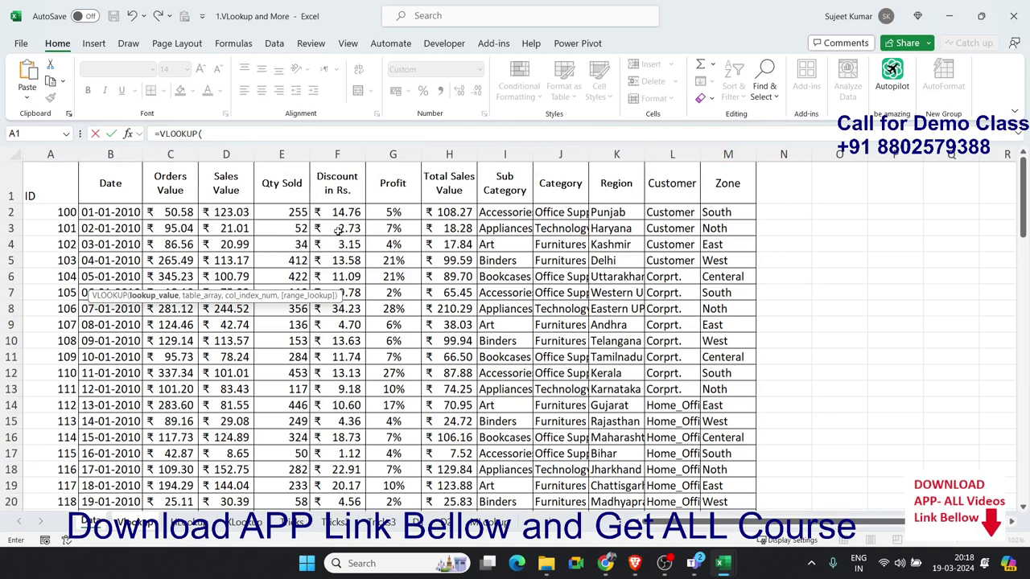
Complete B6 as =VLOOKUP(Vlookup!A6,Data!A:M,{2,…,13},0), spilling 26-Jan-10 through South
click(135, 522)
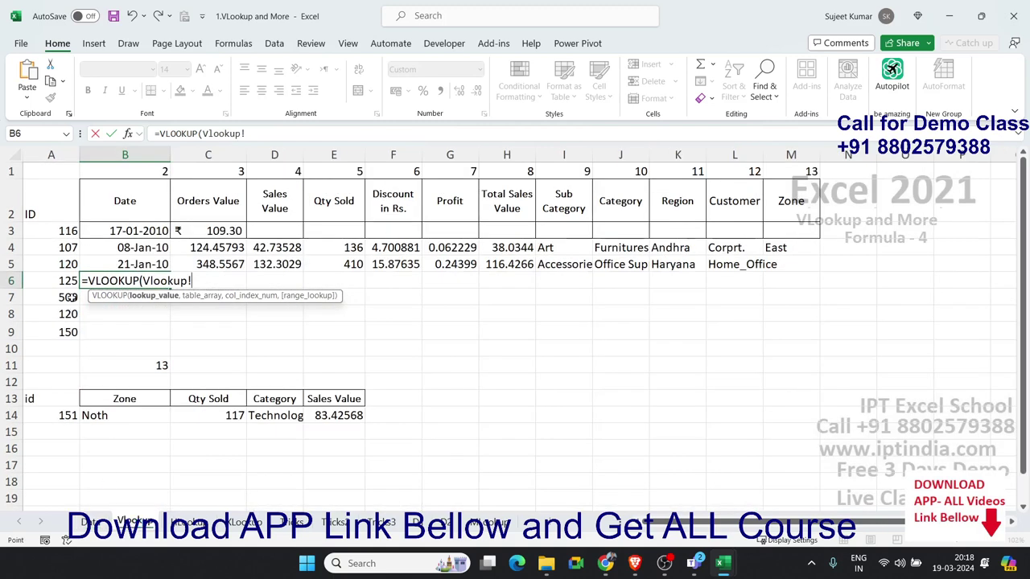
click(63, 278)
text(,)
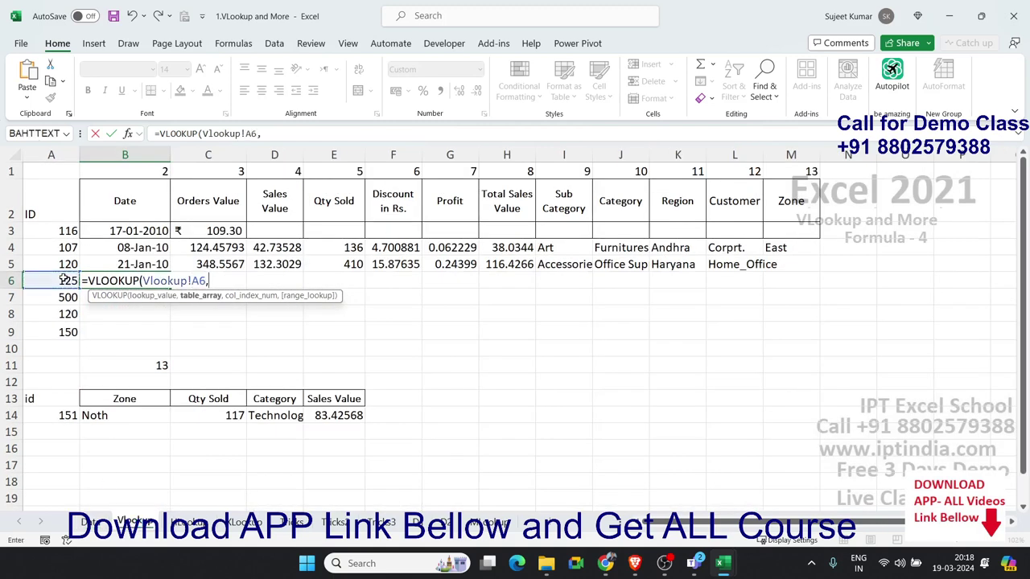
click(81, 529)
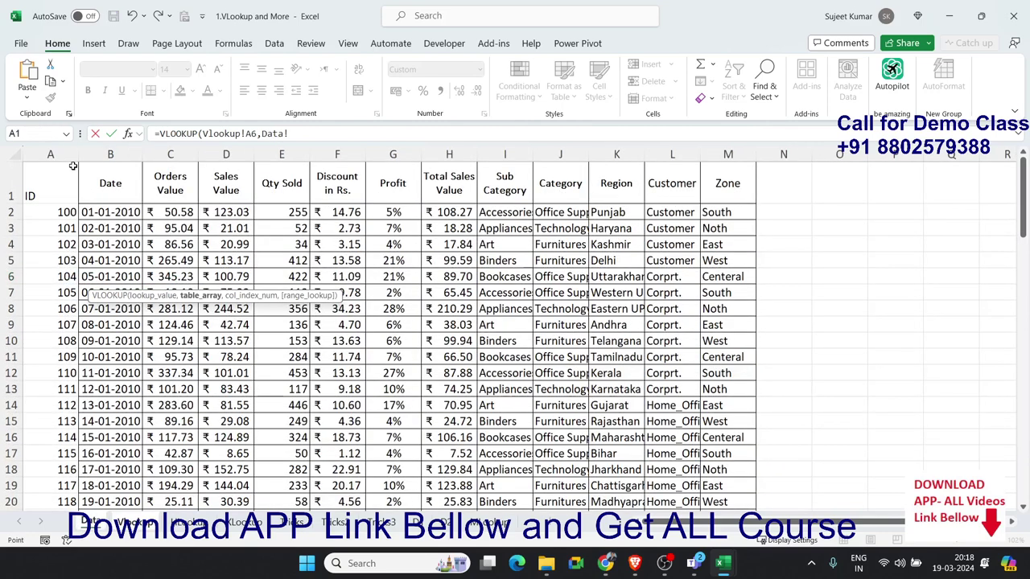
drag(71, 154, 724, 153)
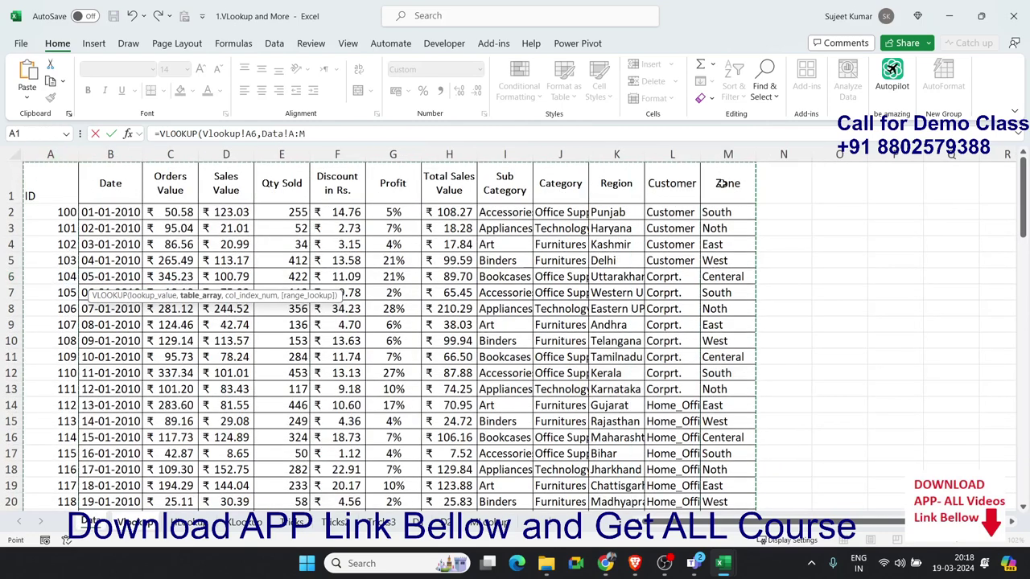
text(,{2,3,4,5,6,7,8,9,10,11,12,13)
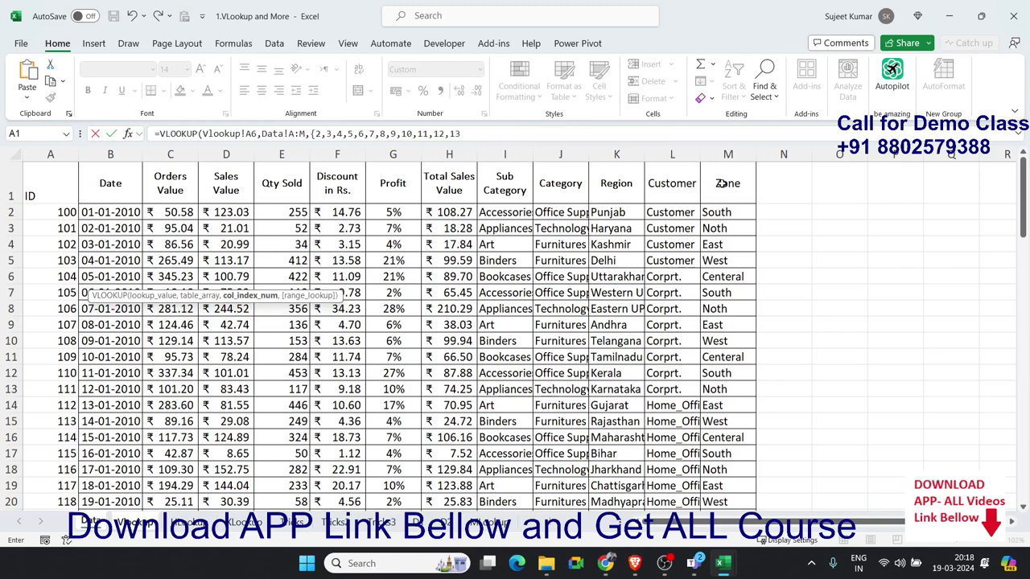
text(},0)
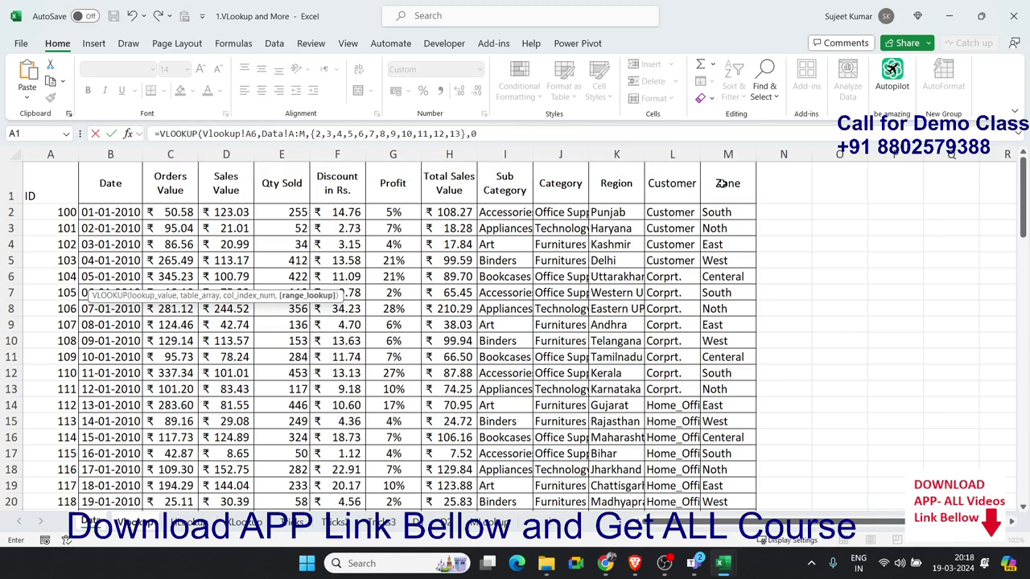
text())
key(Return)
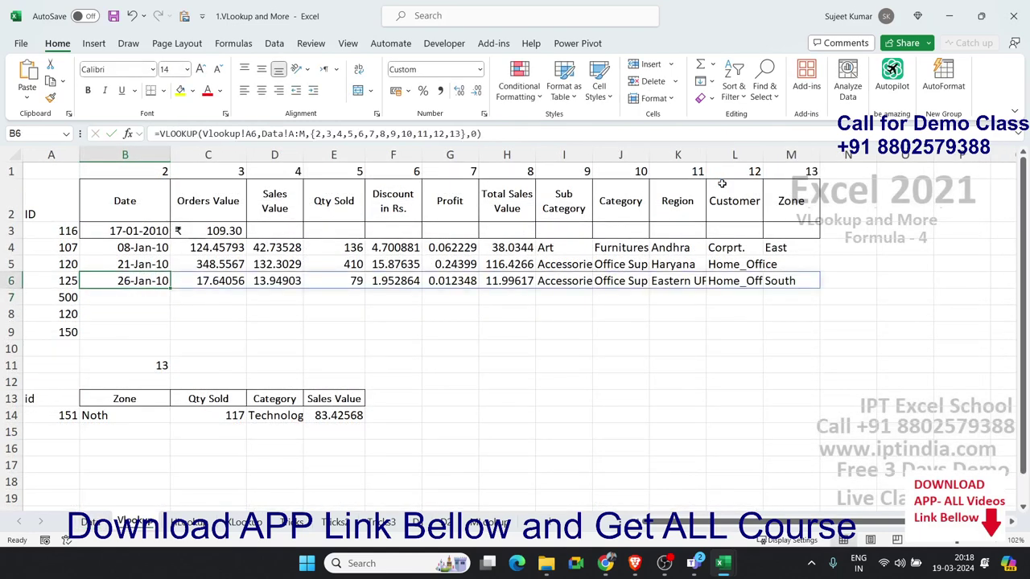
Change the ID in A7 from 500 to 115
key(Down)
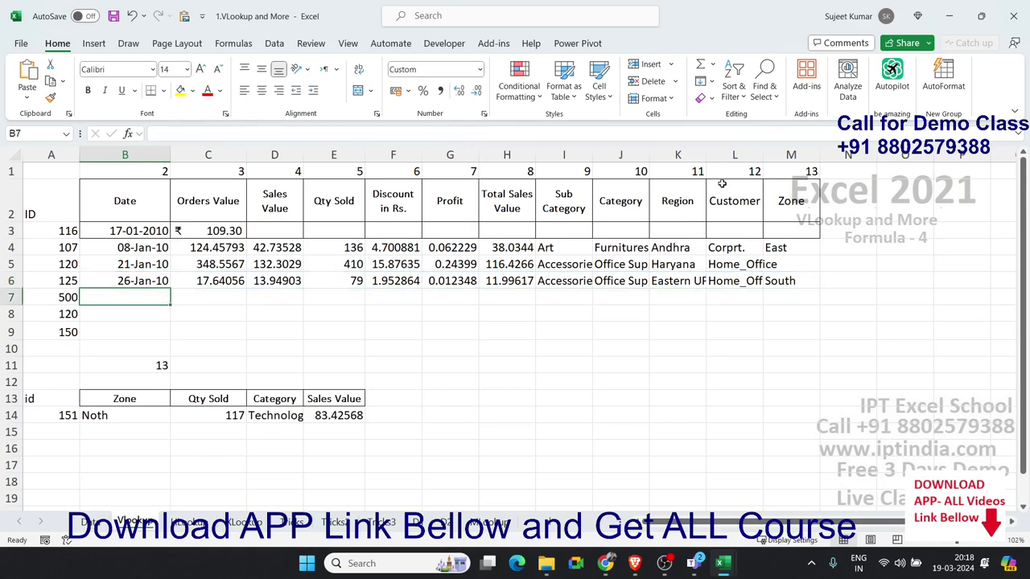
text(=vl)
key(Tab)
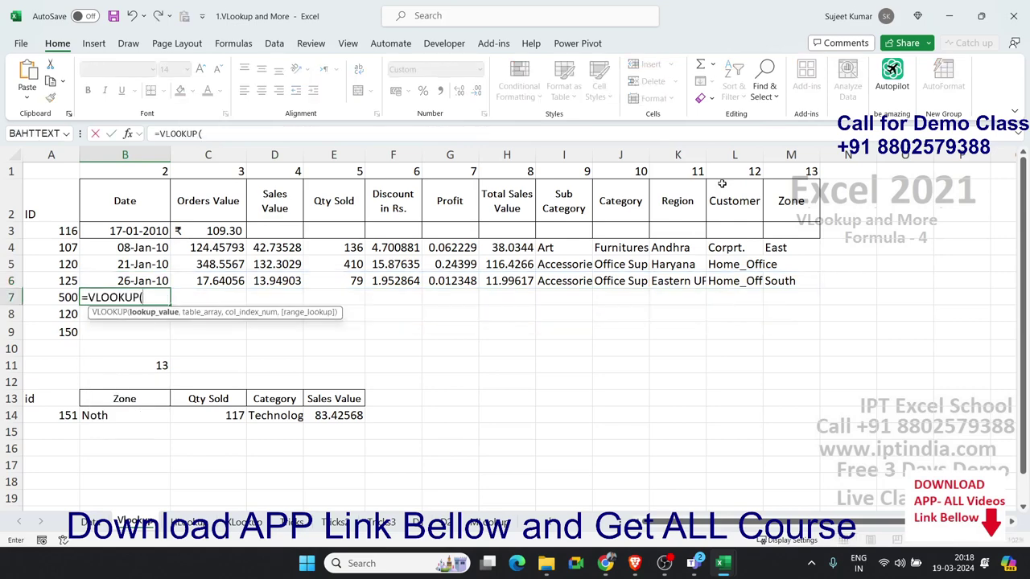
key(Left)
key(Escape)
key(Left)
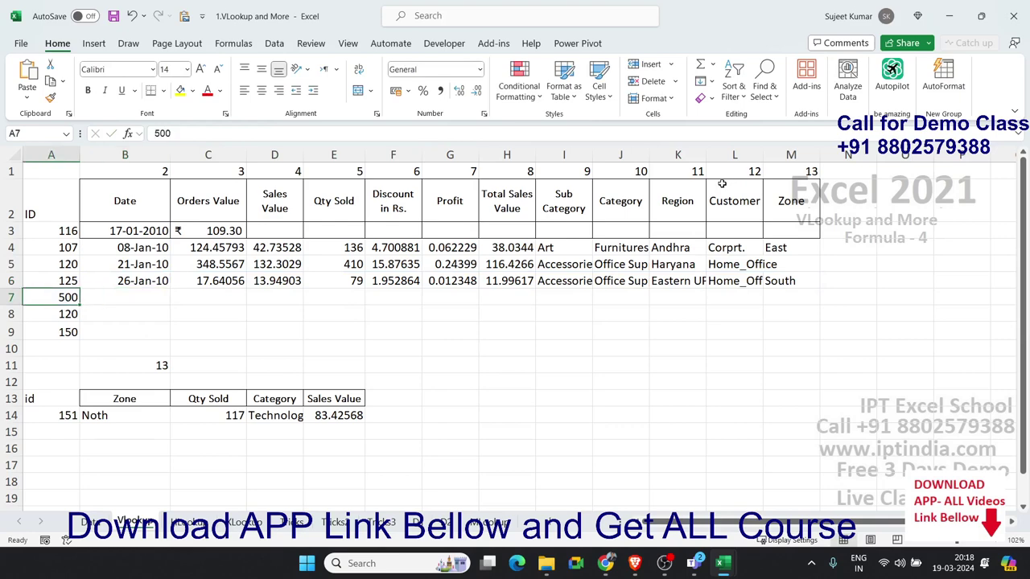
text(115)
key(Tab)
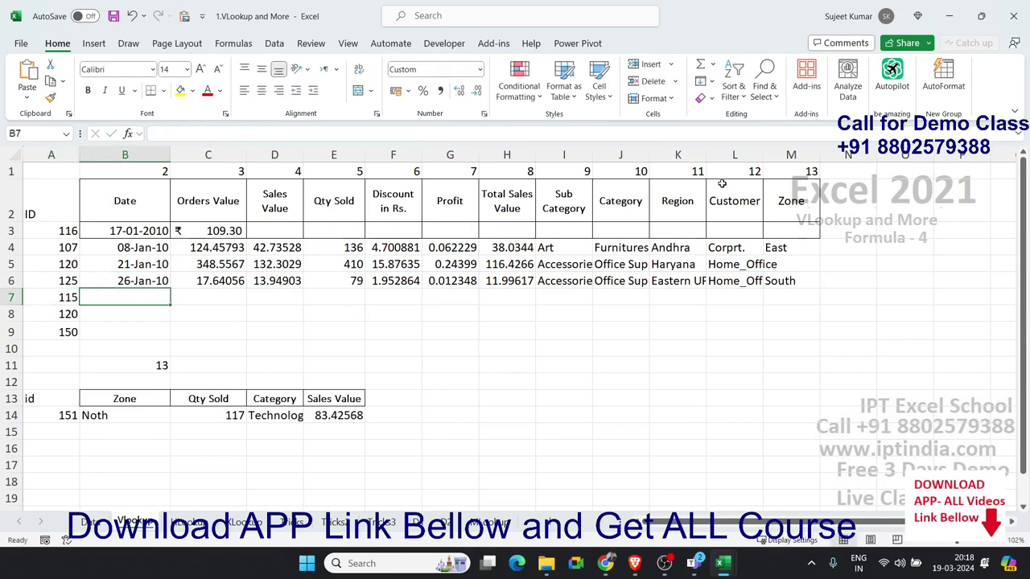
Enter =VLOOKUP(A7,Data!A:M,{2,...,13},0) in B7 to spill ID 115's details across row 7
text(=vl)
key(Tab)
key(Left)
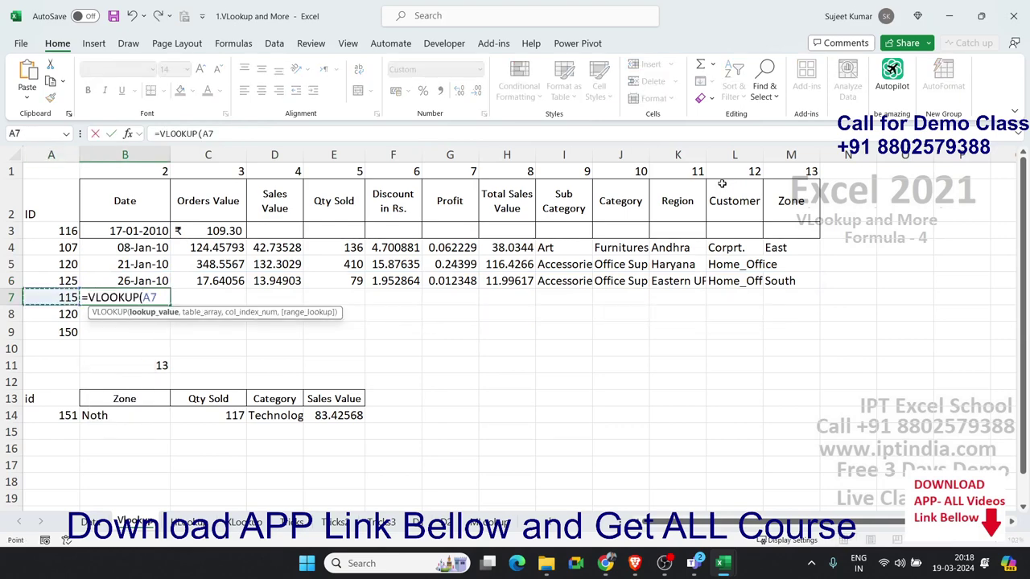
text(,)
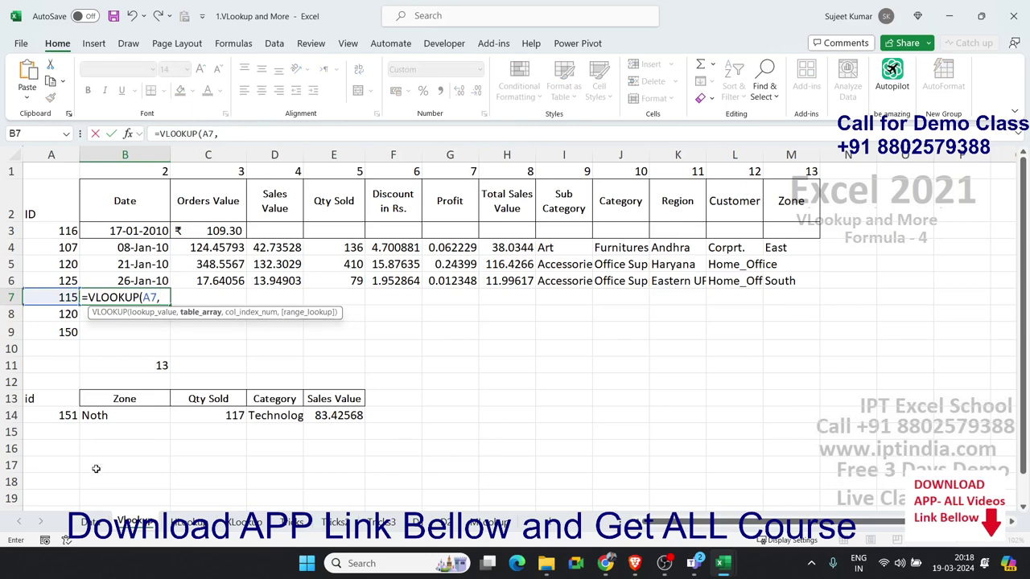
click(92, 521)
drag(53, 154, 738, 151)
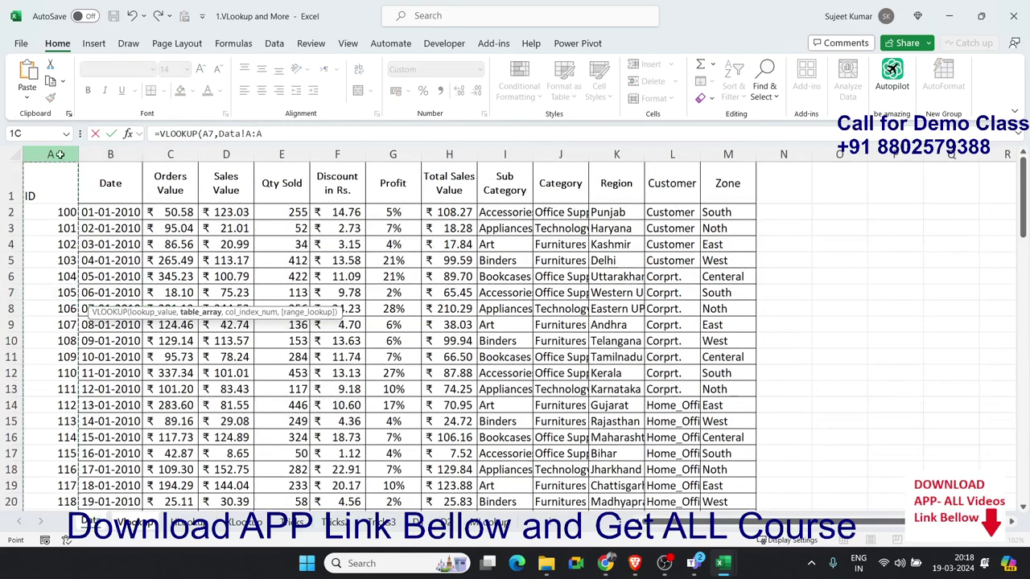
text(,{2,3,)
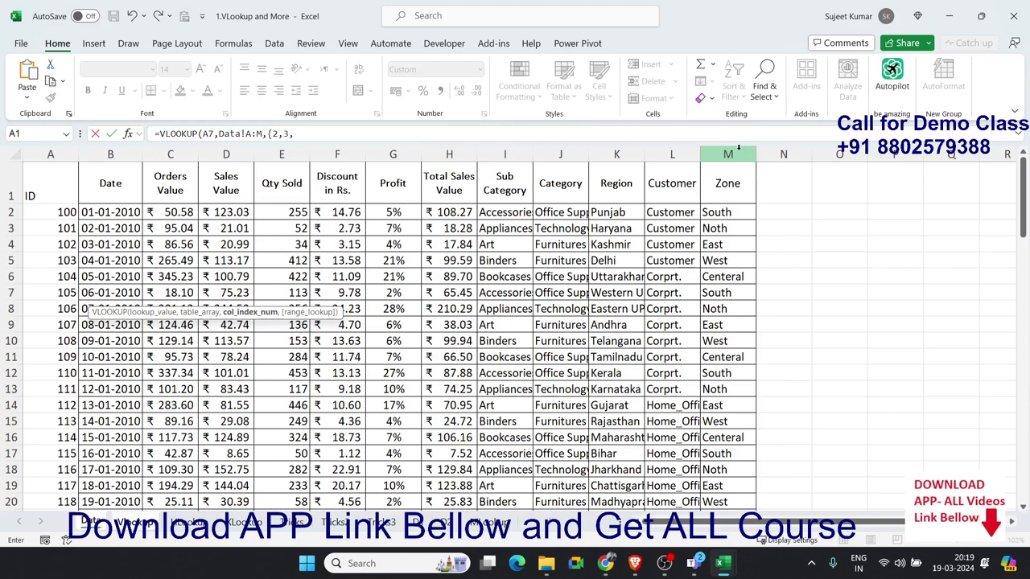
text(4,5,6,7,8,9,10,11,12,13)
text(,6,7,8,9,10,11,12,13},0)
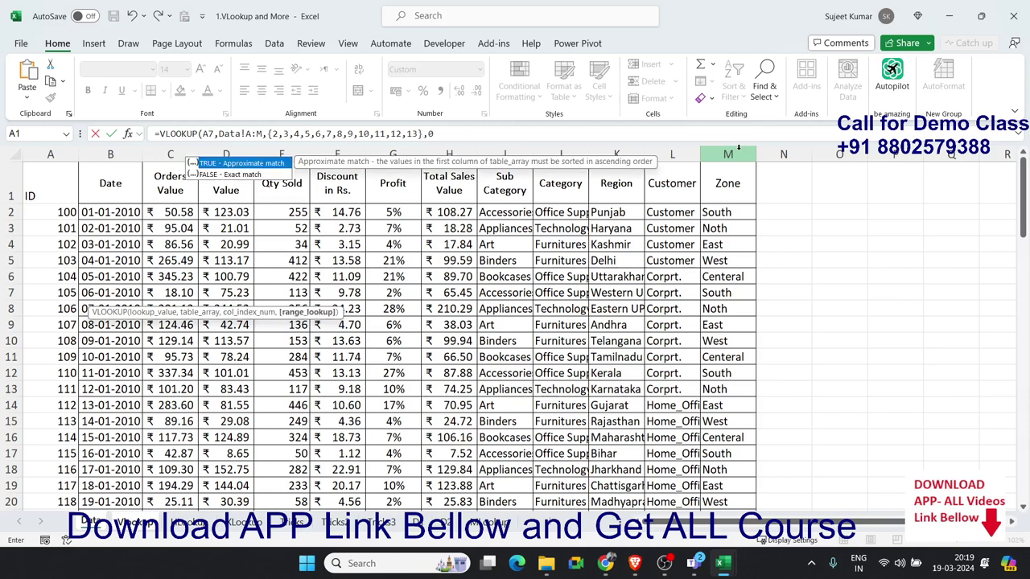
key(Return)
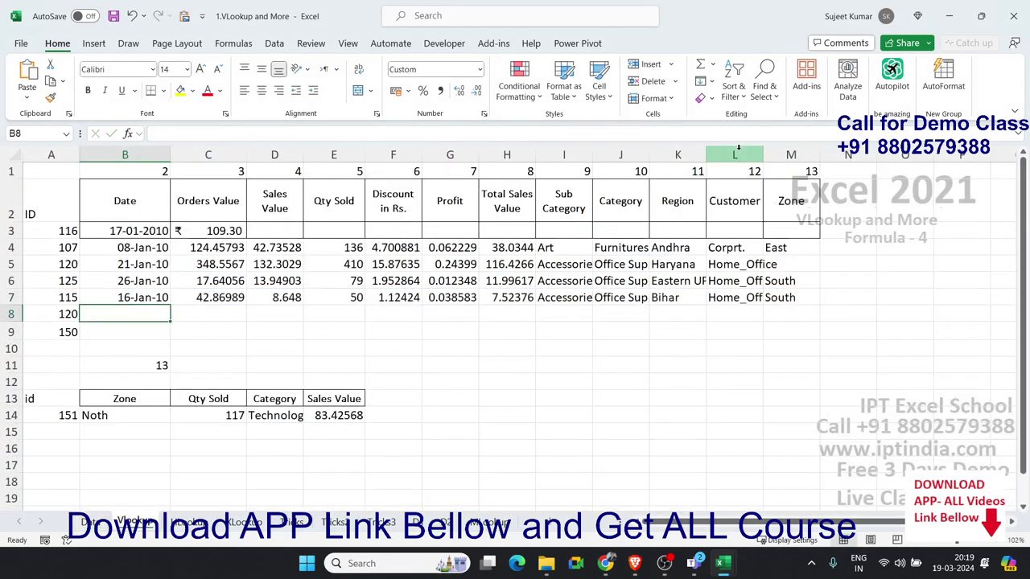
Compare the lookup table's two header rows with the Data sheet's header row
key(Up)
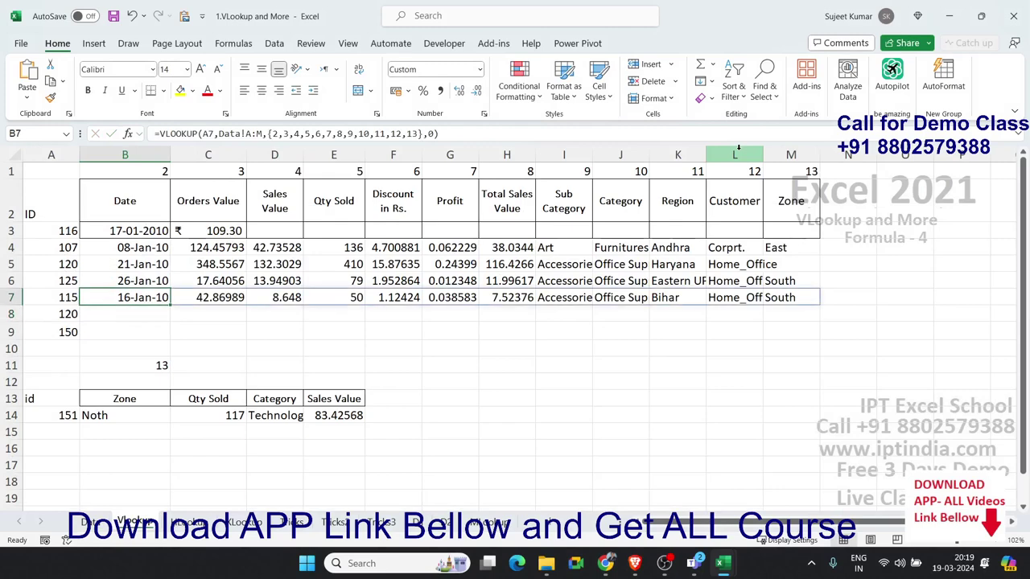
click(92, 520)
drag(56, 190, 865, 189)
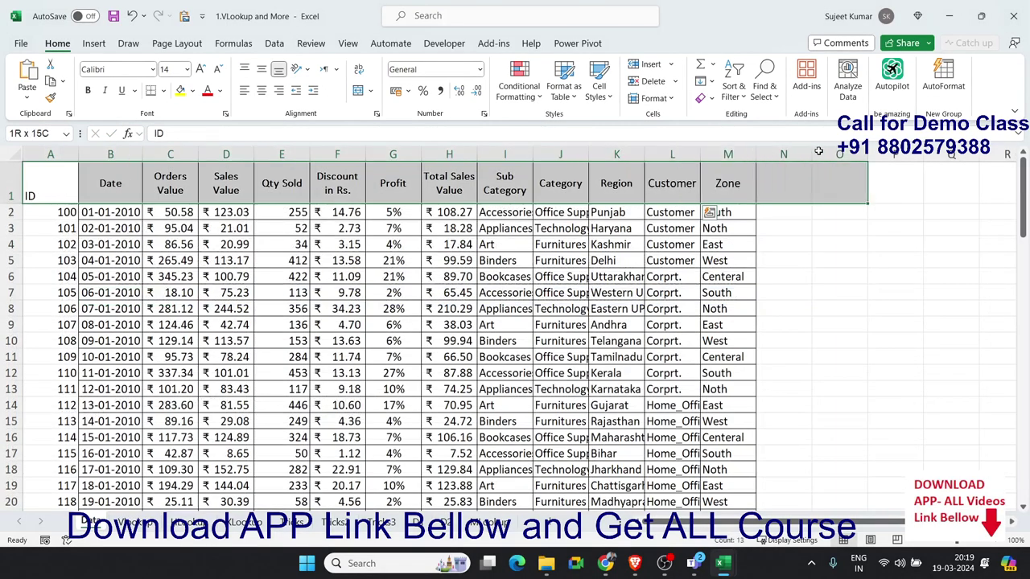
click(121, 522)
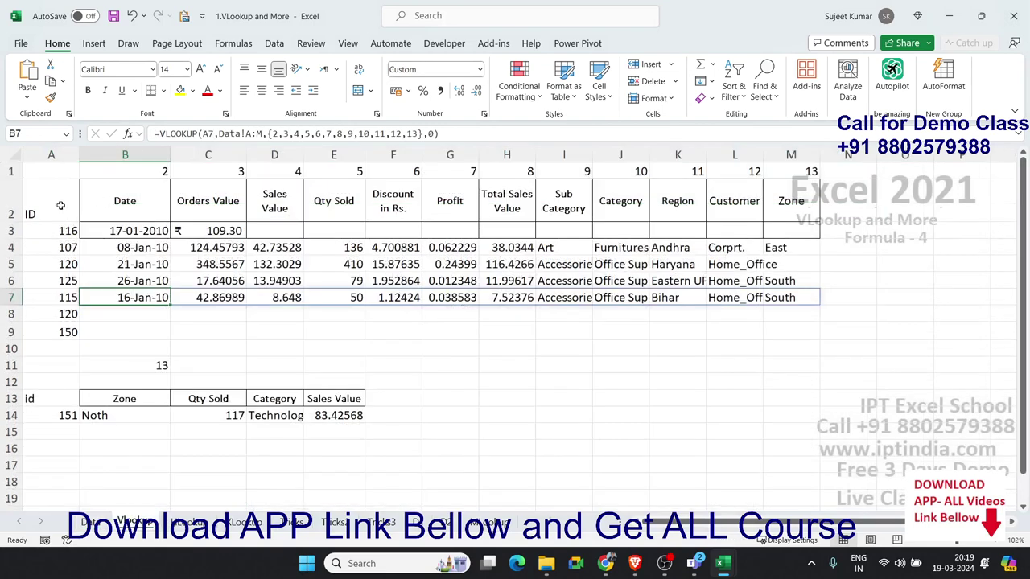
mouse_move(61, 206)
mouse_down()
mouse_move(675, 176)
mouse_move(802, 193)
mouse_up()
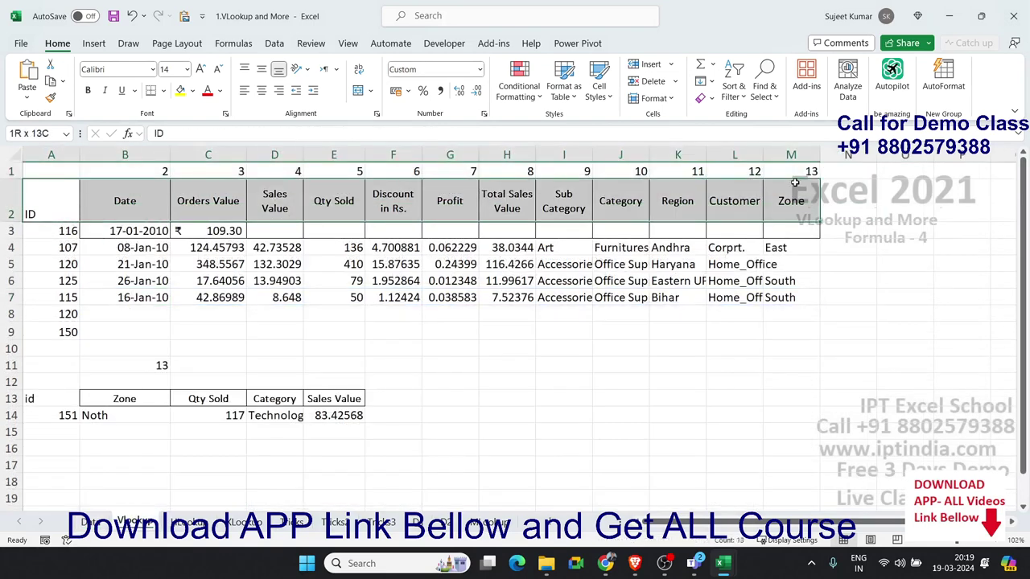
click(153, 318)
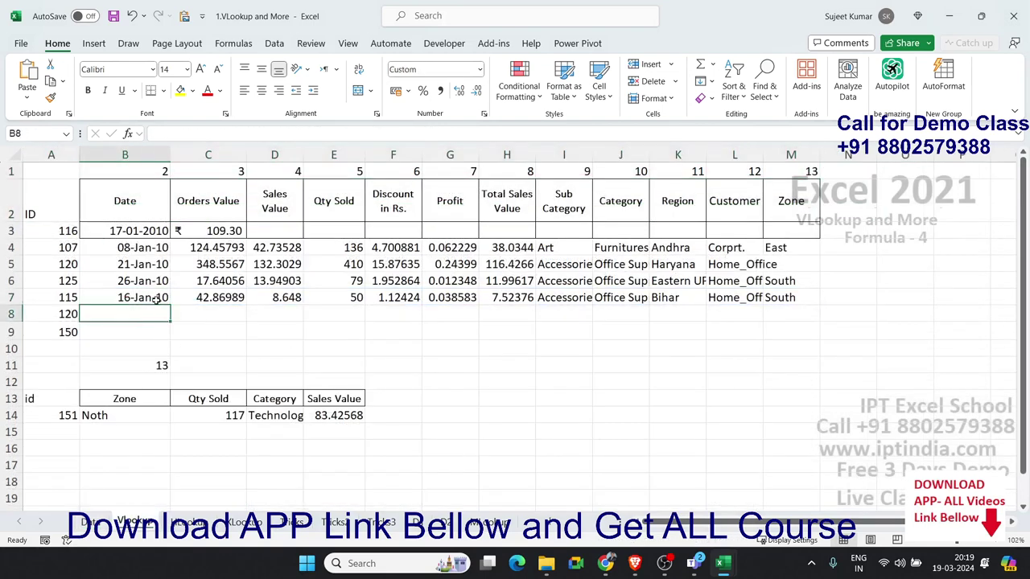
Enter an XLOOKUP in B8 that matches A8 in Data column A and returns column B
text(=xl)
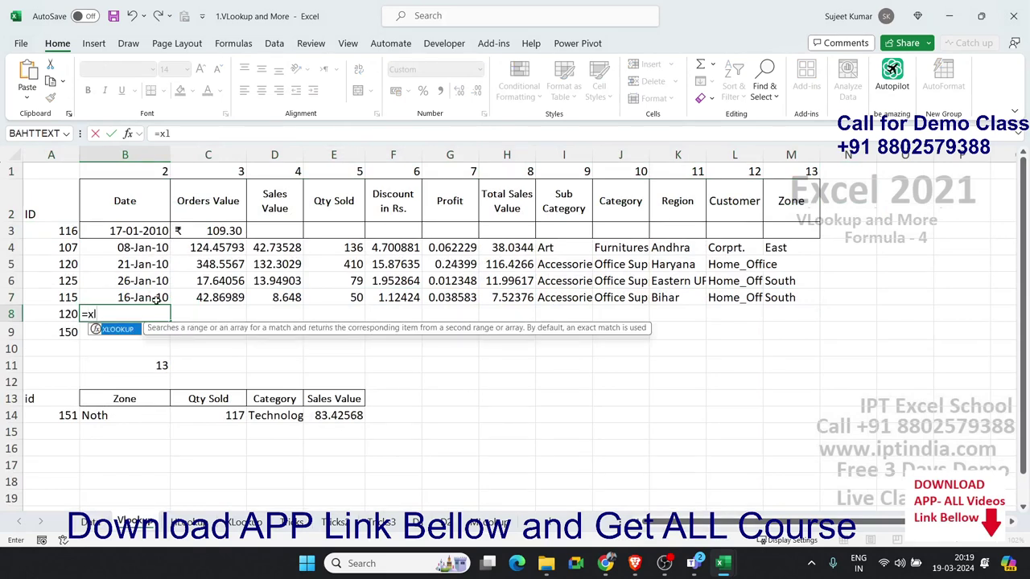
key(Tab)
key(Left)
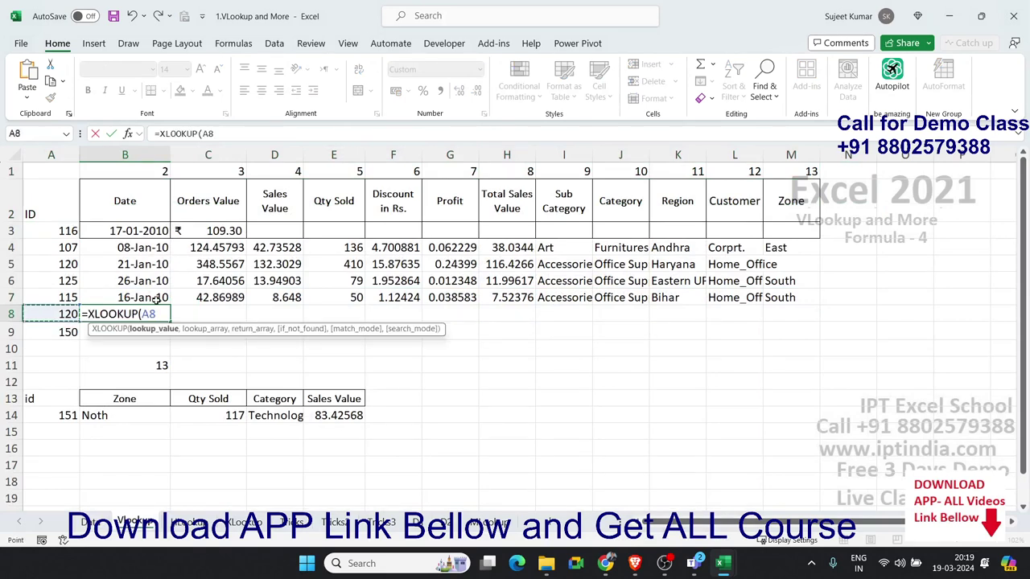
text(,)
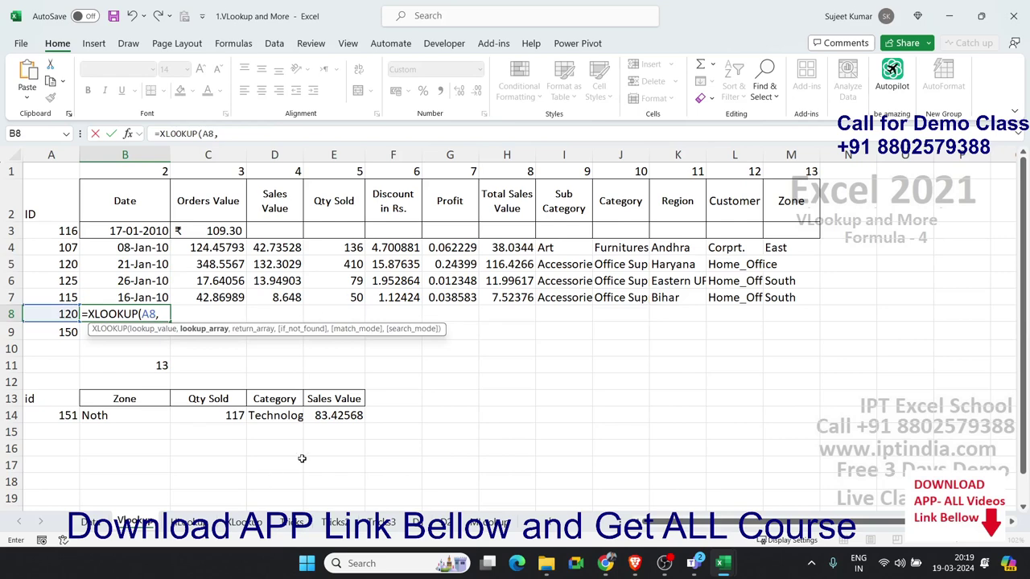
click(92, 522)
drag(50, 154, 734, 183)
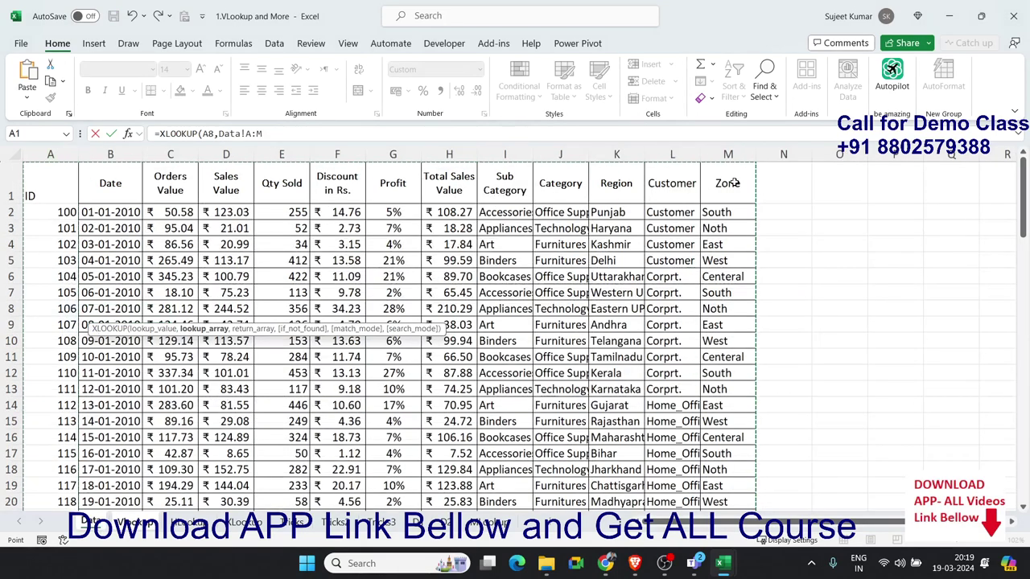
text(,)
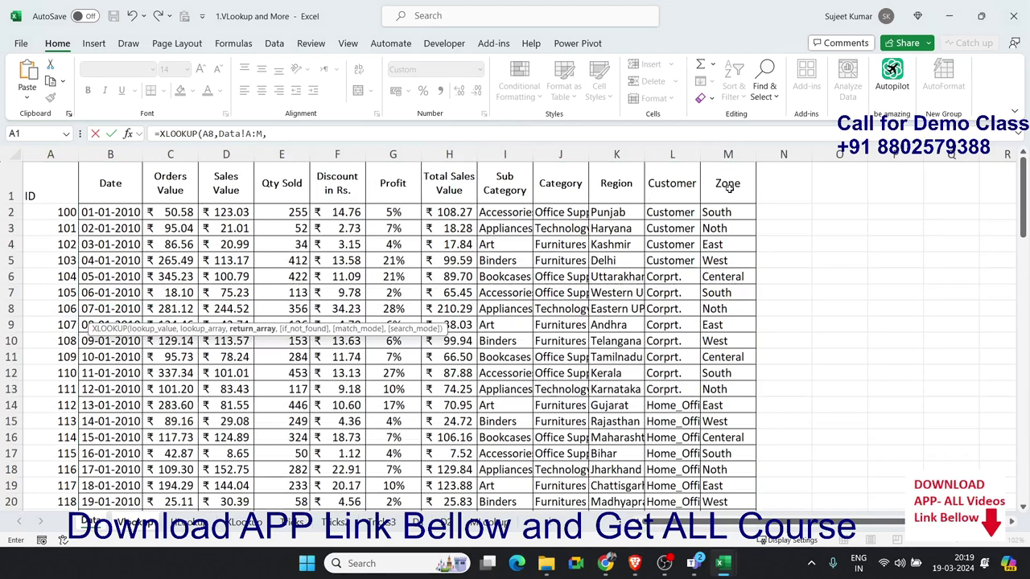
drag(267, 133, 219, 134)
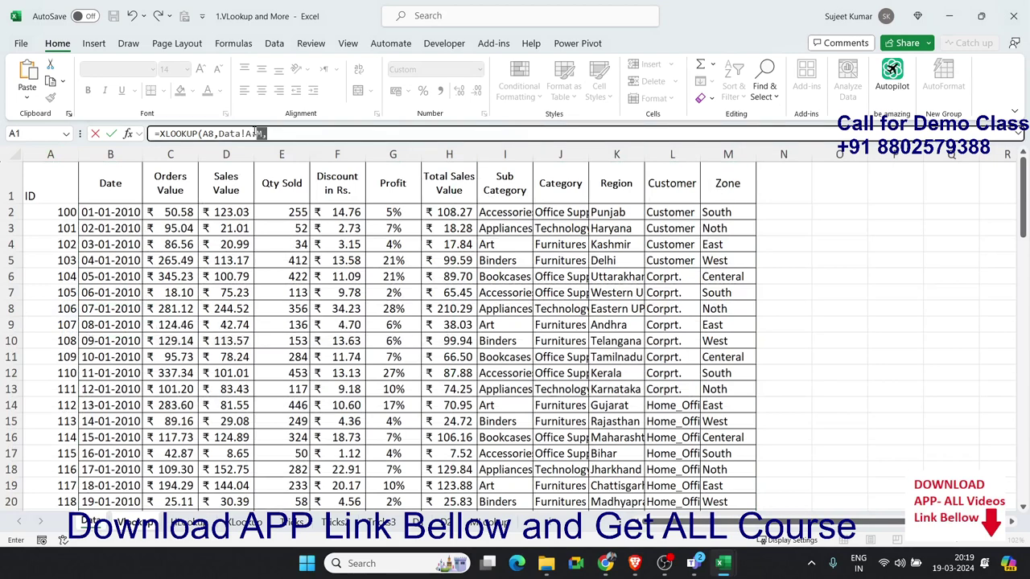
key(BackSpace)
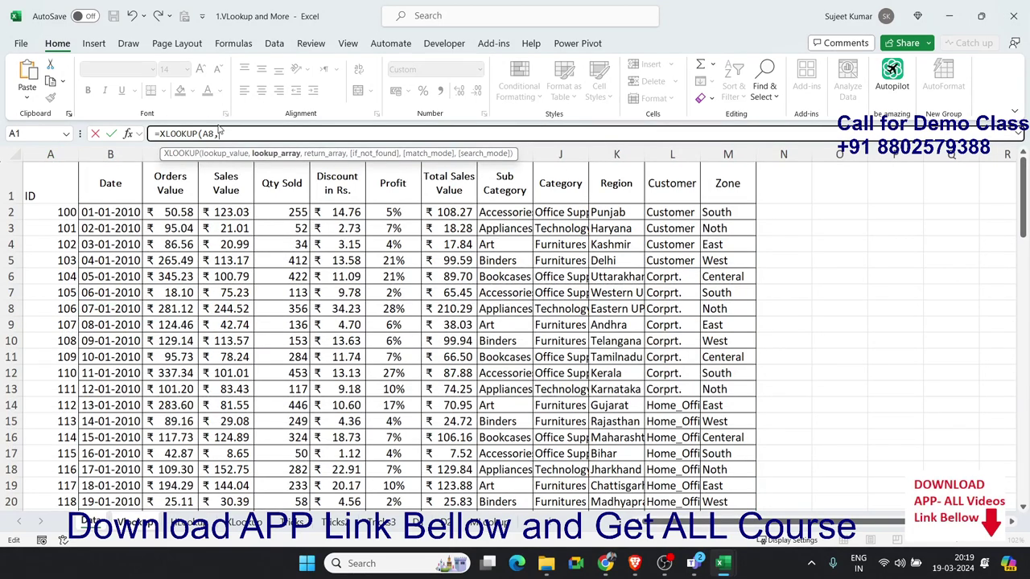
click(59, 152)
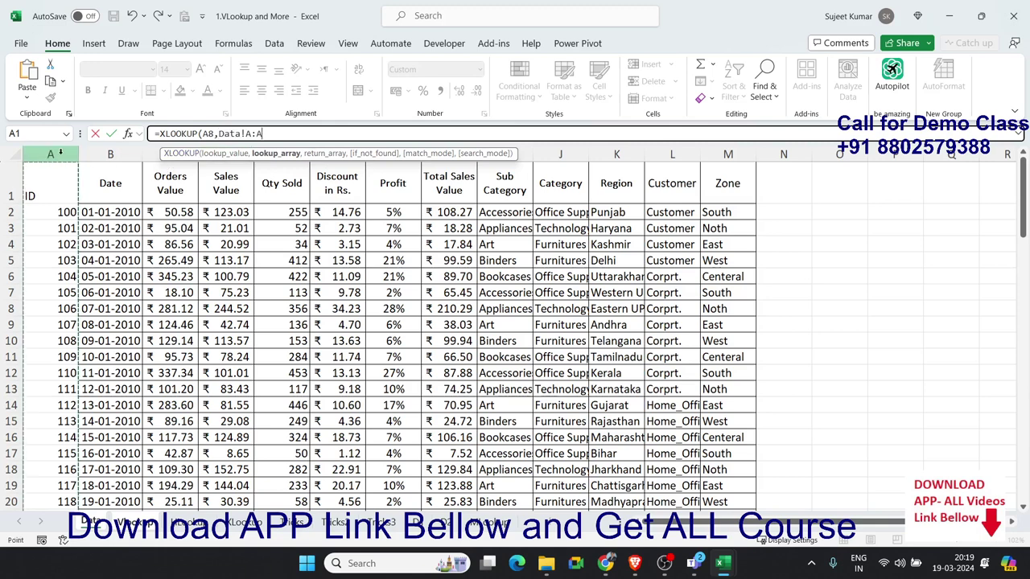
text(,)
click(110, 153)
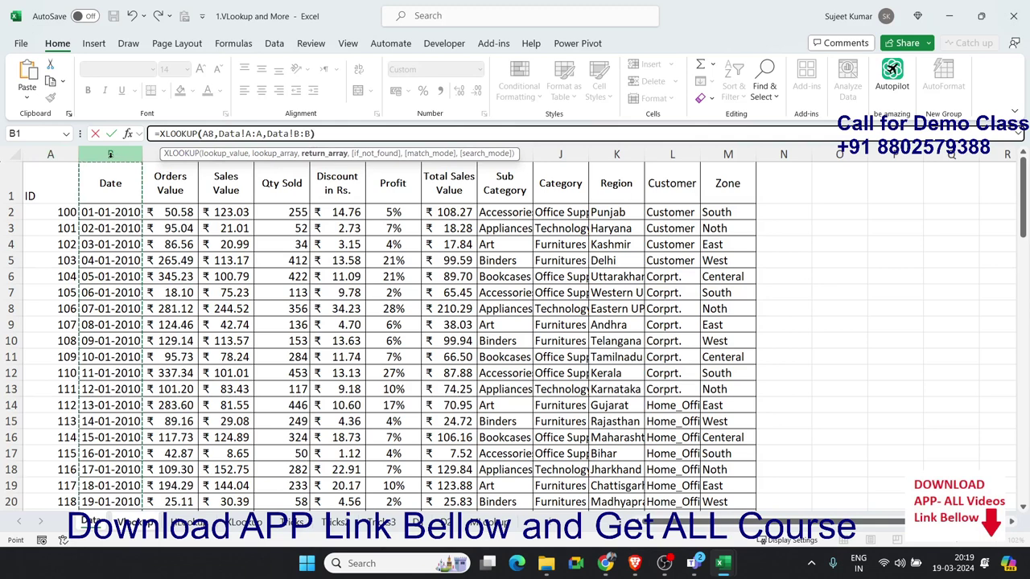
text())
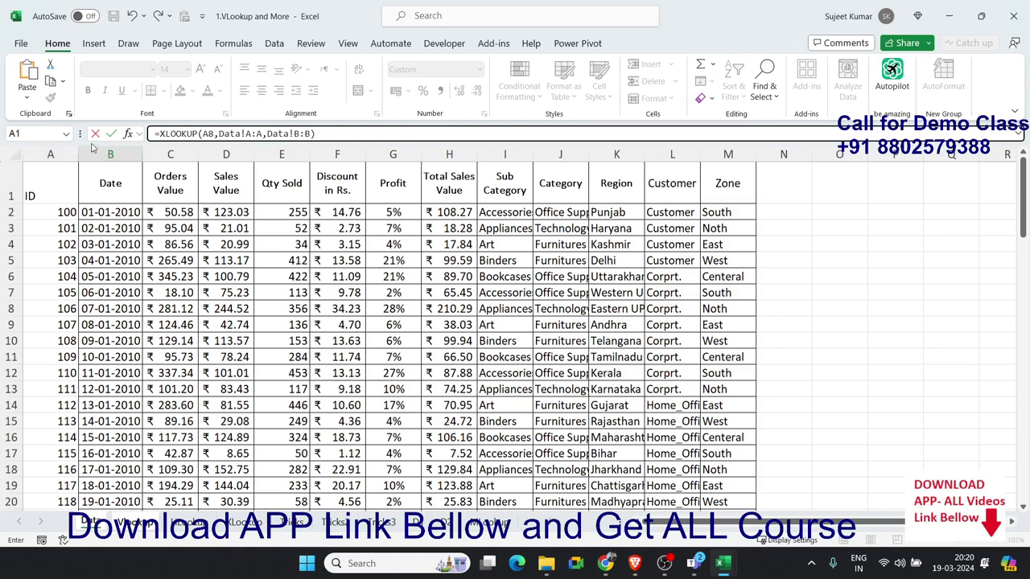
key(Return)
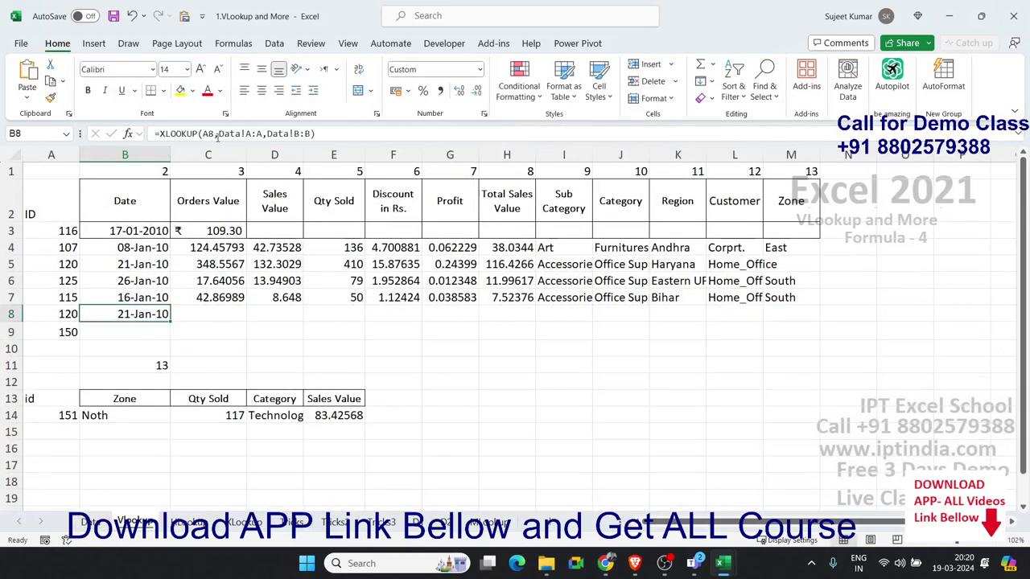
Anchor the Data column A reference and $A8 in B8, then fill the formula across to M8
click(248, 133)
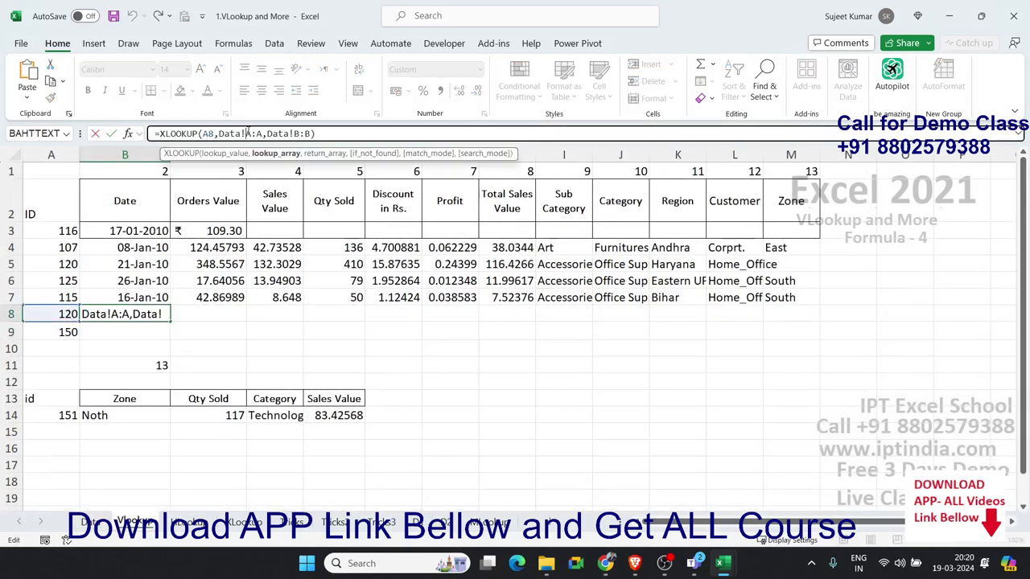
key(F4)
click(206, 133)
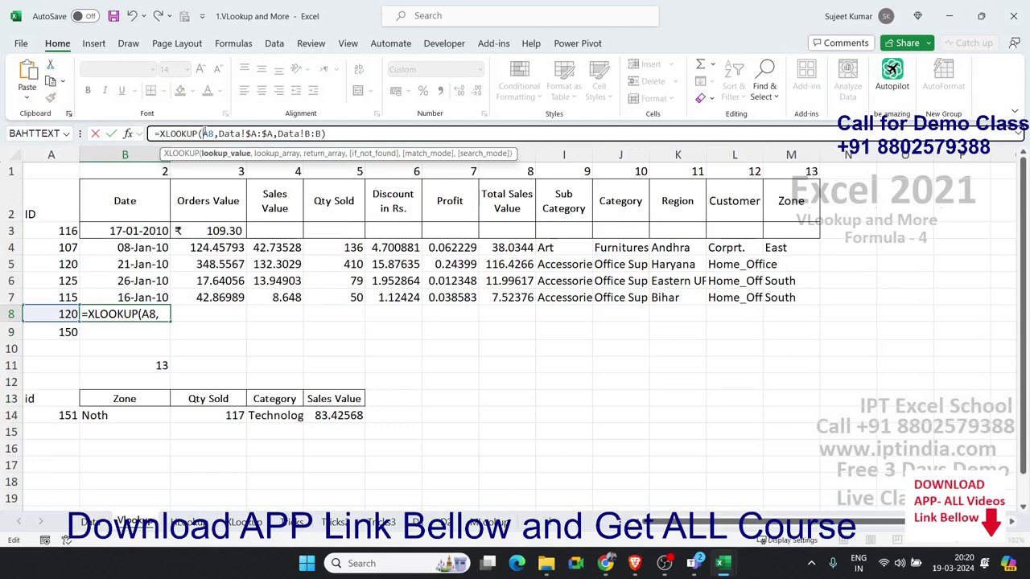
text($)
key(Return)
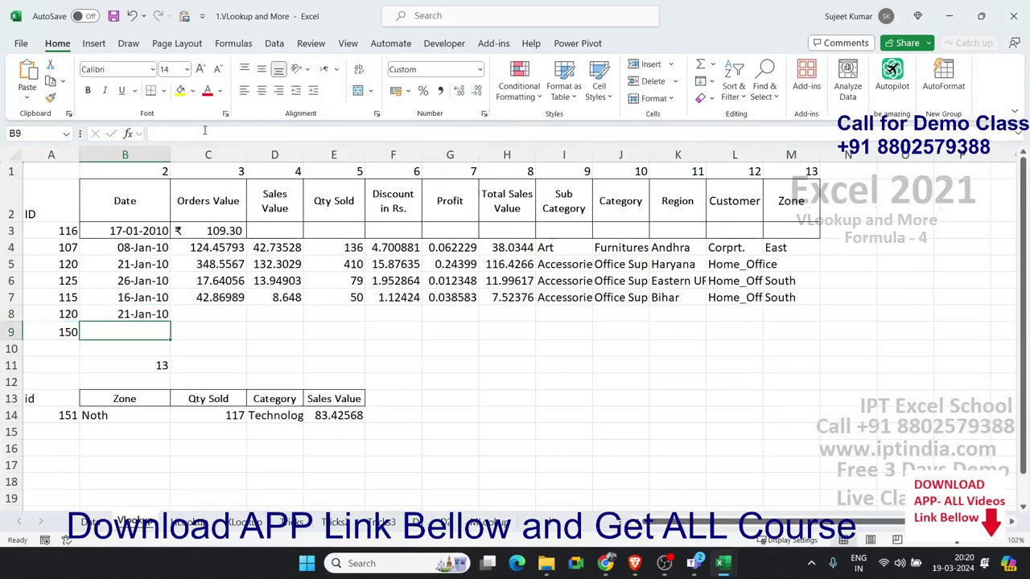
key(Up)
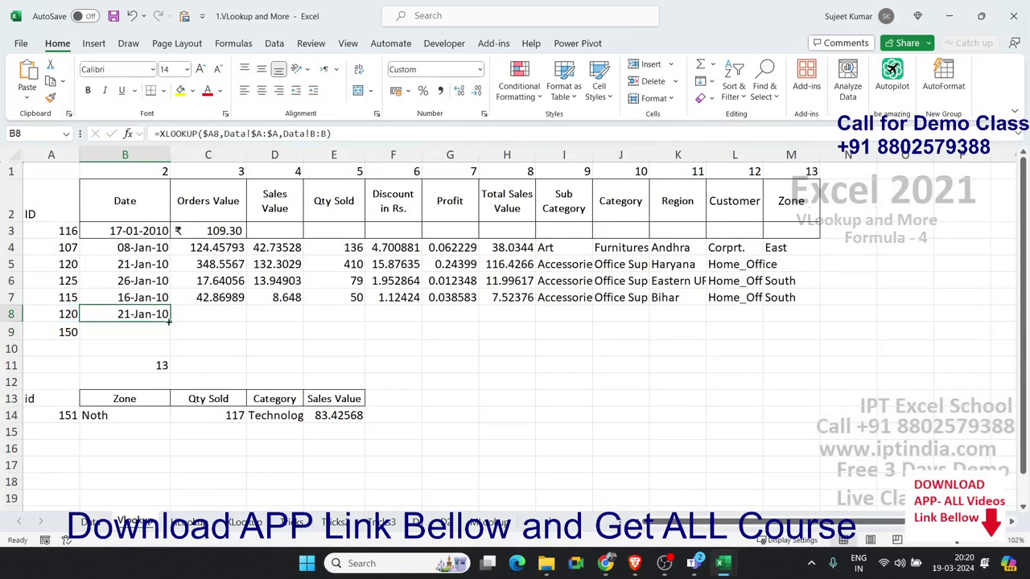
drag(170, 321, 791, 330)
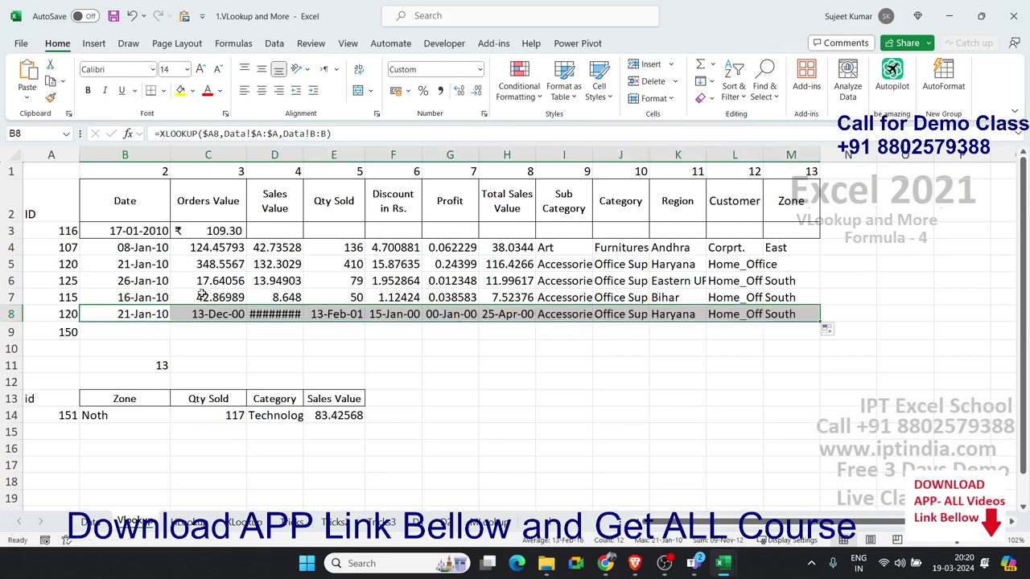
Format C8:M8 as General so results show as plain numbers like 348.5567
click(210, 314)
drag(211, 314, 790, 314)
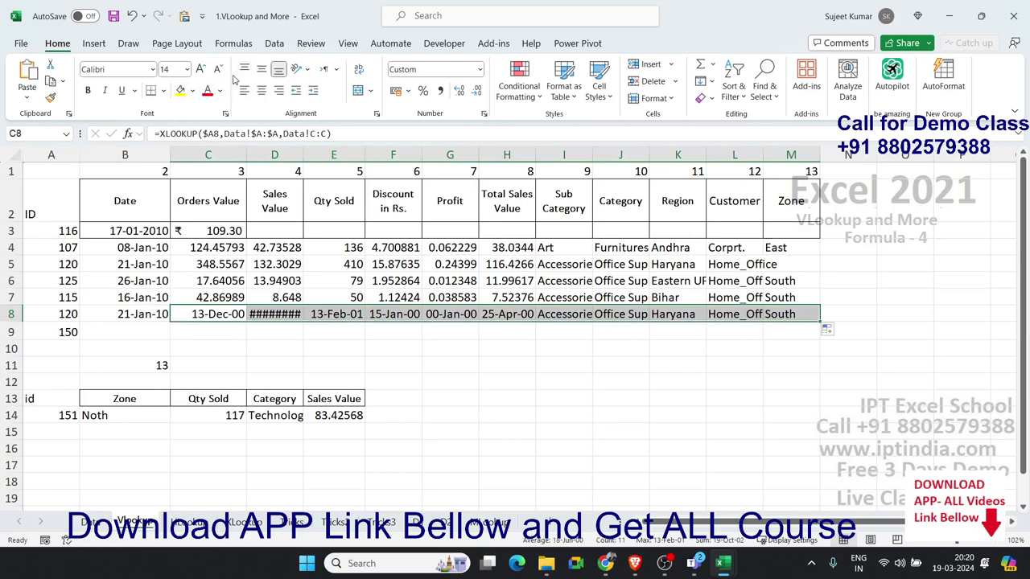
click(480, 71)
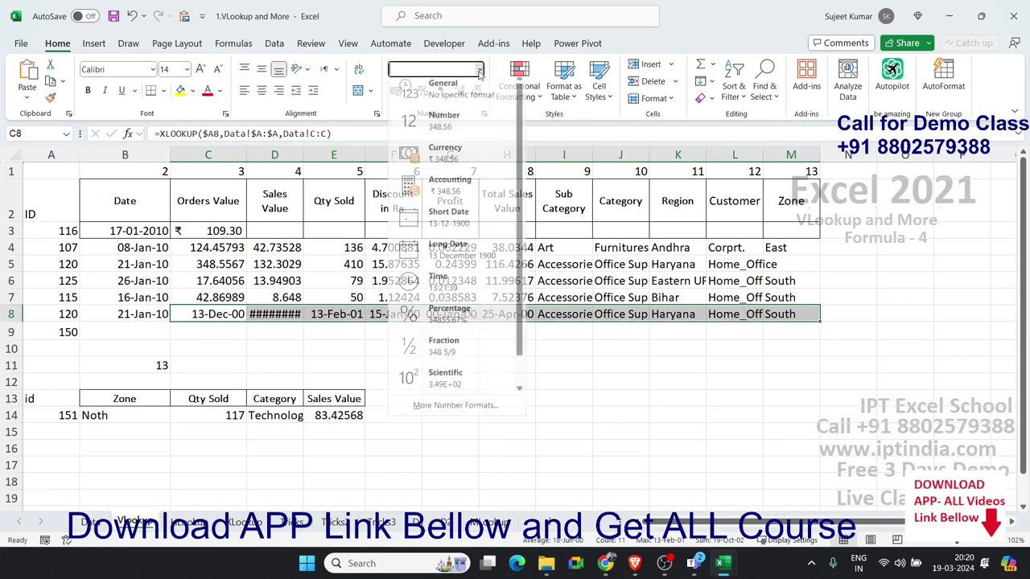
click(461, 90)
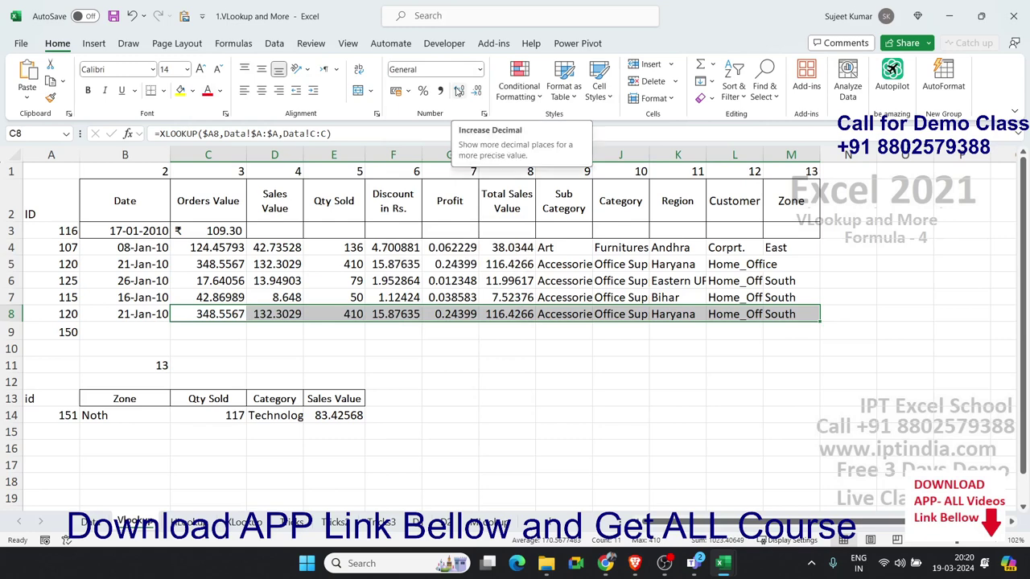
click(124, 299)
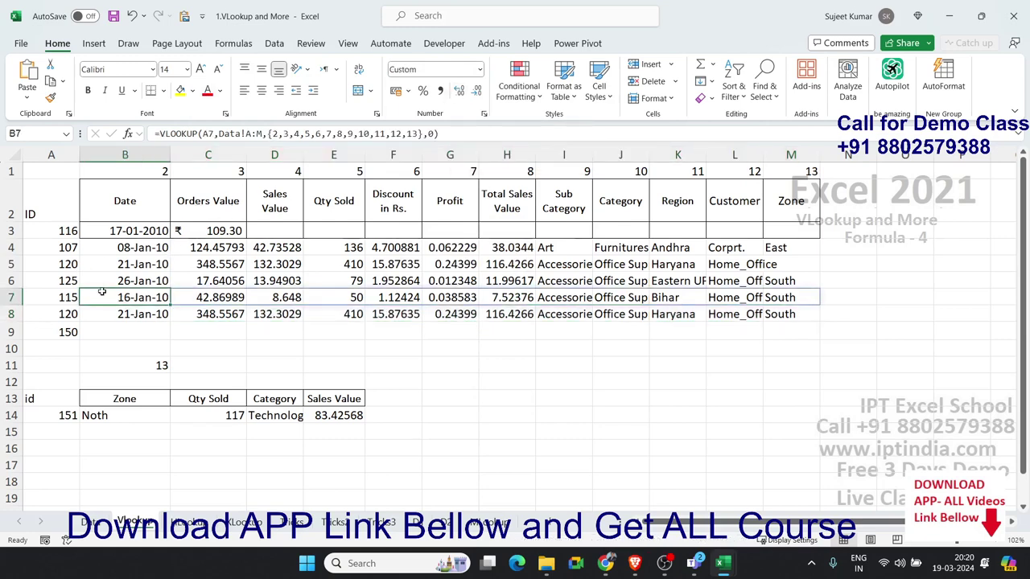
Enter ID 500 in A7 and A4, then review the formulas in C4 and B4
click(74, 297)
text(500)
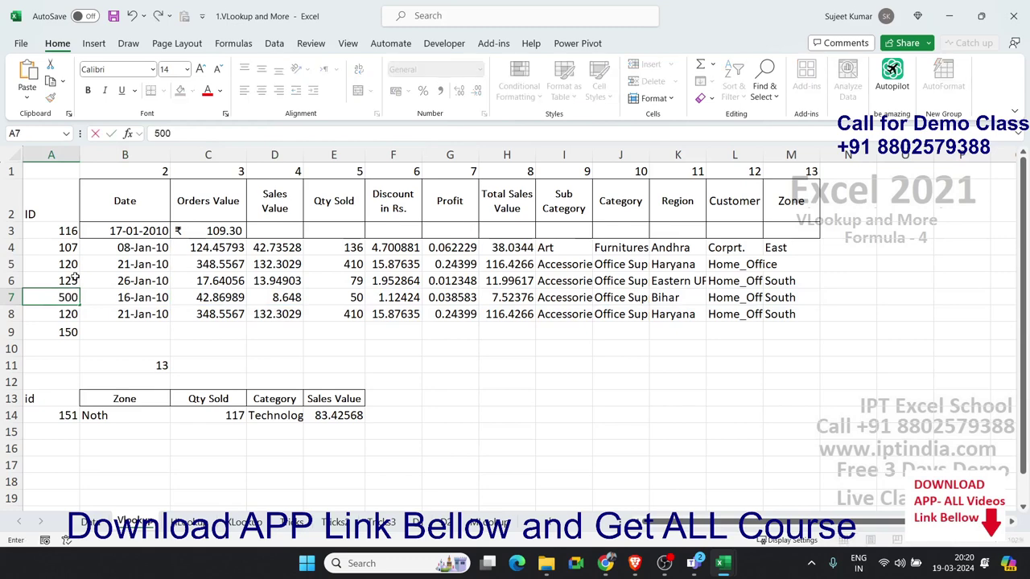
key(Return)
key(Up)
key(Up)
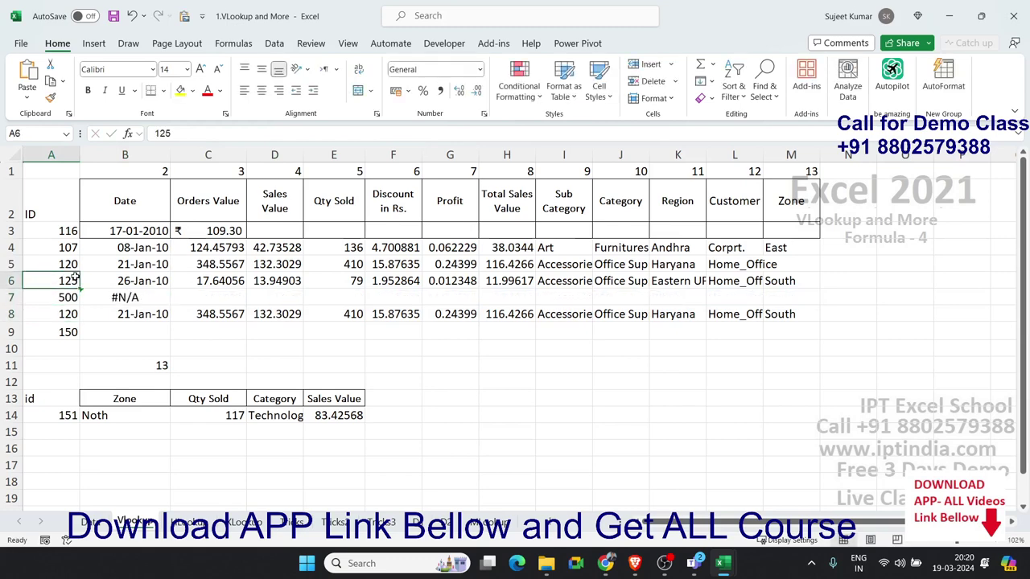
key(Up)
key(Up)
text(500)
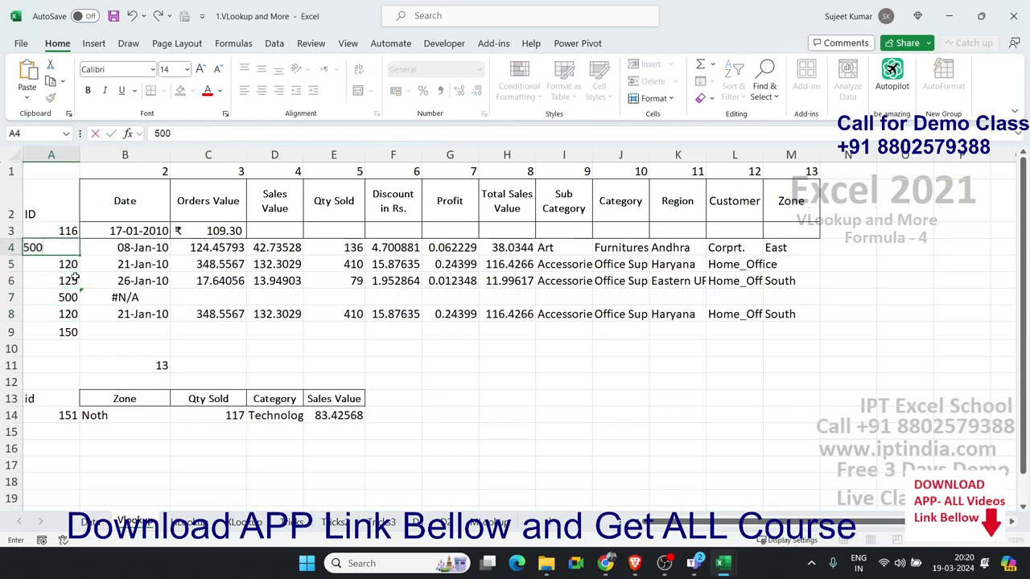
key(Return)
key(Up)
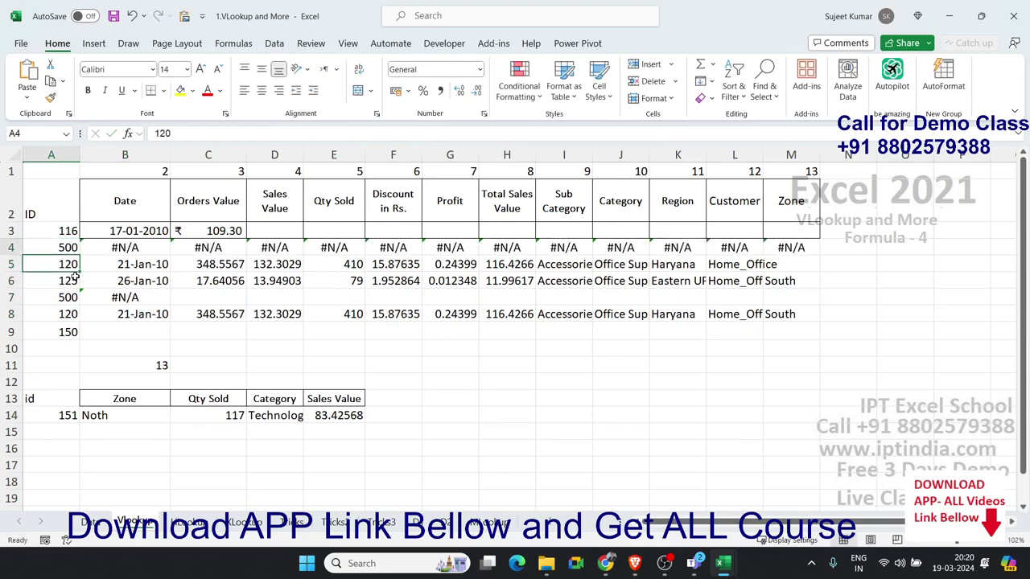
key(Right)
key(Right)
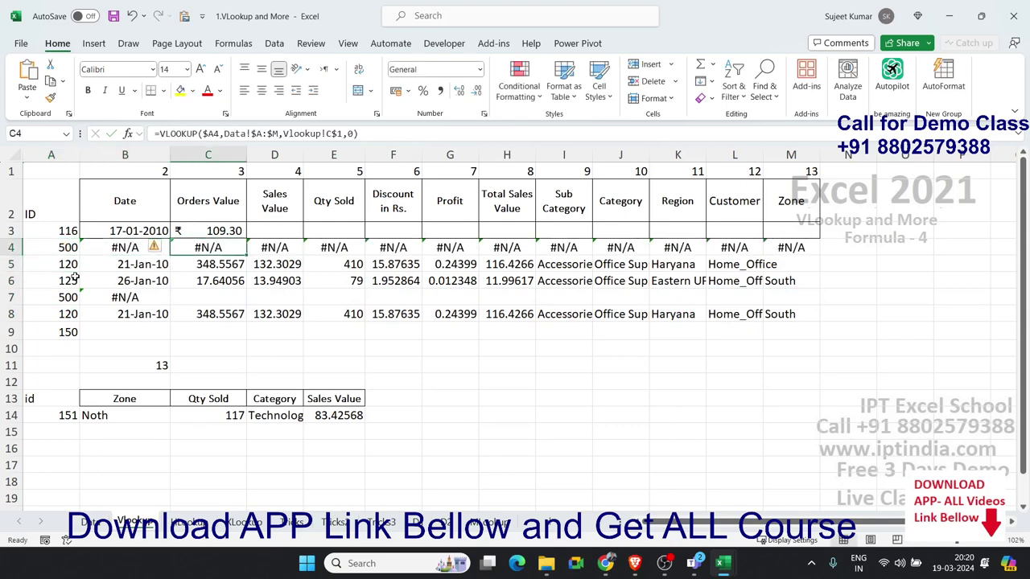
key(Left)
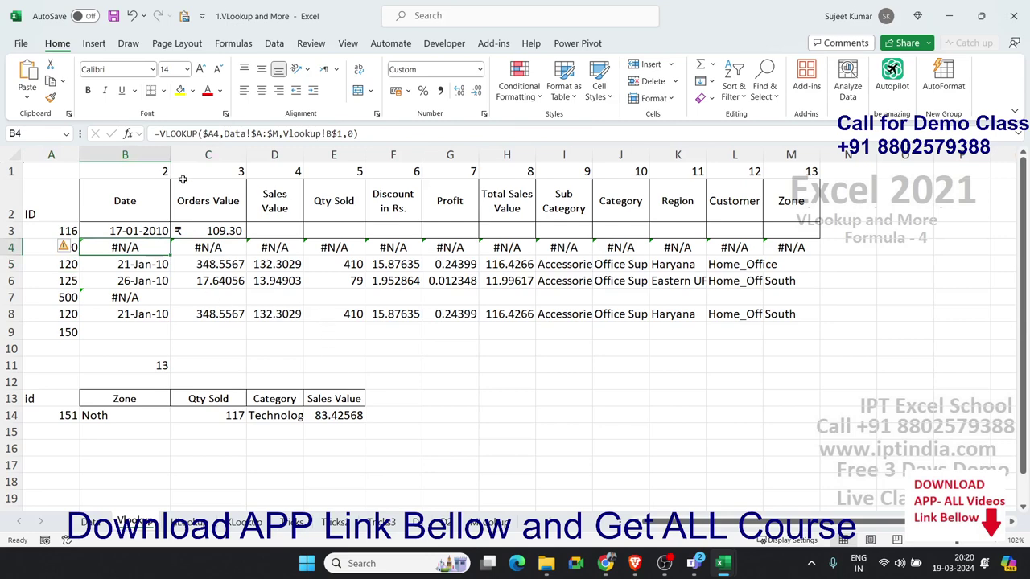
Wrap B4's VLOOKUP in IFERROR(…,"") so an unmatched ID returns blank
click(162, 134)
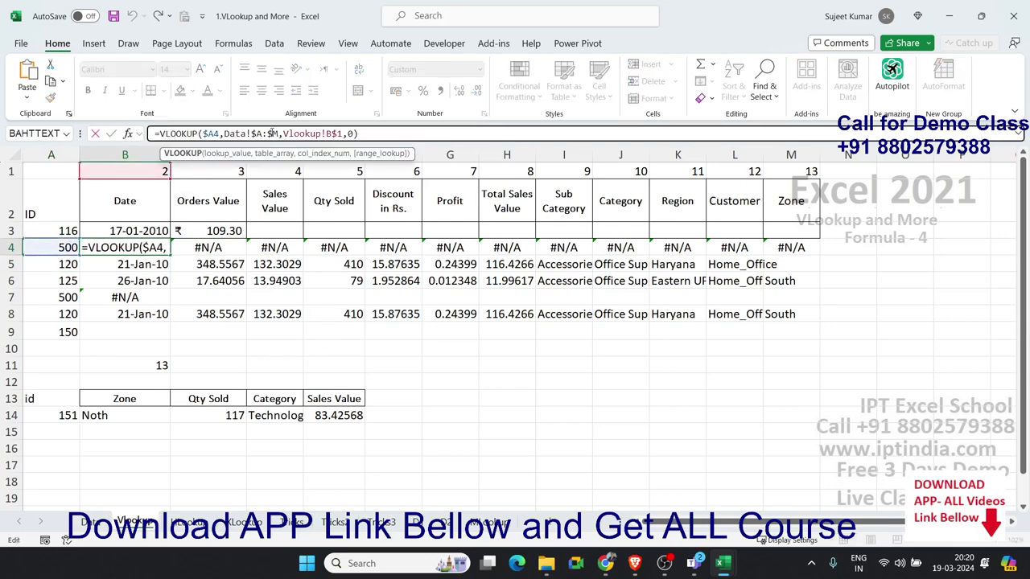
key(Left)
text(IFE)
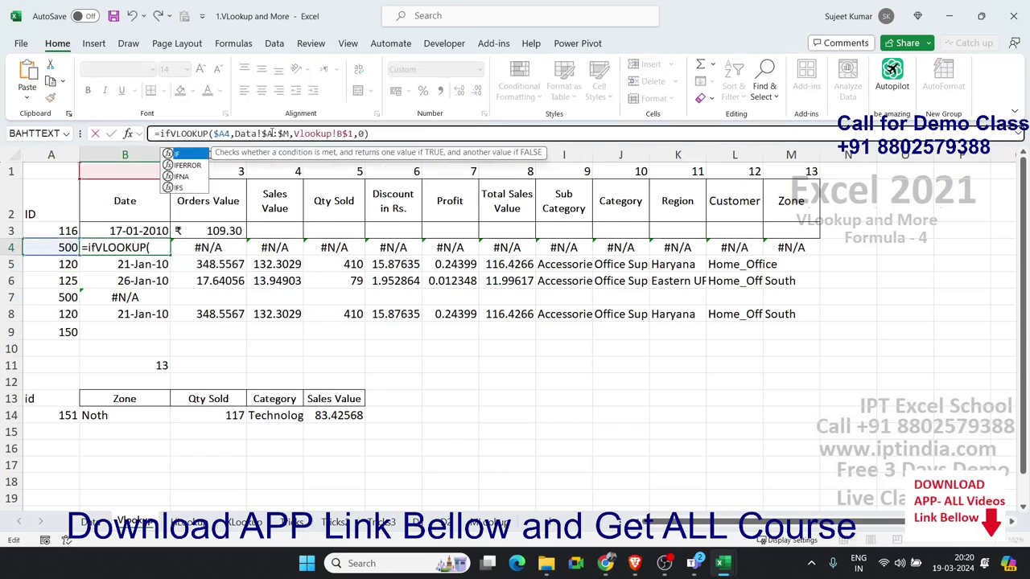
text(RROR()
key(End)
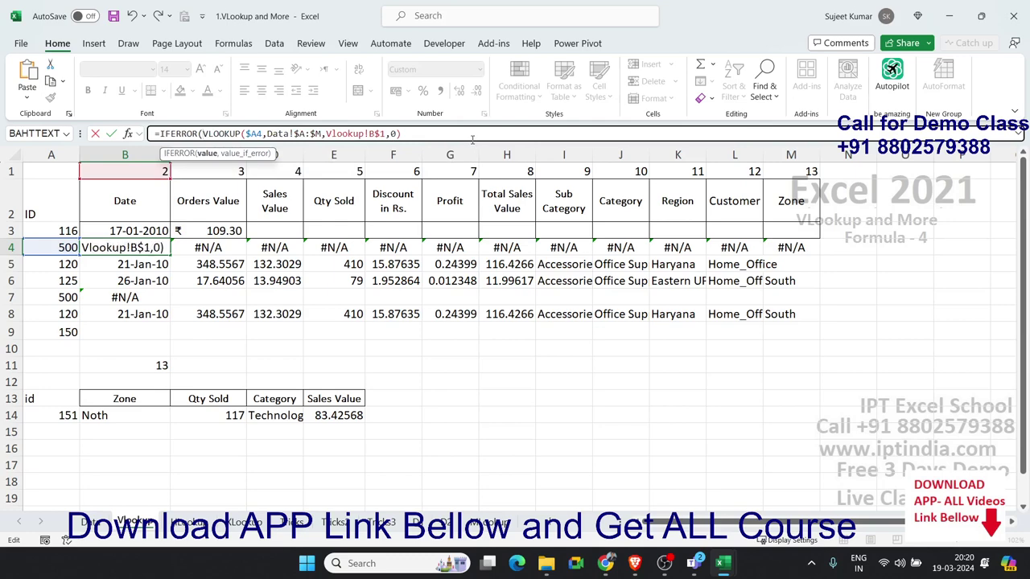
text(,)
text(""))
key(Return)
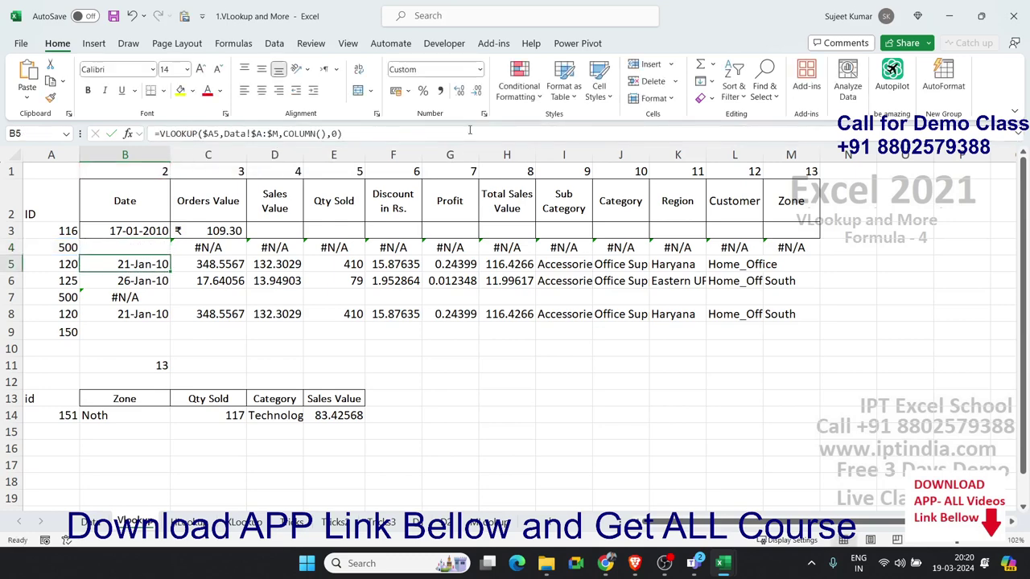
Fill B4's IFERROR formula across to M4 and format row 4 as General
key(Up)
key(ctrl+shift+Right)
key(ctrl+q)
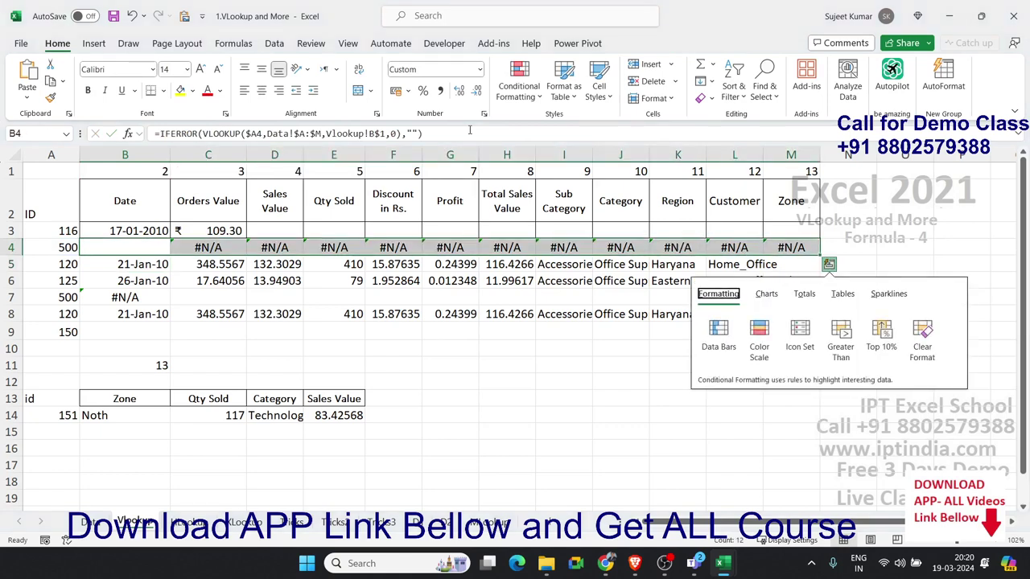
key(Escape)
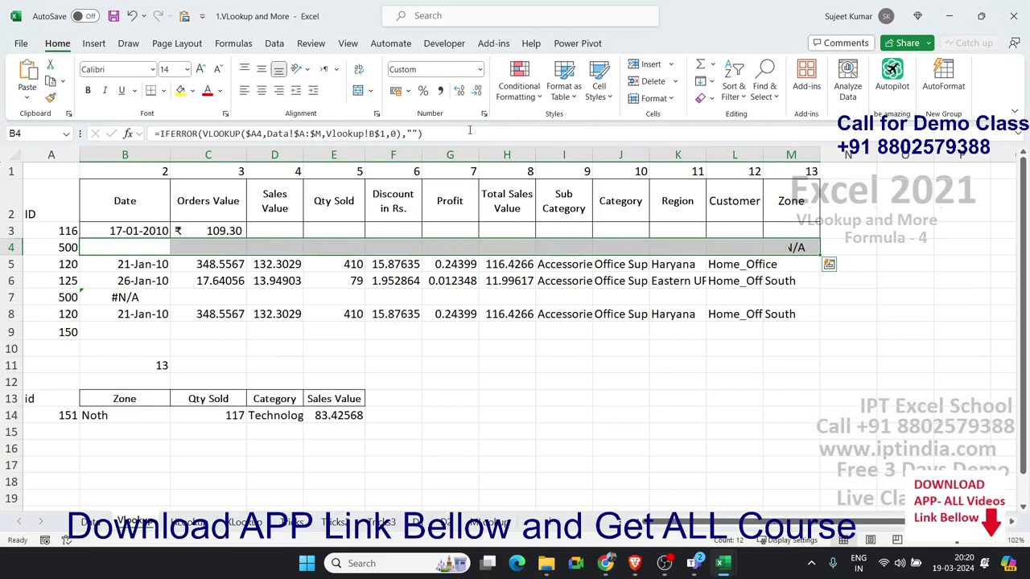
click(480, 69)
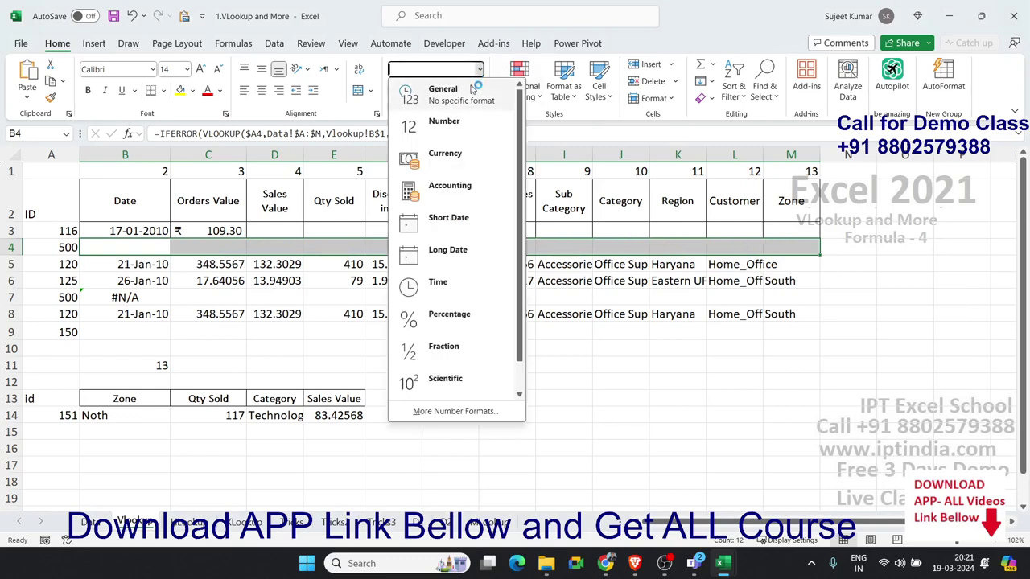
click(461, 93)
click(123, 296)
Wrap B7's array VLOOKUP in IFERROR(…,"") so row 7 shows blanks for ID 500
double_click(105, 298)
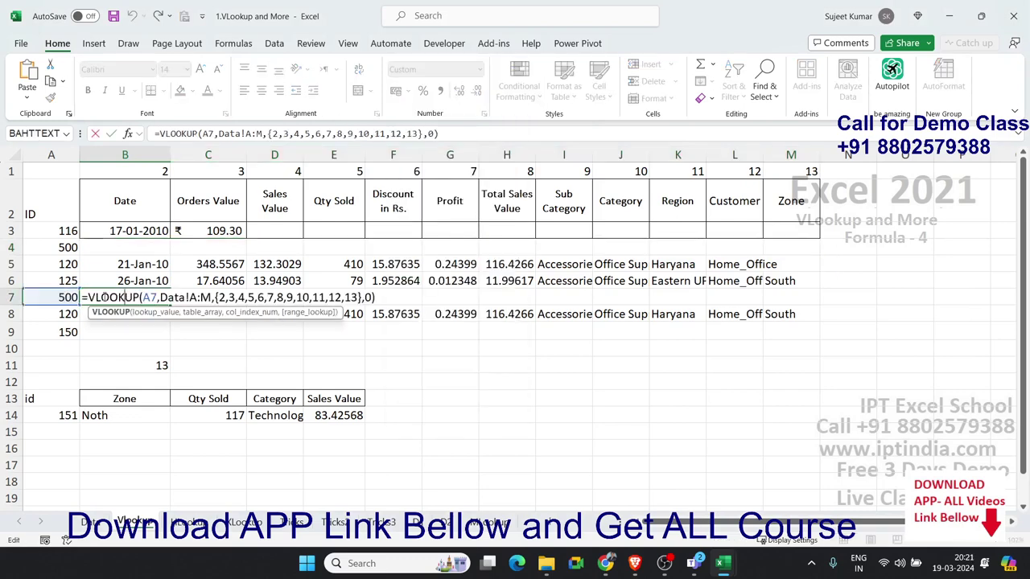
text(if)
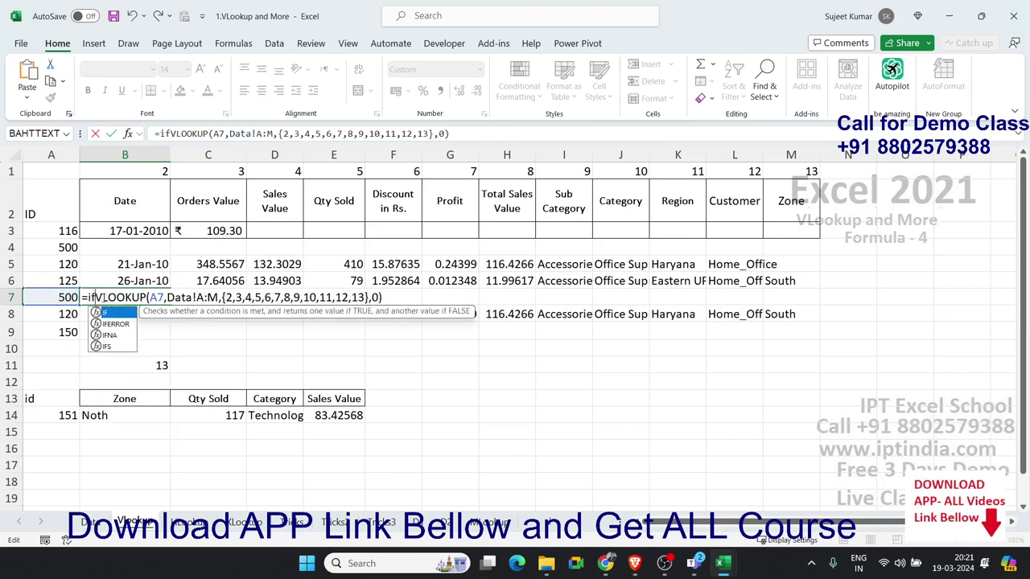
key(Down)
key(Tab)
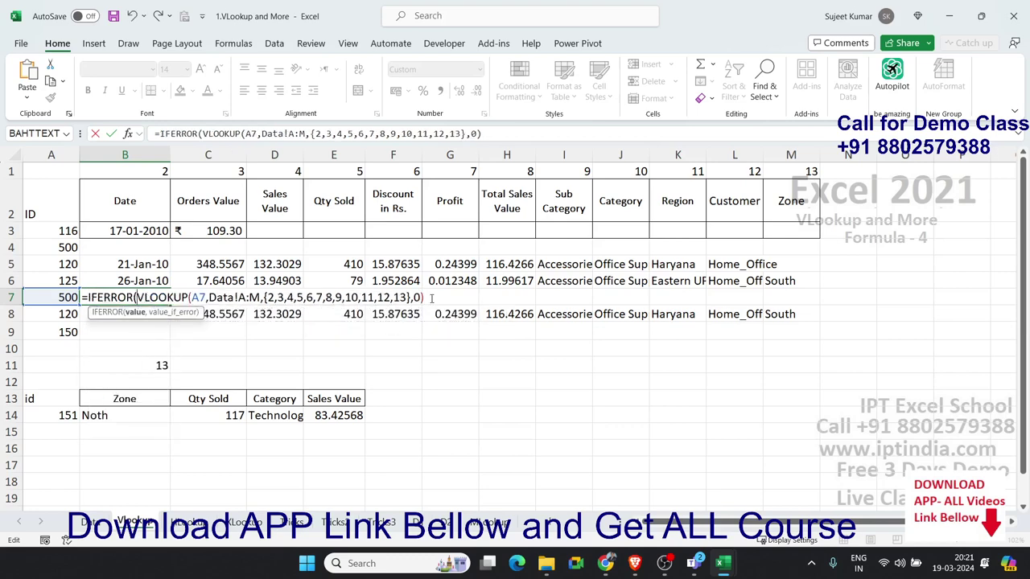
text(,)
text("")
key(Return)
key(Up)
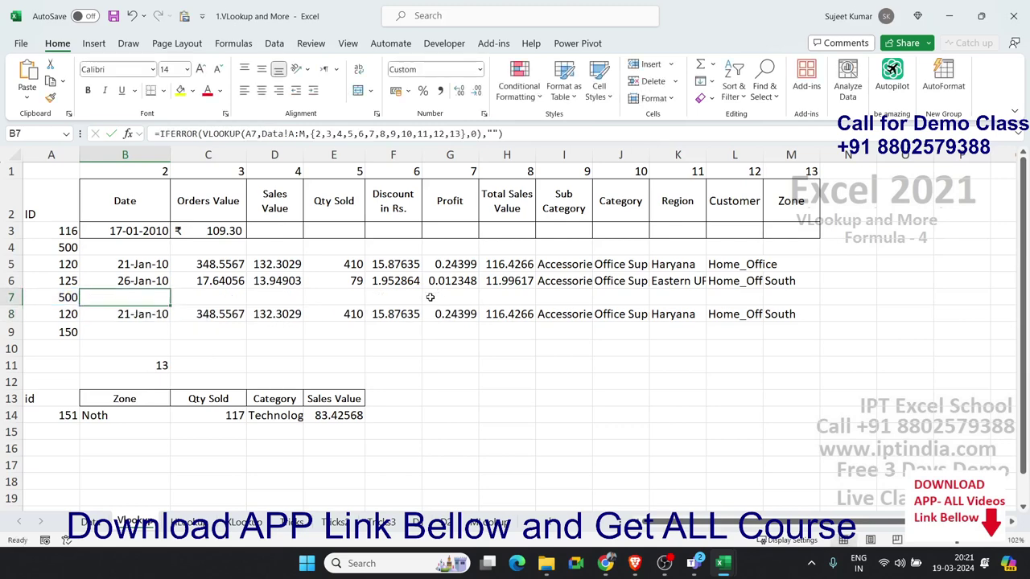
key(Down)
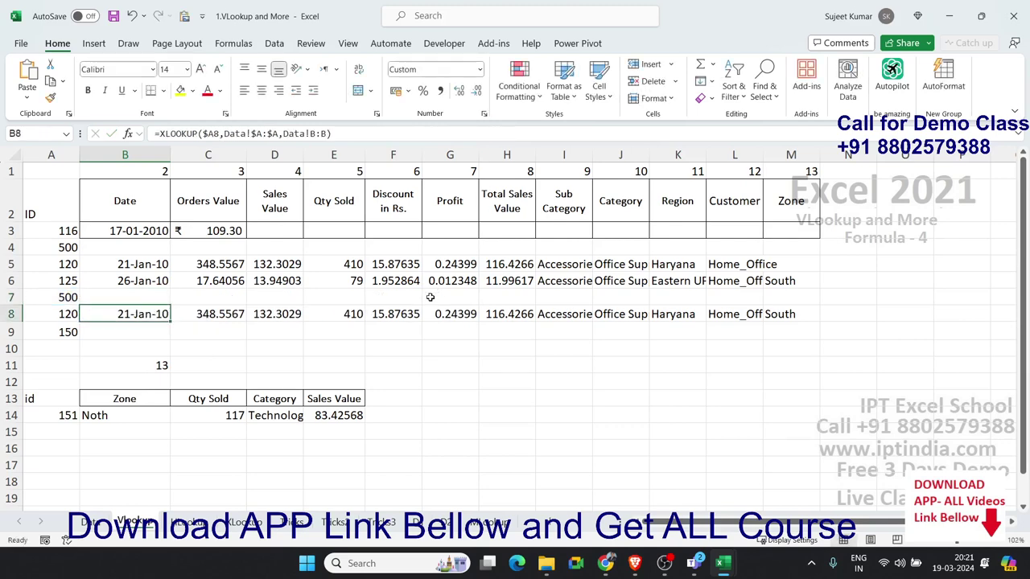
Give B8's XLOOKUP an empty-string "" if_not_found argument
key(F2)
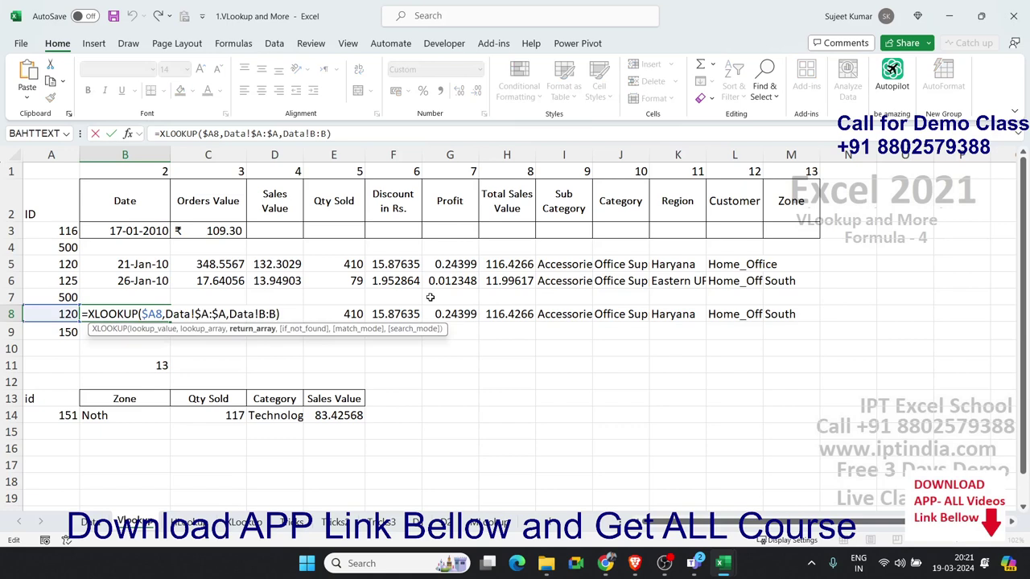
text(,)
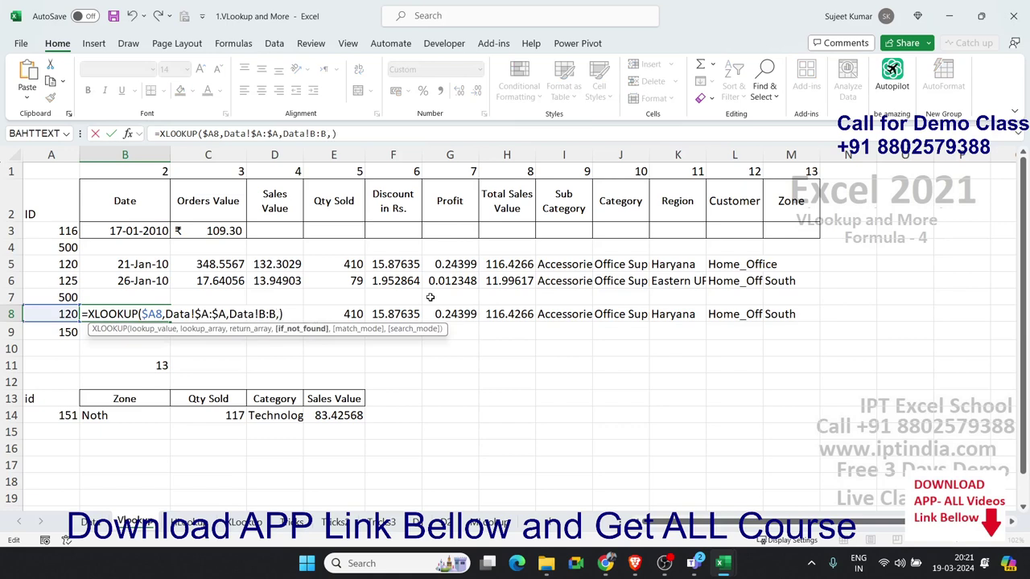
text(0)
key(BackSpace)
text("")
key(Return)
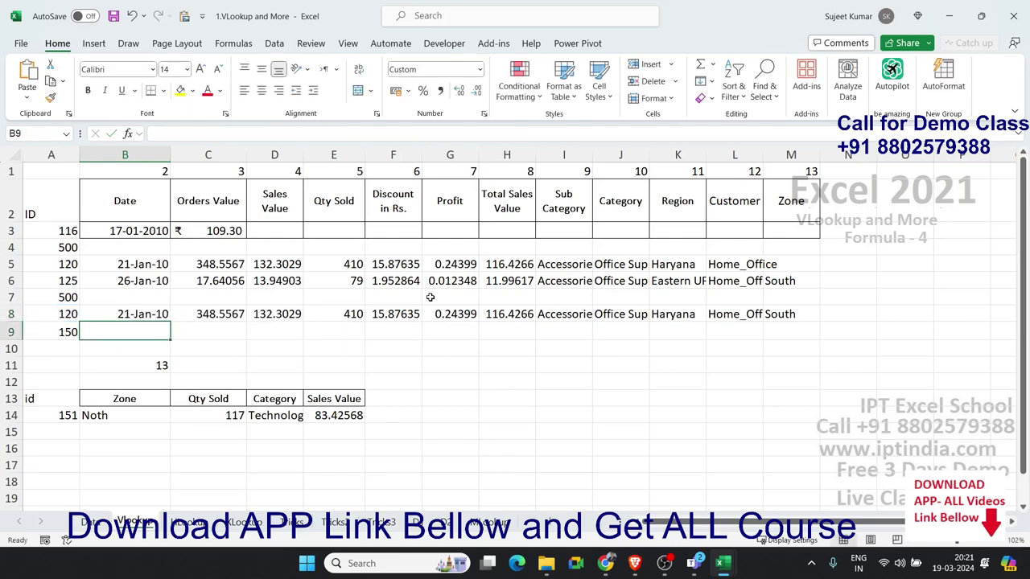
Set A8 to ID 500 and copy B8's XLOOKUP across row 8 to M8
key(Up)
key(Left)
text(50)
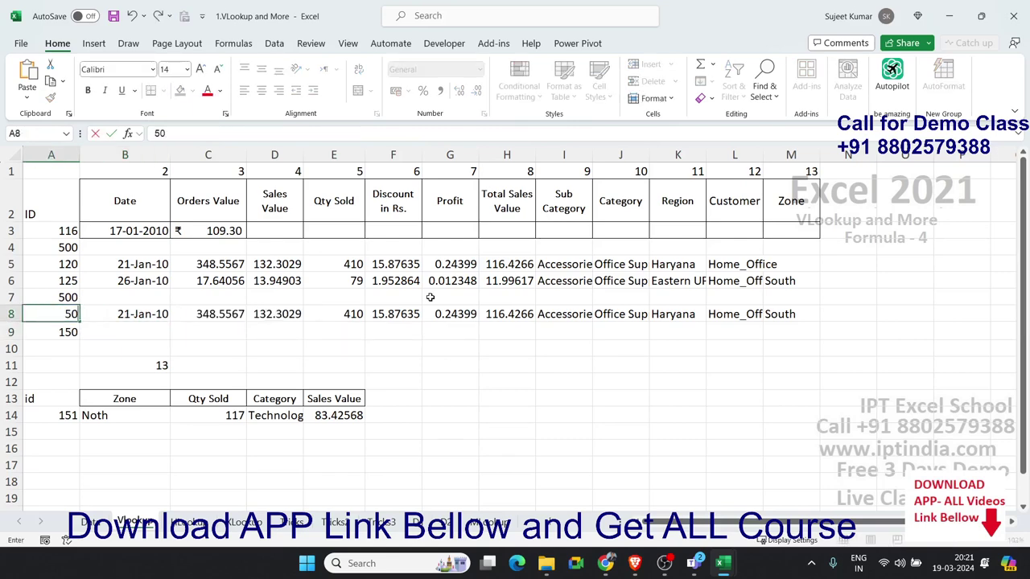
text(0)
key(Return)
key(Up)
key(Right)
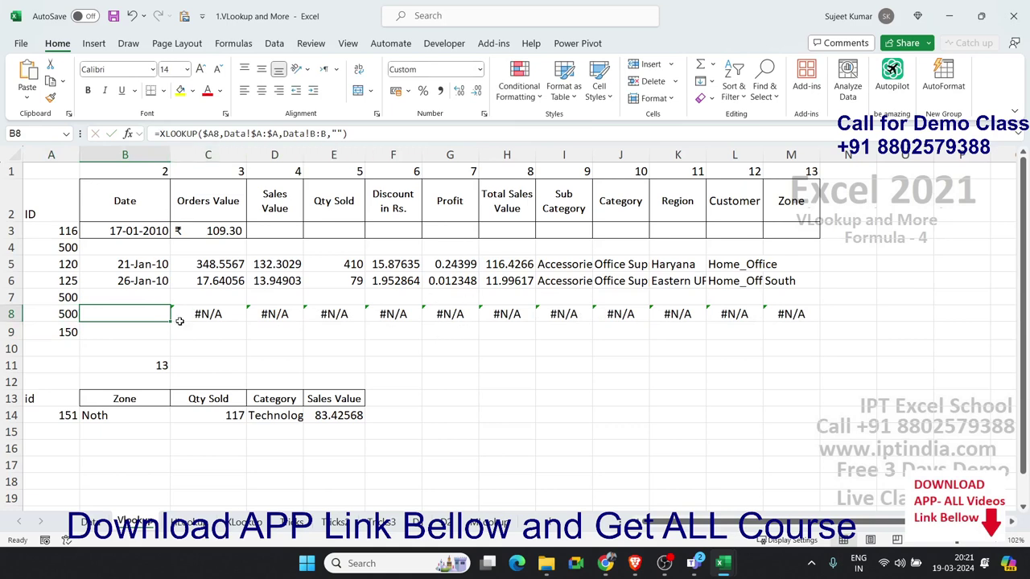
drag(171, 320, 790, 334)
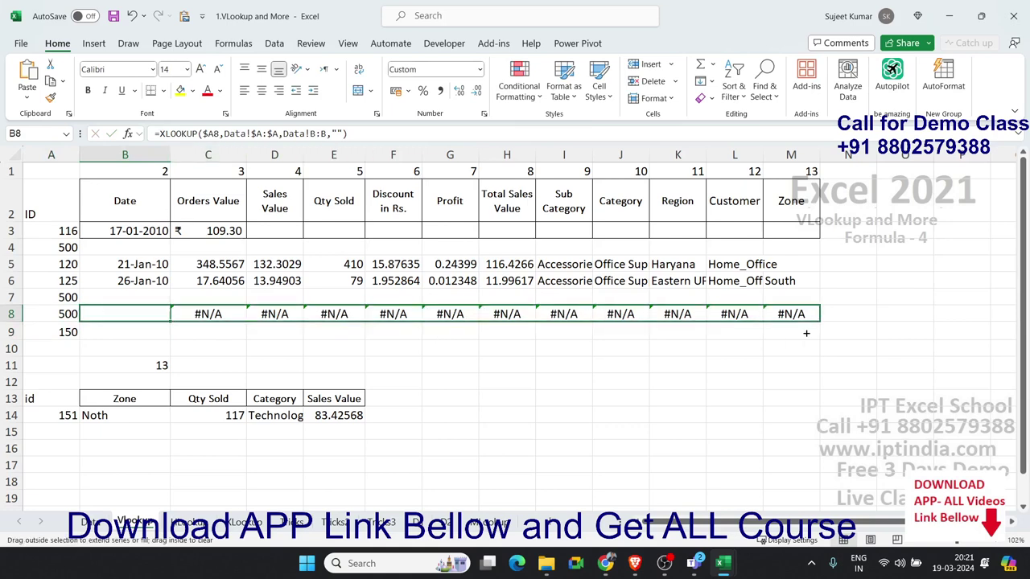
Enter ID 115 in A8 and A7, and ID 150 in A4
click(57, 312)
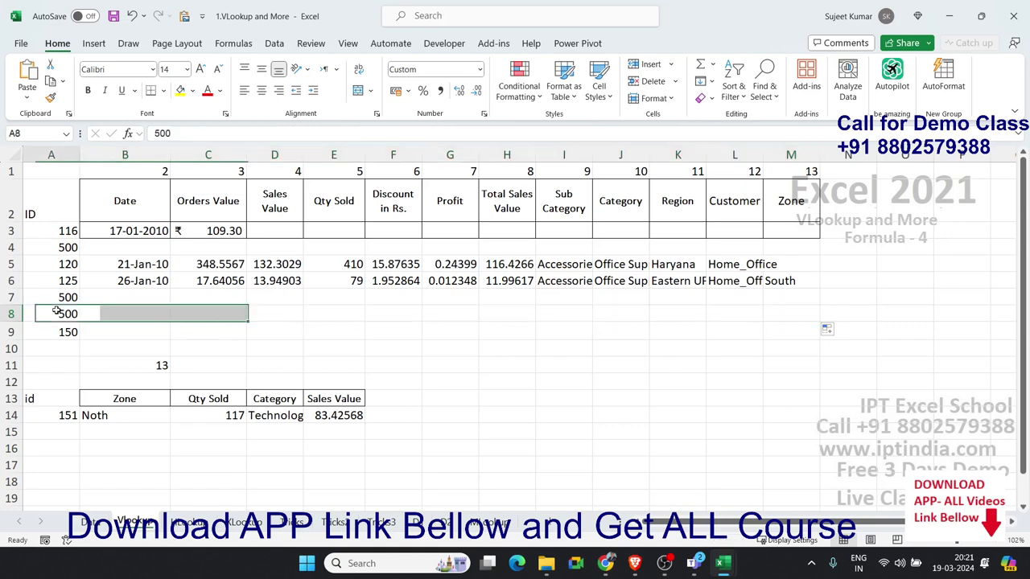
text(15)
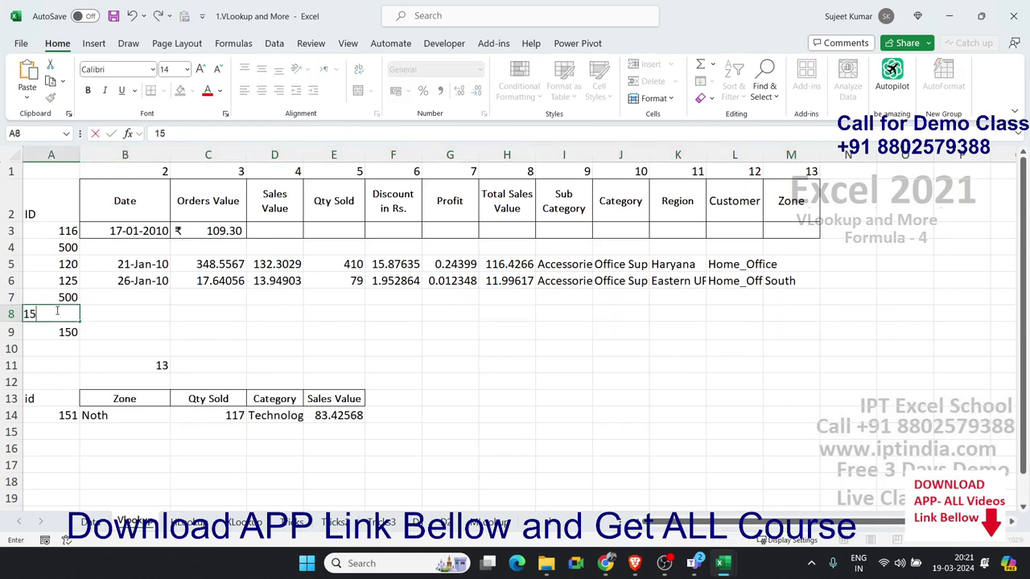
key(BackSpace)
key(BackSpace)
text(115)
key(Return)
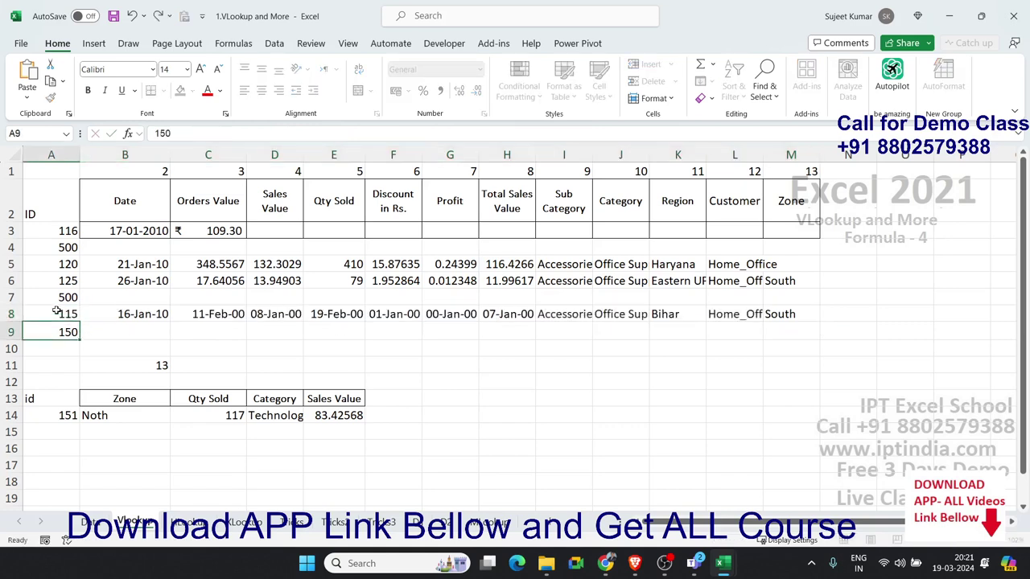
key(Up)
key(Up)
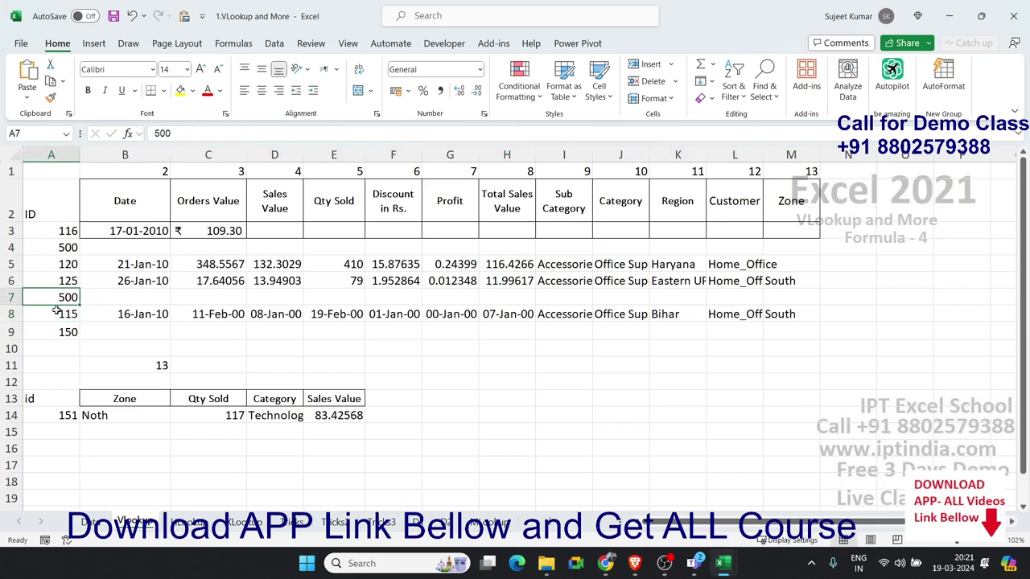
text(115)
key(Return)
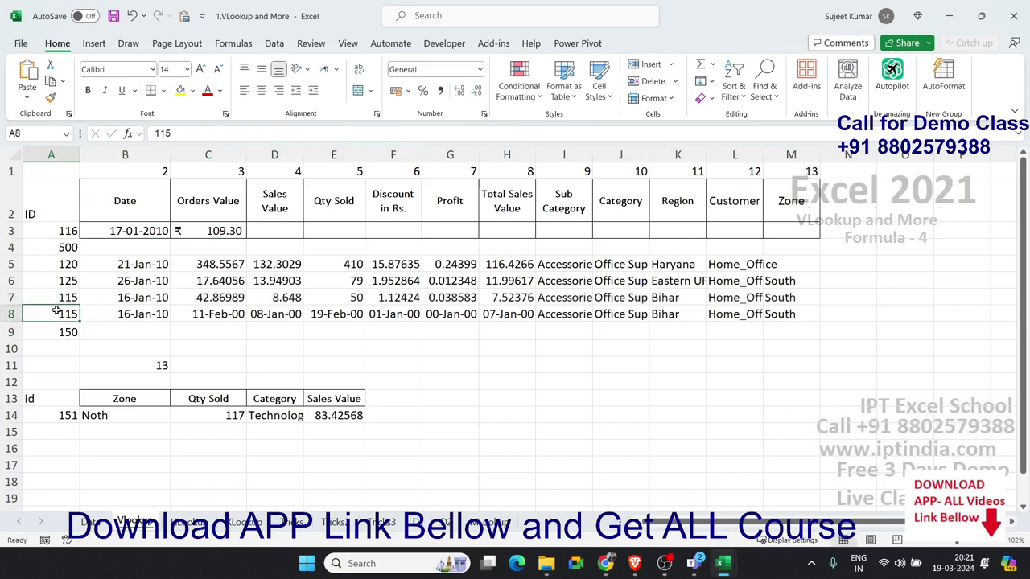
key(Up)
key(Up)
key(Up)
key(Up)
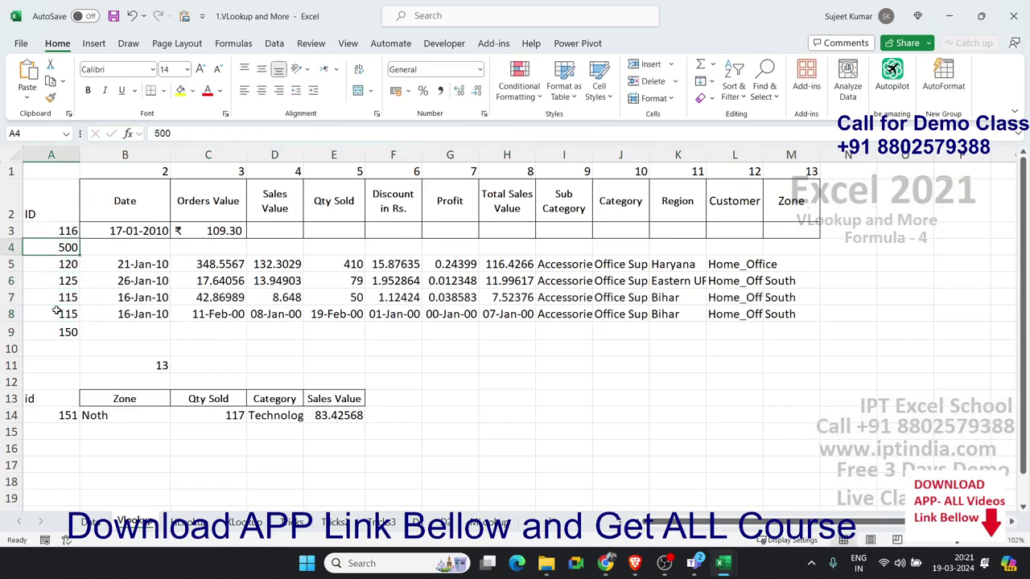
text(15)
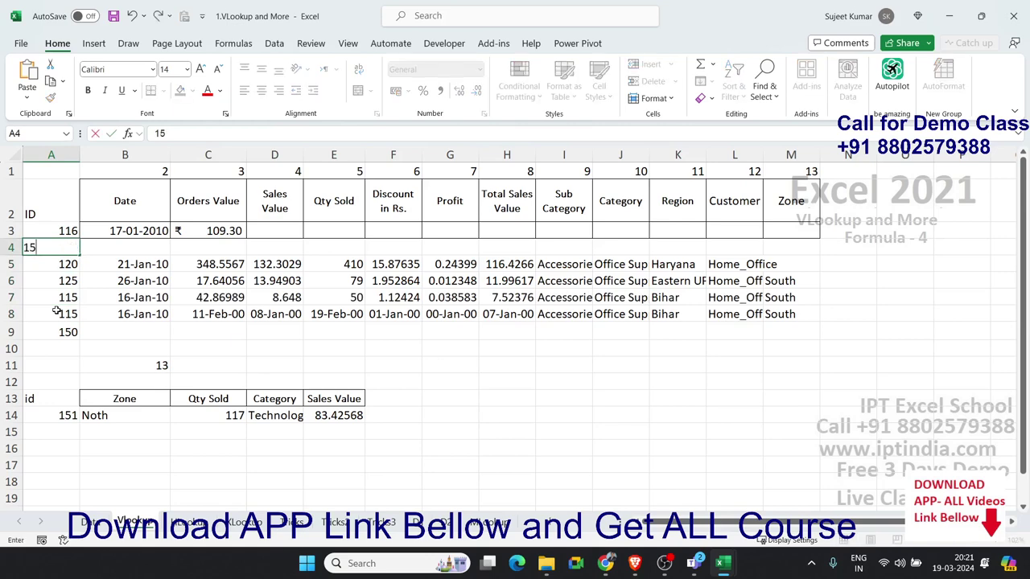
text(0)
key(Return)
scroll(210, 456, down, 2)
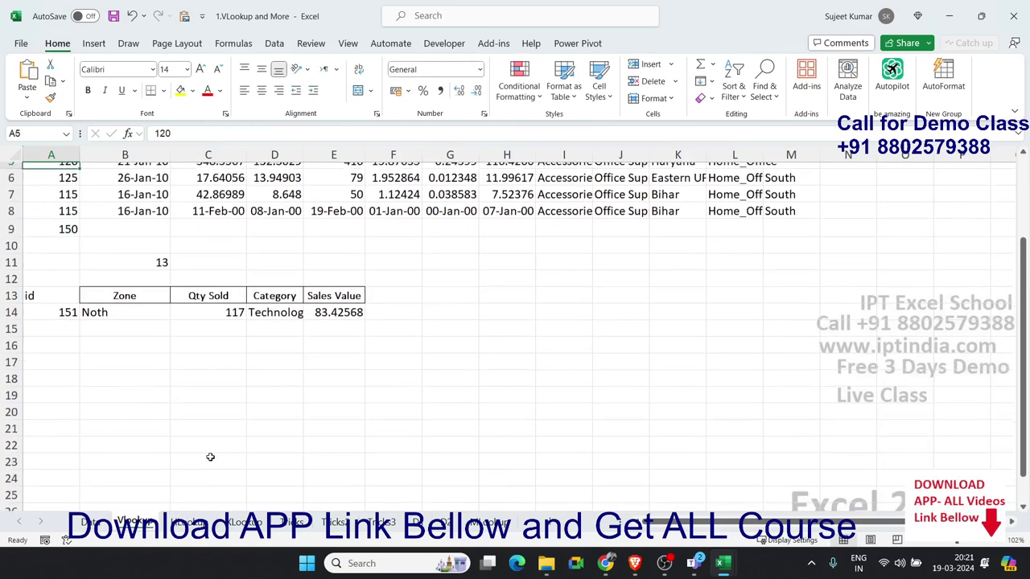
click(115, 267)
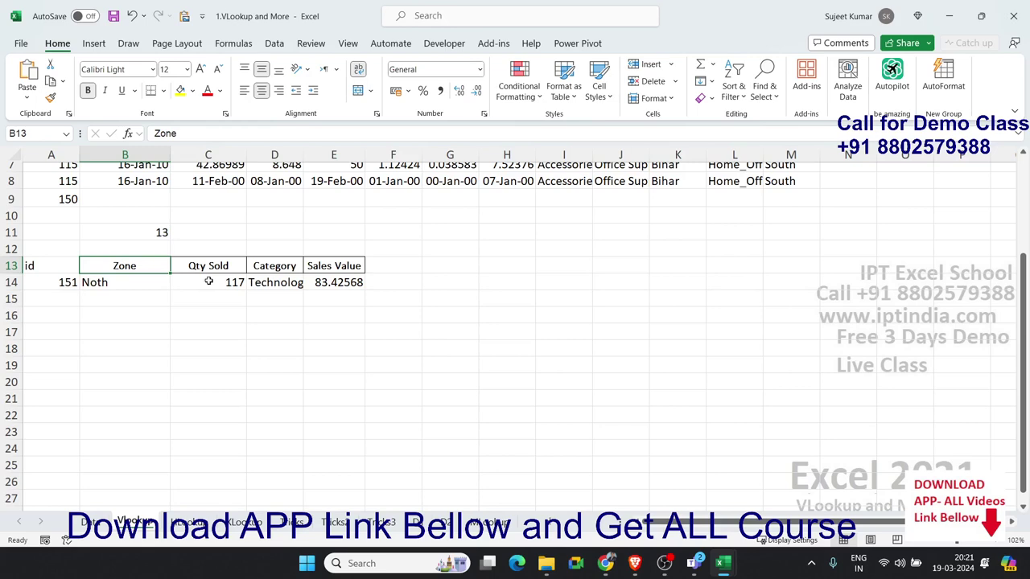
scroll(208, 281, up, 2)
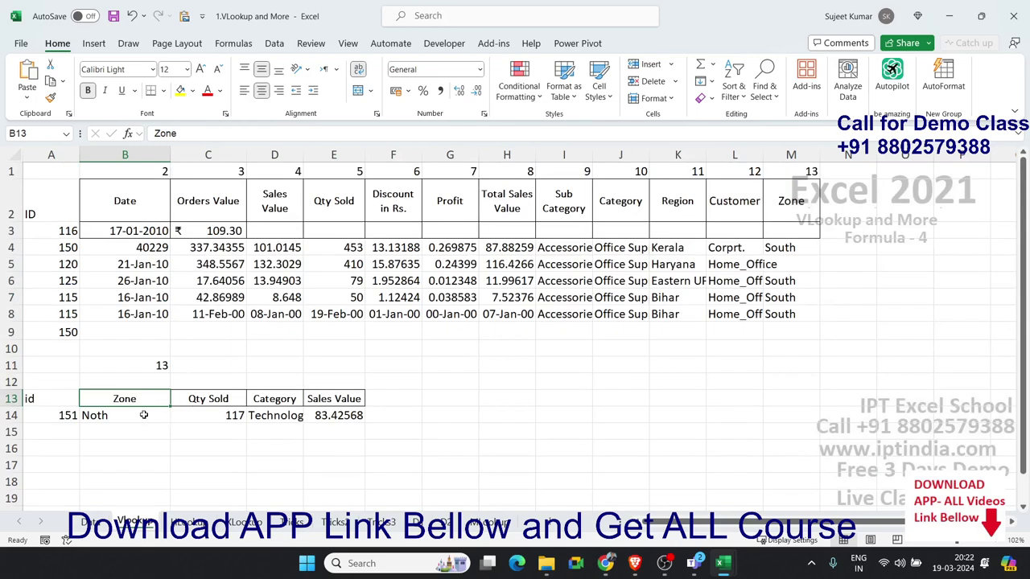
Copy the Region header from K2 over the lower table's Zone header in B13
click(686, 207)
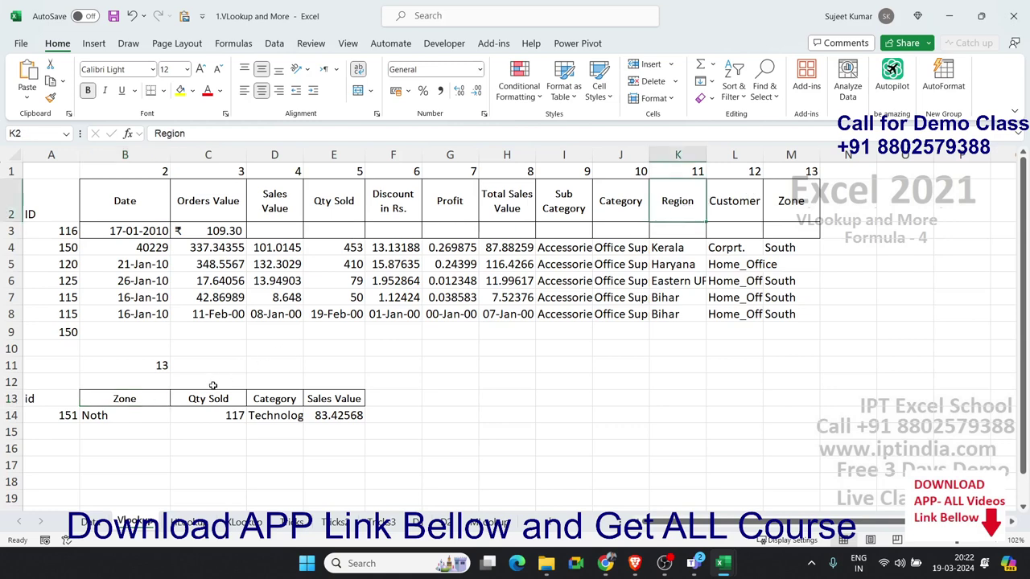
key(ctrl+c)
click(140, 400)
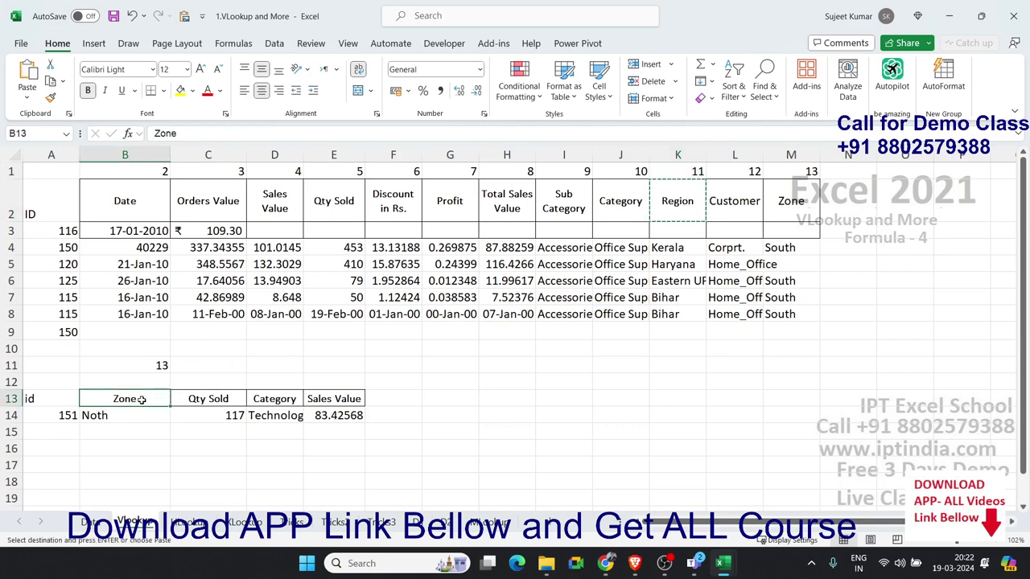
key(ctrl+v)
Clear the lower table's row 14 lookup results, leaving only id 151
drag(132, 416, 348, 424)
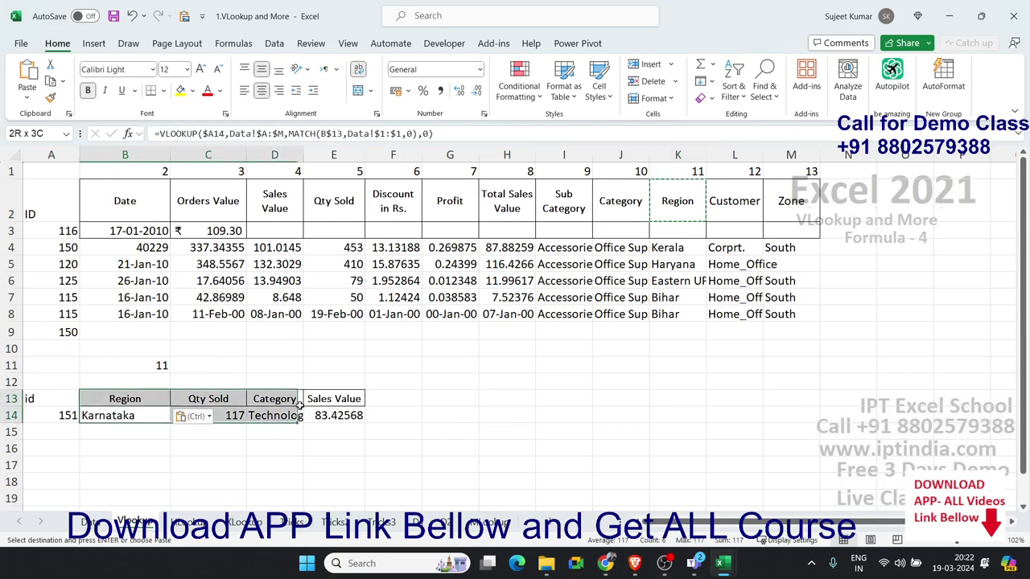
key(shift+Up)
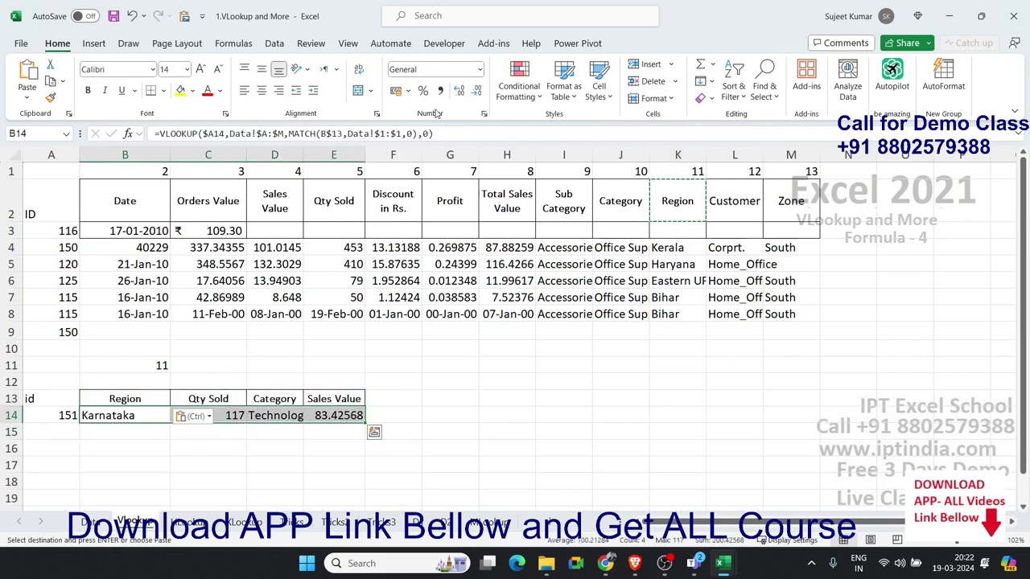
key(Delete)
key(Up)
key(Up)
key(Up)
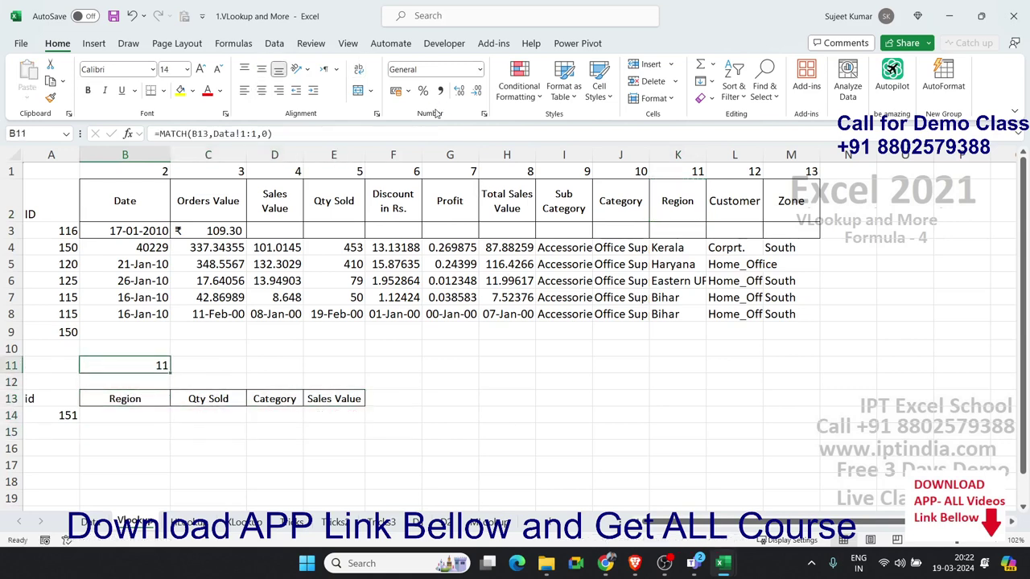
Replace B11 with =MATCH(B13,Data!1:1,0), which returns 11 for the Region column
key(Delete)
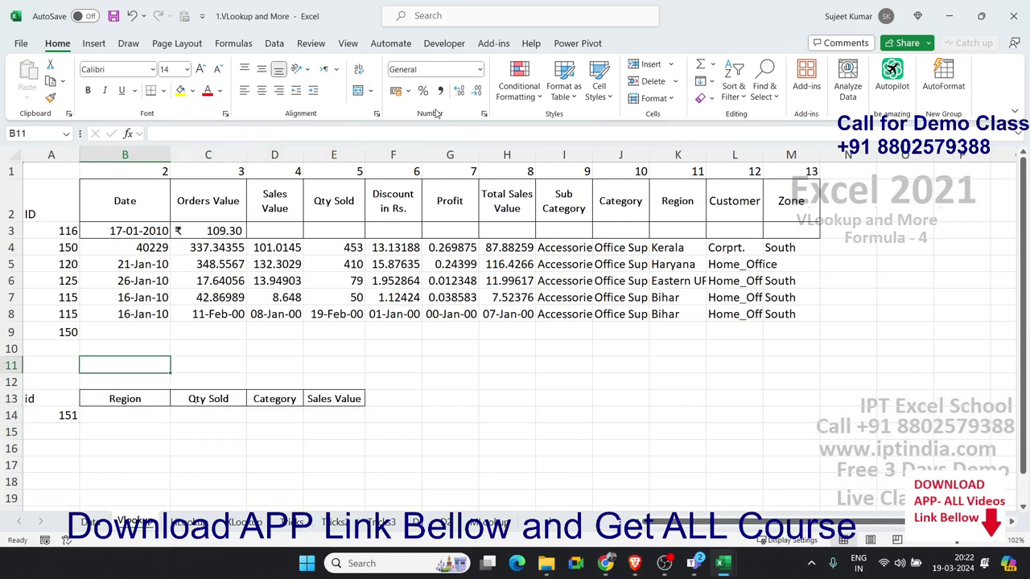
text(=mat)
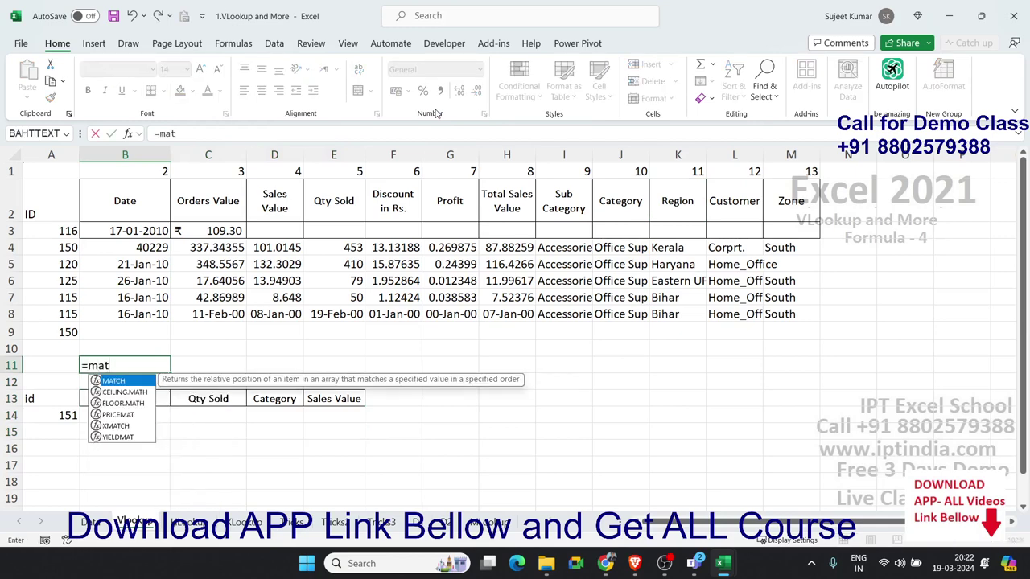
key(Tab)
key(Down)
key(Down)
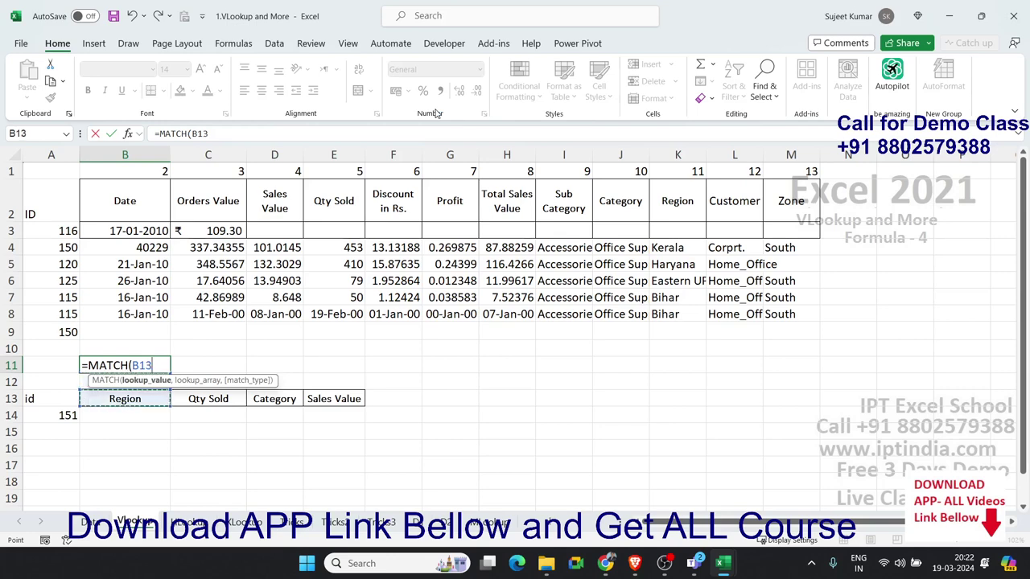
text(,Data!)
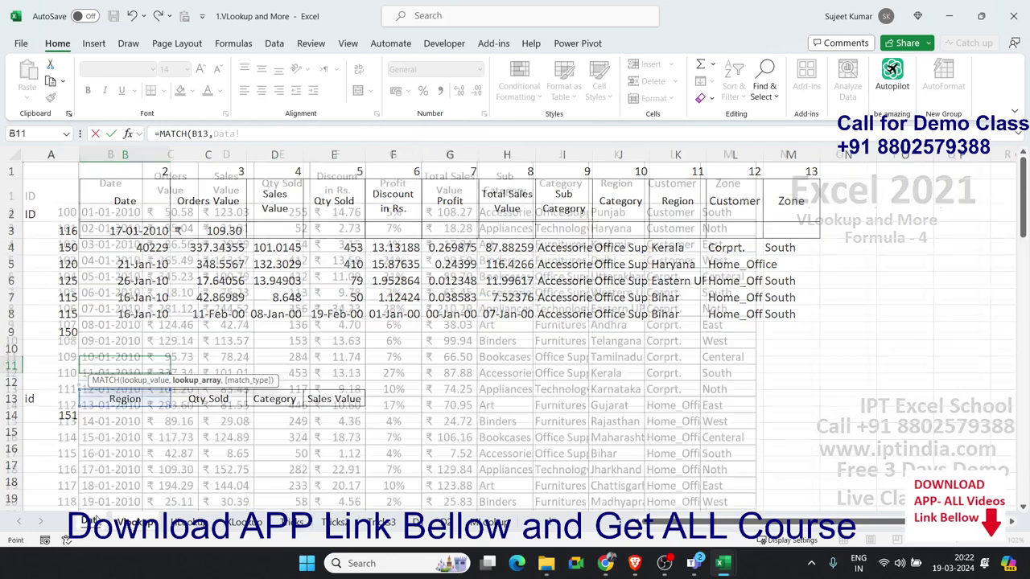
click(93, 522)
click(16, 188)
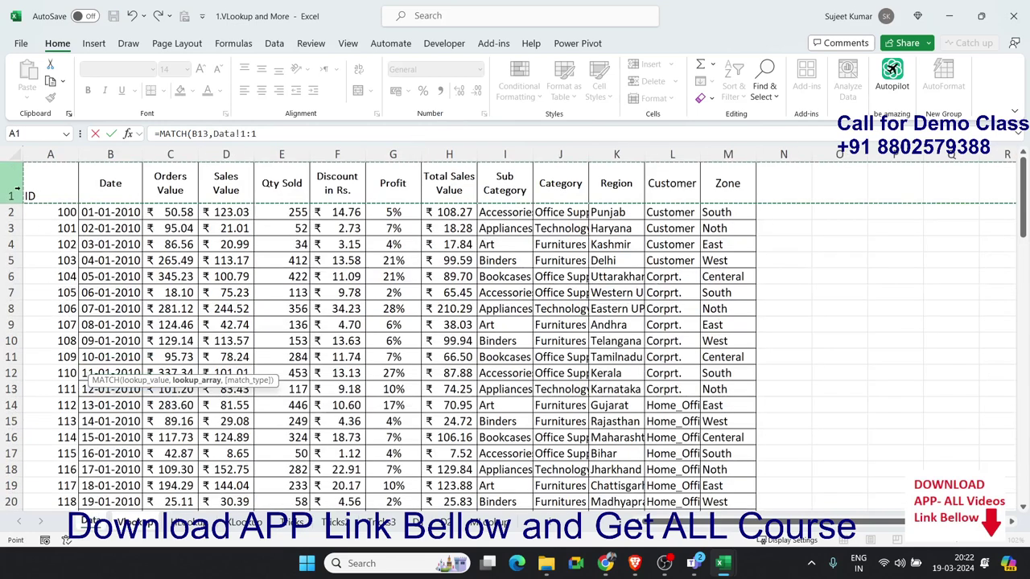
text(,0)
key(Return)
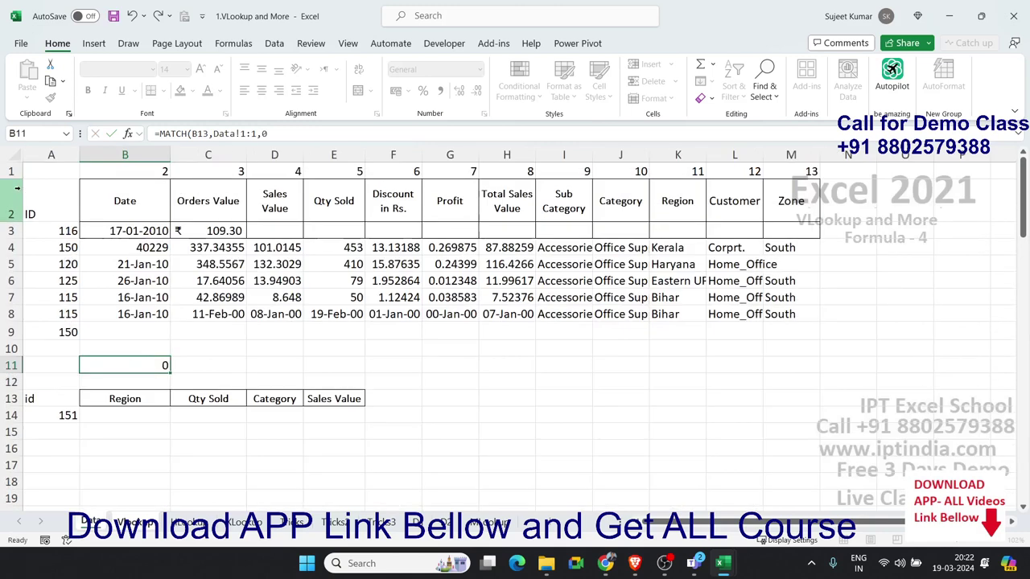
key(Up)
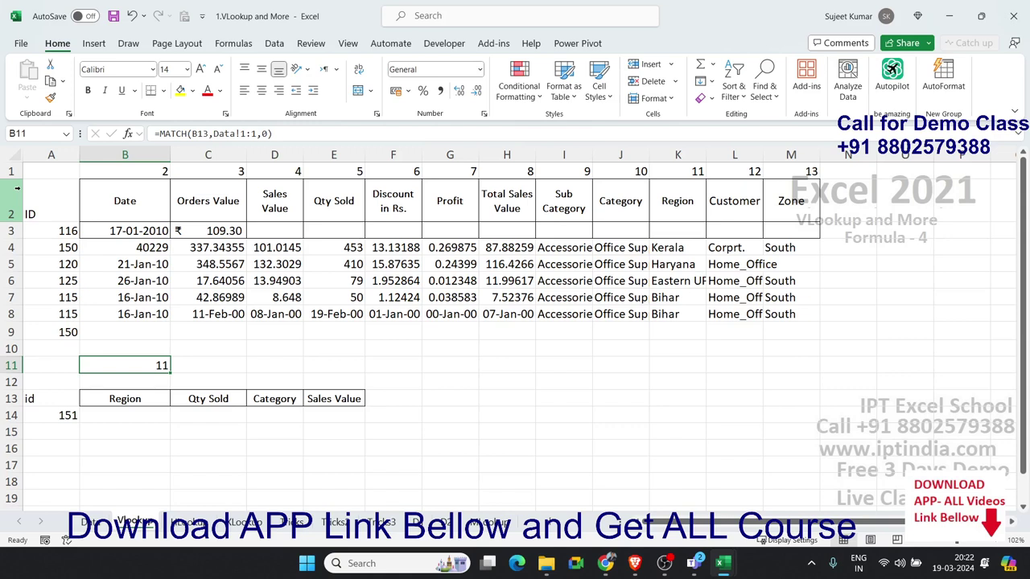
key(Down)
key(Up)
key(Down)
key(Down)
key(Down)
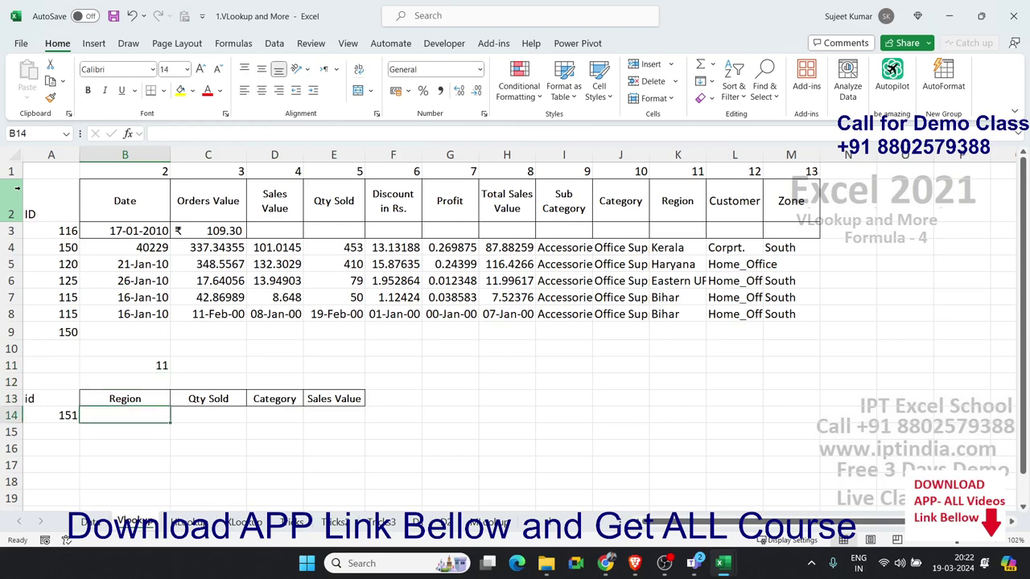
Enter =VLOOKUP(A14,Data!A:M,Vlookup!B11,0) in B14, returning Karnataka for id 151
text(=vl)
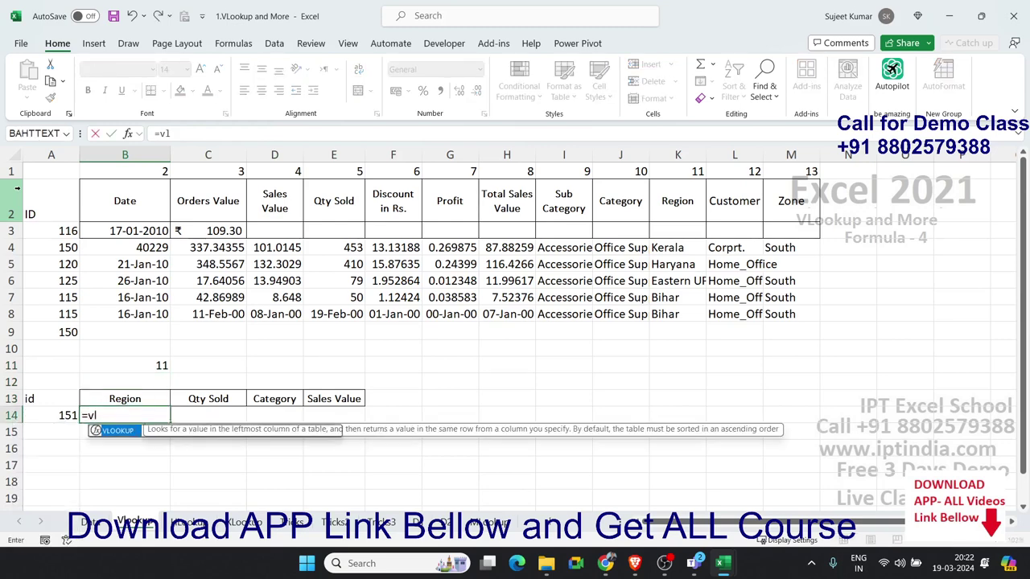
key(Tab)
key(Left)
text(,)
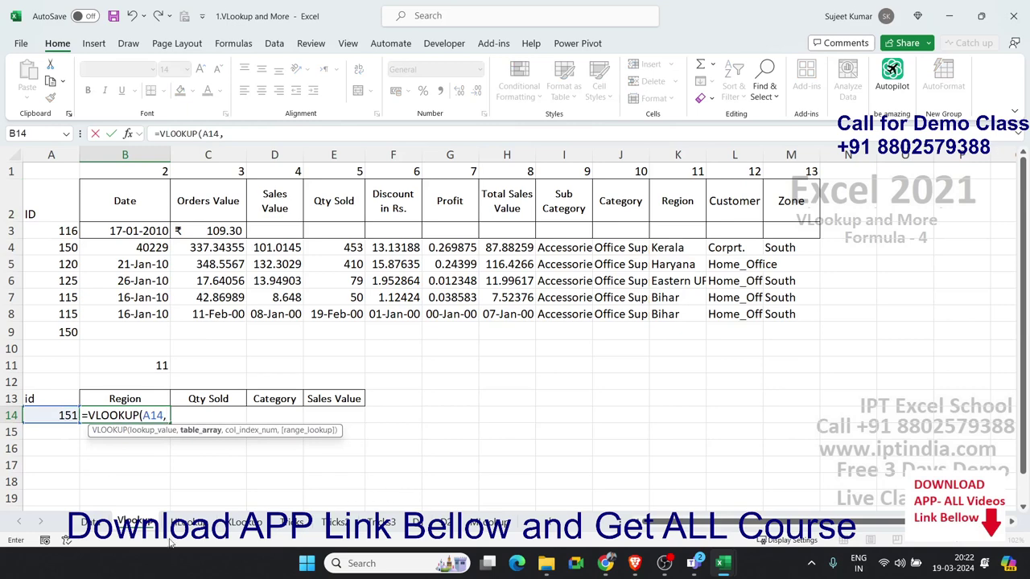
click(98, 524)
drag(50, 154, 717, 199)
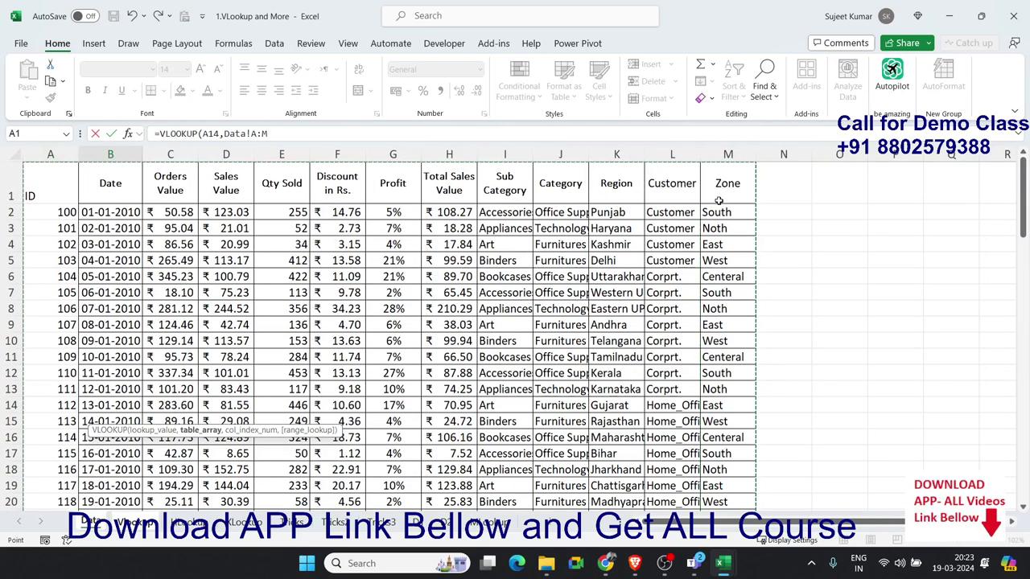
text(,)
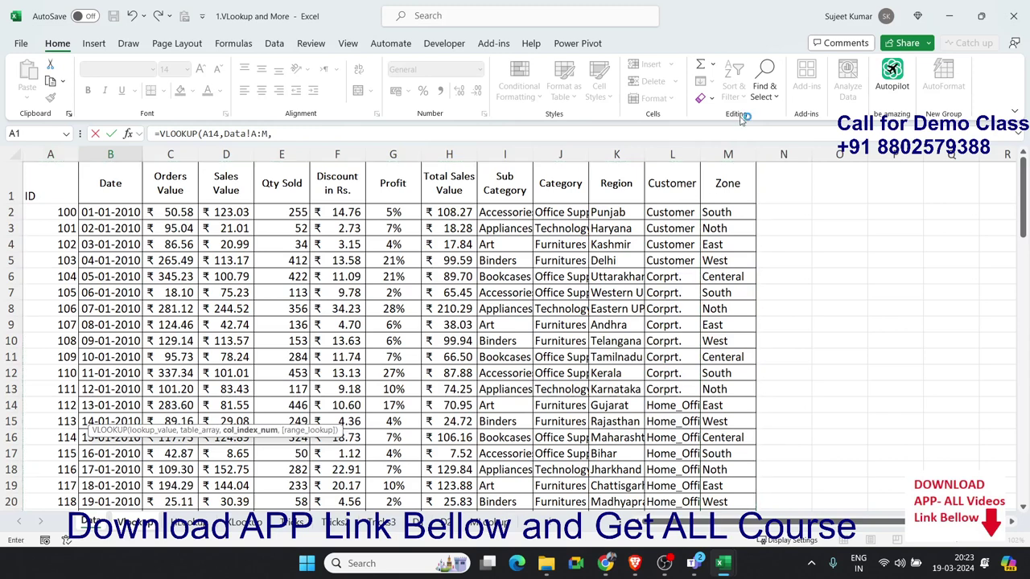
click(135, 523)
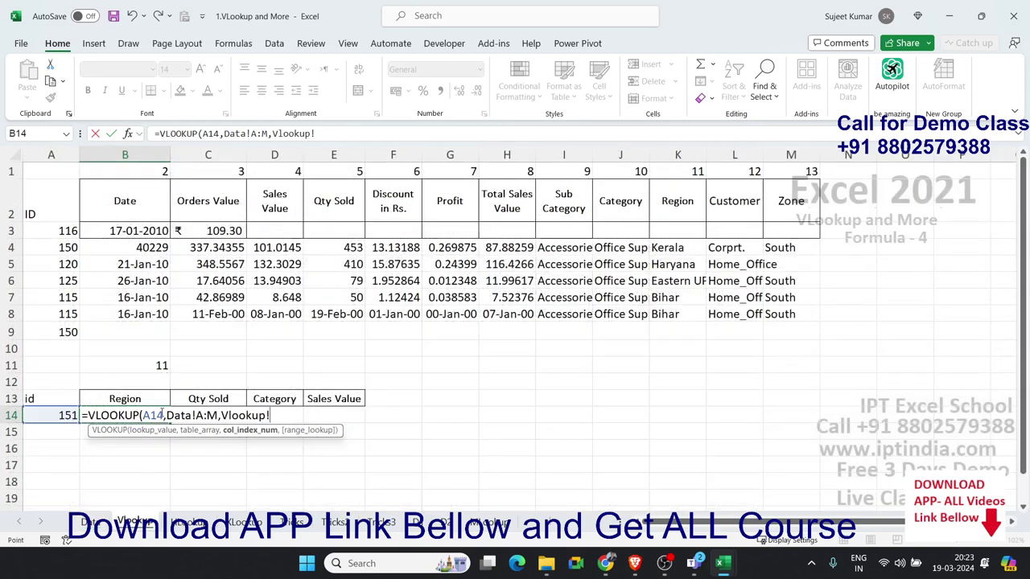
click(139, 366)
text(,)
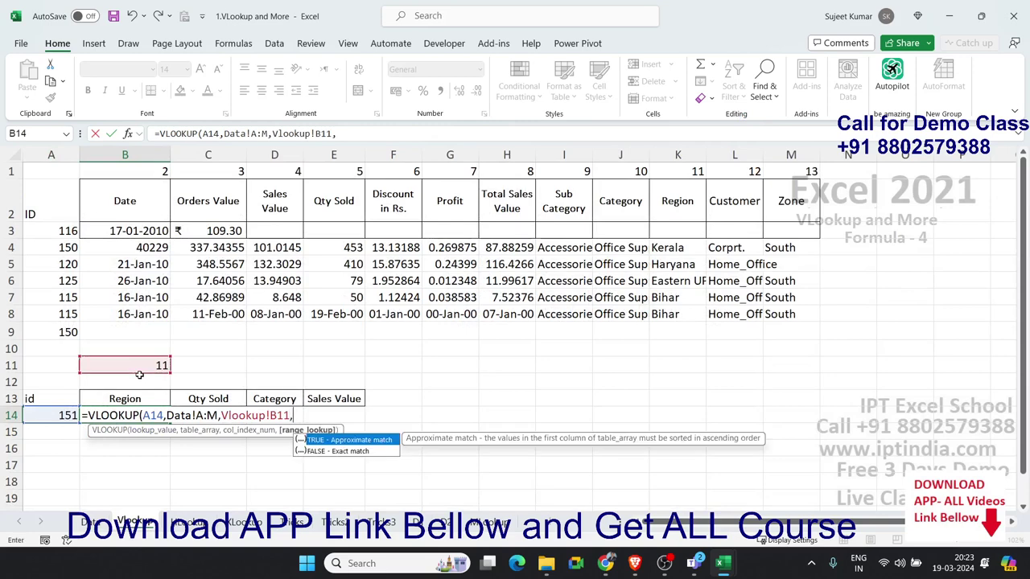
text(0))
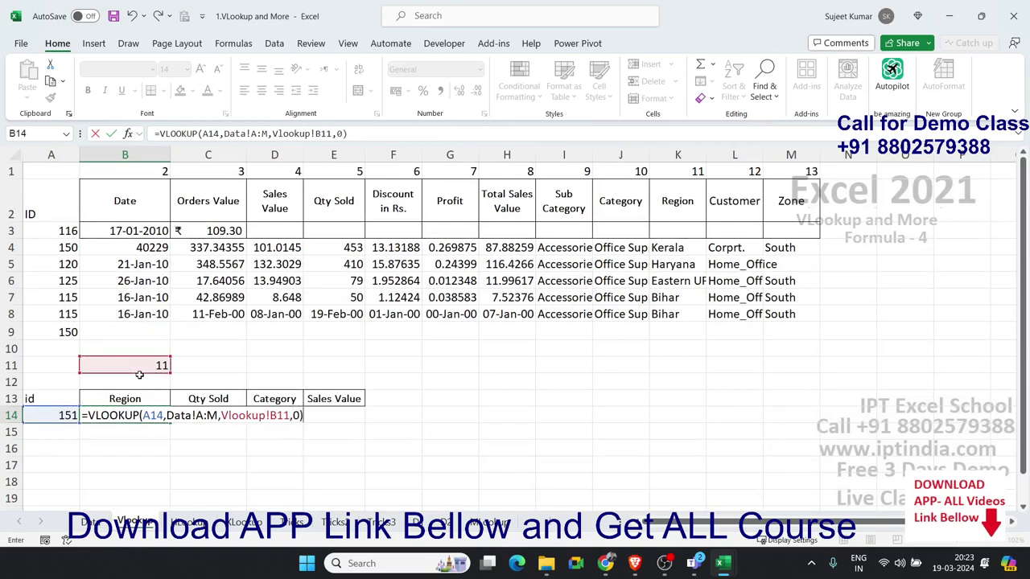
key(Return)
key(Up)
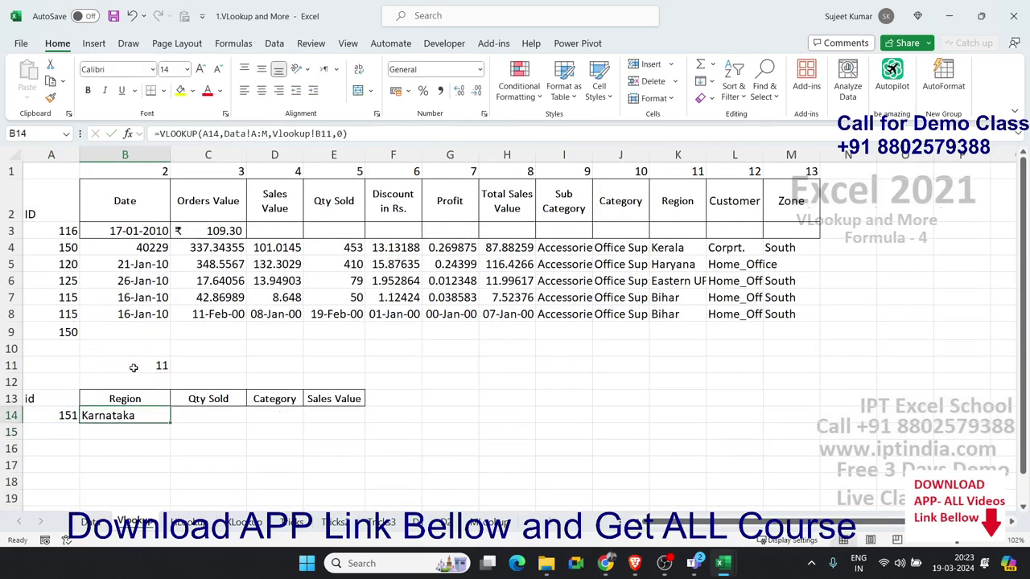
click(134, 365)
Replace Vlookup!B11 in B14's VLOOKUP with the MATCH(B13,Data!1:1,0) formula text copied from B11
double_click(115, 365)
drag(88, 365, 271, 373)
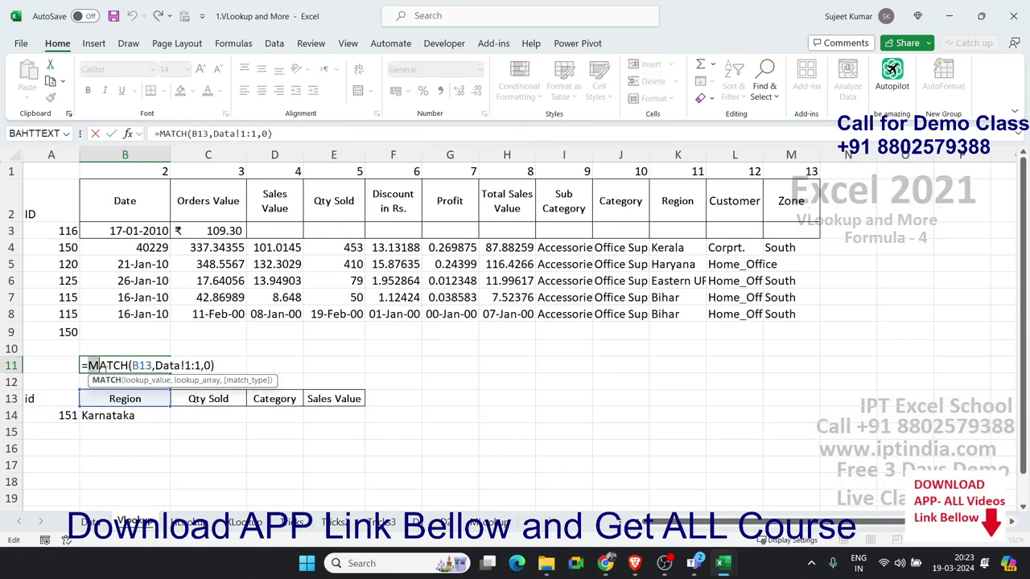
key(ctrl+c)
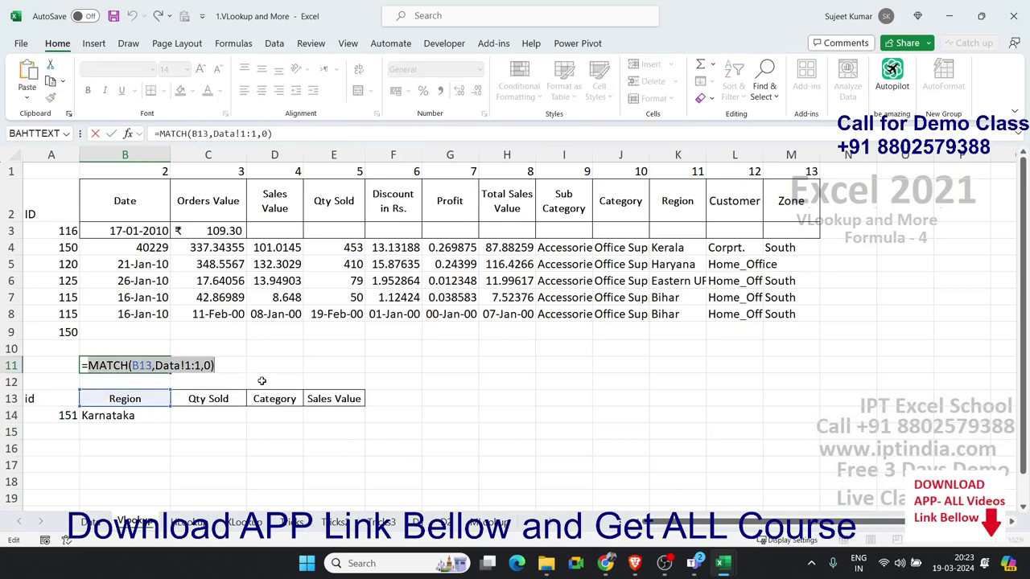
key(Escape)
click(96, 416)
double_click(96, 416)
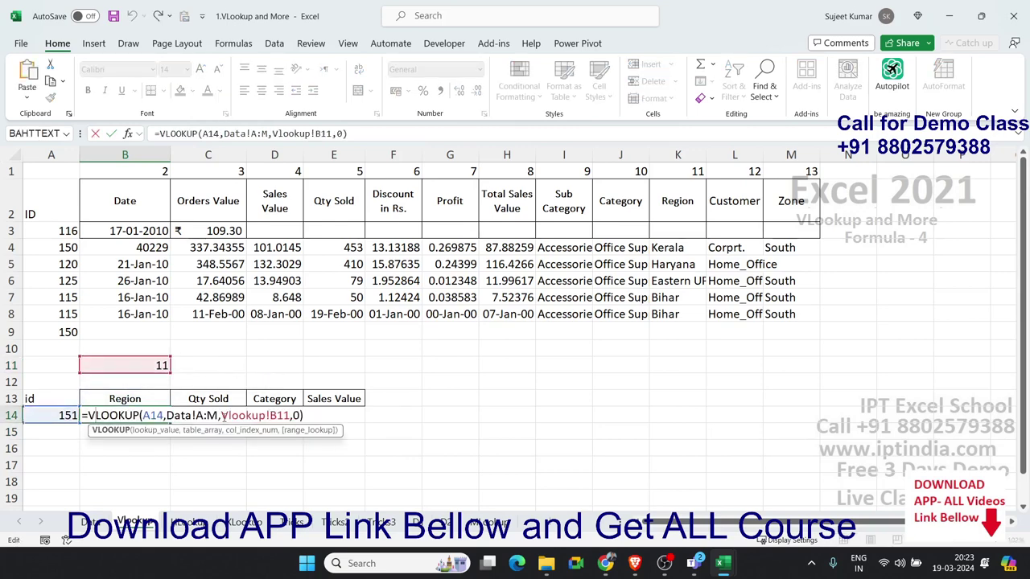
drag(286, 415, 222, 415)
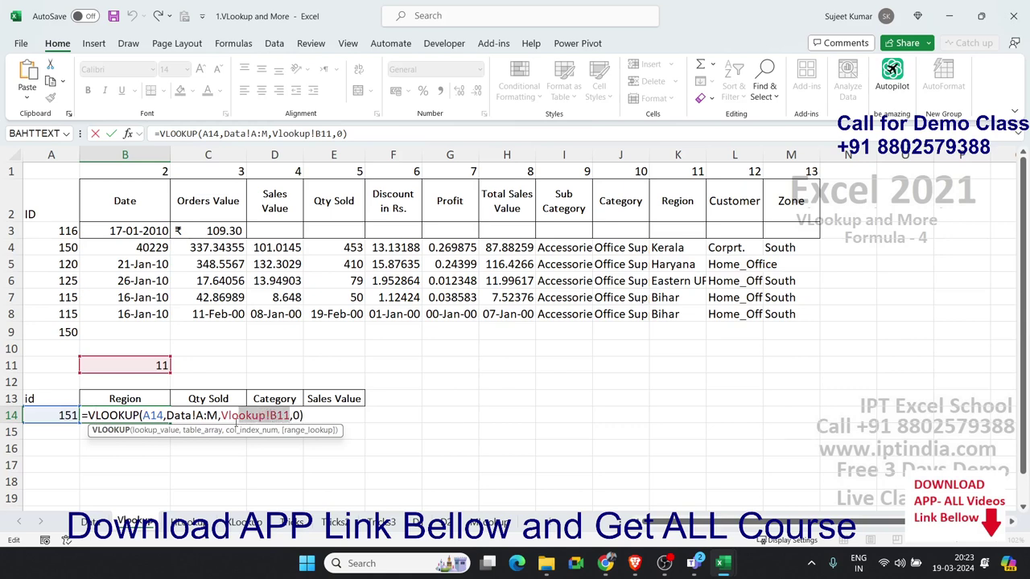
key(ctrl+v)
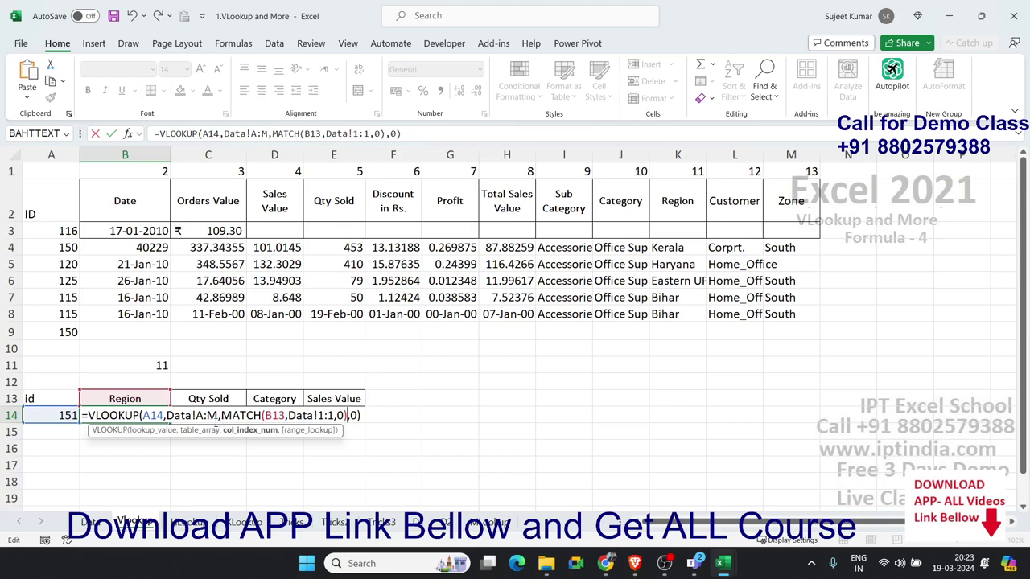
key(Return)
key(Up)
key(Up)
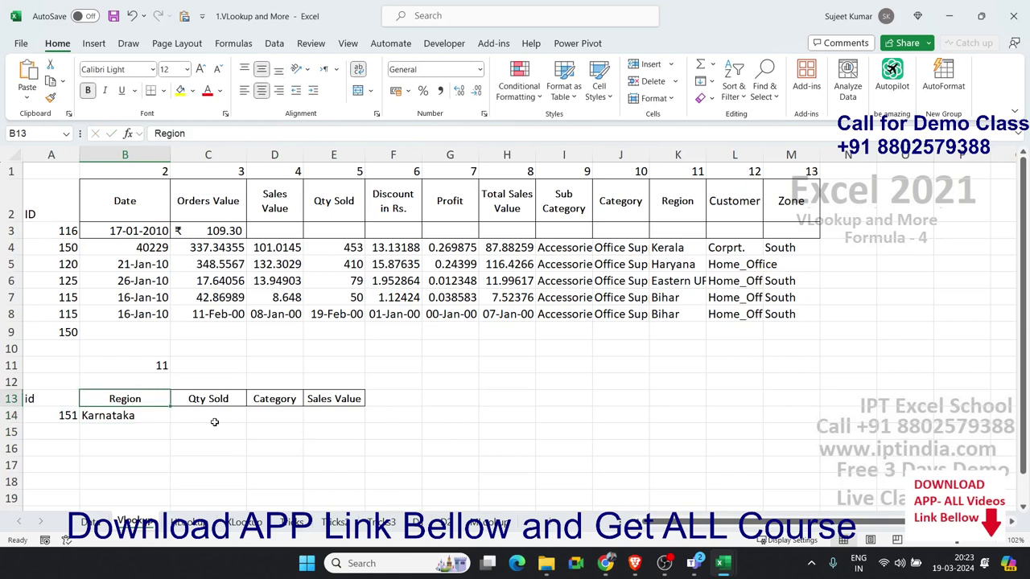
Start an XLOOKUP in B15 using A14 as the lookup value
key(Up)
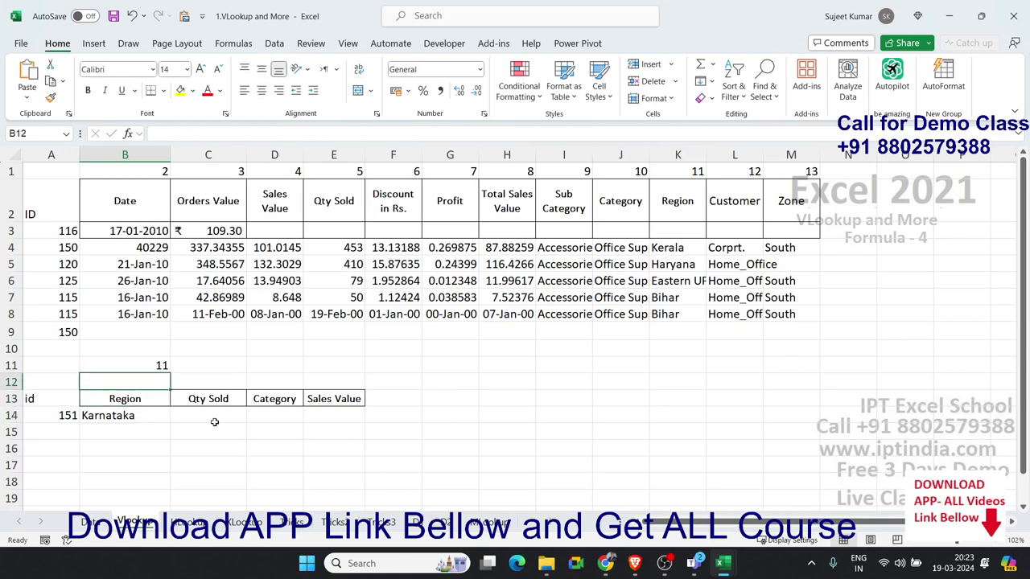
key(Up)
key(Down)
key(Down)
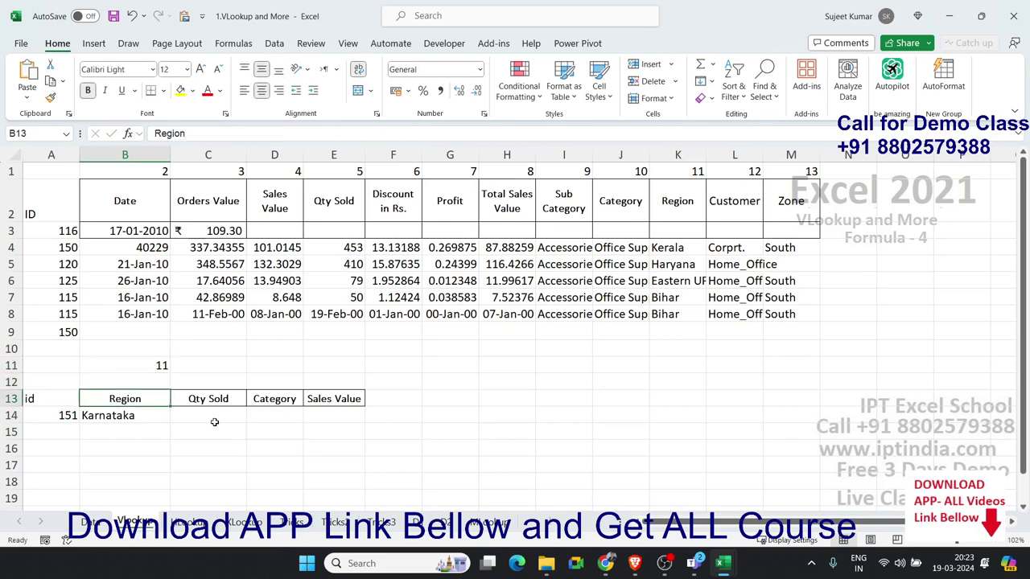
key(Down)
key(Down)
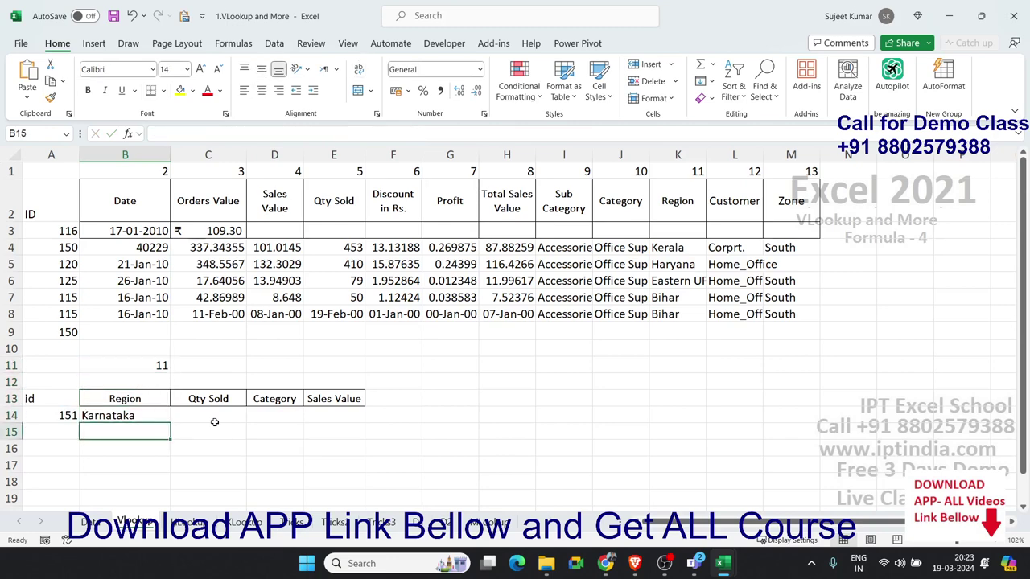
text(=xl)
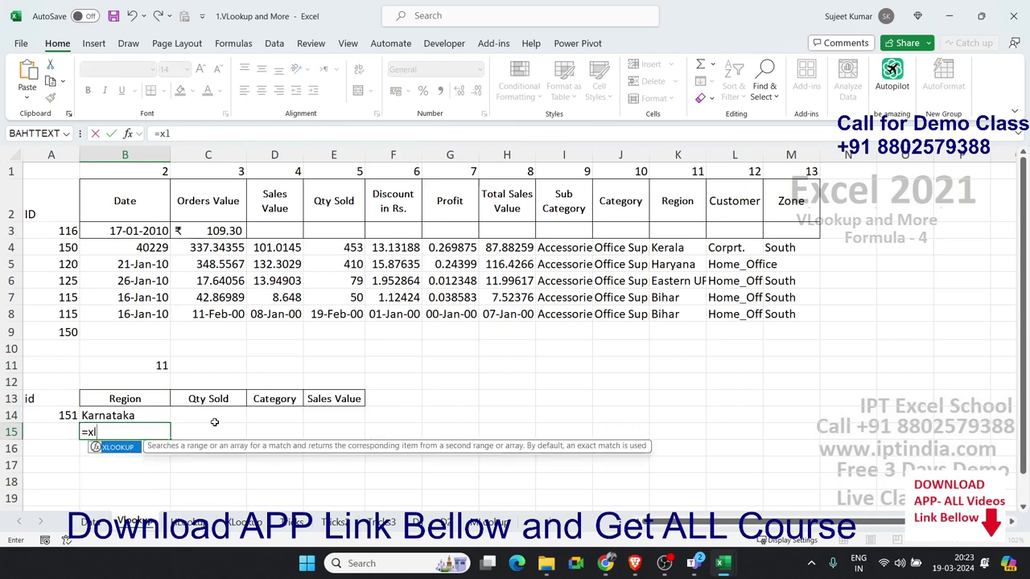
key(Tab)
key(Left)
key(Up)
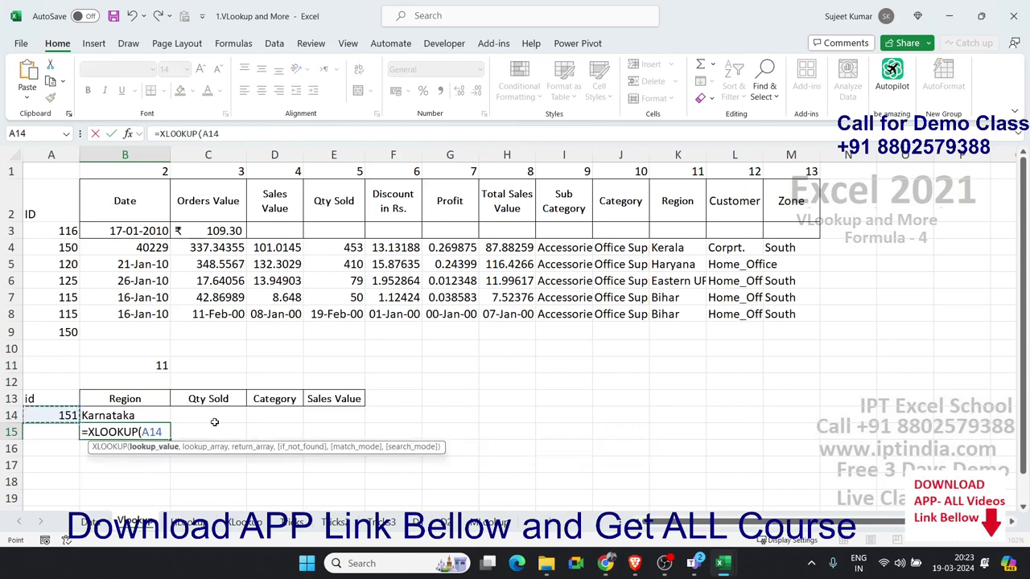
text(,)
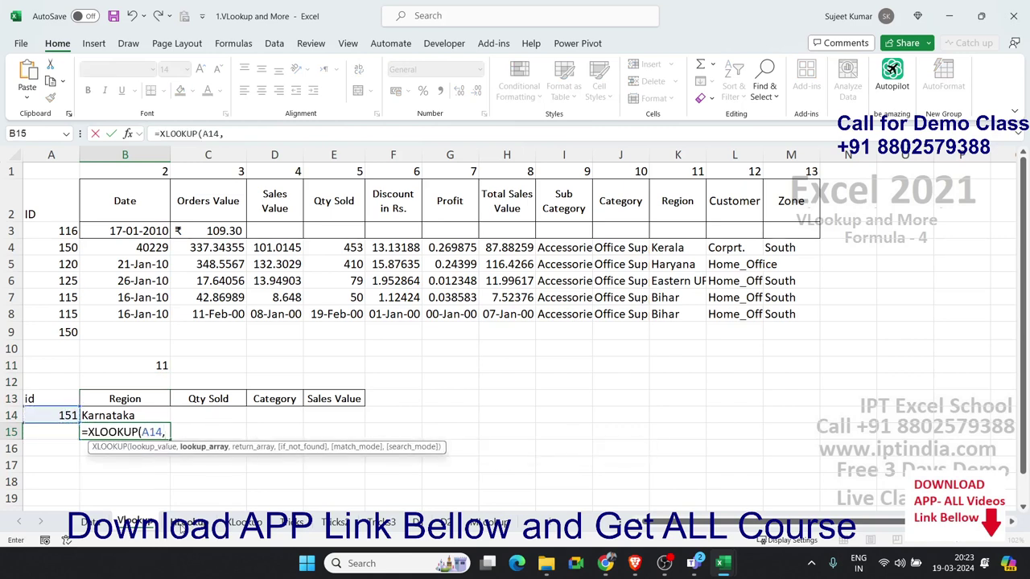
Pick Data columns A and K as lookup and return arrays, completing =XLOOKUP(A14,Data!A:A,Data!K:K)
click(92, 524)
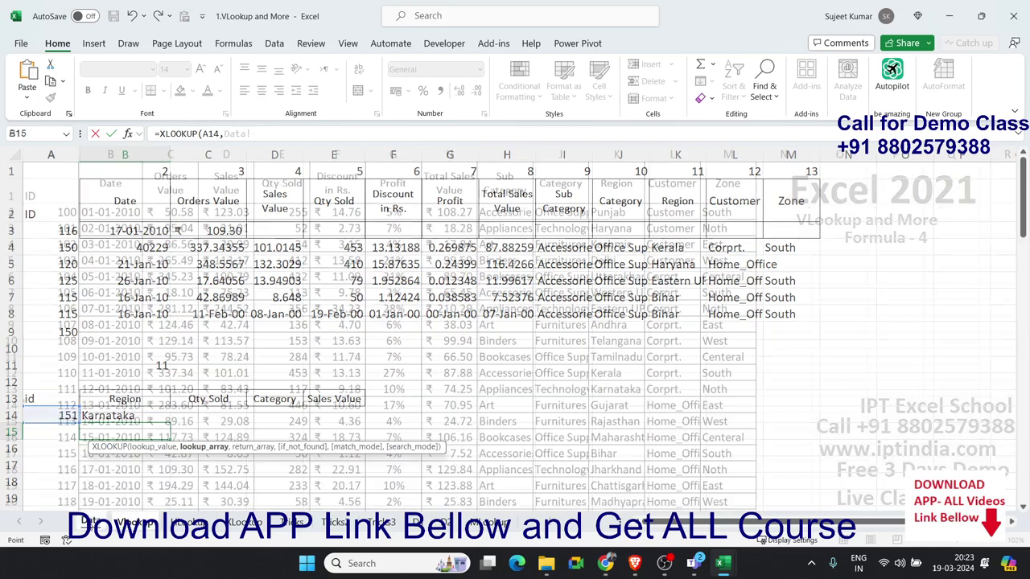
click(53, 144)
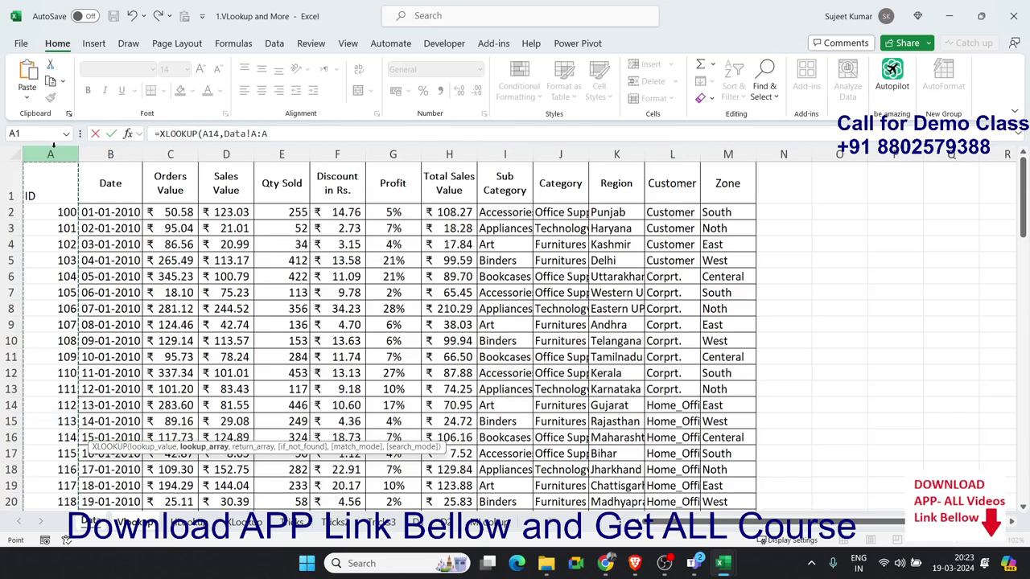
text(,)
click(622, 154)
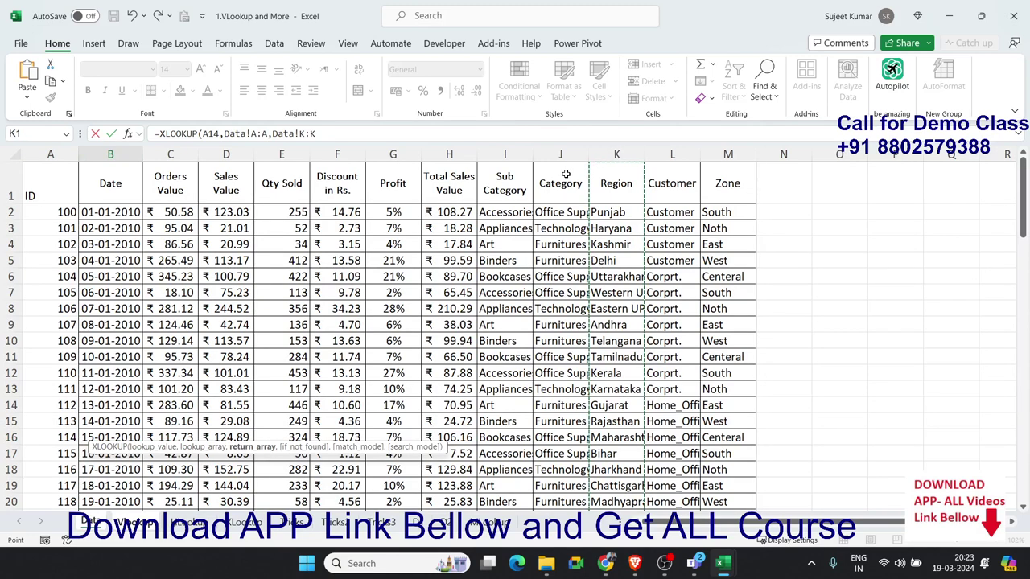
key(Return)
key(Up)
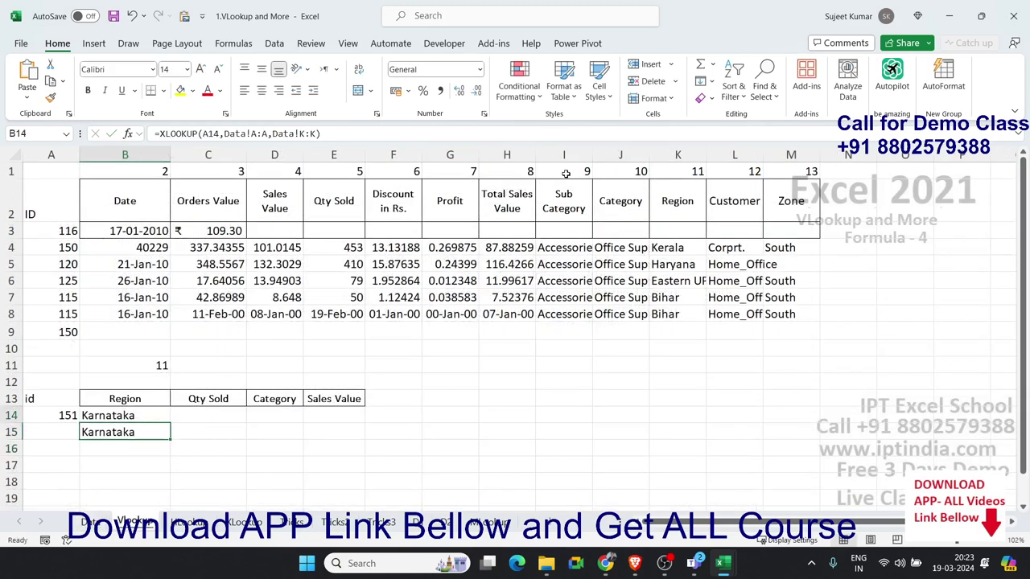
key(Up)
key(Up)
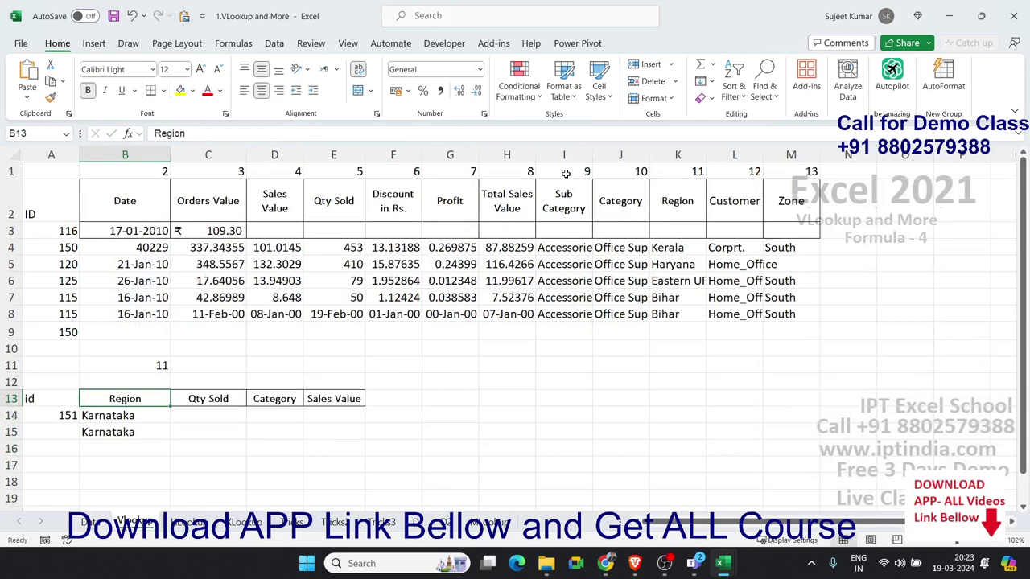
Change header B13 to Zone and check that B14 now returns Noth
text(Zone)
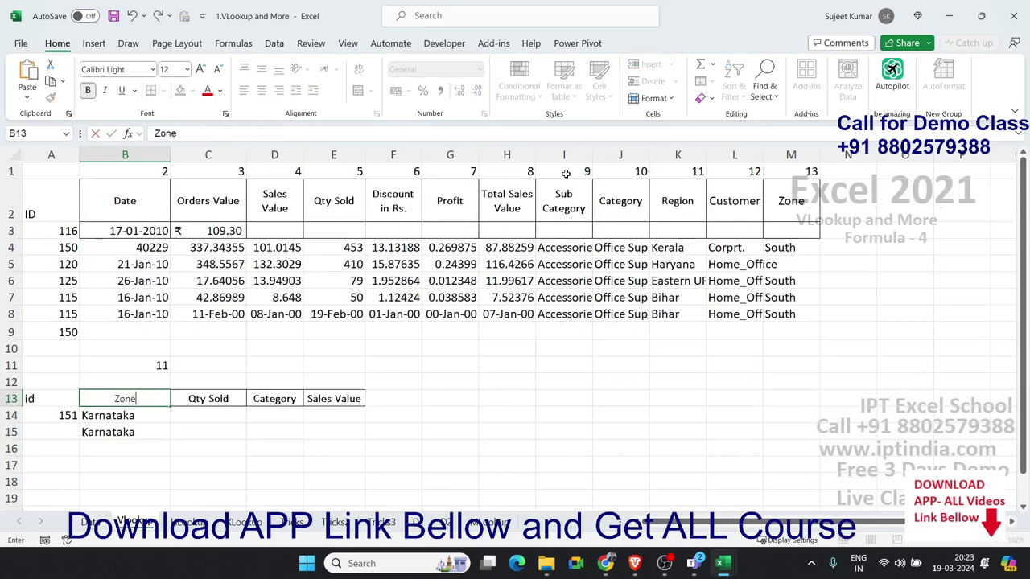
key(Return)
key(Up)
key(Down)
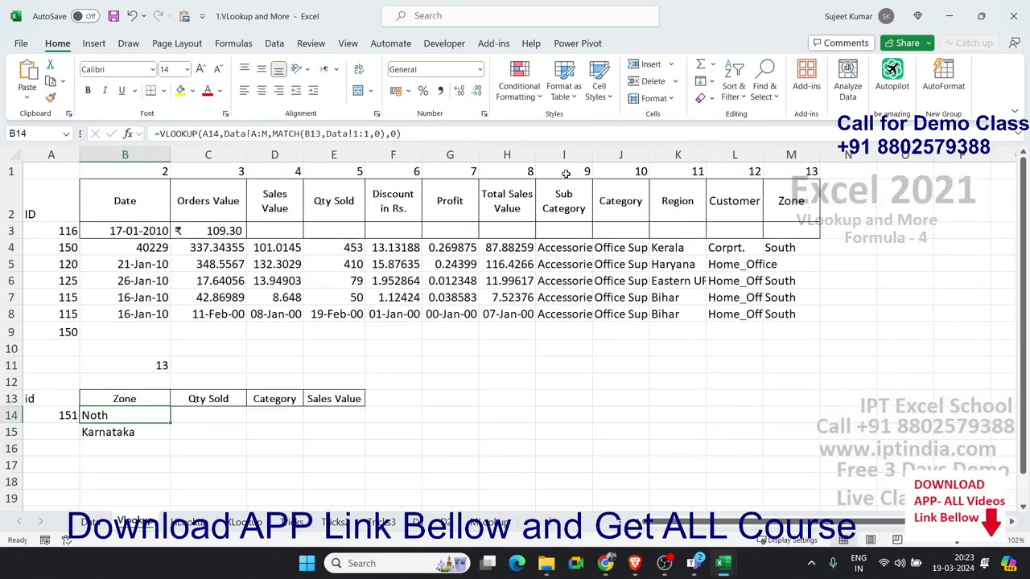
key(Down)
key(Up)
Inspect the K:K return column in B15's XLOOKUP, leaving the formula unchanged
key(Down)
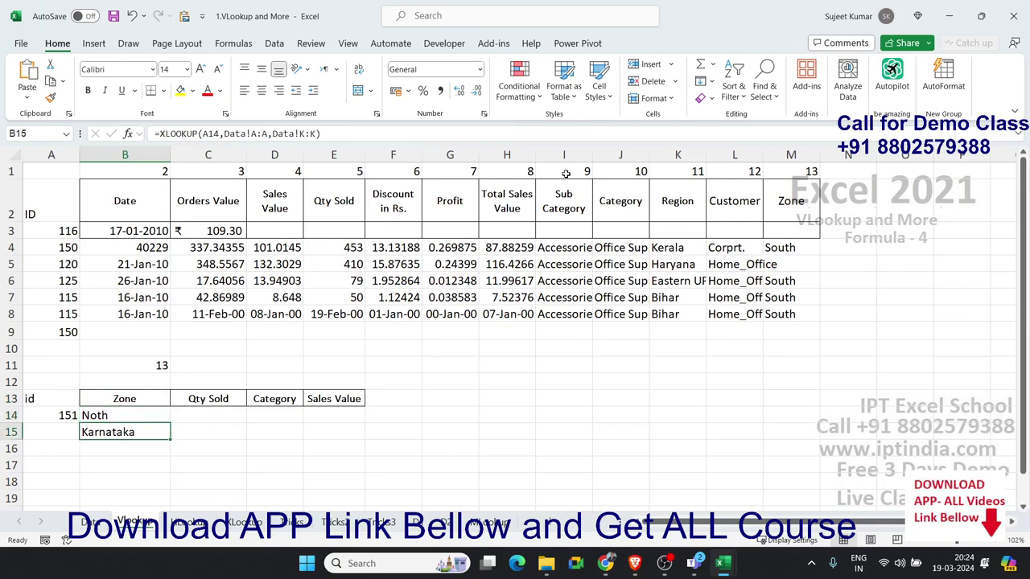
key(F2)
key(Left)
key(shift+Left)
key(shift+Left)
key(shift+Left)
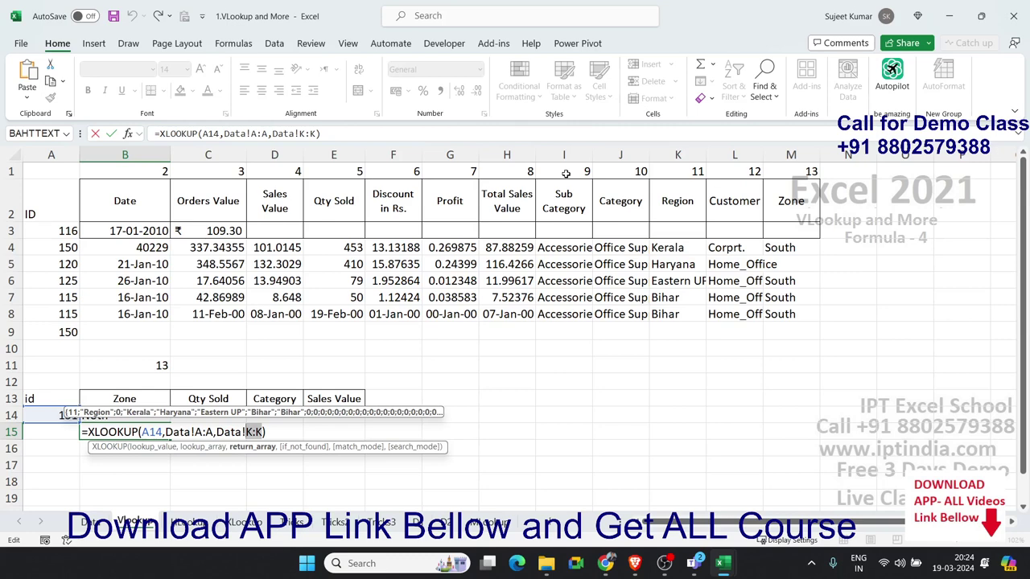
key(ctrl+Return)
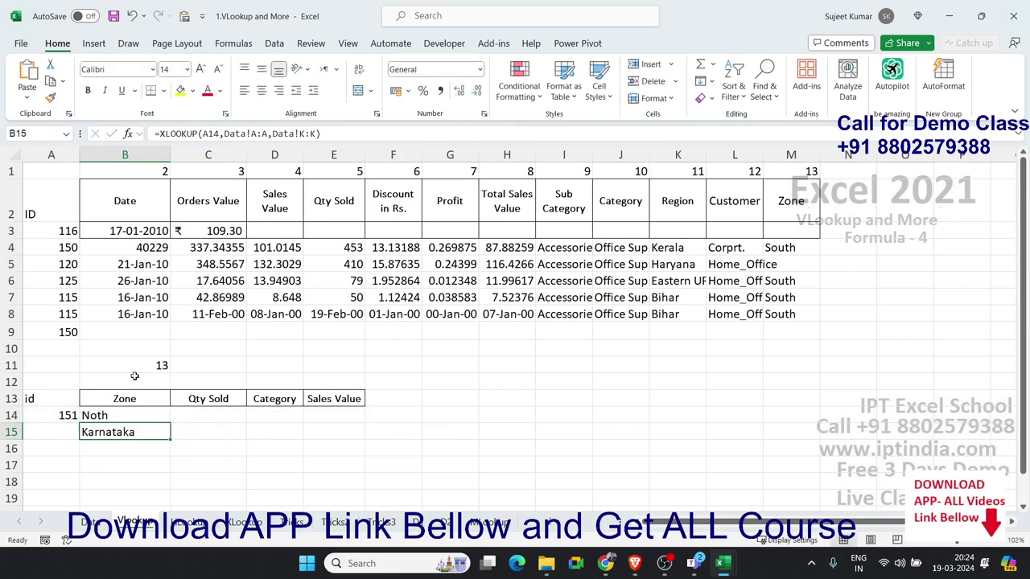
click(137, 368)
click(207, 367)
Enter an ADDRESS formula in C11 for row 1 and B11's column, giving $M$1
text(=)
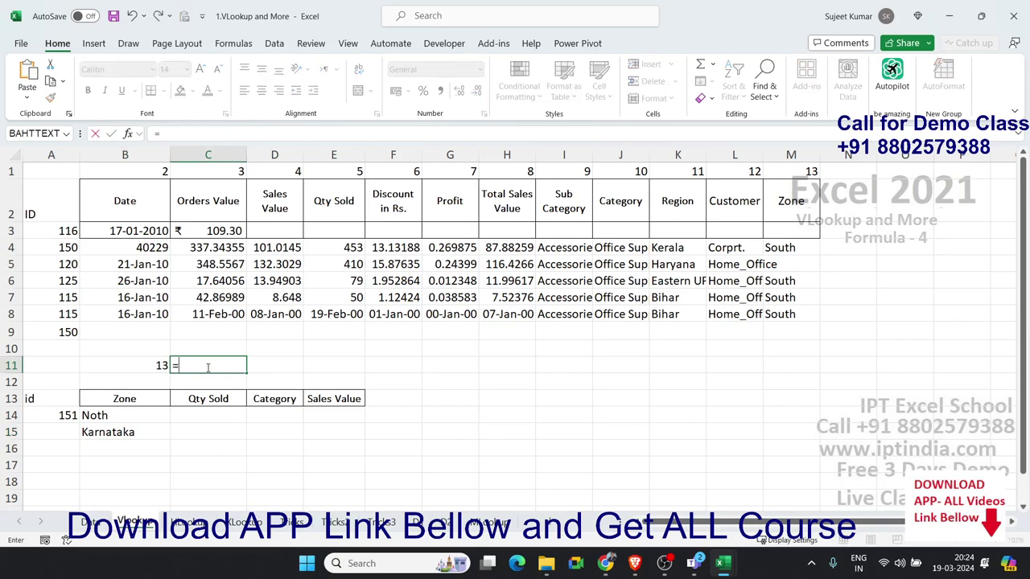
text(add)
key(Tab)
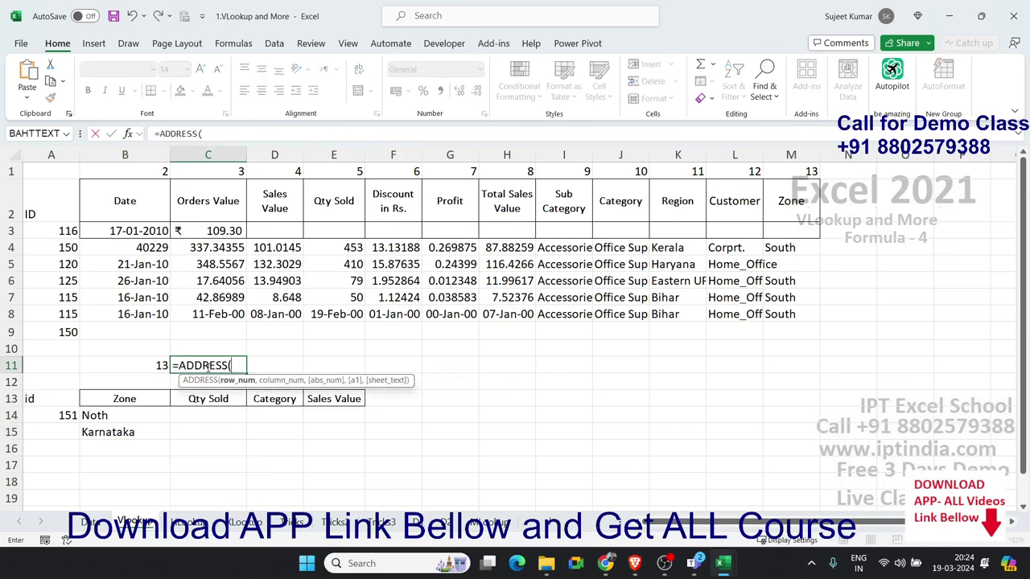
text(1)
text(,)
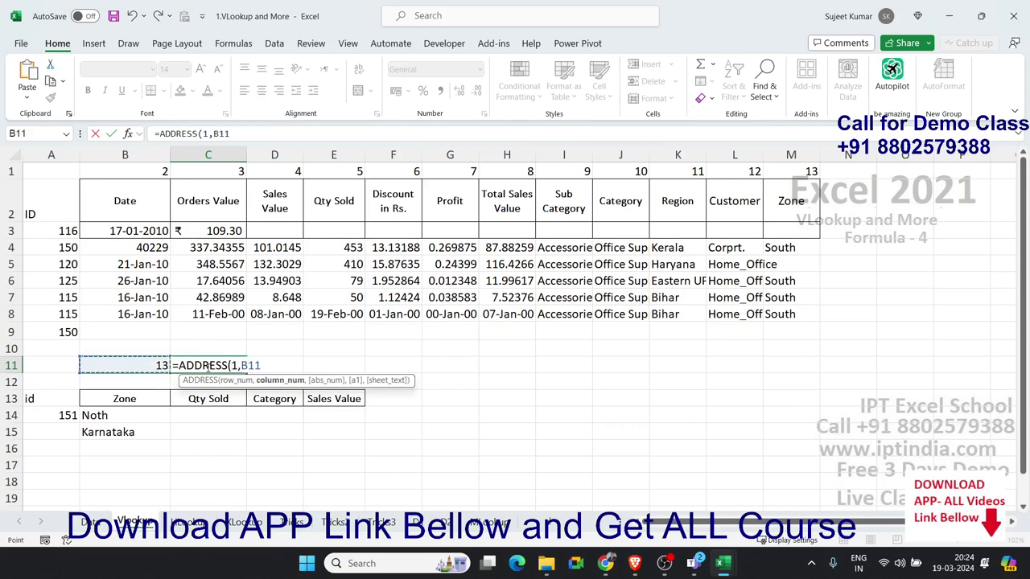
key(Return)
click(208, 366)
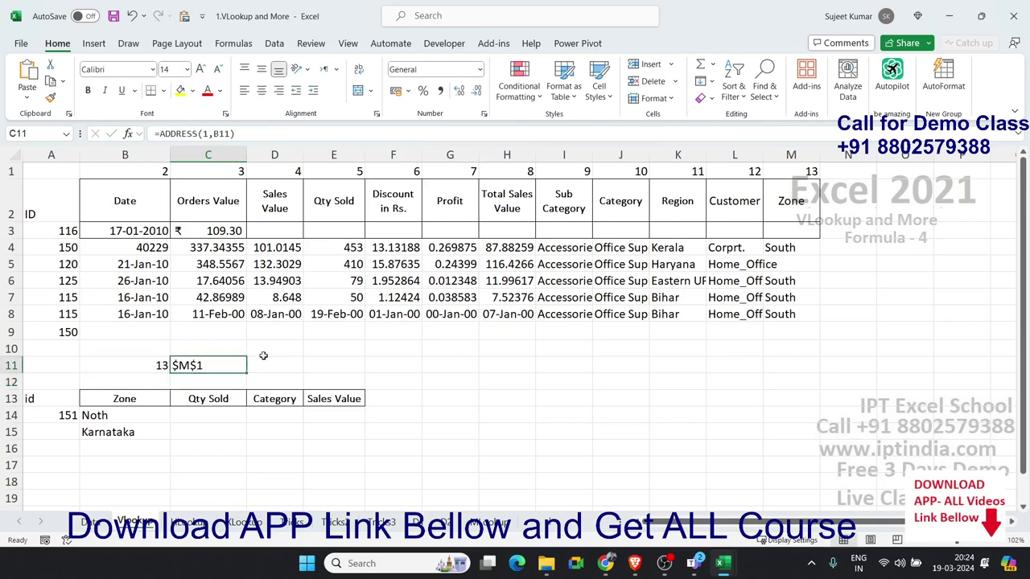
Add a 0 abs_num argument to C11's ADDRESS formula, which produces #VALUE!
double_click(230, 365)
click(264, 365)
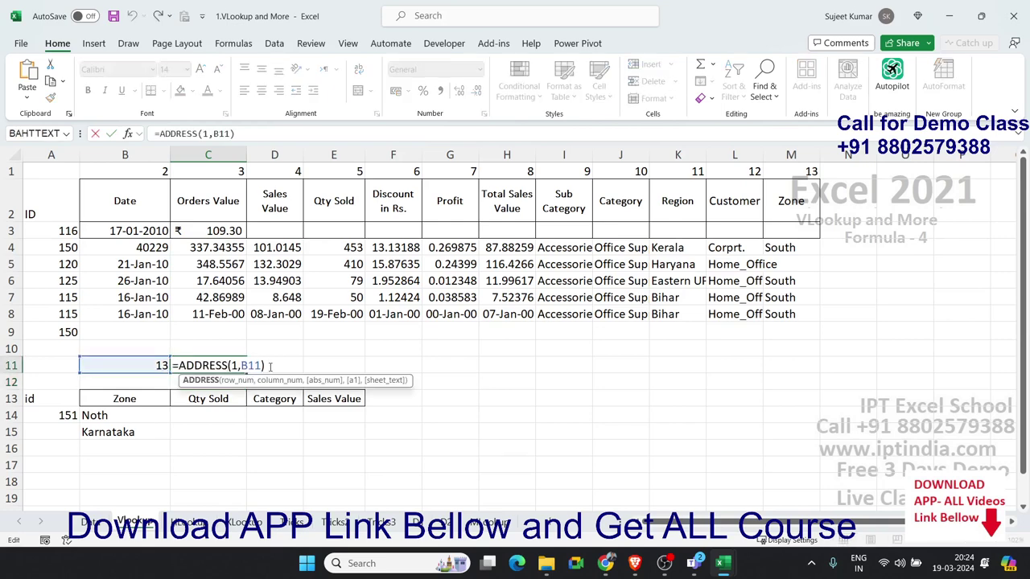
key(BackSpace)
text(,0)
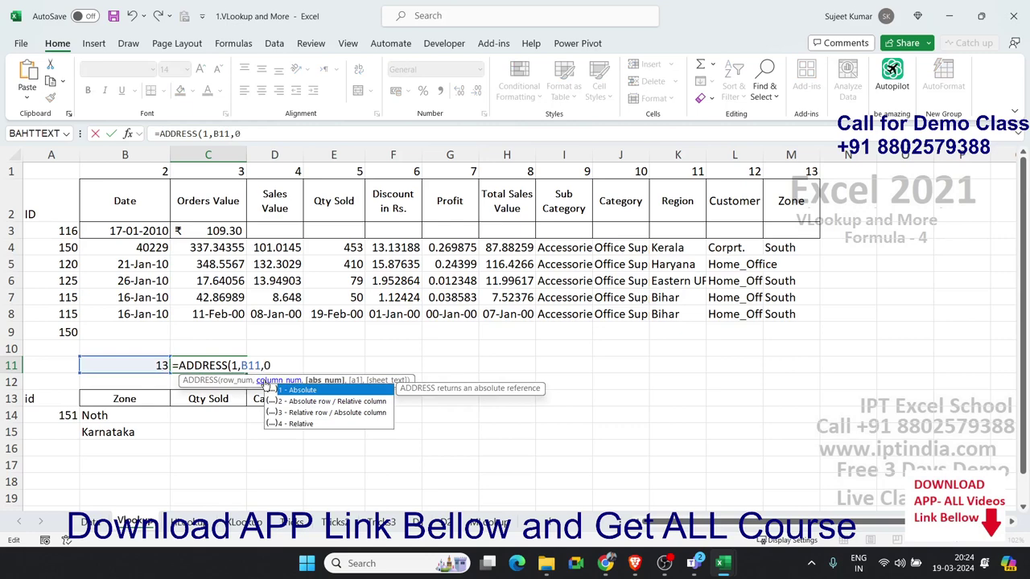
text())
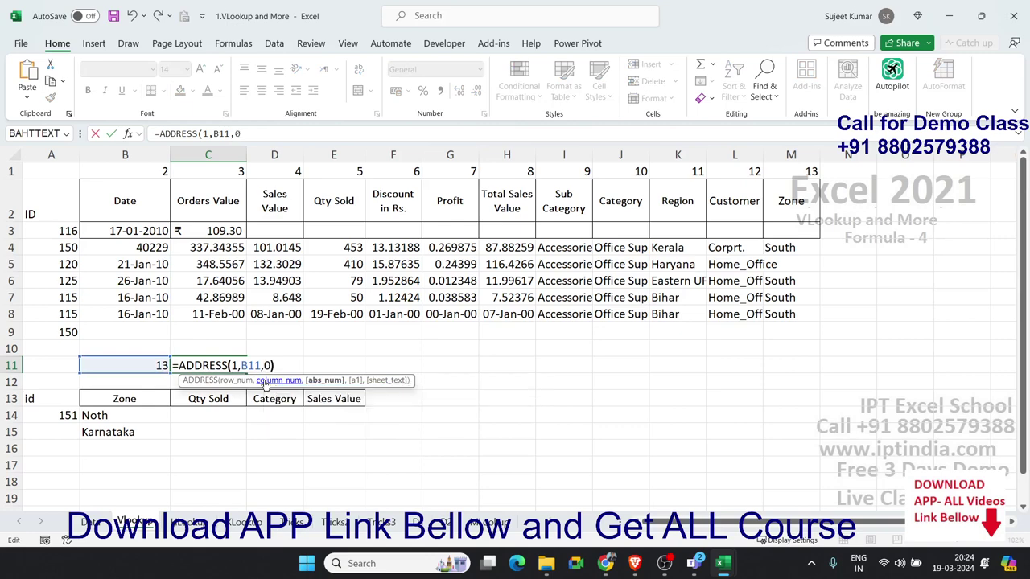
key(Return)
key(Up)
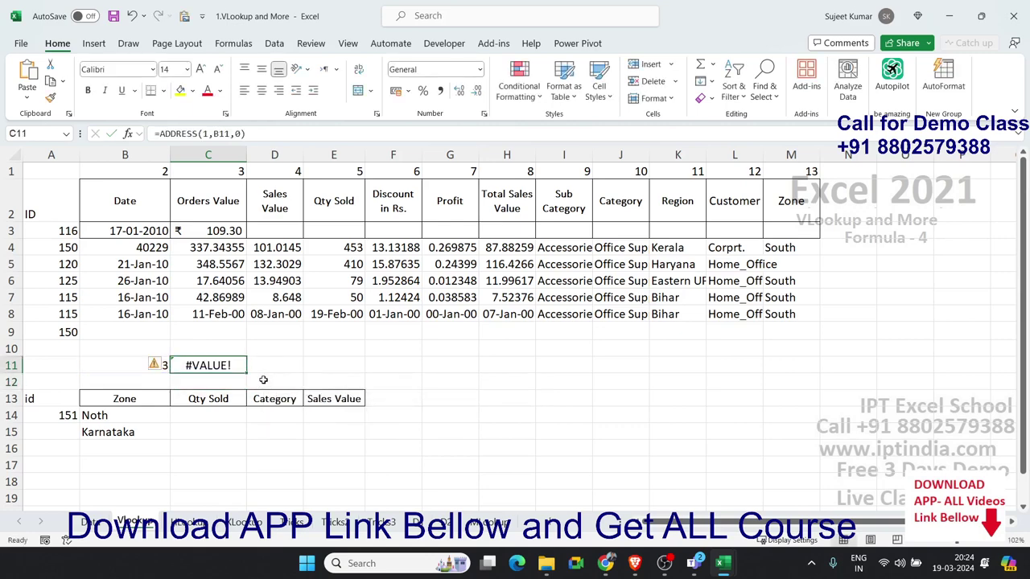
Change the ADDRESS reference-style argument to 4 for a relative reference
double_click(193, 363)
key(Left)
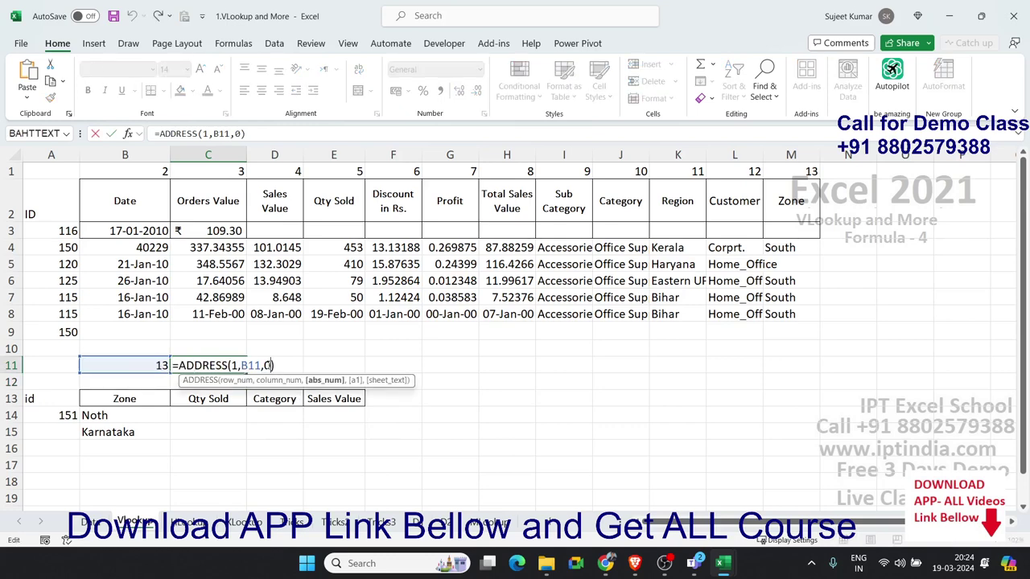
key(BackSpace)
key(Down)
key(Down)
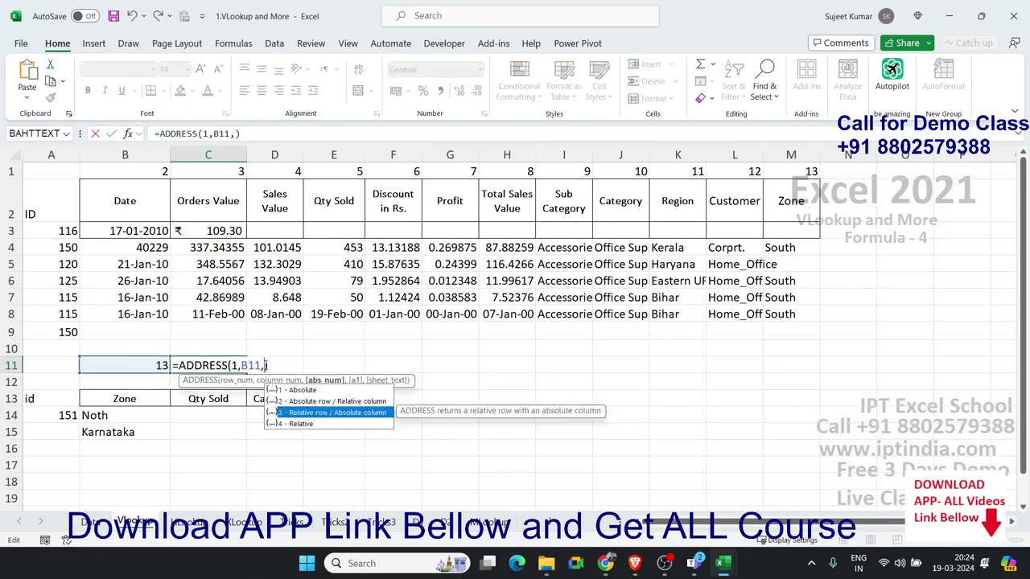
key(Down)
key(Tab)
key(Return)
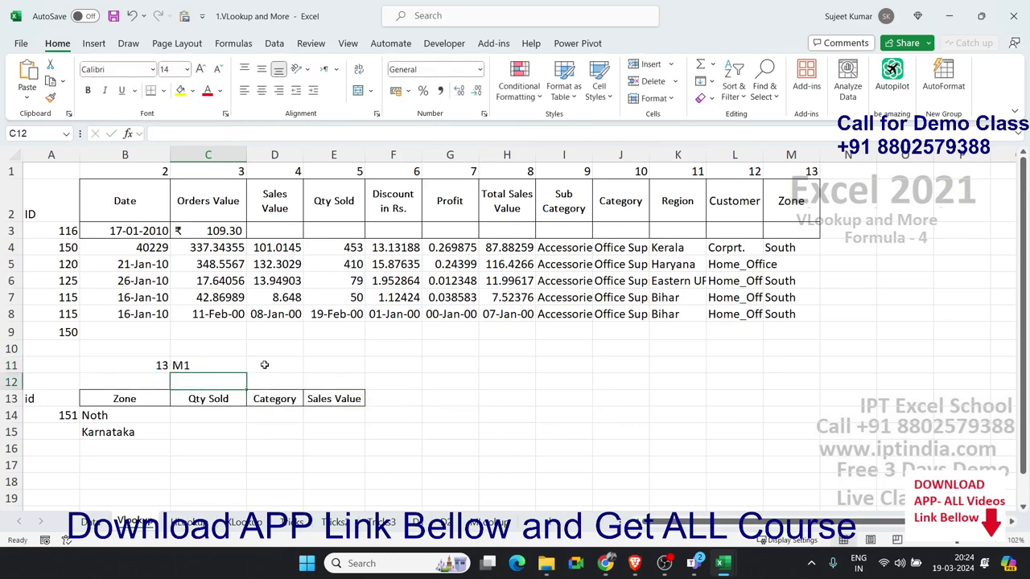
key(Up)
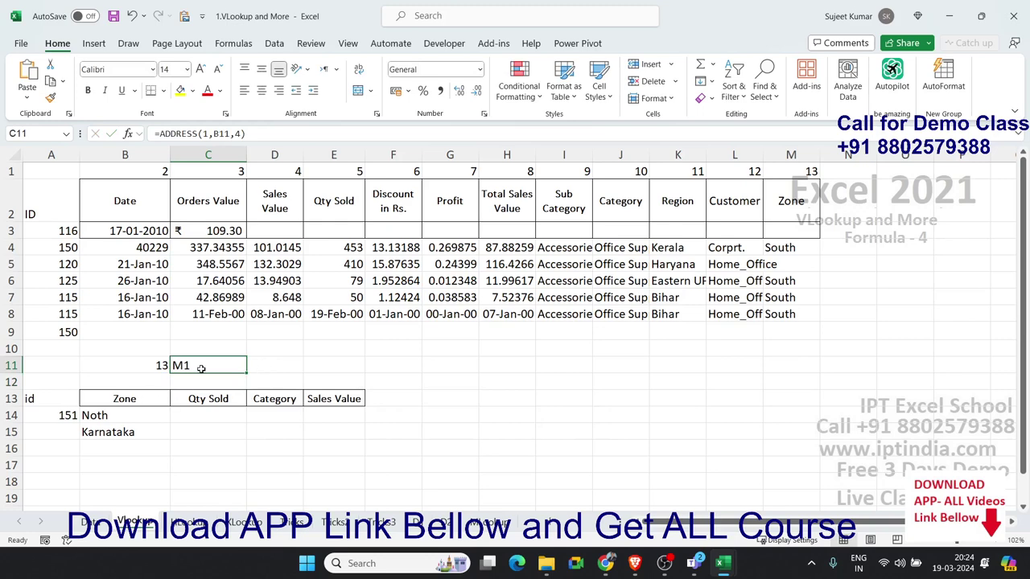
Wrap the ADDRESS formula in LEFT to keep only the column letter M
double_click(202, 366)
click(178, 366)
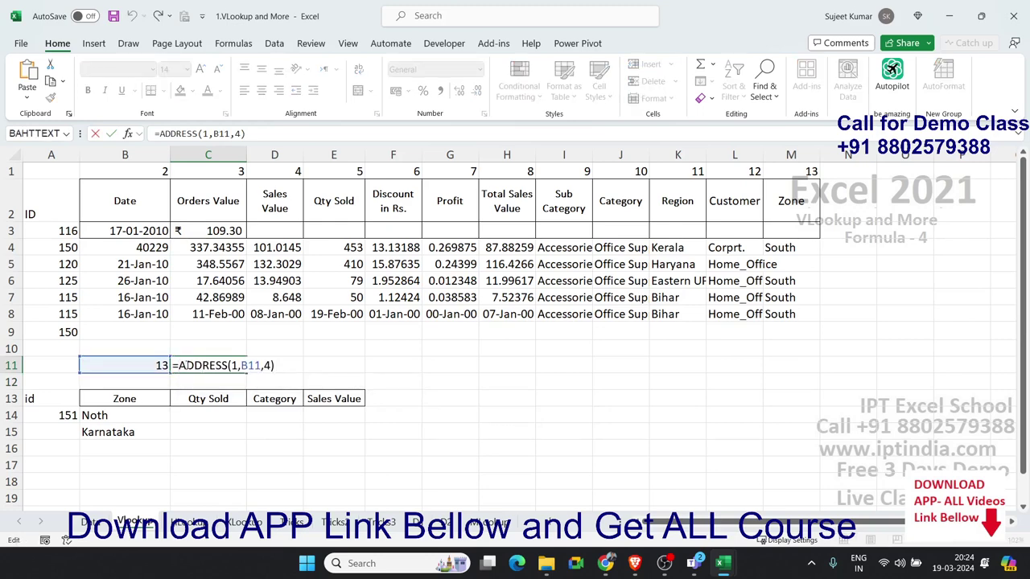
text(lef)
key(Tab)
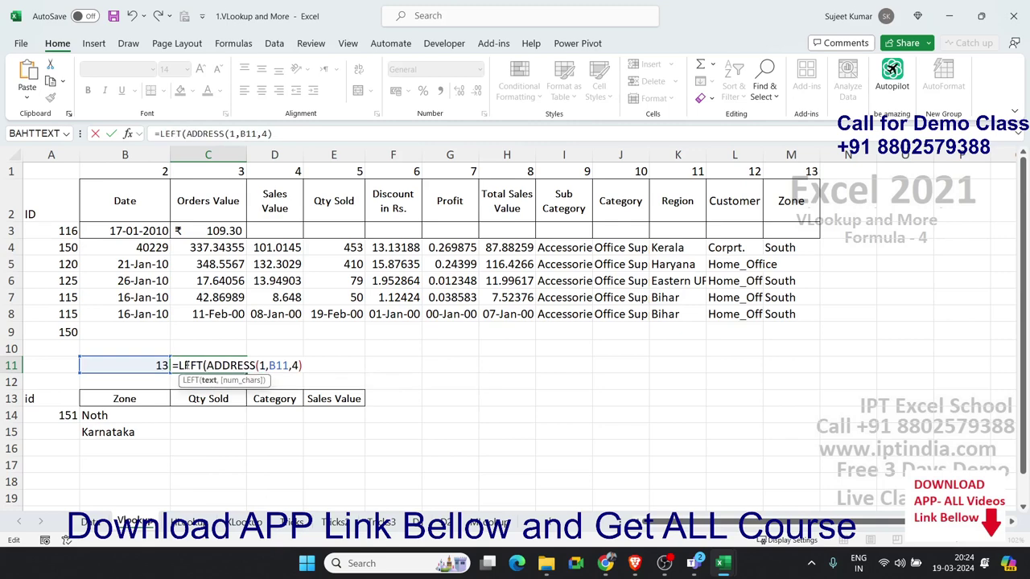
key(Return)
key(Return)
Append &":"& and a second LEFT(ADDRESS(1,B11,4)) so C11 shows M:M
click(184, 365)
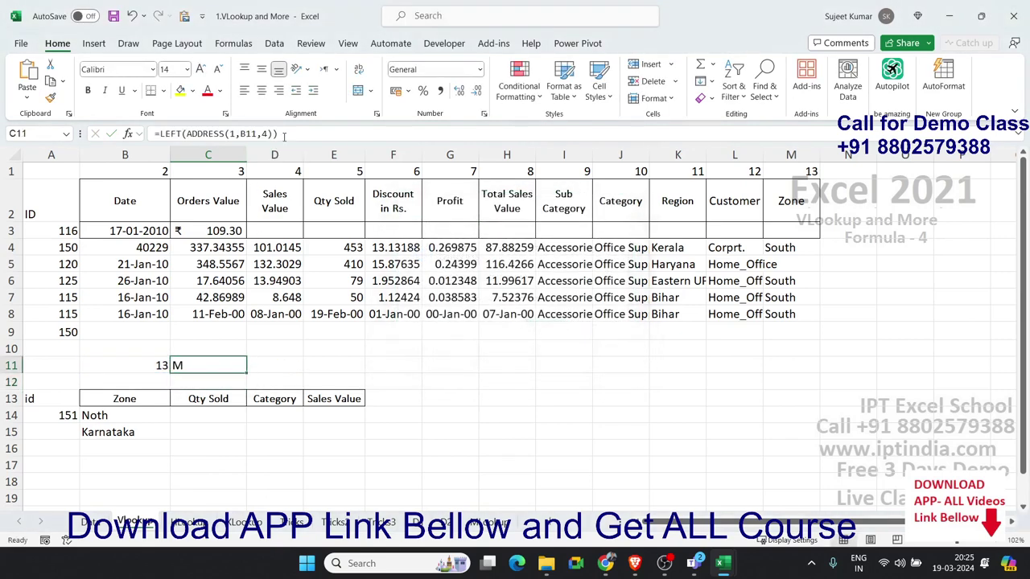
drag(282, 133, 152, 134)
key(ctrl+c)
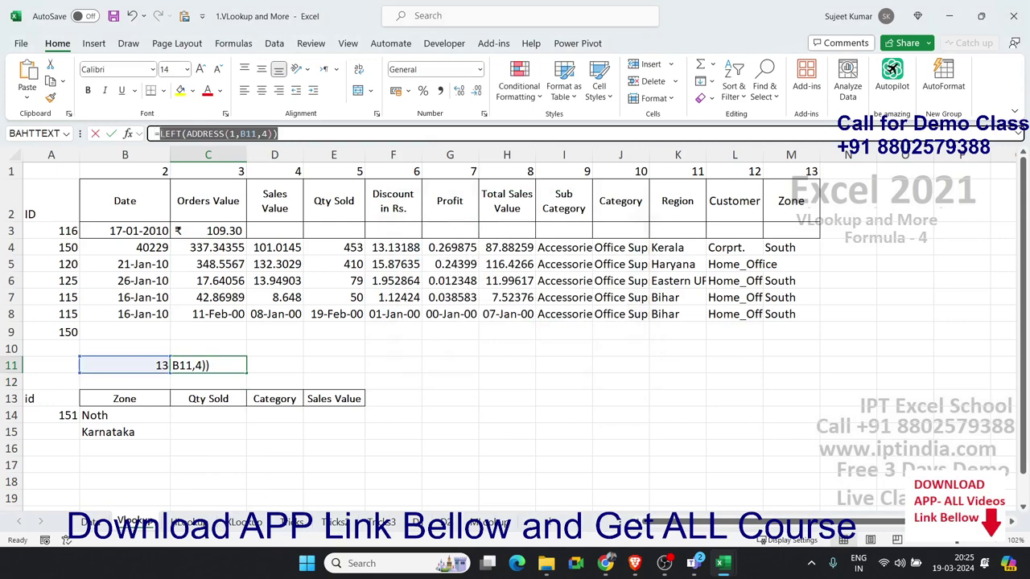
click(308, 137)
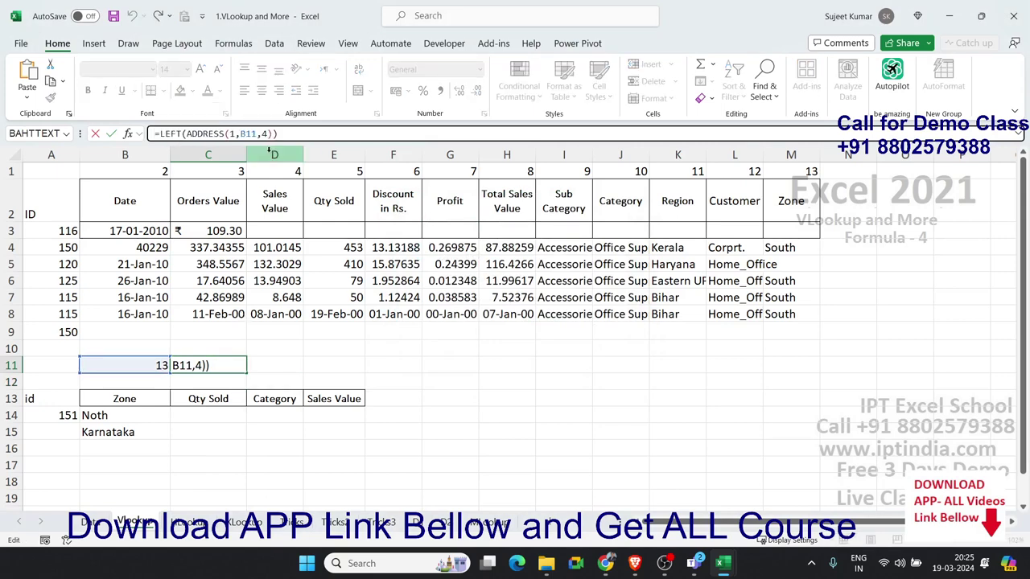
text(&":")
text(&)
key(ctrl+v)
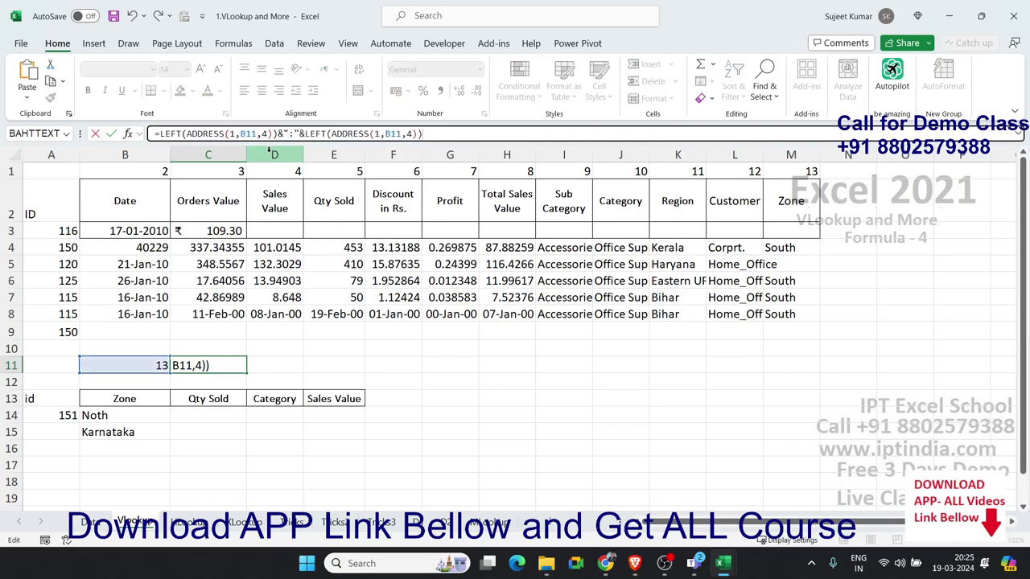
key(ctrl+Return)
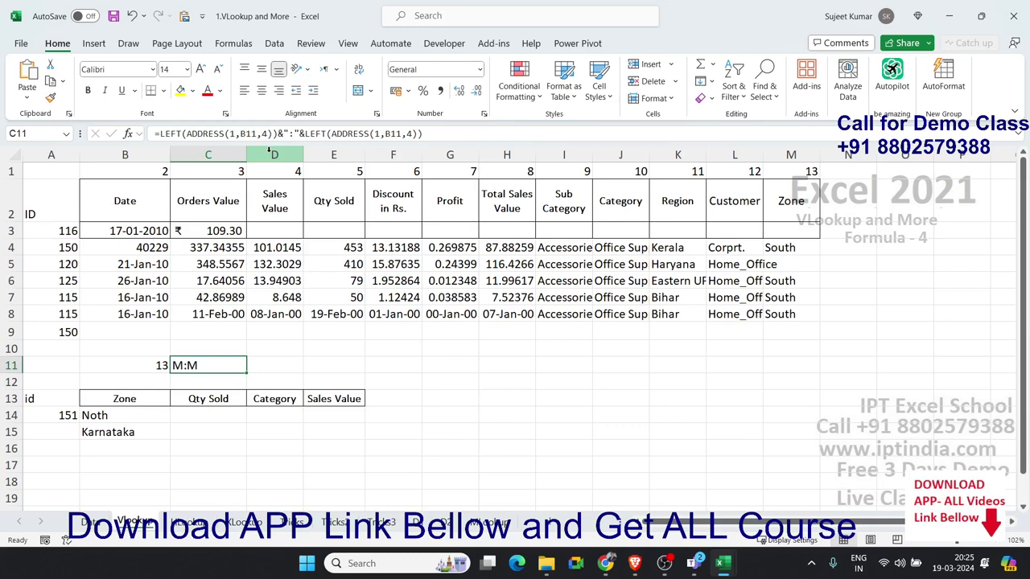
Enter ="Data!"&C11 in D11 to produce Data!M:M
key(Right)
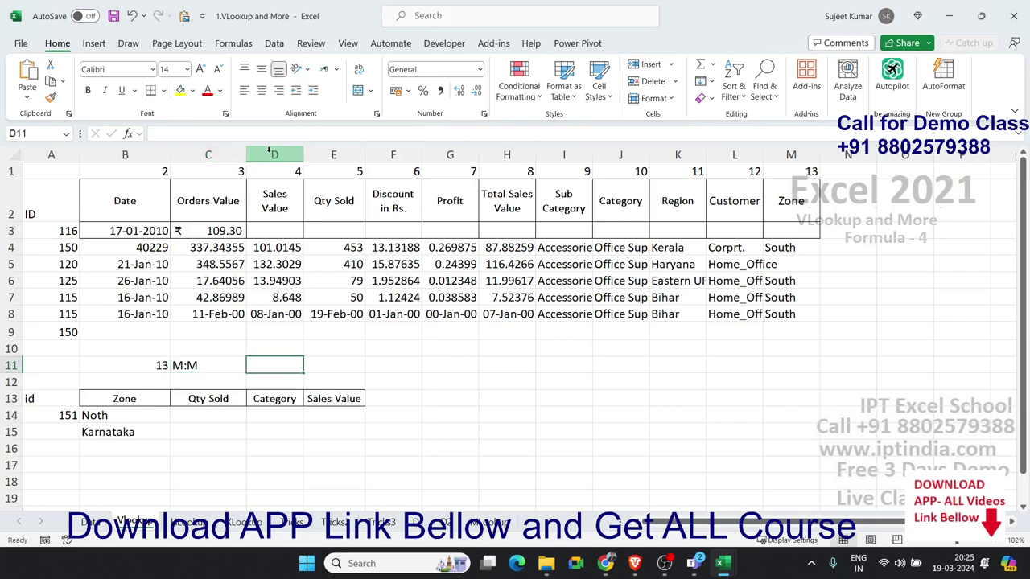
text(="D)
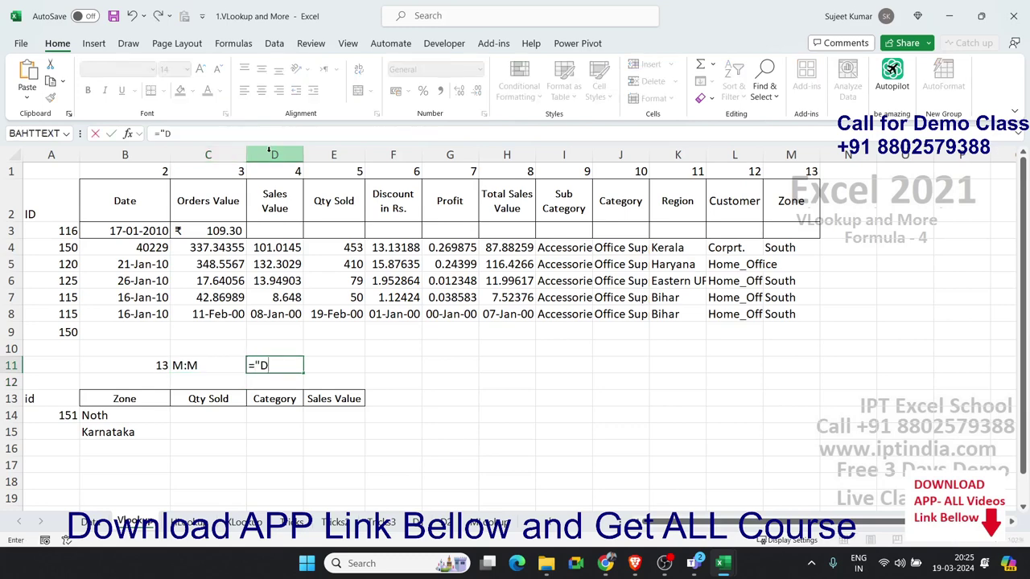
text(ata)
text(!"&)
click(194, 365)
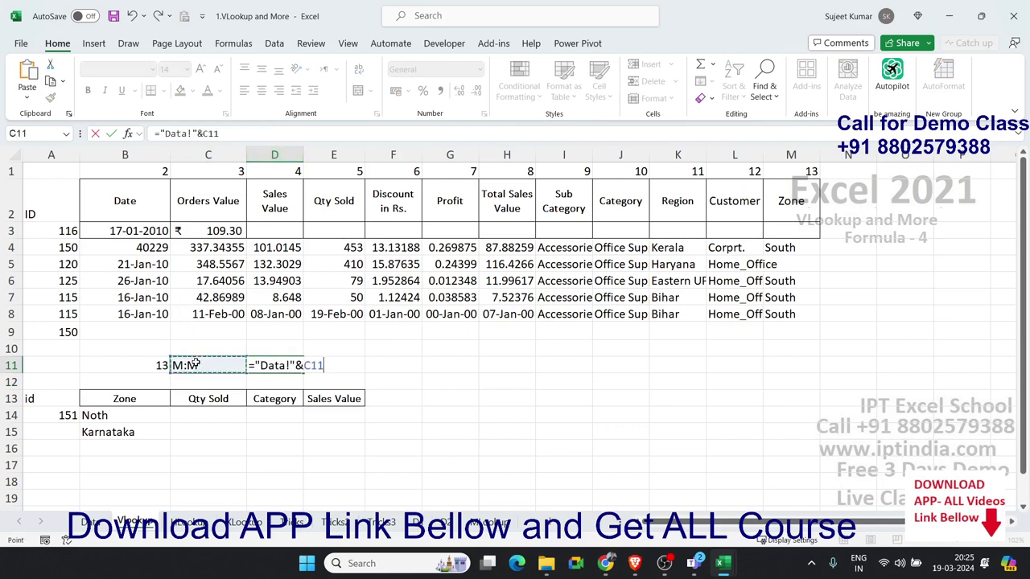
key(Return)
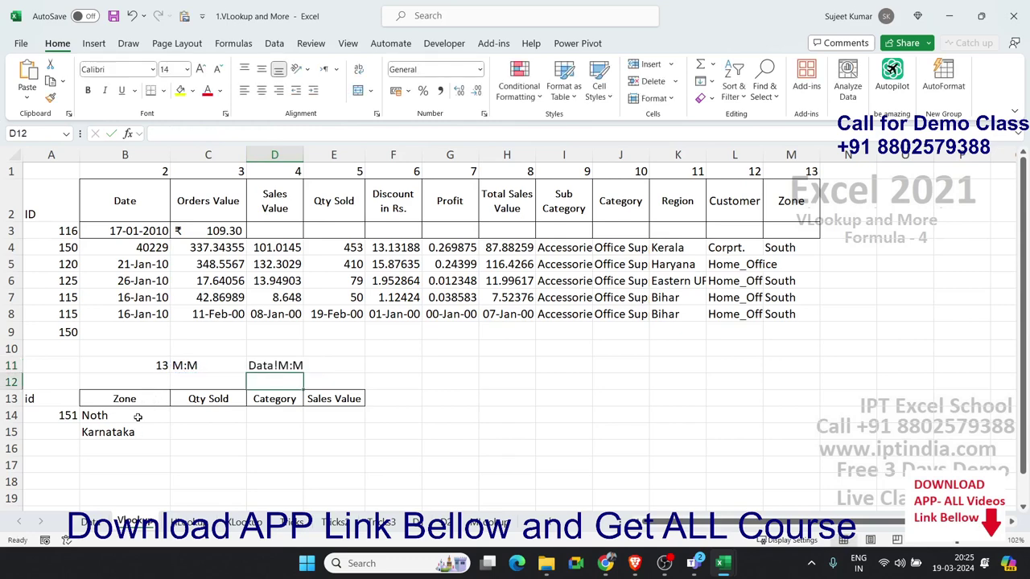
Check B11's MATCH and confirm the Zone header sits in Data column M
click(152, 368)
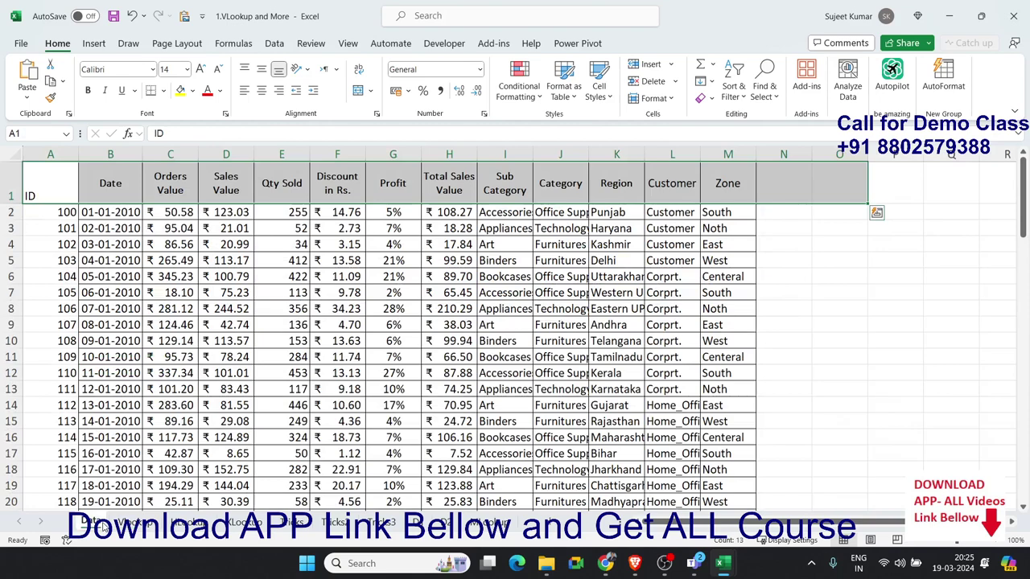
click(102, 523)
click(727, 183)
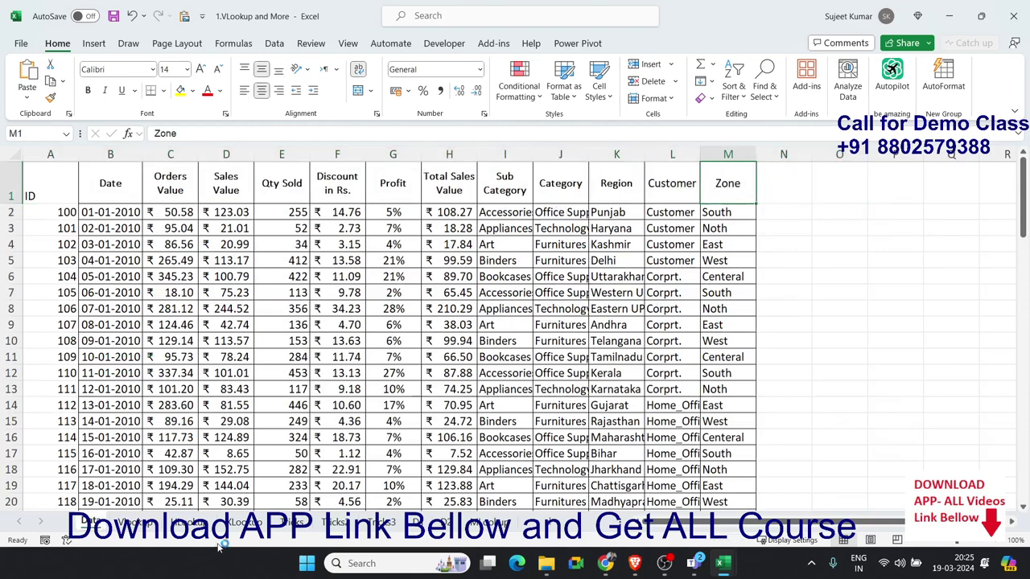
click(152, 523)
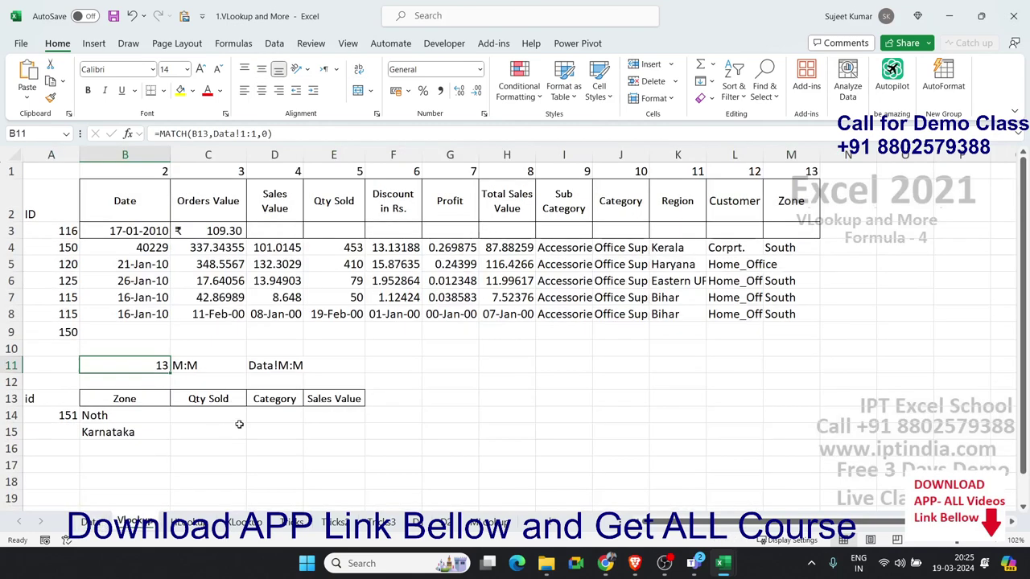
double_click(125, 427)
Replace Data!K:K in B15's XLOOKUP with INDIRECT(D11), returning Noth like B14
drag(215, 431, 265, 432)
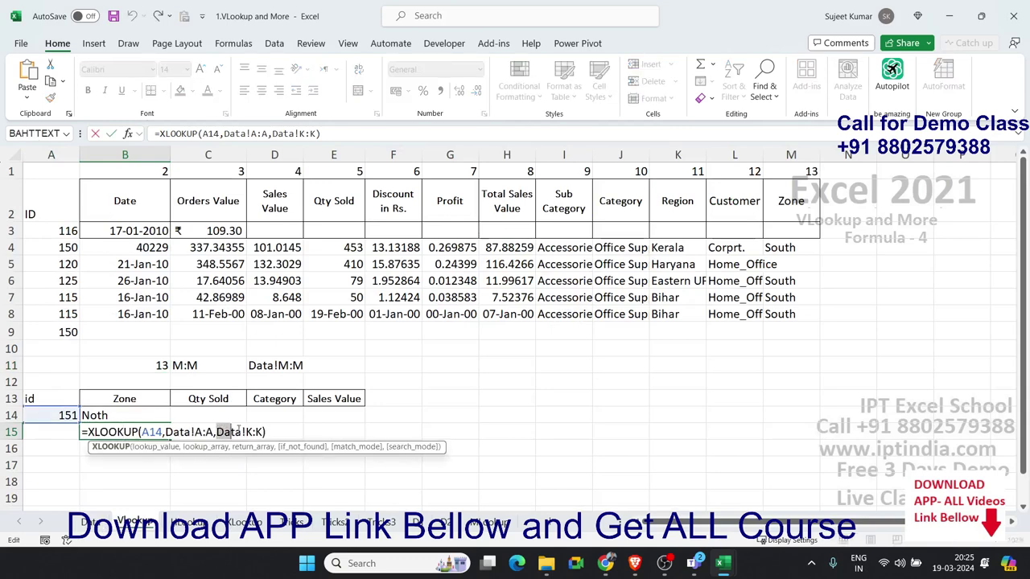
text(ind)
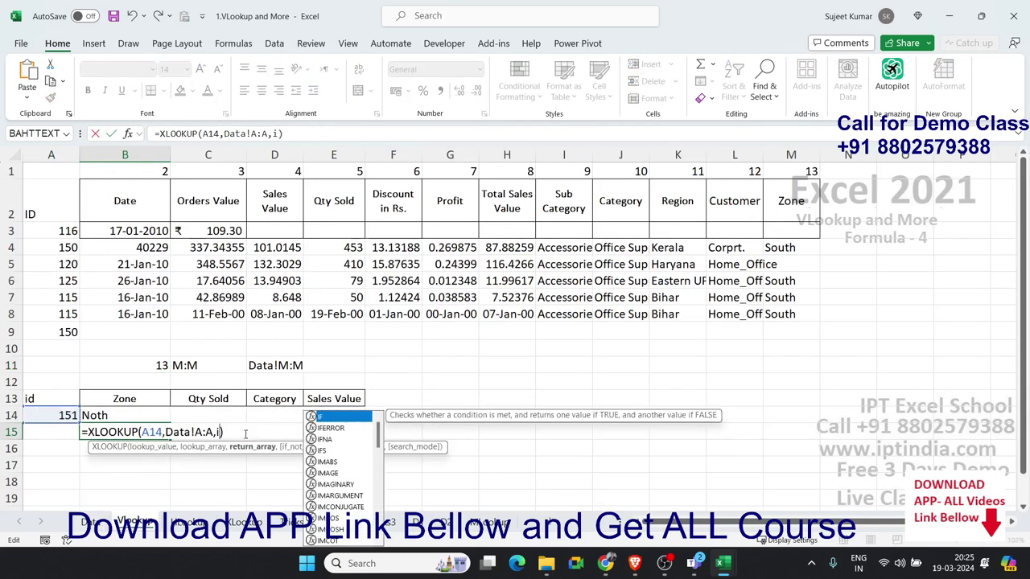
key(Down)
key(Tab)
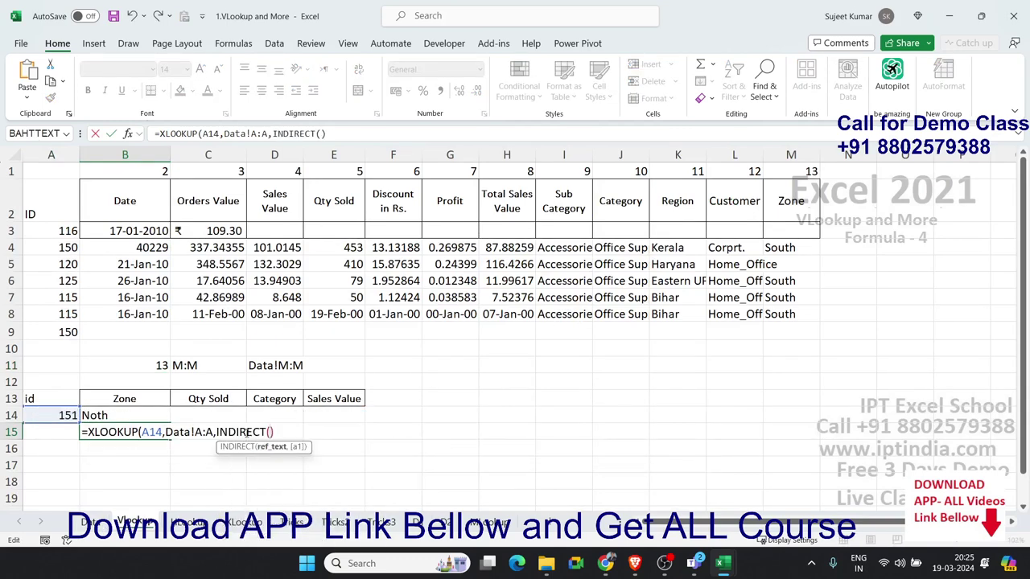
click(275, 364)
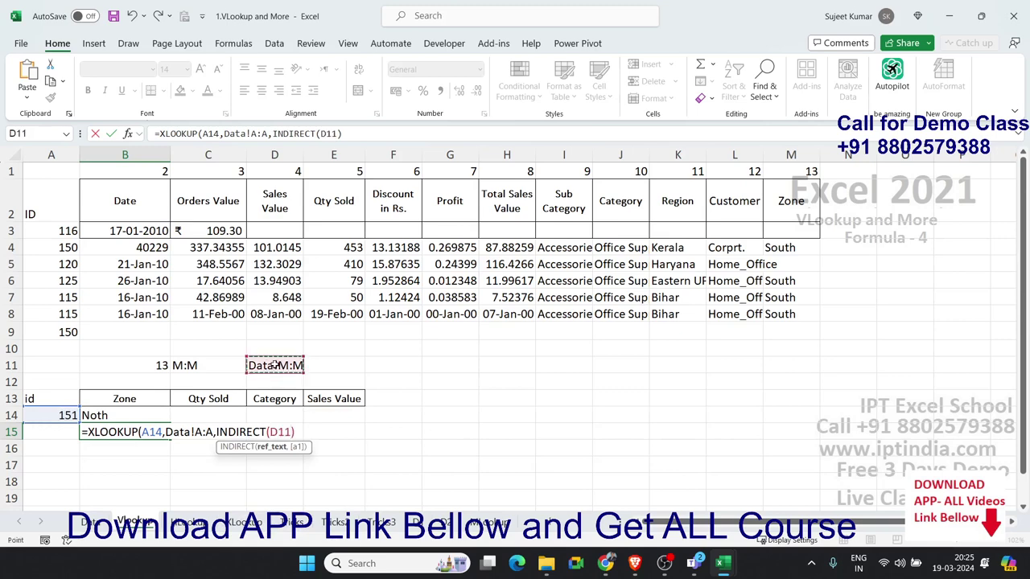
text())
key(Return)
key(Up)
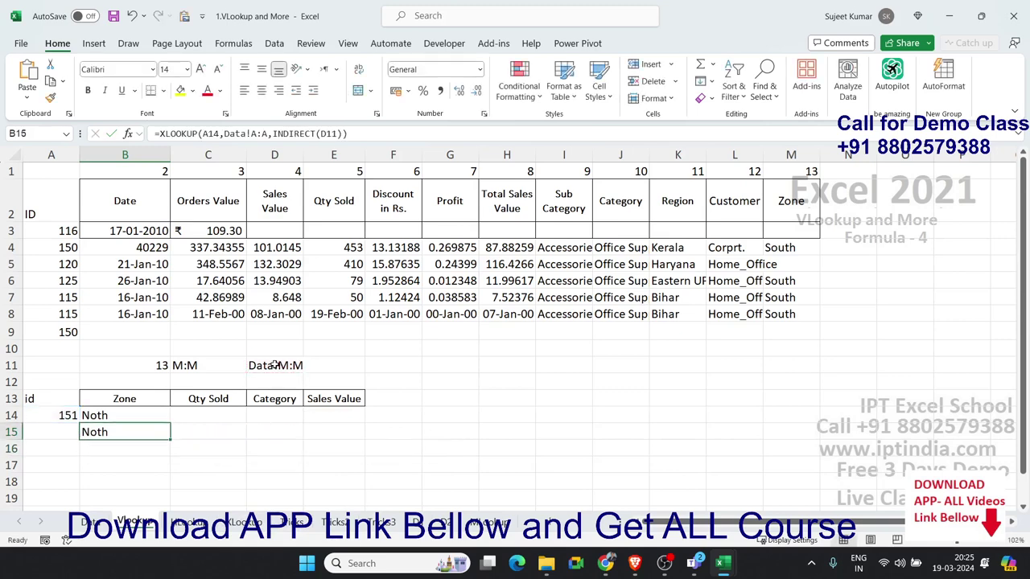
key(Up)
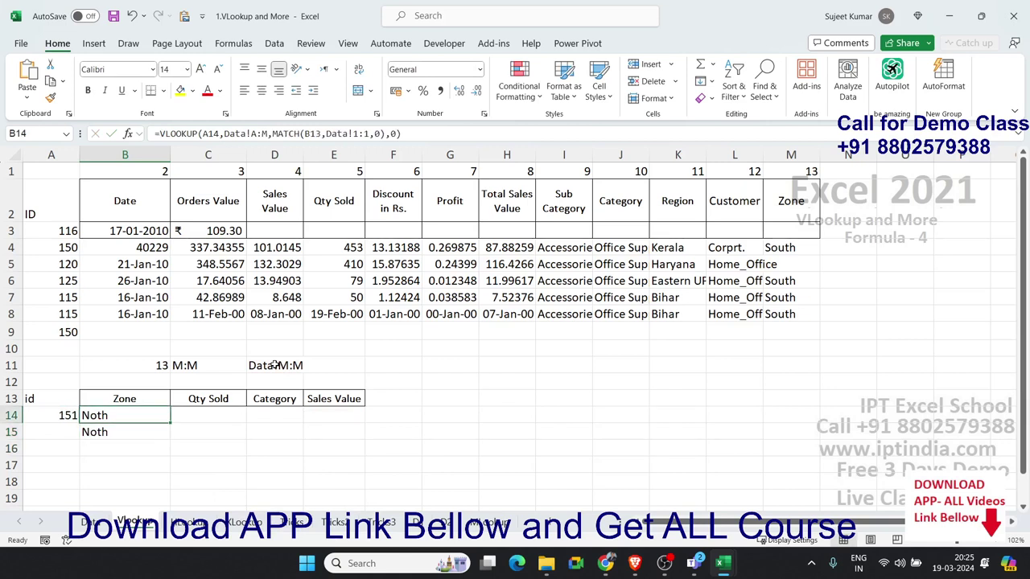
key(Down)
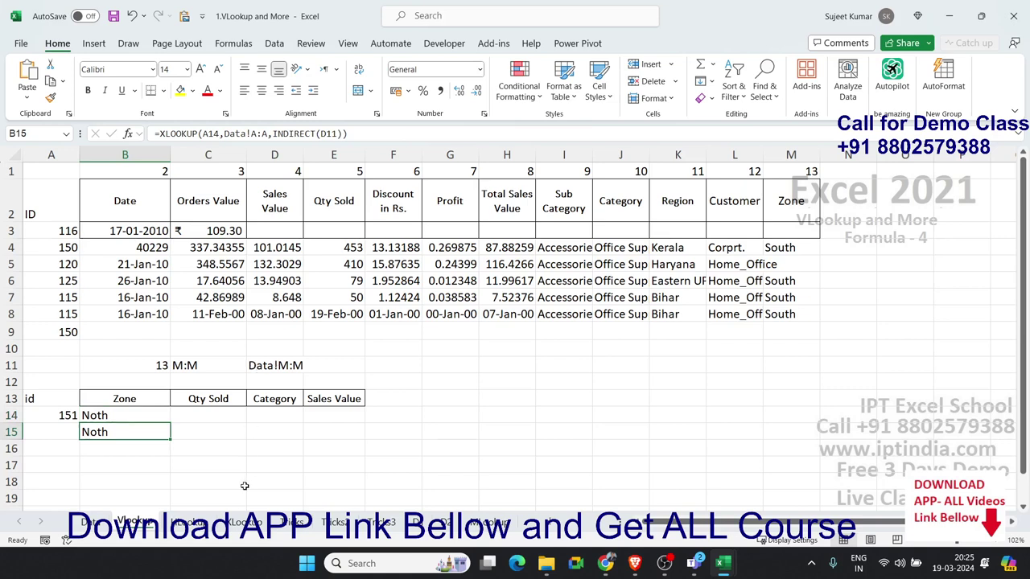
Review B14's VLOOKUP-with-MATCH formula on the VLookup sheet, then return to the HLookup sheet
click(186, 521)
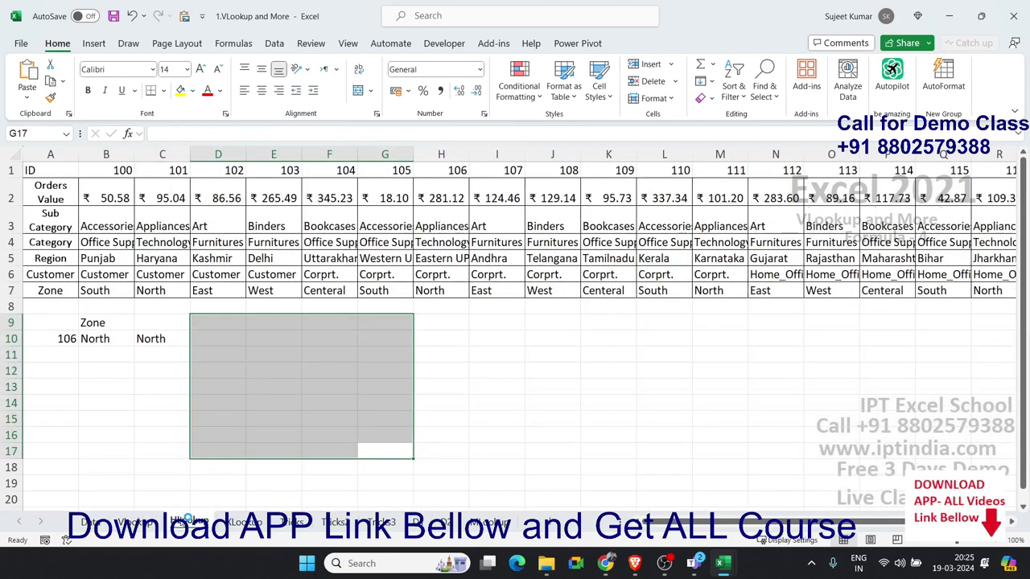
click(351, 310)
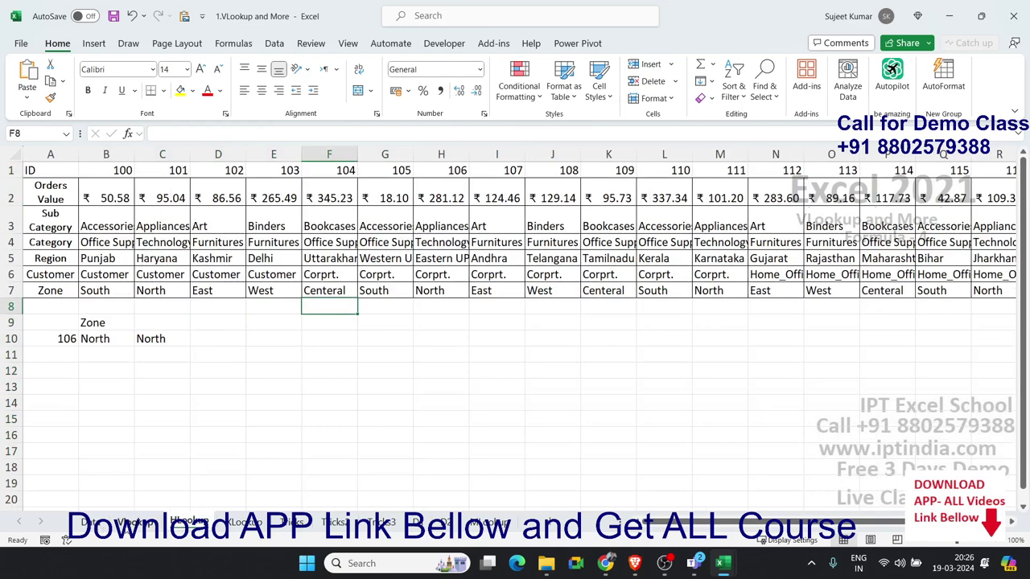
click(129, 523)
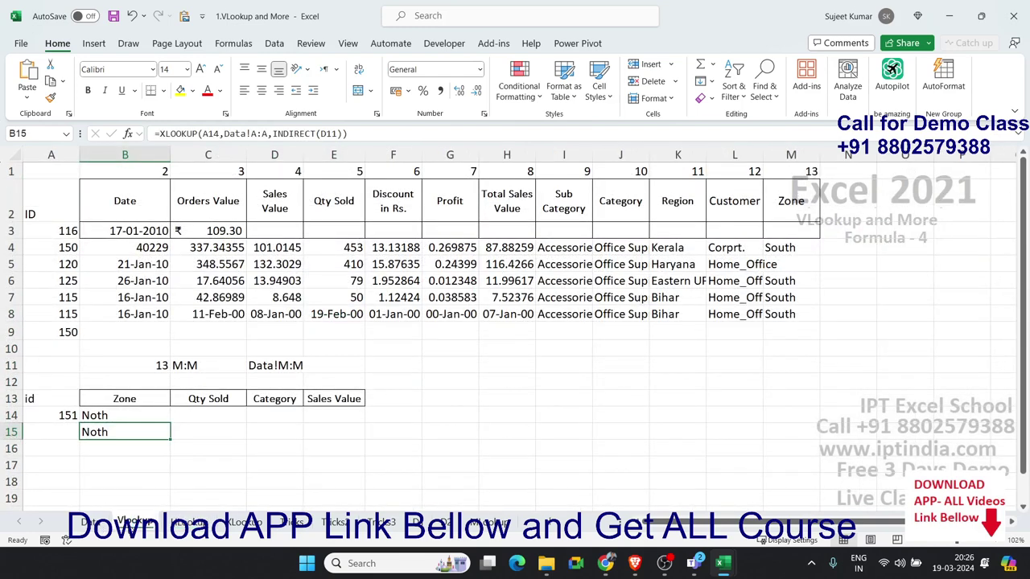
click(132, 414)
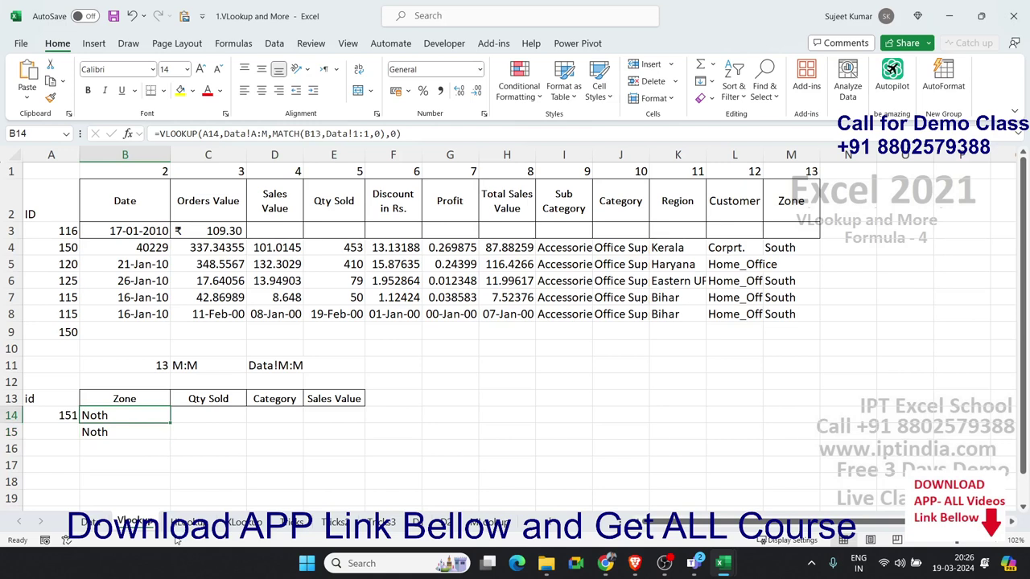
click(190, 523)
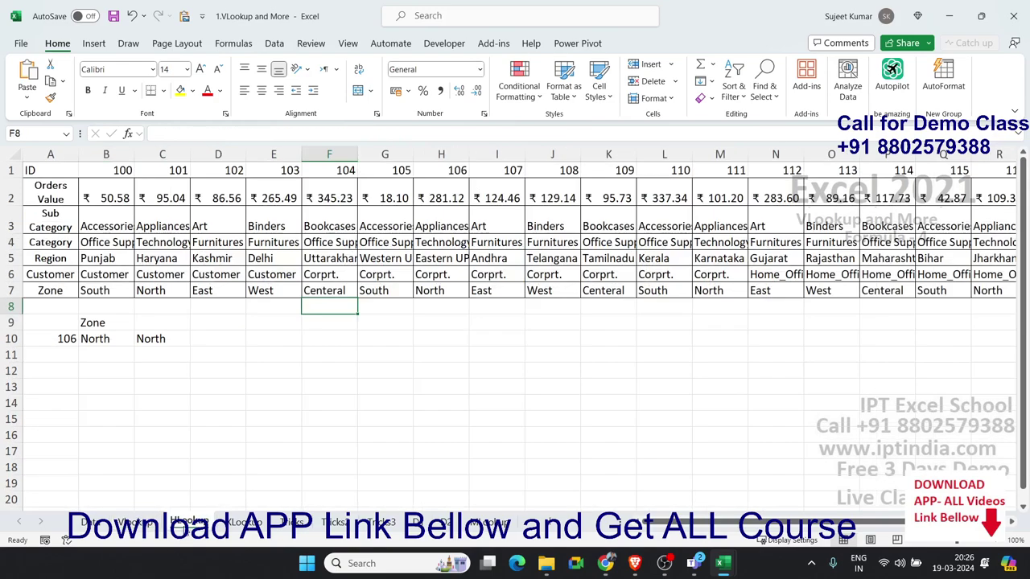
Check the Data sheet, then clear the existing Zone results in B10:C10
click(160, 388)
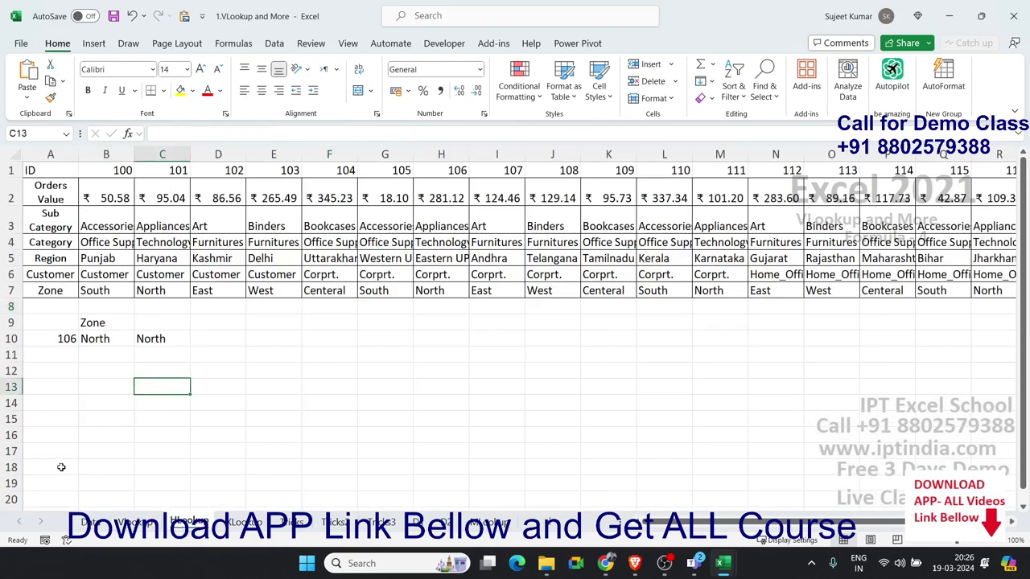
click(84, 523)
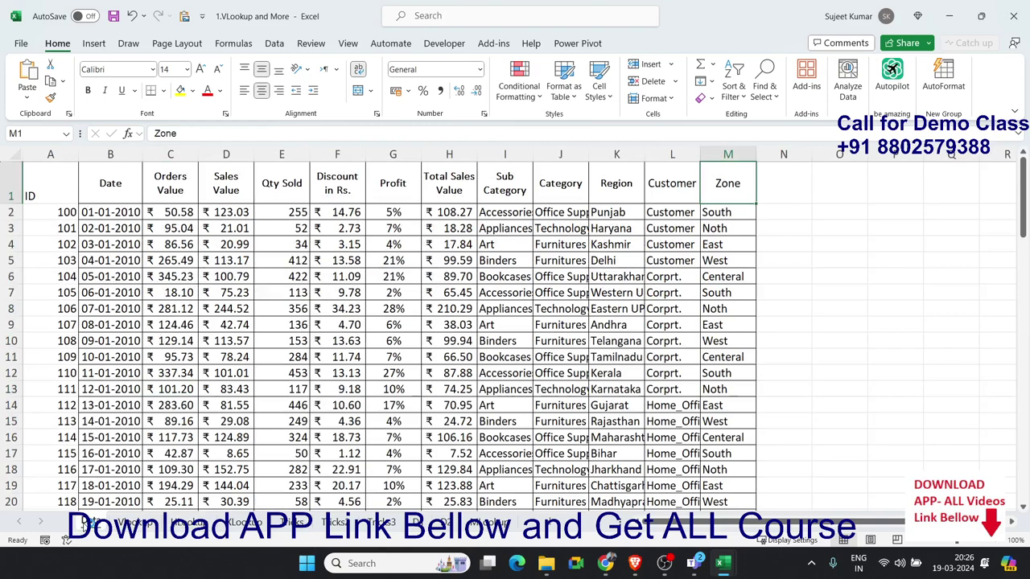
click(181, 524)
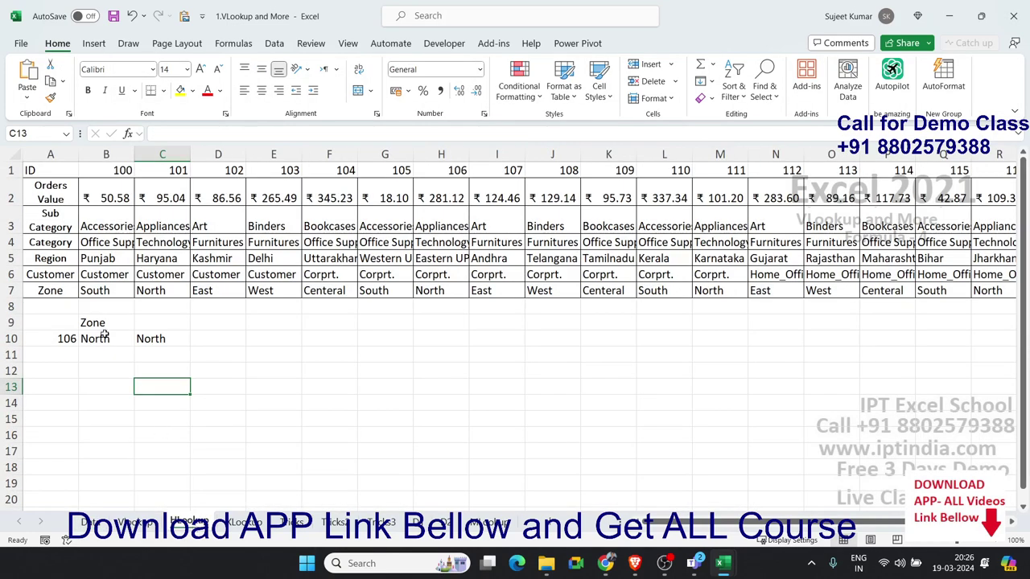
click(56, 343)
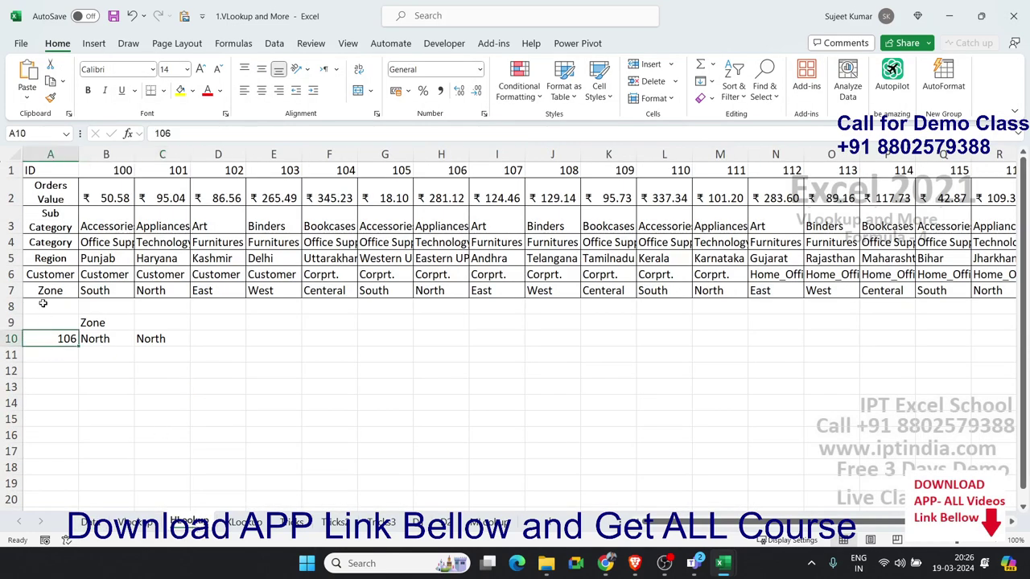
drag(95, 172, 707, 201)
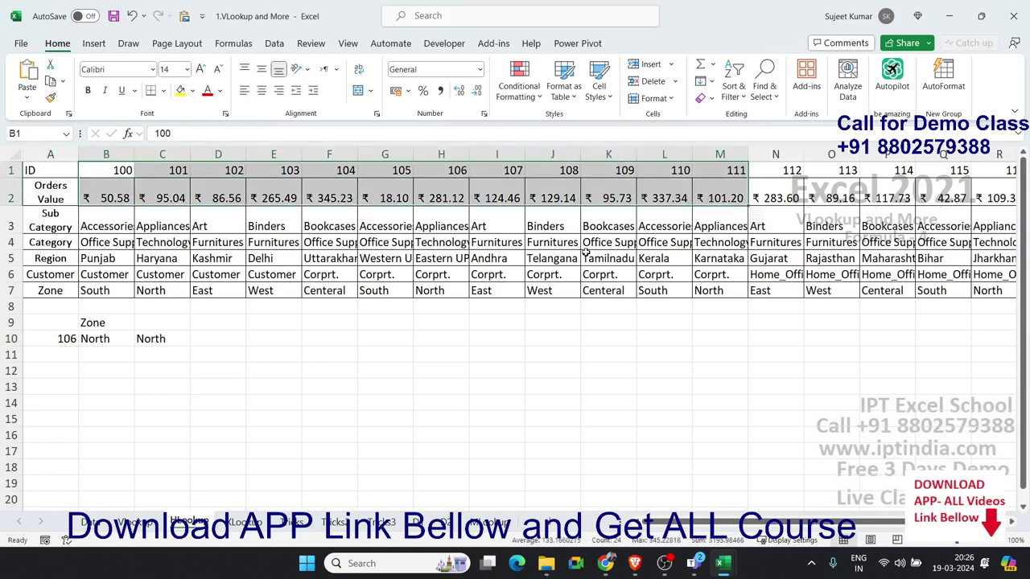
click(104, 343)
drag(132, 345, 149, 340)
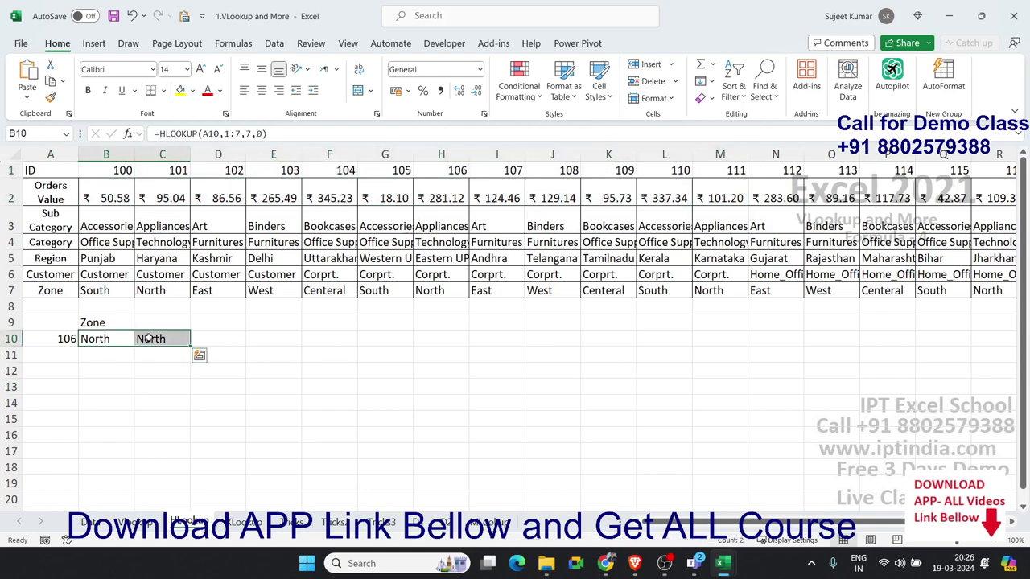
key(ctrl+z)
key(ctrl+z)
Enter =HLOOKUP(A10,1:7,7,0) in B10, returning North for ID 106
text(=)
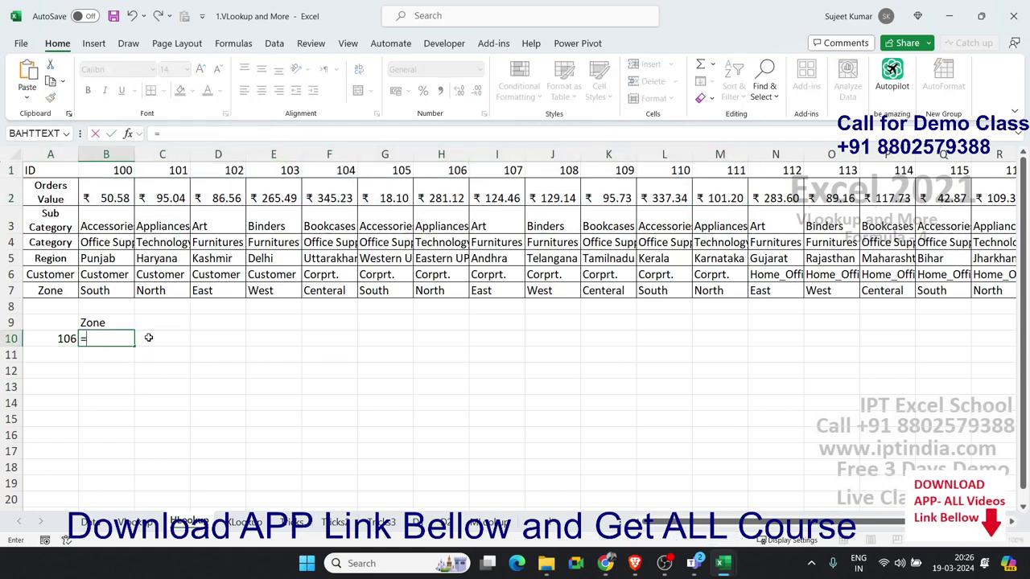
text(hl)
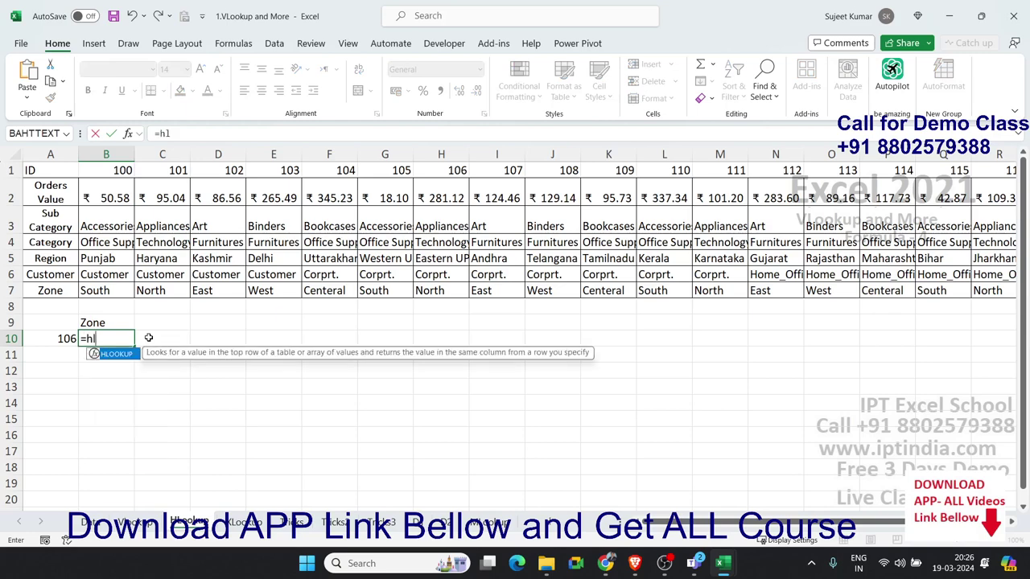
key(Tab)
key(Left)
text(,)
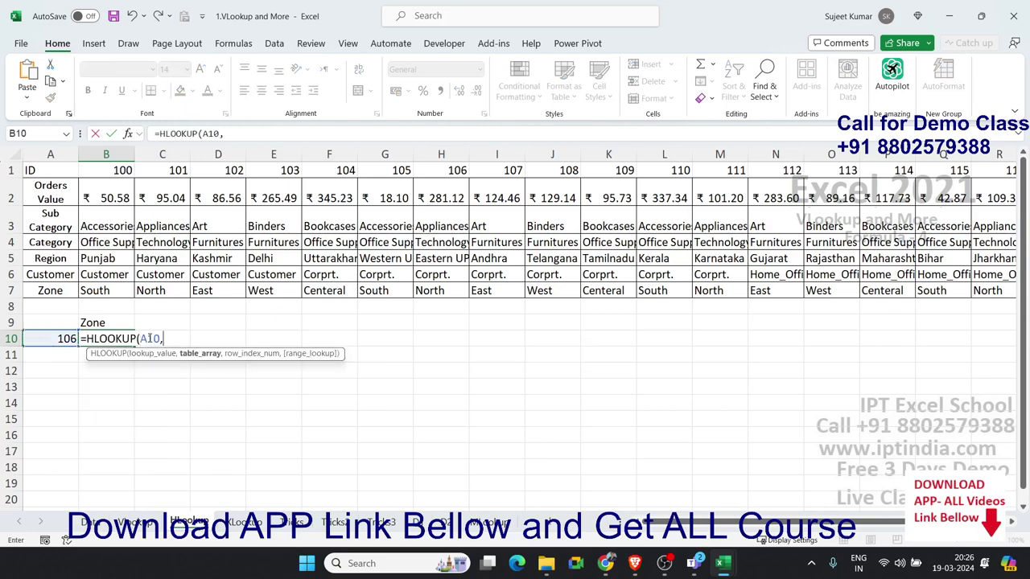
drag(8, 171, 8, 289)
text(,7)
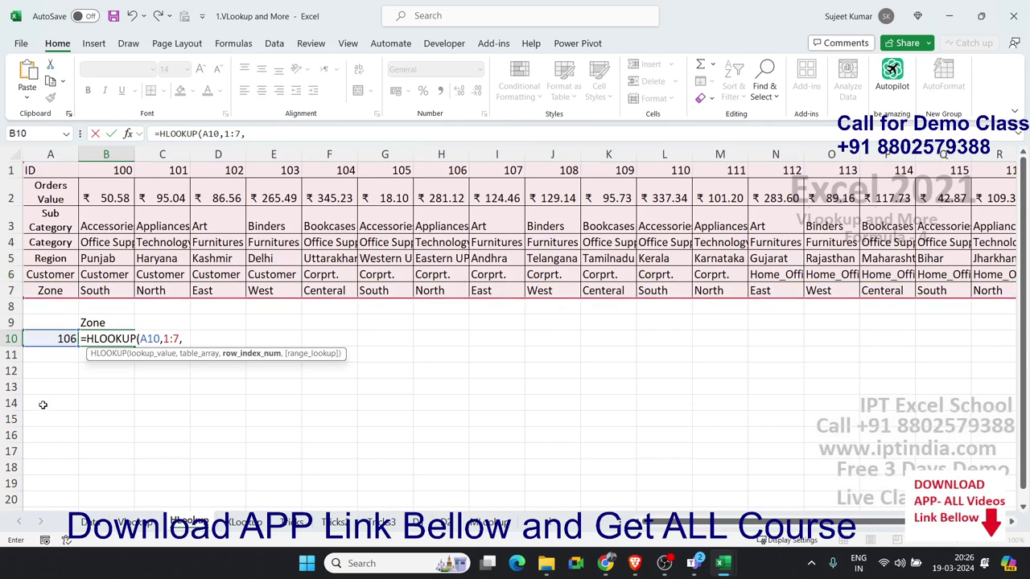
text(,0)
key(Return)
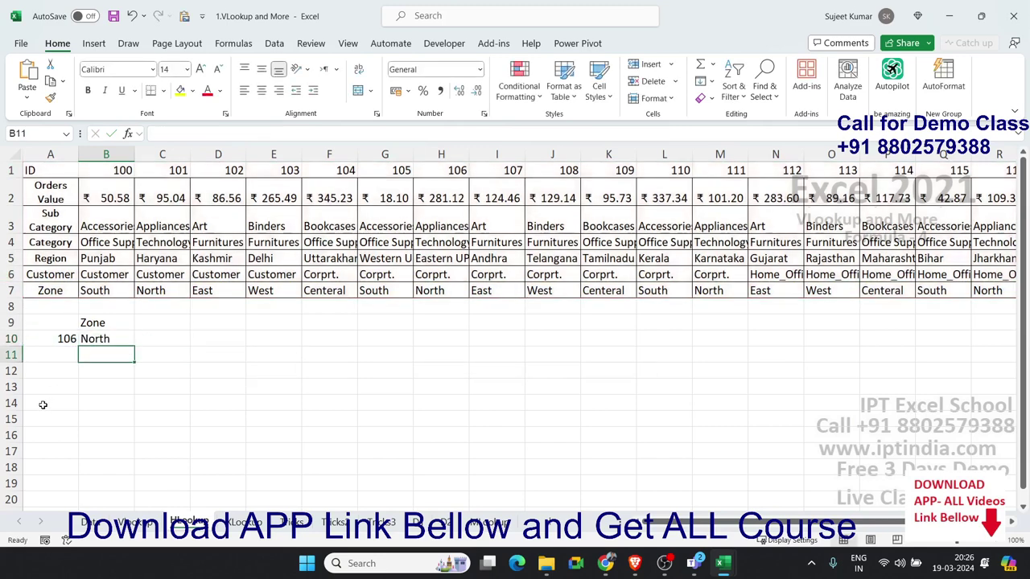
Enter =XLOOKUP(A10,1:1,7:7) in C10, also returning North
key(Up)
key(Right)
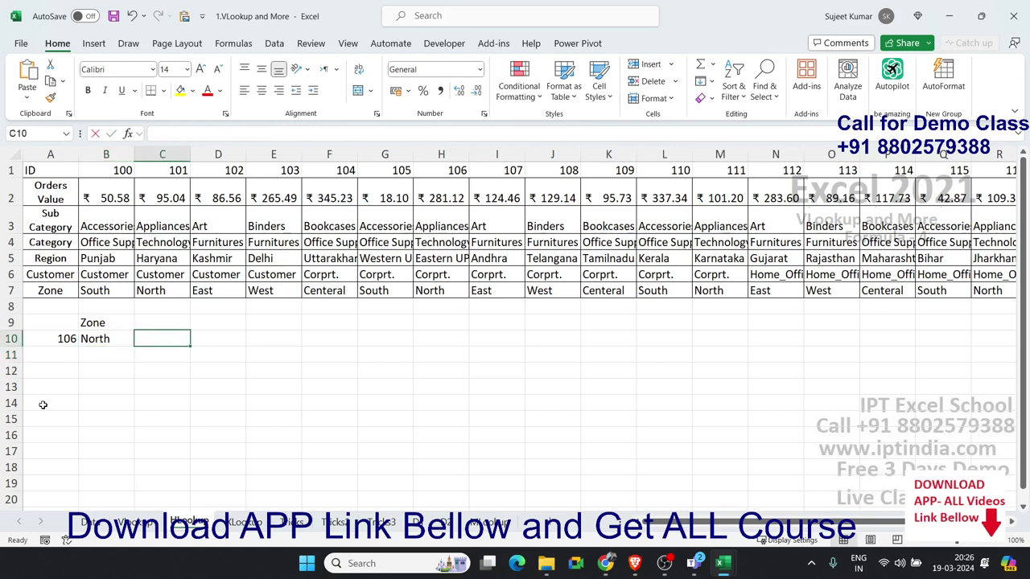
text(=xl)
key(Tab)
key(Left)
key(Left)
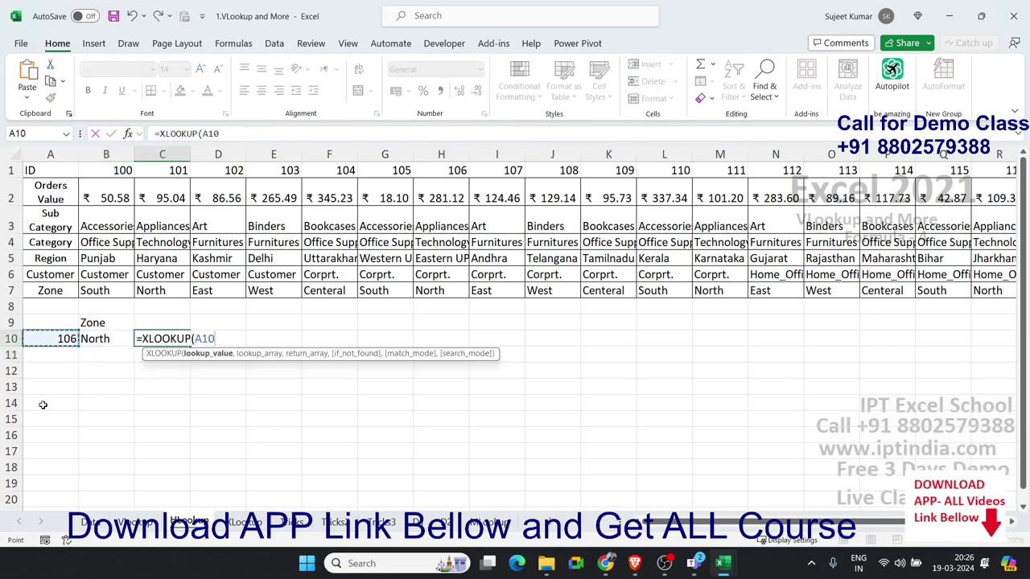
text(,)
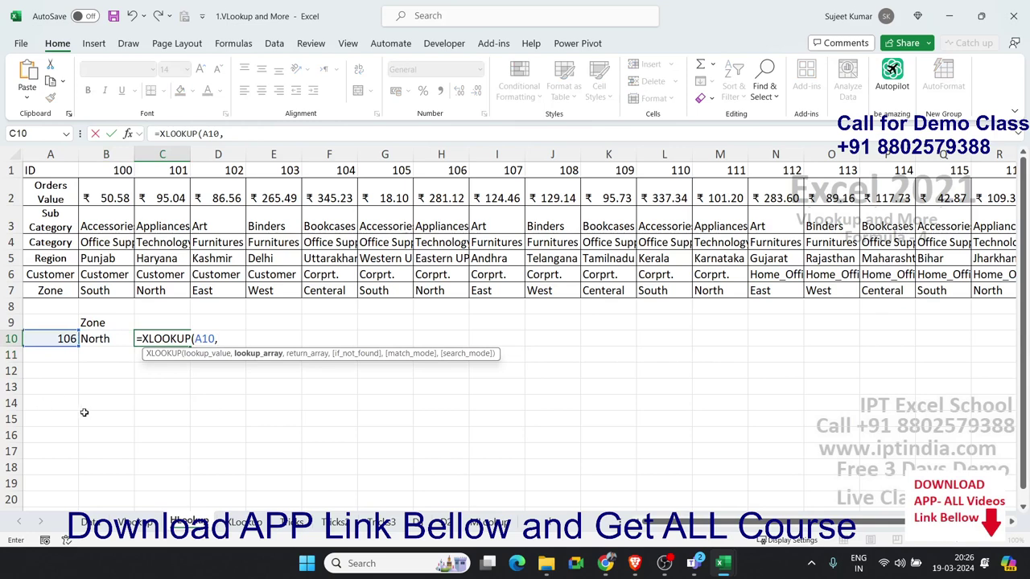
click(8, 171)
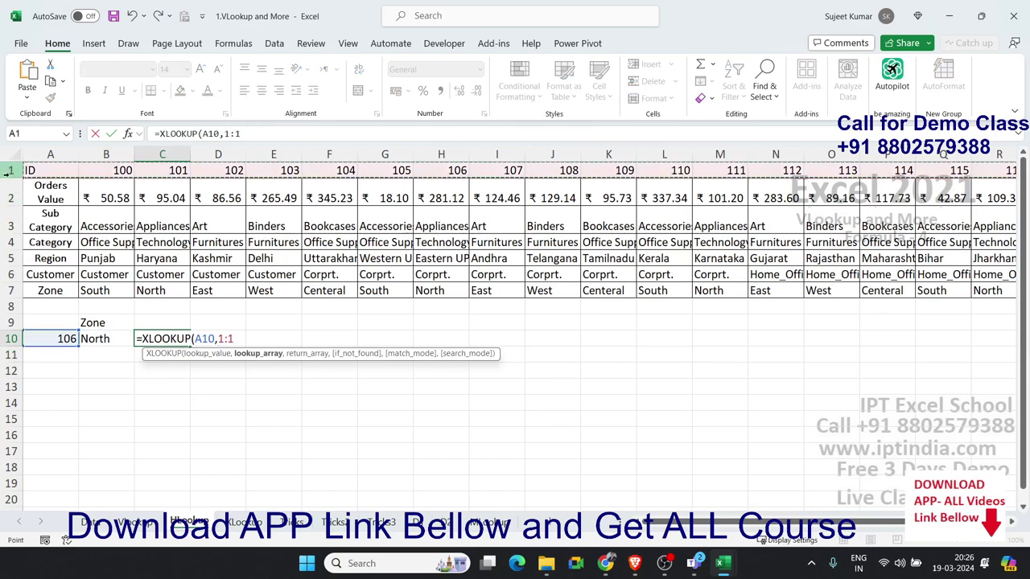
text(,)
click(8, 290)
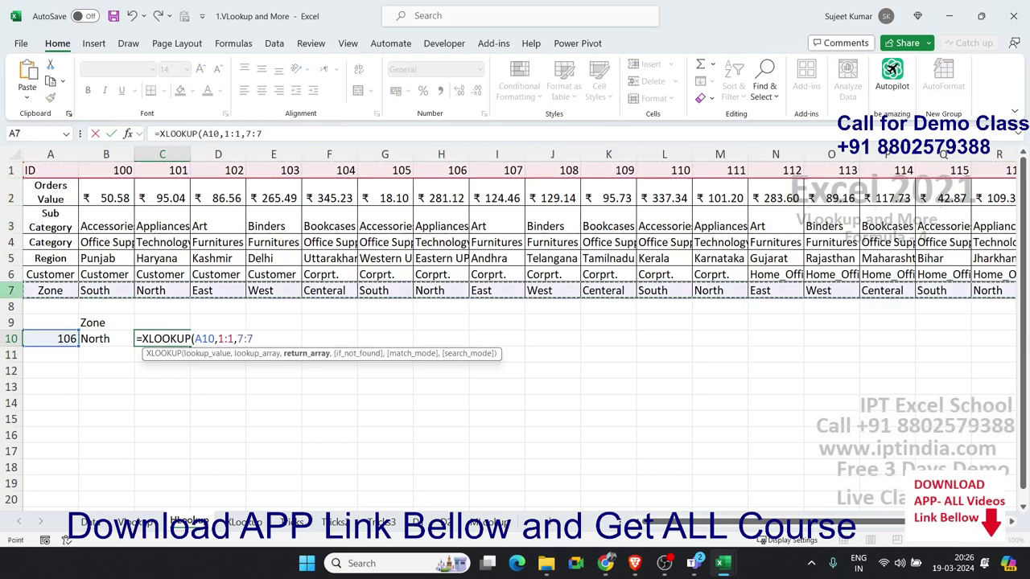
key(ctrl+Return)
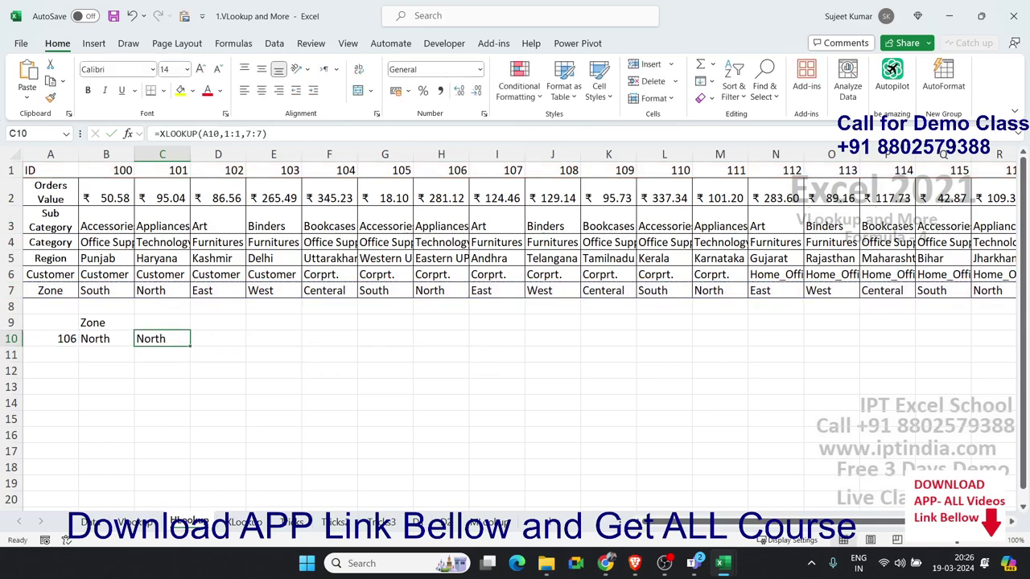
On the next lookup sheet, clear the old results in C16:D16 and B20
click(240, 525)
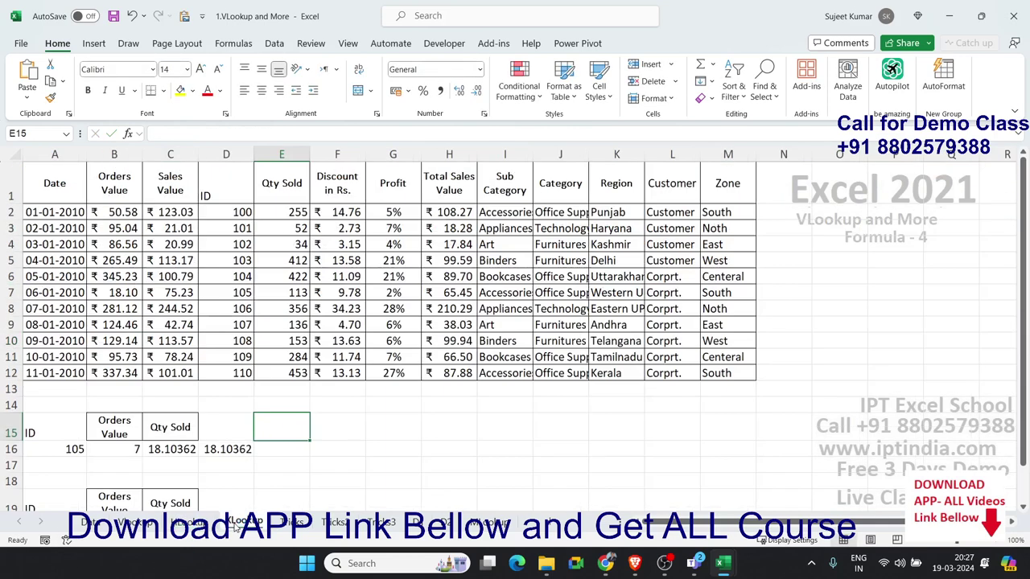
scroll(116, 174, down, 1)
scroll(160, 193, up, 1)
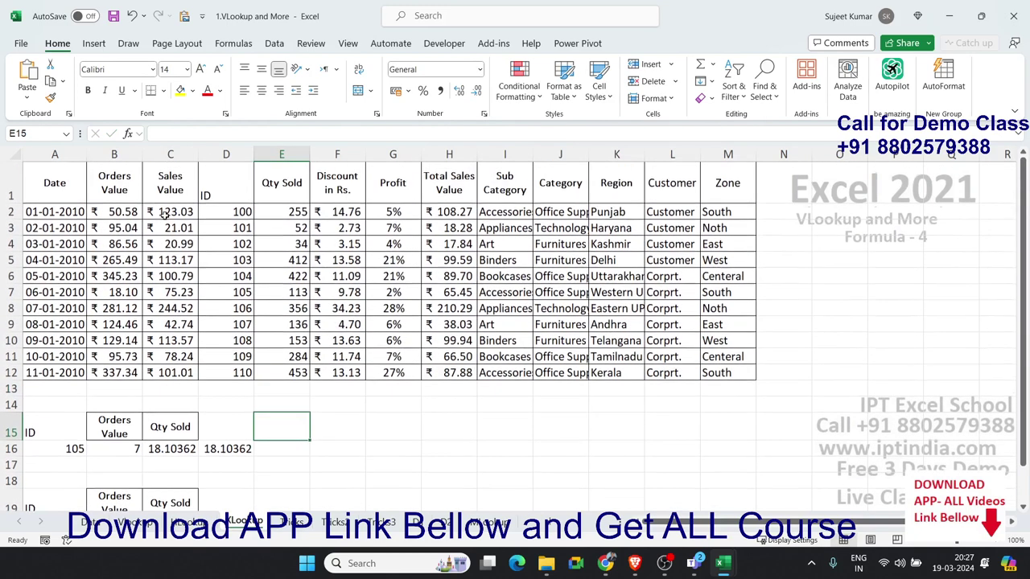
drag(221, 197, 237, 367)
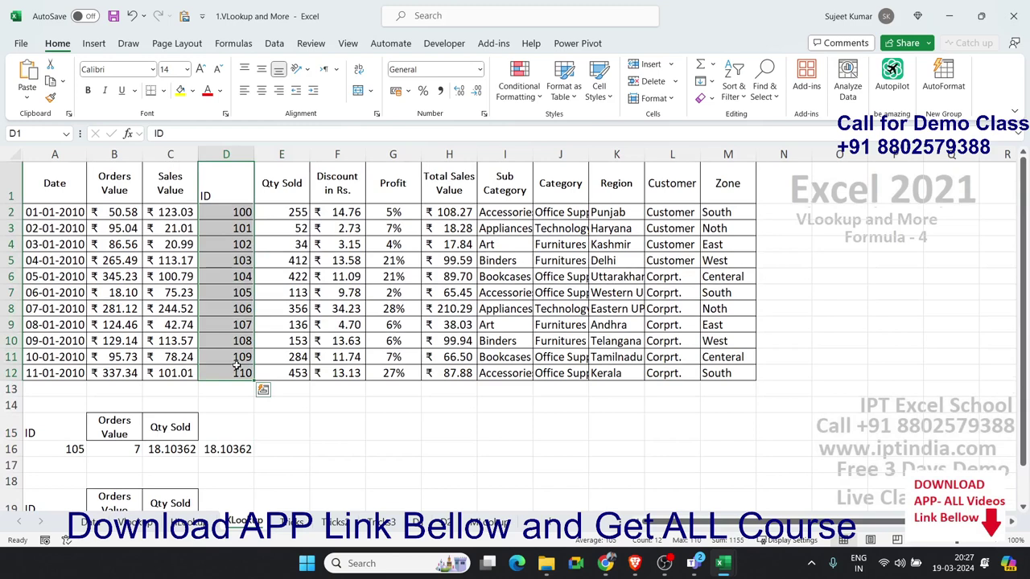
click(236, 191)
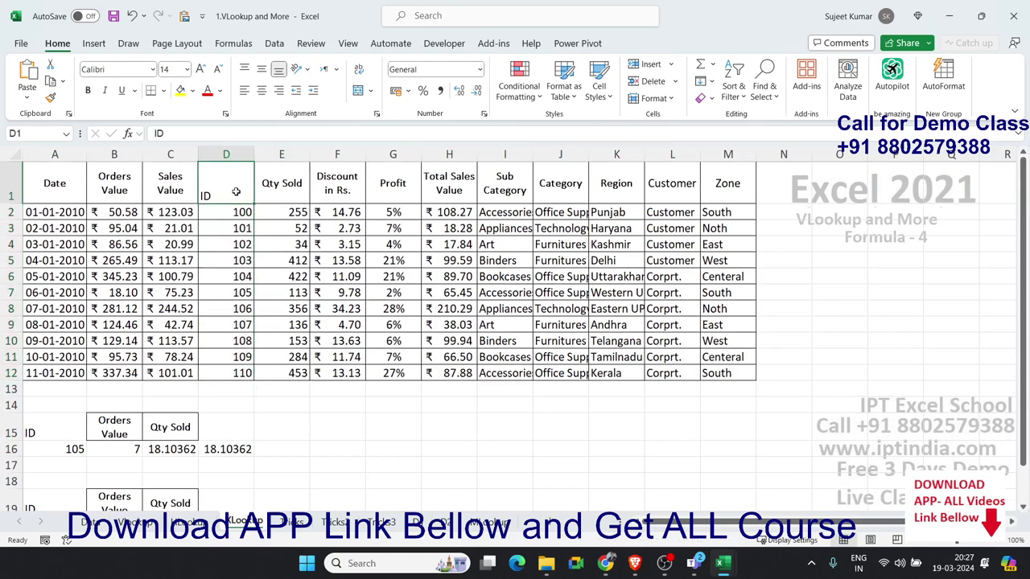
mouse_move(235, 191)
mouse_down()
mouse_move(750, 371)
mouse_move(36, 372)
mouse_up()
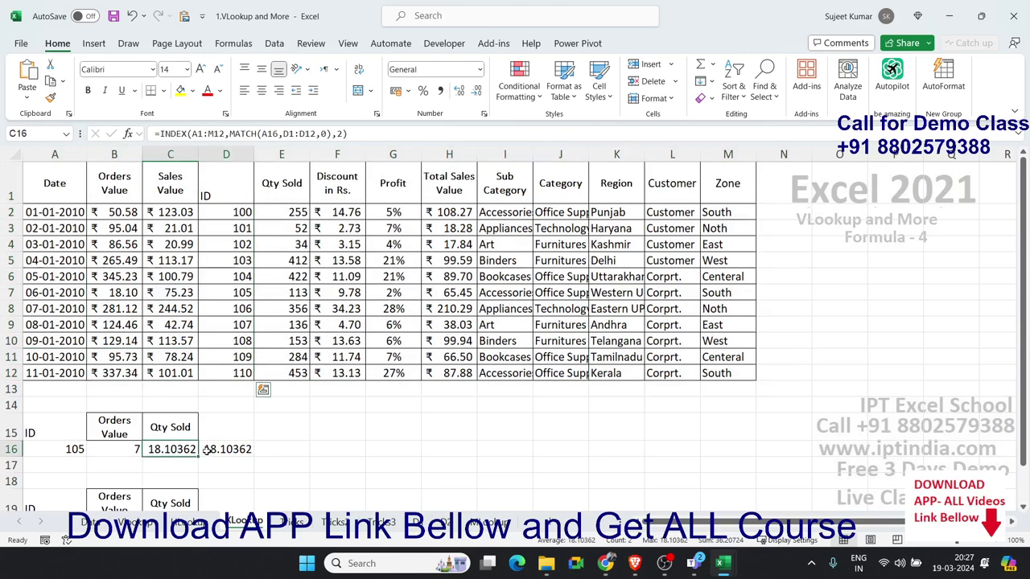
drag(165, 450, 223, 447)
key(Delete)
key(Down)
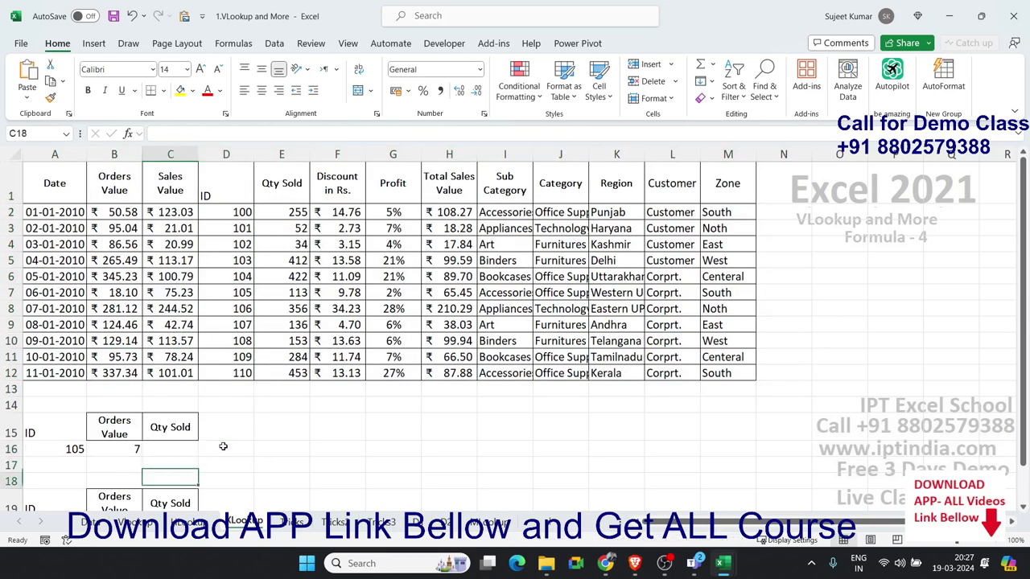
key(Down)
key(Down)
key(Down)
key(Left)
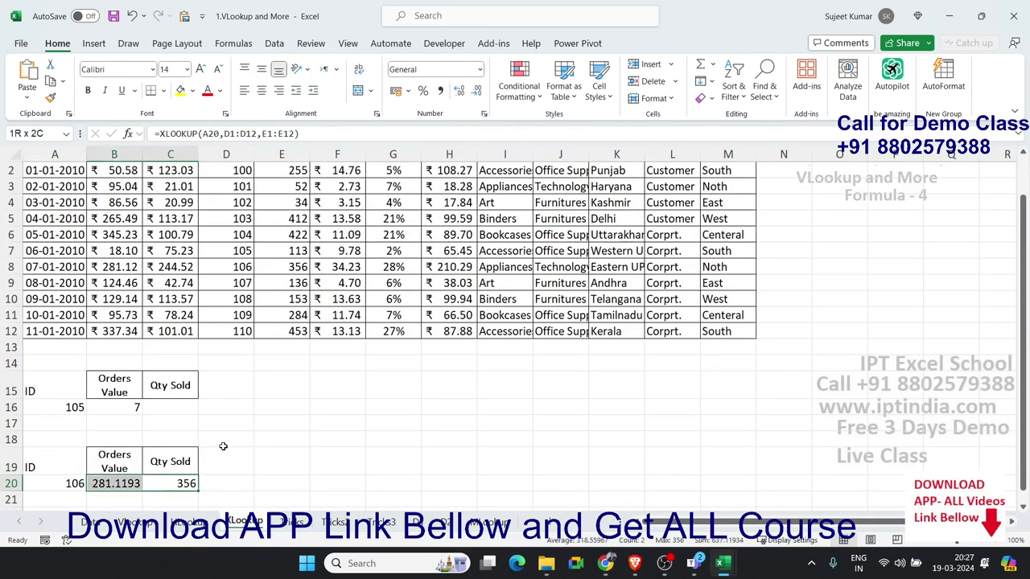
key(Delete)
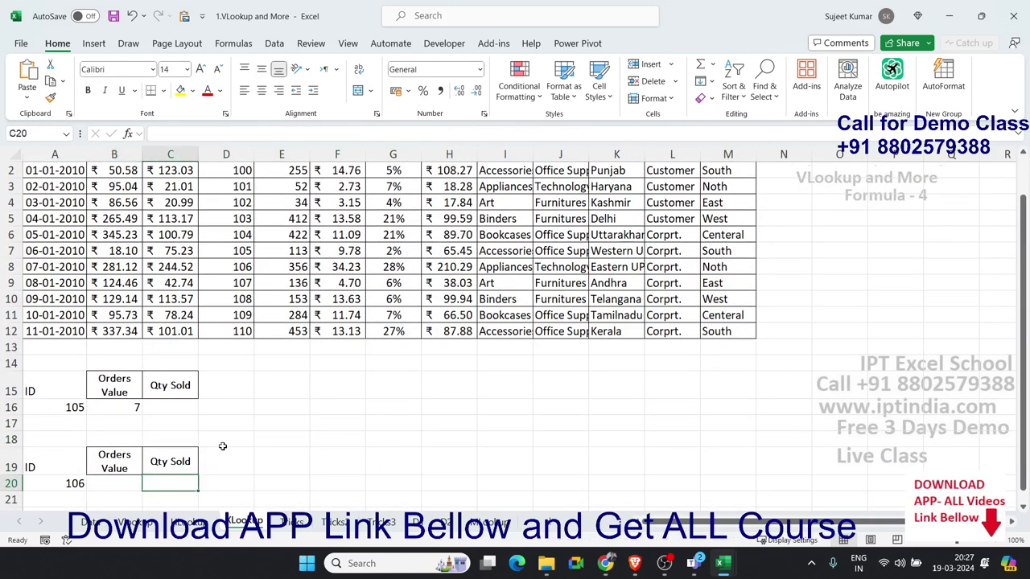
Enter =XLOOKUP(A20,D1:D12,B1:B12) in B20, returning Orders Value 281.1193
text(=xl)
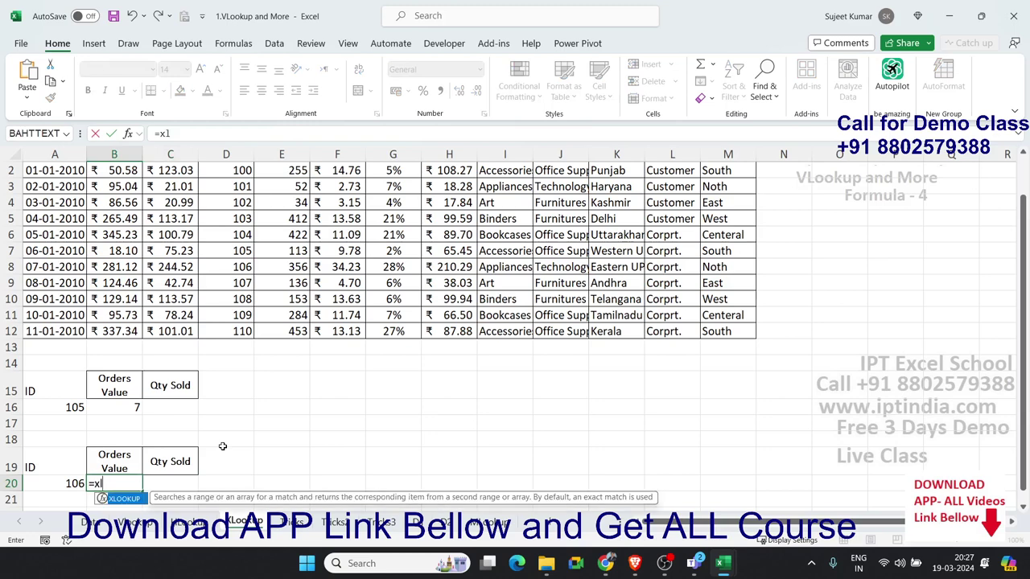
key(Tab)
key(Left)
text(,)
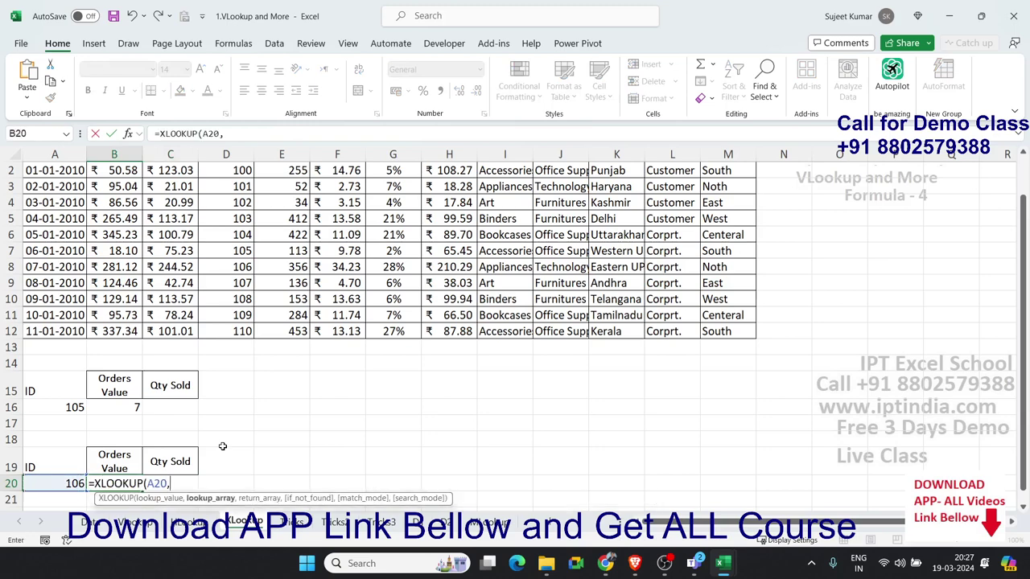
scroll(222, 445, up, 1)
click(234, 370)
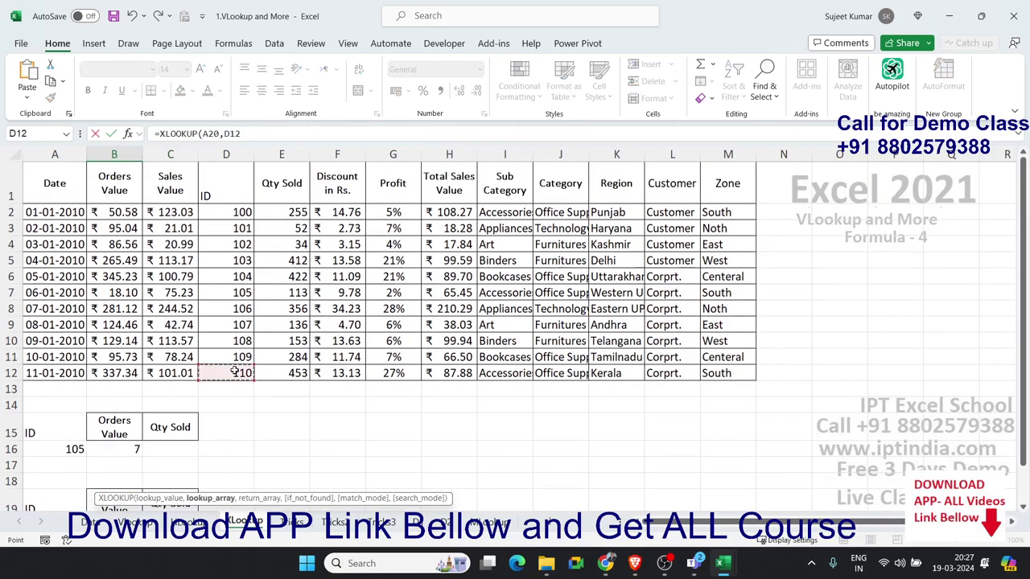
drag(234, 371, 202, 184)
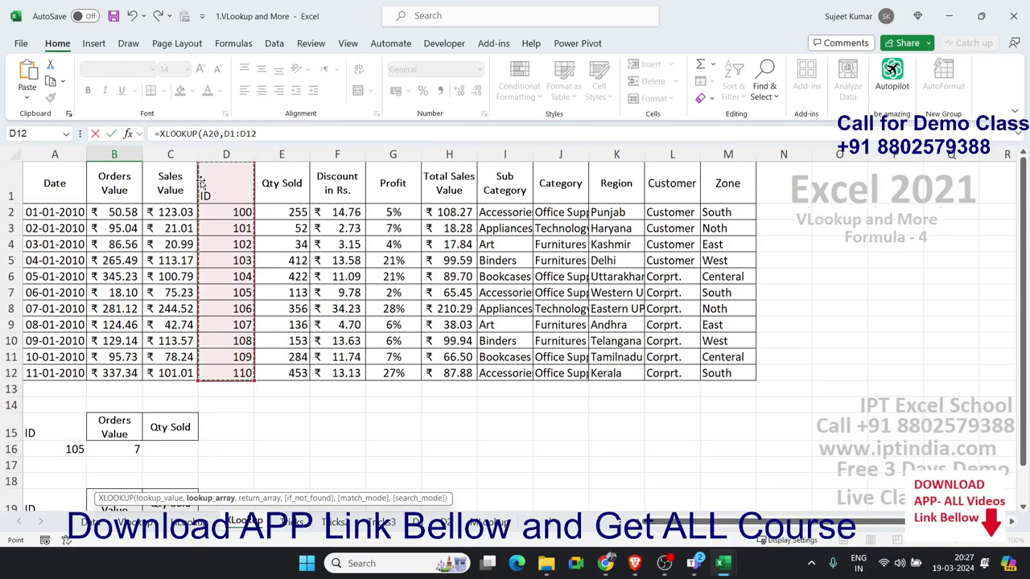
text(,)
drag(118, 375, 113, 184)
key(Return)
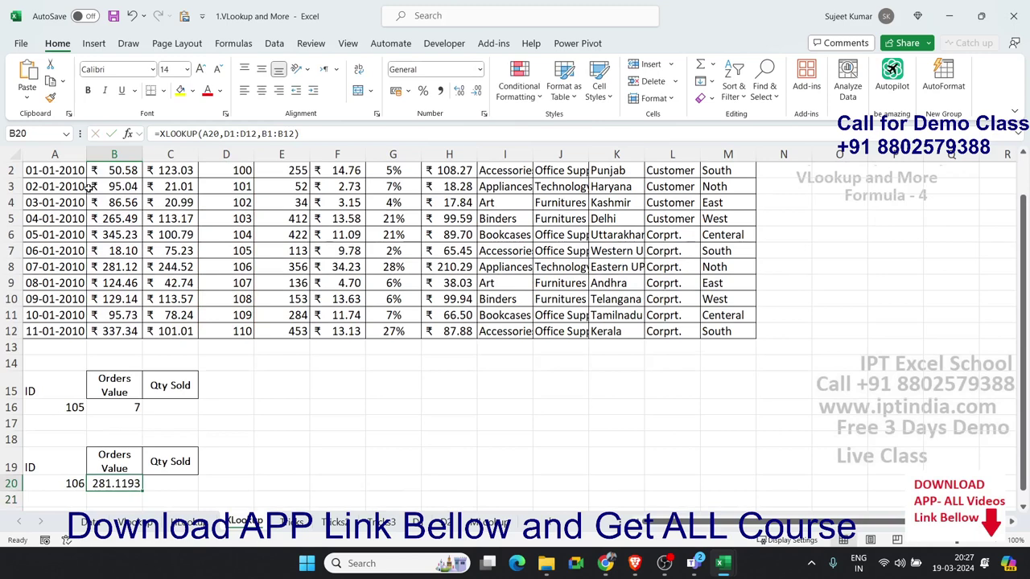
key(Up)
key(Up)
key(Up)
key(Up)
key(Up)
key(Right)
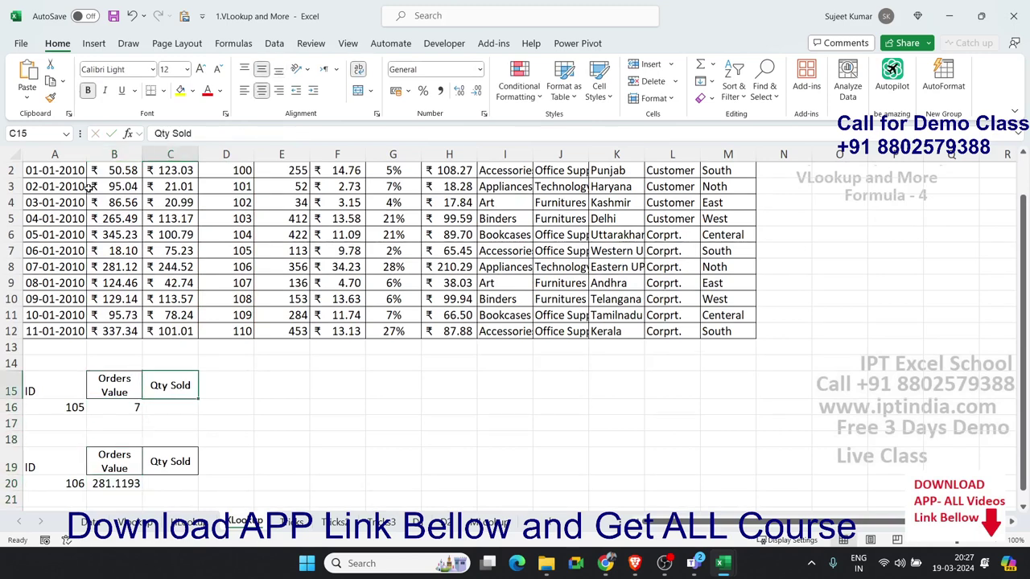
Enter =MATCH(A16,D1:D12,0) in C16, correcting the lookup value to A16
key(Down)
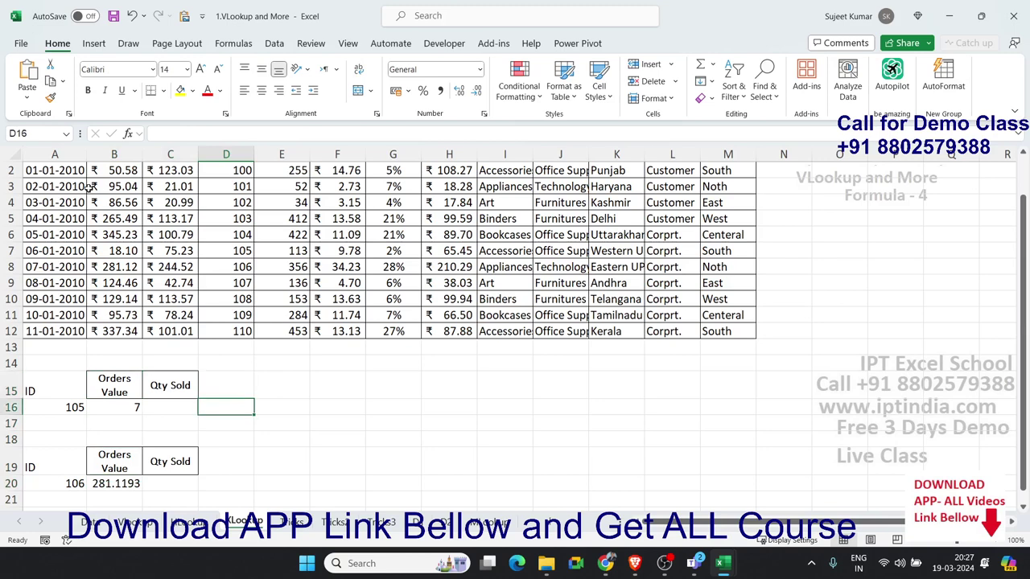
text(=)
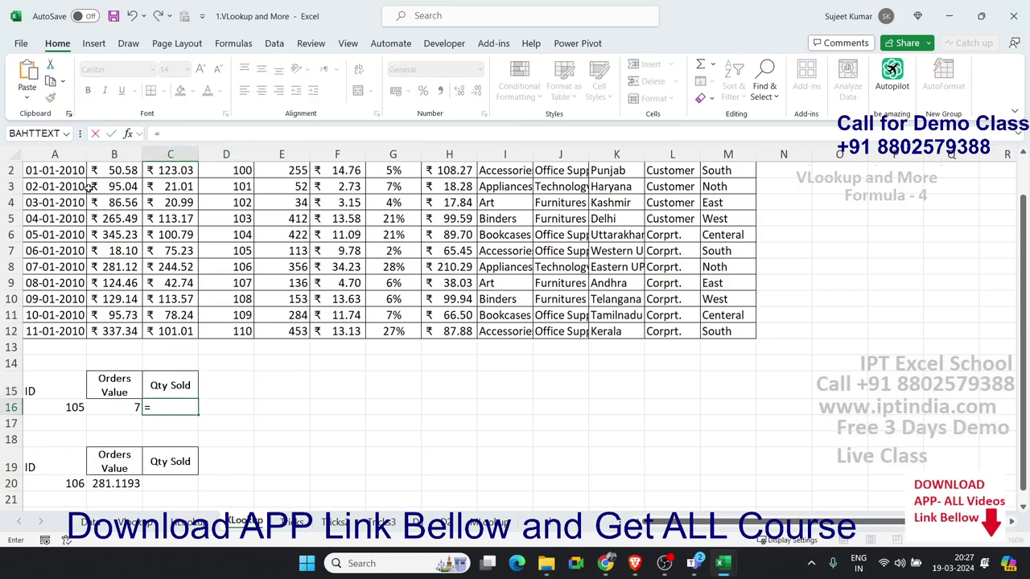
text(ma)
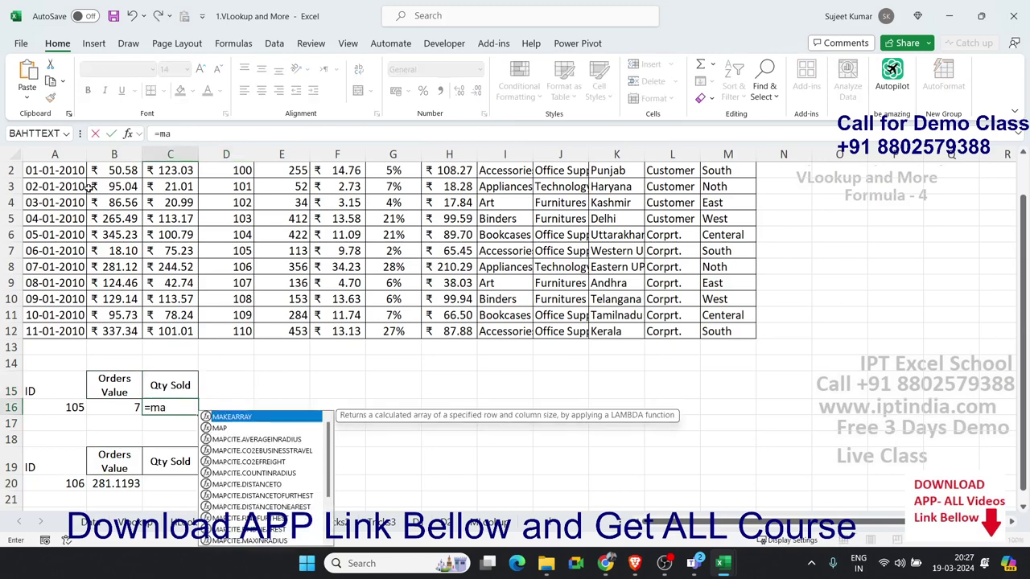
text(t)
key(Tab)
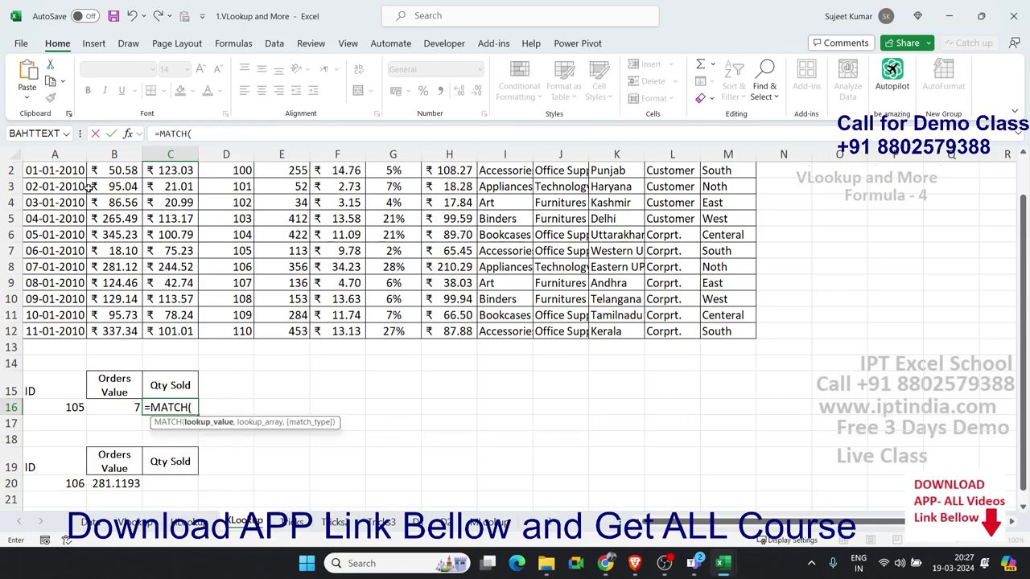
key(Left)
text(,)
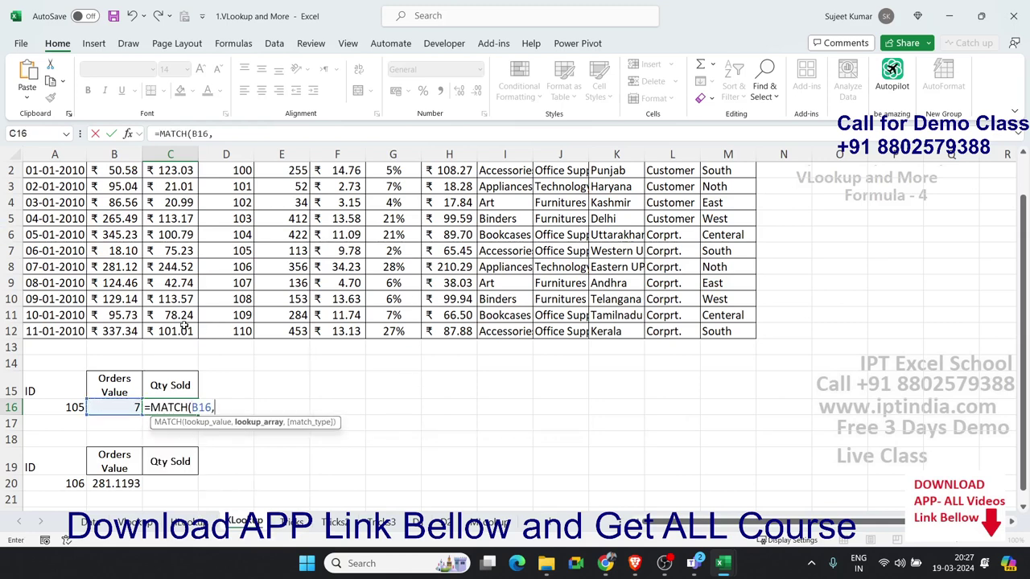
scroll(184, 324, up, 1)
mouse_move(231, 374)
mouse_down()
mouse_move(186, 173)
mouse_move(205, 195)
mouse_up()
text(,)
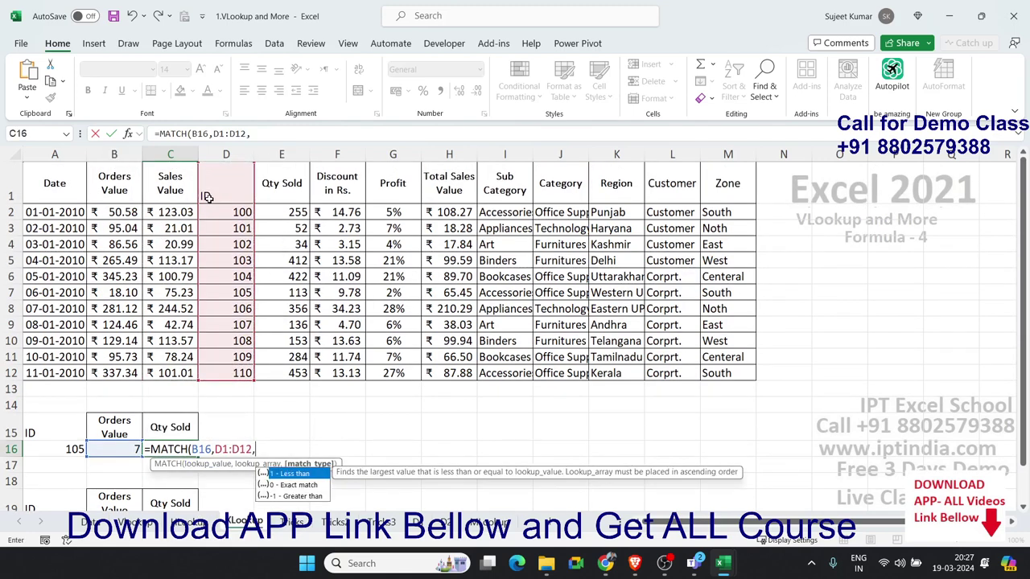
text(0)
key(Return)
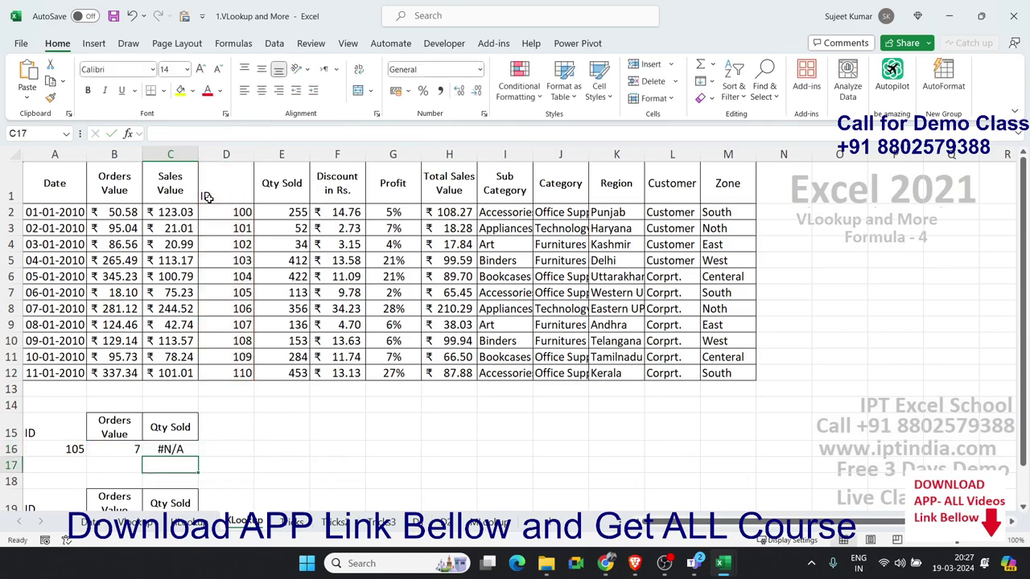
key(Up)
click(215, 134)
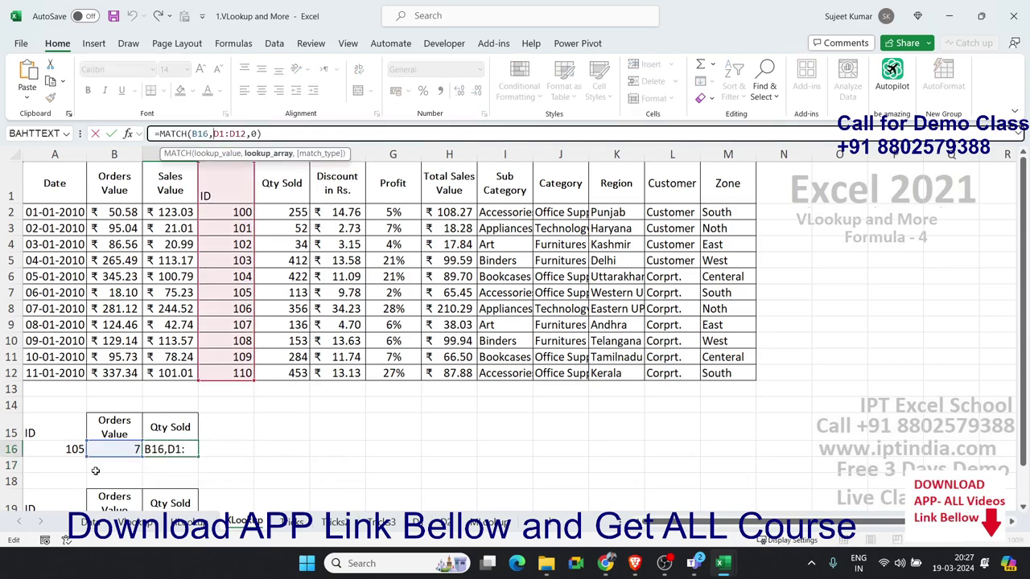
drag(98, 458, 74, 448)
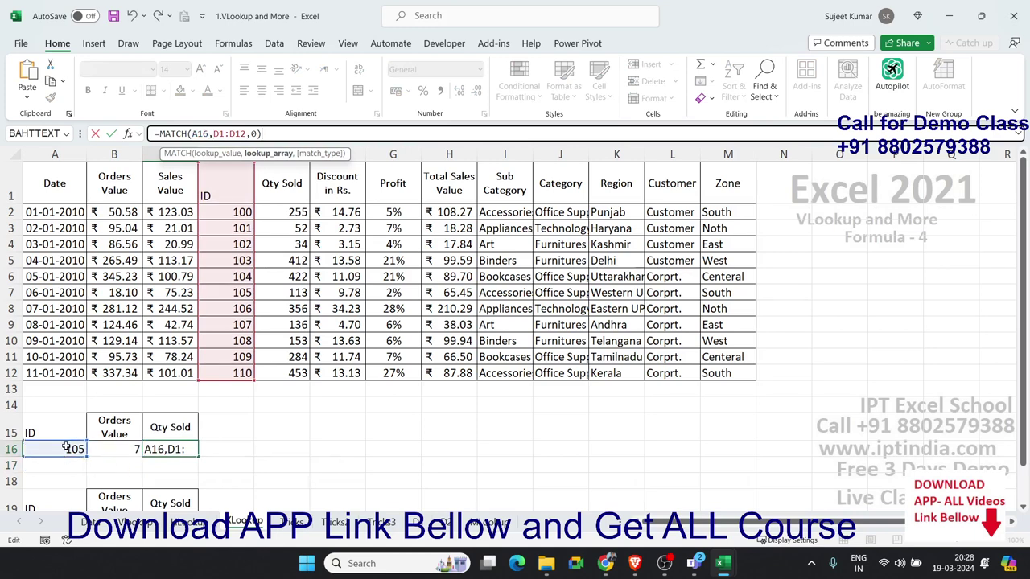
key(Return)
Clear B16 and move the MATCH formula into B16, returning position 7
key(Up)
key(Left)
key(Delete)
key(Right)
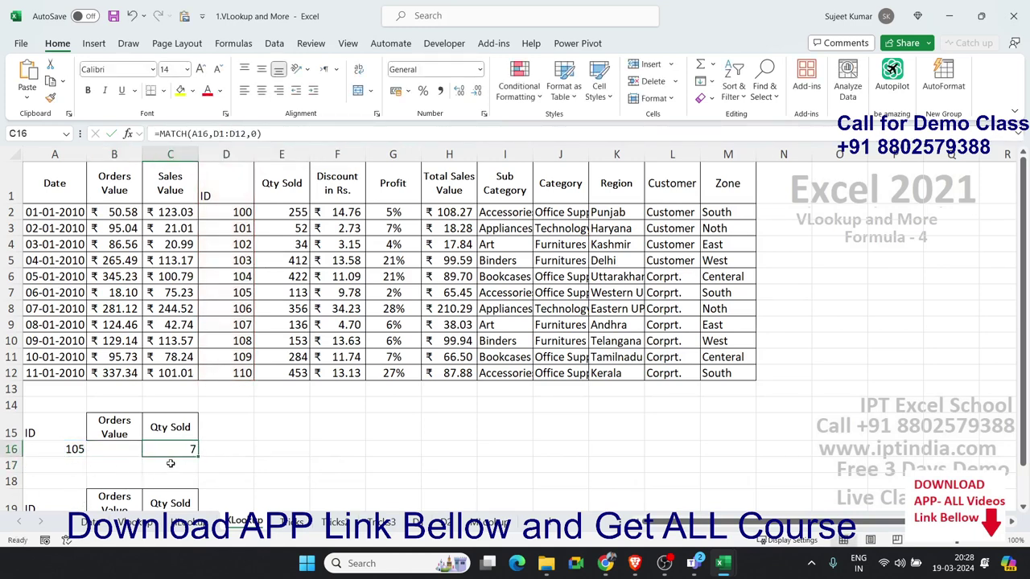
drag(171, 457, 118, 451)
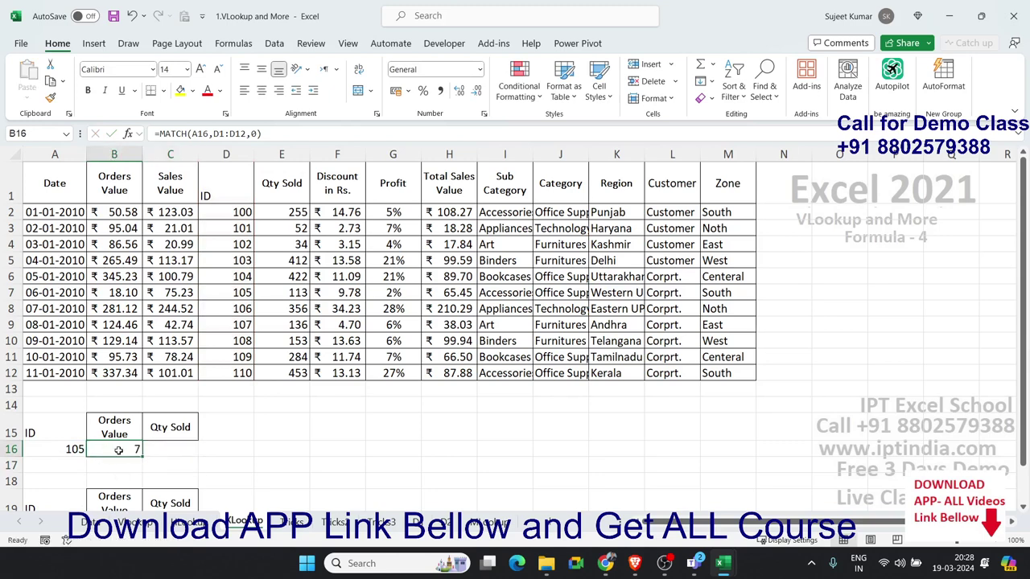
double_click(119, 450)
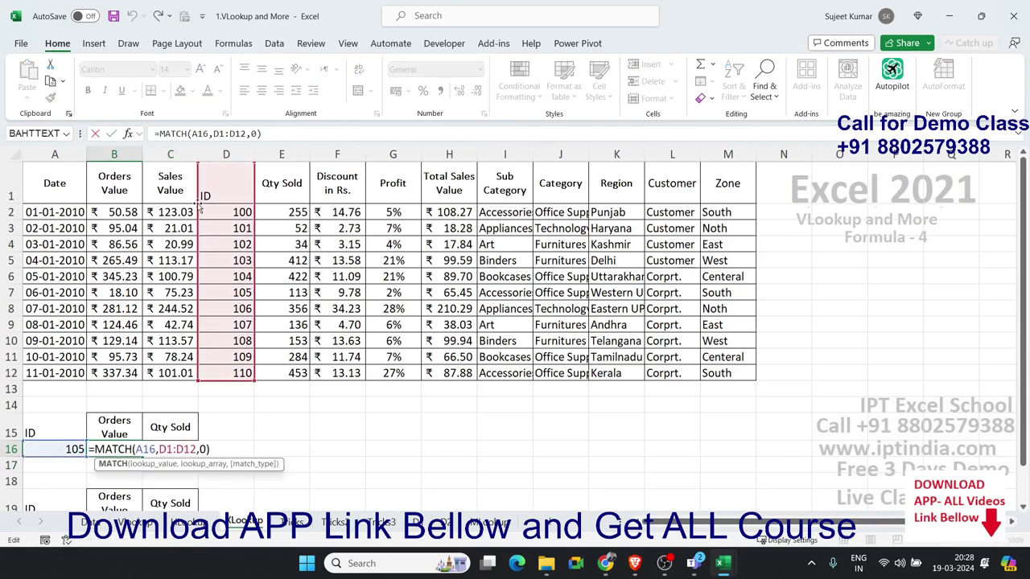
key(Return)
key(Up)
key(Up)
key(Right)
key(Down)
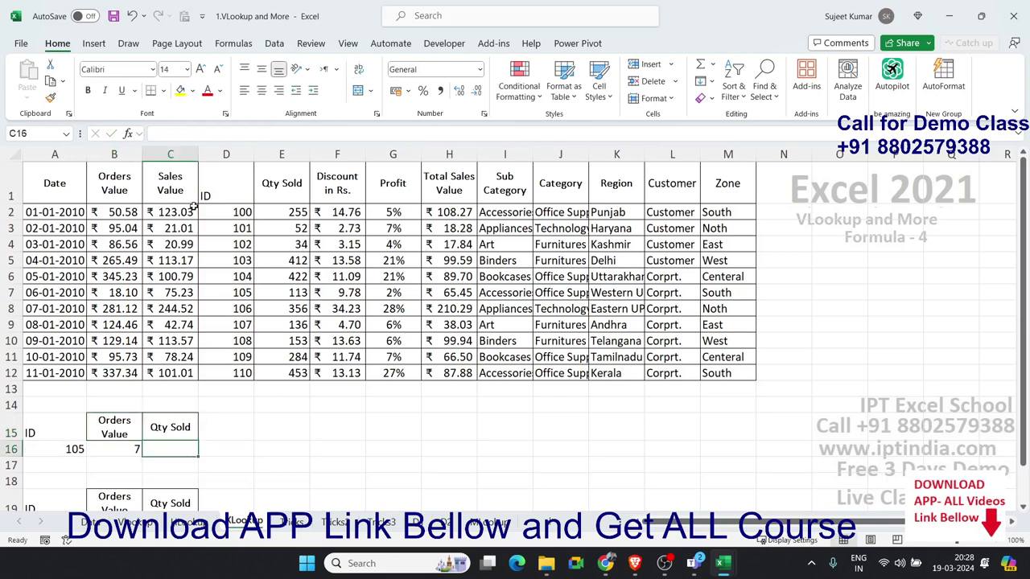
Enter =INDEX(A1:M12,B16,2) in C16, using B16's match position as the row
text(=ind)
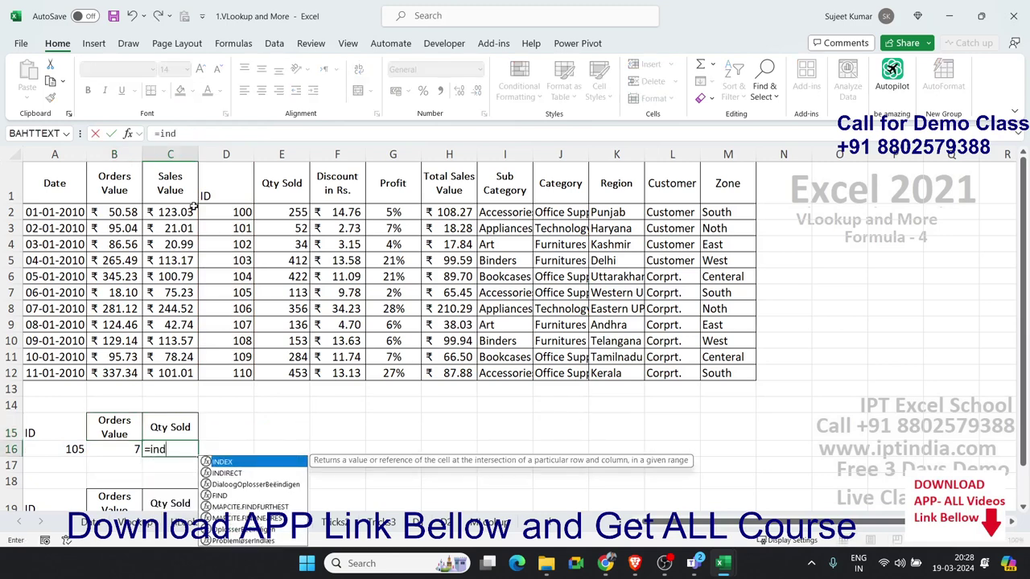
key(Tab)
mouse_move(54, 178)
mouse_down()
mouse_move(781, 307)
mouse_move(702, 356)
mouse_up()
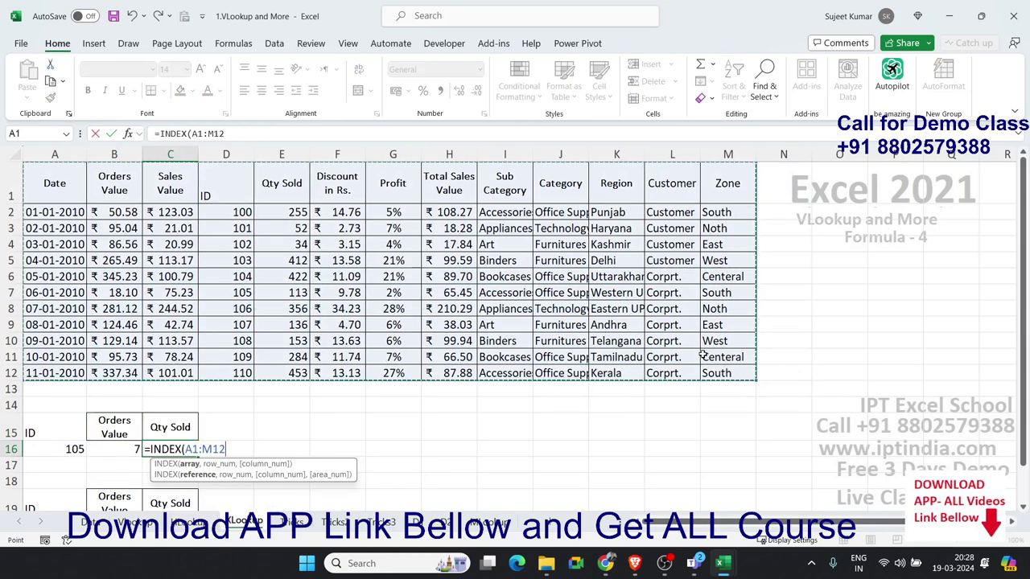
text(,)
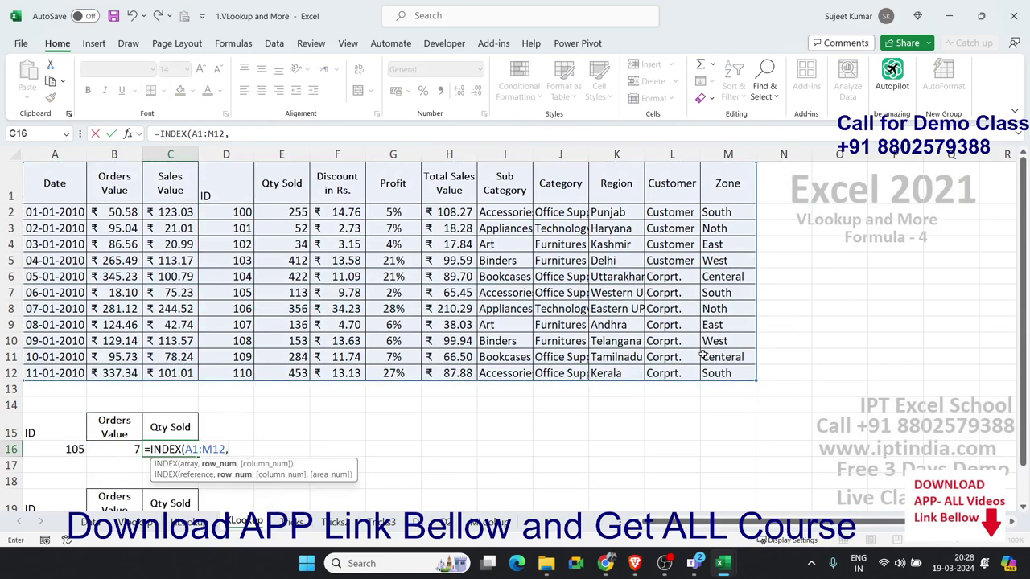
click(127, 452)
text(,)
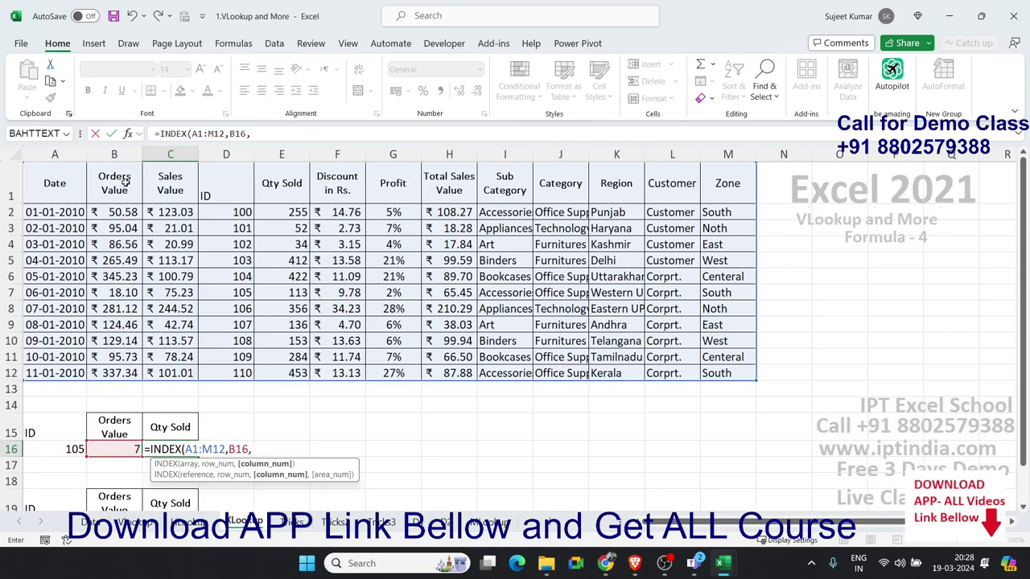
text(2)
key(Return)
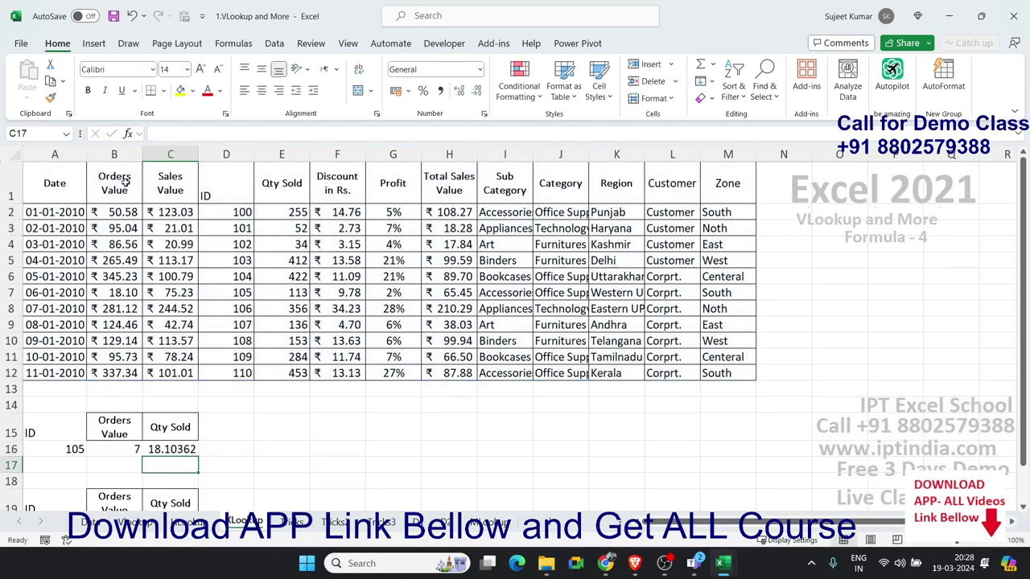
key(Up)
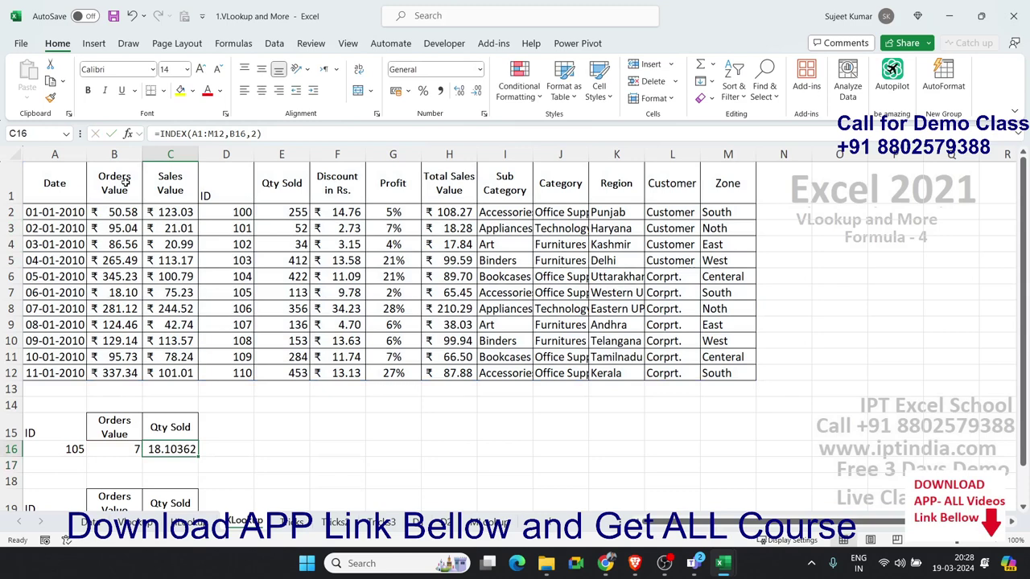
Replace the B16 argument with B16's MATCH expression, giving =INDEX(A1:M12,MATCH(A16,D1:D12,0),2) = 18.10362
double_click(135, 448)
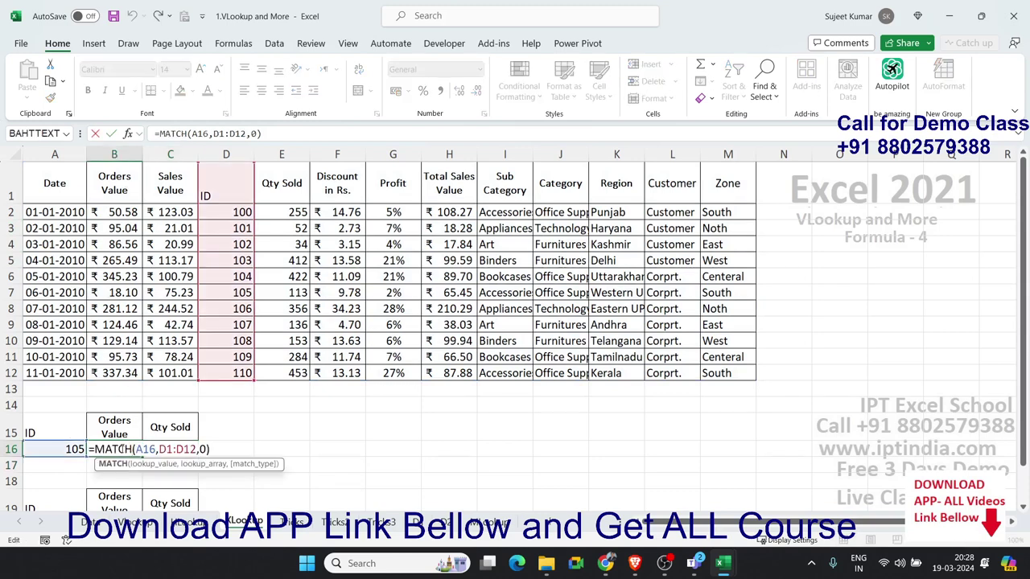
drag(91, 449, 309, 447)
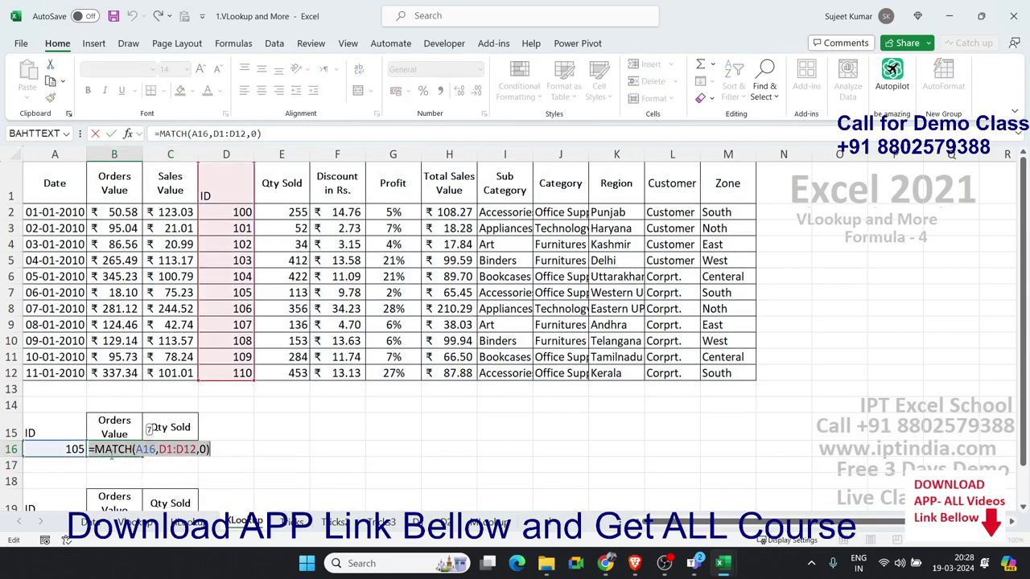
click(91, 449)
drag(94, 449, 292, 448)
key(ctrl+c)
key(Escape)
double_click(178, 452)
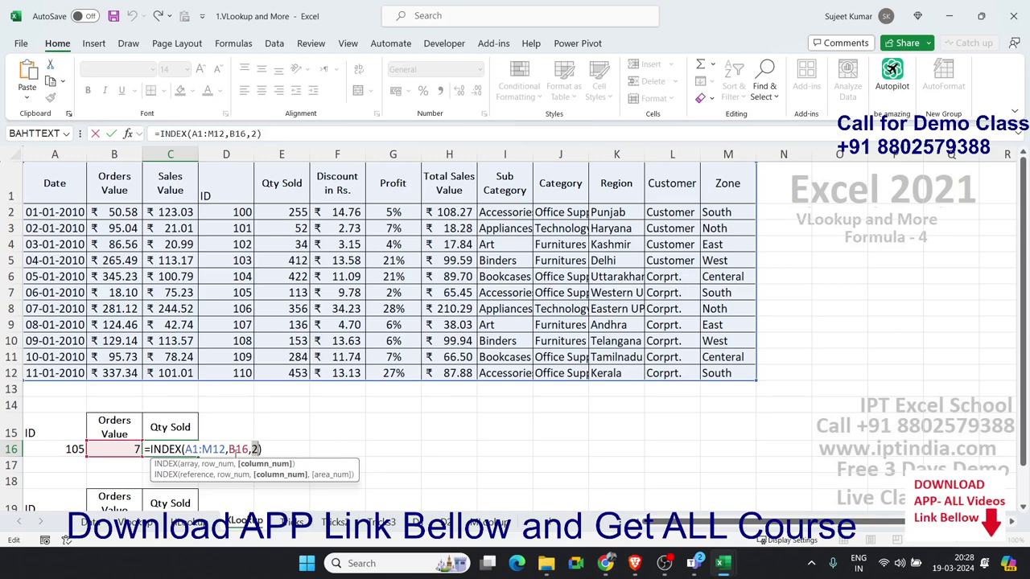
click(241, 449)
double_click(241, 449)
key(ctrl+v)
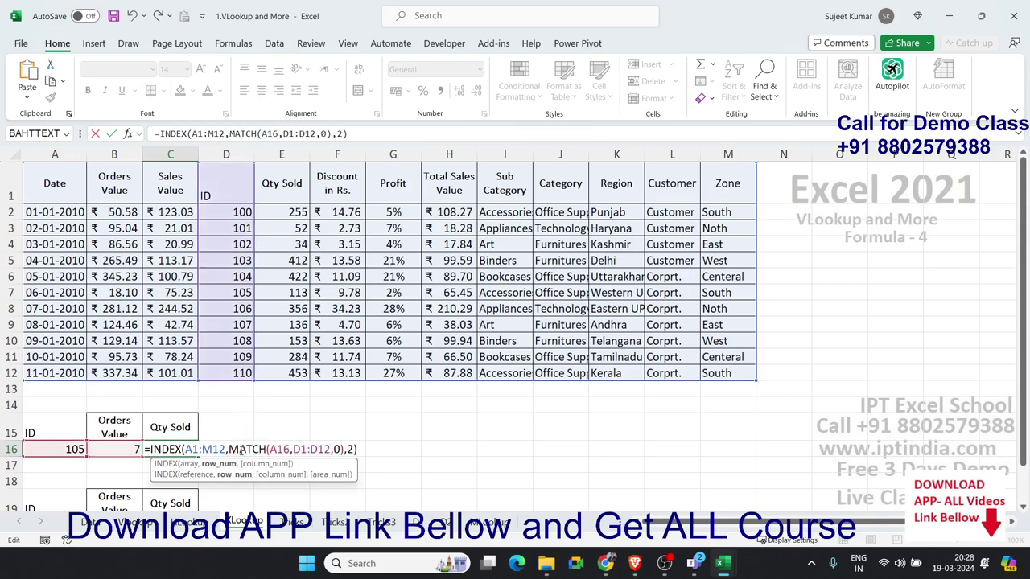
key(Return)
key(Up)
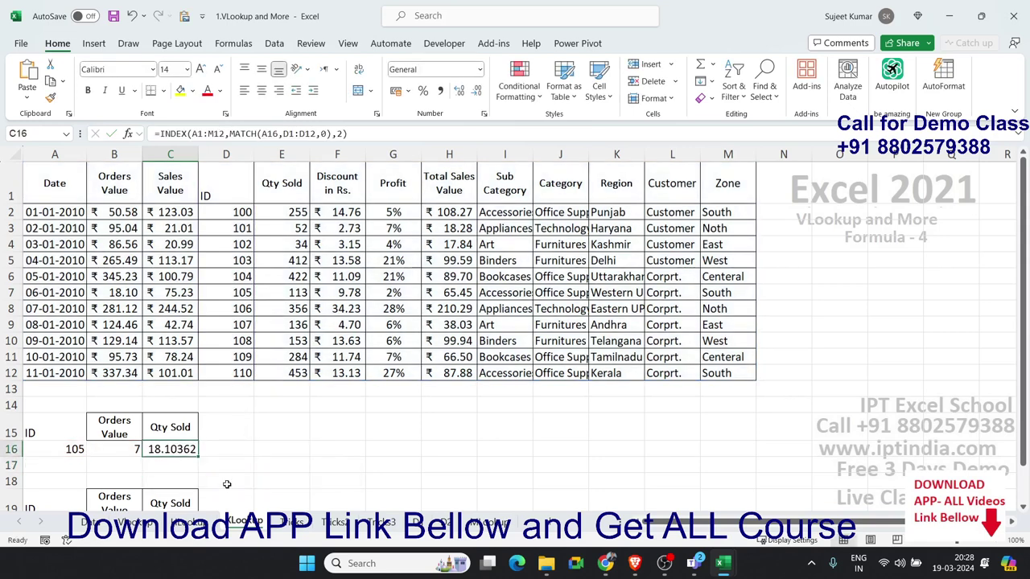
key(Right)
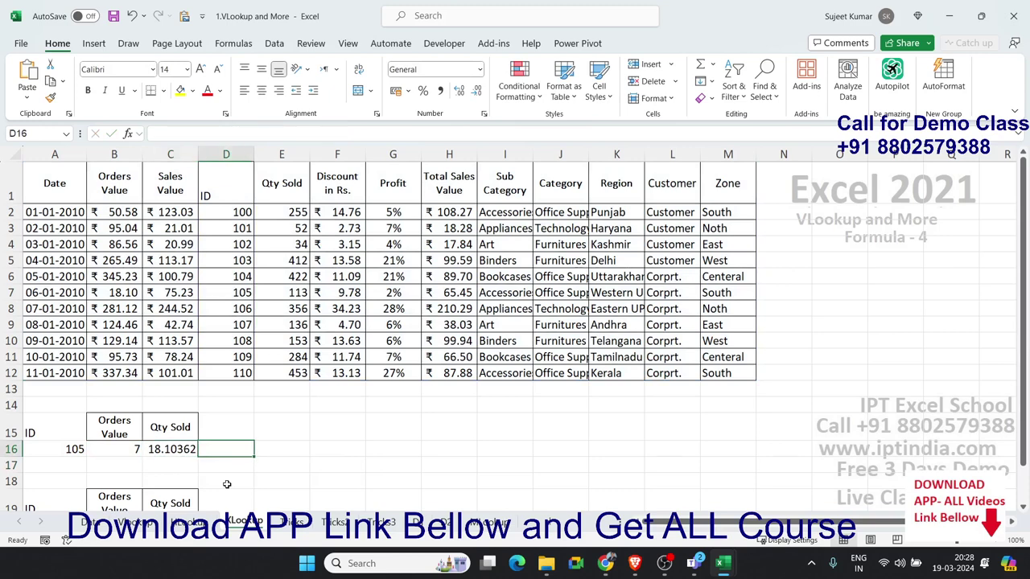
Enter =OFFSET(A1,B16-1,1) in D16, returning 18.10362 for ID 105
text(=offs)
key(Tab)
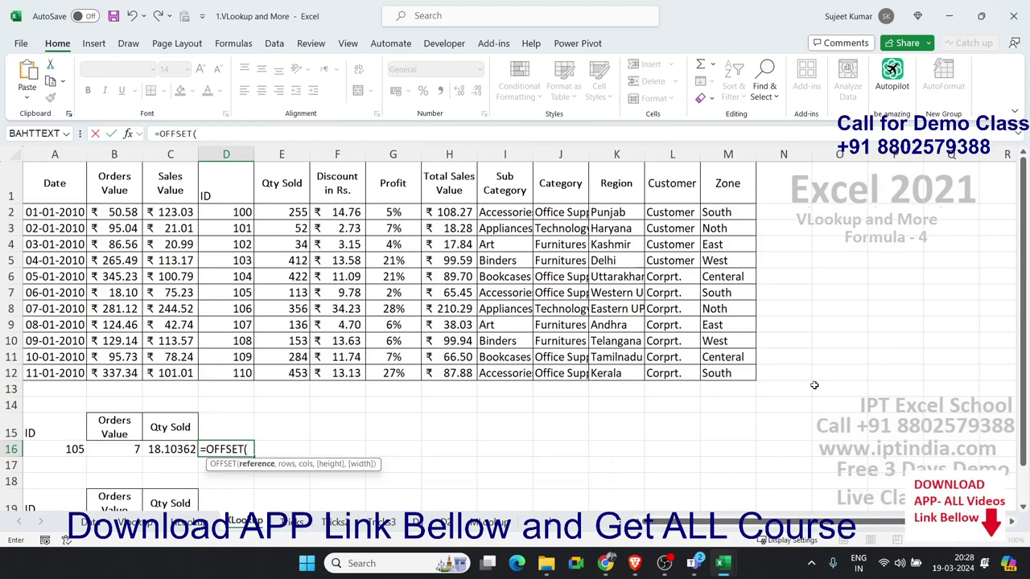
click(51, 182)
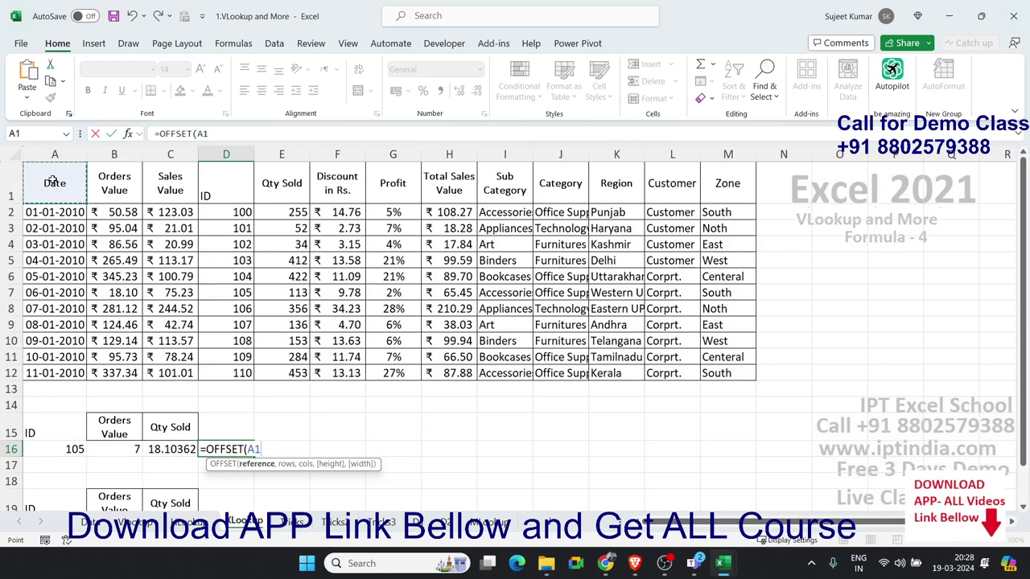
text(,)
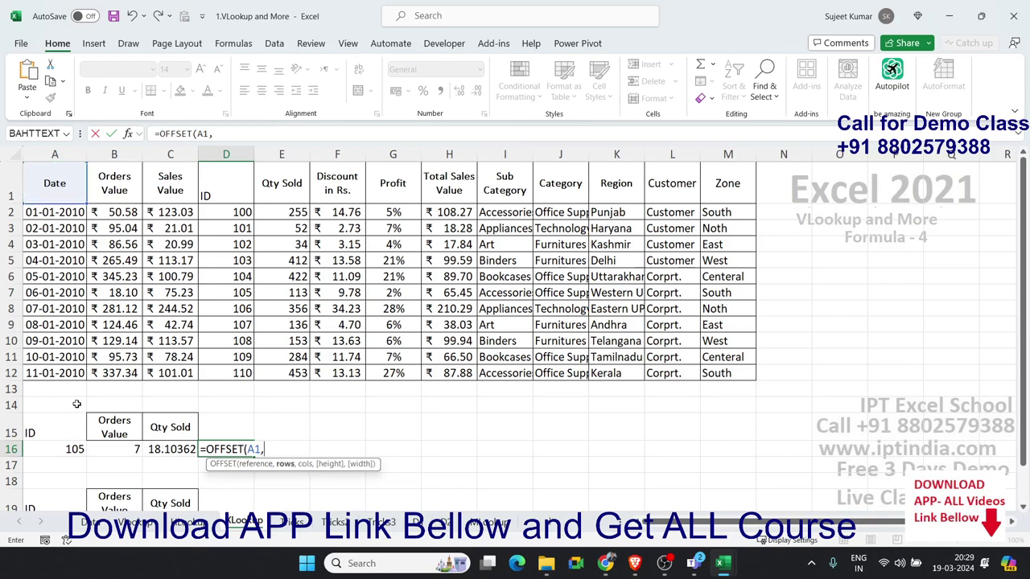
click(103, 450)
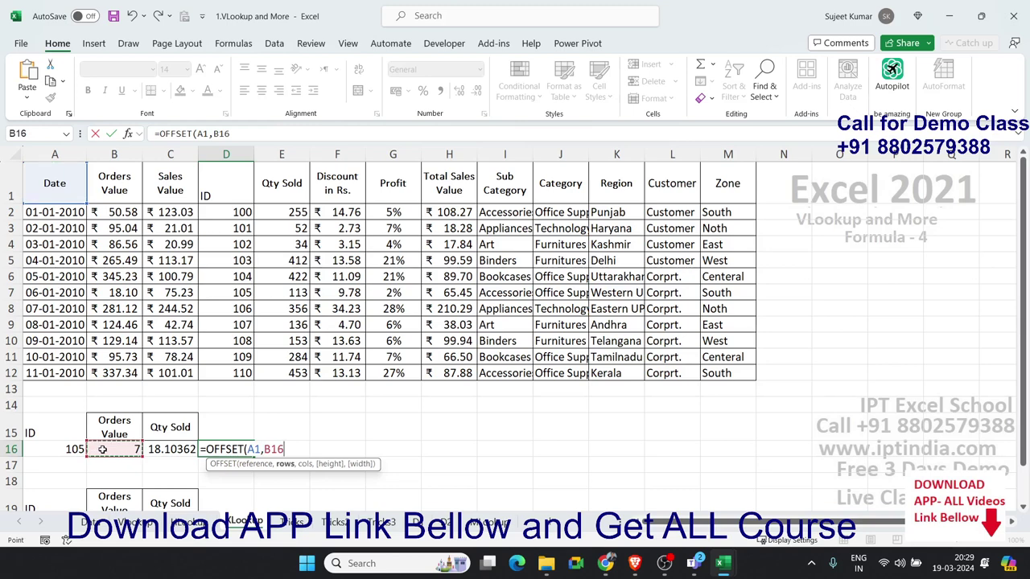
text(-1)
text(,1)
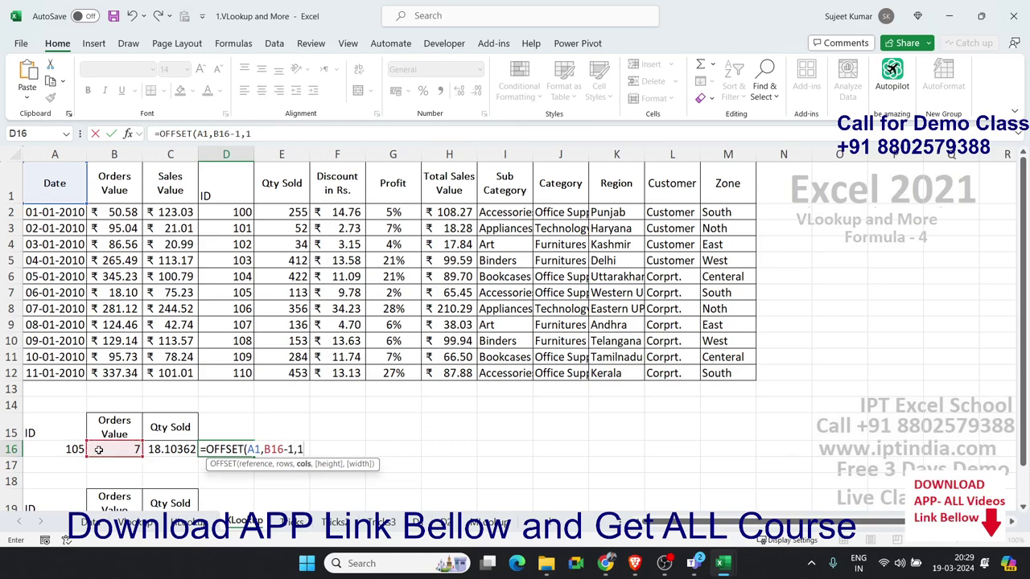
key(Return)
key(Up)
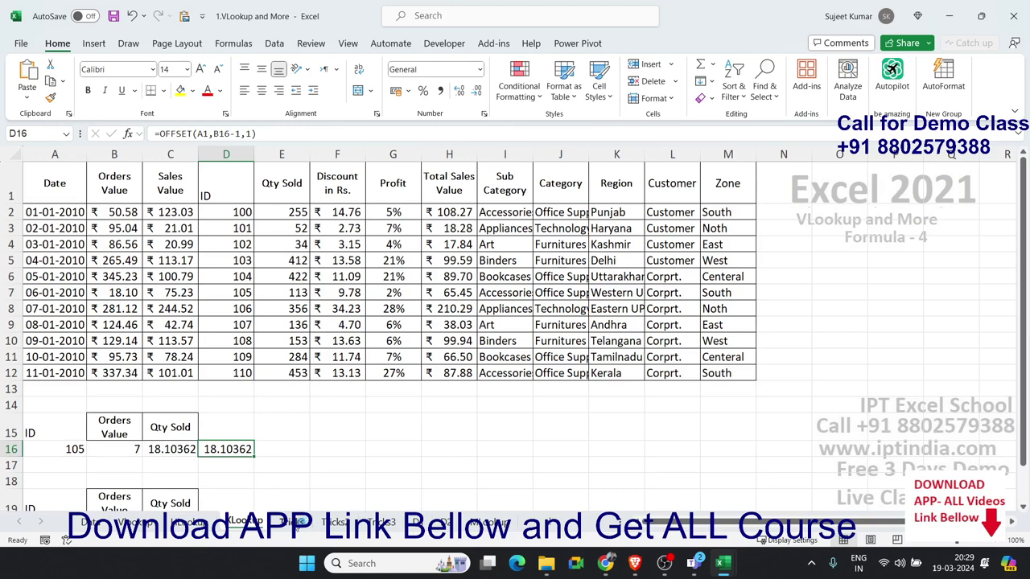
On the Tricks sheet, clear the combined name-city entries in column A
click(294, 524)
click(380, 299)
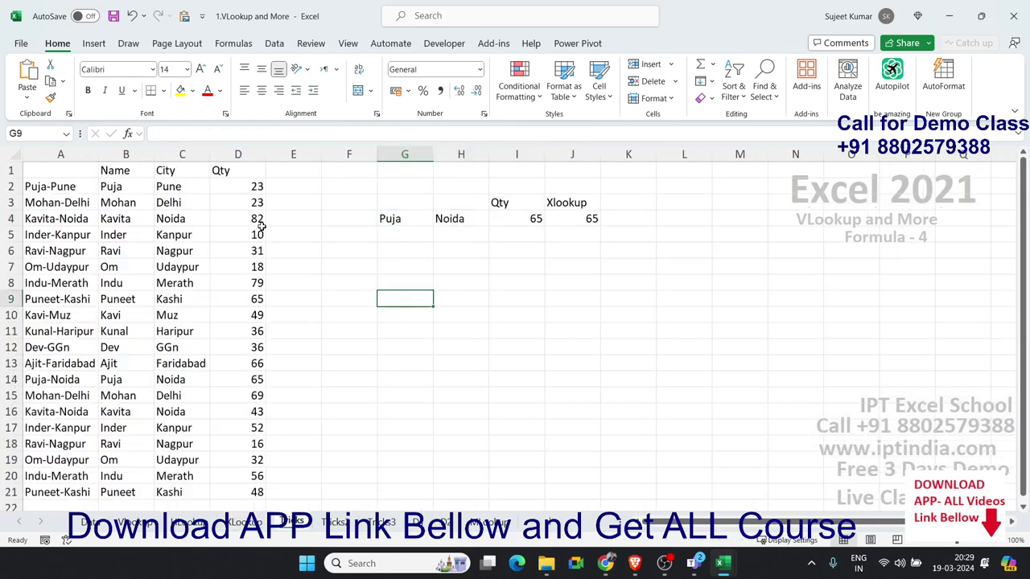
drag(126, 185, 176, 322)
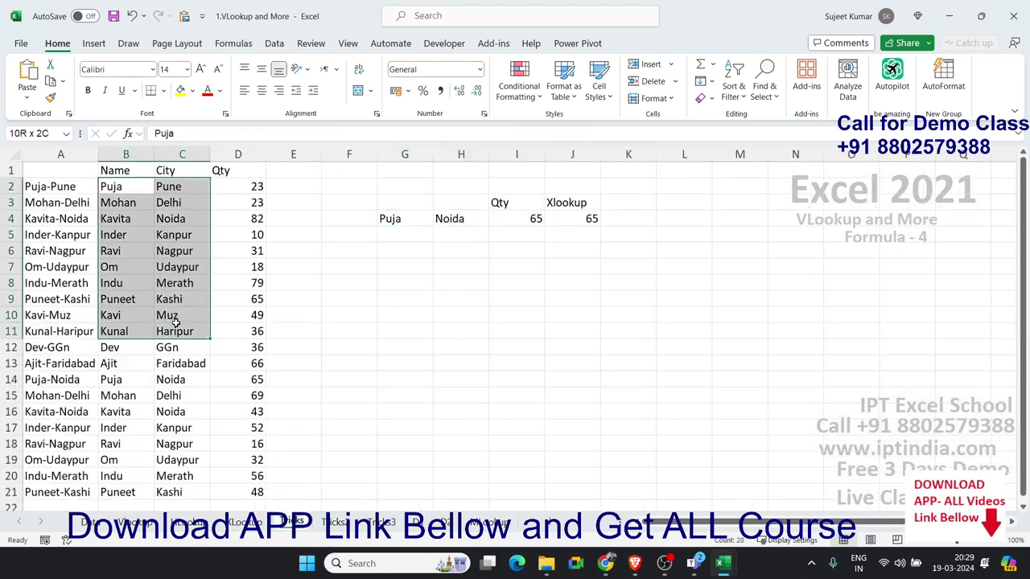
click(32, 155)
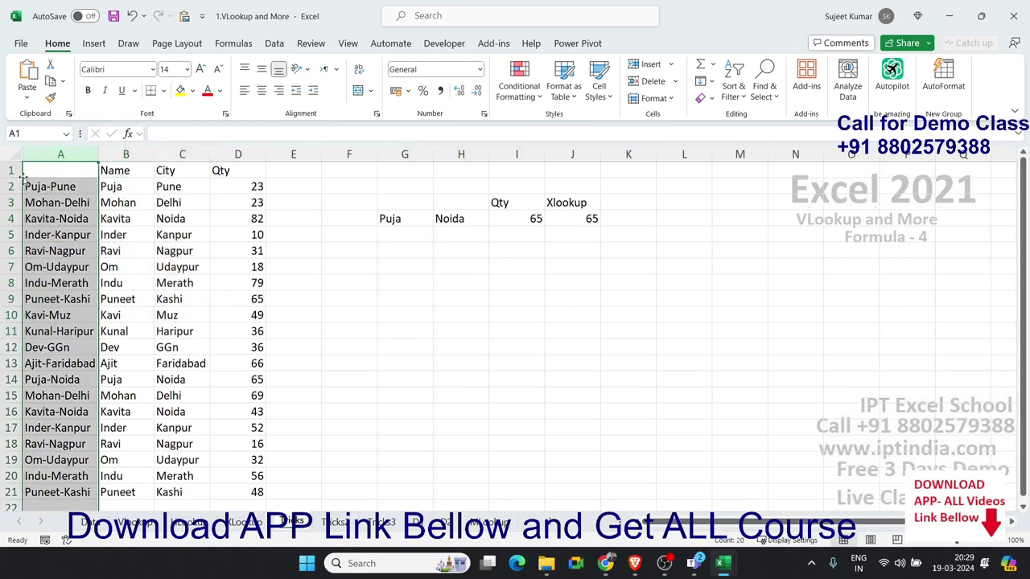
key(Delete)
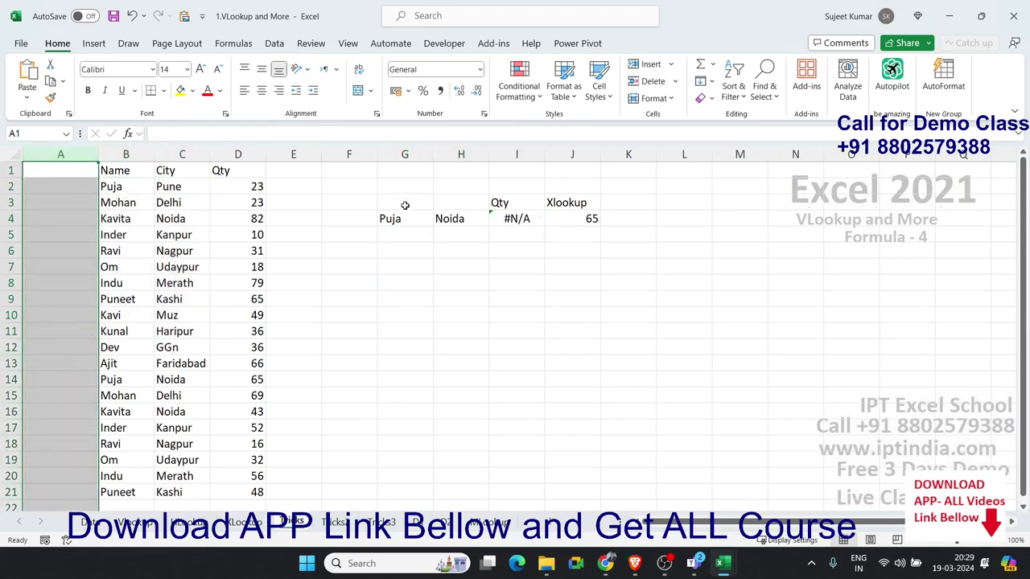
Clear the Qty and Xlookup results in I4 and J4 beside the name/Noida pair
click(515, 218)
key(Delete)
key(Right)
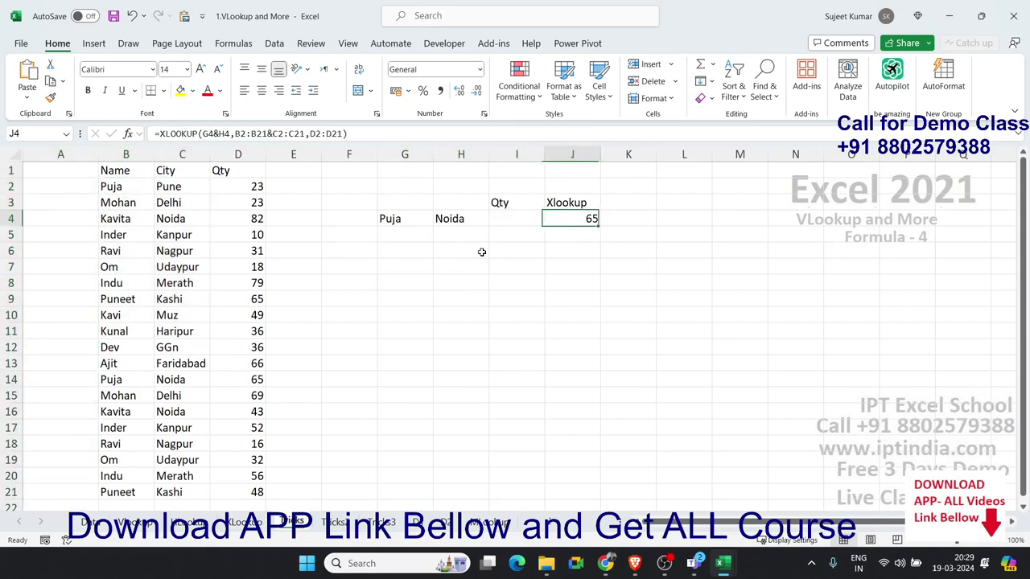
key(Delete)
key(Left)
key(Left)
key(Left)
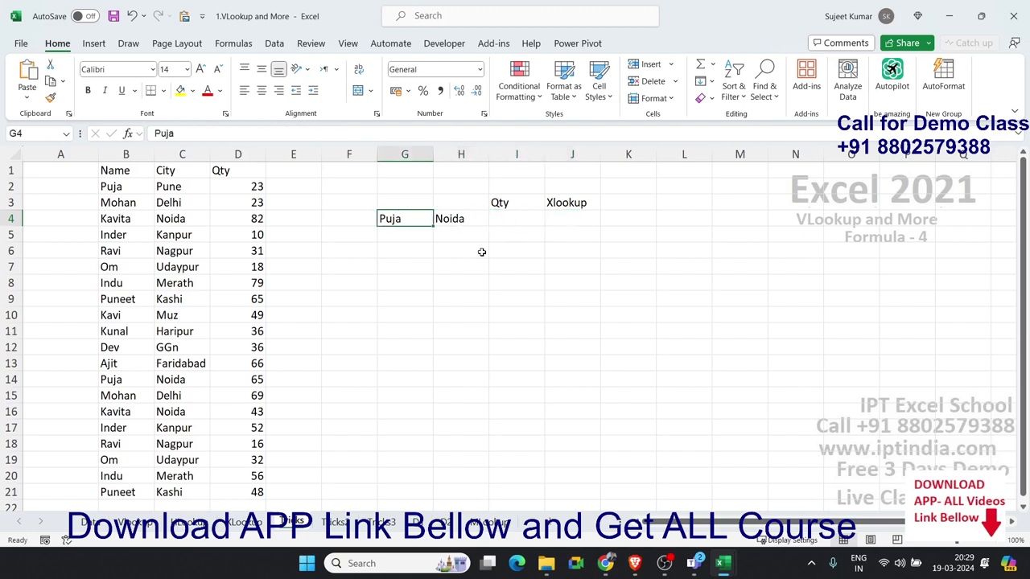
click(473, 219)
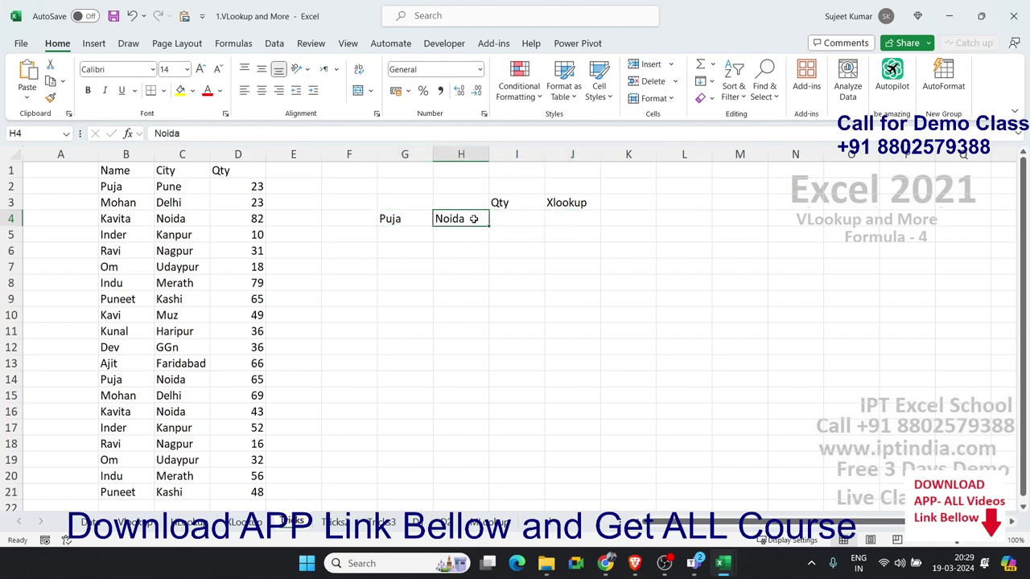
click(506, 219)
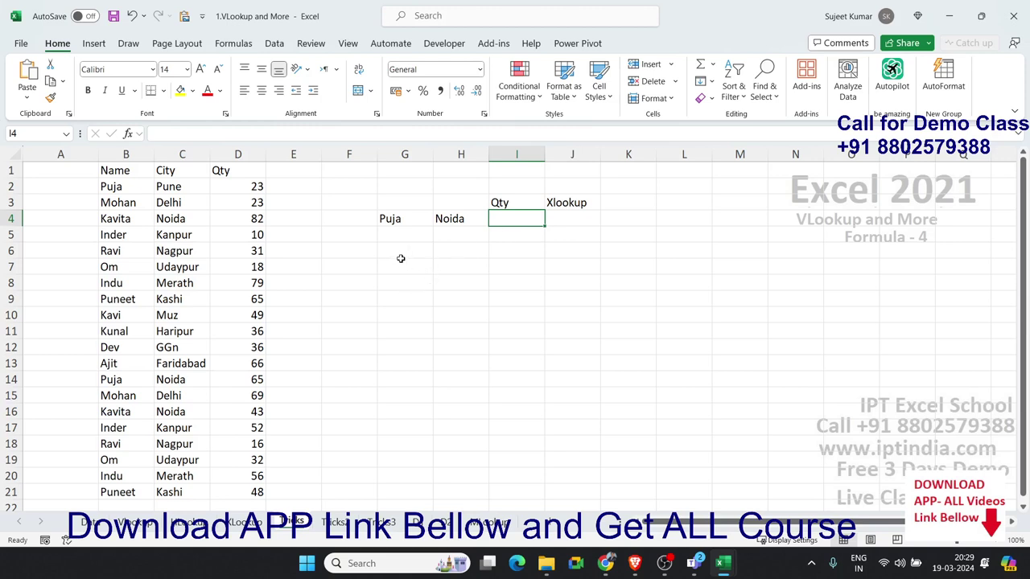
Start a FILTER in G7 returning columns B:D where the Name column equals G4
click(399, 261)
text(=)
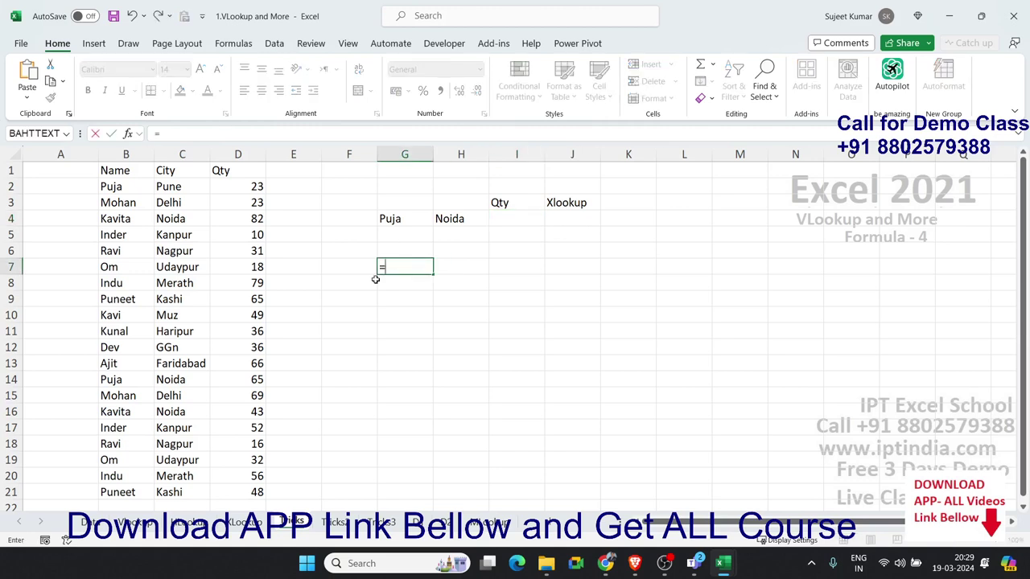
text(fil)
key(Tab)
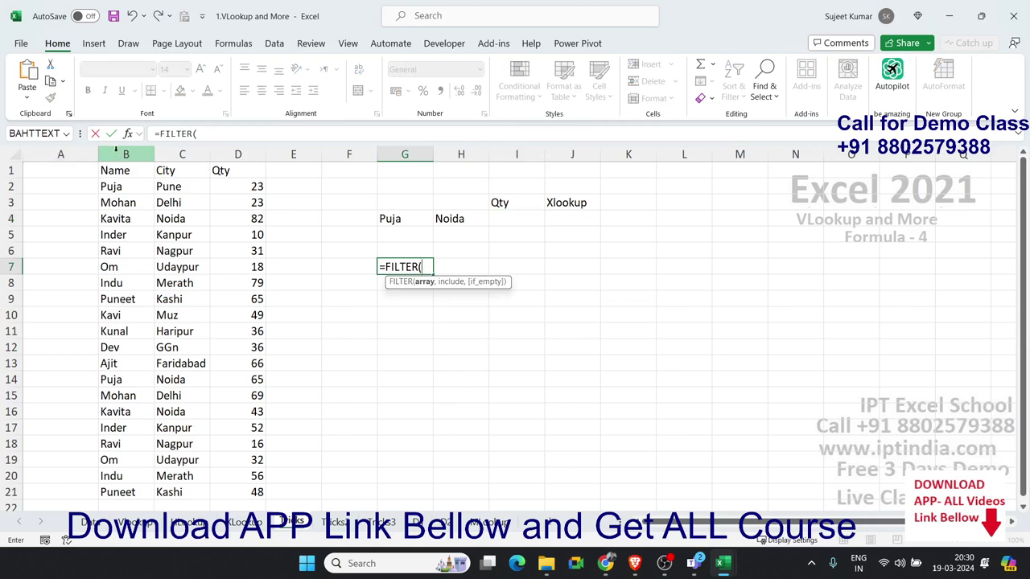
drag(115, 147, 238, 153)
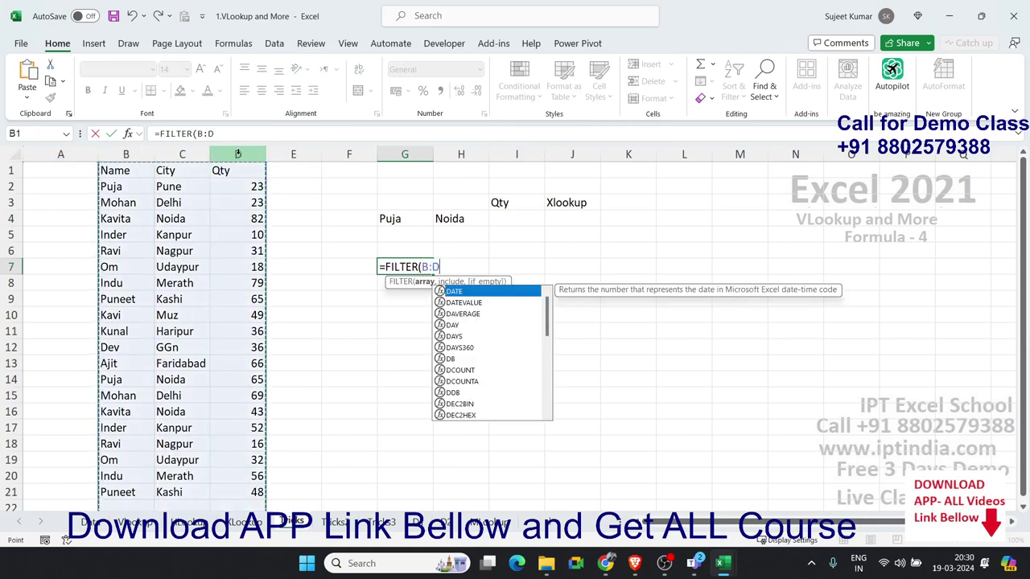
text(,)
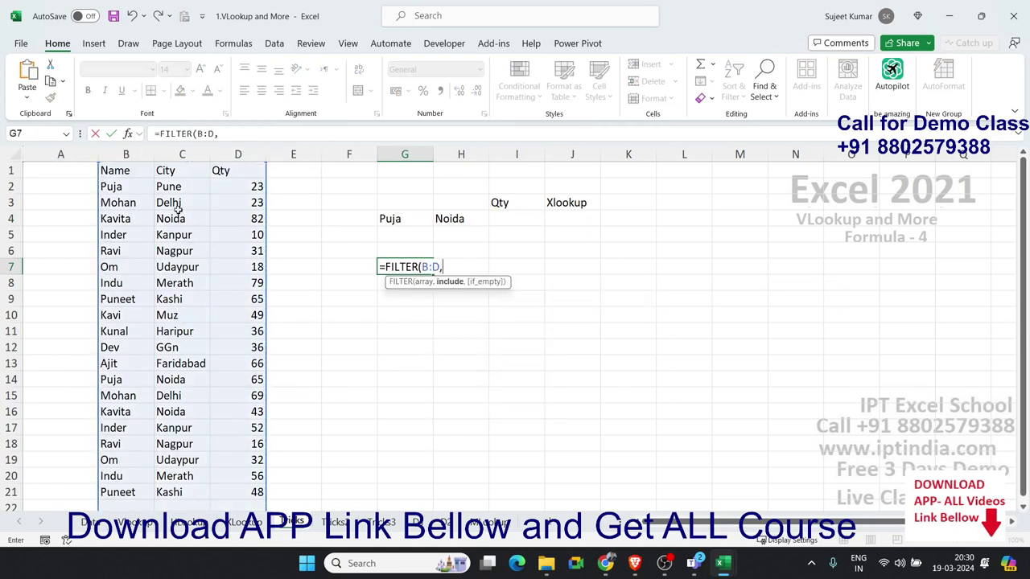
click(118, 156)
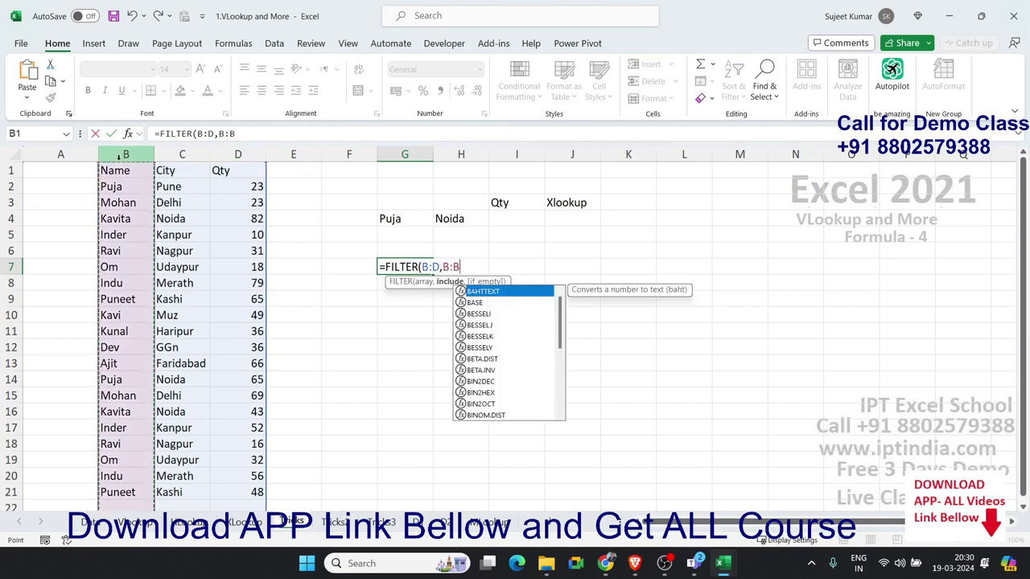
text(=)
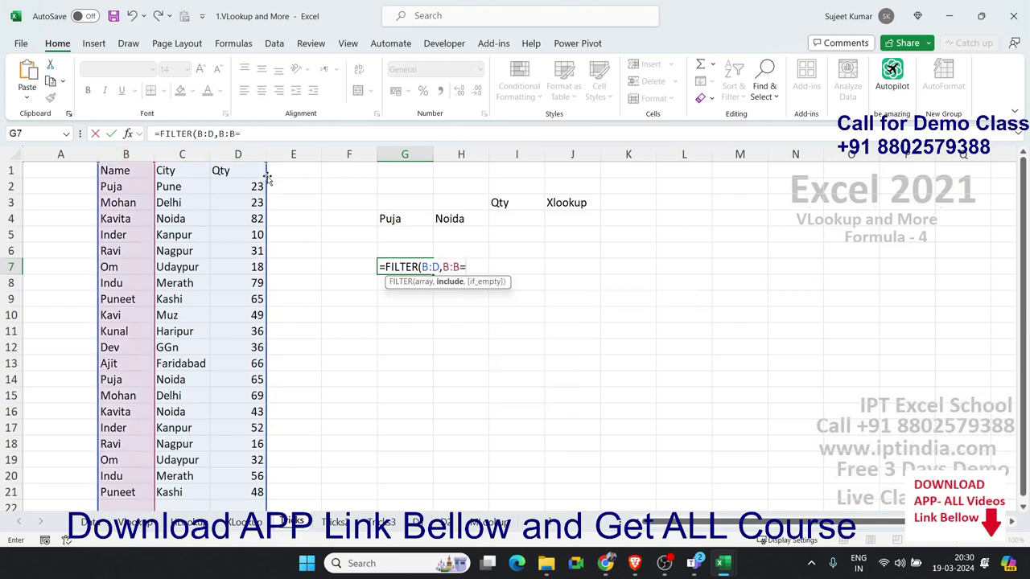
click(402, 219)
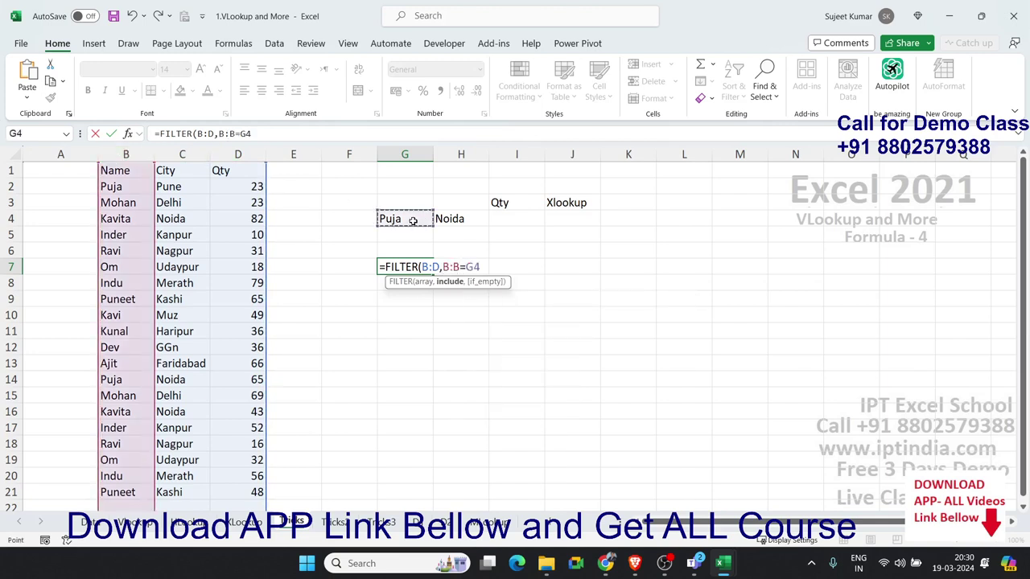
click(445, 266)
Add the City = H4 condition, completing =FILTER(B:D,(B:B=G4)*(C:C=H4))
text(()
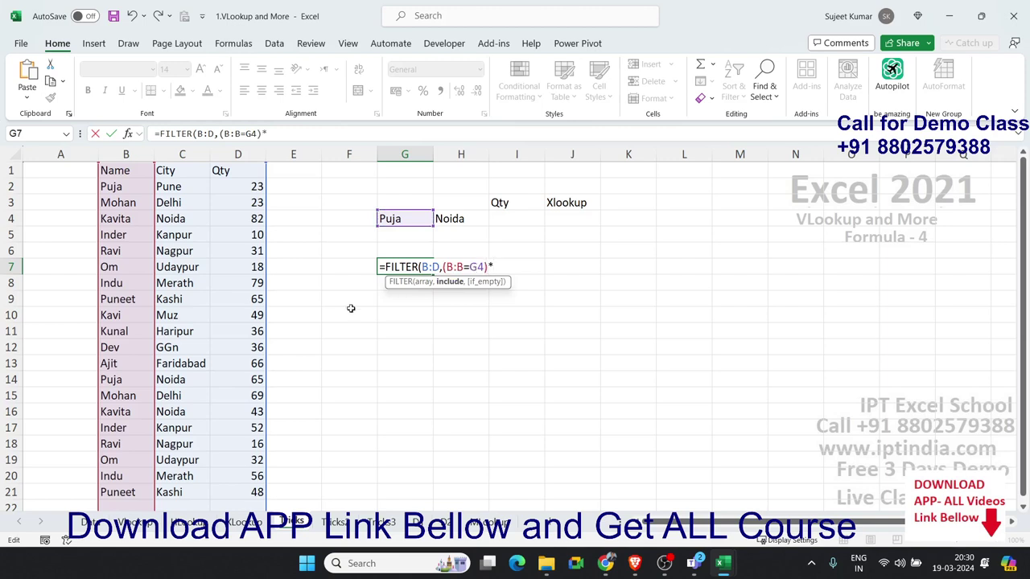
click(171, 148)
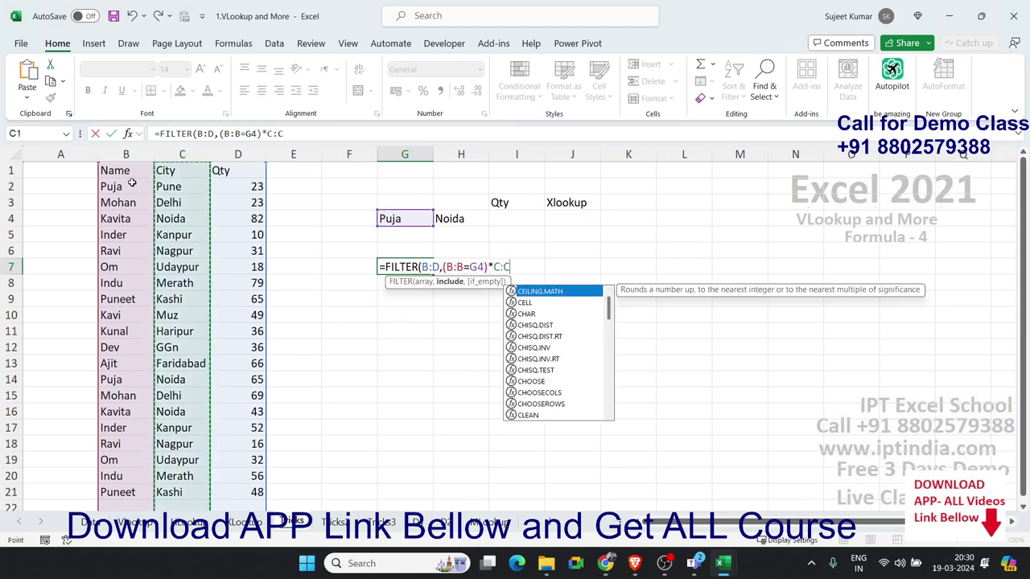
text(=)
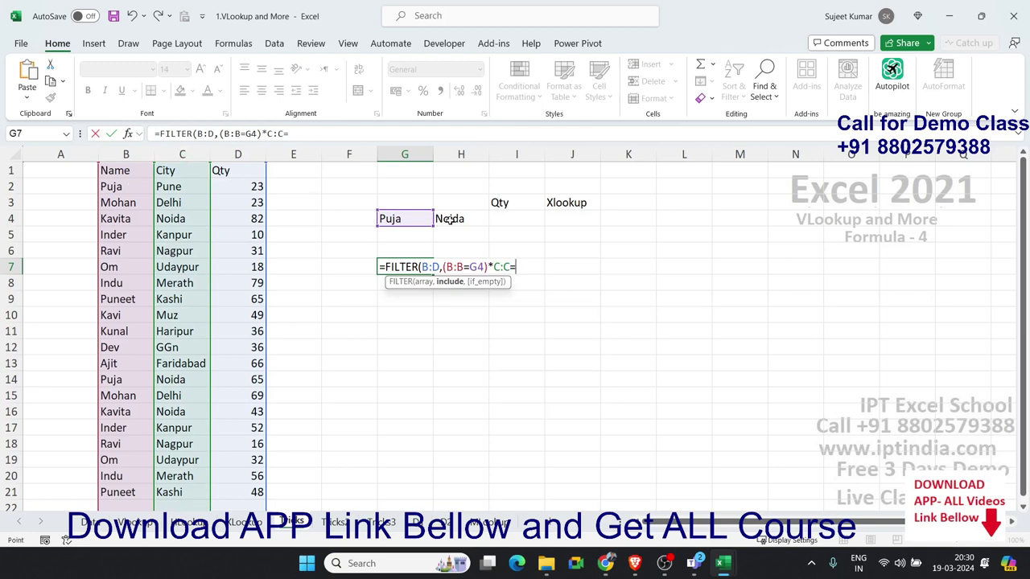
click(449, 218)
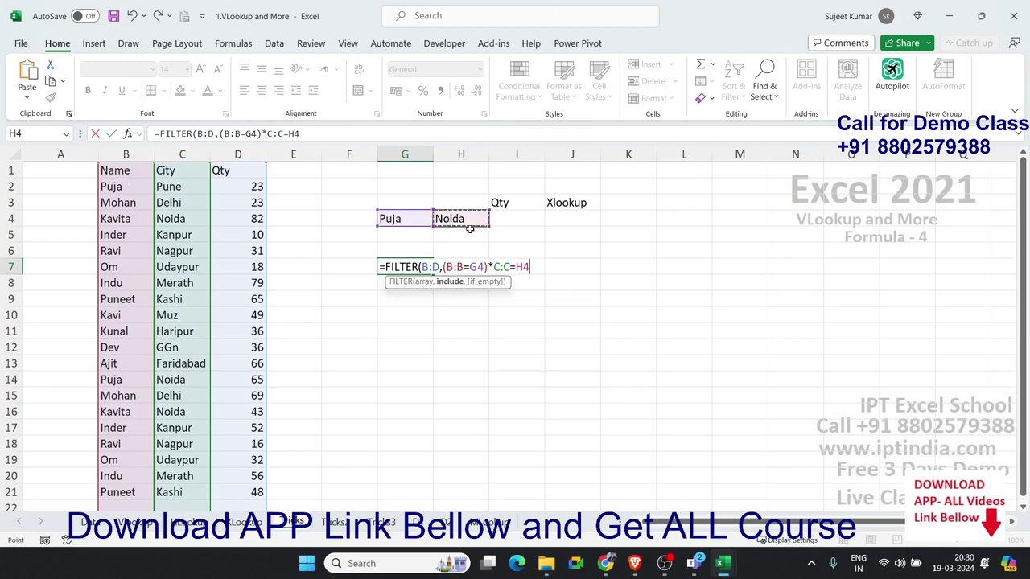
click(497, 267)
text(()
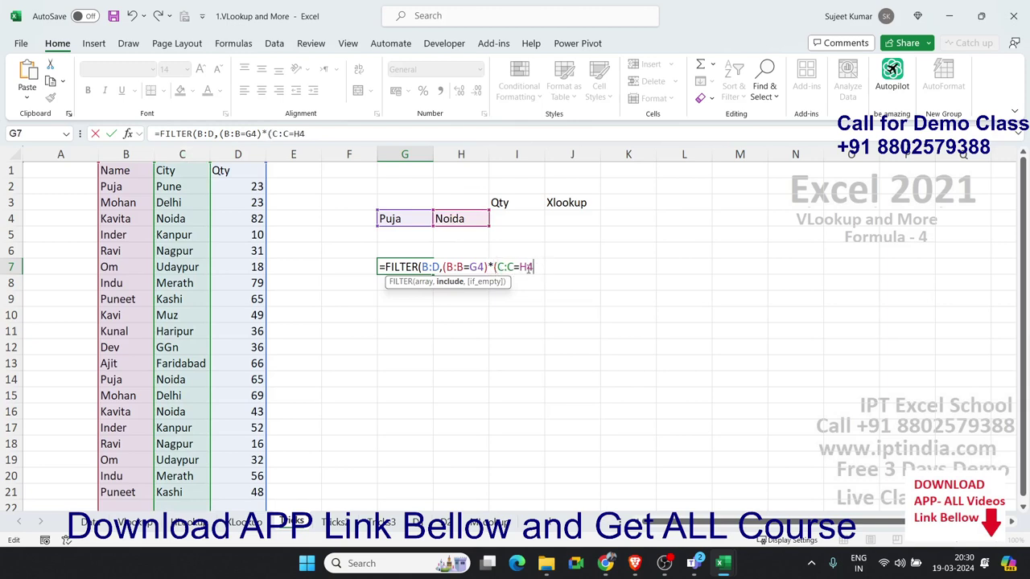
text())
key(Return)
key(Return)
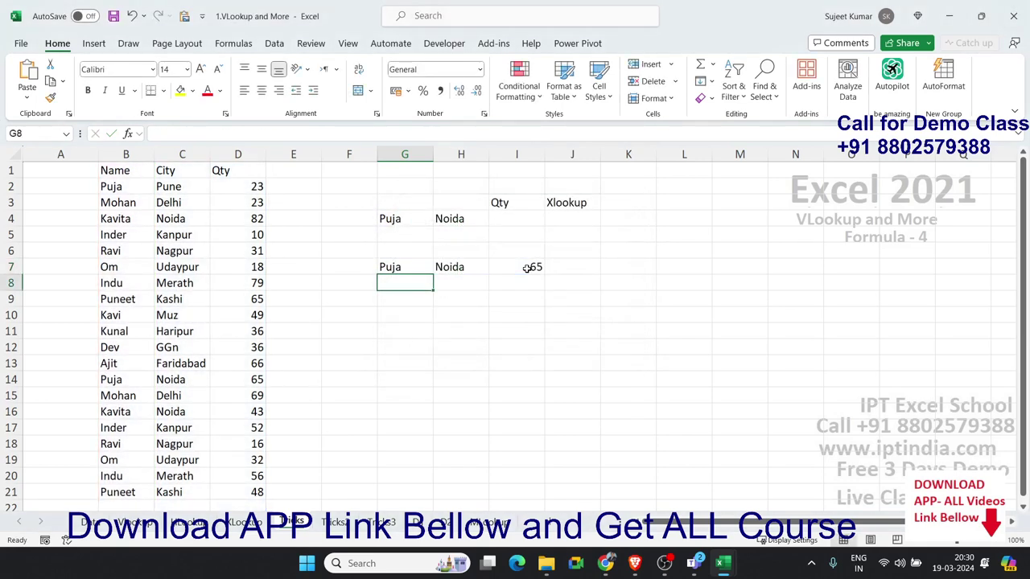
Check the spilled name, Noida and Qty 65 results across G7:I7
key(Up)
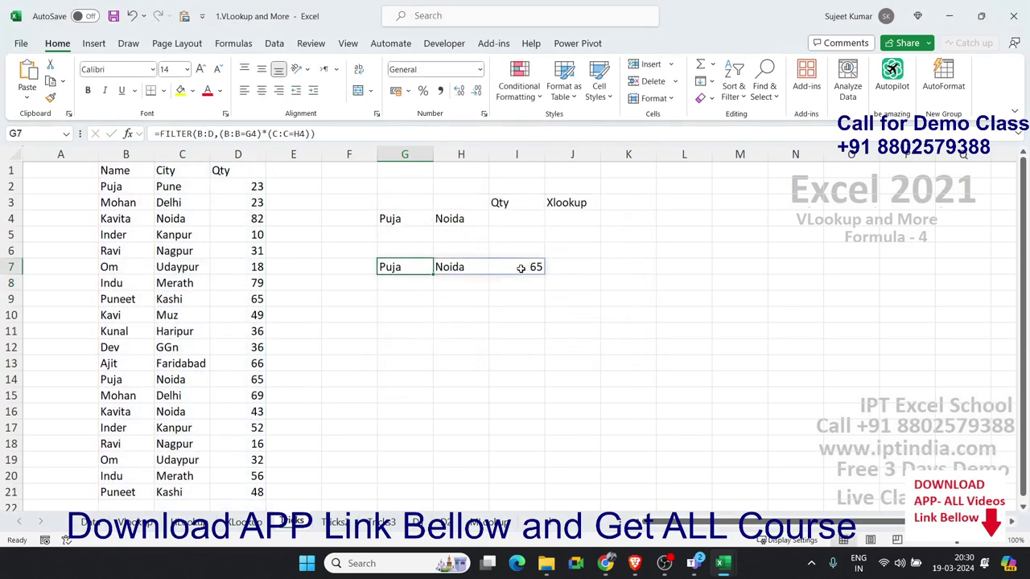
click(547, 268)
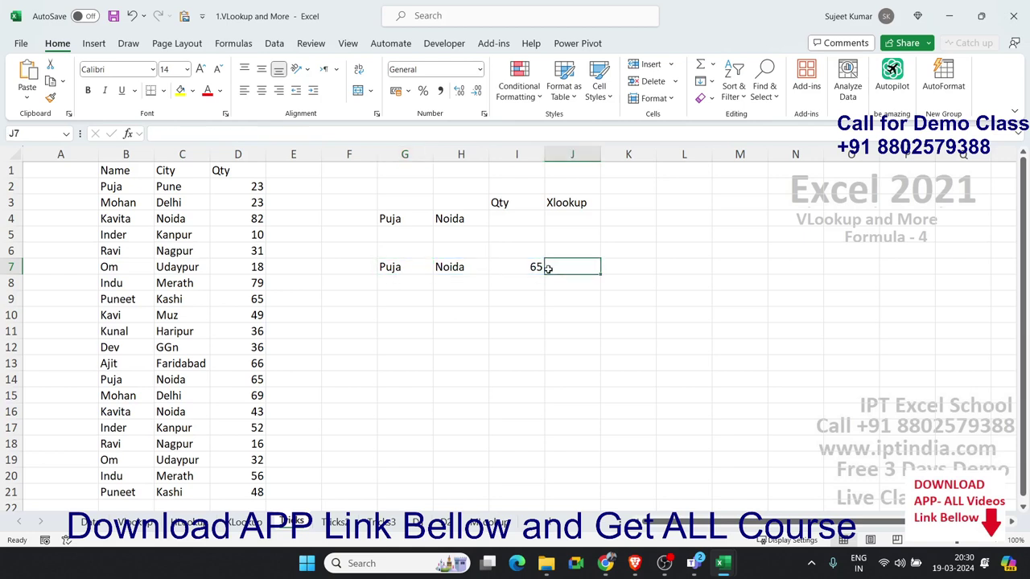
click(535, 267)
click(404, 273)
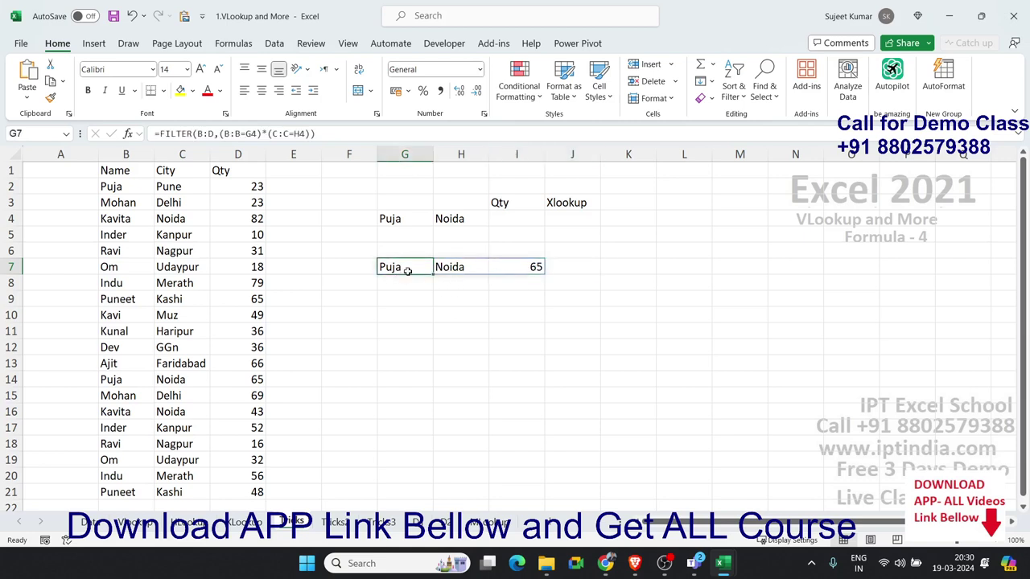
click(529, 275)
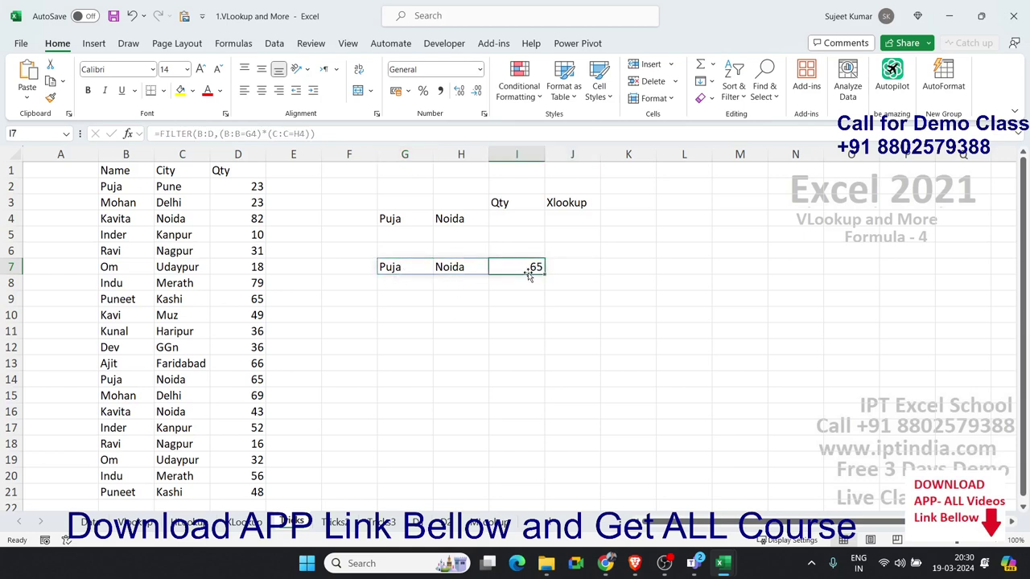
double_click(402, 270)
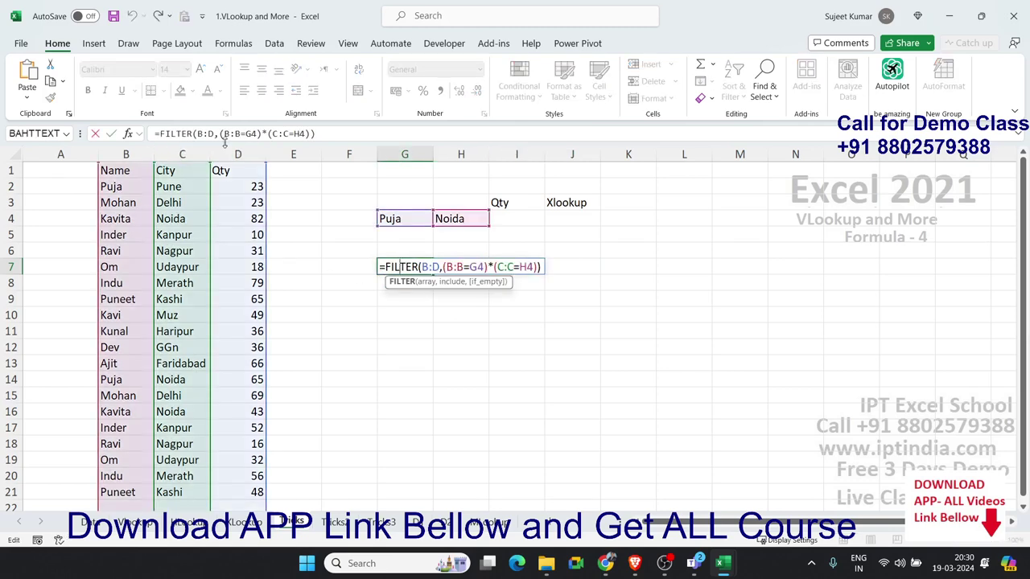
click(199, 133)
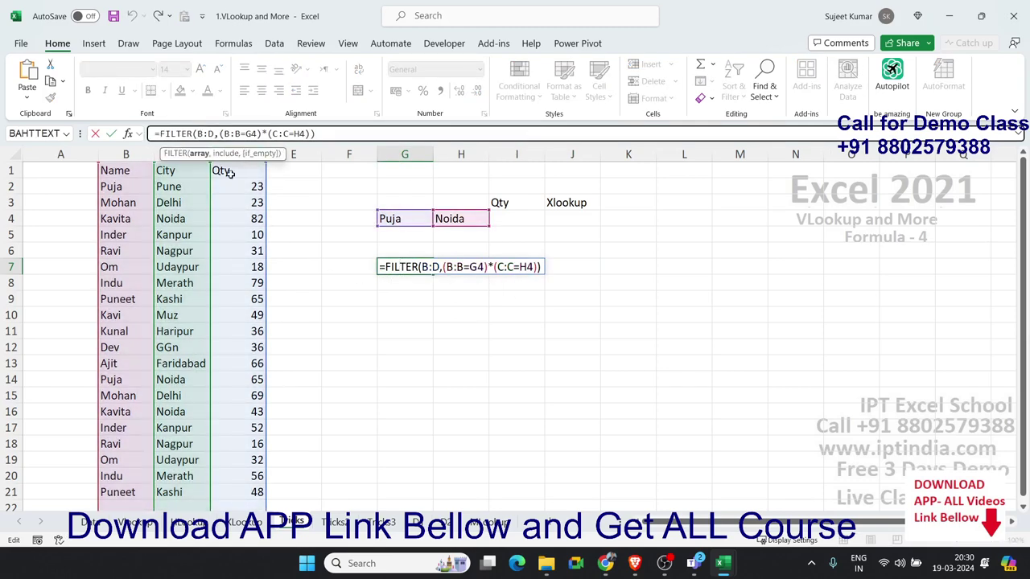
key(BackSpace)
text(D)
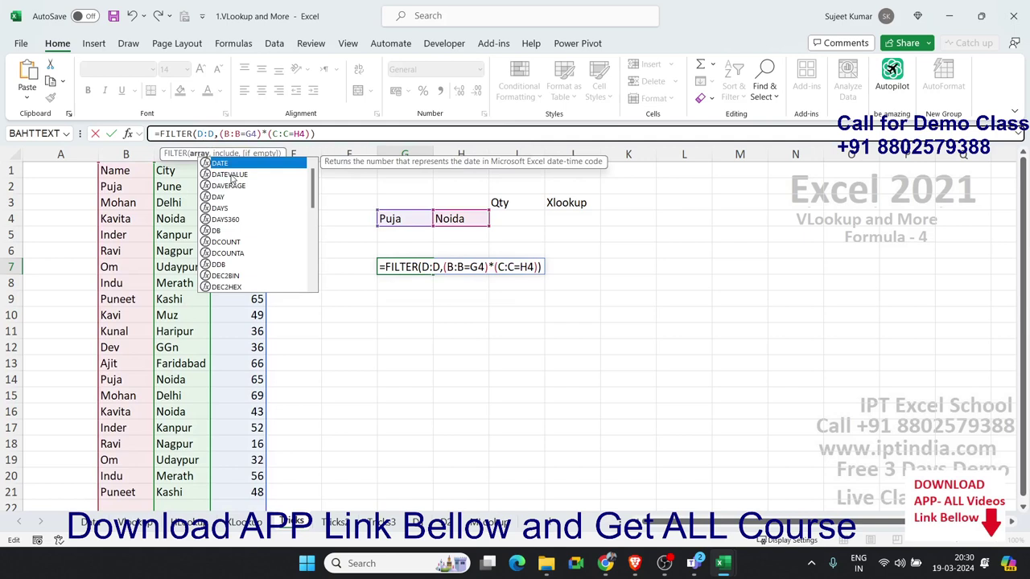
key(Return)
key(Up)
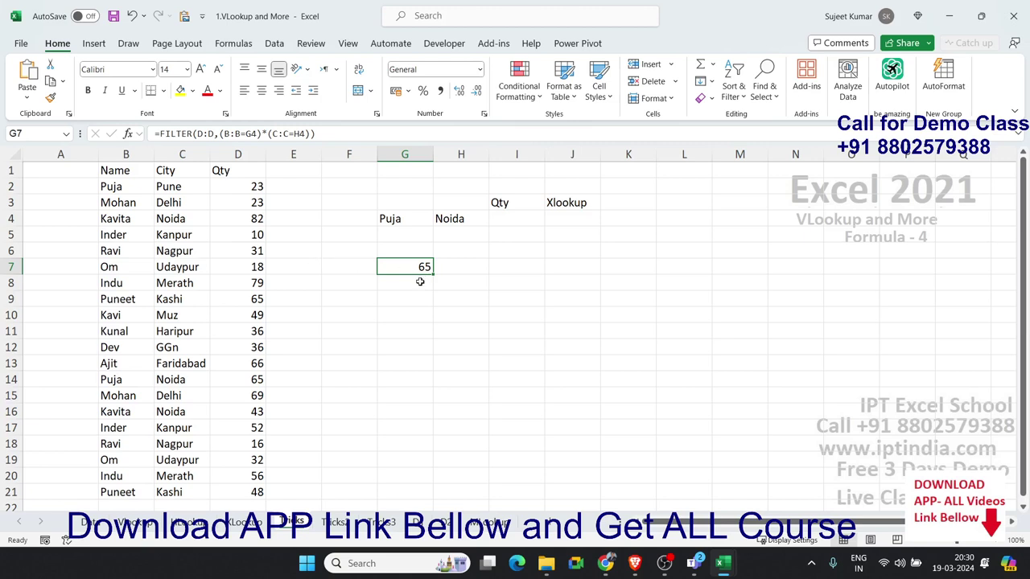
drag(420, 282, 417, 316)
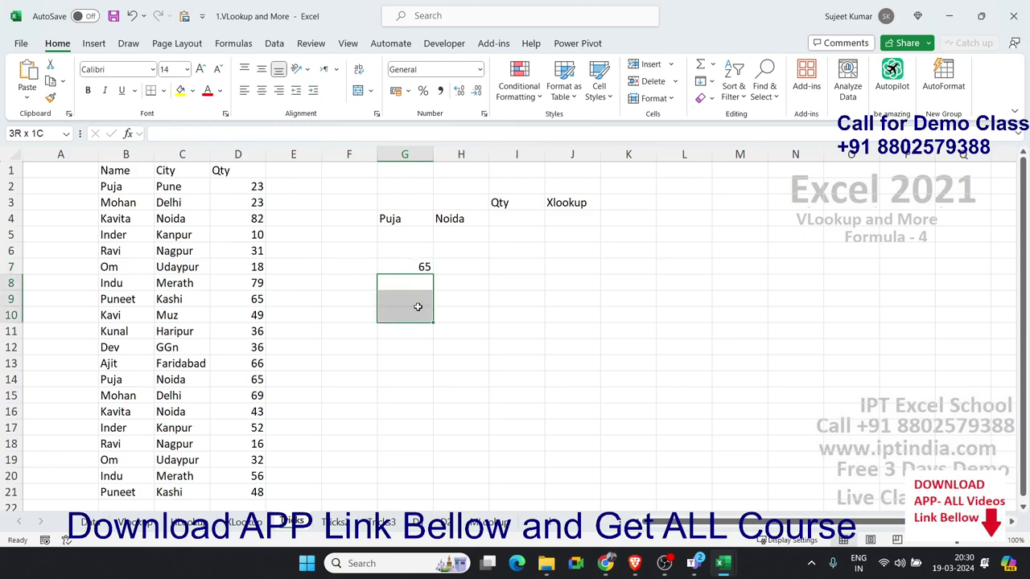
click(411, 266)
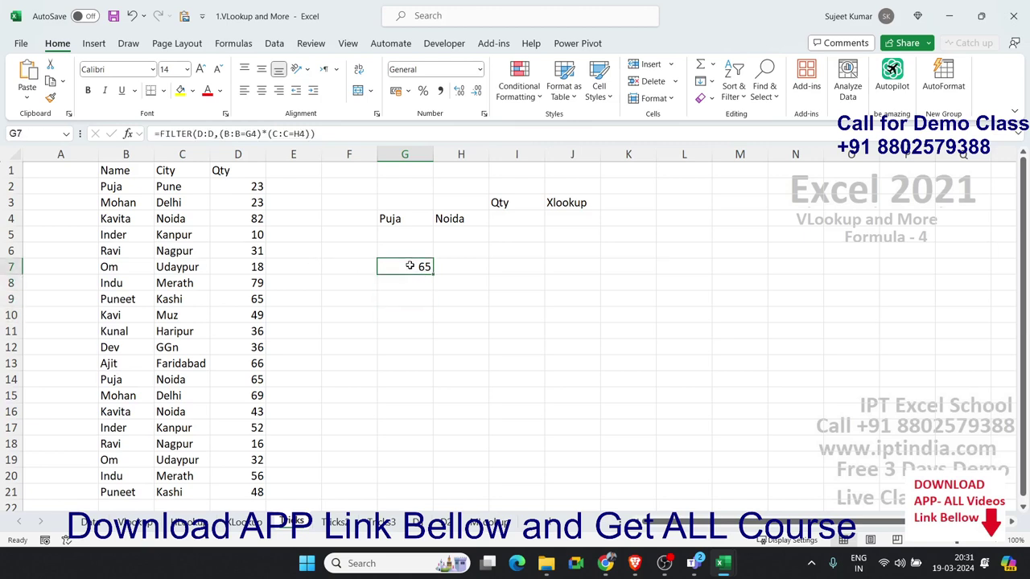
click(511, 219)
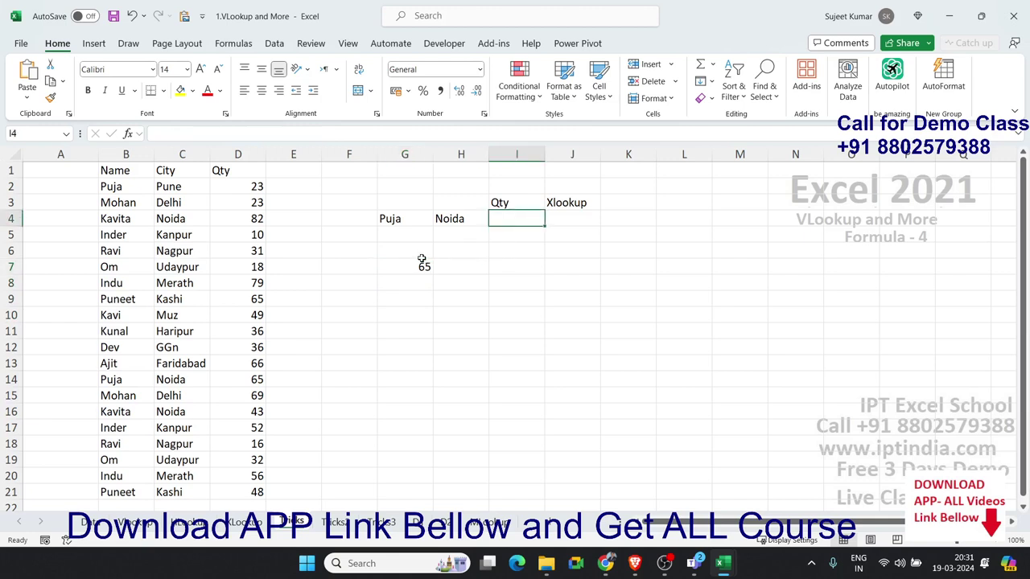
Enter =B2&"-"&C2 in A2, recovering from an unfinished-formula error along the way
click(49, 186)
text(=)
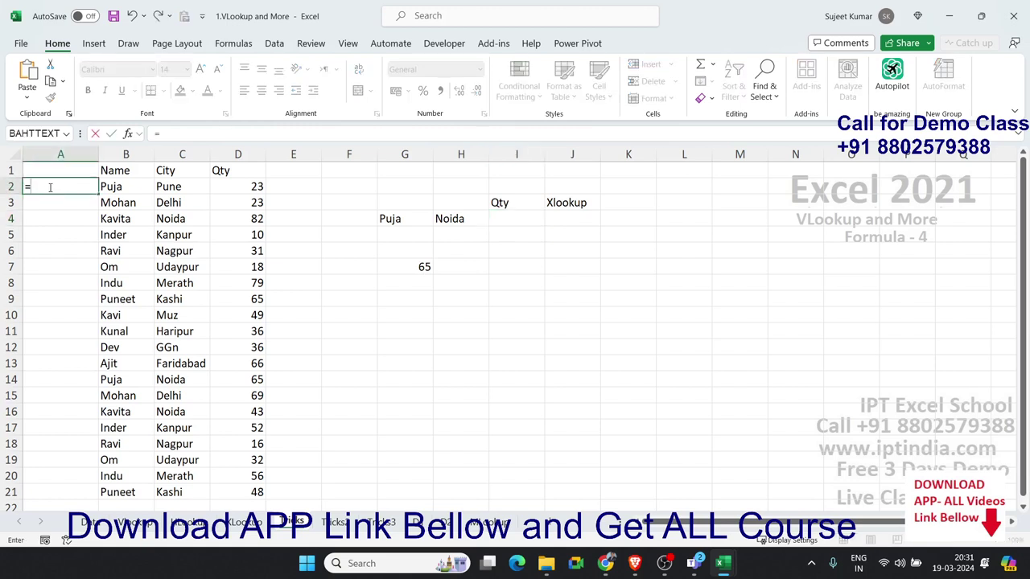
key(Right)
text(&)
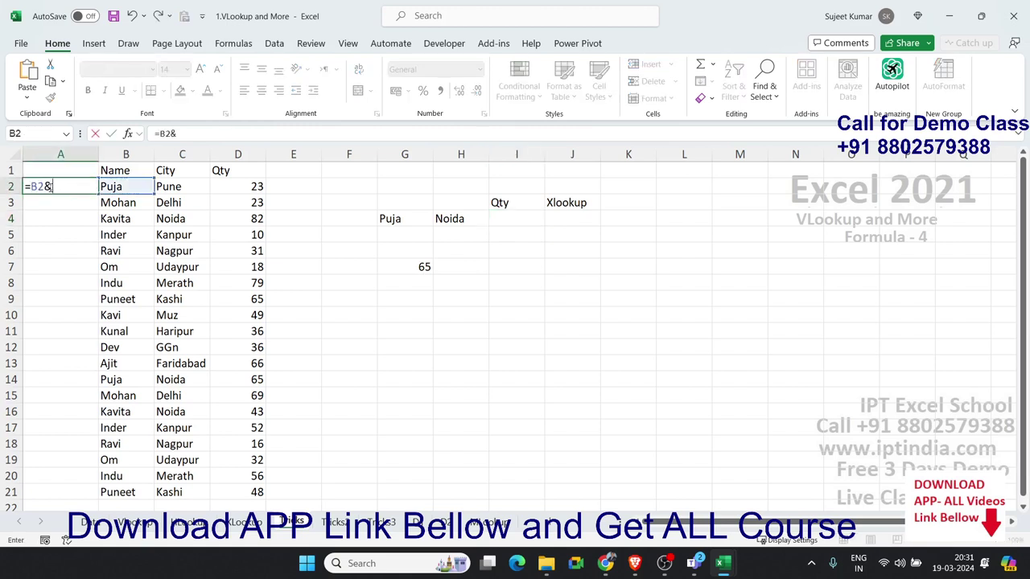
key(Return)
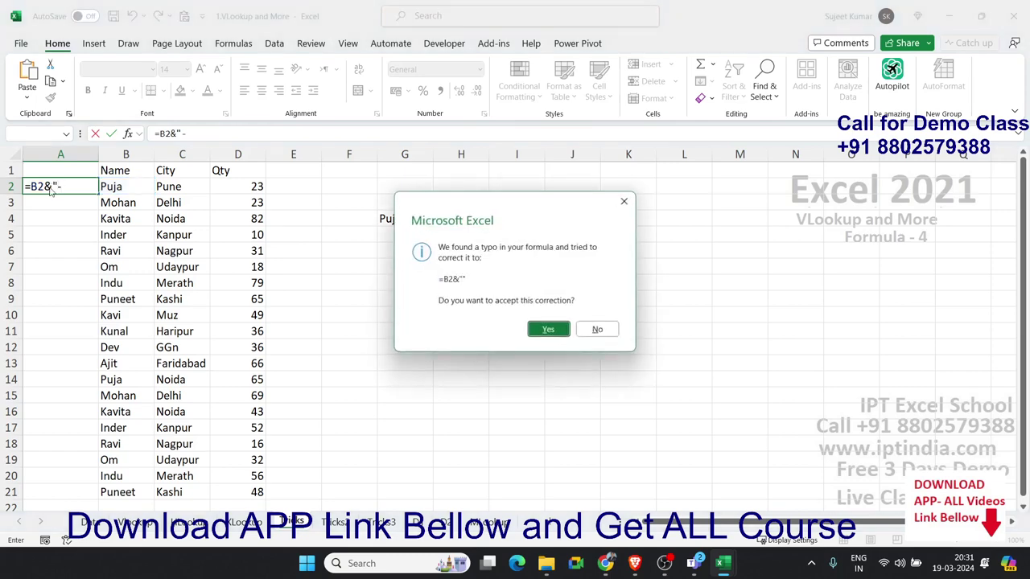
key(Escape)
key(Return)
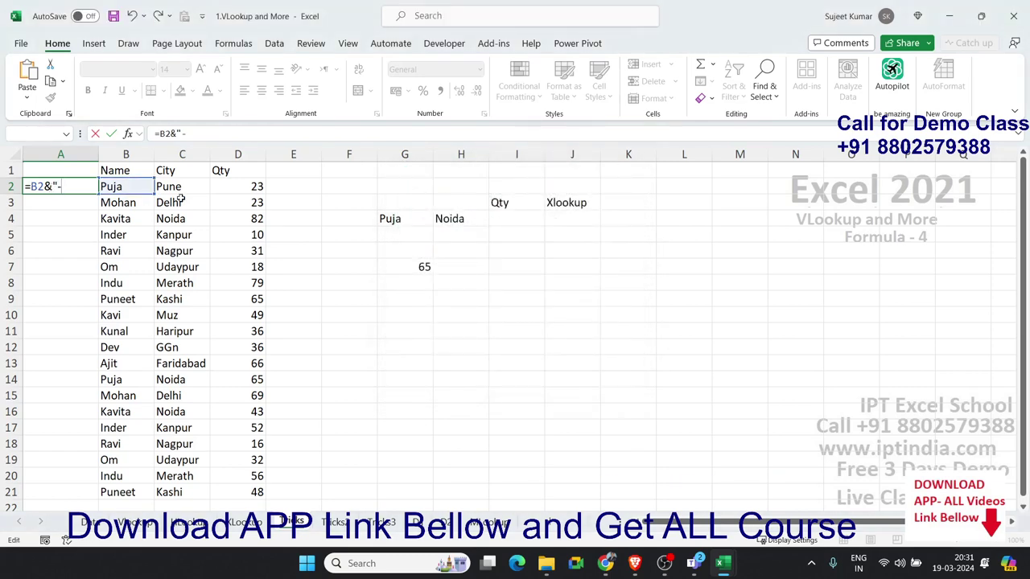
text("&)
click(180, 191)
key(Return)
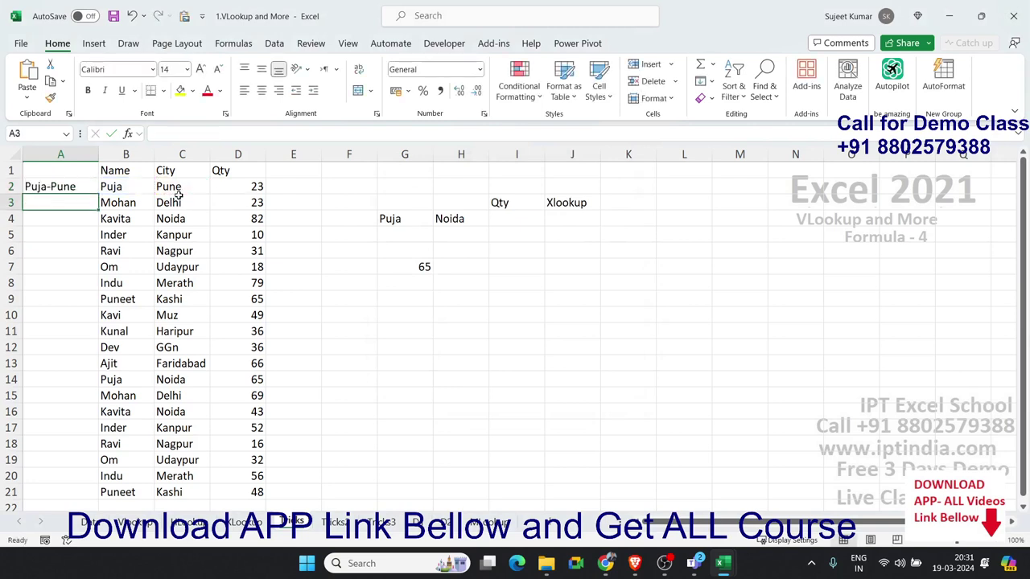
Fill the Name-City key formula from A2 down to A21
key(Up)
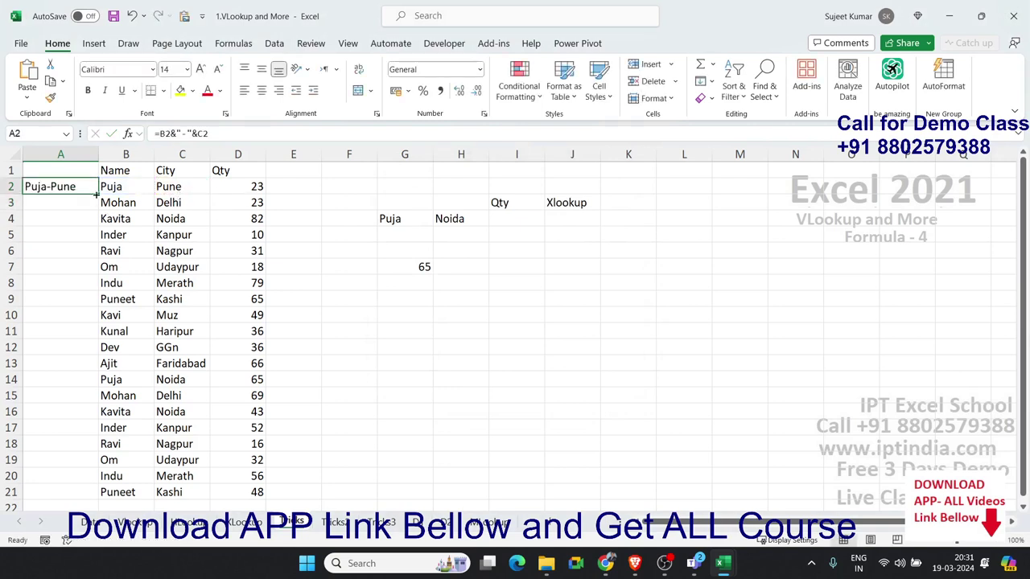
double_click(97, 195)
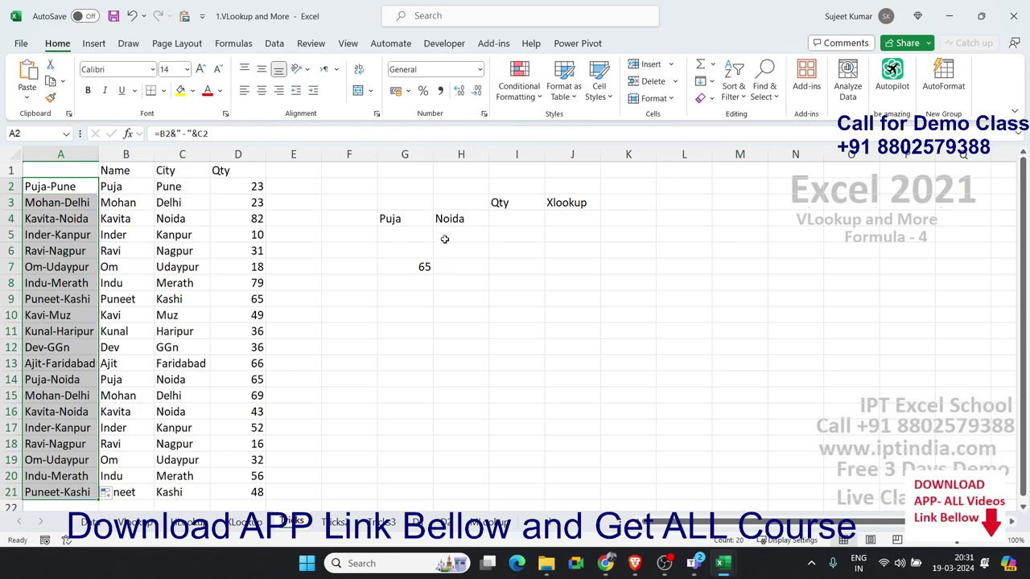
click(531, 221)
Start a VLOOKUP in I4 using G4&"-"&H4 as the lookup value
text(=vl)
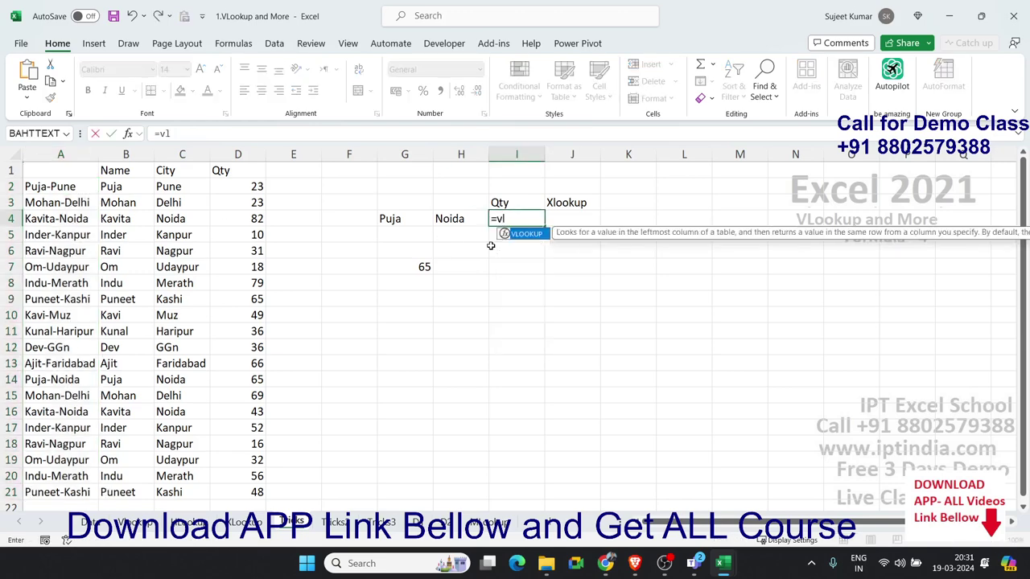
key(Tab)
key(Left)
key(Left)
text(&)
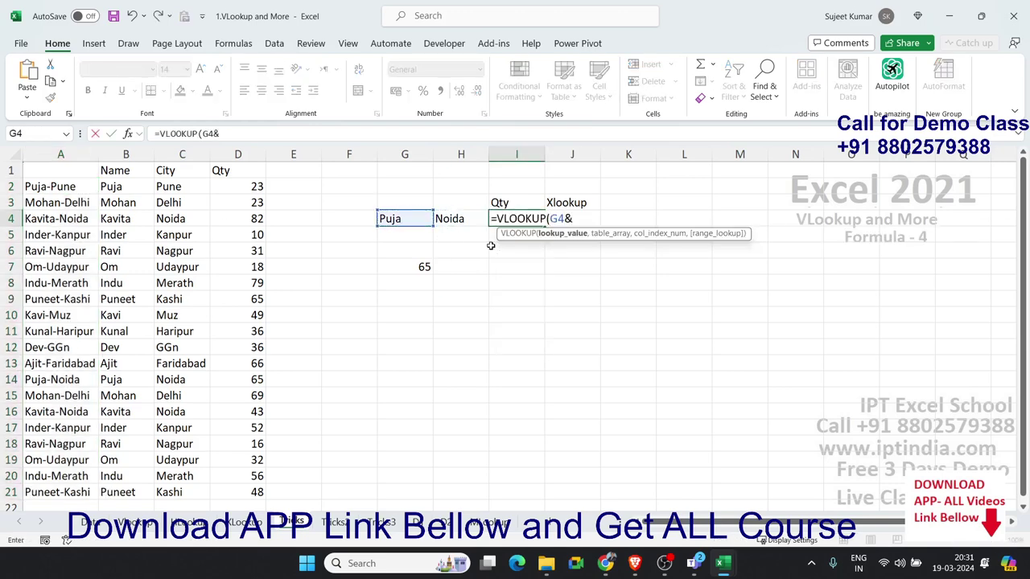
text("-")
text(&)
click(474, 219)
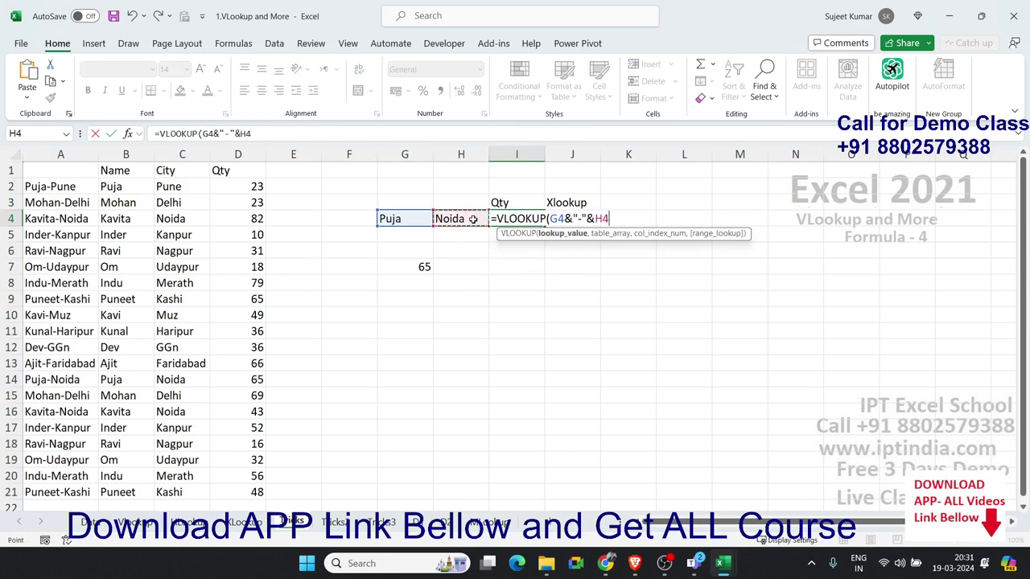
text(,)
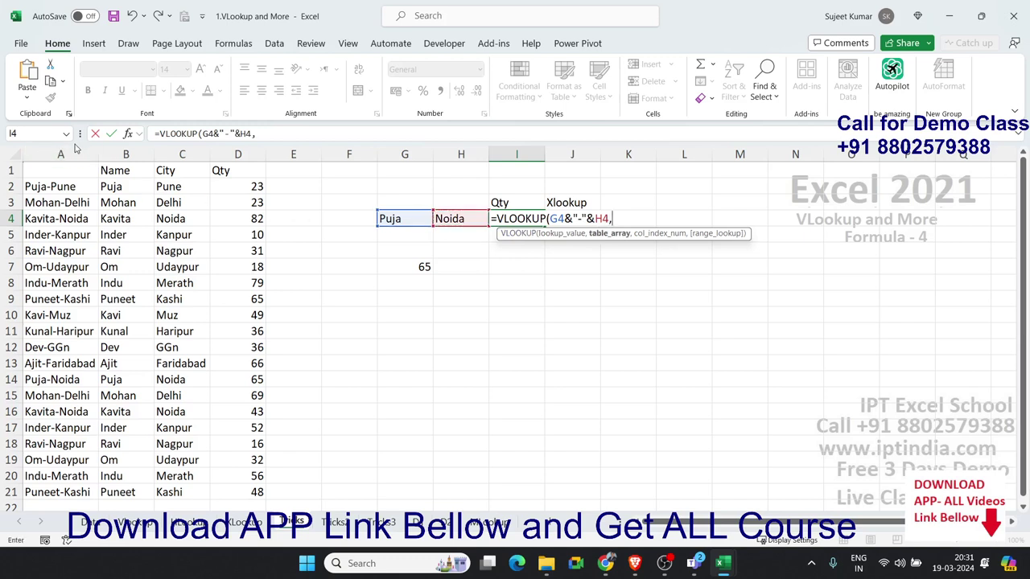
click(72, 150)
text(,)
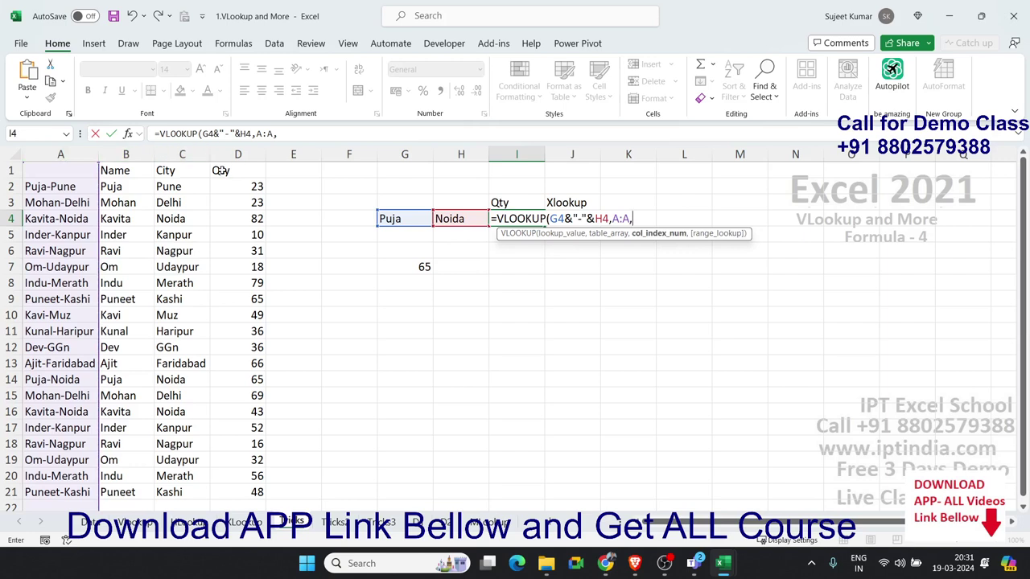
Set the lookup table to A:D with column 2 and exact match, returning Puja
key(BackSpace)
key(BackSpace)
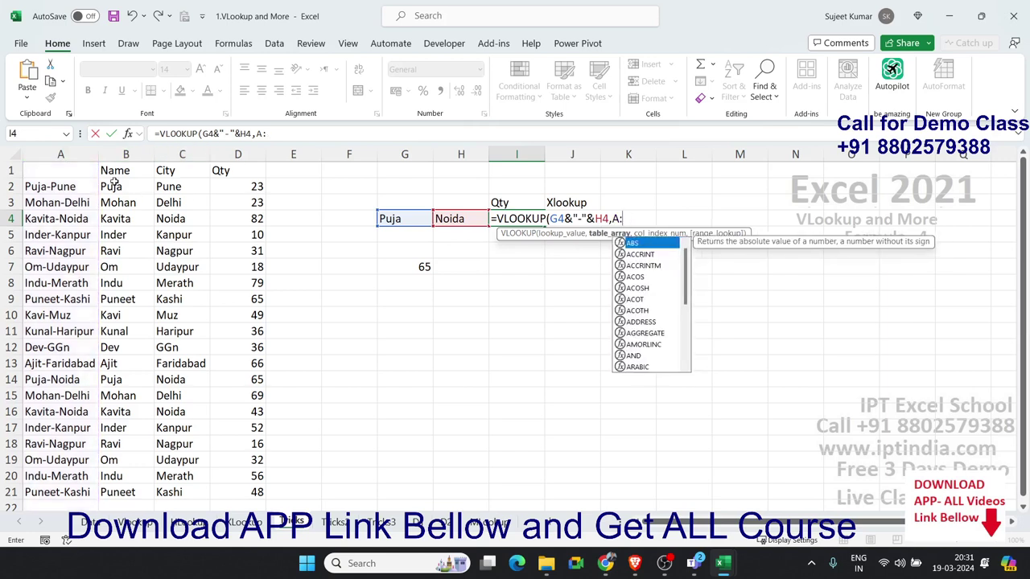
key(BackSpace)
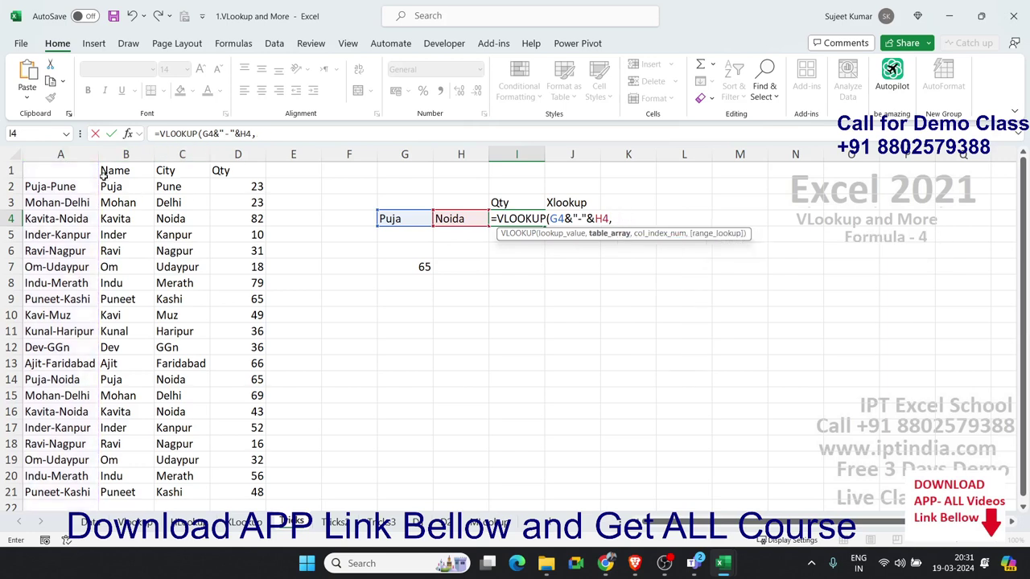
mouse_move(80, 154)
mouse_down()
mouse_move(179, 154)
mouse_move(211, 167)
mouse_up()
text(,2)
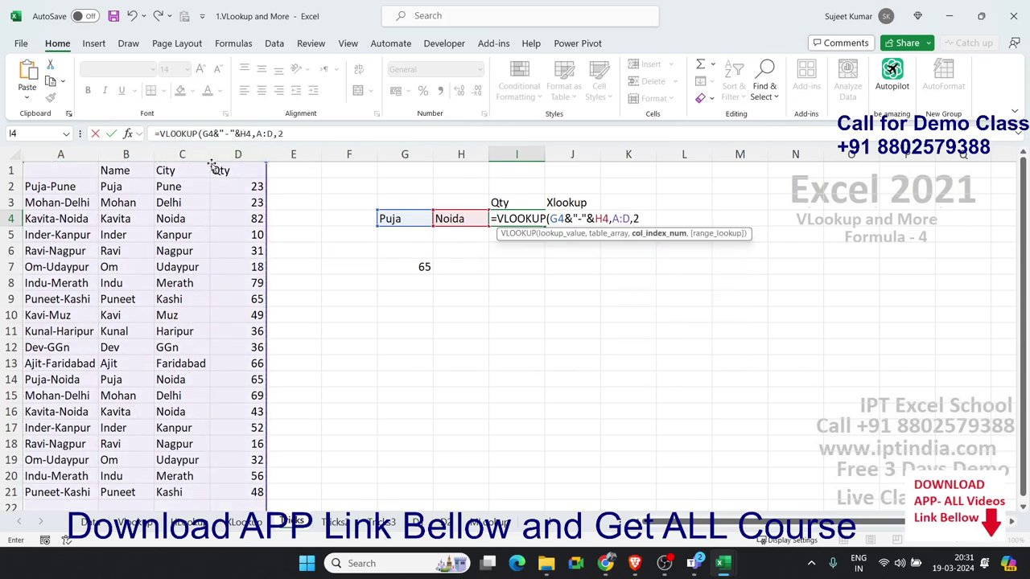
text(,0))
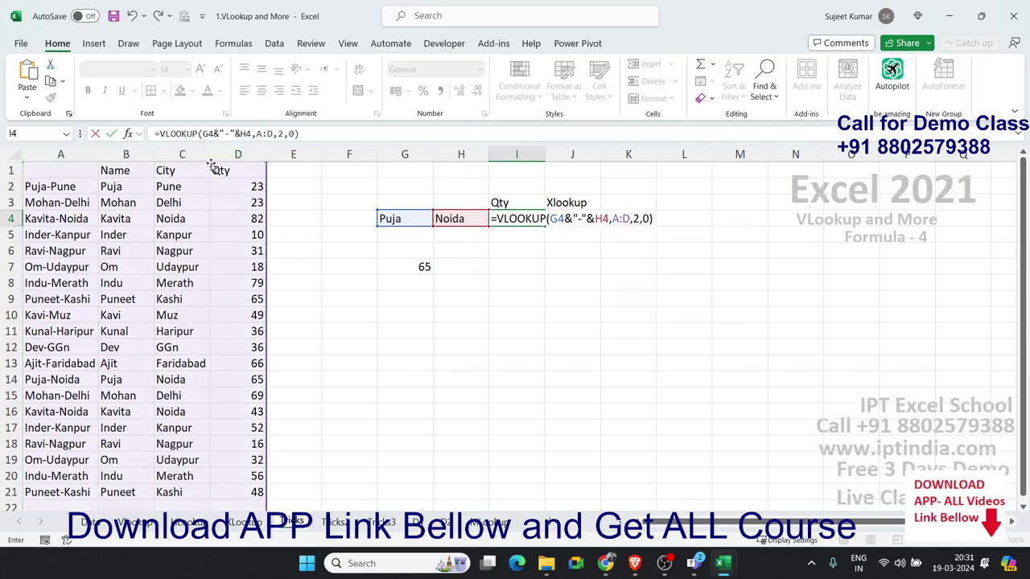
key(Return)
key(Up)
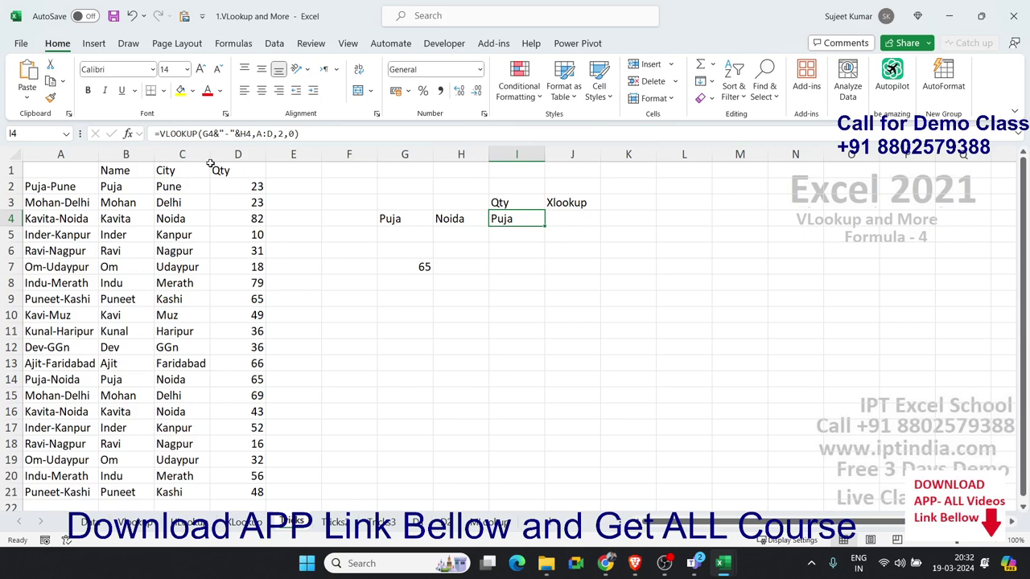
key(Right)
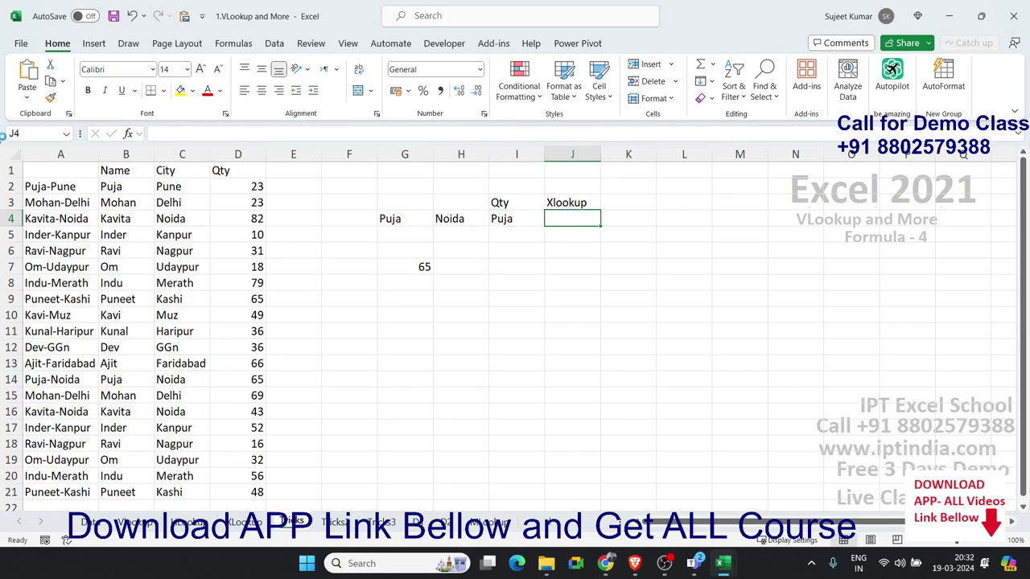
Enter =XLOOKUP(G4&"-"&H4,B:B&"-"&C:C,D:D) in J4, returning quantity 65 for Puja-Noida
text(=)
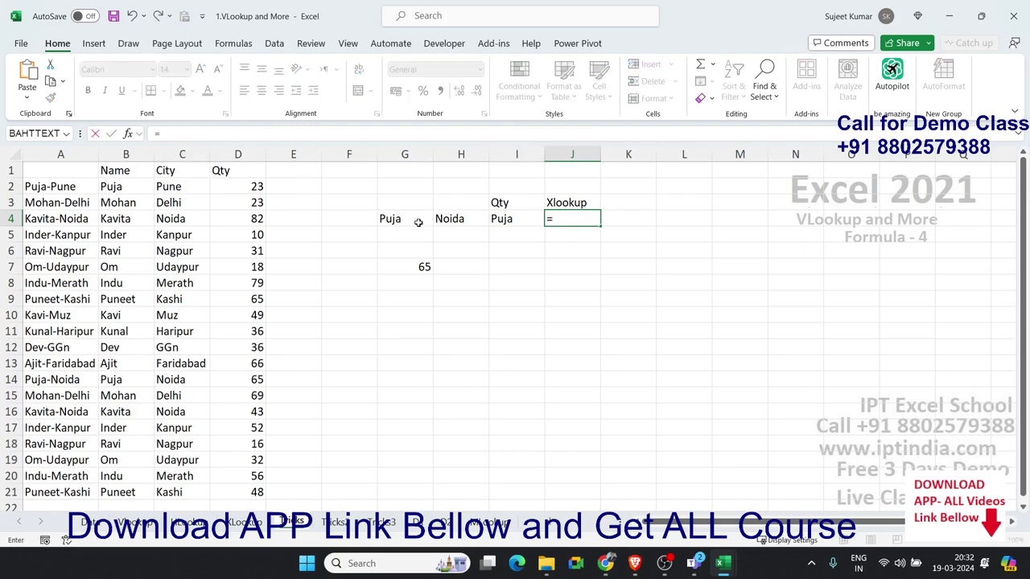
text(xl)
key(Tab)
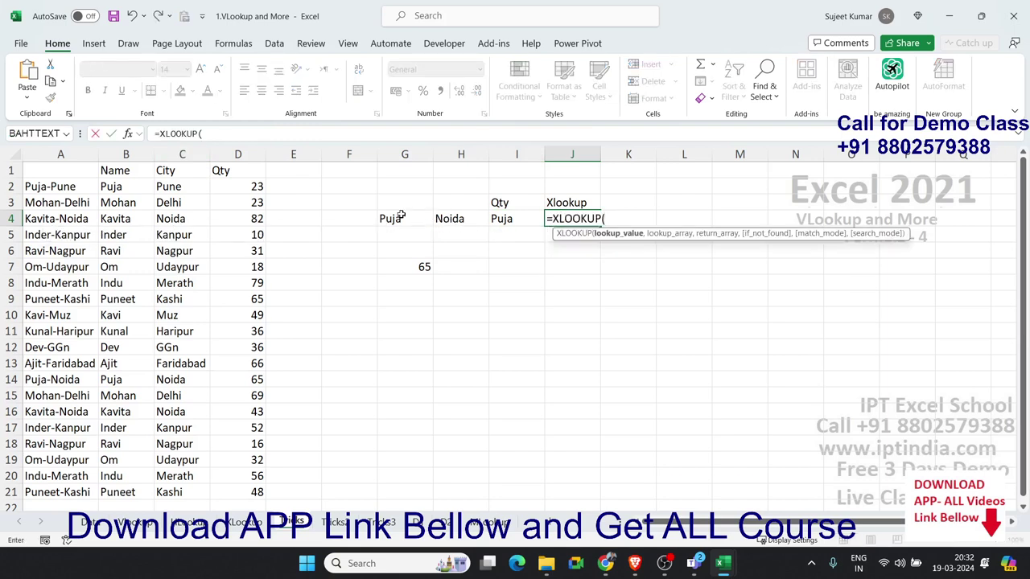
click(401, 215)
text(&)
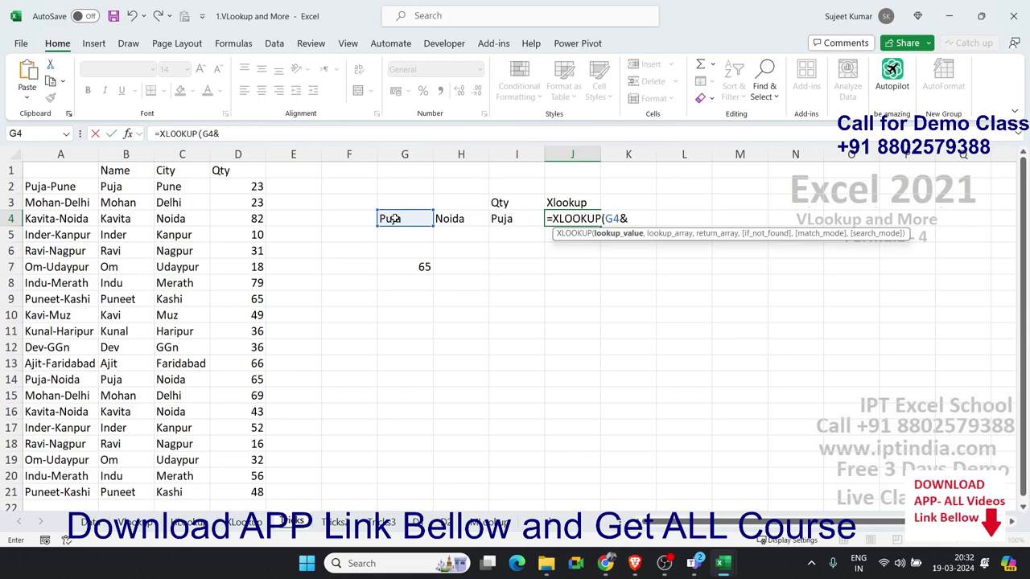
text("-)
text("&)
click(446, 218)
text(,)
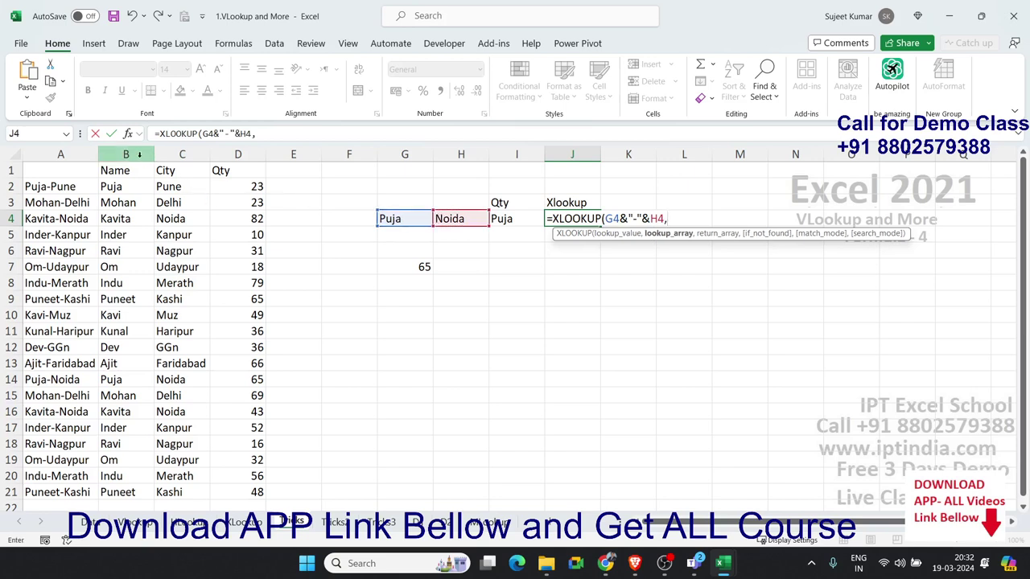
click(135, 153)
text(&)
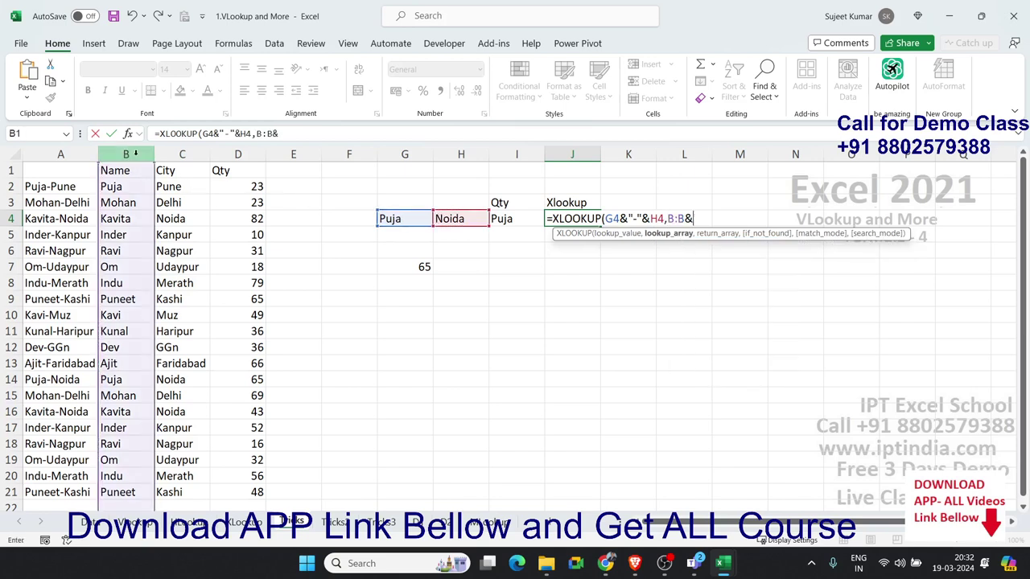
text("-")
text(&)
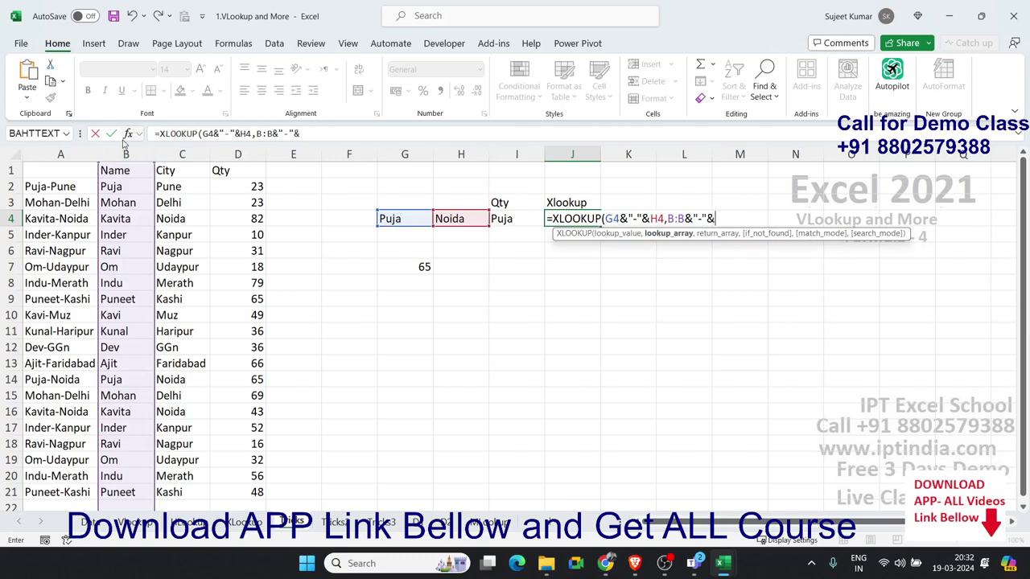
click(172, 153)
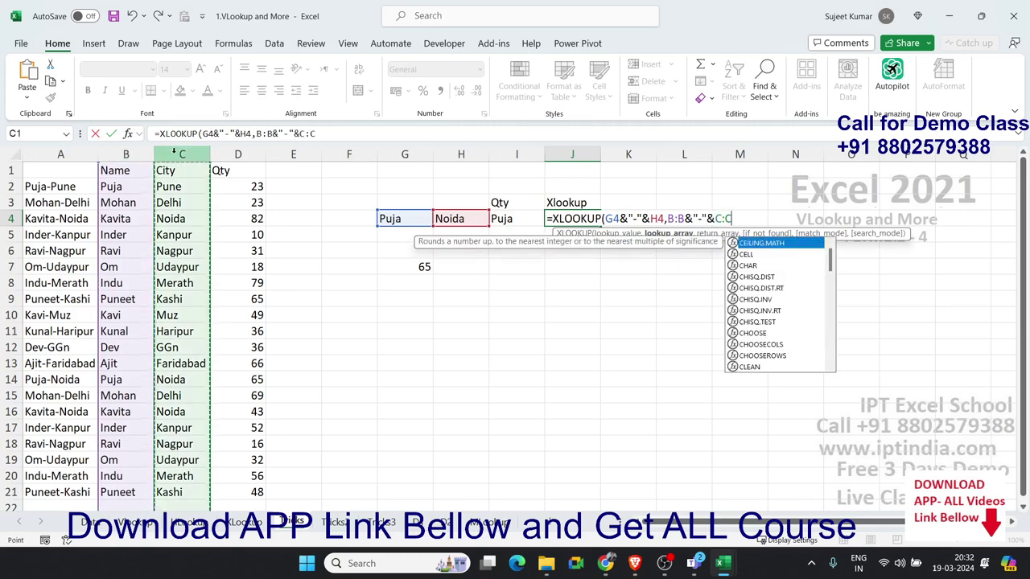
text(,)
click(238, 153)
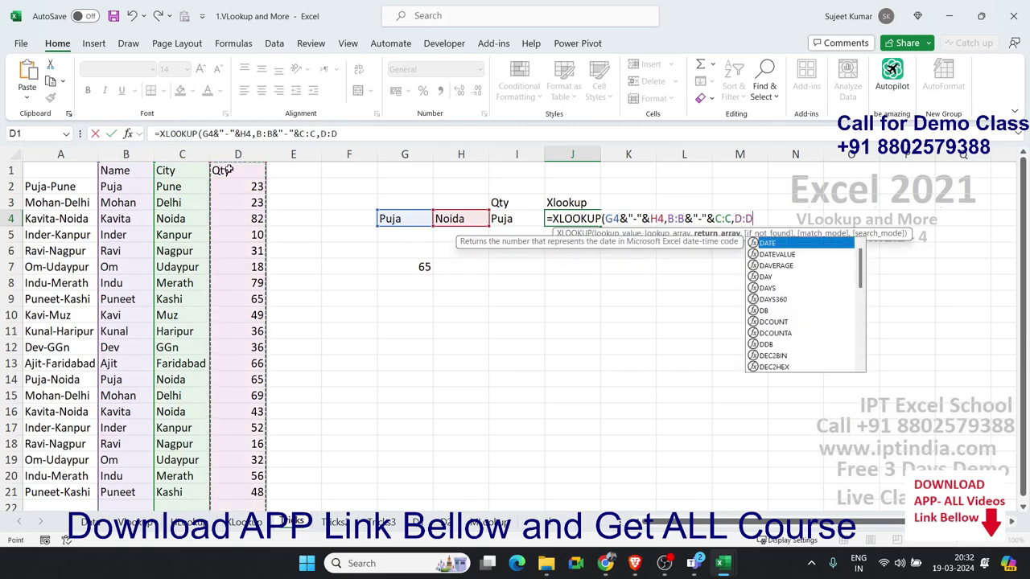
key(Return)
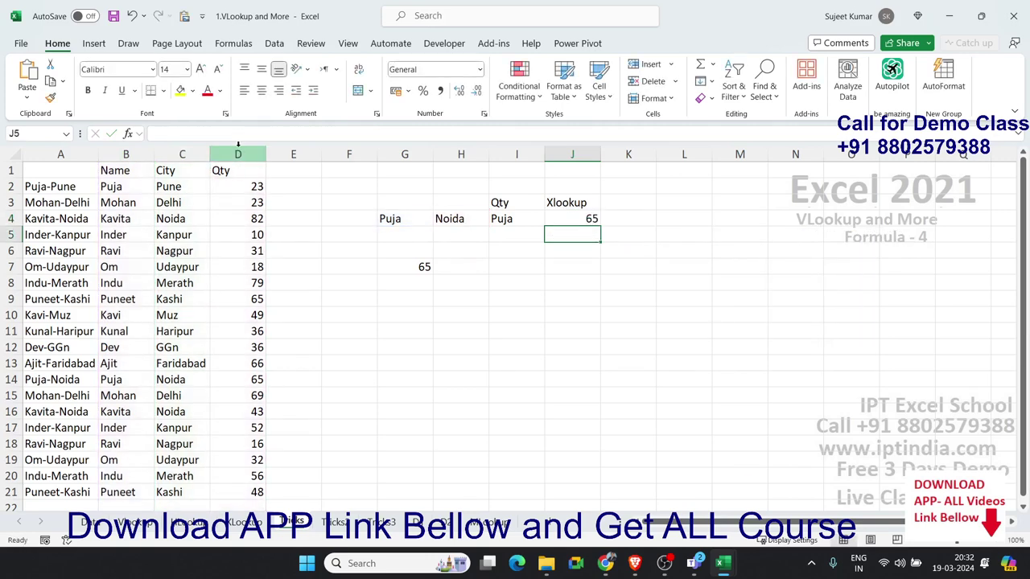
On the next worksheet, delete the existing lookup formula in G4
click(335, 522)
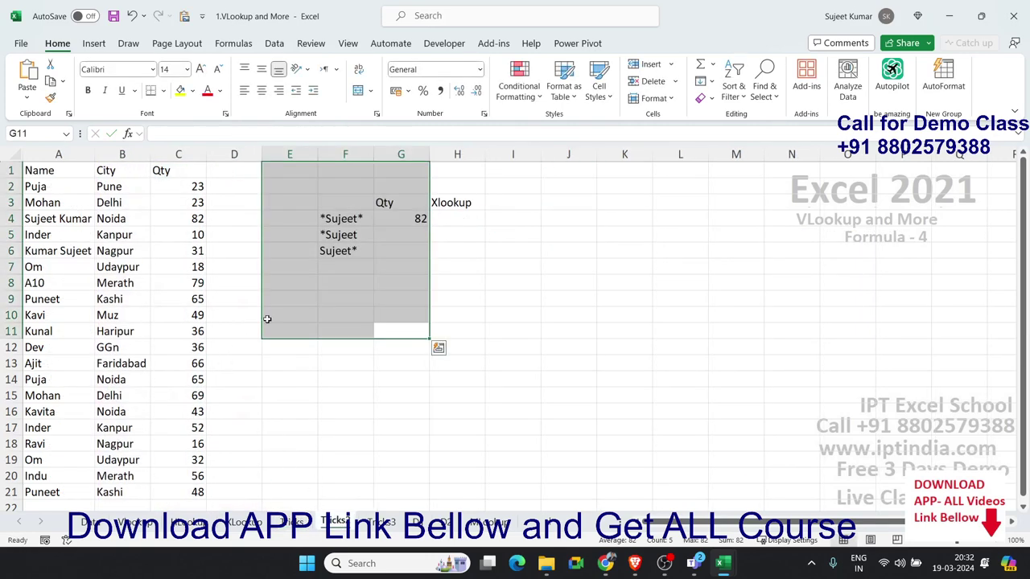
click(296, 286)
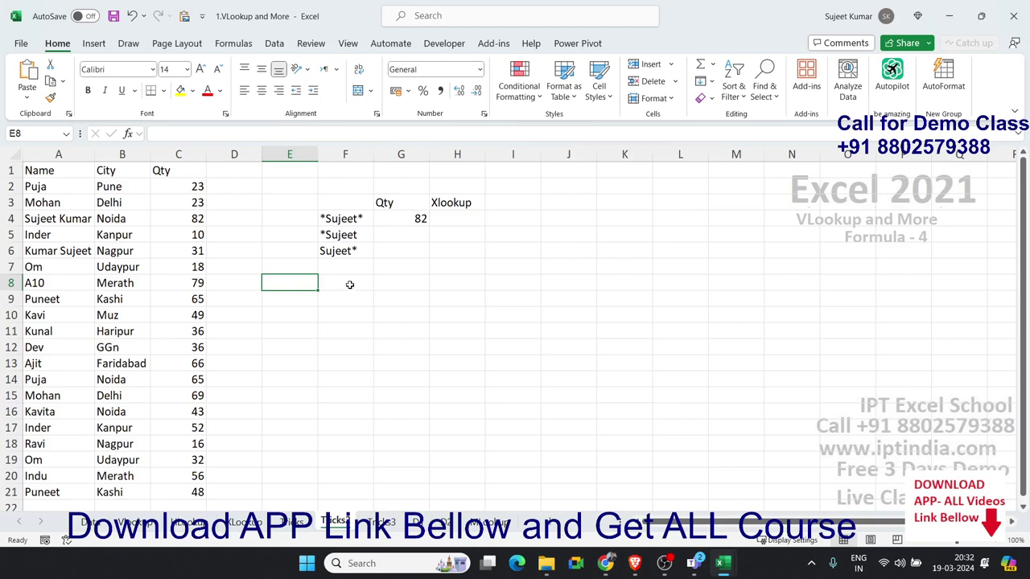
click(406, 225)
key(Delete)
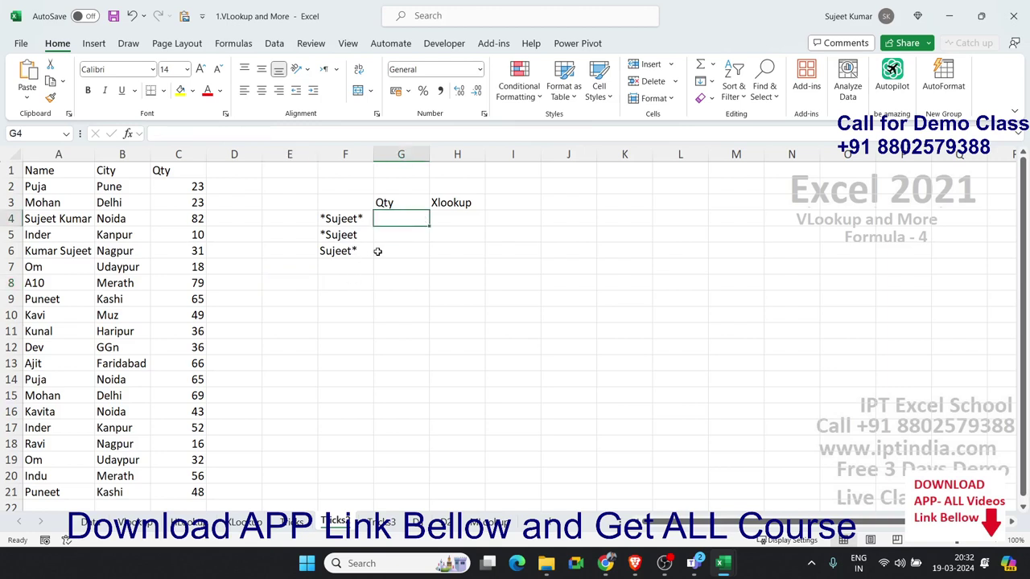
key(Left)
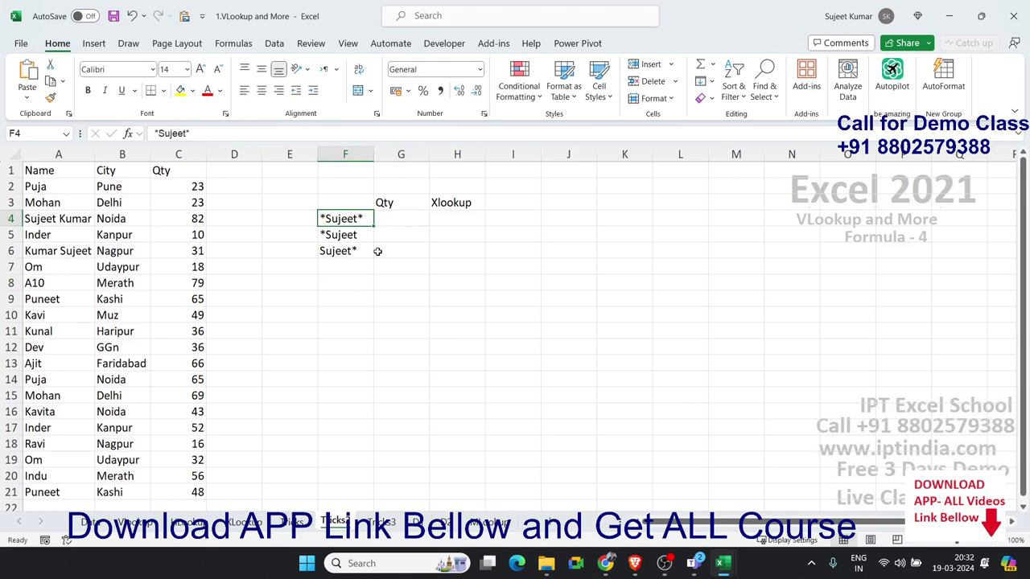
key(Right)
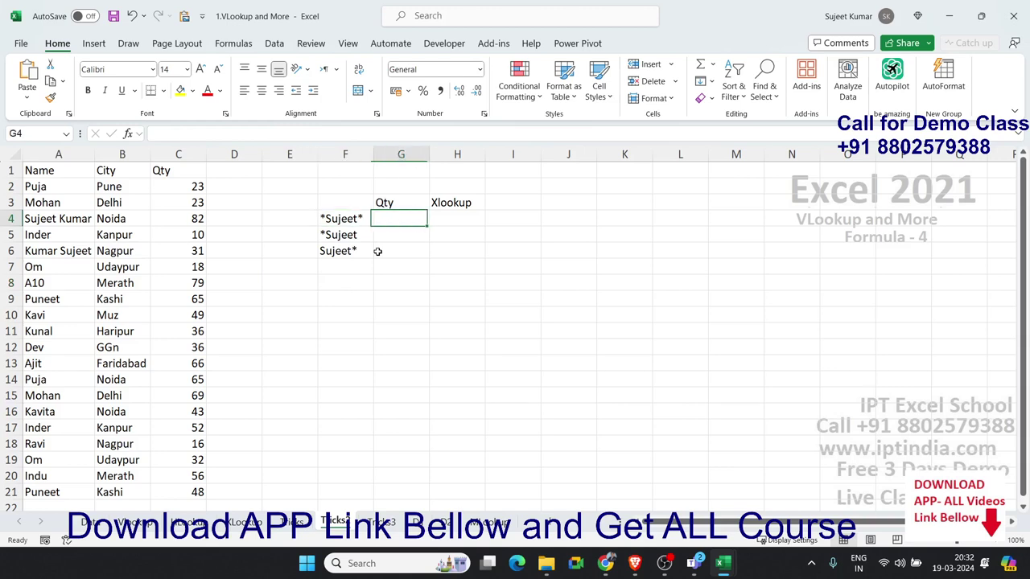
Re-enter =VLOOKUP(F4,A:C,3,0) in G4, returning 82 for the *Sujeet* pattern
text(=vl)
key(Tab)
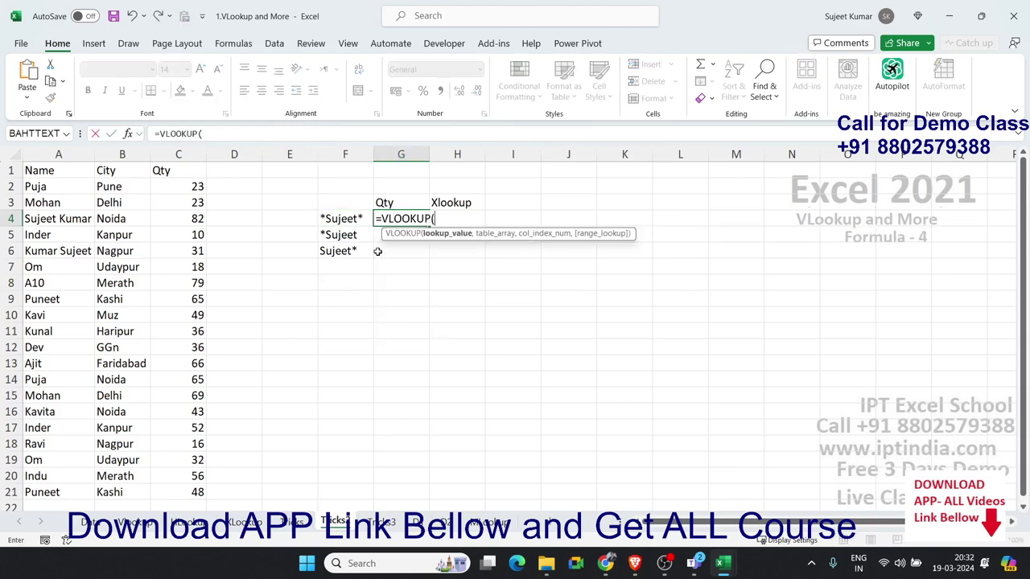
key(Left)
text(,)
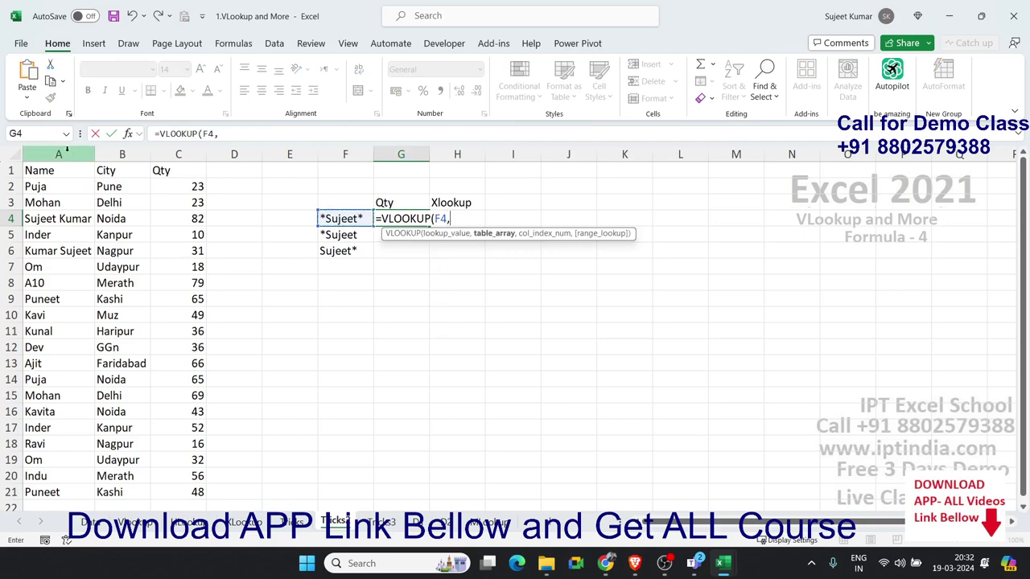
drag(66, 153, 165, 153)
text(,)
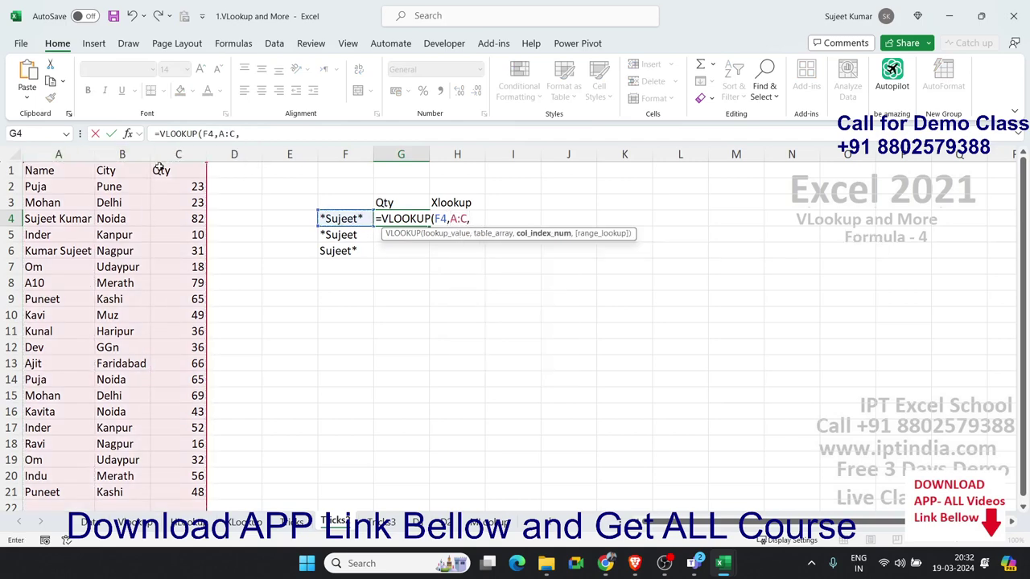
text(3,0)
key(Return)
key(Up)
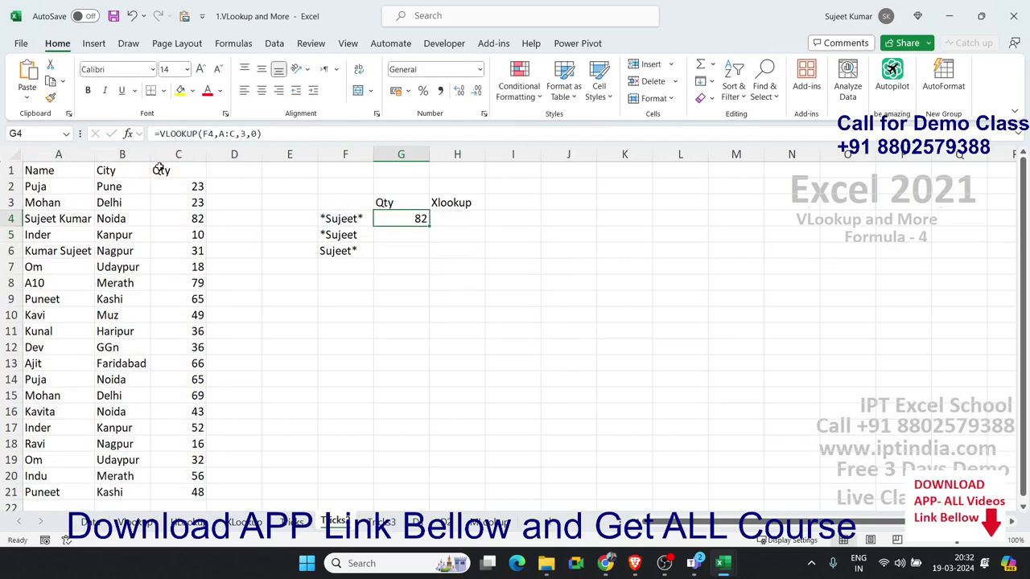
key(Left)
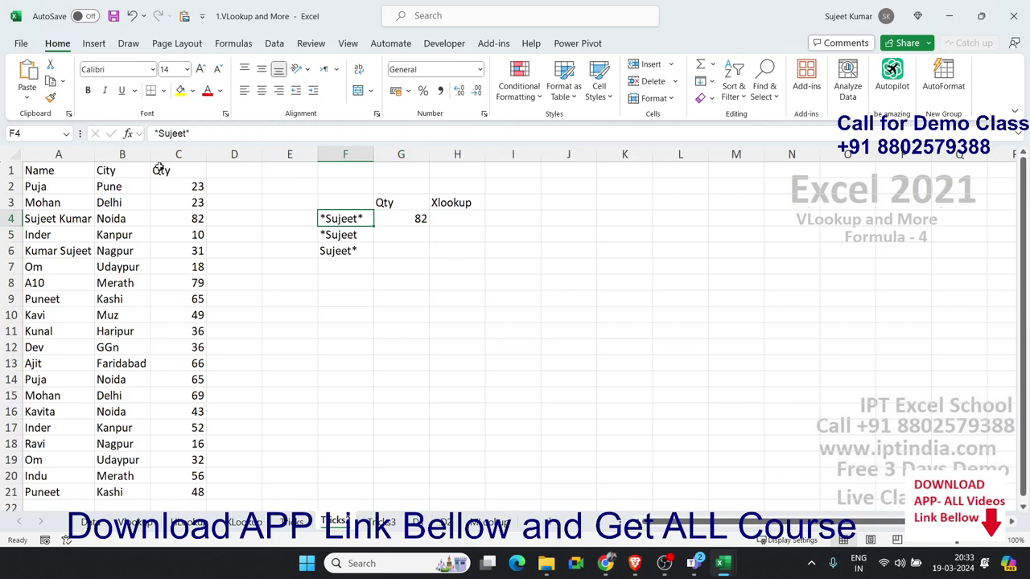
key(Down)
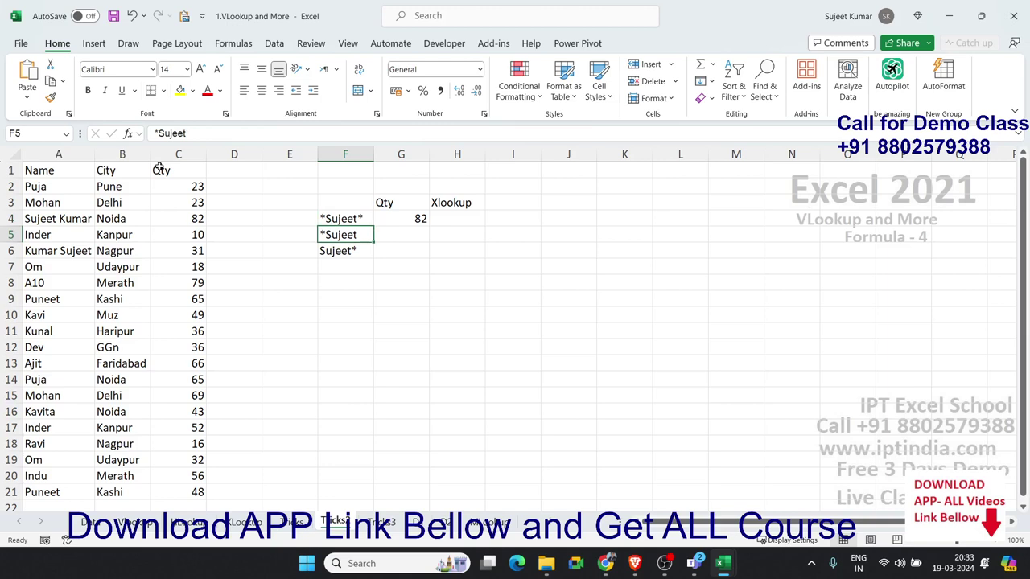
key(Down)
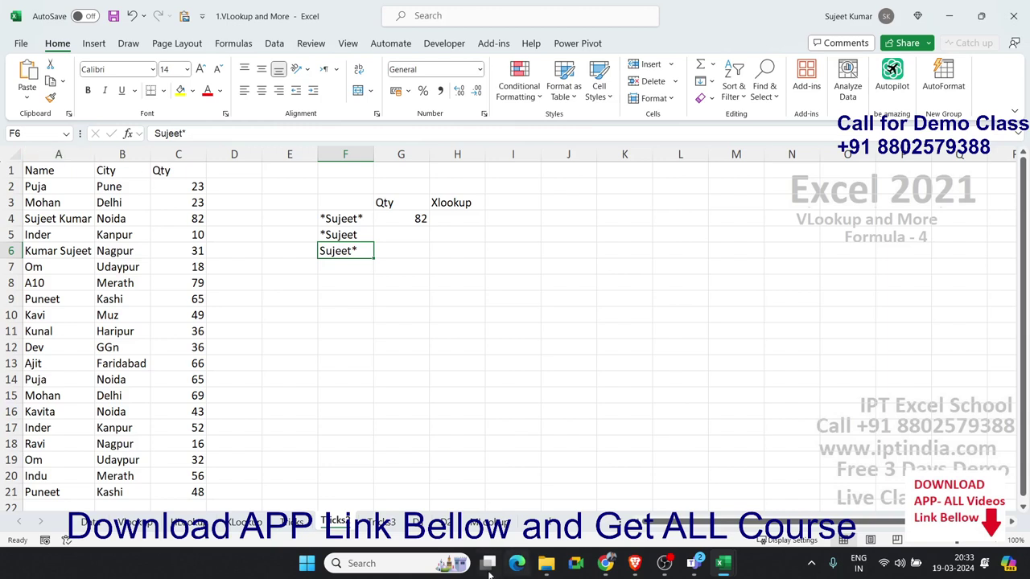
click(390, 525)
On Tricks3, delete the TEXTJOIN list in H3 and the Mohan FILTER results in G7
click(432, 438)
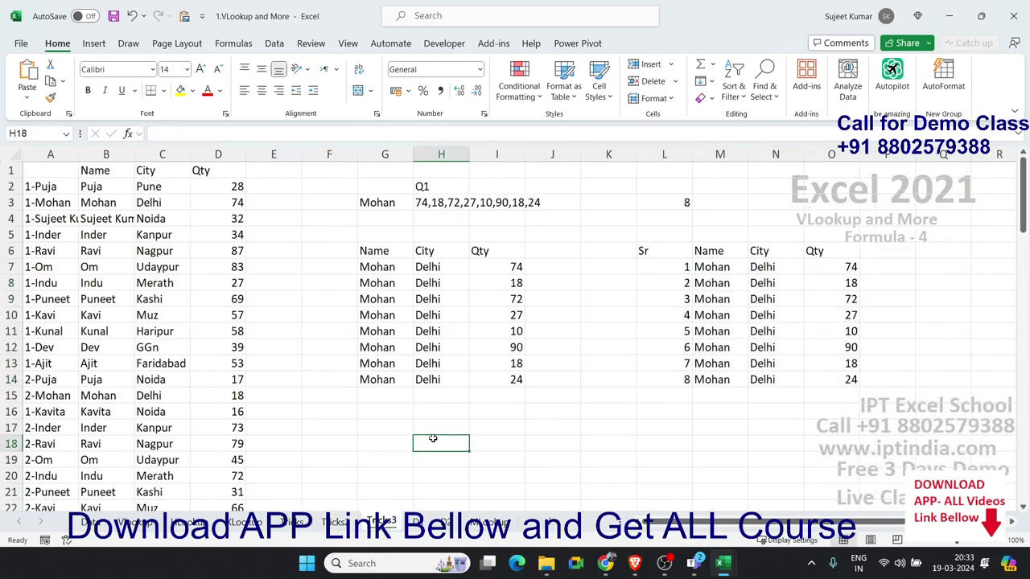
click(417, 202)
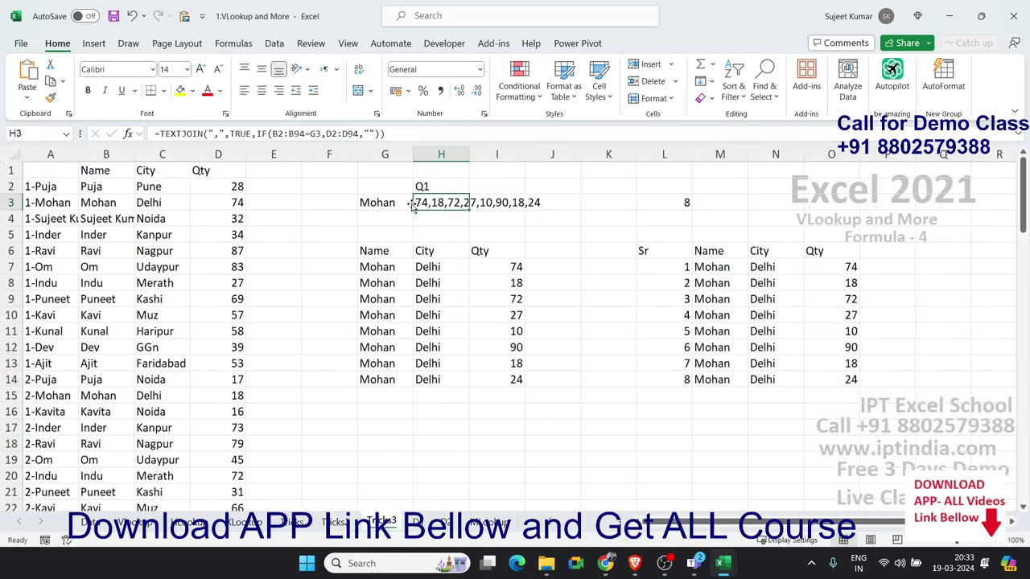
key(Delete)
click(380, 252)
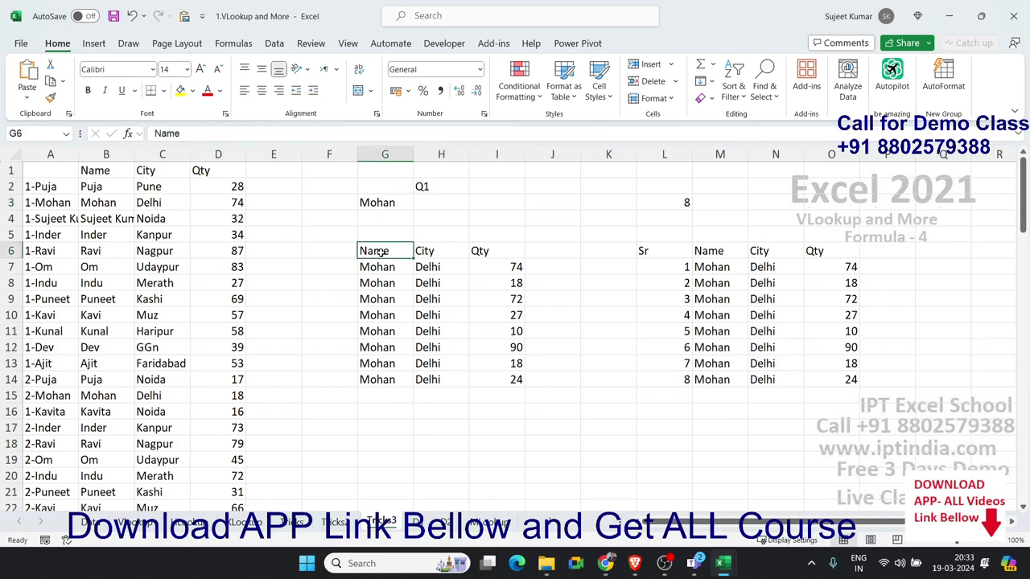
click(376, 266)
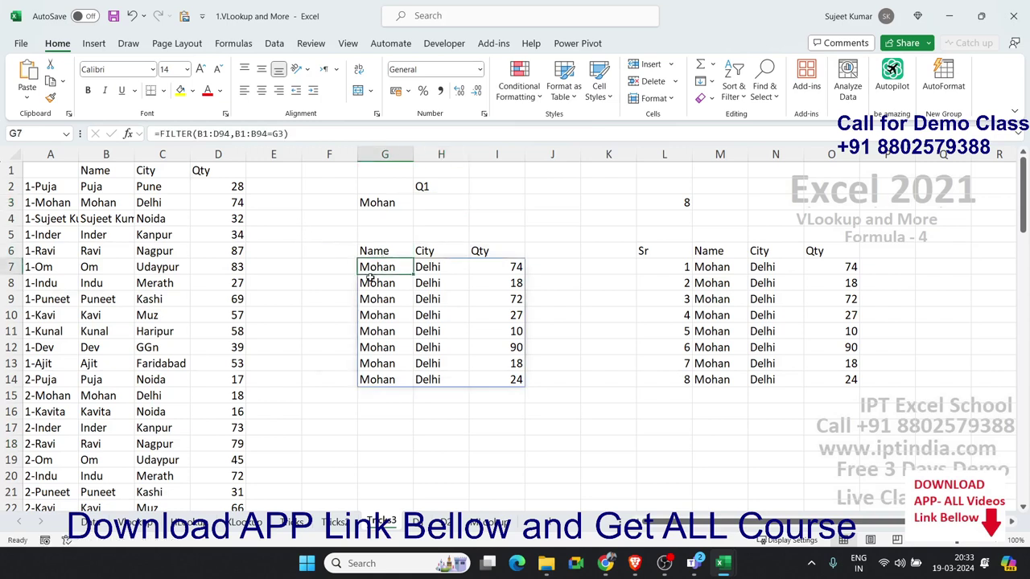
key(Delete)
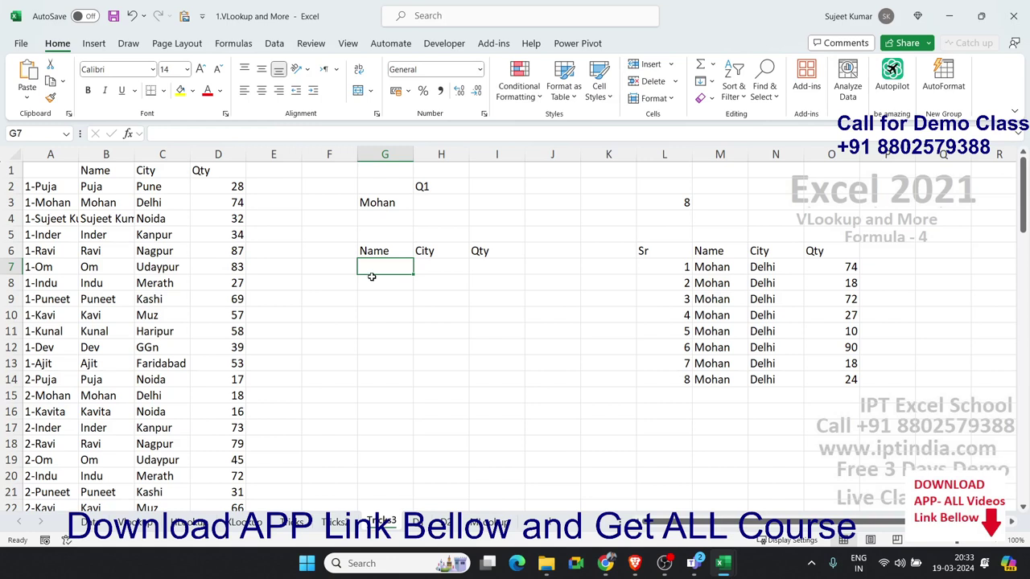
click(431, 206)
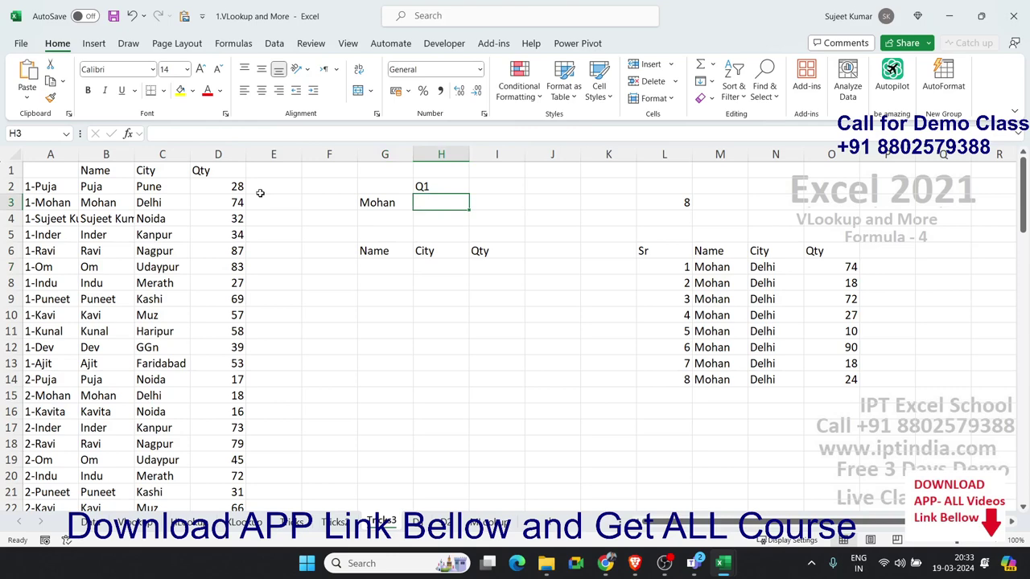
Clear the serial-number keys from column A, leaving H3 selected
click(50, 155)
key(Delete)
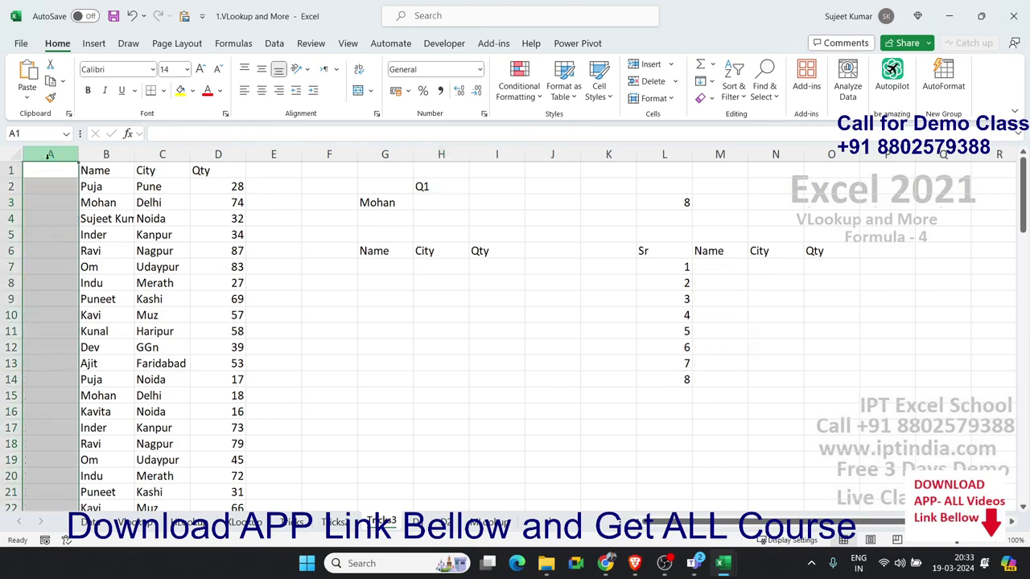
click(664, 255)
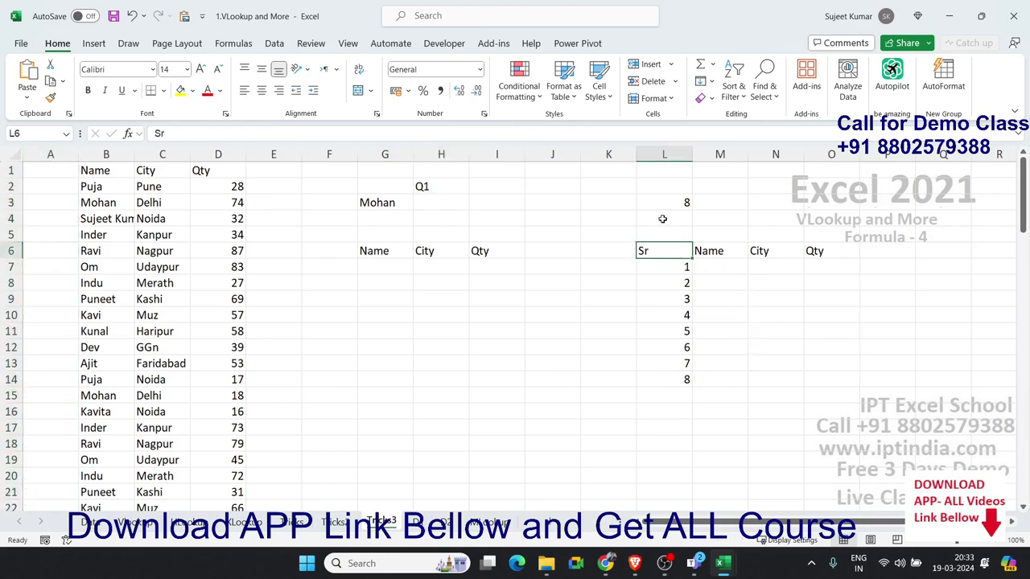
click(432, 201)
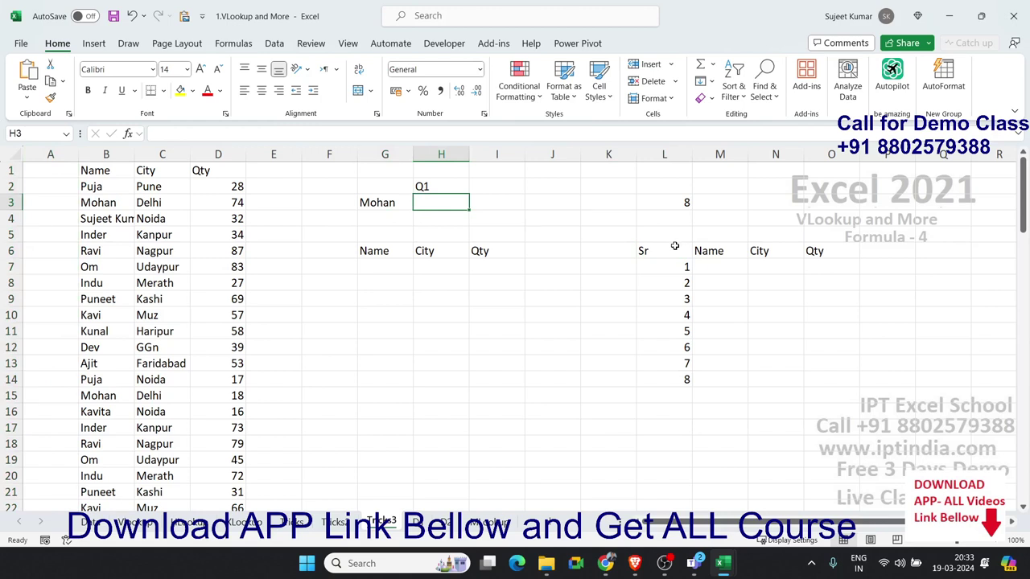
Discard the hand-typed quantities and start =TEXTJOIN(",",TRUE,IF( in H3
text(74,)
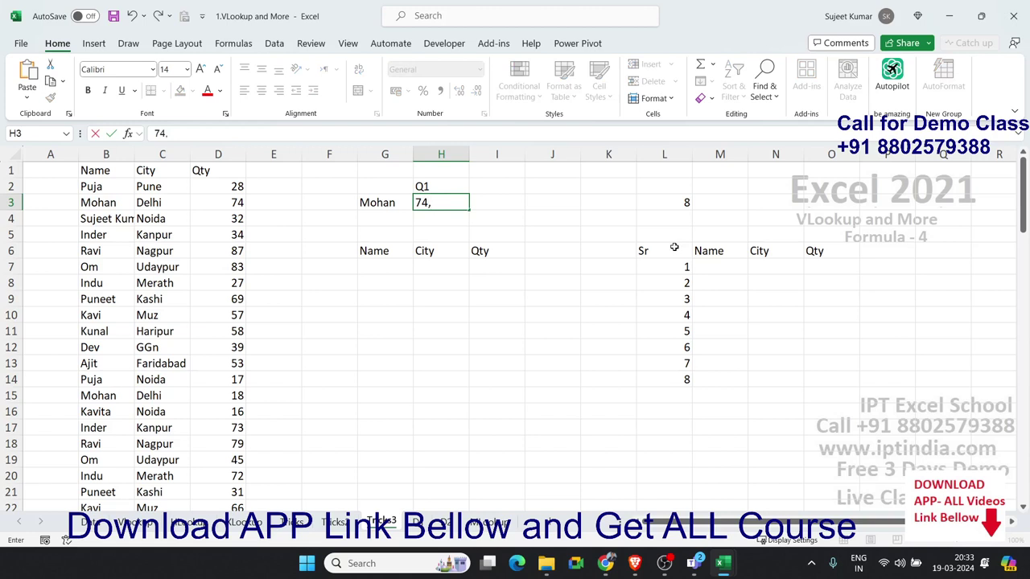
text(18,)
key(Escape)
text(=)
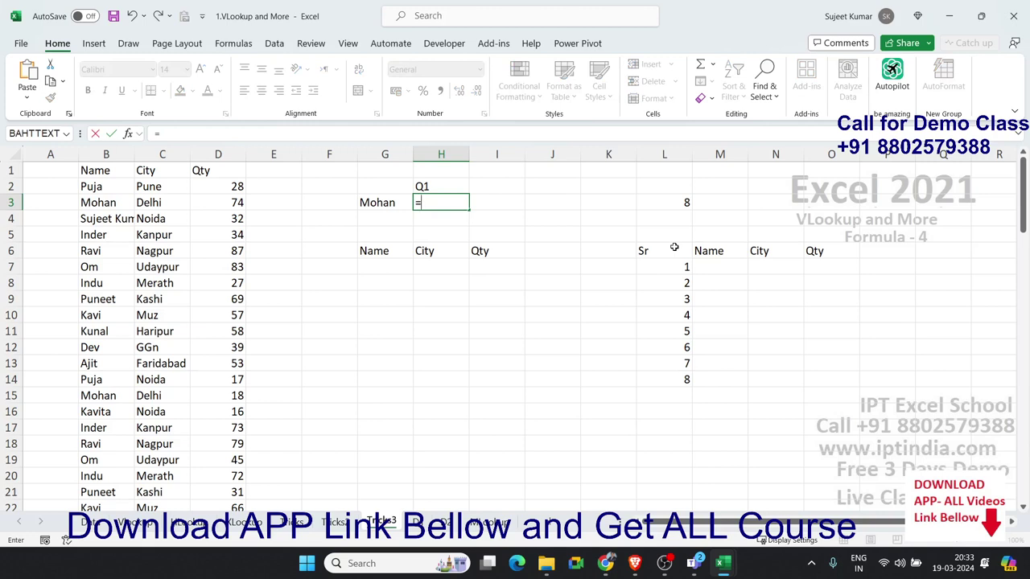
text(te)
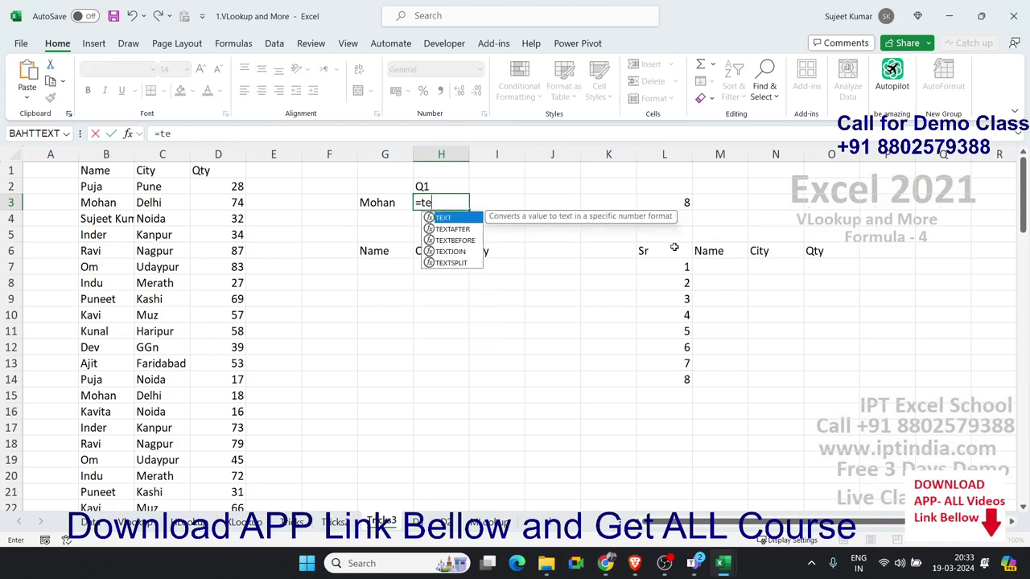
key(Down)
key(Down)
key(Down)
key(Tab)
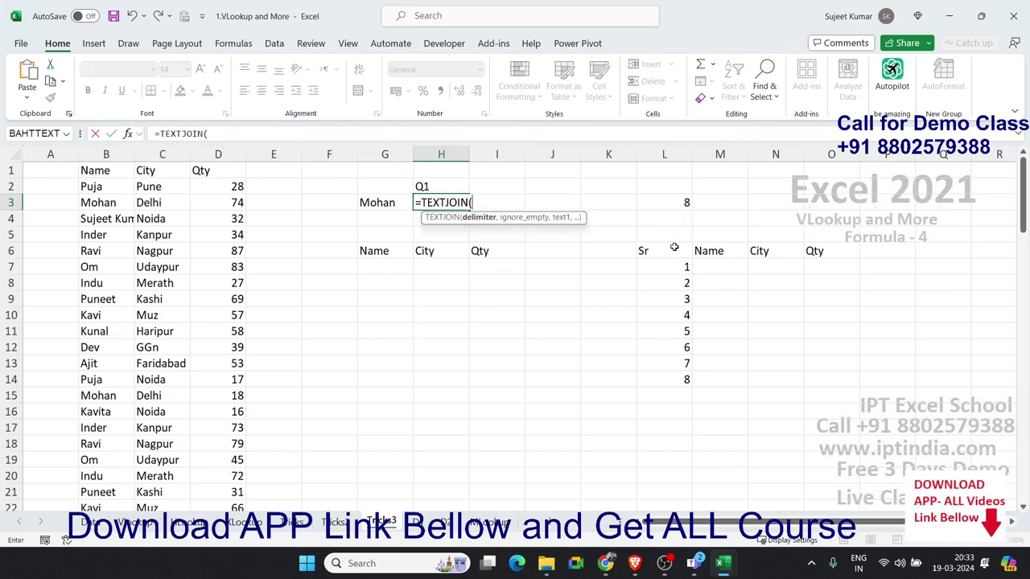
text(,)
key(BackSpace)
text(,")
text(,)
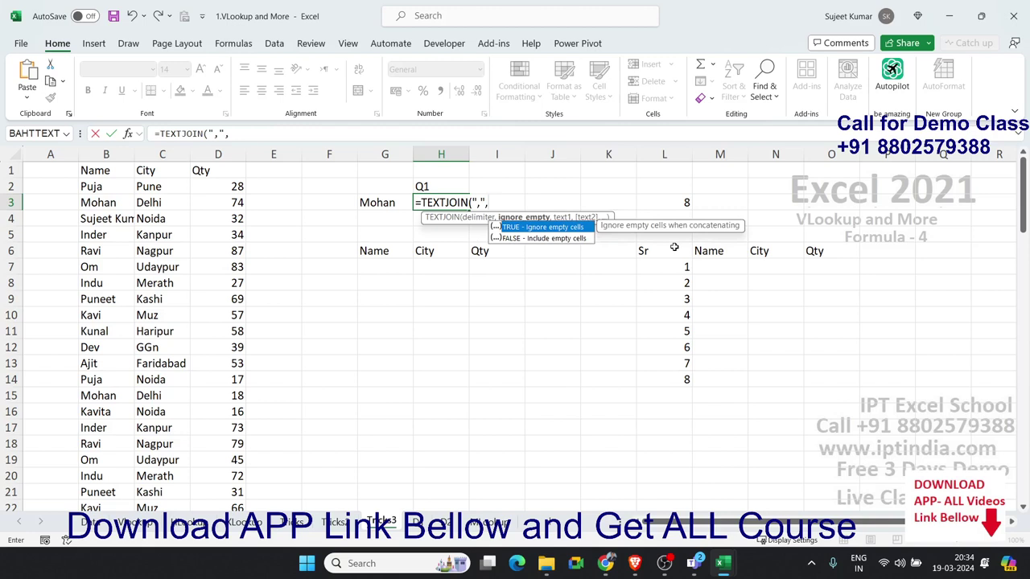
text(TRUE,)
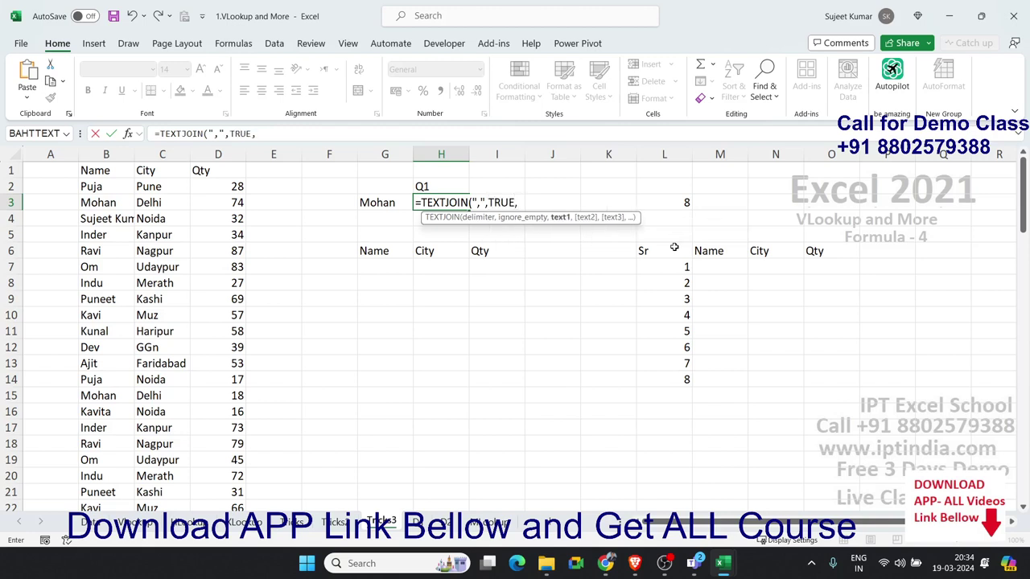
text(IF()
Complete the IF over B2:B94=G3 and D2:D94, listing Mohan's quantities 74,18,72,27,10,90,18,24
key(Left)
key(Left)
key(Left)
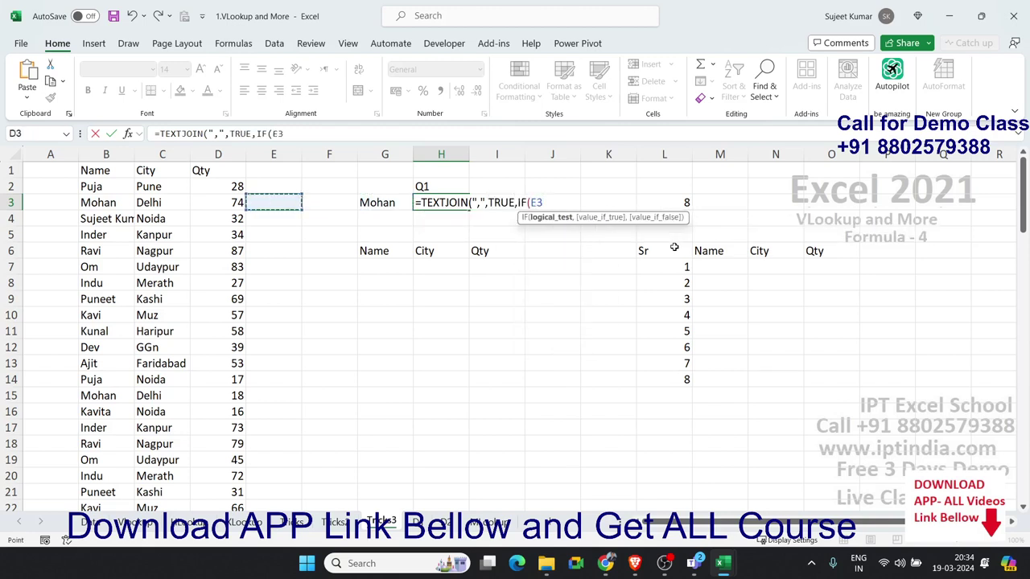
key(Left)
key(Left)
key(Up)
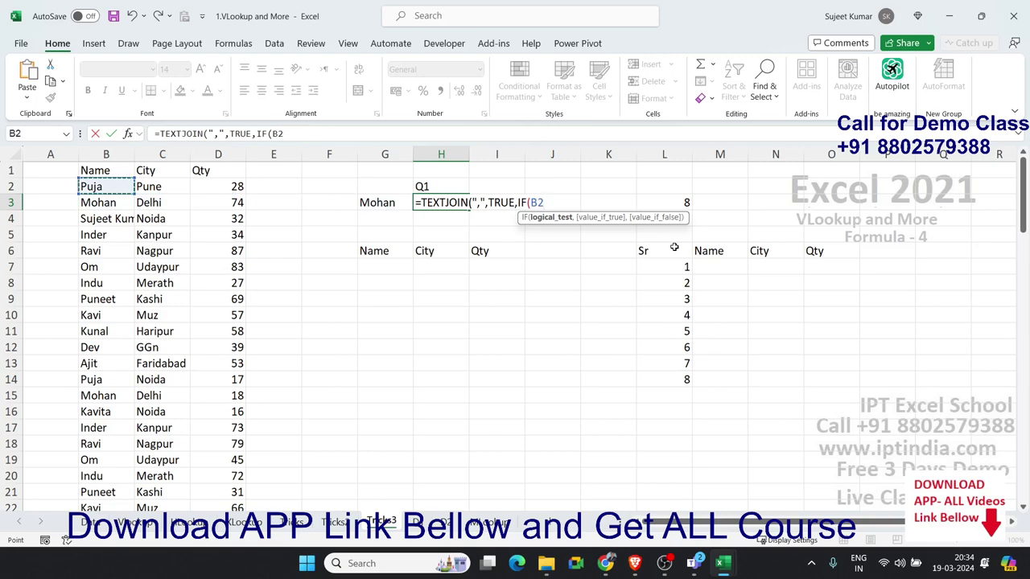
key(ctrl+shift+Down)
text(:B94=)
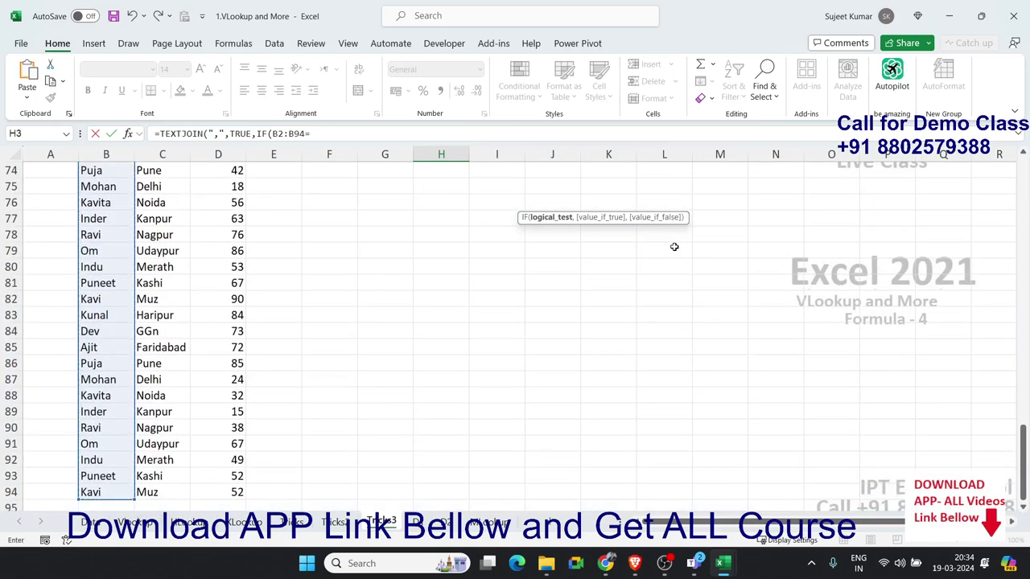
key(Left)
text(,)
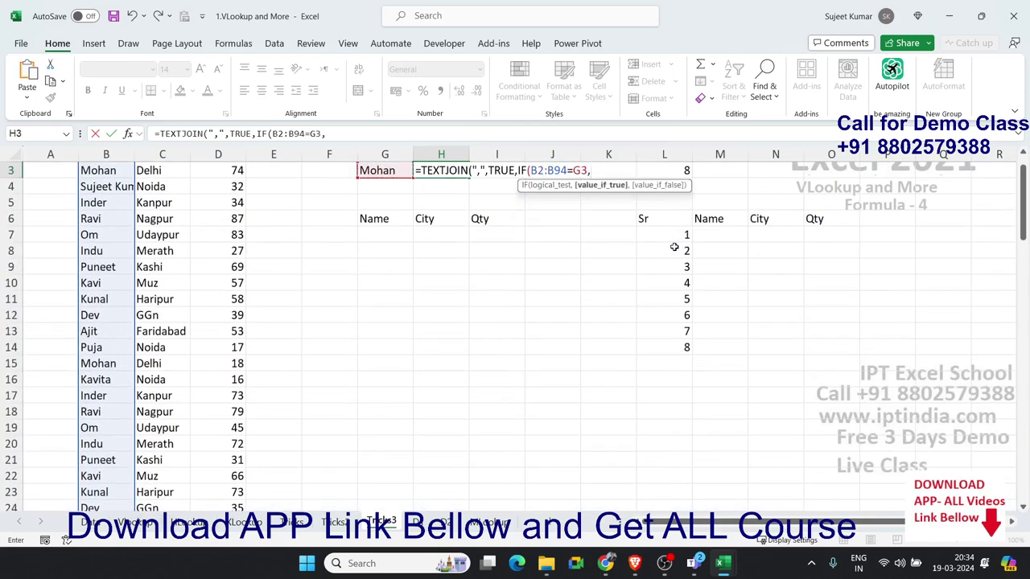
key(Left)
key(Left)
key(Left)
key(Left)
key(Up)
key(Up)
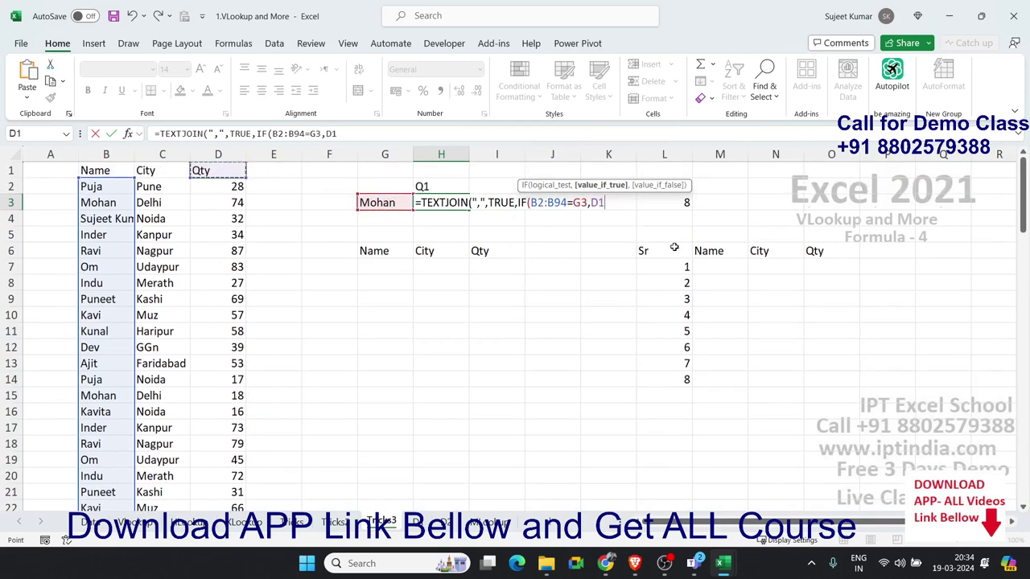
key(Down)
key(ctrl+shift+Down)
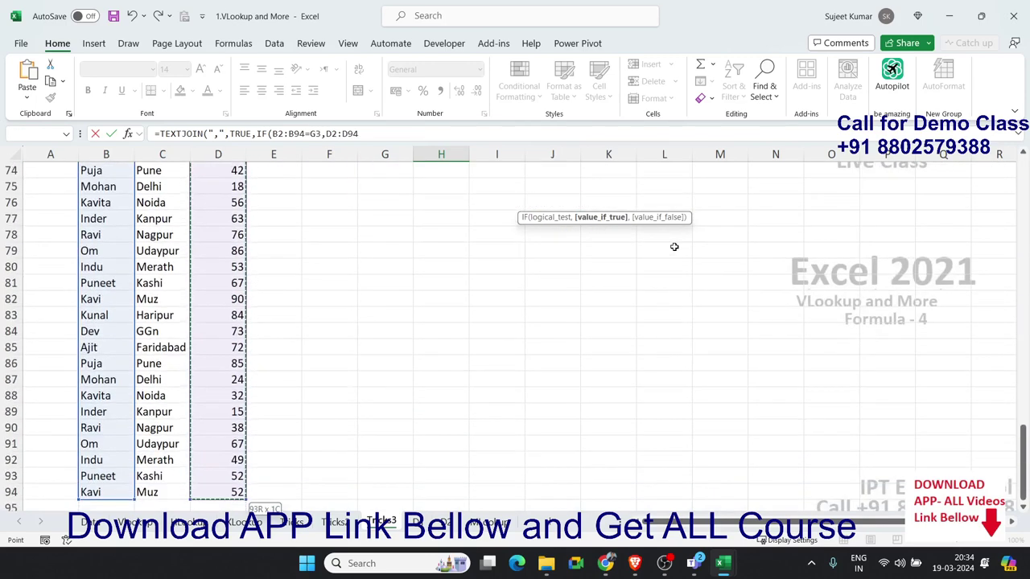
text(,)
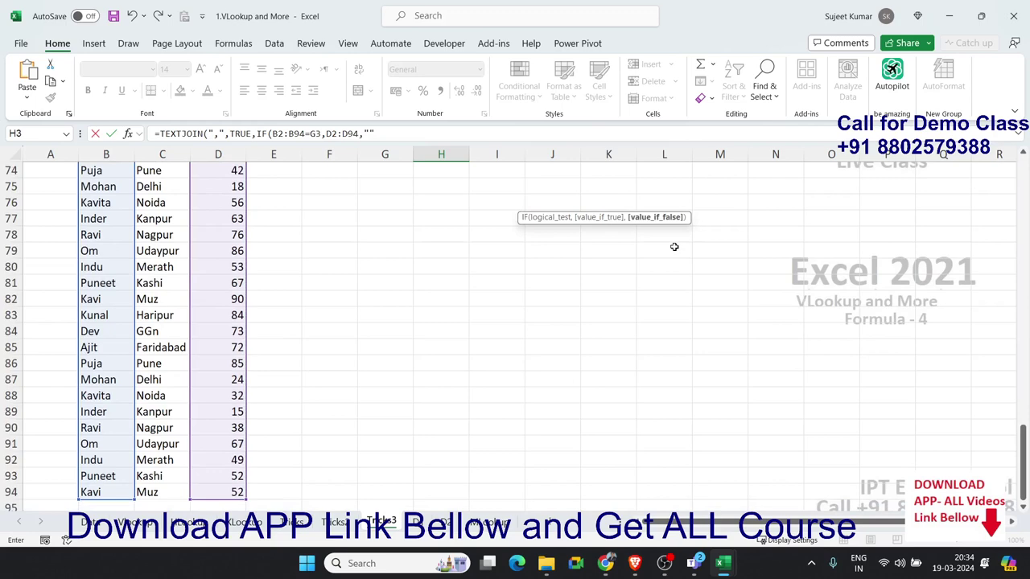
text())
key(Return)
key(Return)
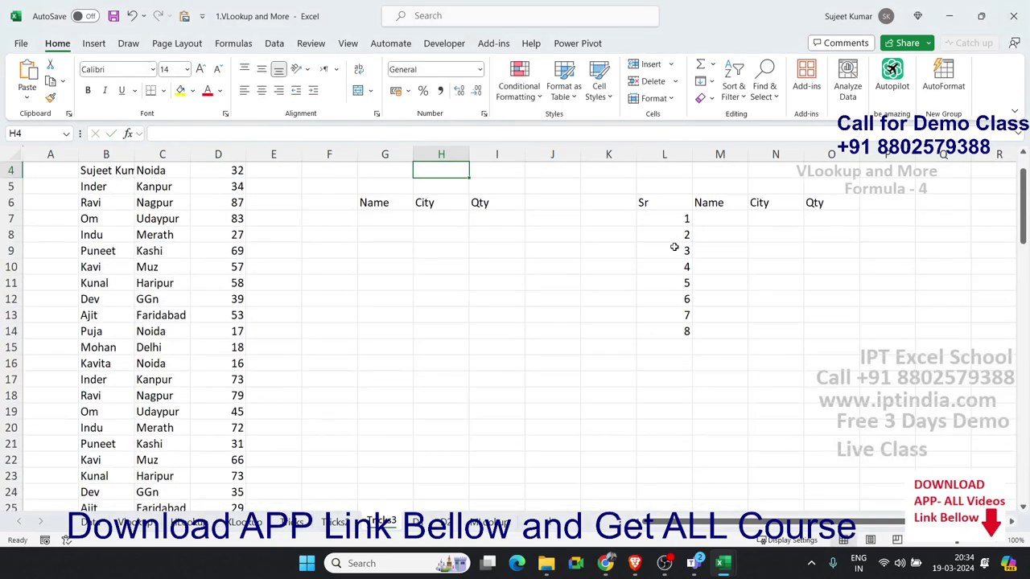
key(Up)
key(Up)
key(Up)
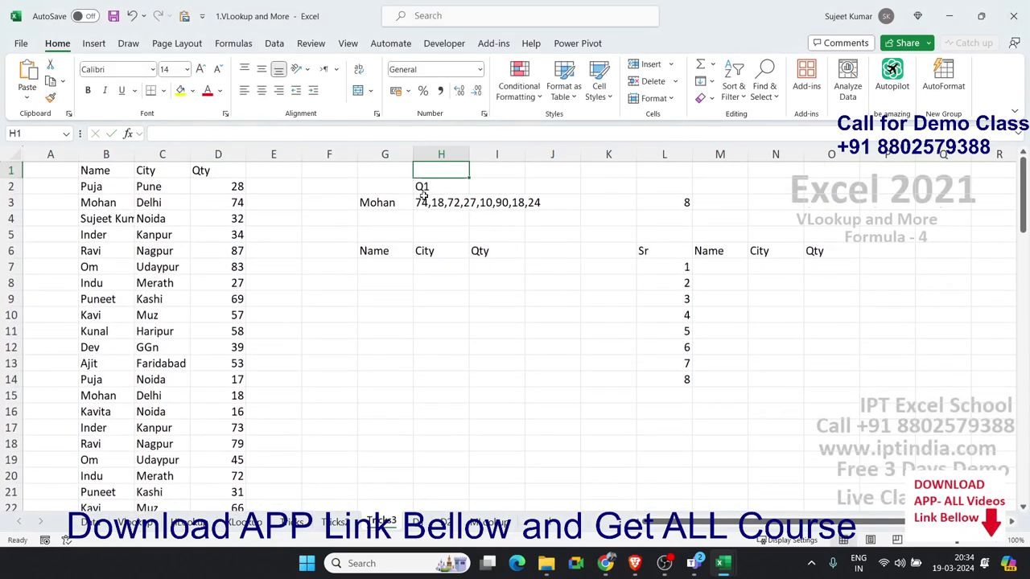
double_click(423, 197)
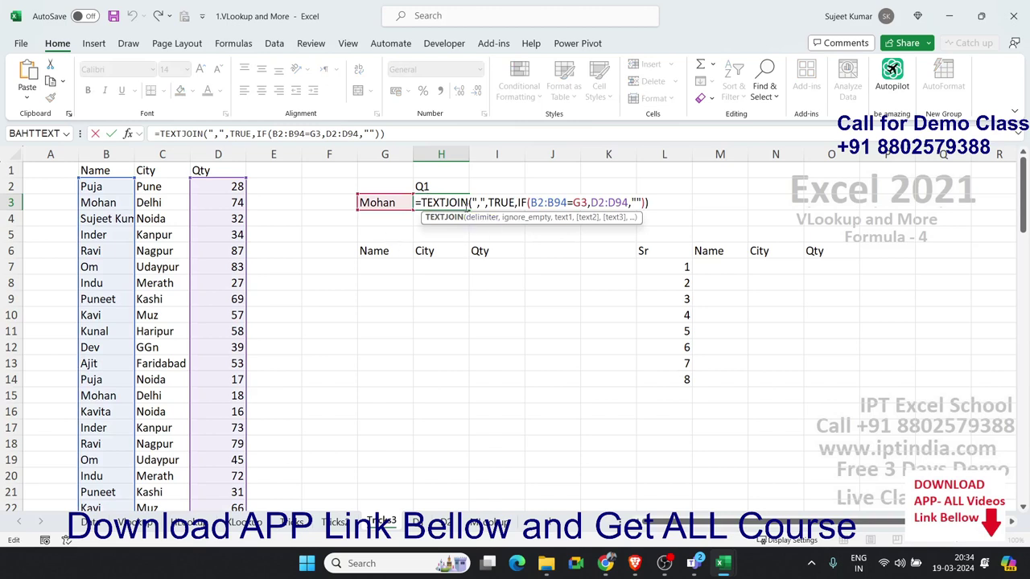
click(479, 204)
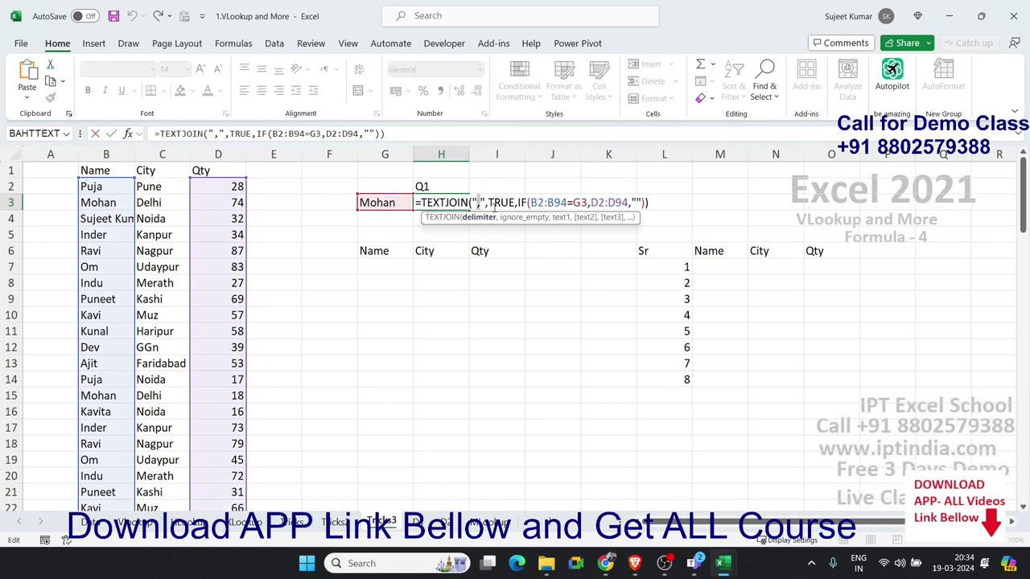
click(494, 204)
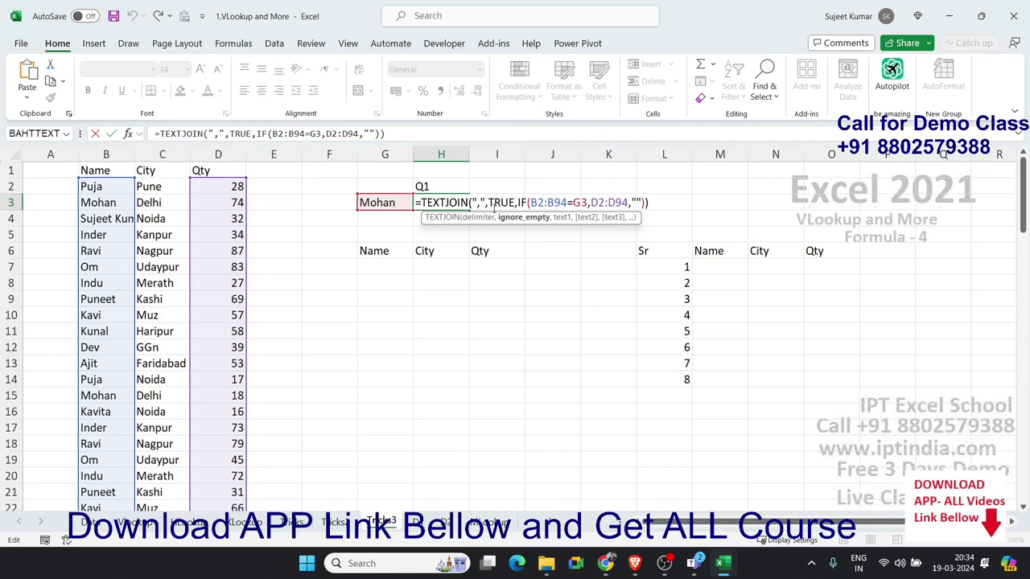
click(528, 202)
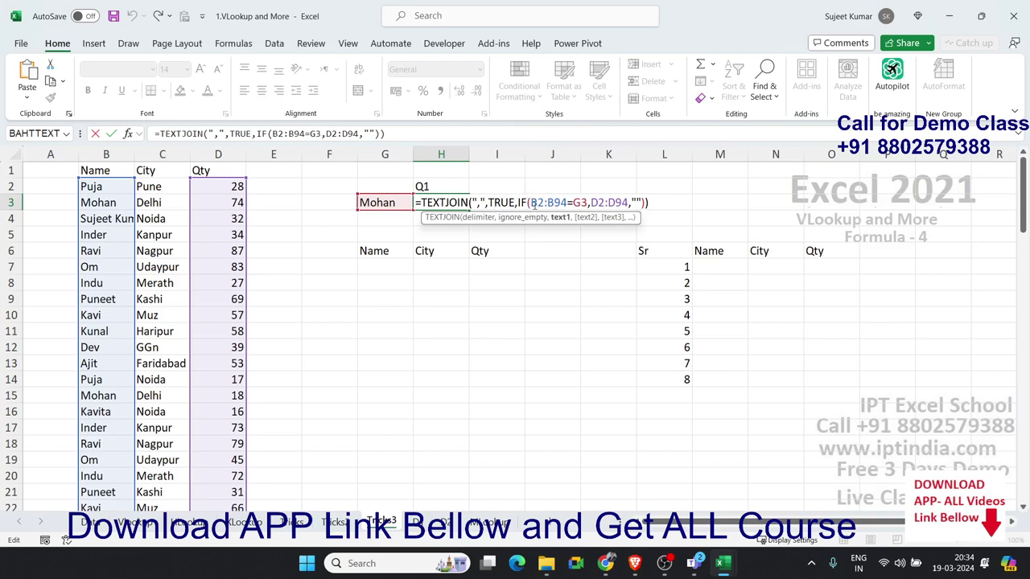
double_click(537, 203)
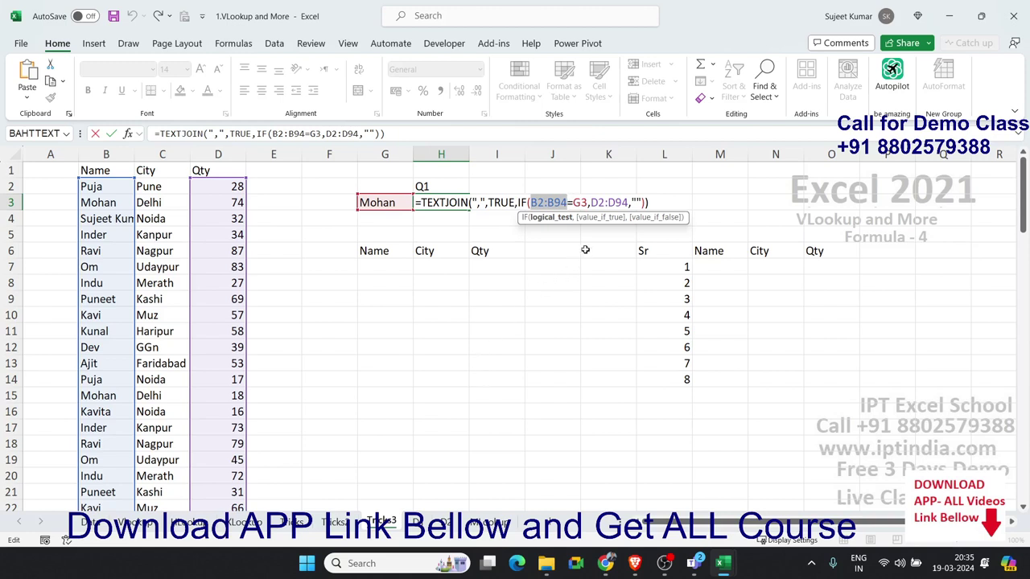
double_click(602, 202)
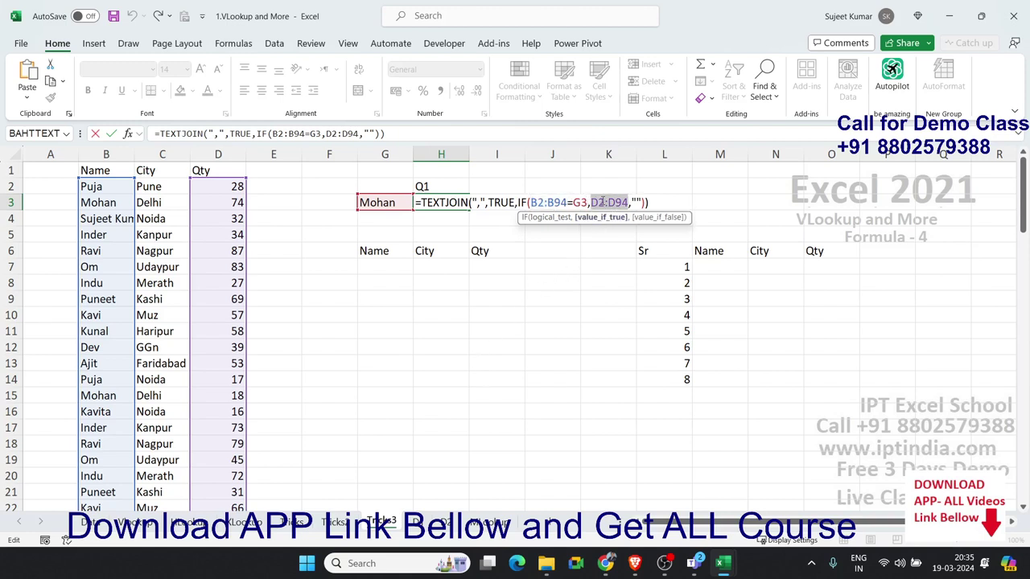
double_click(636, 202)
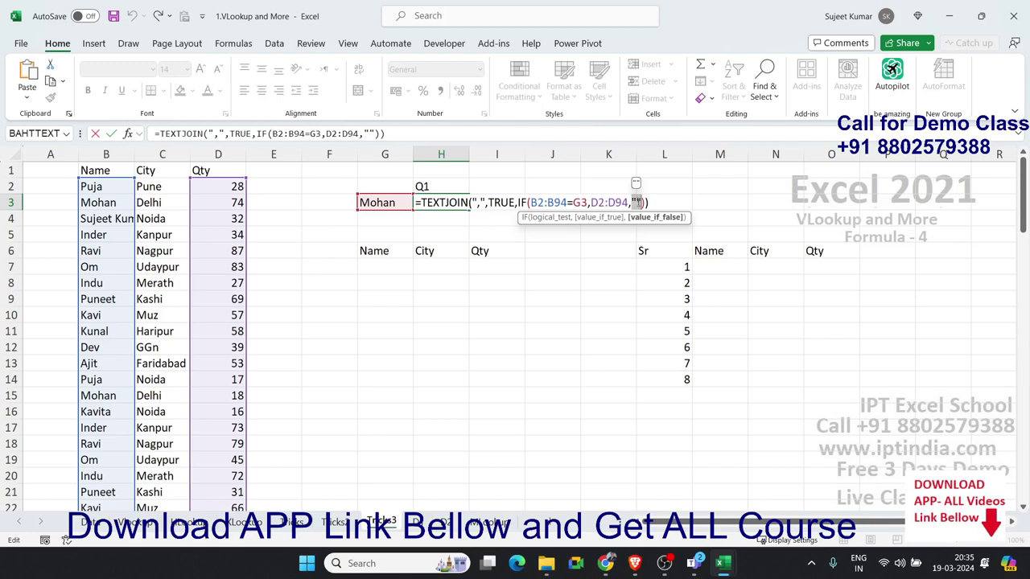
drag(531, 202, 588, 202)
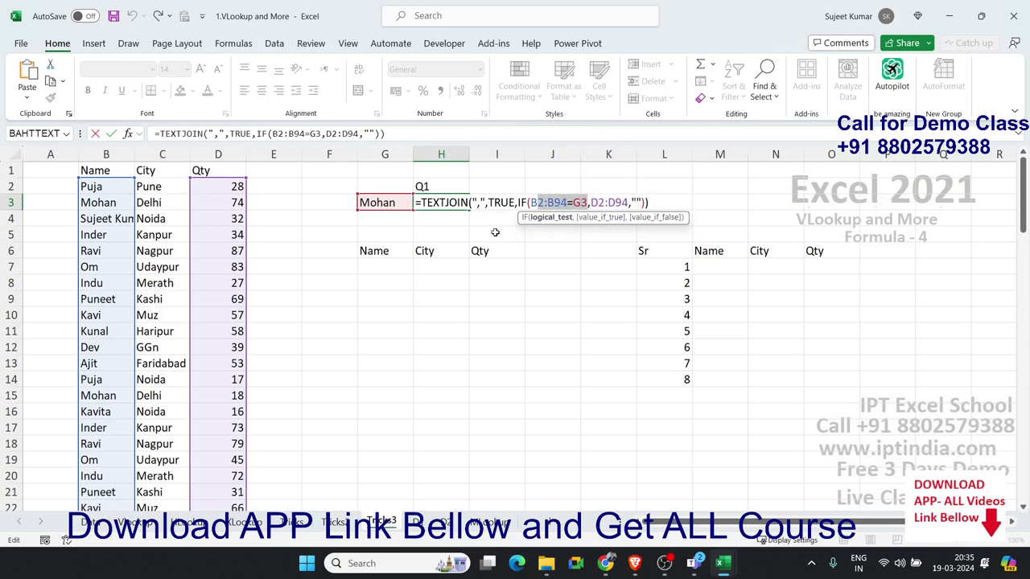
drag(592, 202, 642, 202)
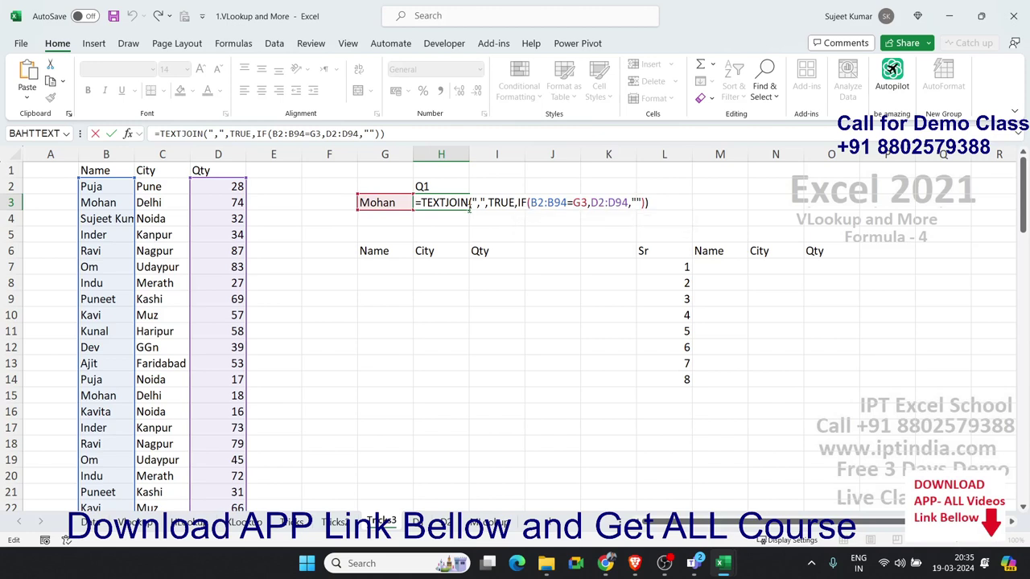
key(Return)
click(469, 208)
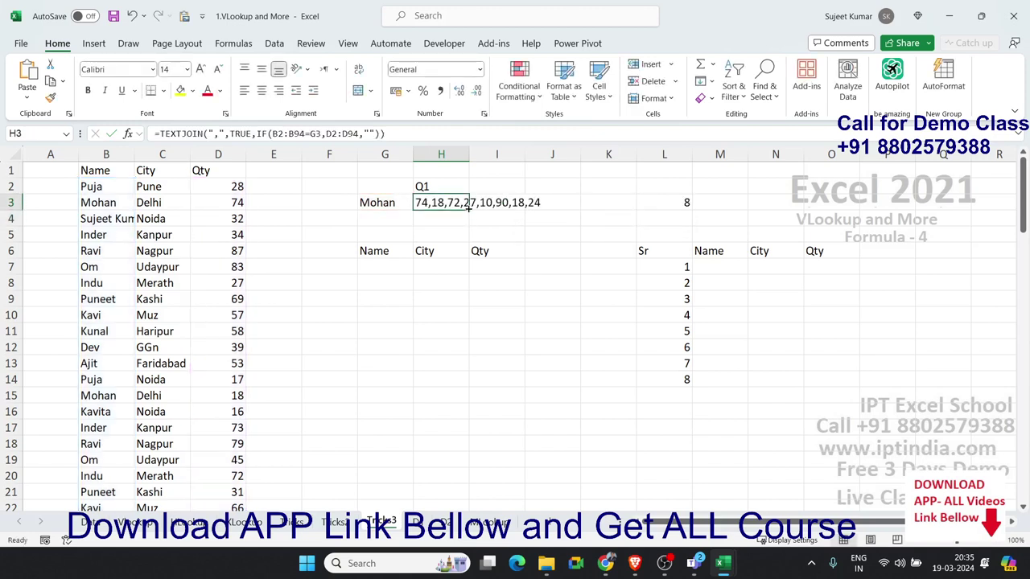
Enter =FILTER(B:D,B:B=G3) in G7, spilling Mohan's eight Delhi records into G7:I14
click(366, 266)
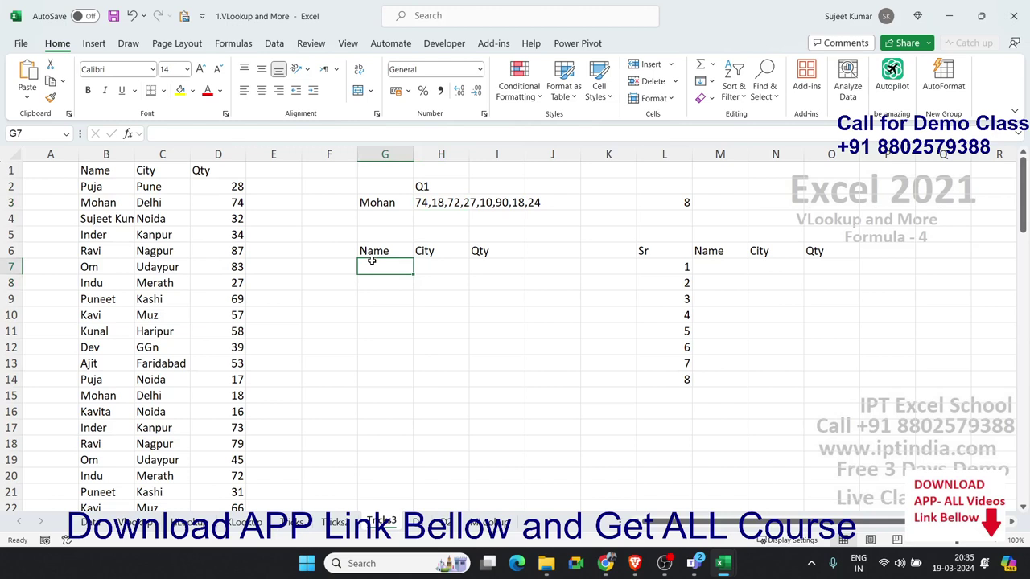
text(=FIL)
key(Tab)
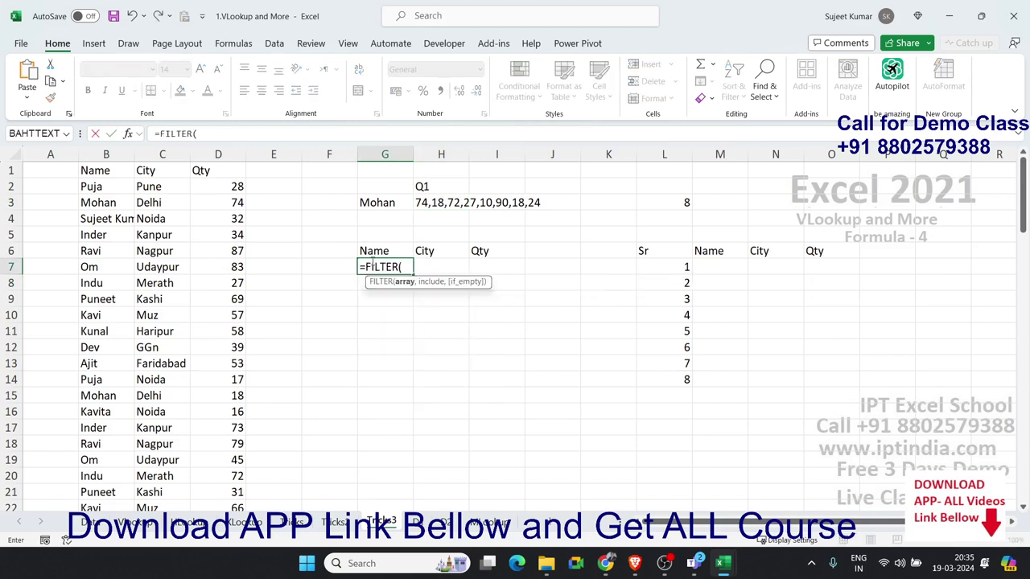
drag(105, 154, 205, 156)
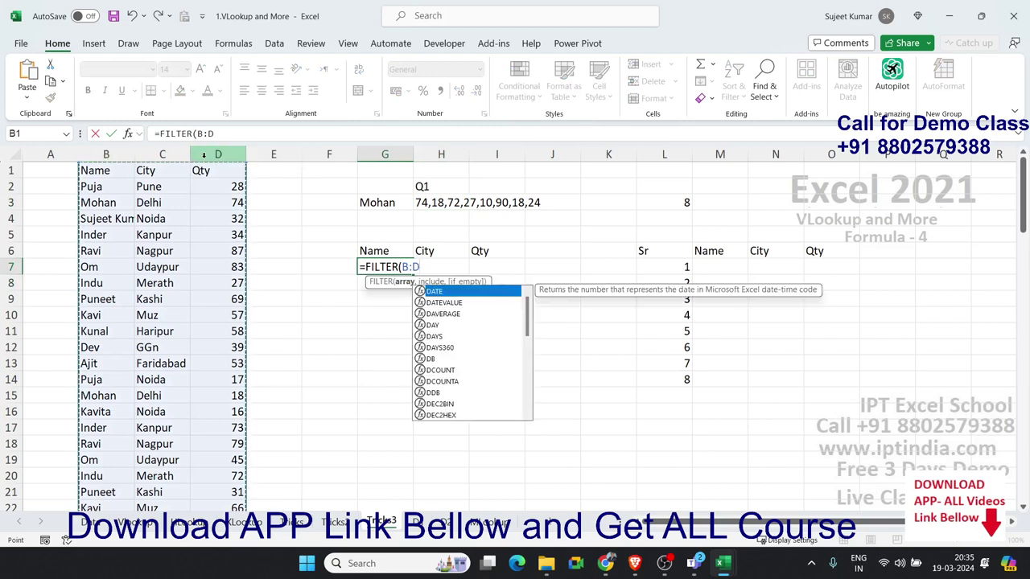
text(,)
click(112, 151)
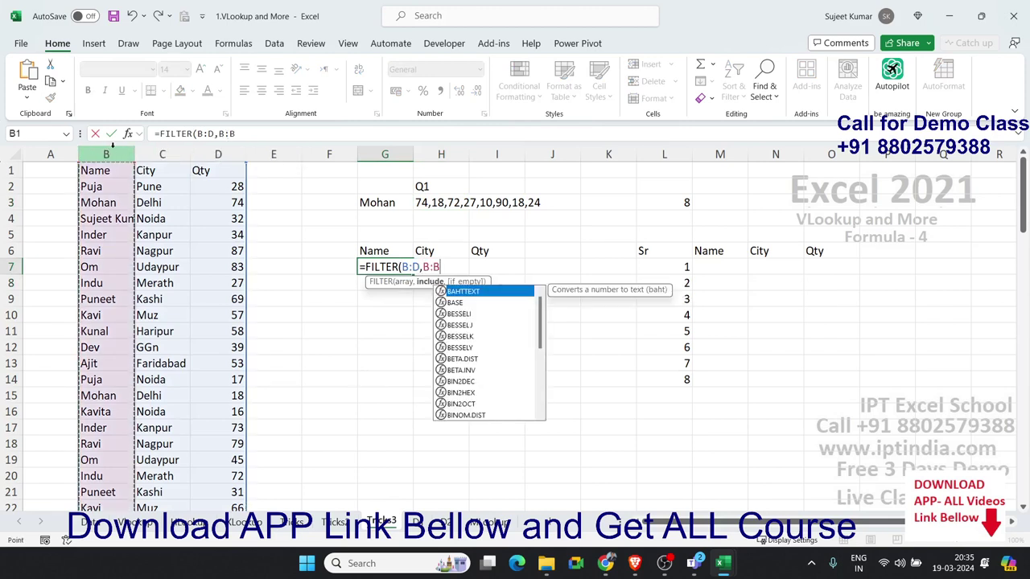
text(=)
click(376, 197)
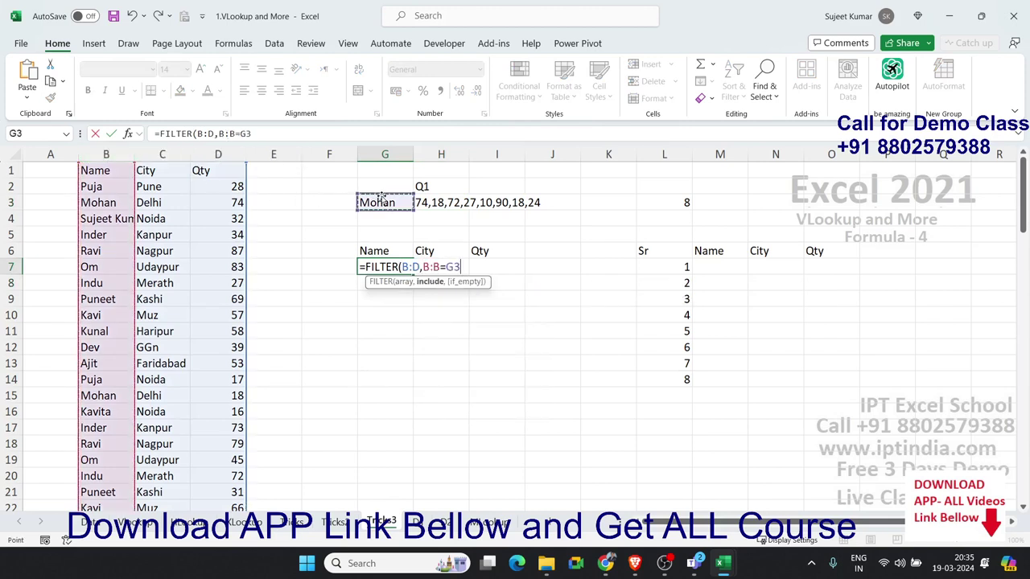
key(Return)
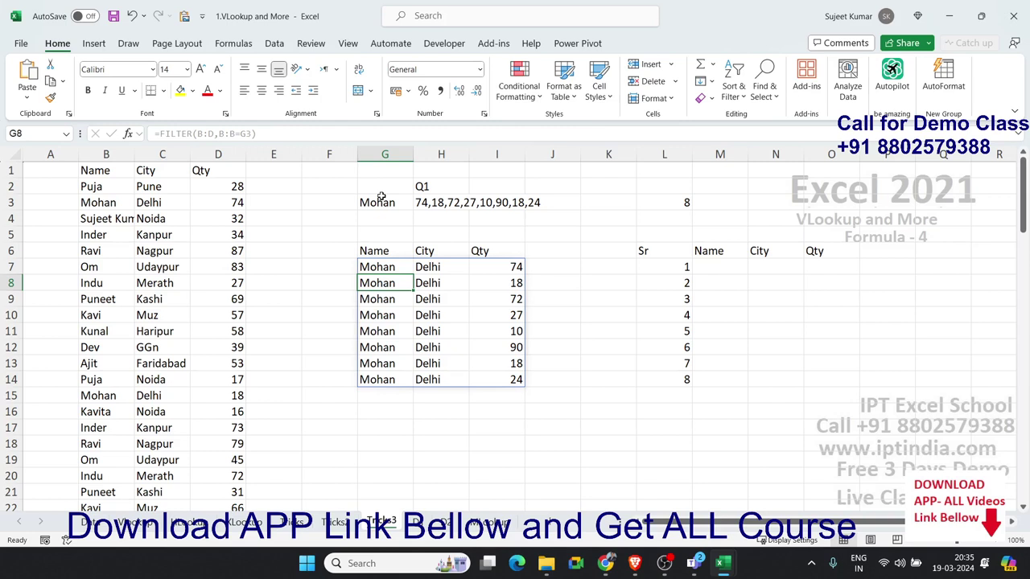
key(Up)
key(Right)
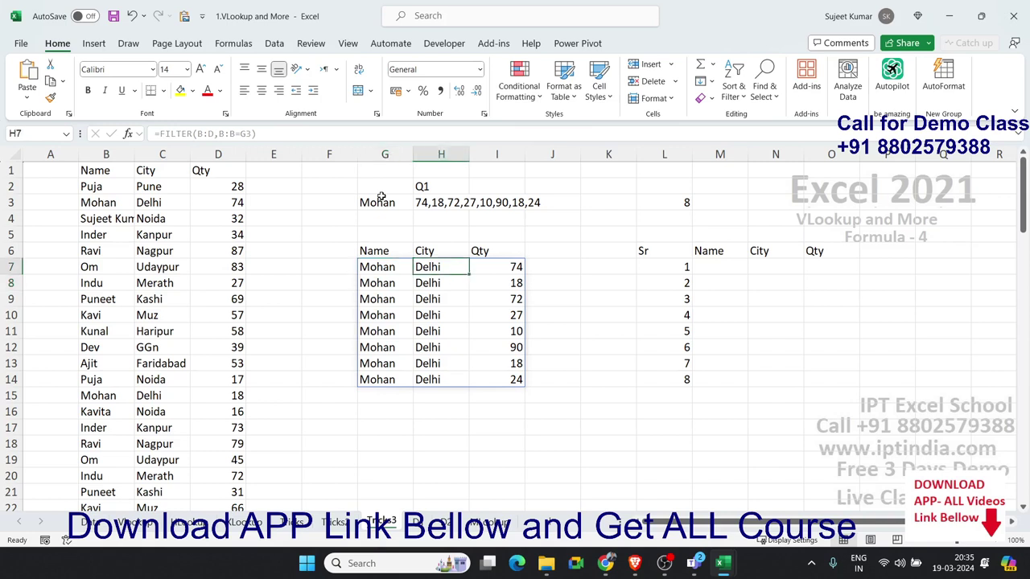
key(Right)
key(Right)
key(Left)
key(Left)
key(Left)
key(Left)
key(Left)
key(Left)
key(Left)
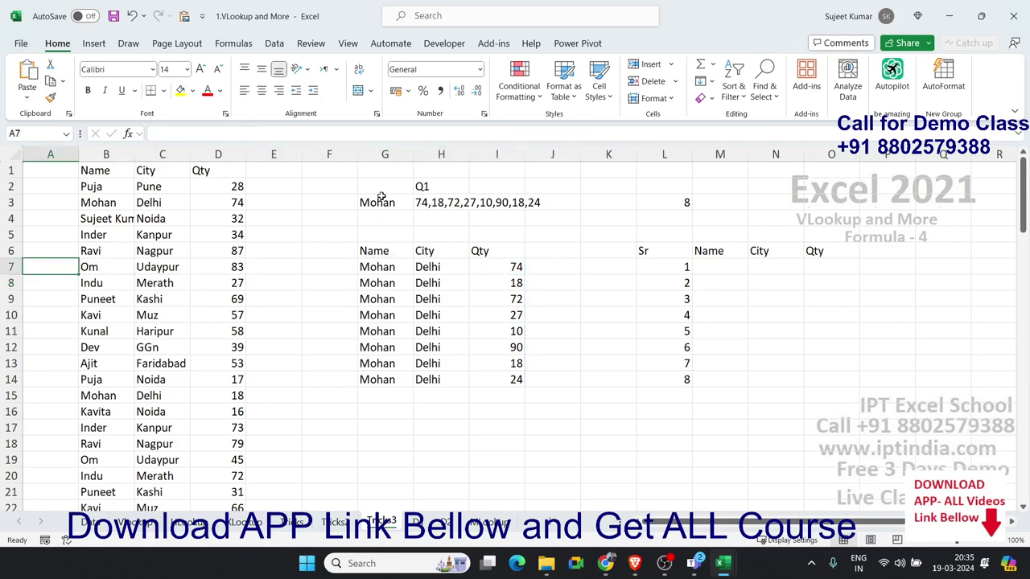
Enter a COUNTIF of B2 over the range B2:B2 in A2
key(ctrl+Up)
key(Down)
text(=)
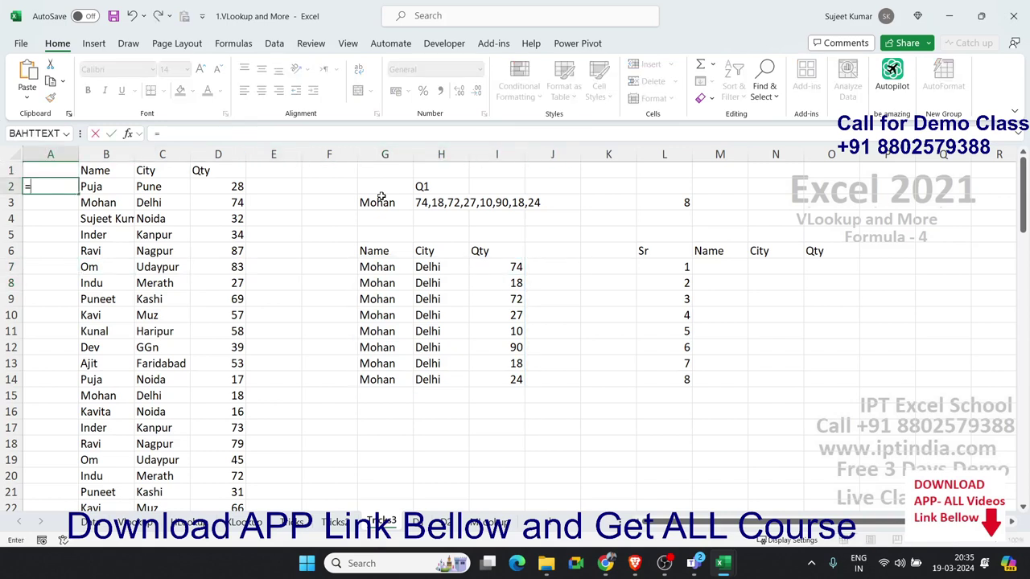
text(cou)
key(Down)
key(Down)
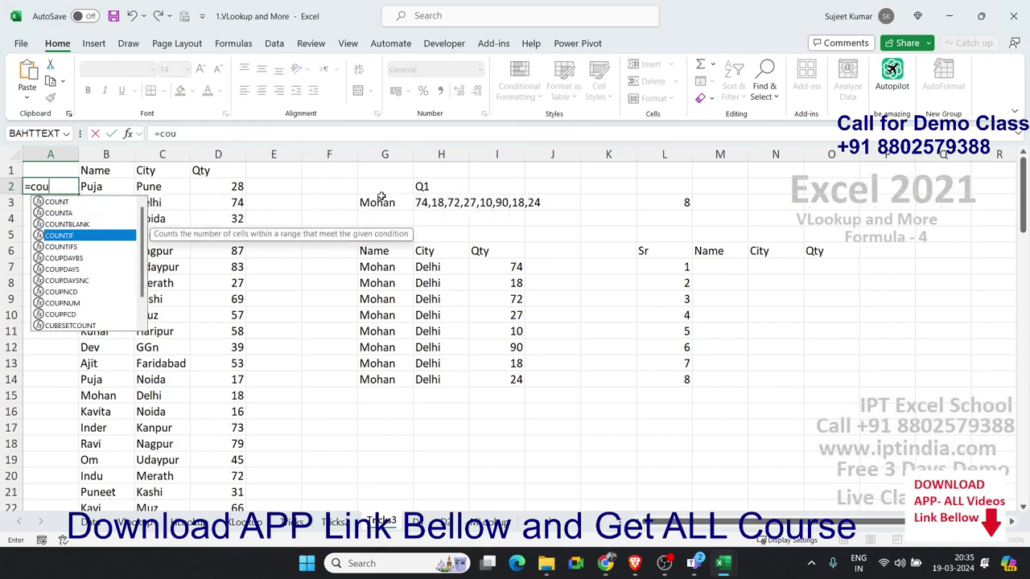
key(Tab)
key(Right)
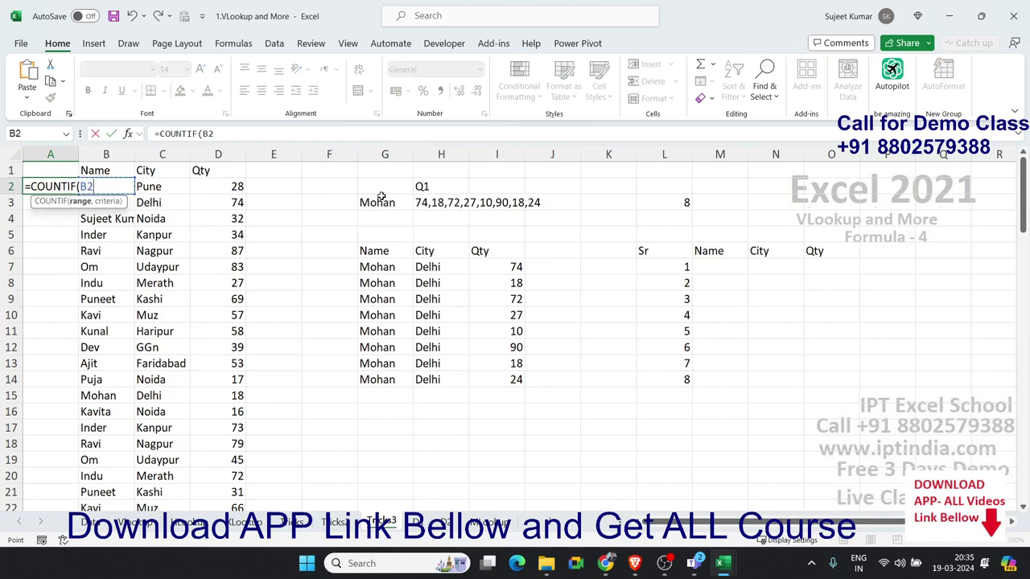
key(F8)
text(,B2)
key(Return)
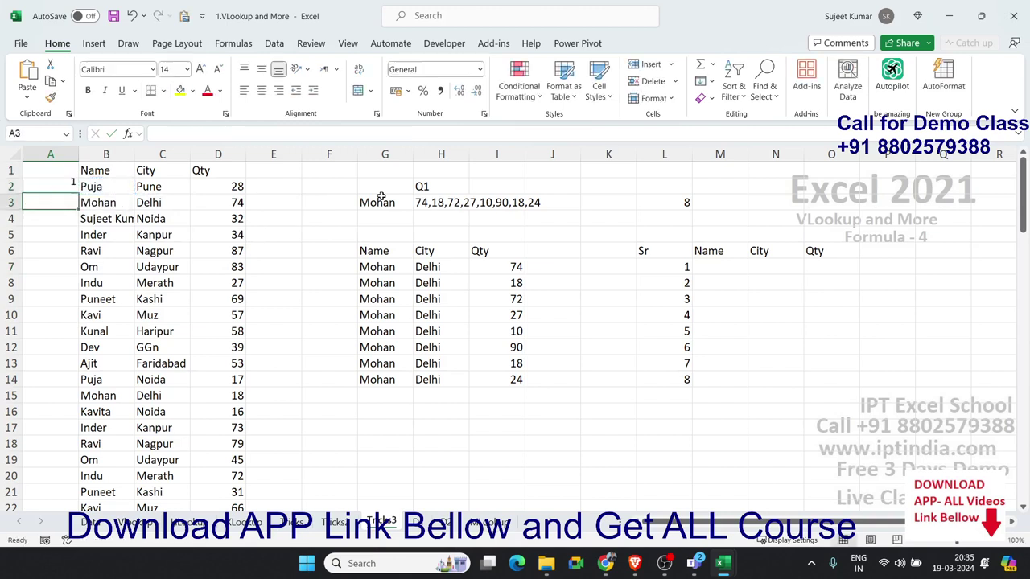
key(Up)
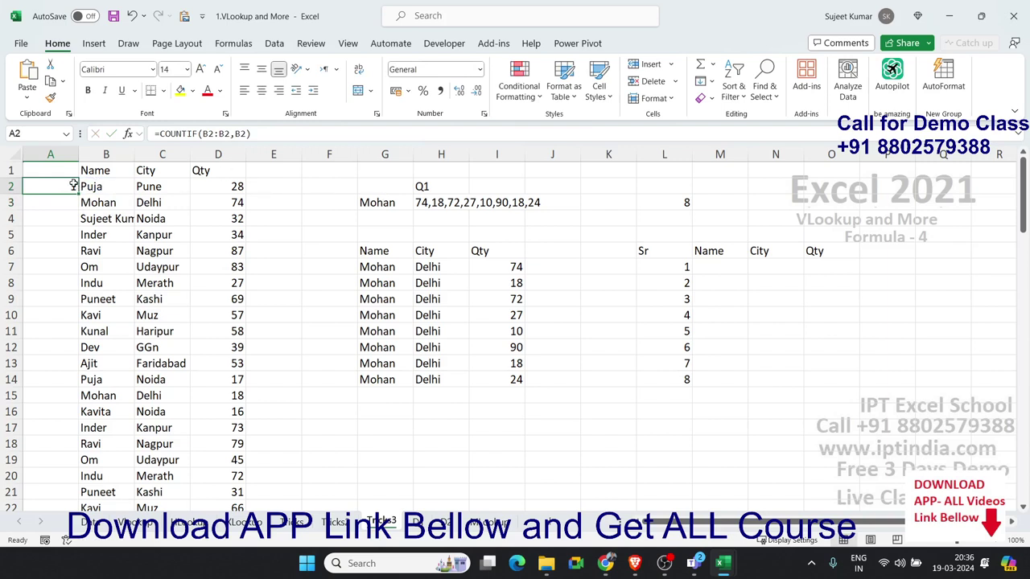
Anchor the range as $B$2:B2 and fill the running count down column A
double_click(71, 186)
click(84, 186)
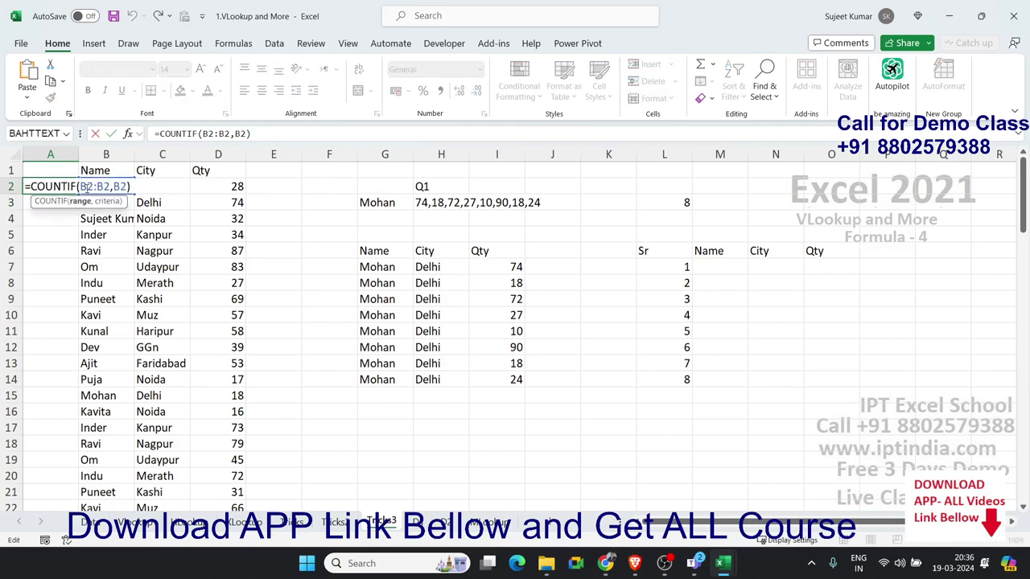
key(F4)
key(Return)
key(Up)
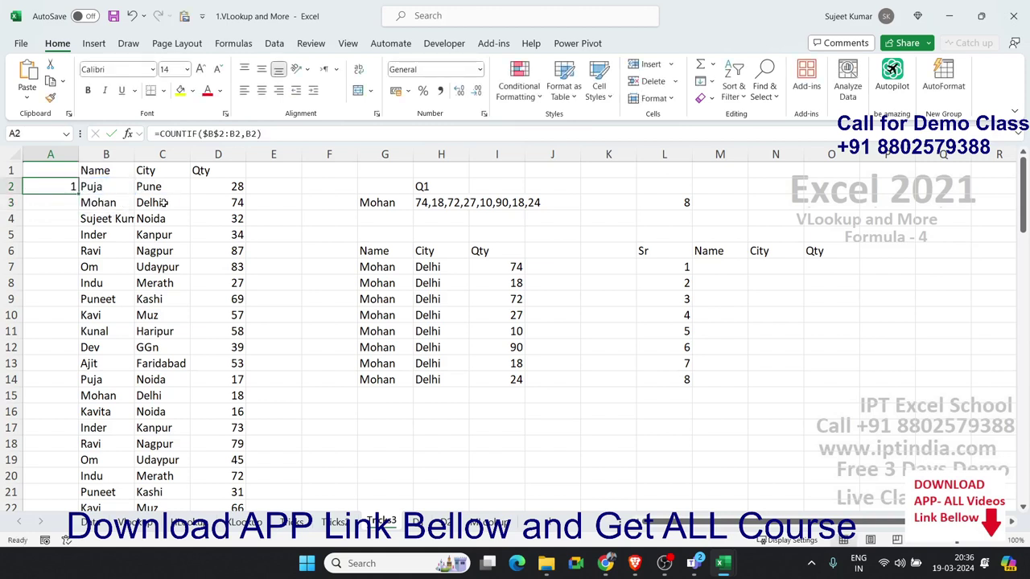
double_click(80, 192)
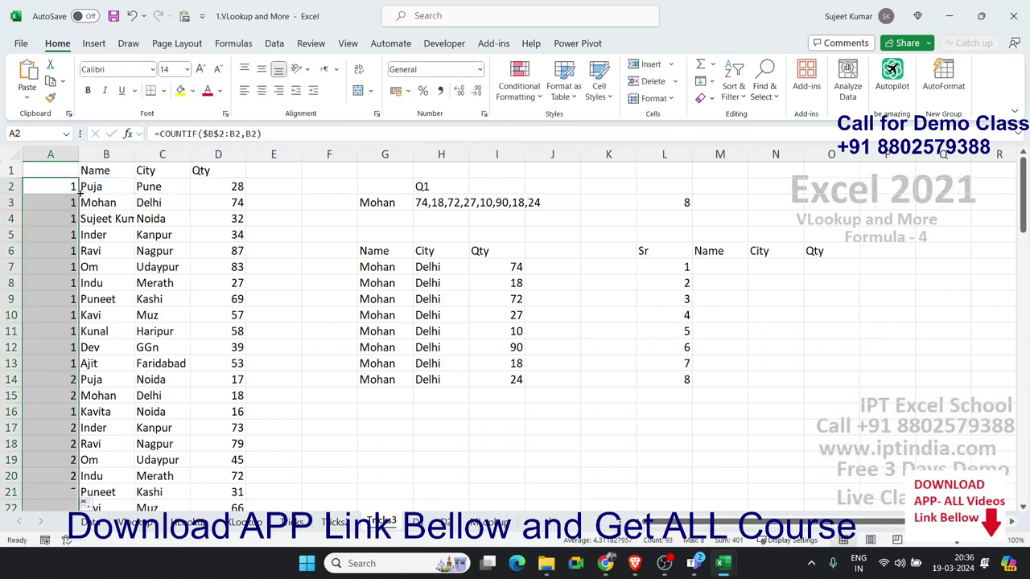
Append &"-"&B2 to build keys like 1-Puja and fill them down column A
click(73, 189)
click(276, 137)
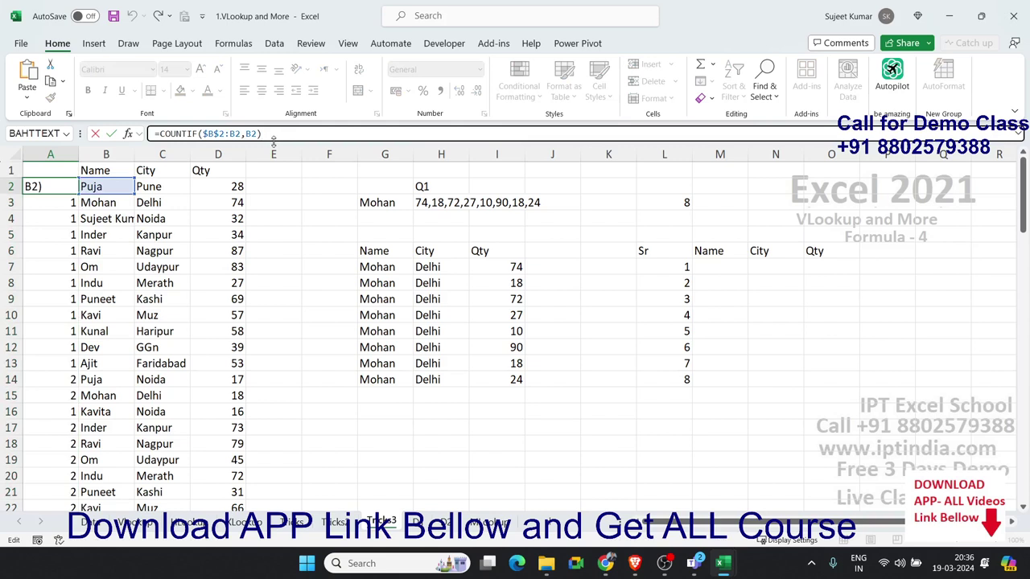
text(&)
text("-"&)
click(117, 184)
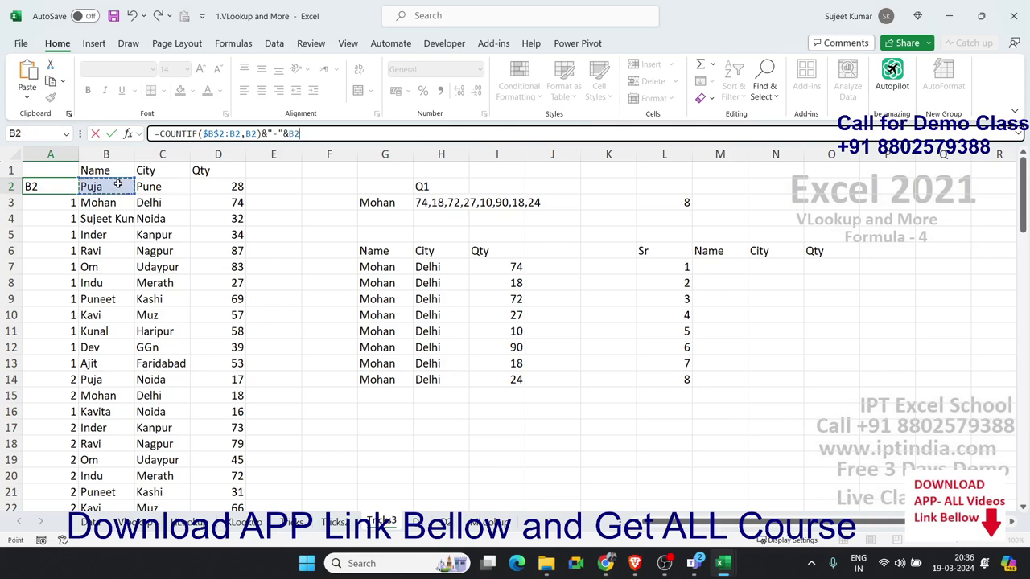
key(Return)
key(Up)
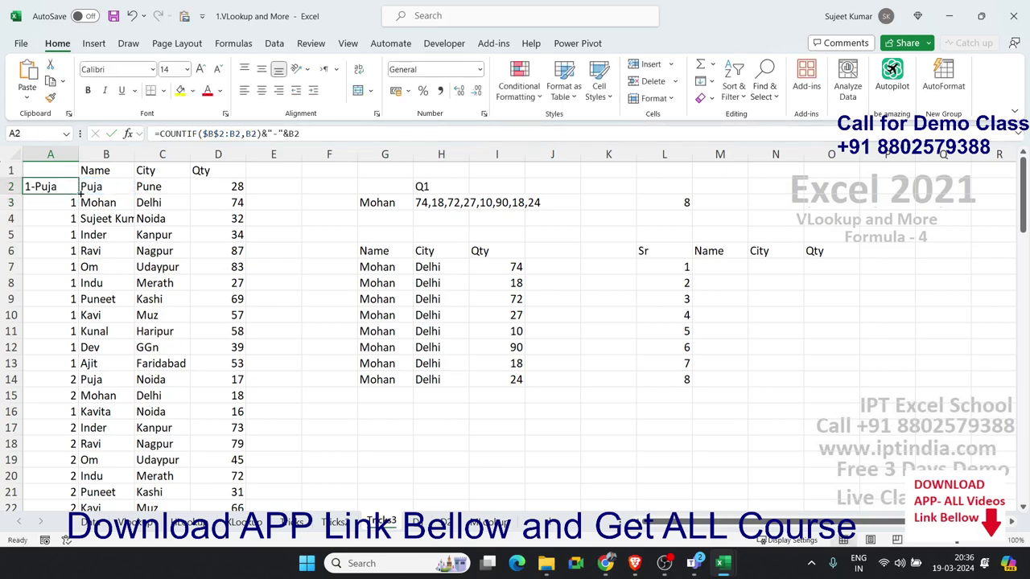
double_click(80, 193)
Clear the old Sr, Name, City, Qty result rows from L7 down and delete the 8 in L3
mouse_move(662, 270)
mouse_down()
mouse_move(853, 365)
mouse_move(839, 389)
mouse_up()
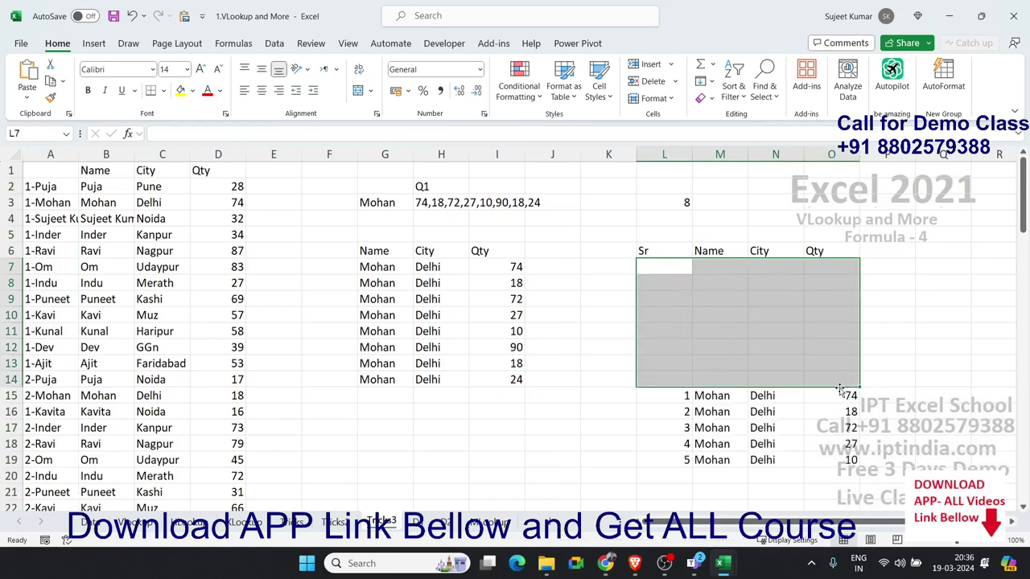
key(ctrl+Right)
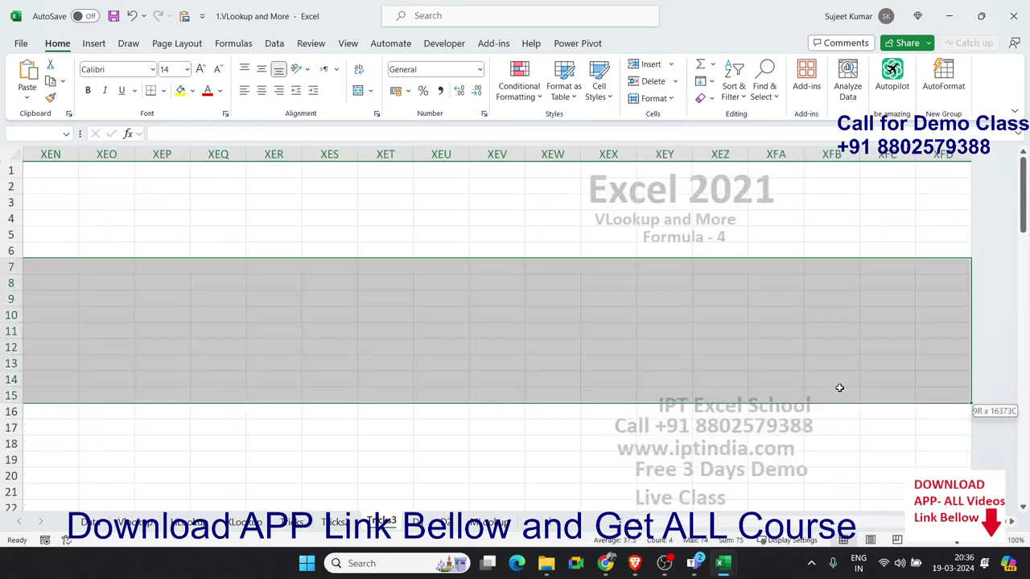
key(ctrl+Left)
key(Right)
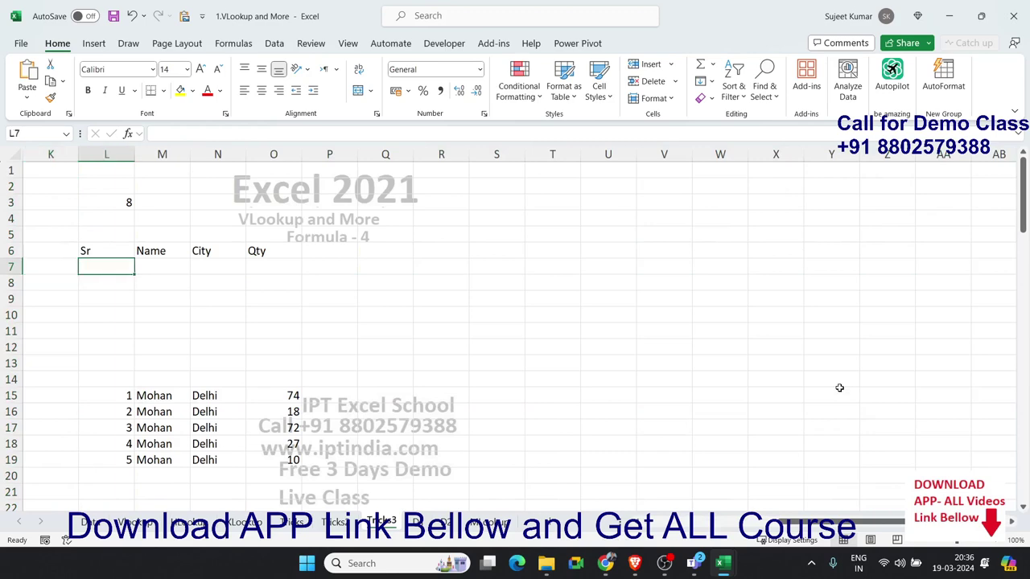
key(shift+Right)
key(shift+Right)
key(shift+Right)
key(ctrl+shift+Down)
key(ctrl+shift+Down)
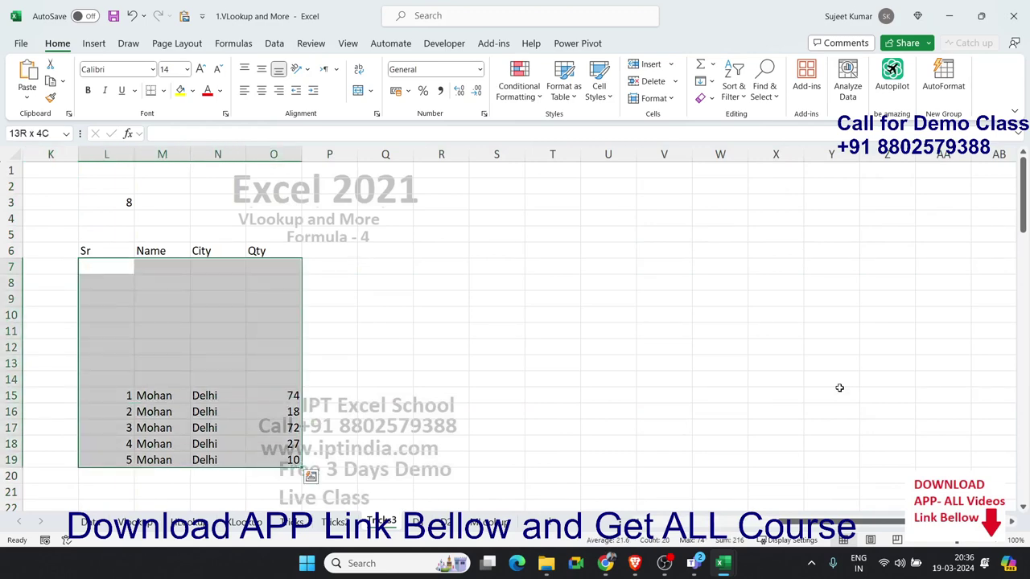
key(ctrl+shift+Down)
key(ctrl+BackSpace)
key(Left)
key(Left)
key(Left)
key(Left)
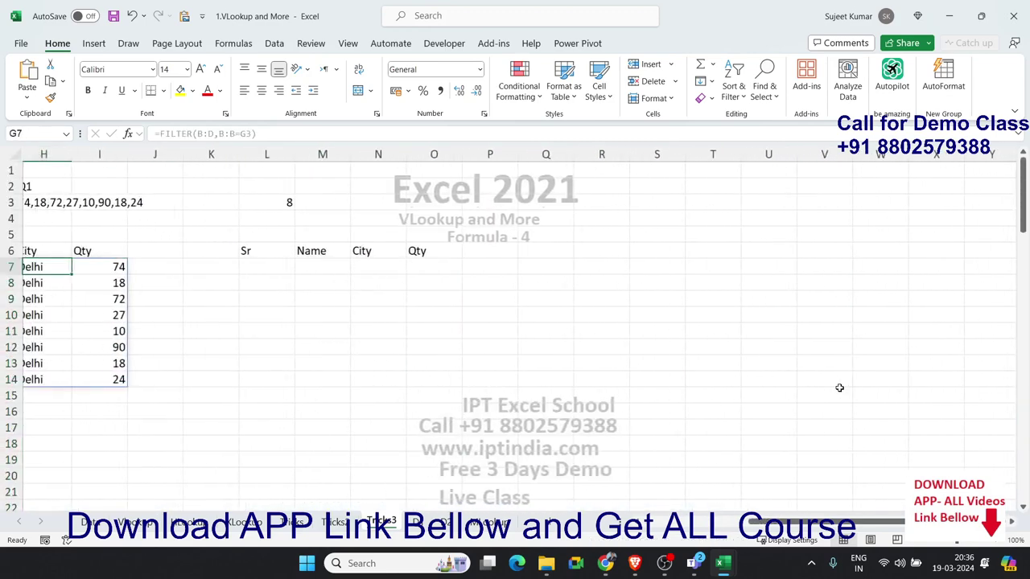
key(Left)
key(Left)
key(Left)
key(Left)
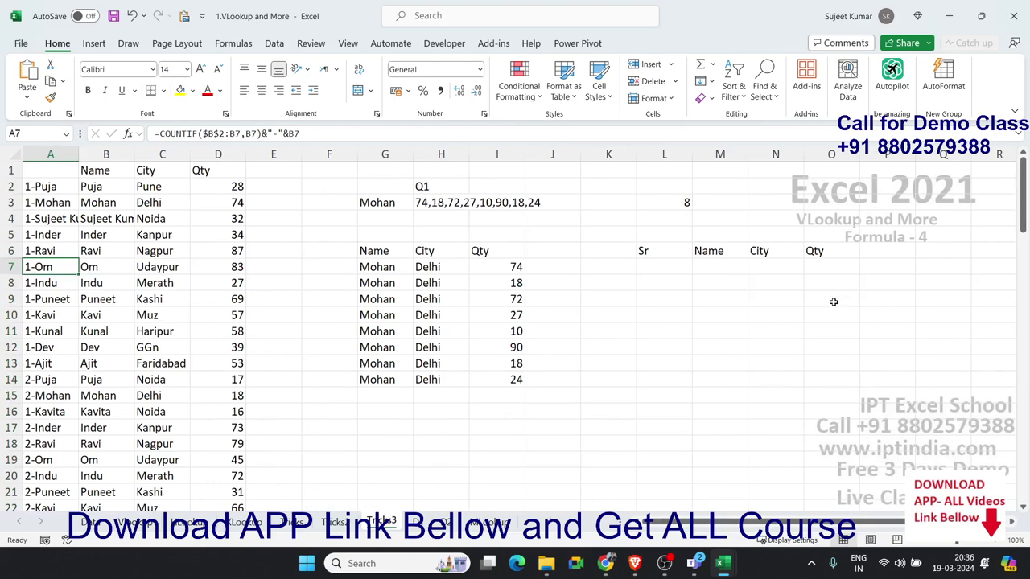
click(681, 209)
key(Delete)
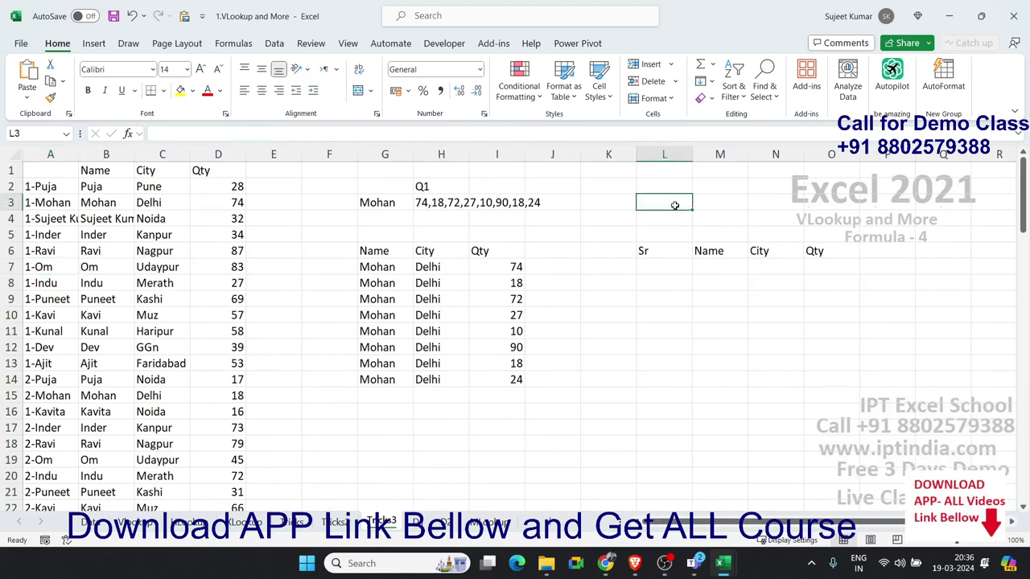
Enter =COUNTIF(B:B,G3) in L3 to count Mohan's records, giving 8
text(=cou)
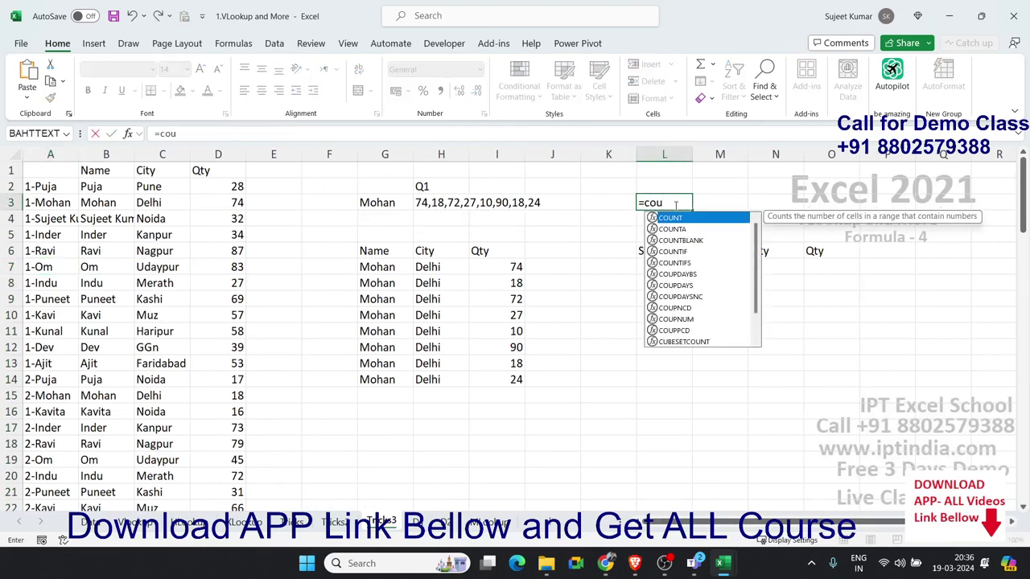
text(n)
key(Down)
key(Down)
key(Down)
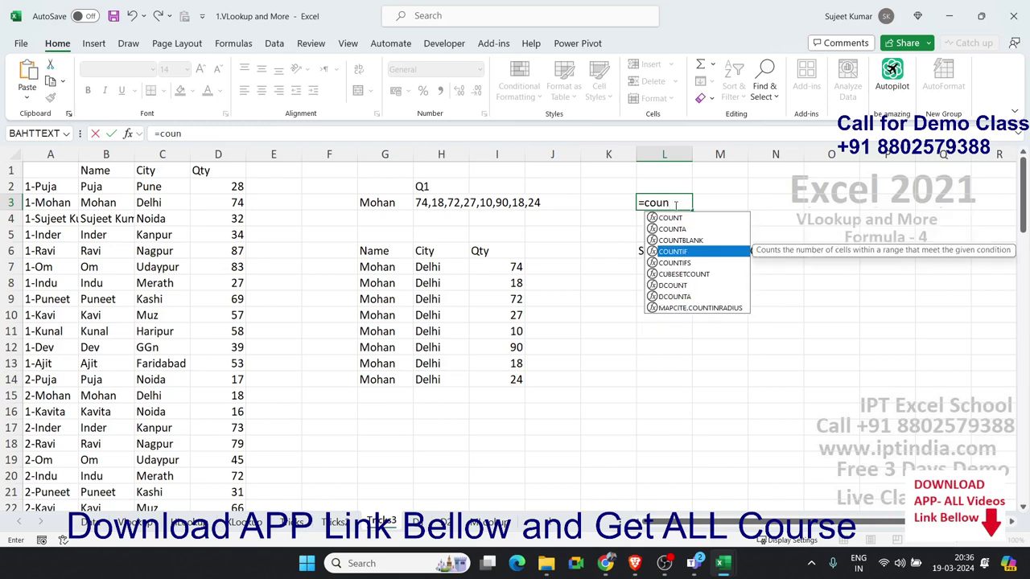
key(Tab)
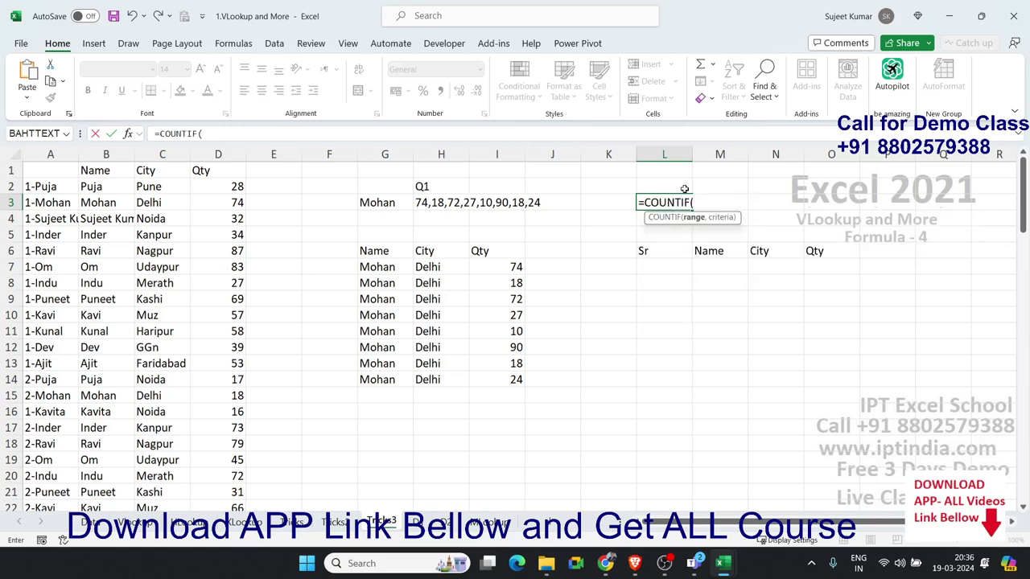
click(103, 162)
text(,)
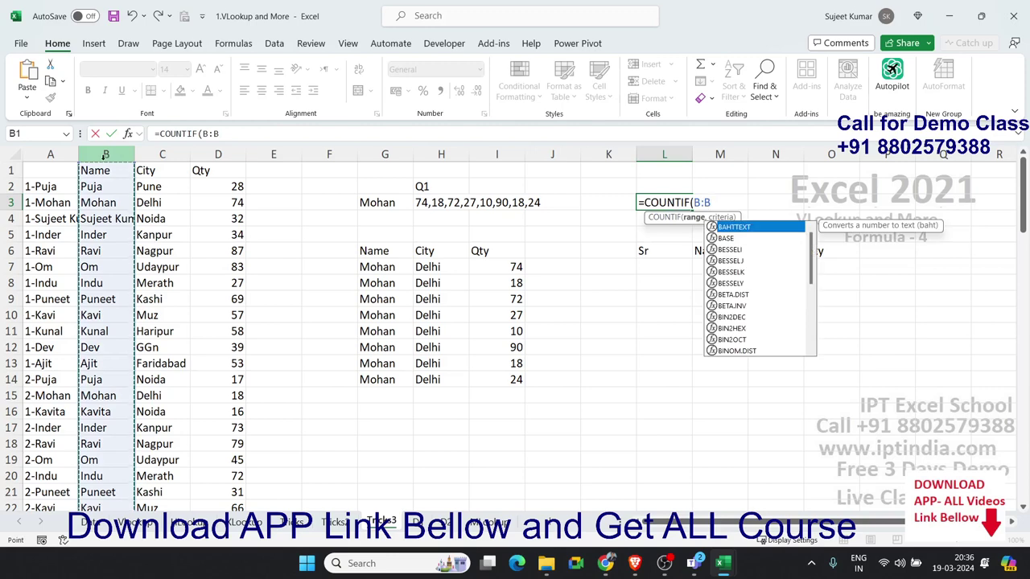
click(381, 205)
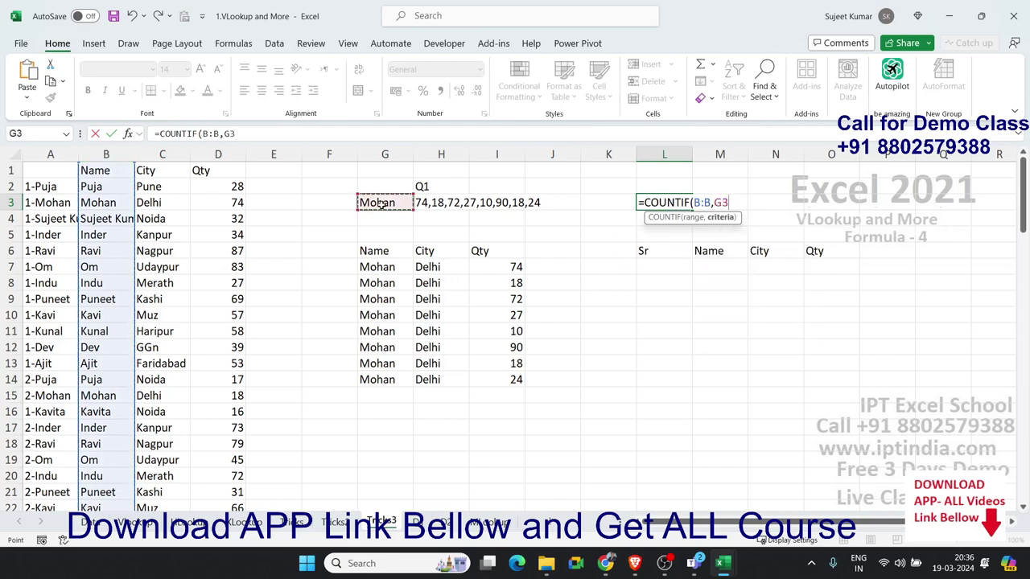
key(Return)
Put 1 in L7 and =IF(L7+1>L3,"",L7+1) in L8 for the next serial number
key(Down)
key(Down)
key(Down)
key(Down)
text(1)
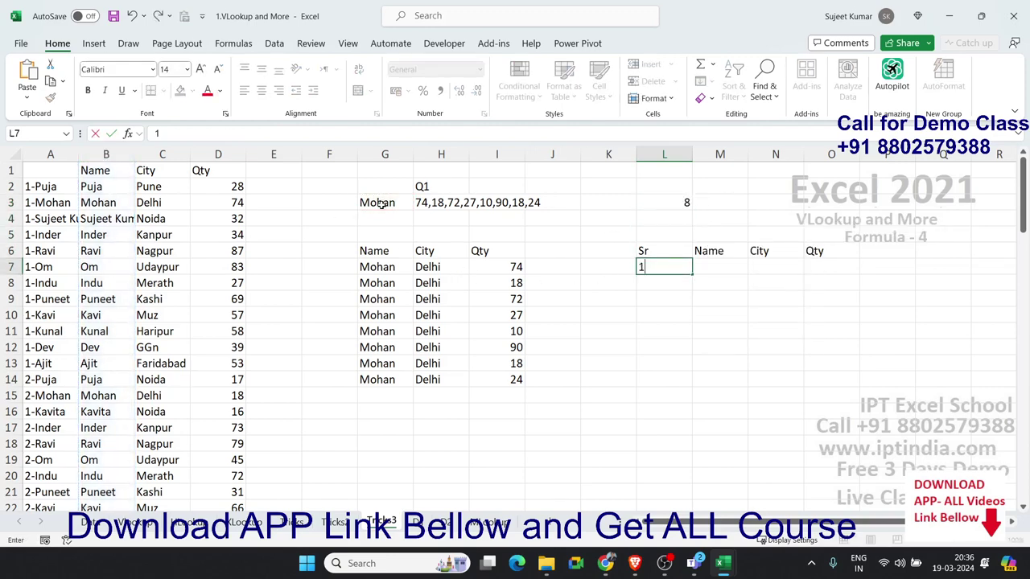
key(Return)
text(=if)
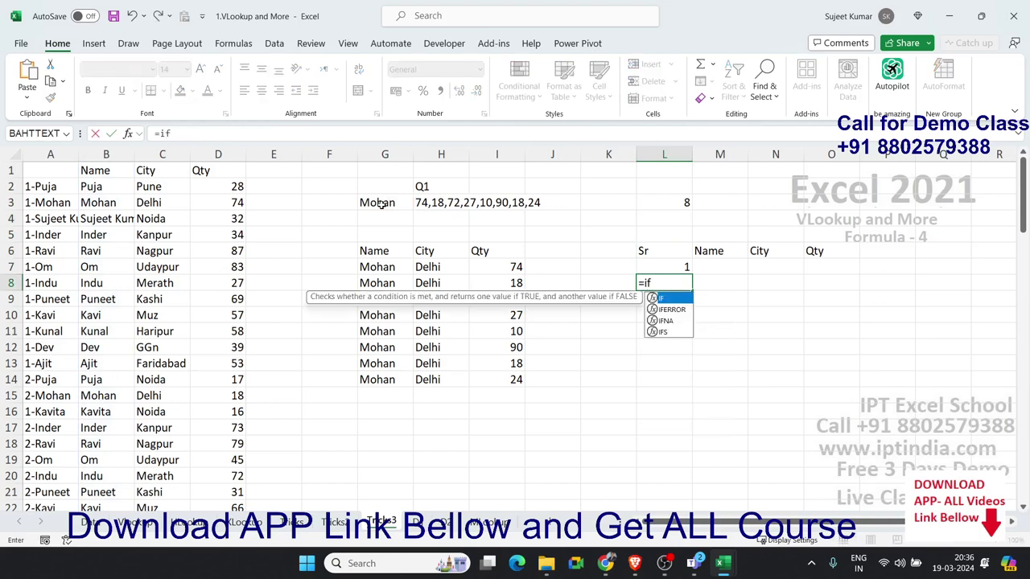
text(()
key(Up)
text(+)
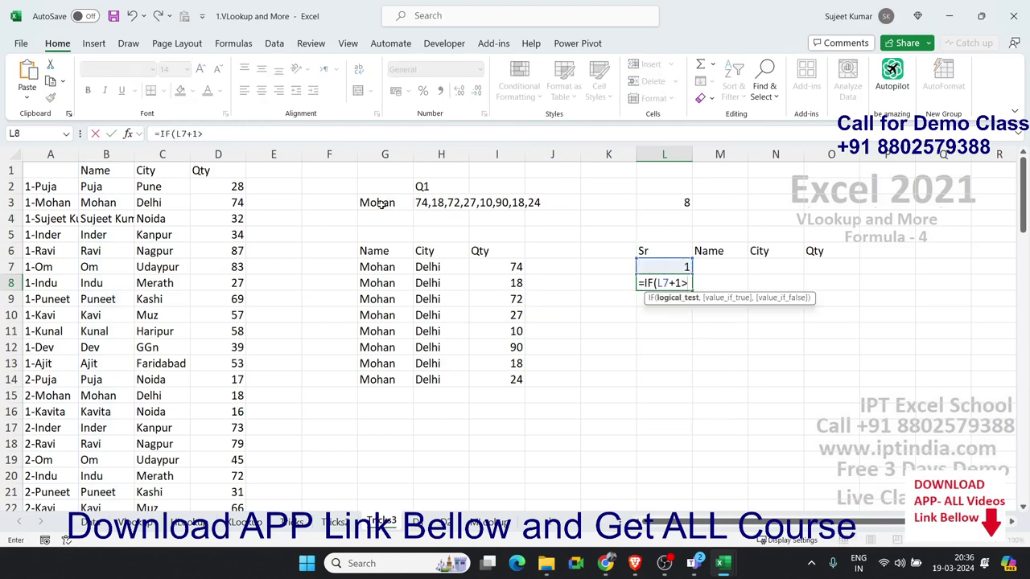
key(Up)
key(Up)
key(Up)
key(Up)
key(Up)
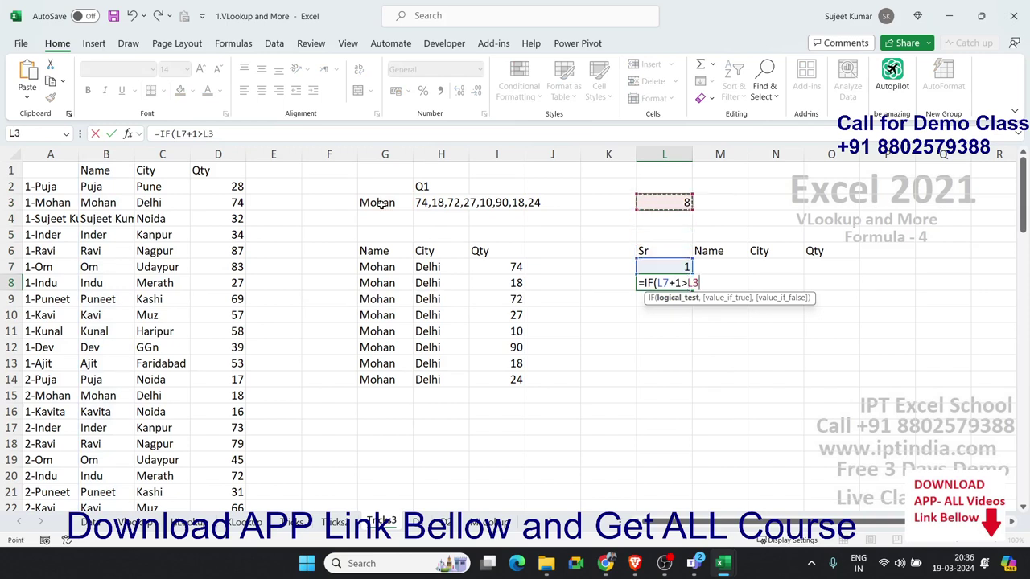
text(,"",)
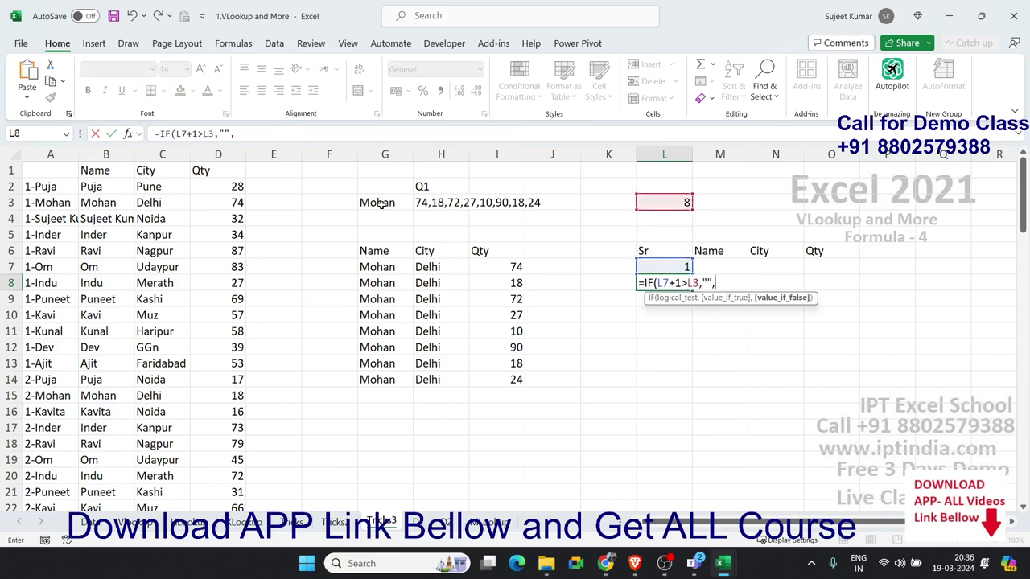
key(Up)
text(+)
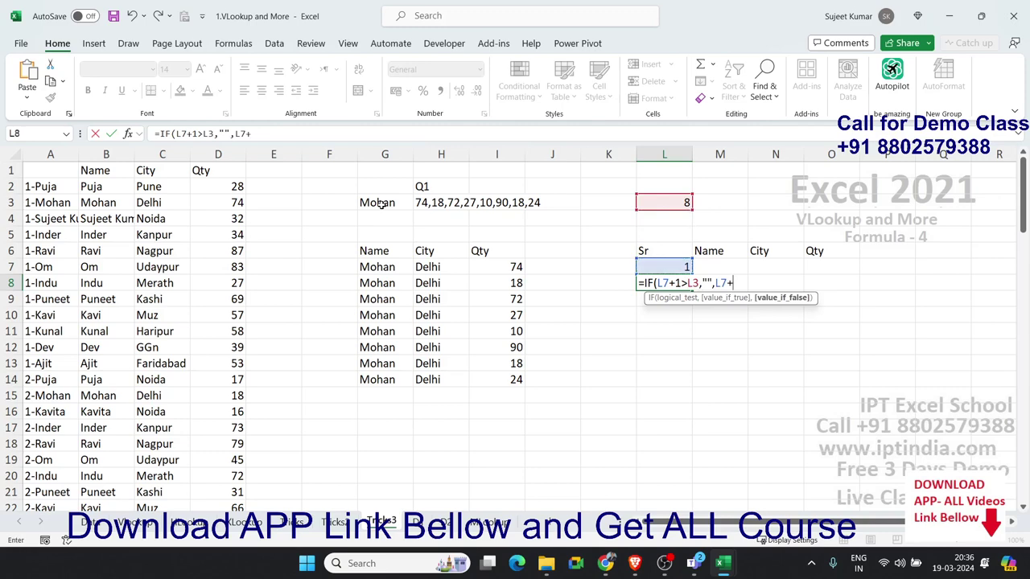
text(1))
key(ctrl+Return)
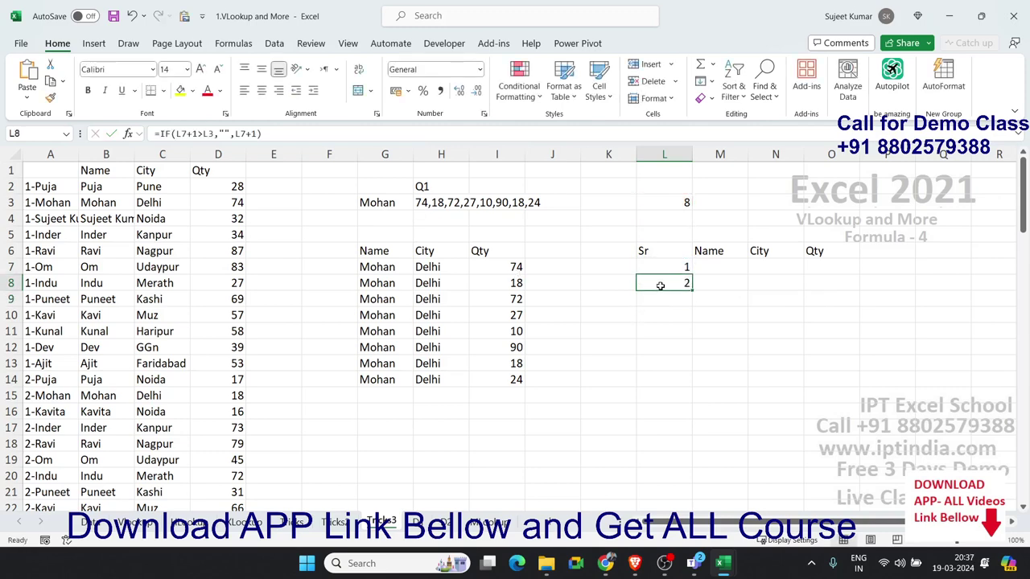
Wrap the L8 serial formula in IFERROR with an empty-string fallback
double_click(662, 285)
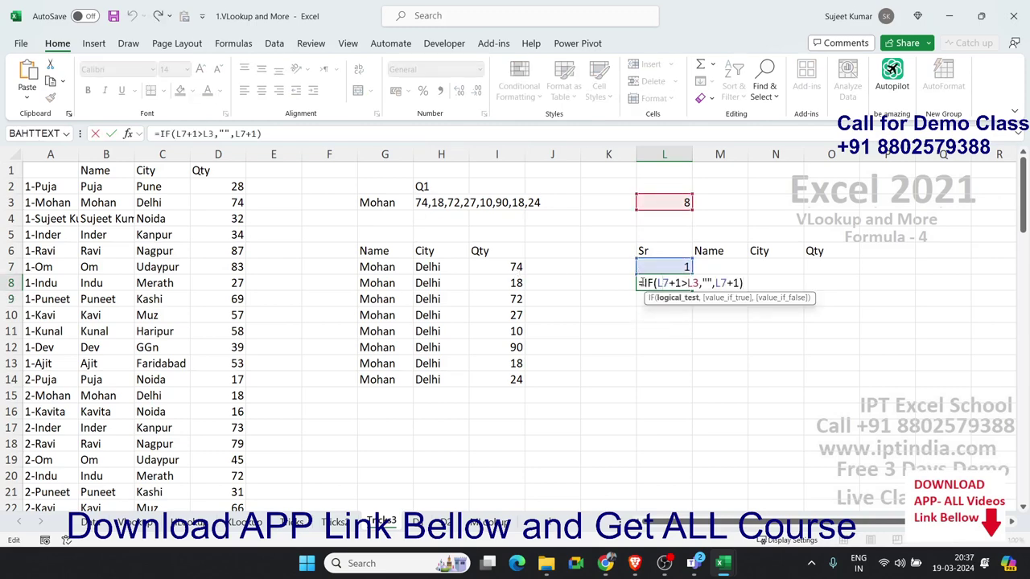
click(644, 283)
text(IF)
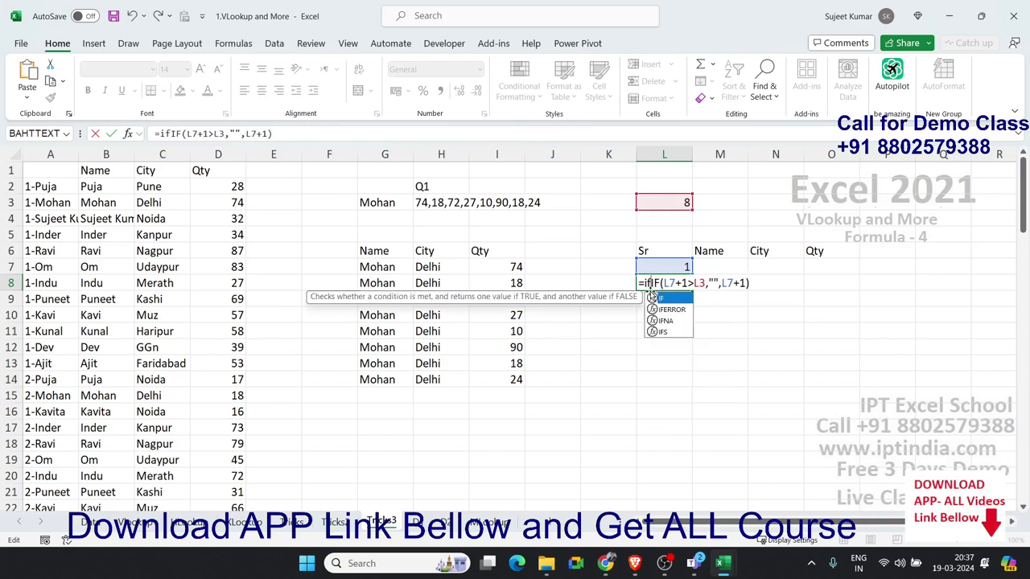
text(ERROR()
click(793, 284)
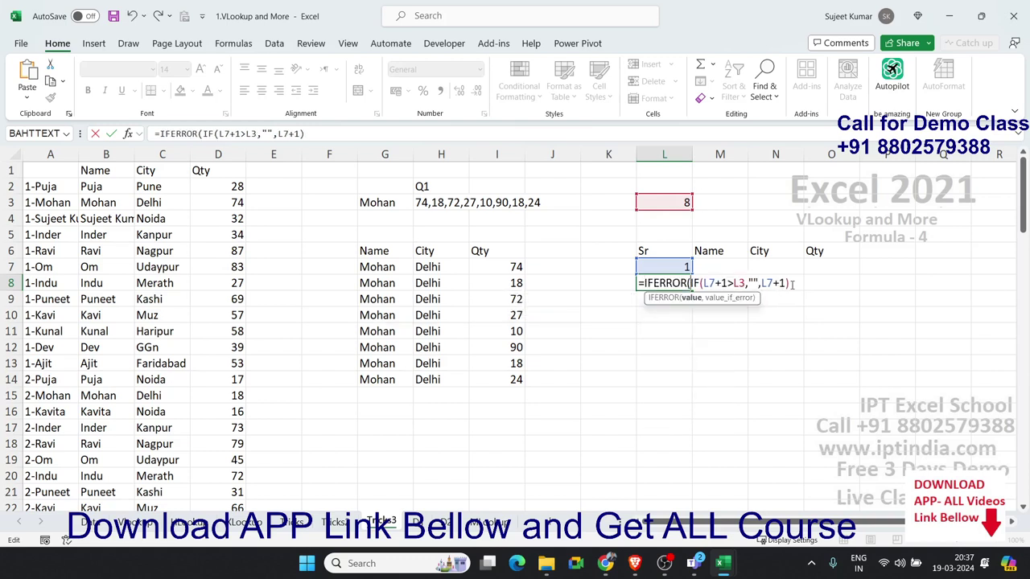
text(,"")
text())
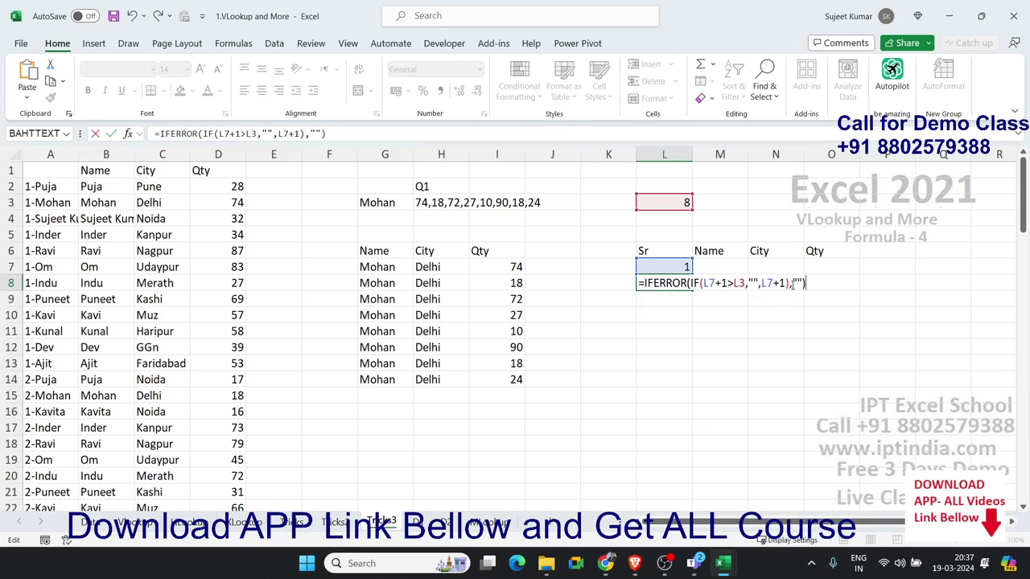
key(Return)
Lock L3 as $L$3 in L8's formula and fill it down column L to serial 8
key(Up)
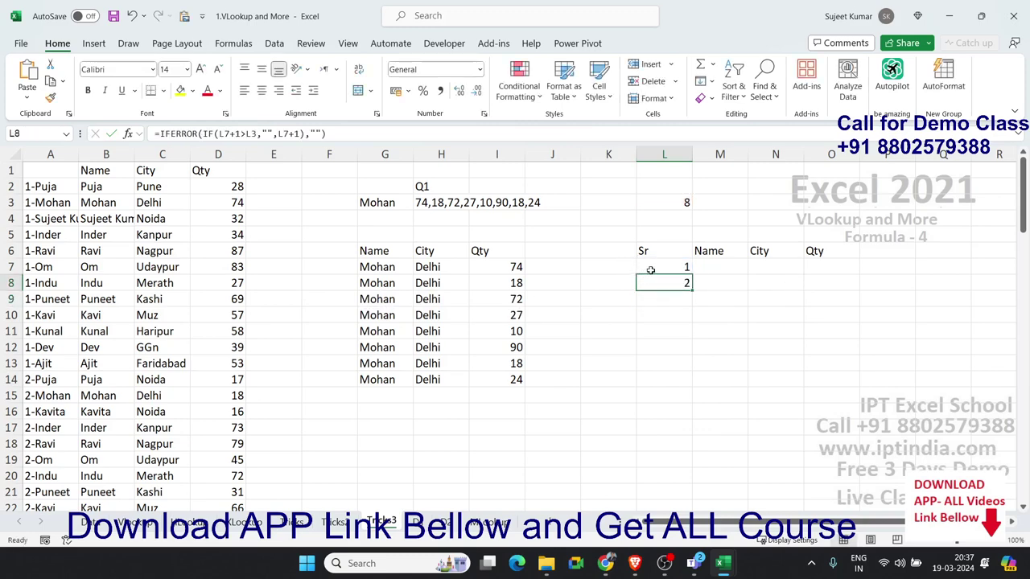
double_click(650, 281)
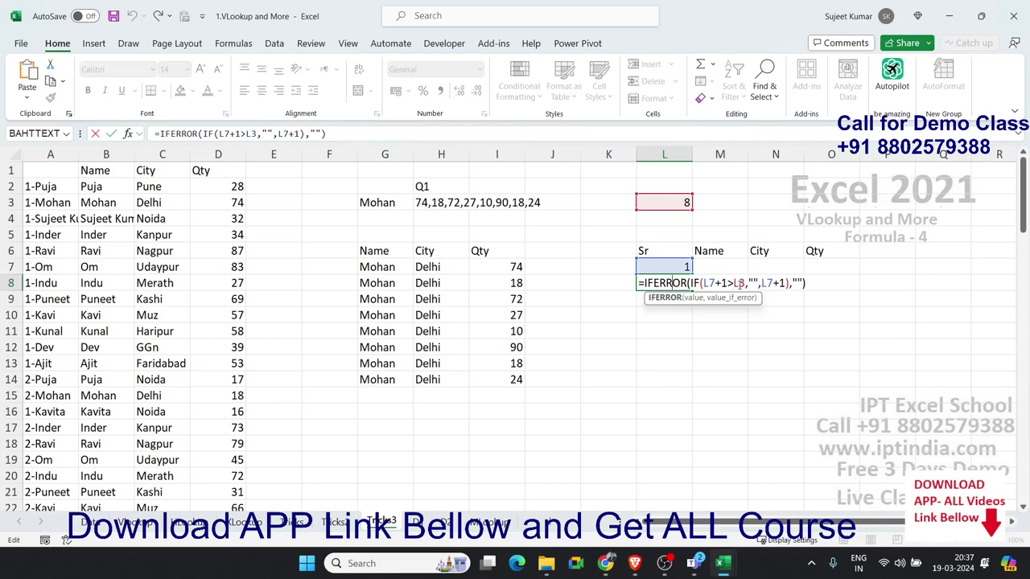
click(738, 283)
key(F4)
key(Return)
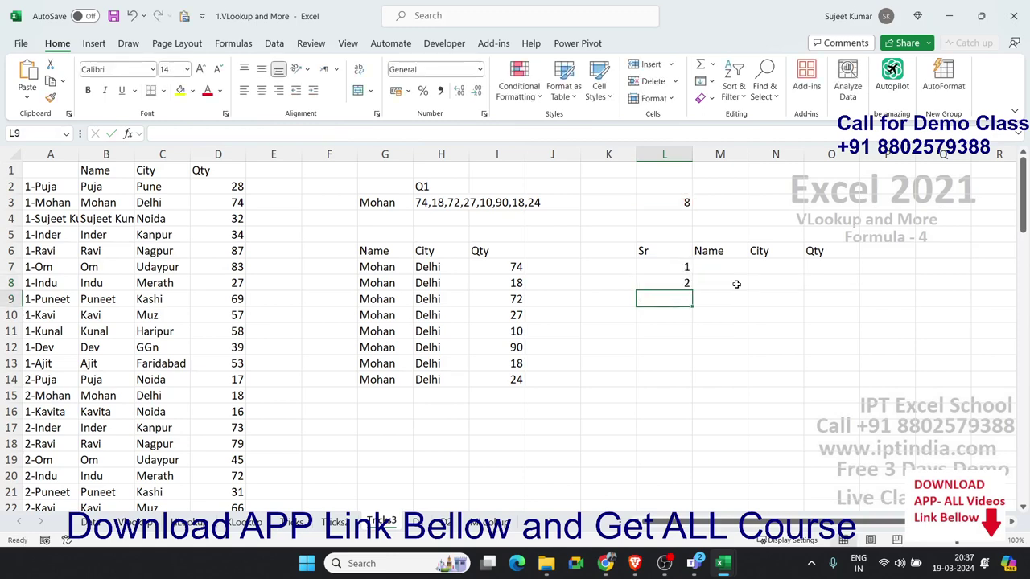
key(Up)
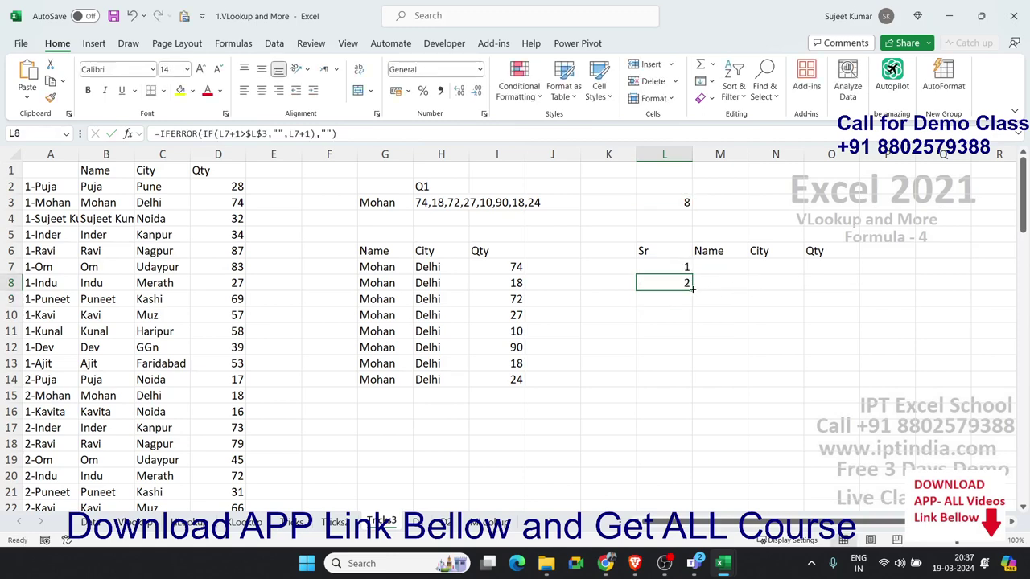
drag(692, 288, 685, 456)
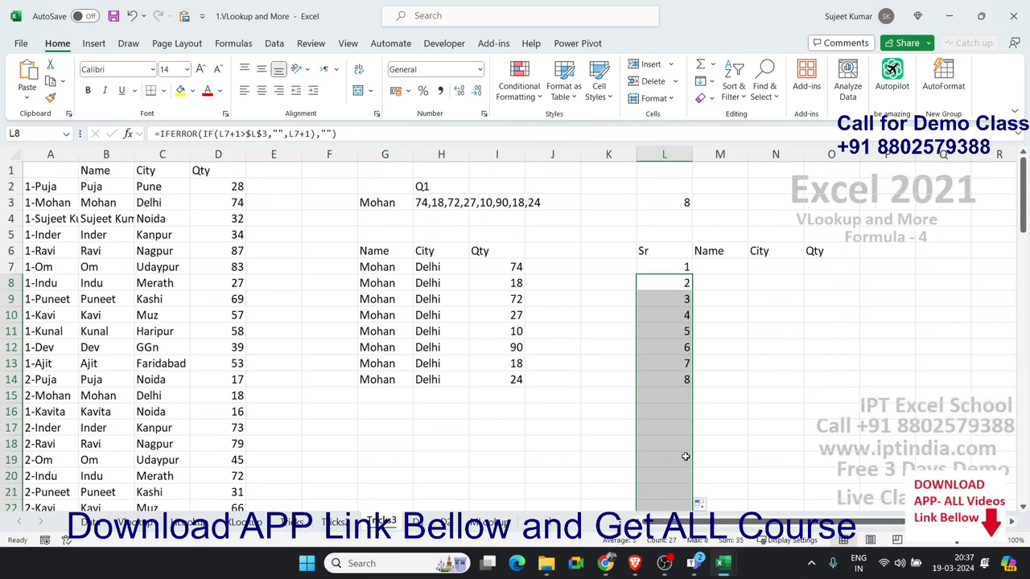
Enter =VLOOKUP(L7&G3,A:D,2,0) in M7 to fetch the name for serial 1
click(706, 267)
text(=)
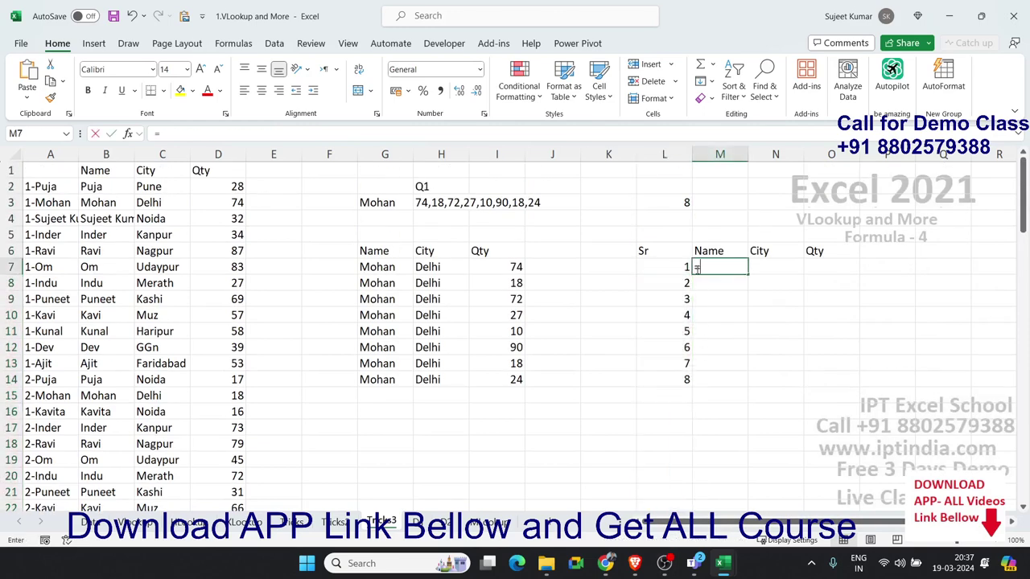
text(vl)
key(Tab)
key(Left)
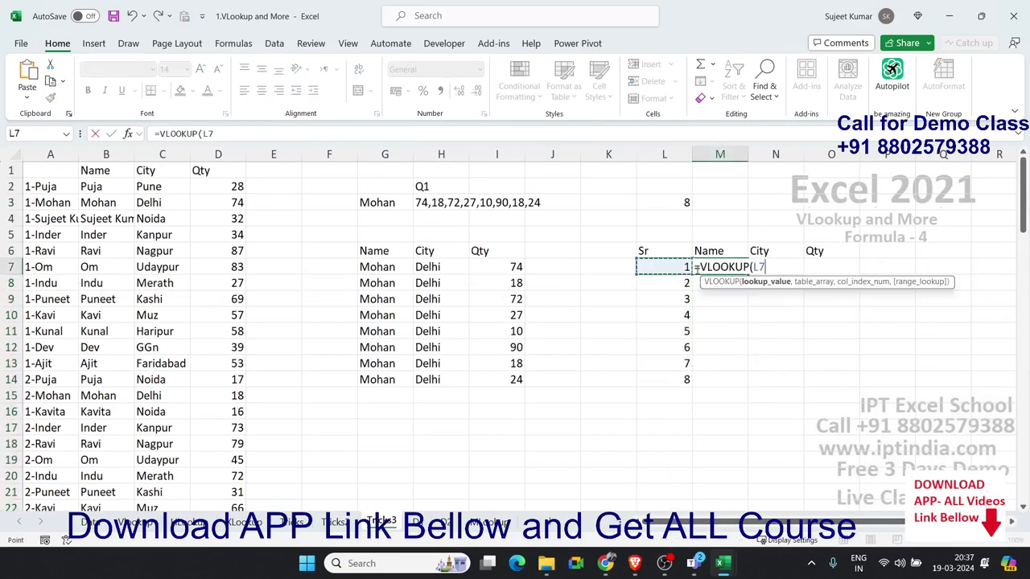
text(&)
click(391, 201)
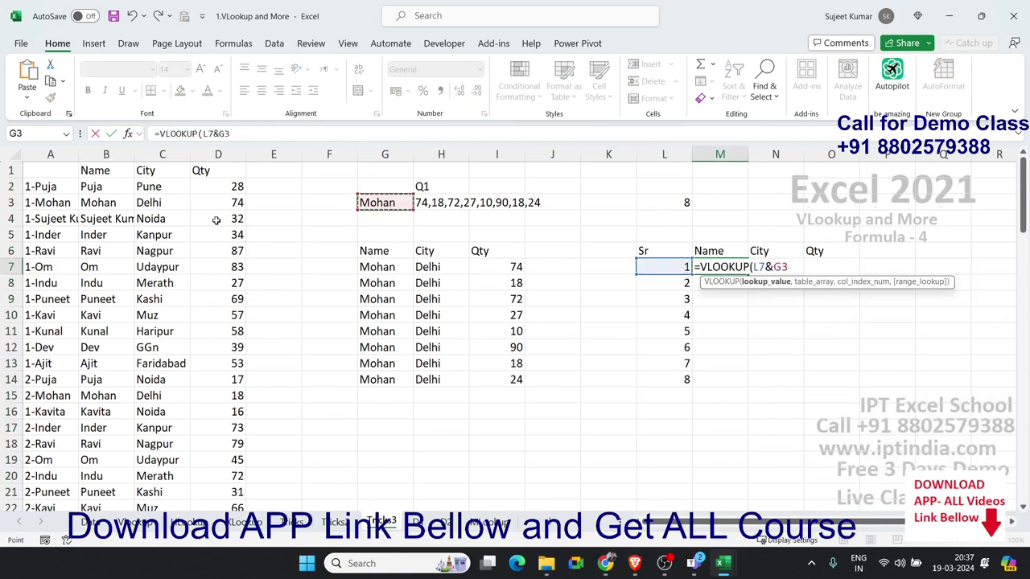
text(,)
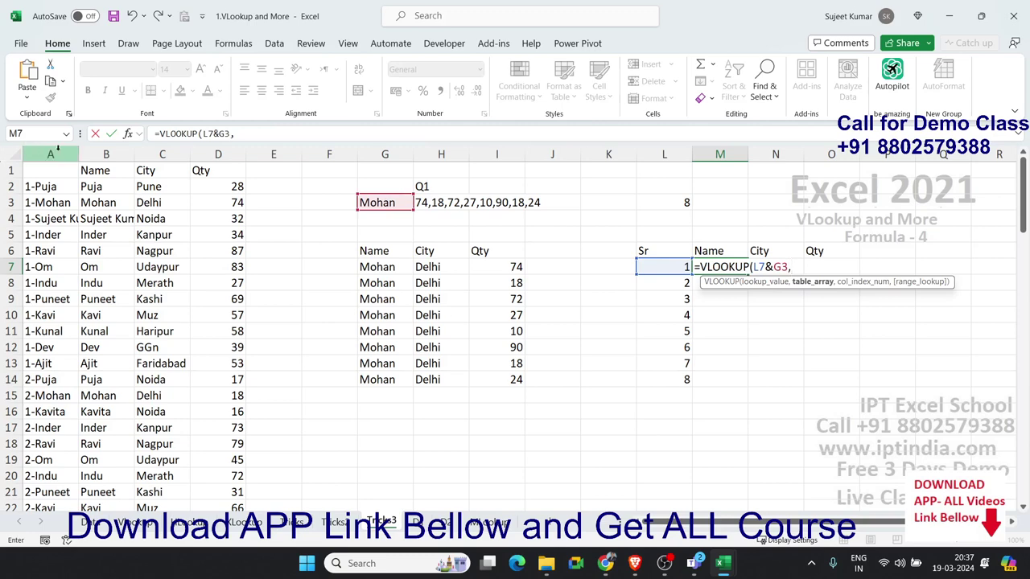
drag(49, 153, 211, 158)
text(,)
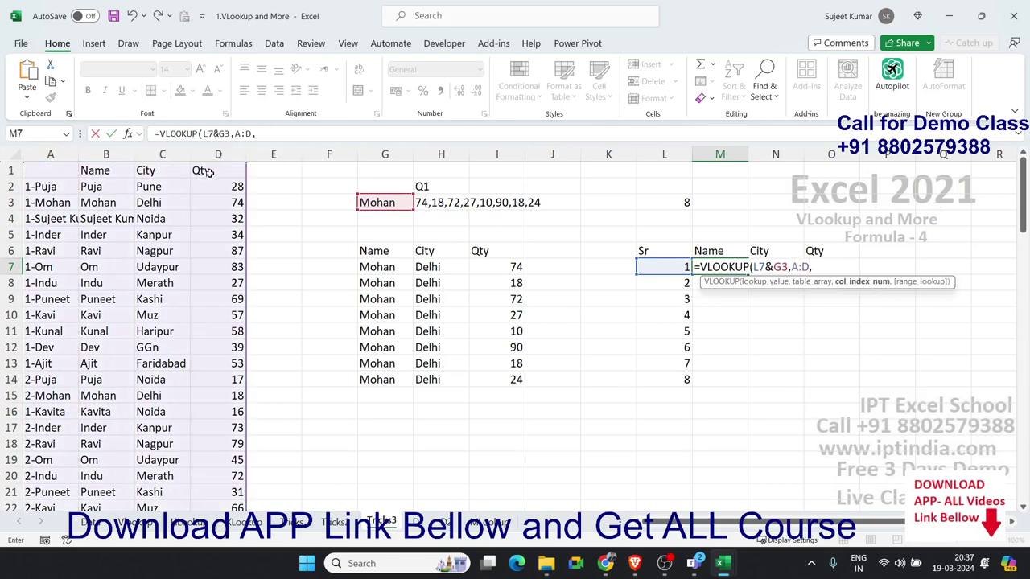
text(2,0)
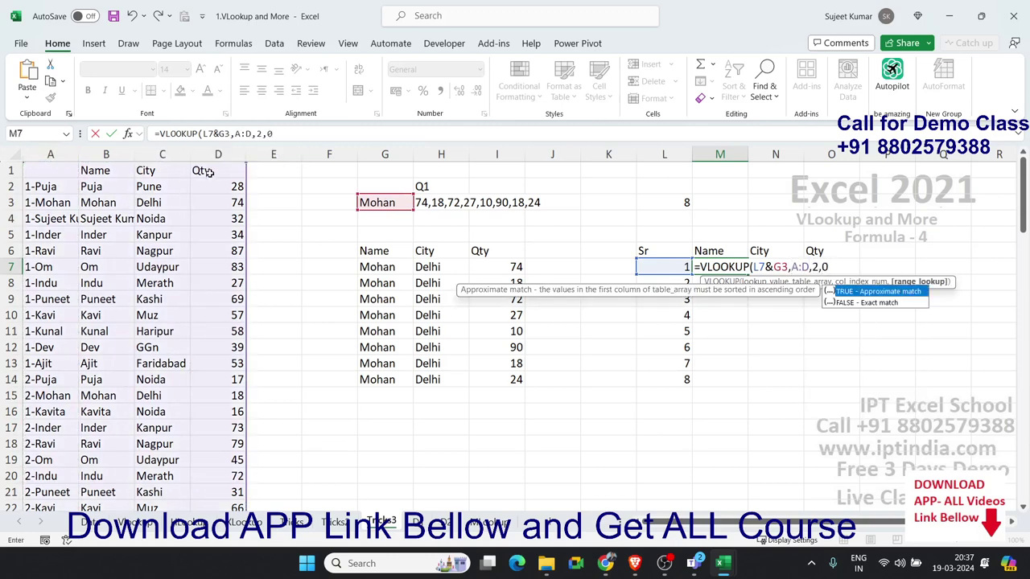
text())
key(Return)
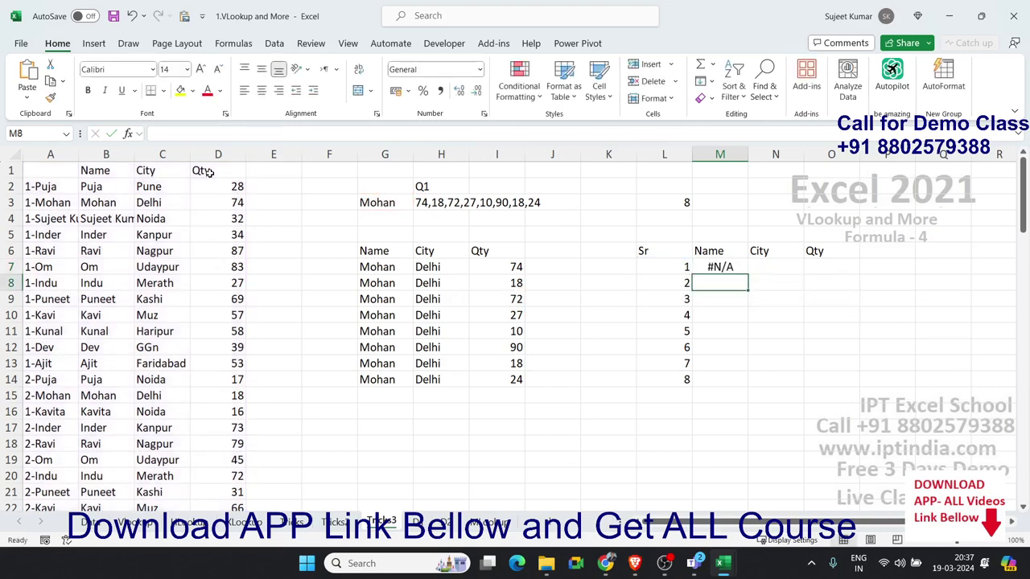
key(Up)
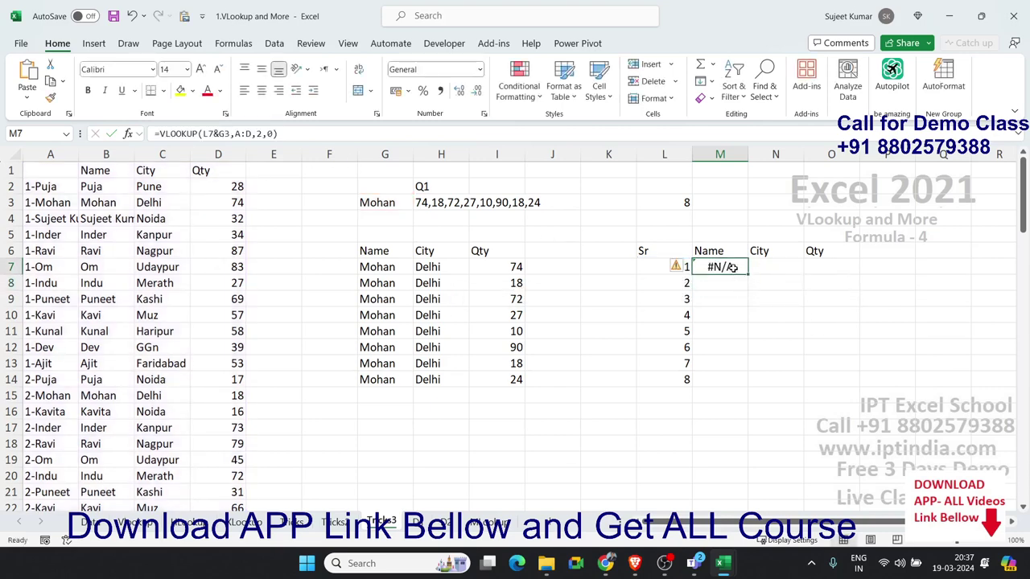
Add the "-" separator to M7's lookup value and lock G3 as $G$3
double_click(733, 270)
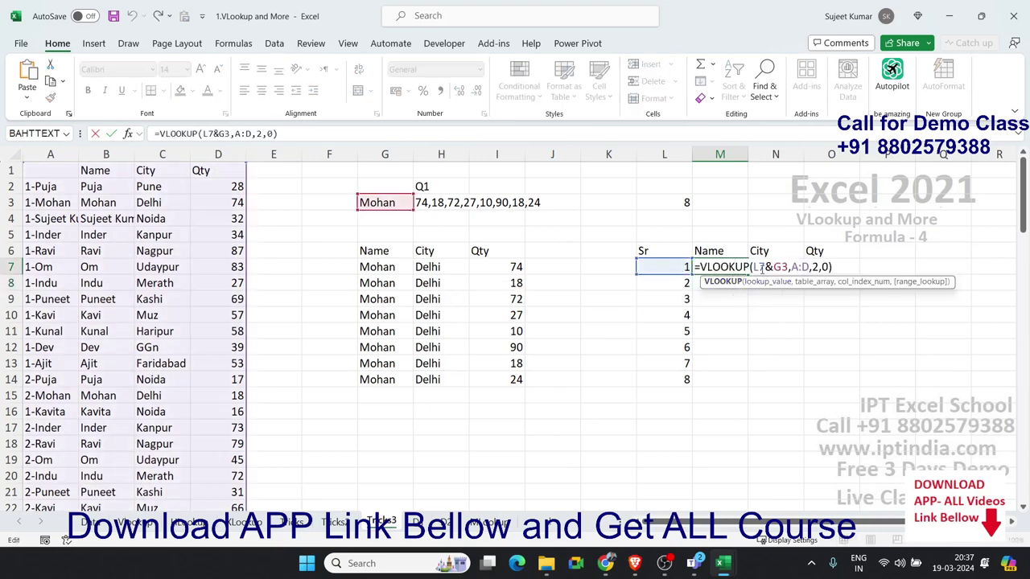
click(766, 267)
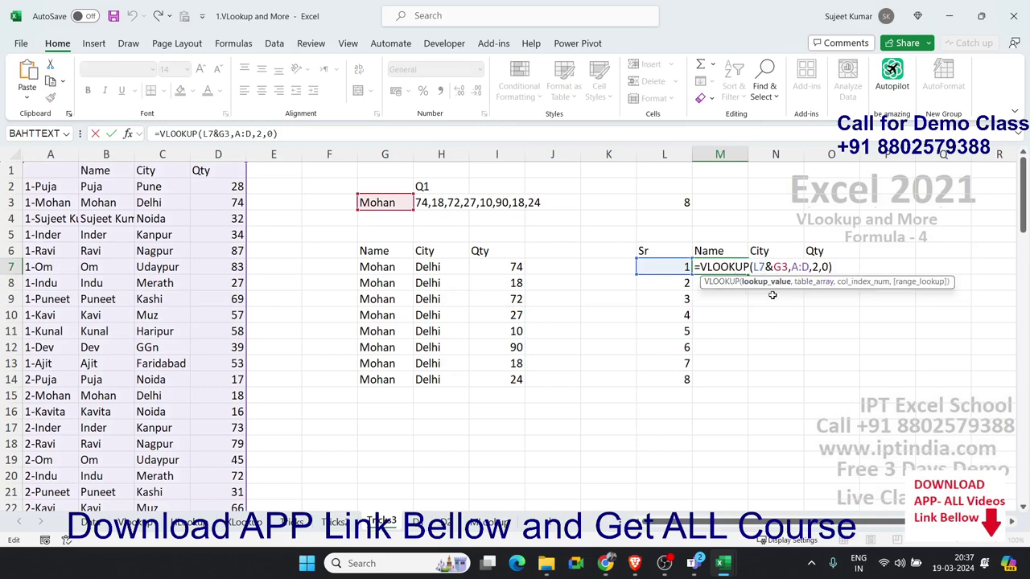
text("-)
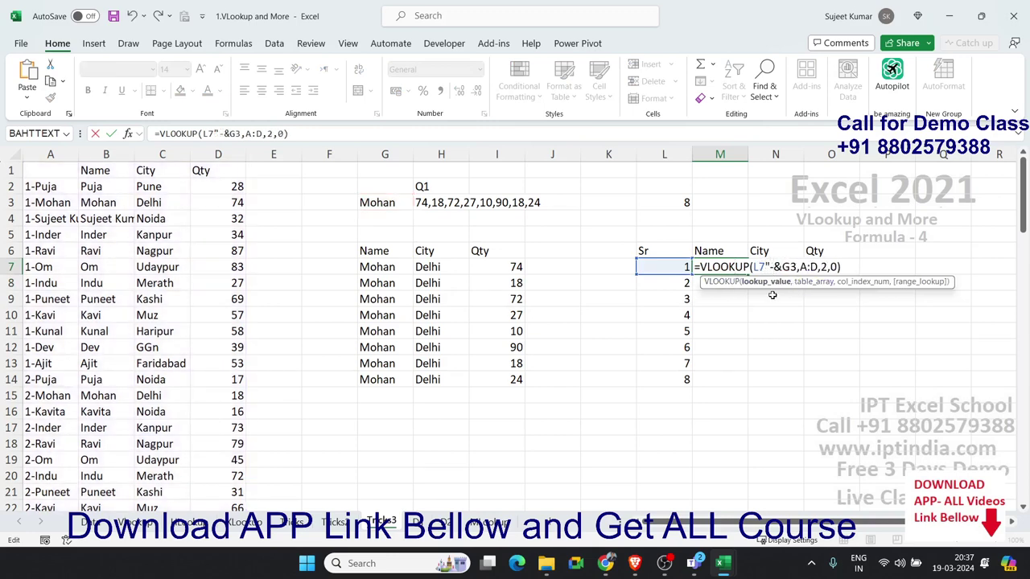
key(Escape)
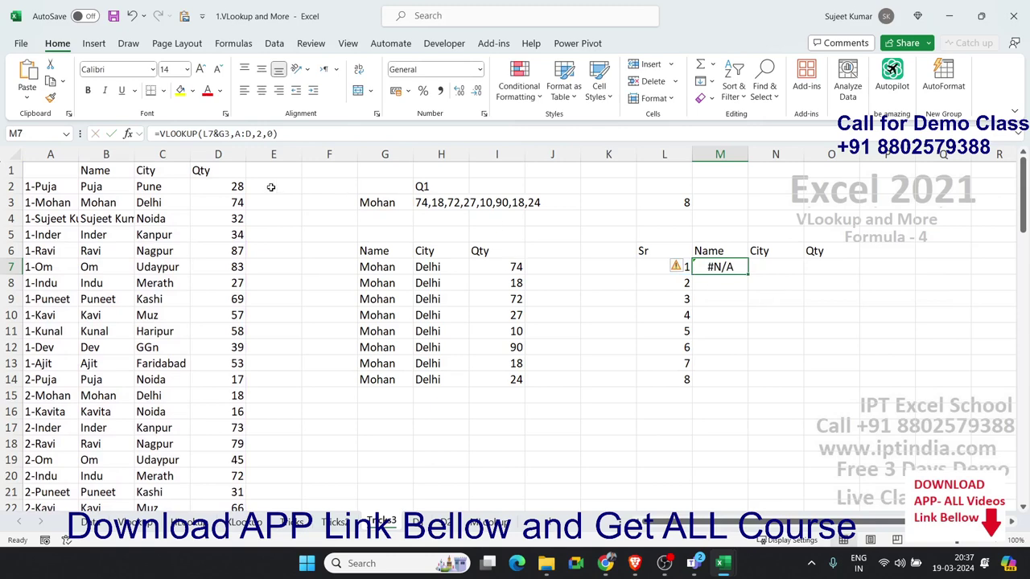
click(218, 133)
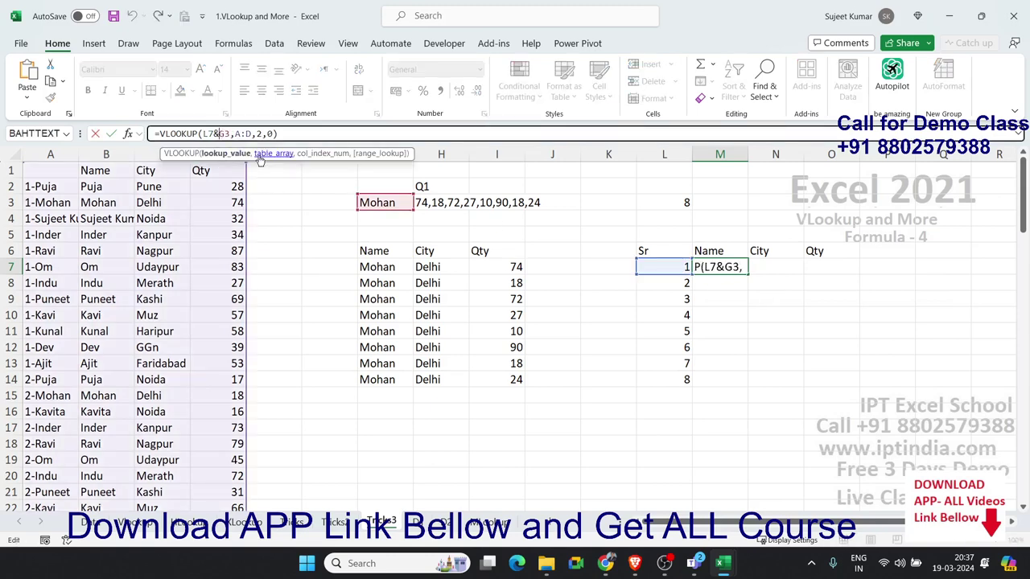
text("-")
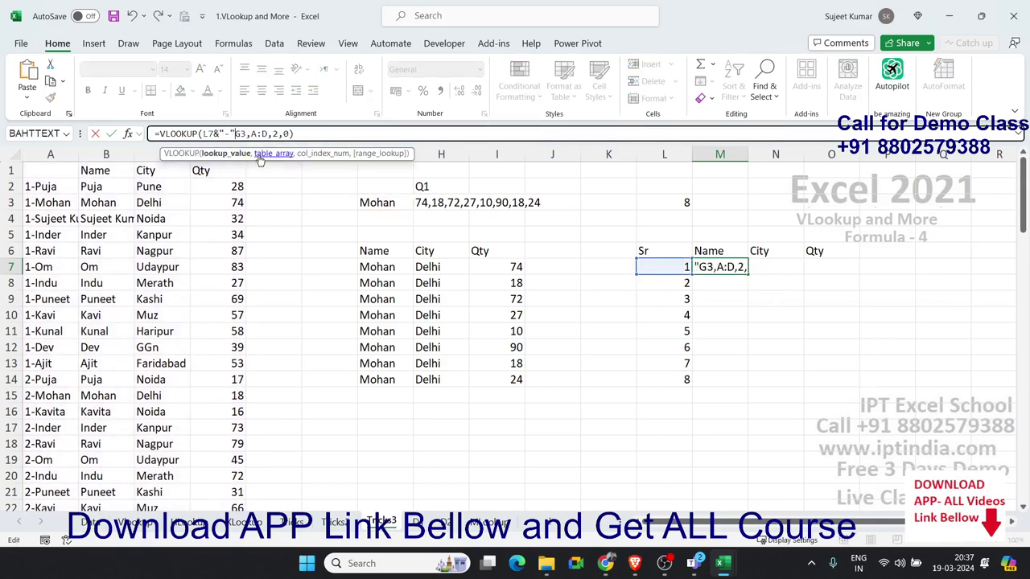
text(&)
key(Return)
key(Up)
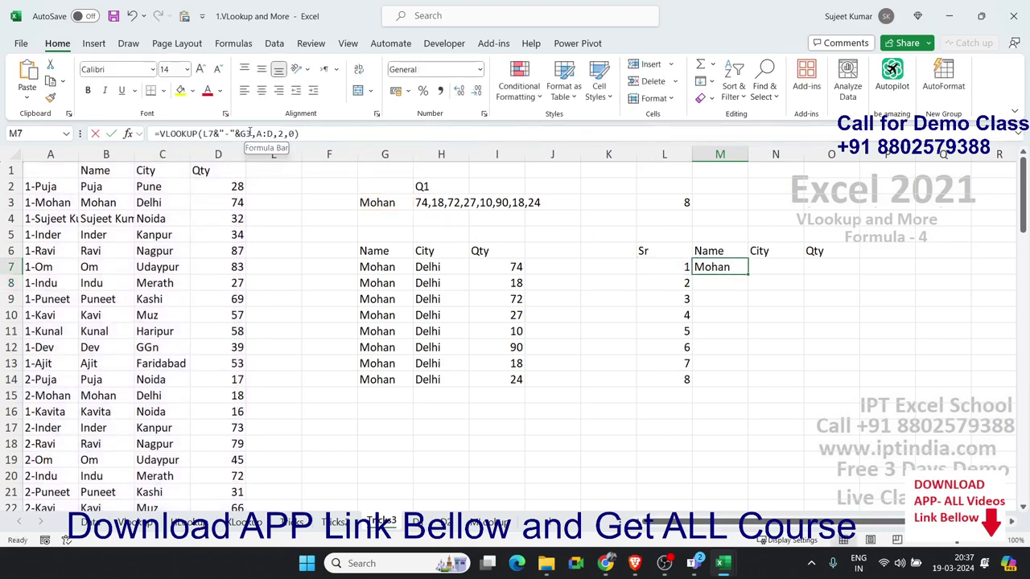
double_click(251, 133)
key(F4)
key(Return)
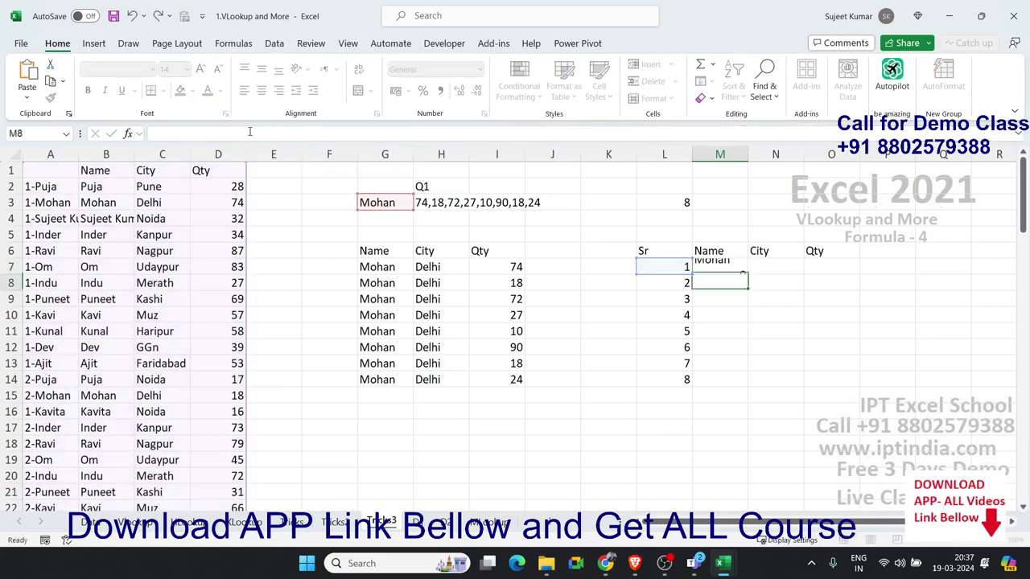
key(Up)
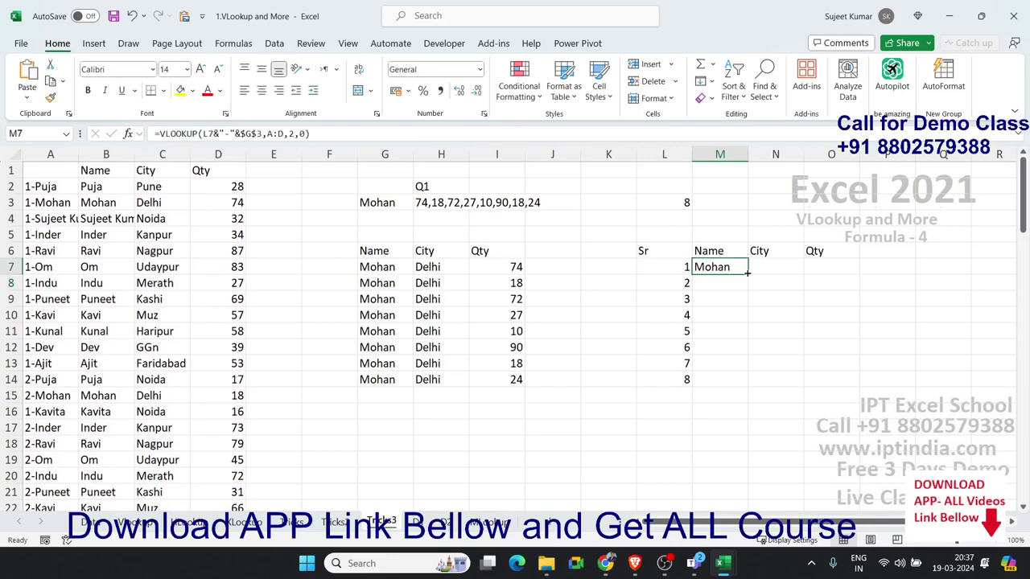
Fill the lookup down column M, then wrap M7's formula in IFERROR(...,"")
double_click(748, 275)
double_click(722, 268)
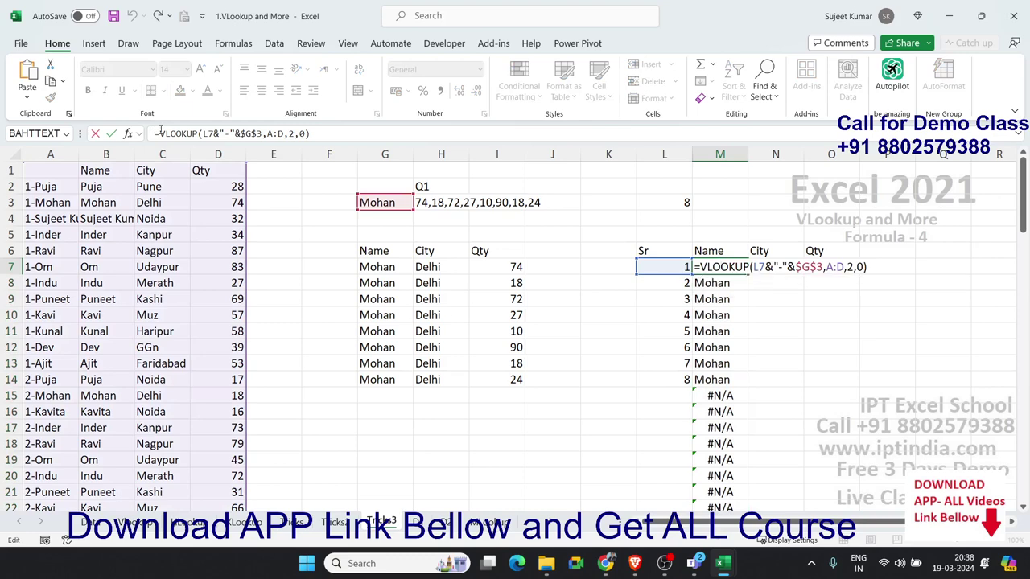
click(185, 135)
text(ife)
key(Tab)
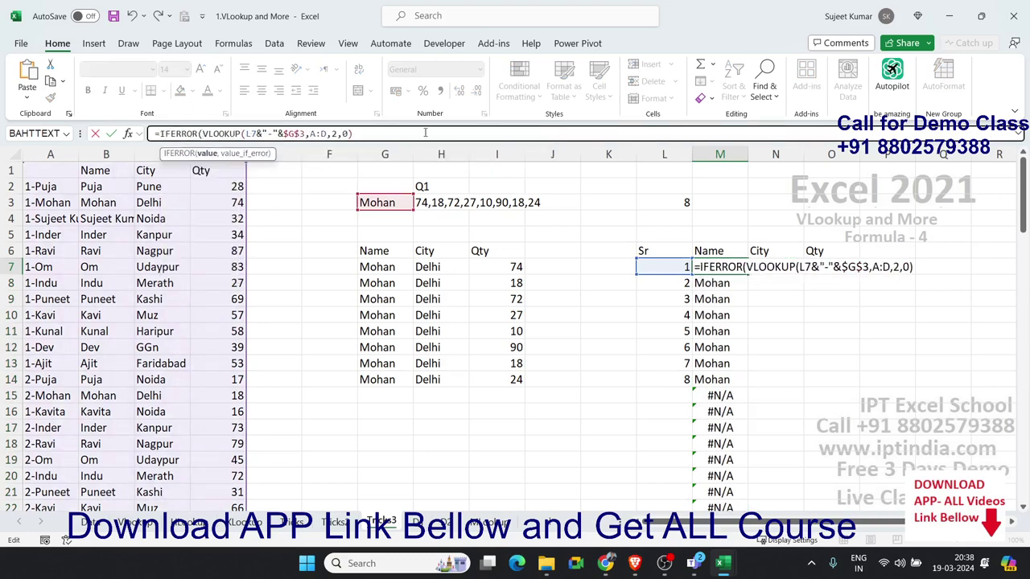
text(,"")
text())
key(Return)
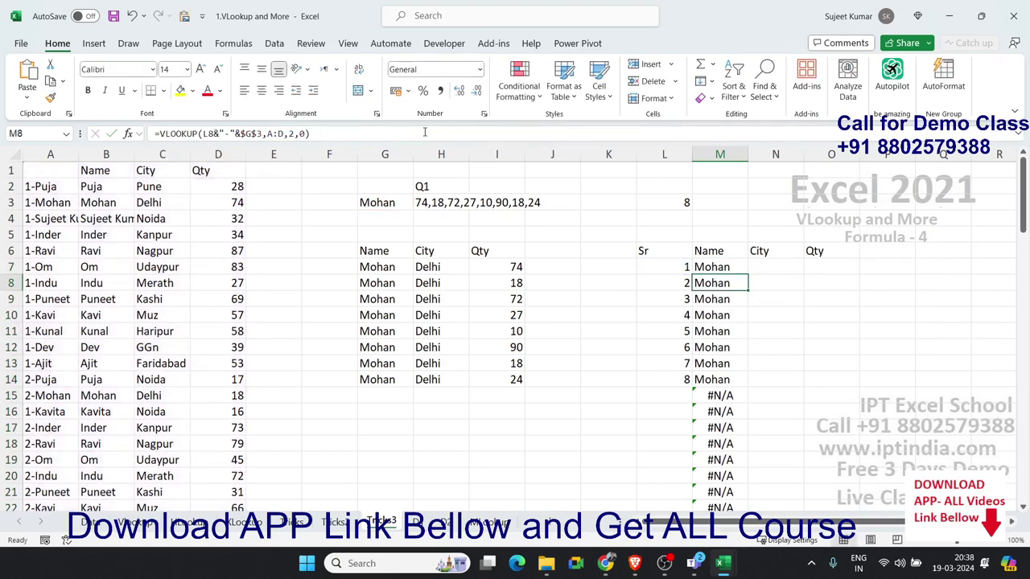
Refill the IFERROR lookup down column M and check the names through M14
key(Up)
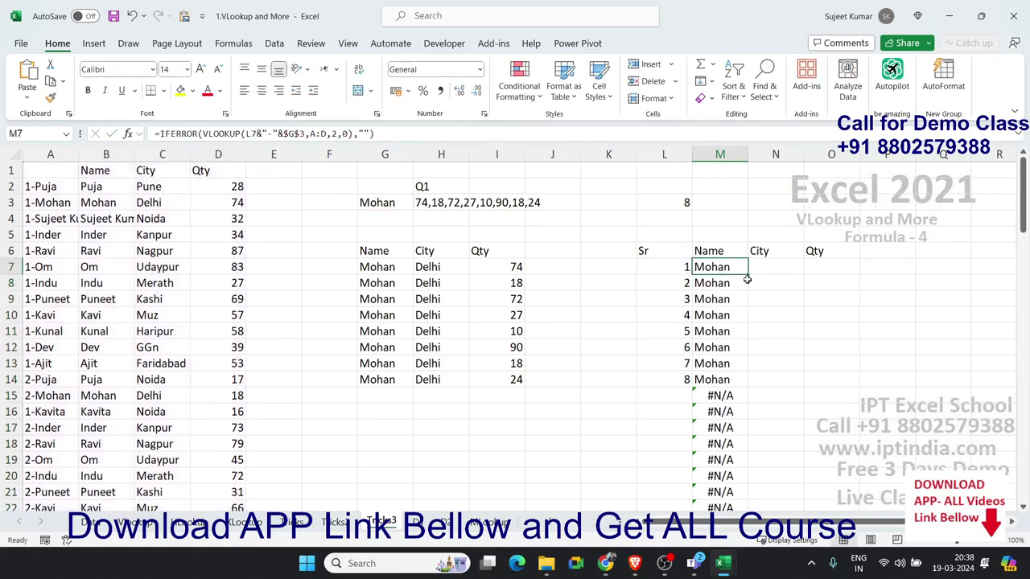
double_click(746, 275)
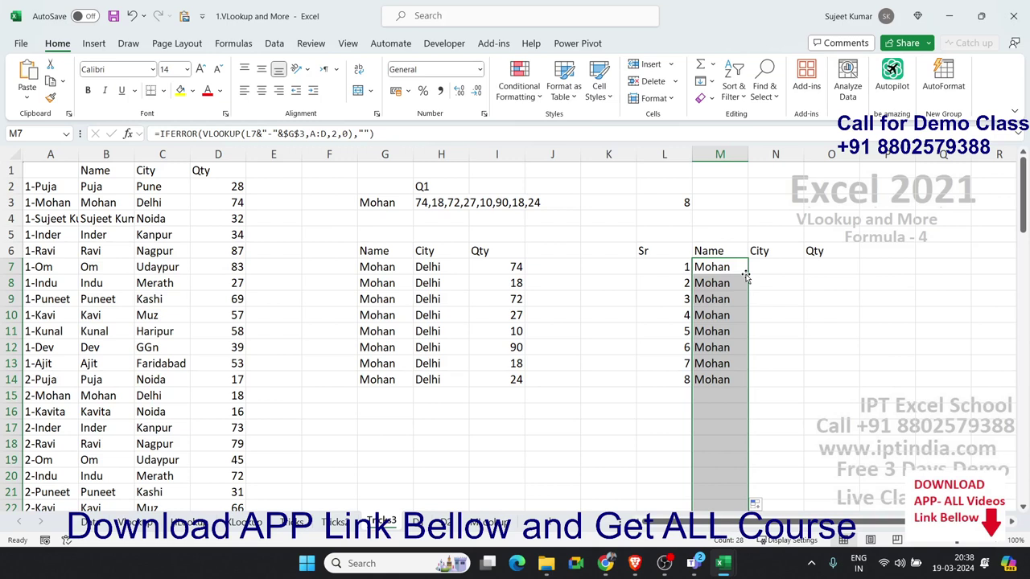
click(718, 271)
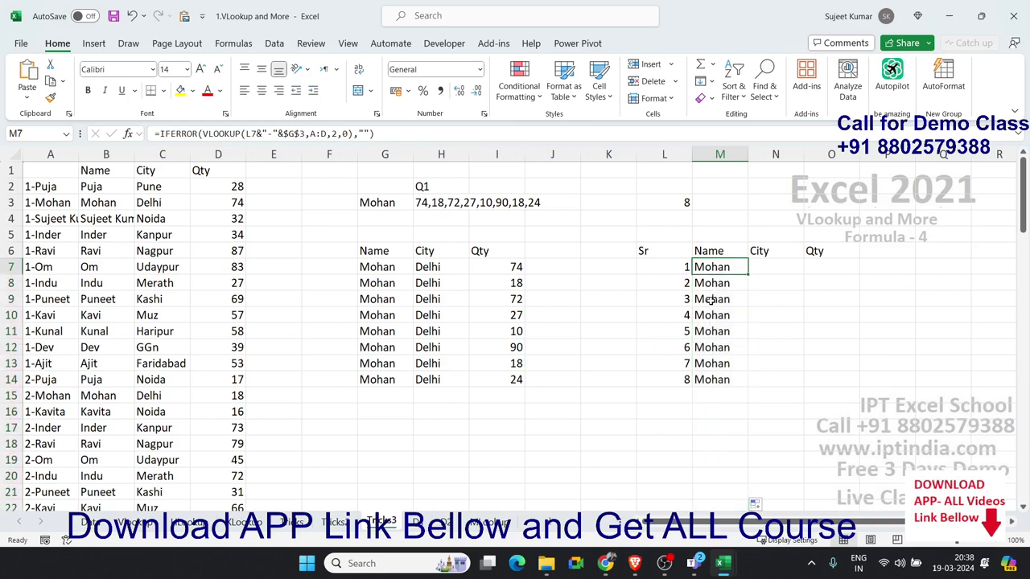
click(711, 348)
click(711, 364)
click(713, 380)
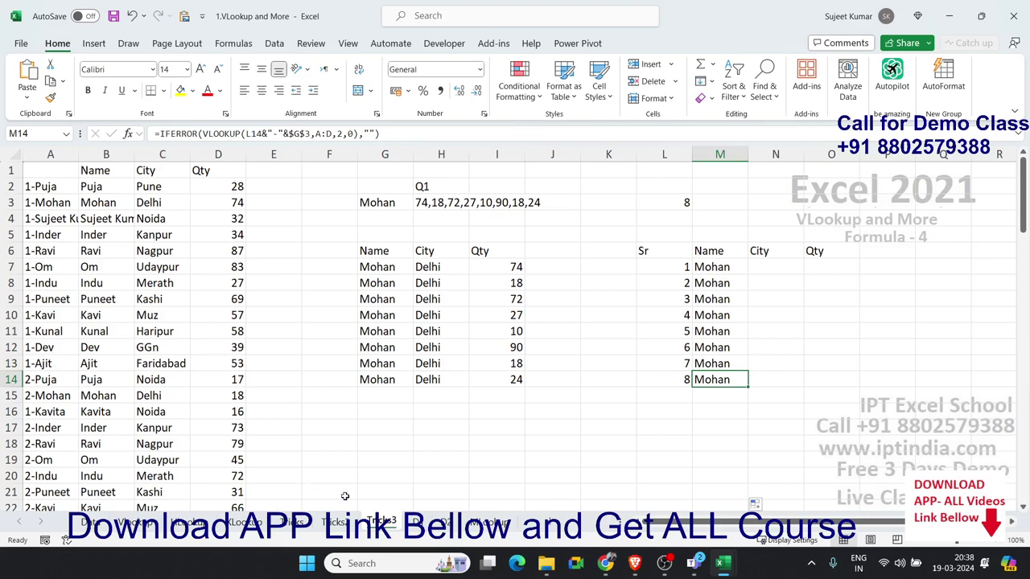
On the Vlookup sheet, clear the old results in B2:E8
click(432, 524)
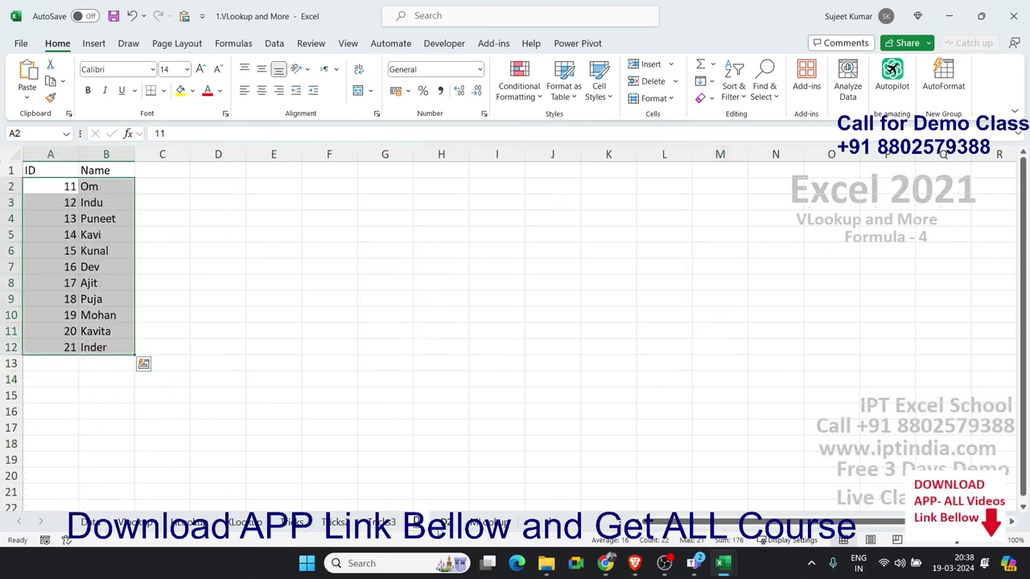
click(439, 524)
click(418, 523)
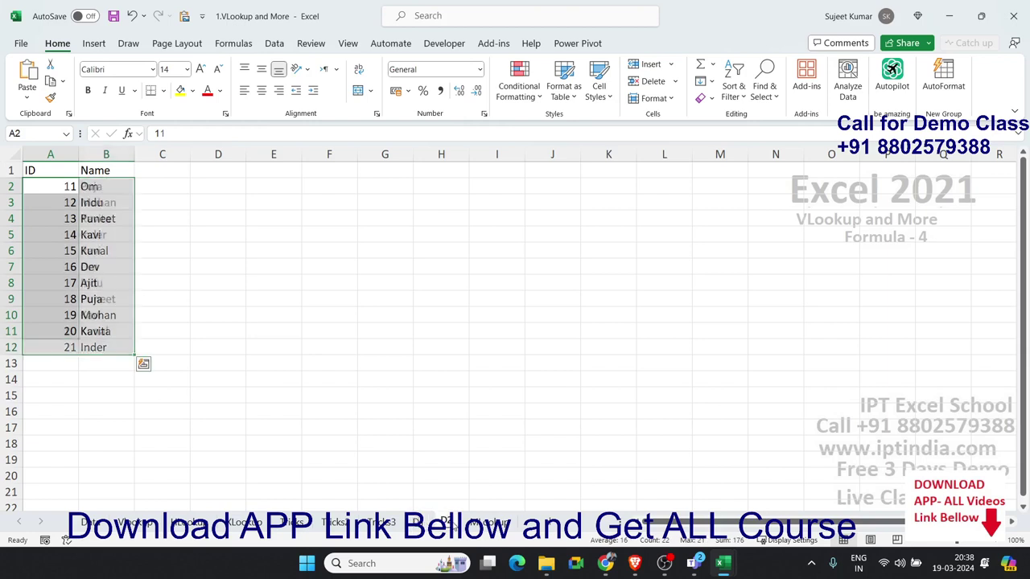
click(450, 523)
click(489, 523)
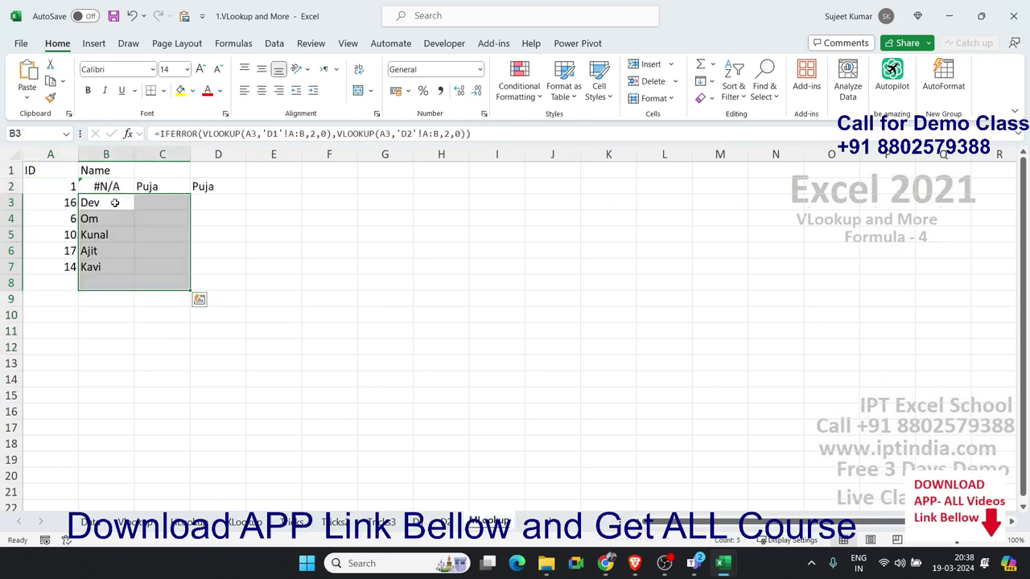
drag(117, 185, 248, 278)
key(Delete)
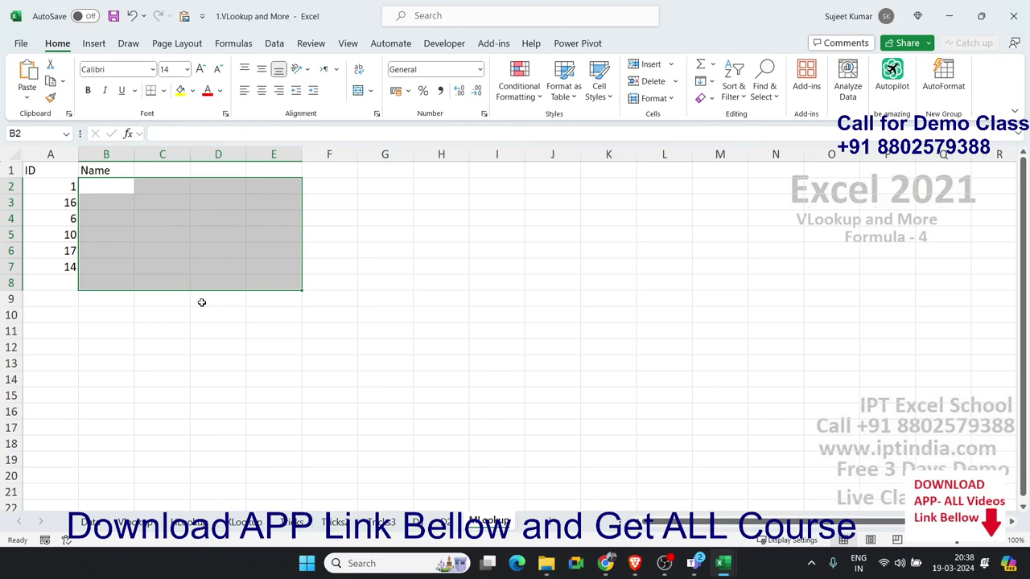
Start a =VLOOKUP( formula in B2 next to the IDs
key(shift+BackSpace)
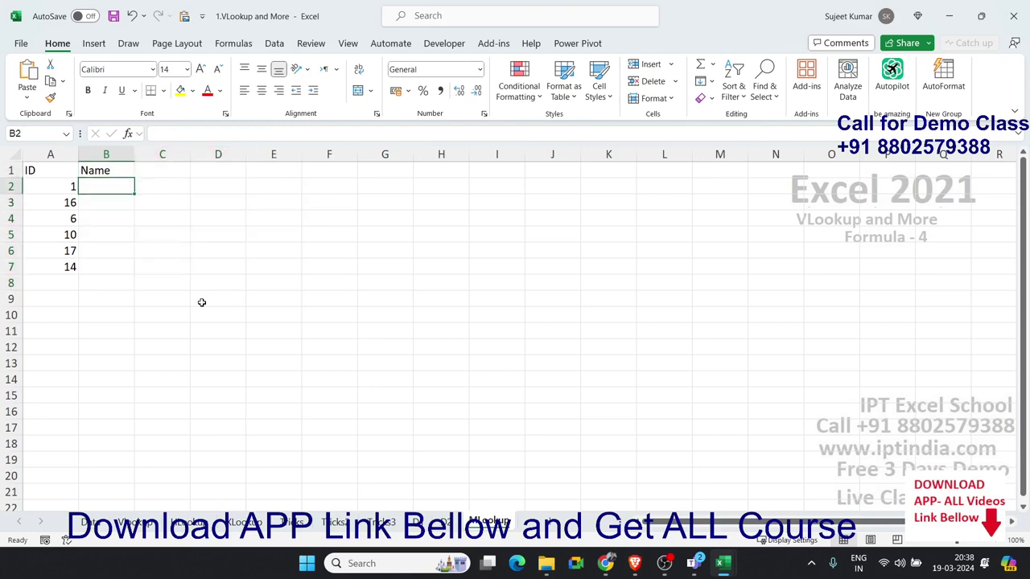
text(=vl)
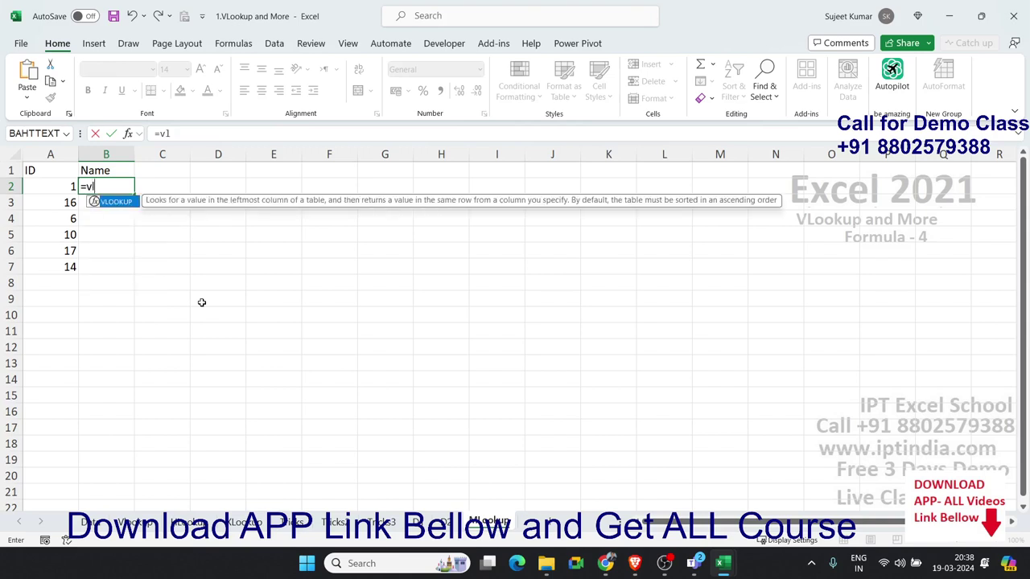
key(Tab)
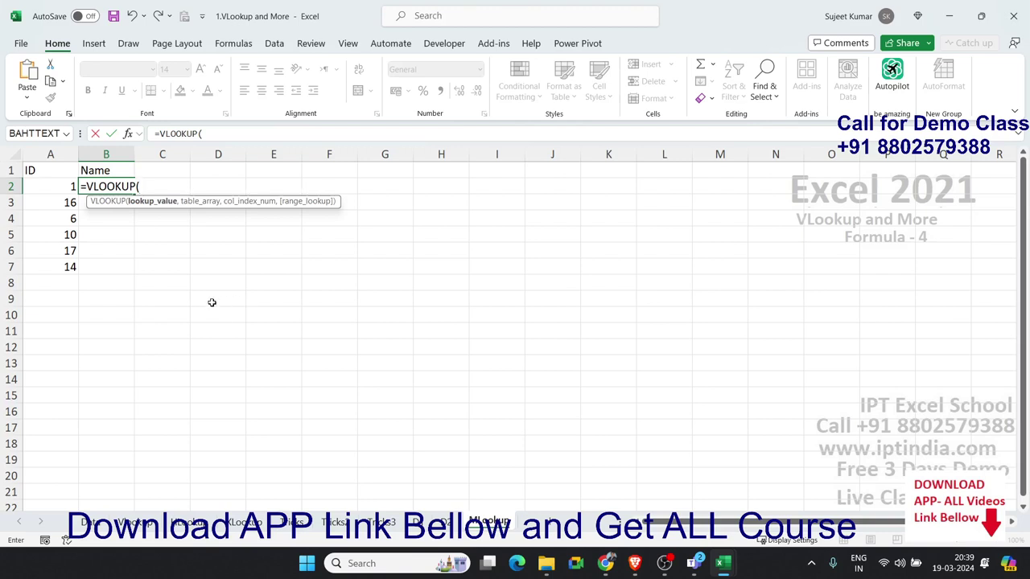
Restart B2's formula as =IFERROR(VLOOKUP( from the function suggestions
key(BackSpace)
key(BackSpace)
key(BackSpace)
key(BackSpace)
key(BackSpace)
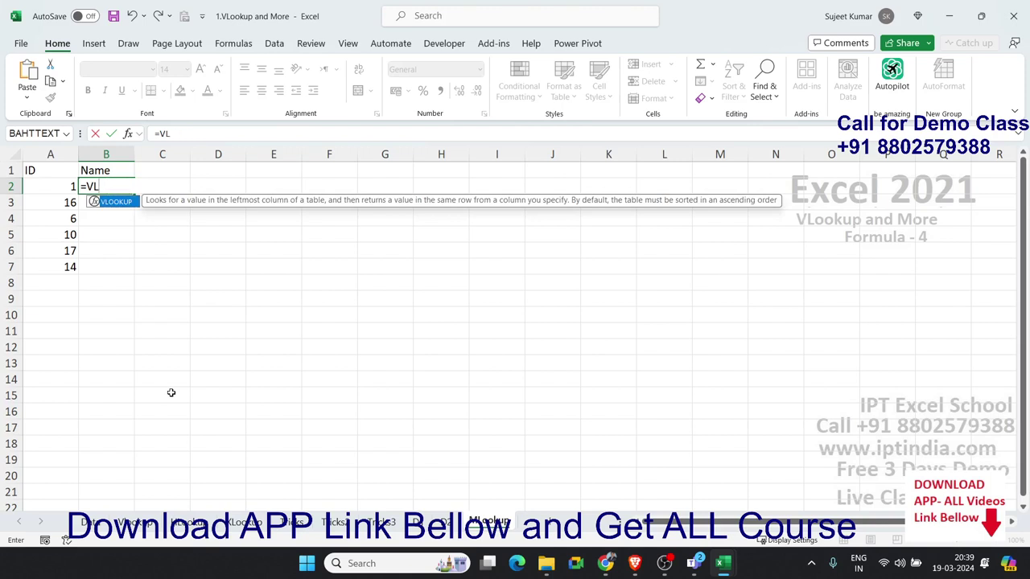
key(BackSpace)
key(BackSpace)
text(if)
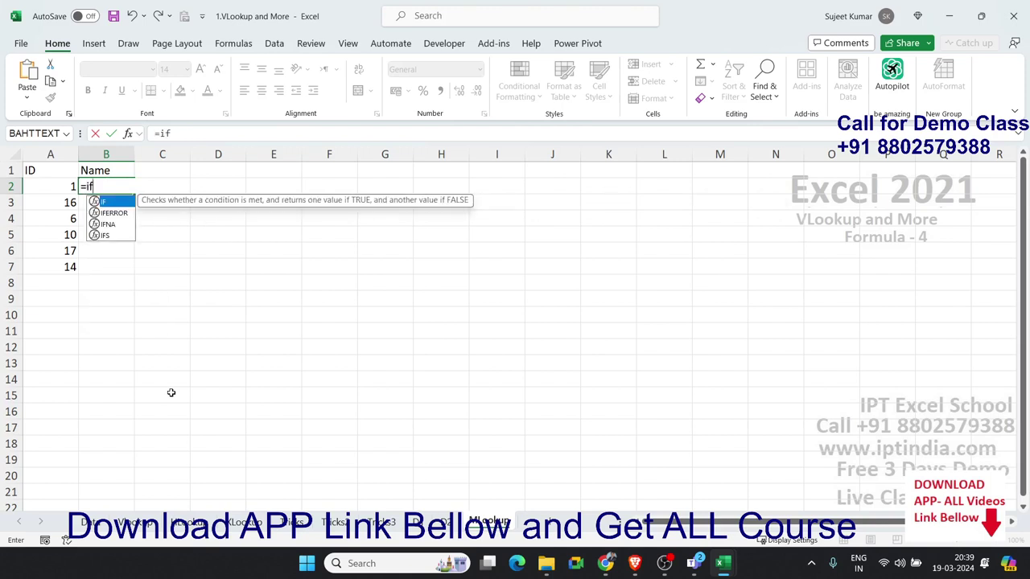
key(Down)
key(Tab)
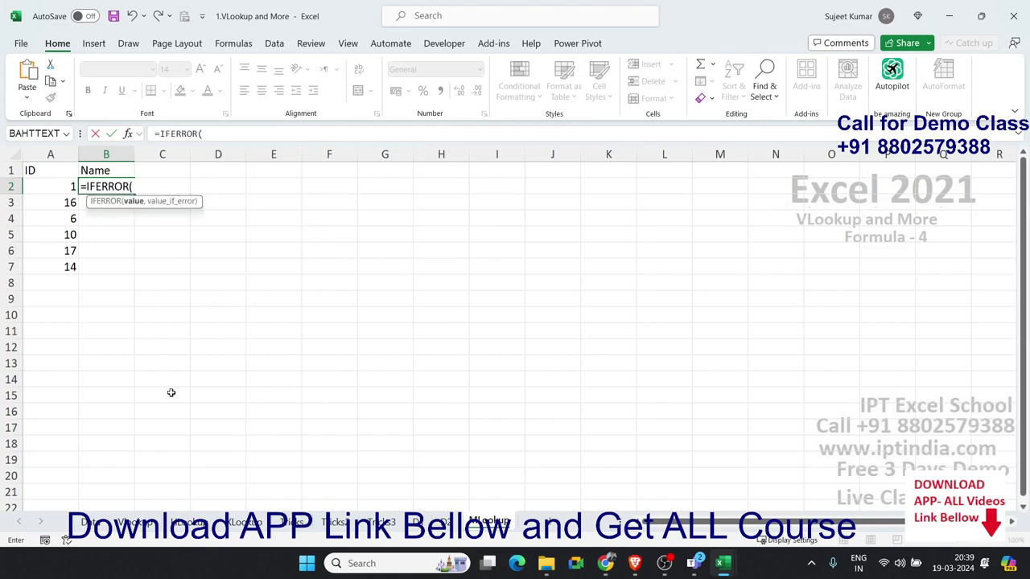
text(vl)
key(Tab)
Fill in lookup value A2, table 'D1'!A:B, column 2, exact match, and begin a fallback VLOOKUP
click(48, 188)
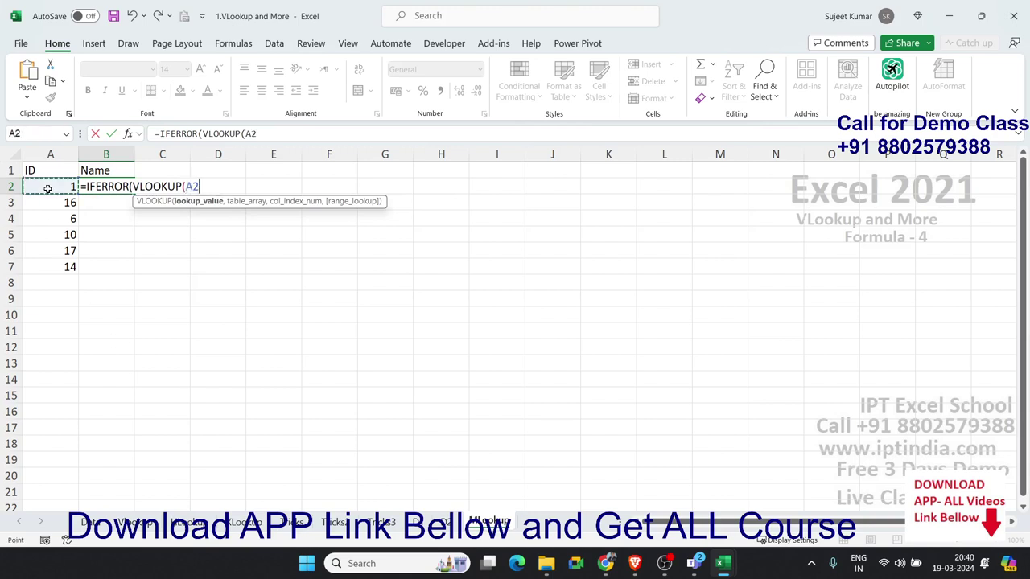
text(,)
click(416, 521)
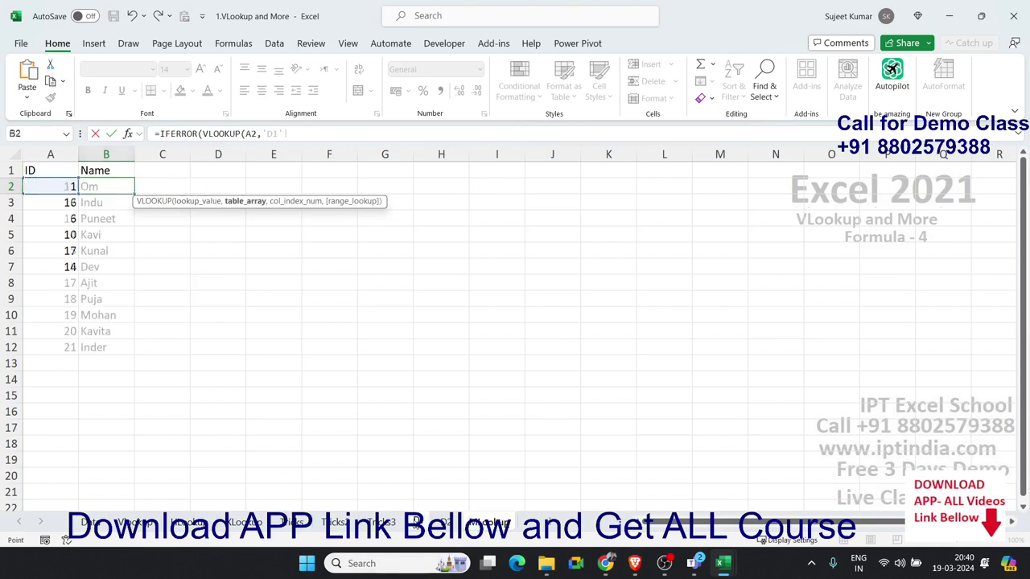
drag(51, 153, 95, 158)
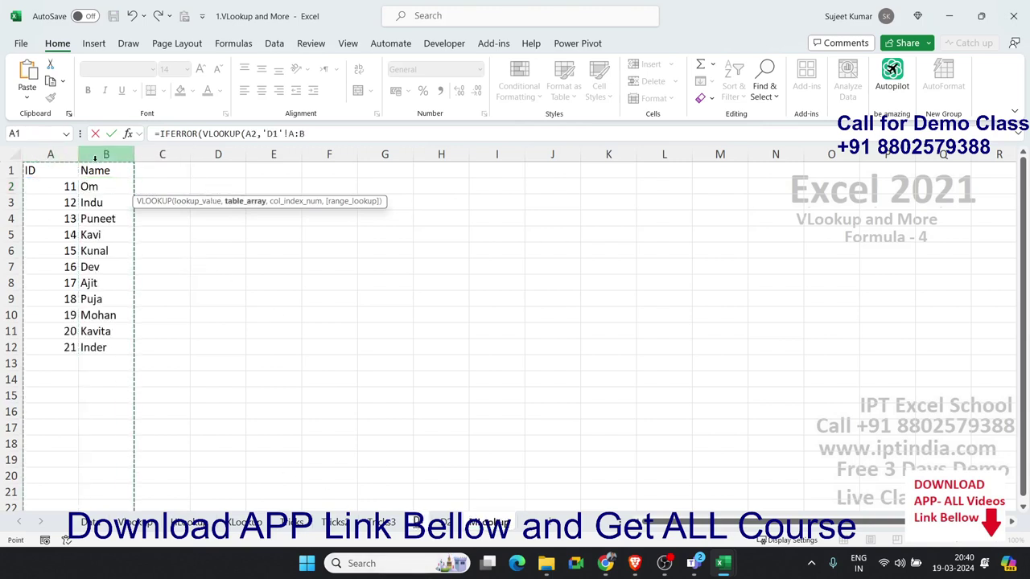
text(,2,0)
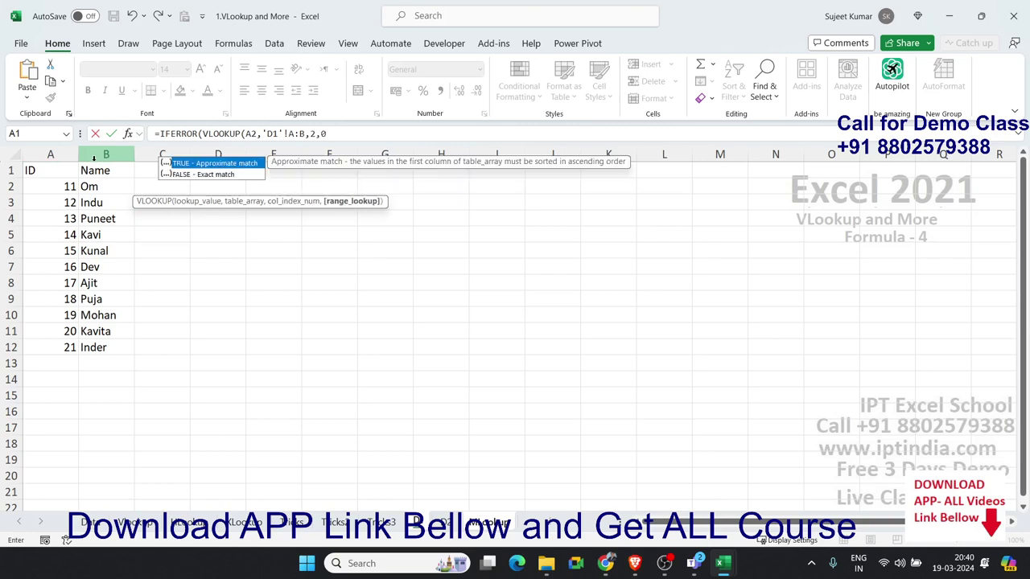
text())
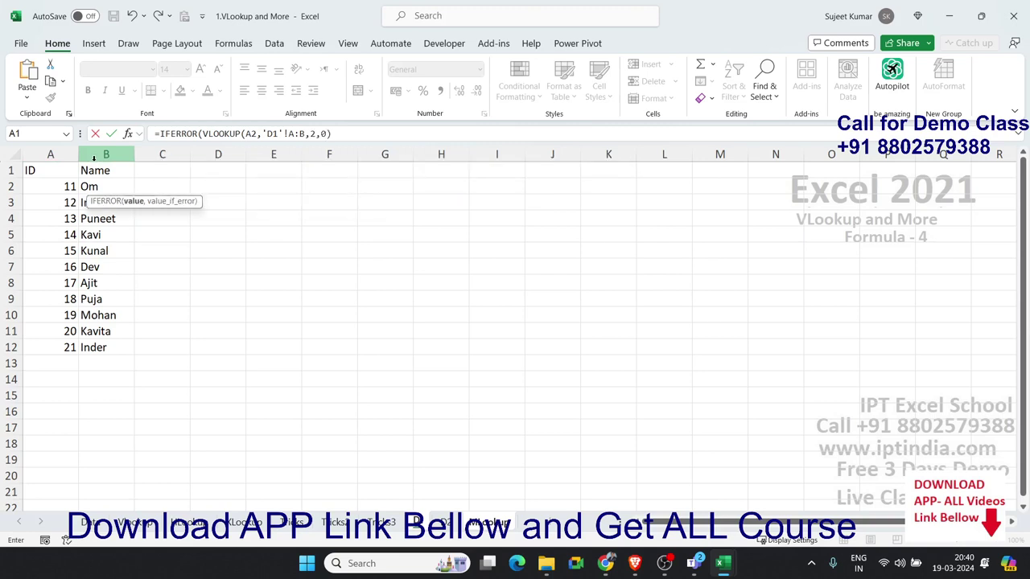
text(,vl)
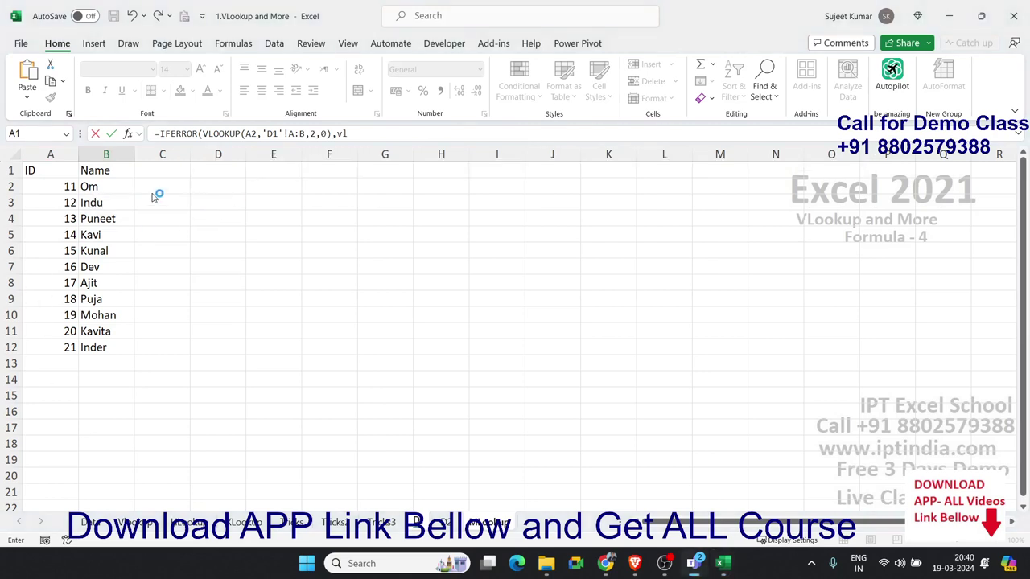
key(Tab)
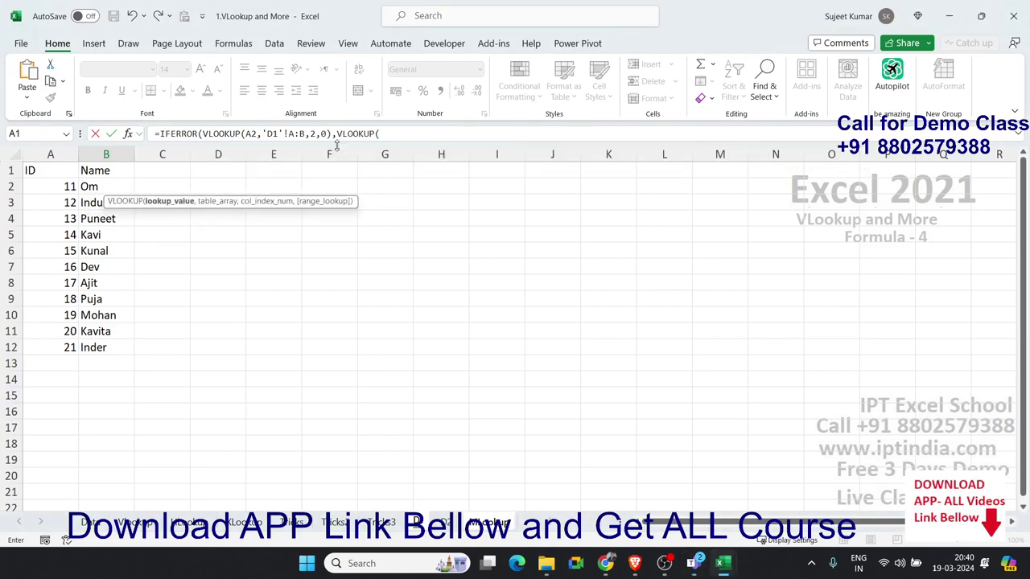
Complete the fallback VLOOKUP with MLookup!A2 and 'D2'!A:B, accepting Excel's suggested correction
click(59, 185)
click(487, 523)
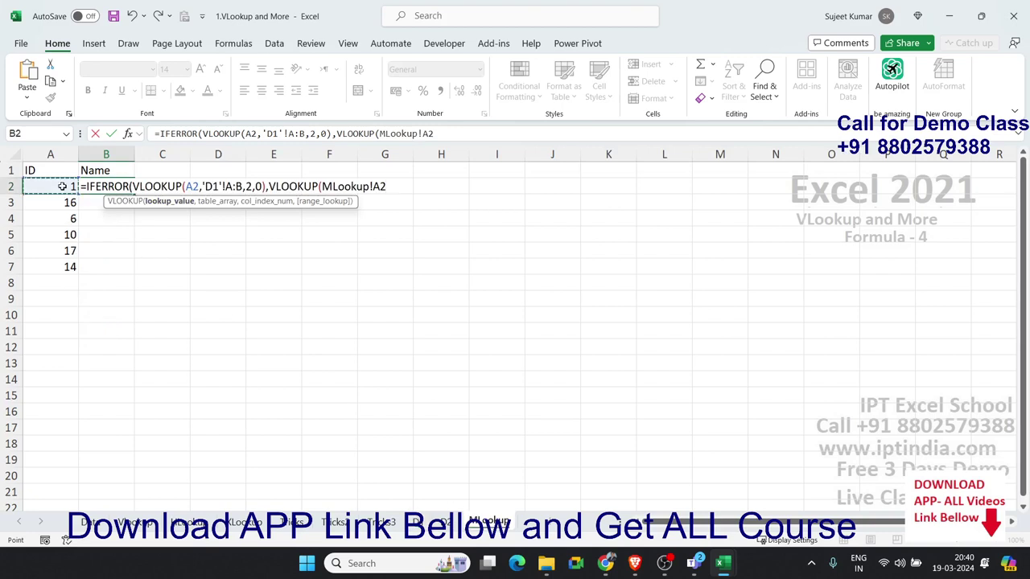
text(,)
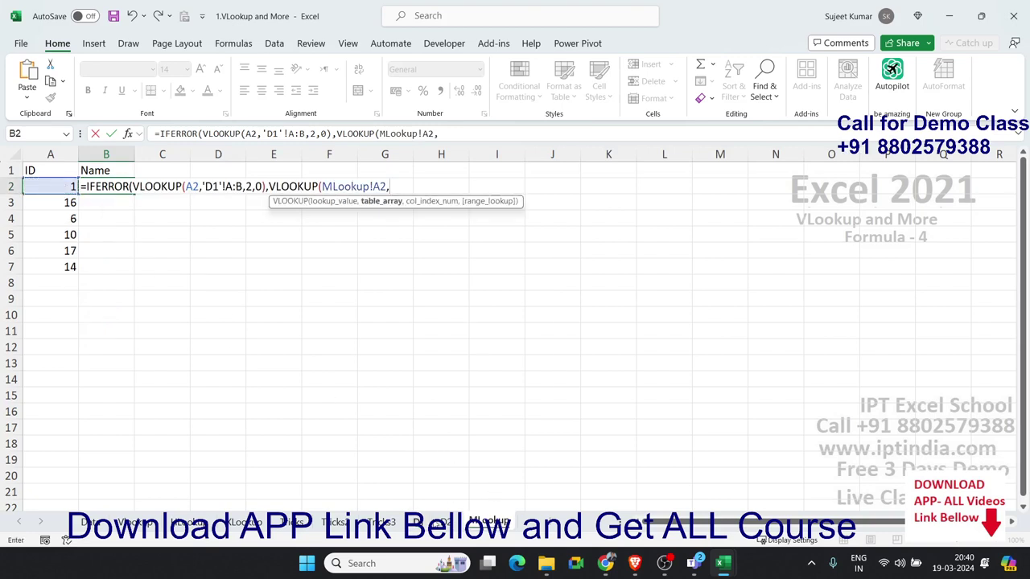
click(445, 523)
drag(74, 159, 89, 160)
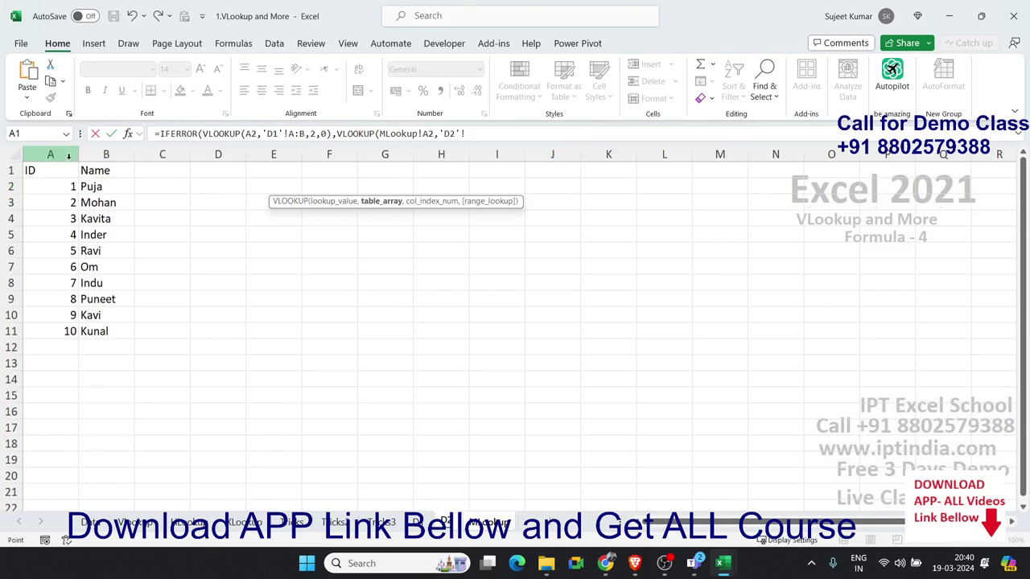
text(A:B,2)
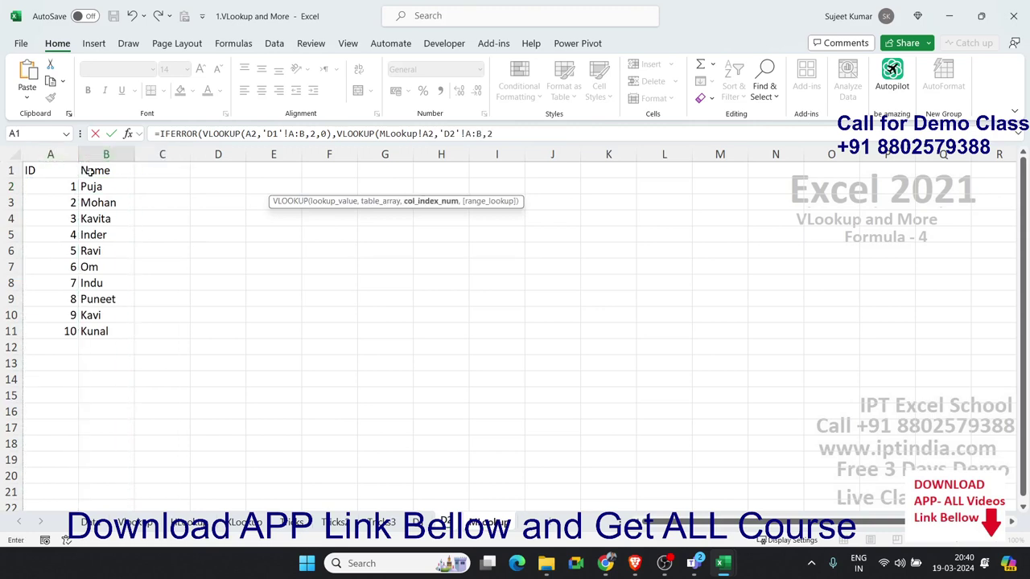
text(0))
key(Return)
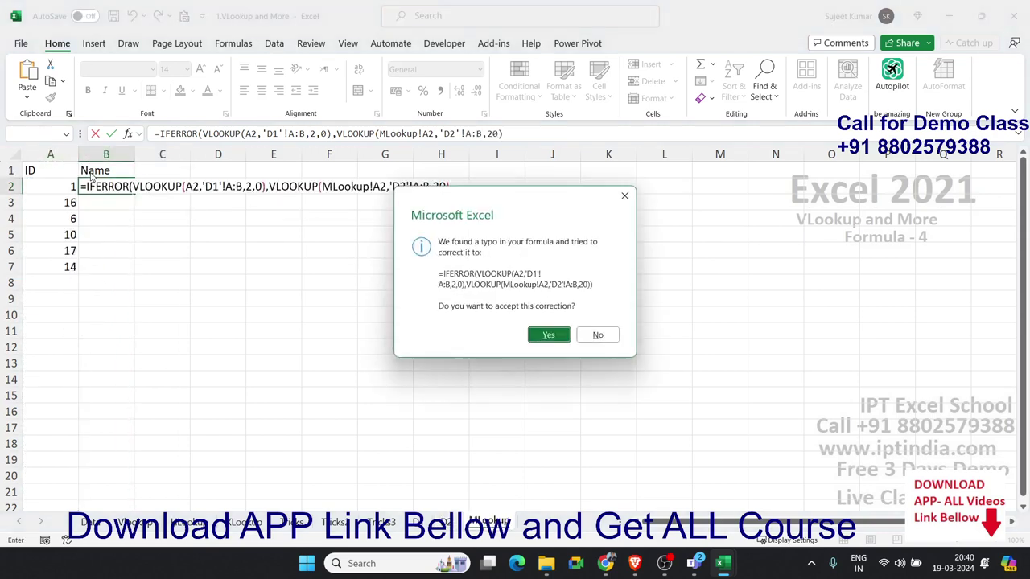
key(Return)
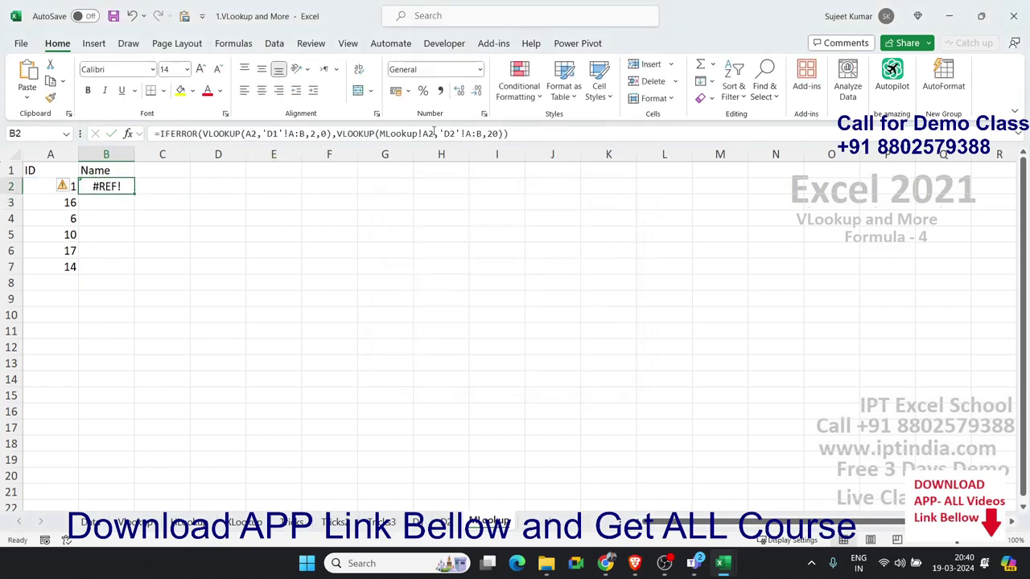
Fix the mistaken 20 column argument to 2,0 so B2 returns Puja
click(488, 133)
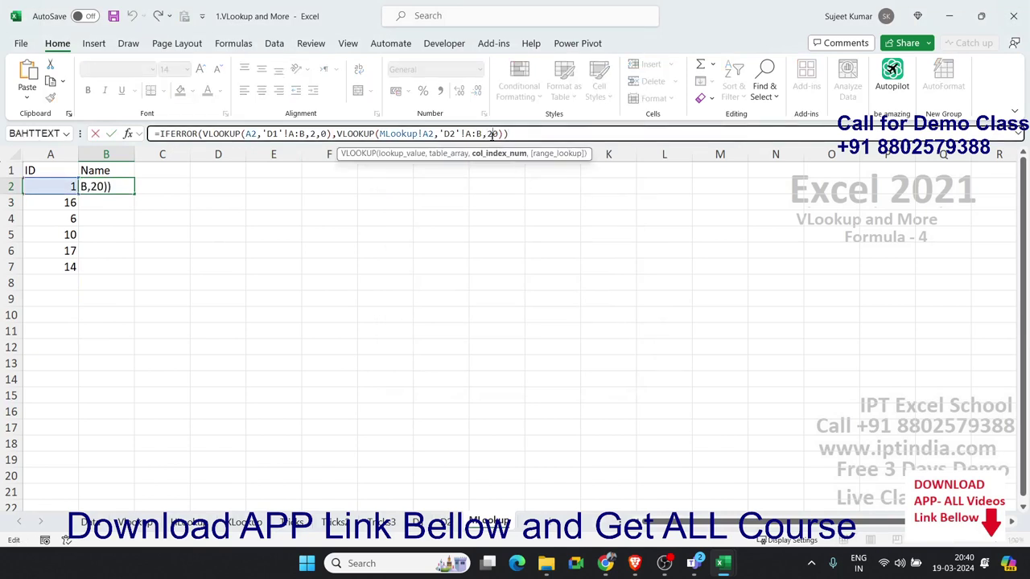
text(,)
key(Return)
key(Up)
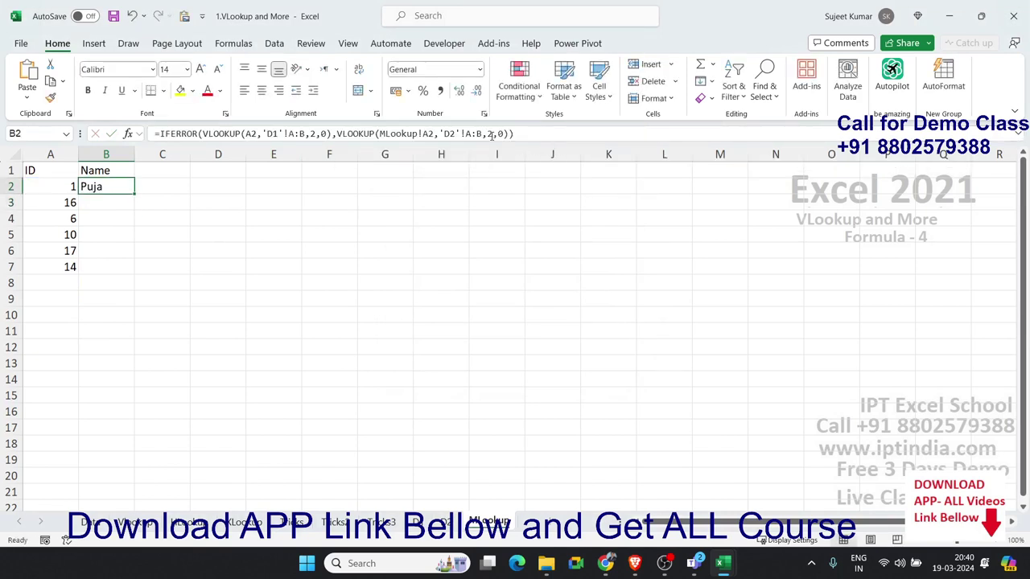
Open B2's IFERROR/VLOOKUP formula for editing inside the cell
double_click(123, 186)
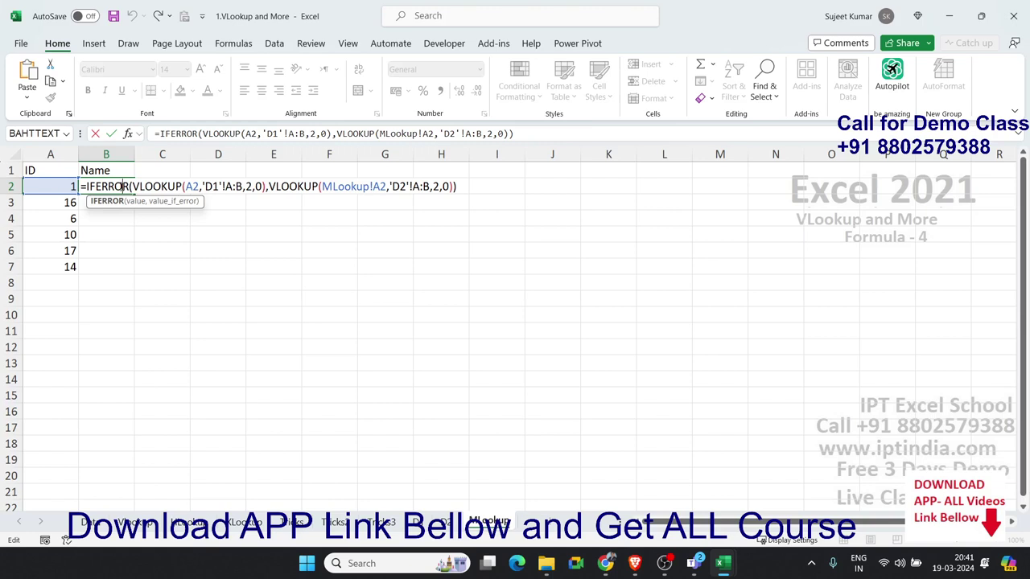
Replace the first VLOOKUP's column index 2 with MATCH(B1,'D1'!A1:B1,0)
click(246, 186)
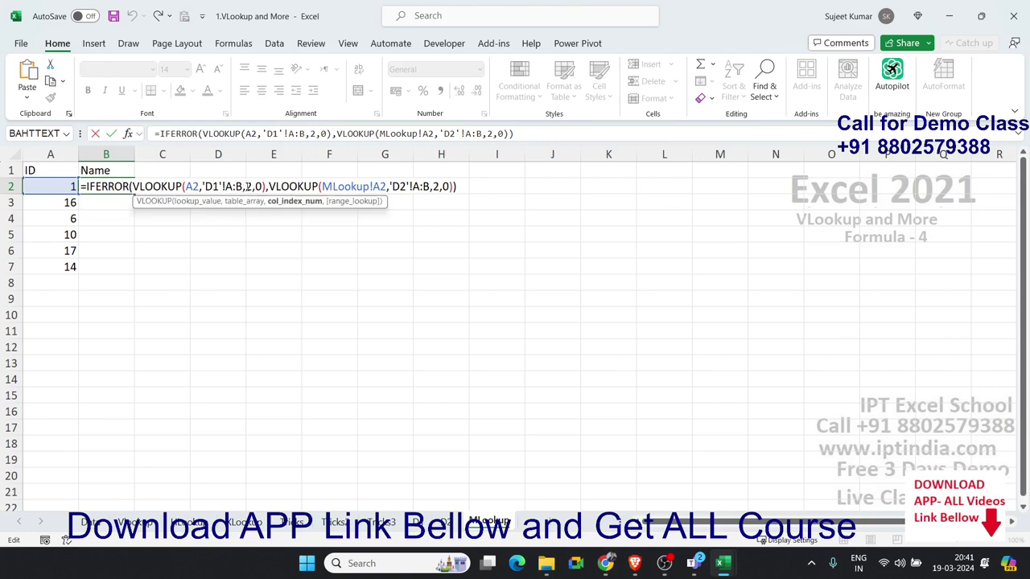
key(Delete)
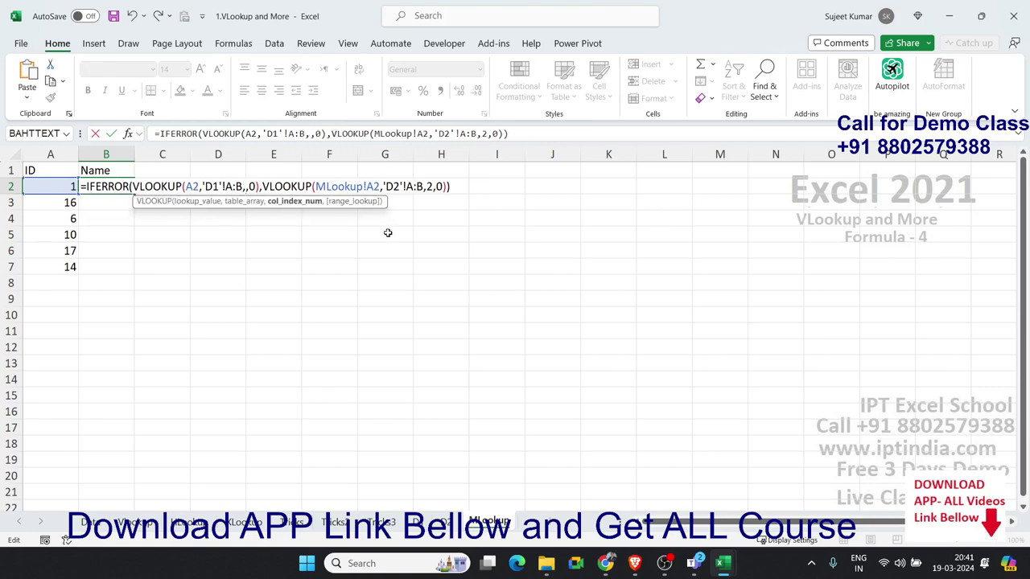
text(ma)
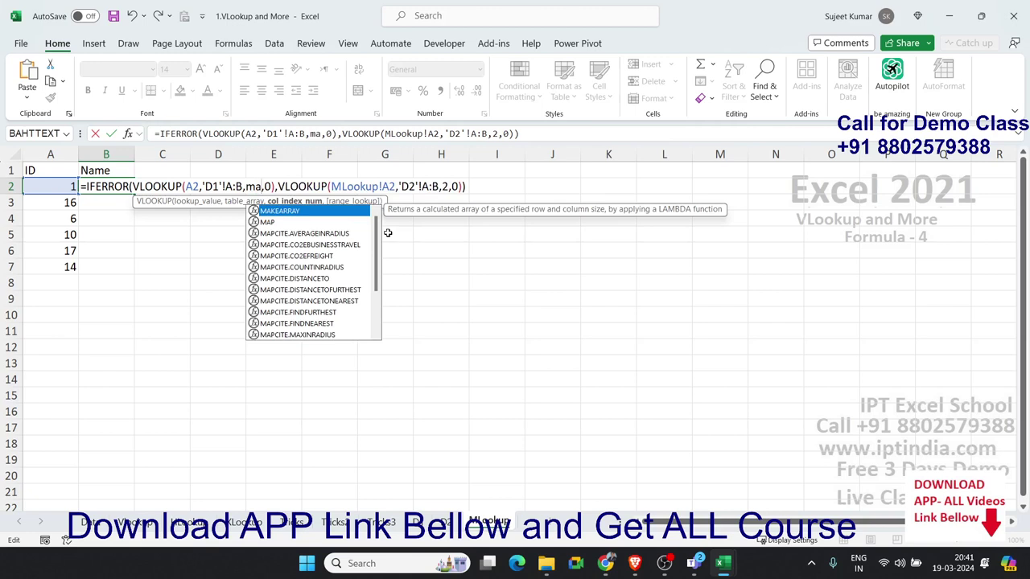
text(t)
key(Tab)
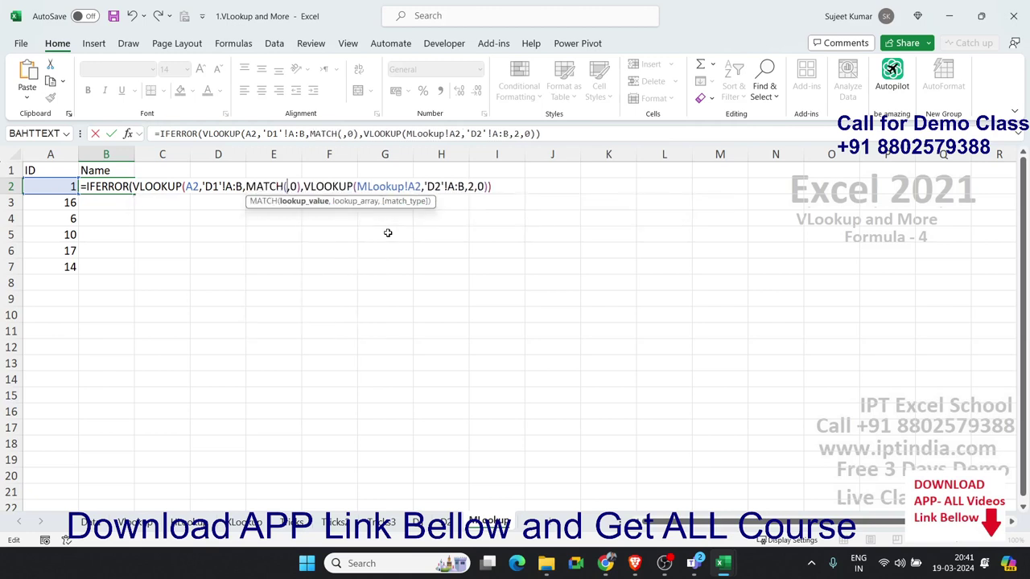
click(94, 170)
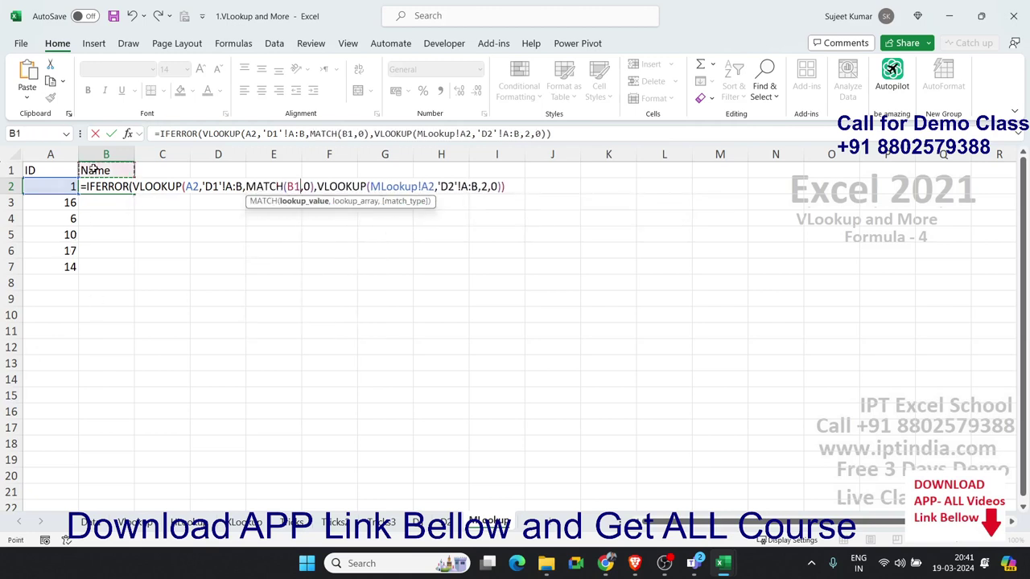
text(,)
click(416, 522)
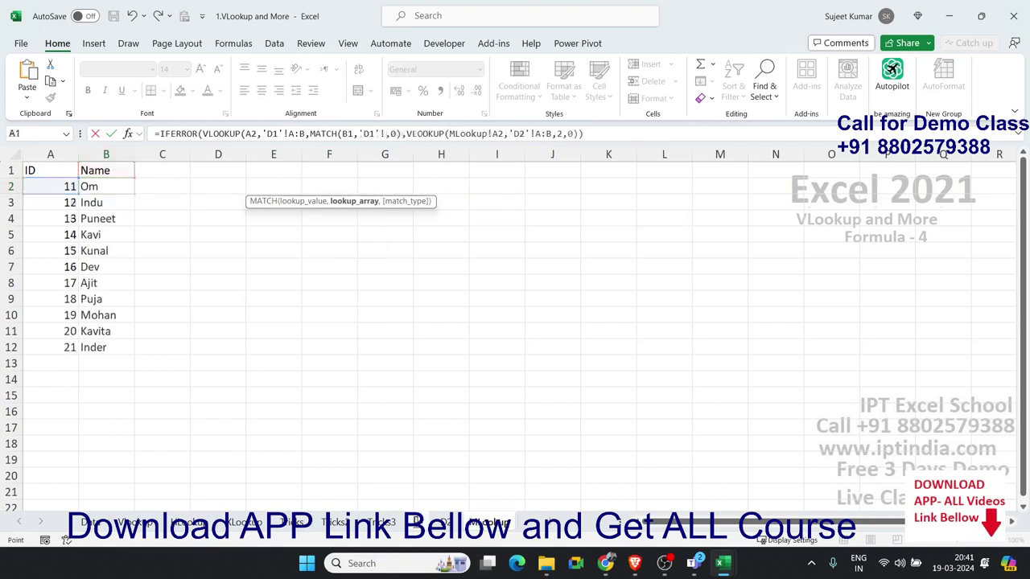
drag(50, 171, 105, 172)
text(,)
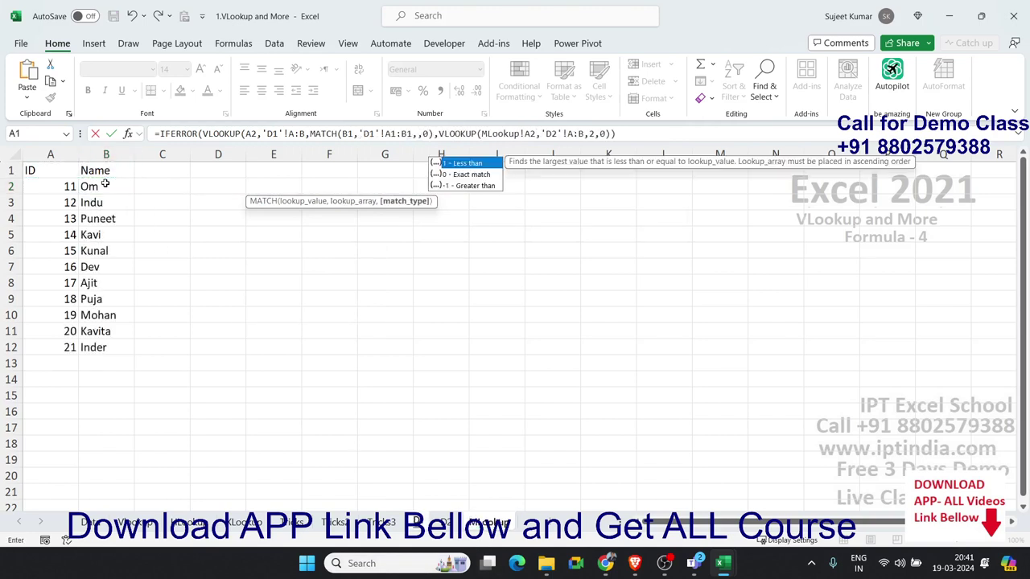
text(0))
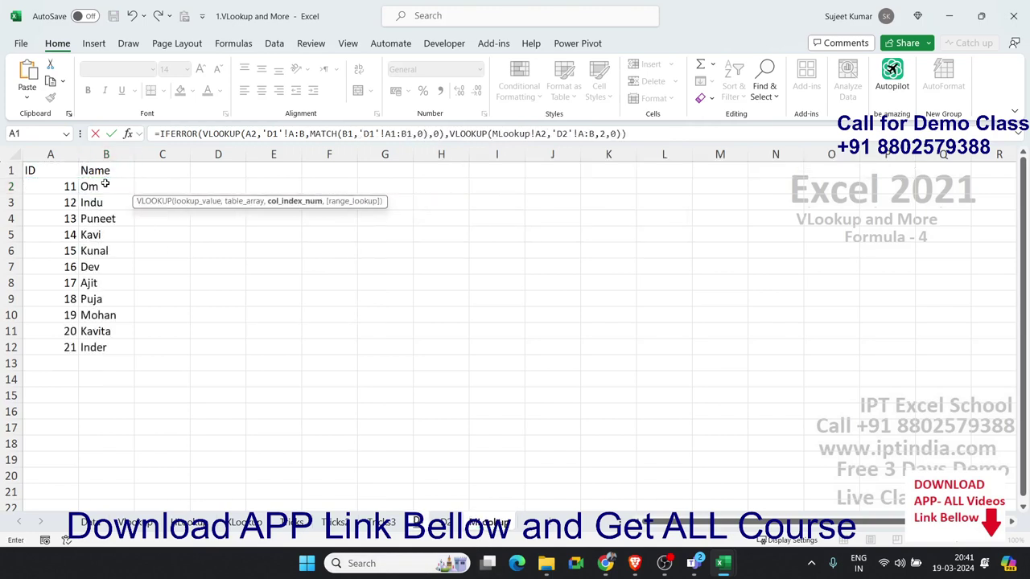
key(Return)
click(93, 187)
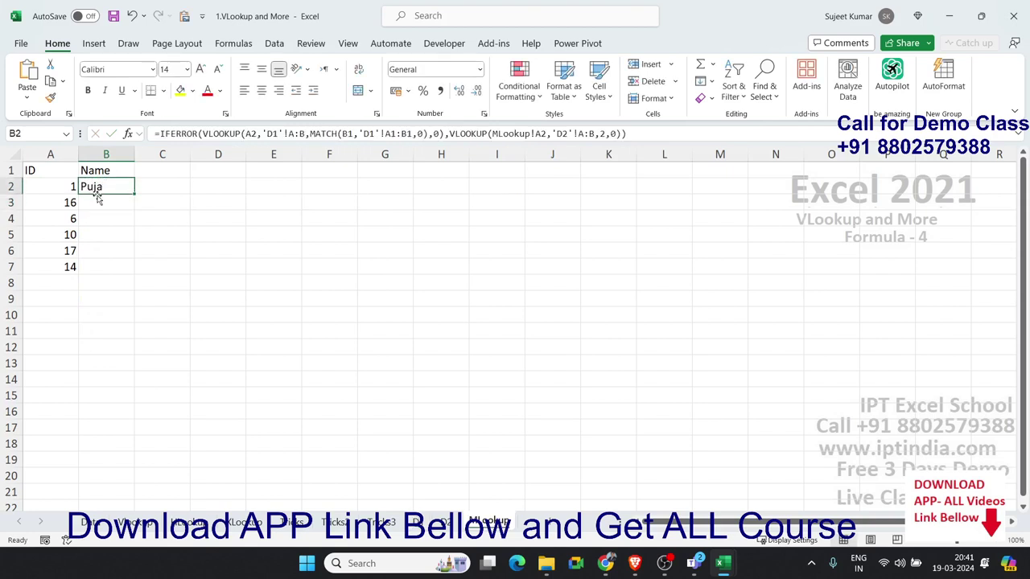
Swap the fallback VLOOKUP's column 2 for MATCH(A2,'D2'!A1:B1,0), leaving B2 at #N/A
double_click(101, 187)
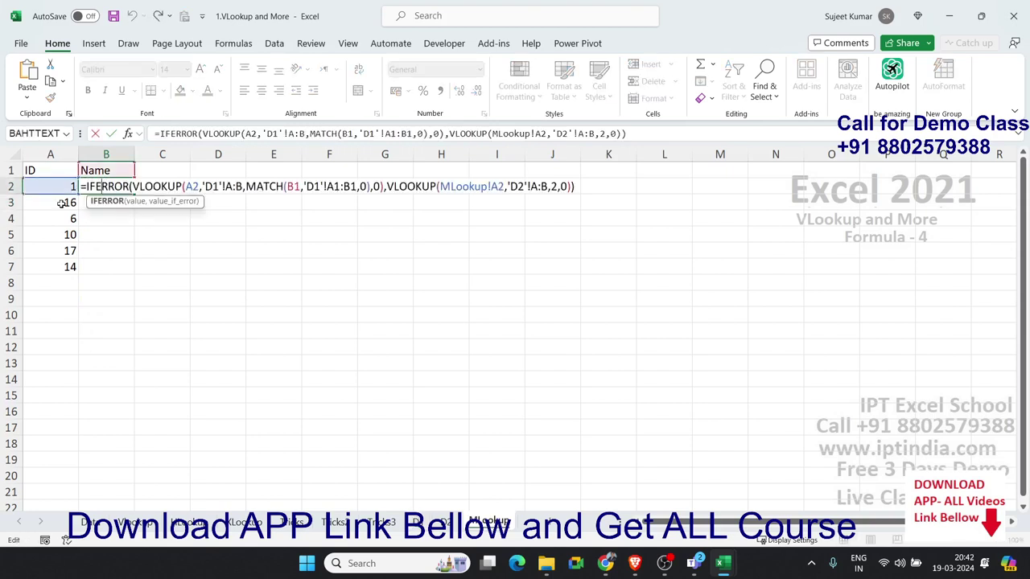
click(560, 188)
key(BackSpace)
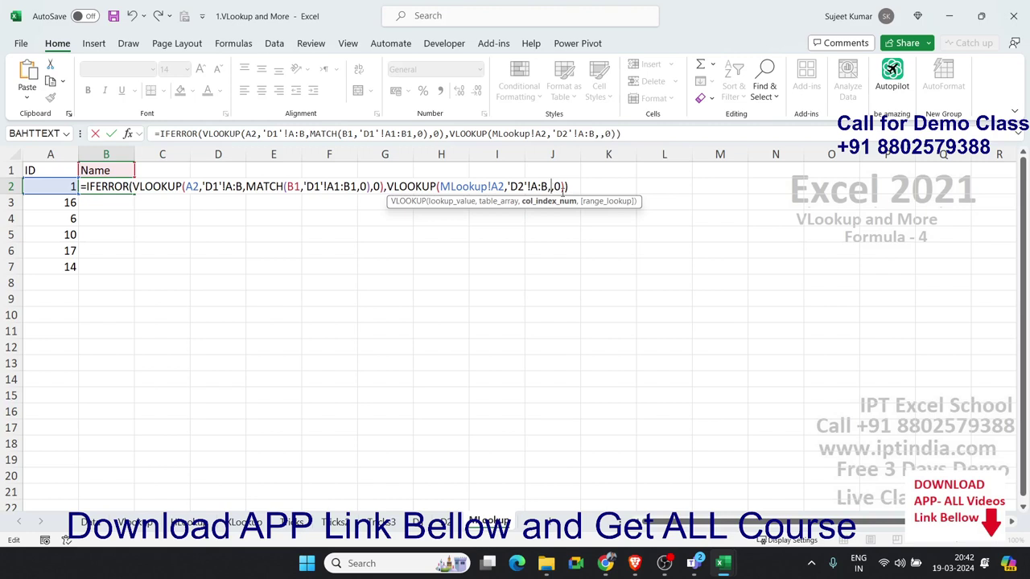
text(mat)
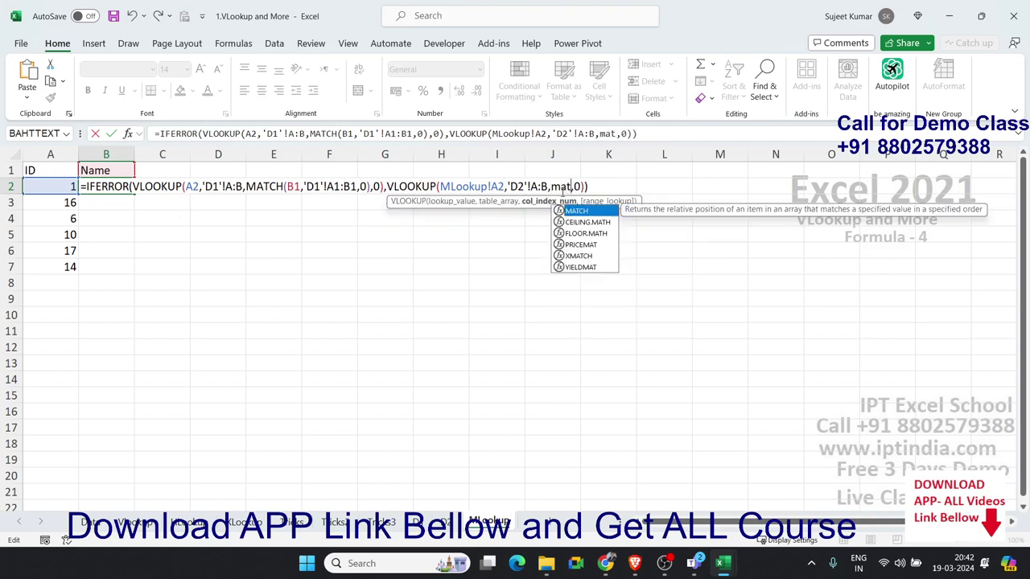
key(Tab)
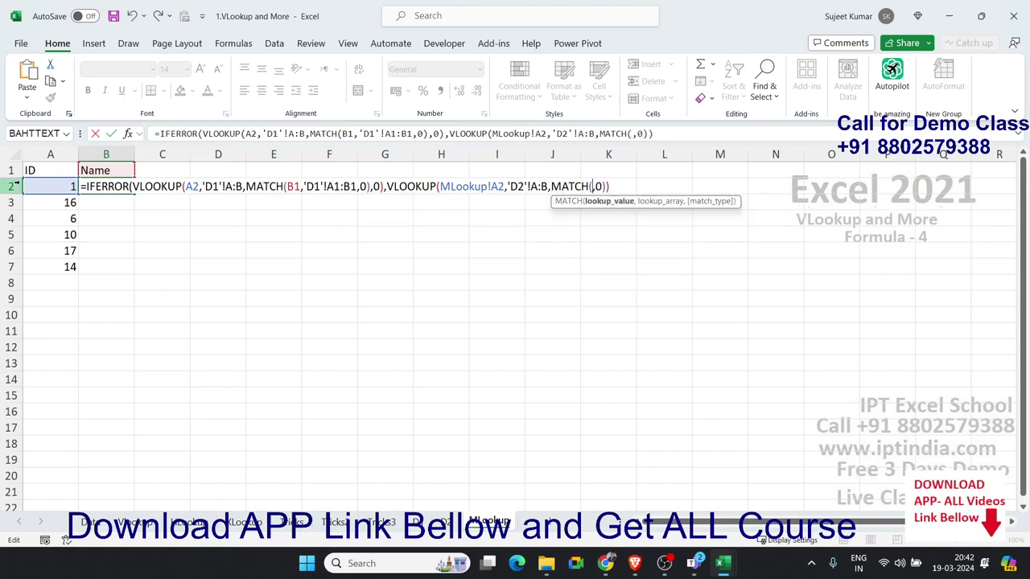
click(43, 183)
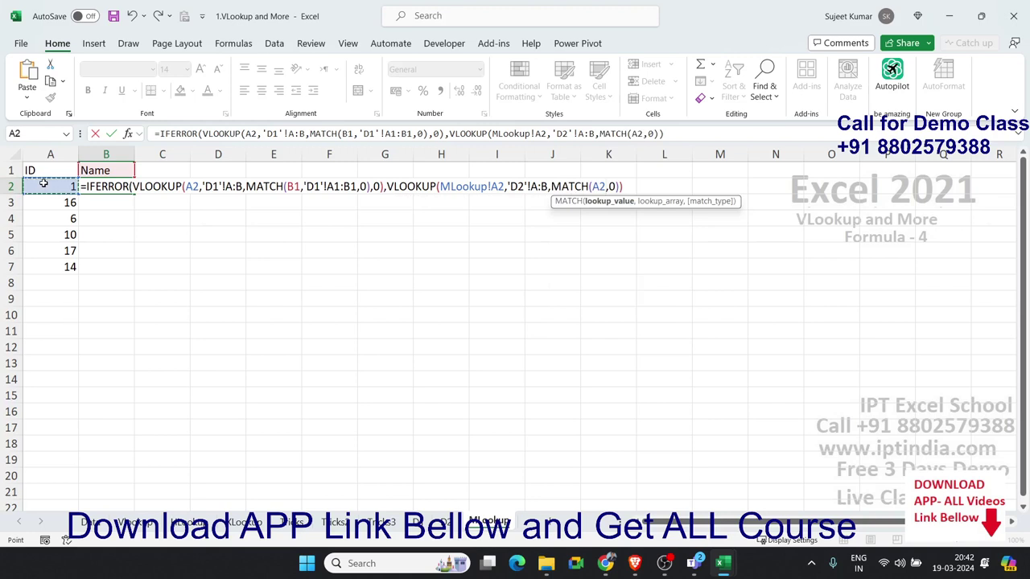
text(,)
click(445, 522)
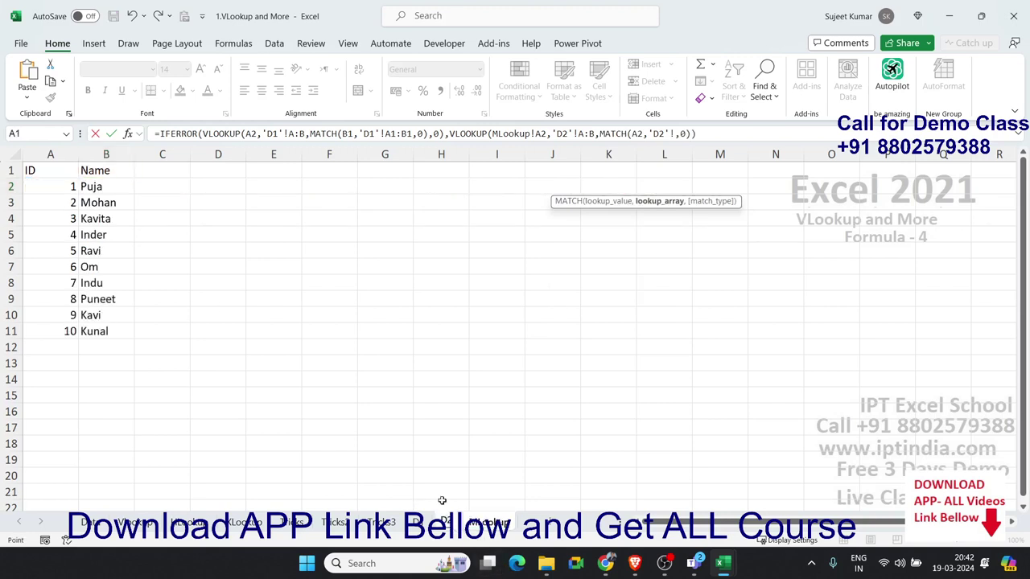
drag(66, 170, 105, 171)
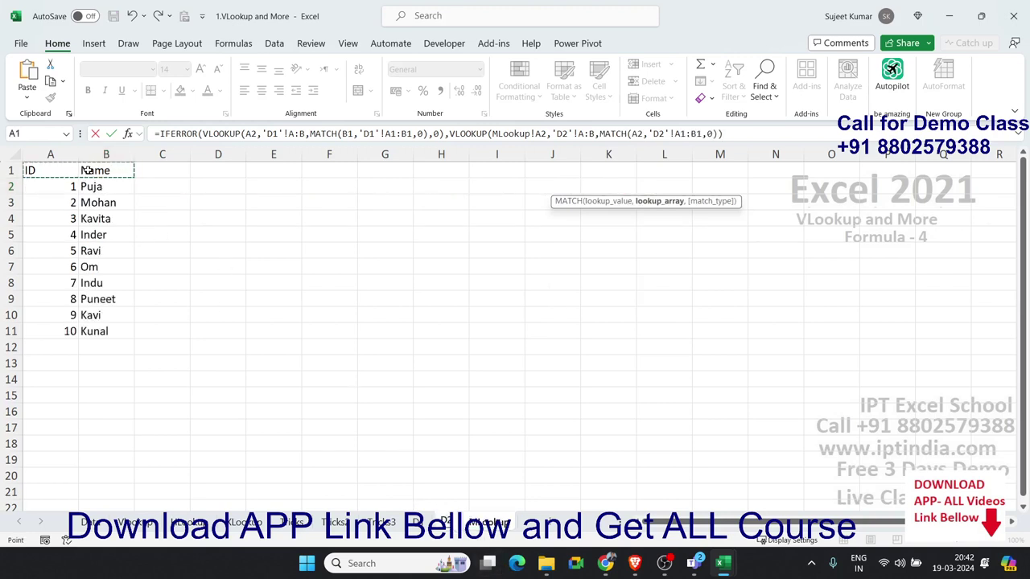
text(,0)
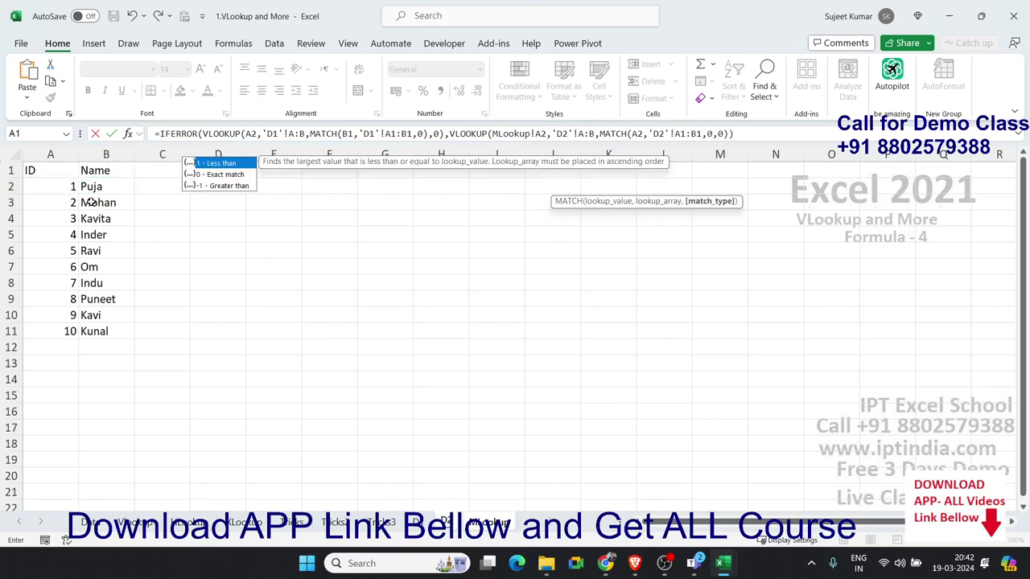
text())
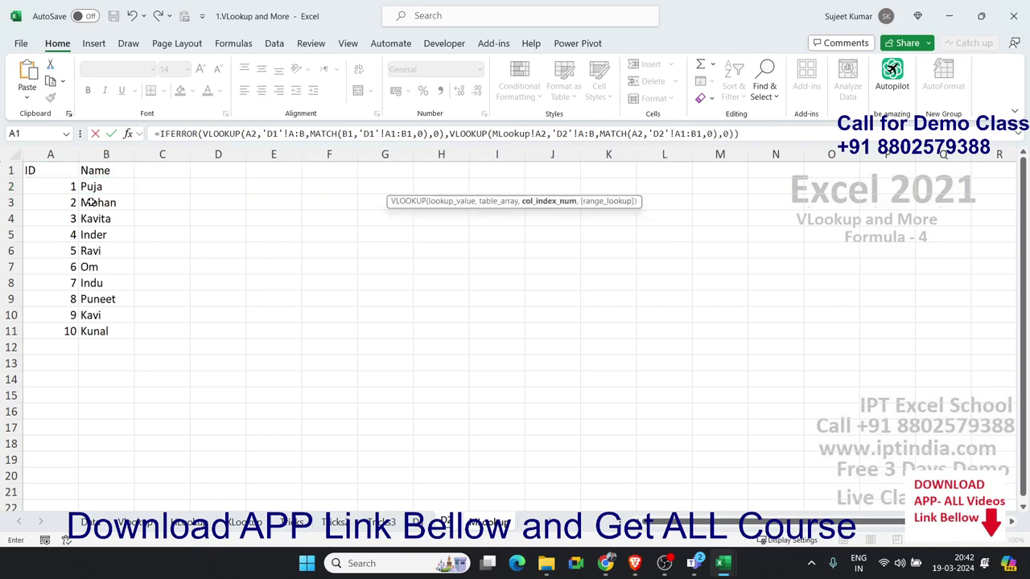
key(Return)
key(Up)
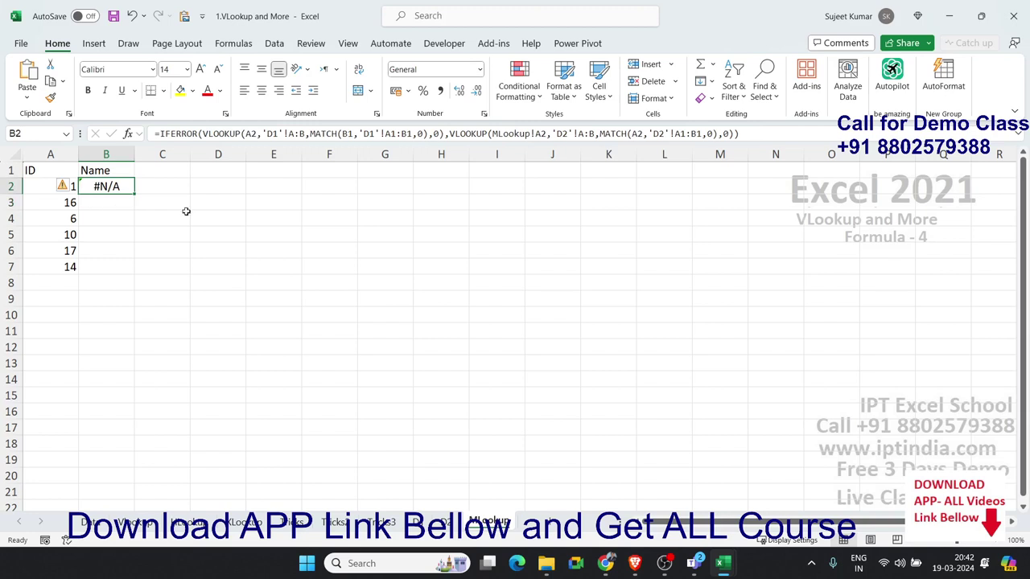
double_click(637, 134)
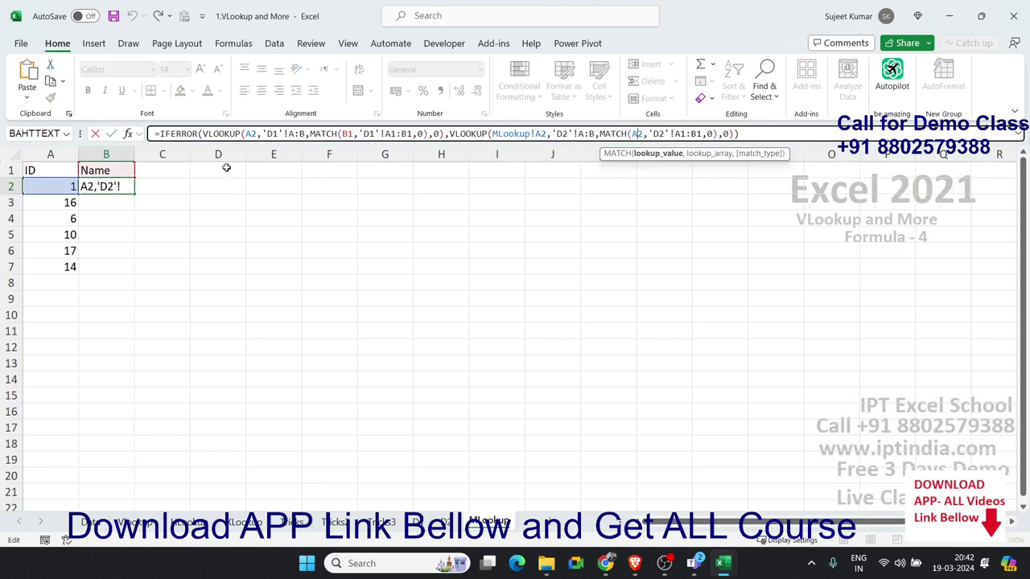
Try changing the first lookup value to B1, then undo that edit back to A2
click(59, 182)
click(50, 170)
click(98, 169)
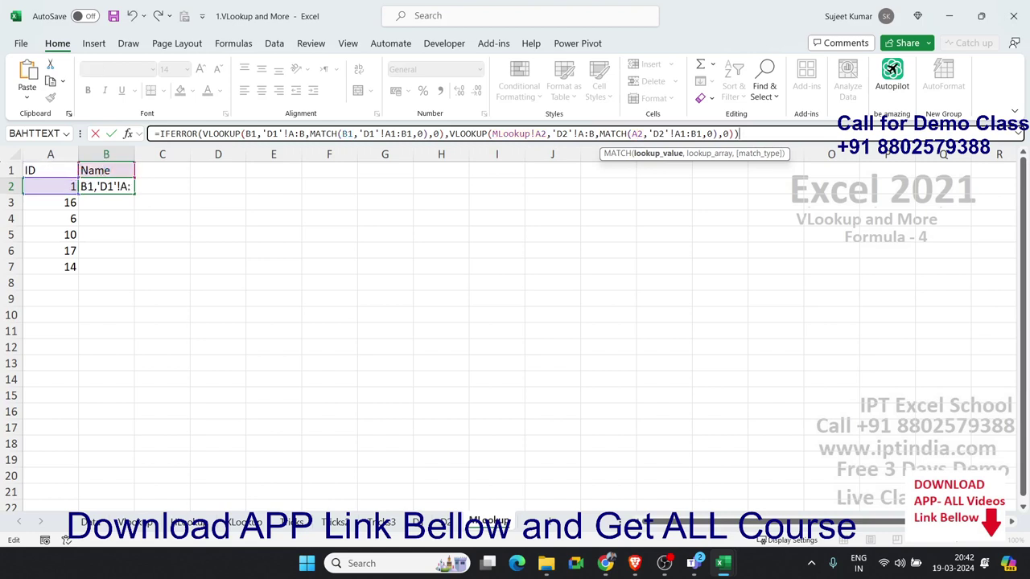
key(Return)
key(Up)
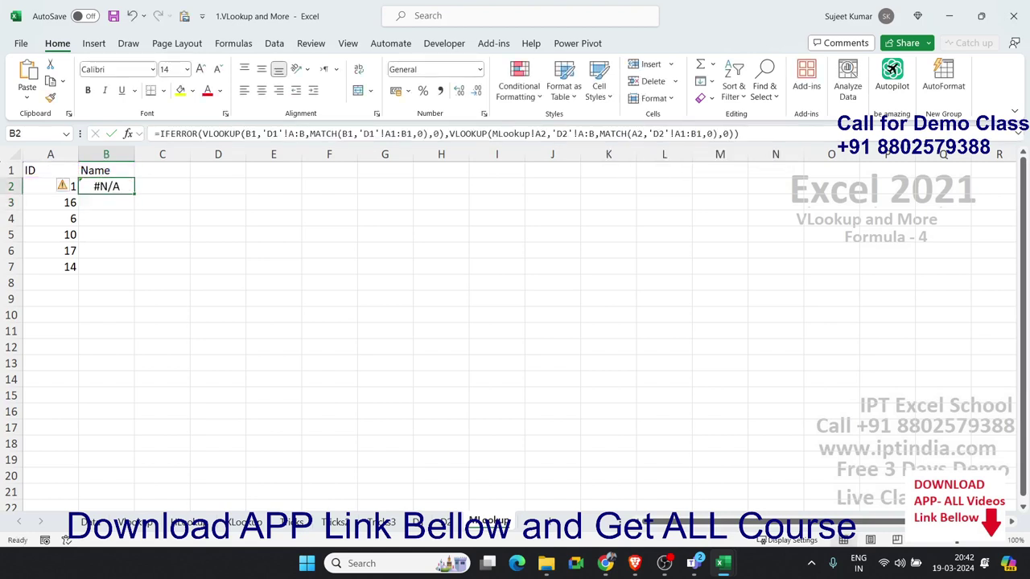
double_click(123, 186)
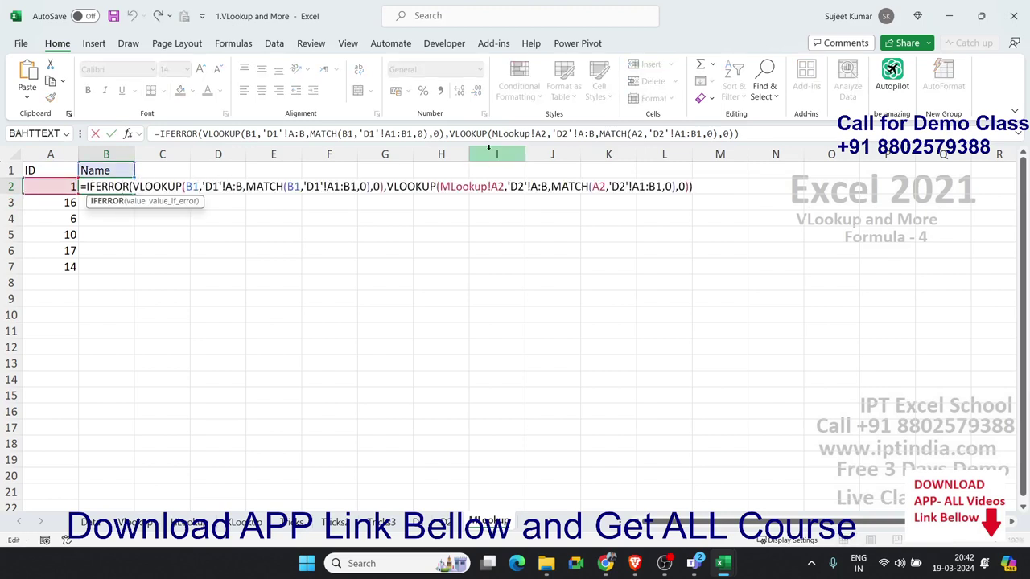
key(ctrl+Return)
key(ctrl+z)
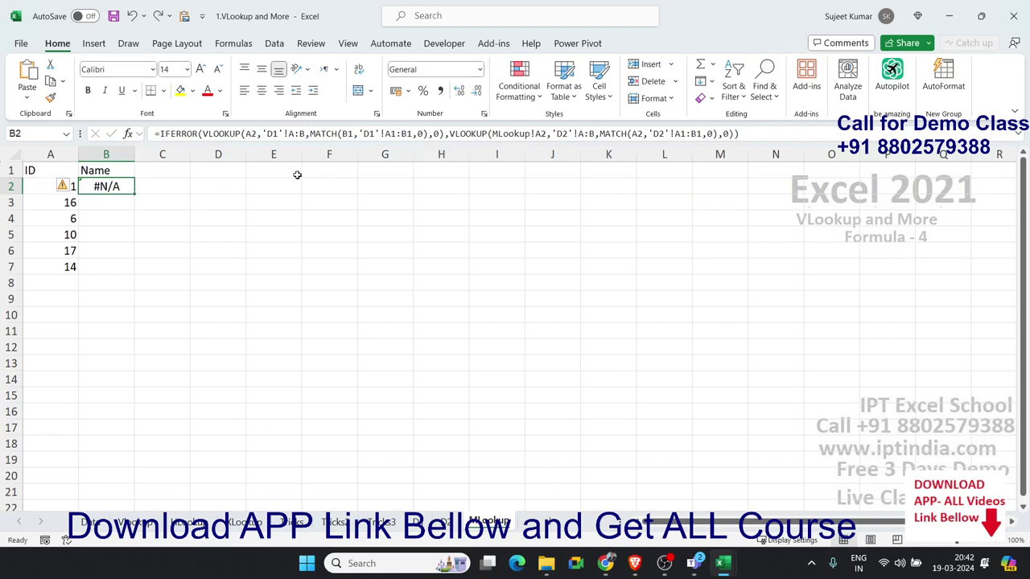
Change the second MATCH's lookup value from A2 to B1 so B2 shows Puja
click(640, 134)
key(BackSpace)
text(B)
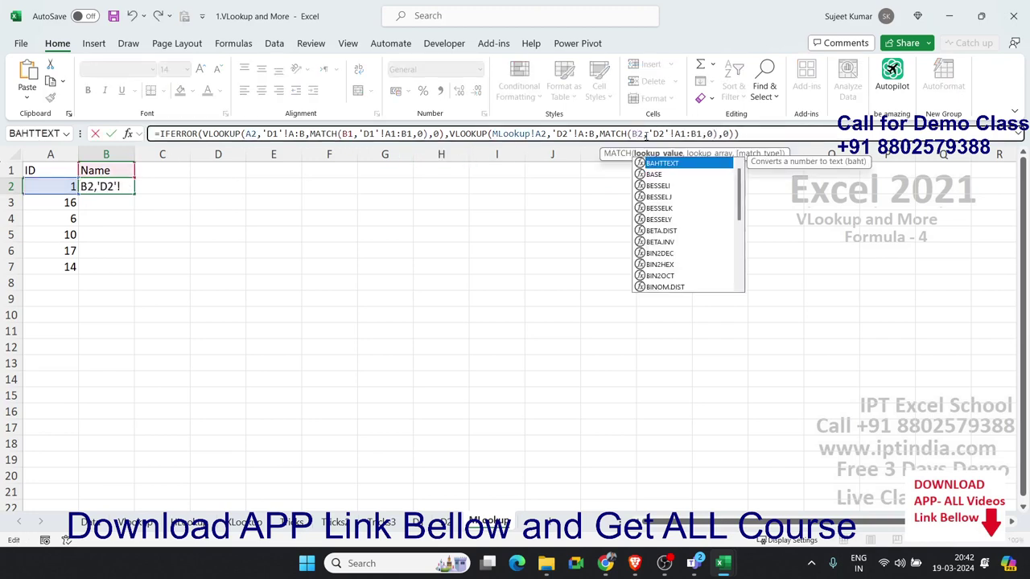
key(Return)
key(Return)
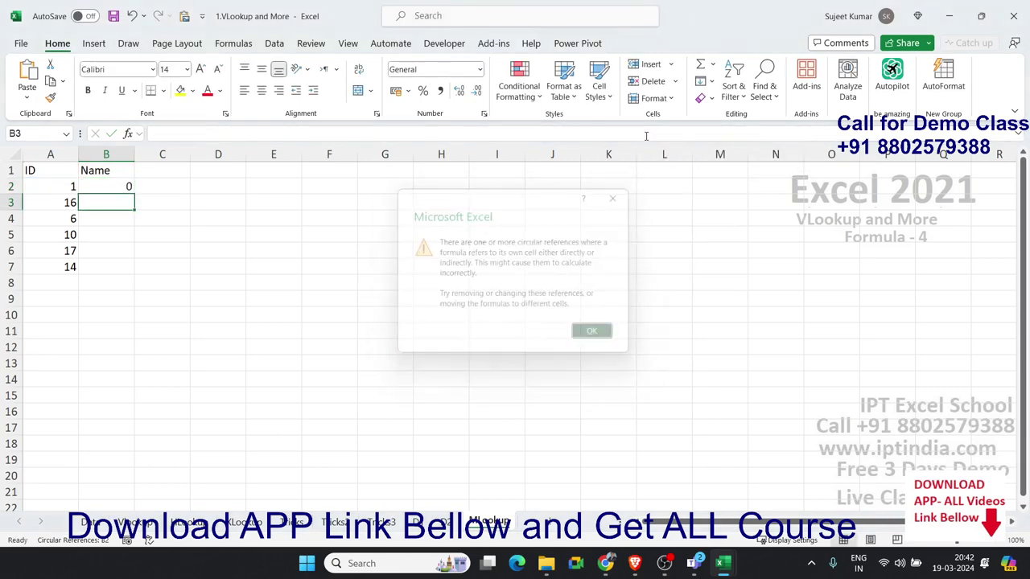
click(133, 186)
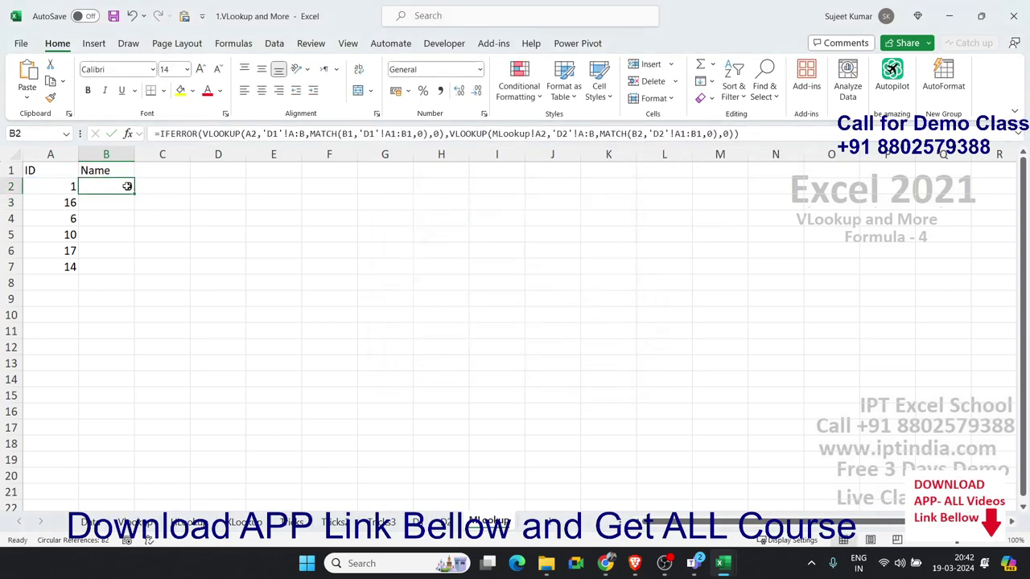
double_click(130, 186)
click(650, 134)
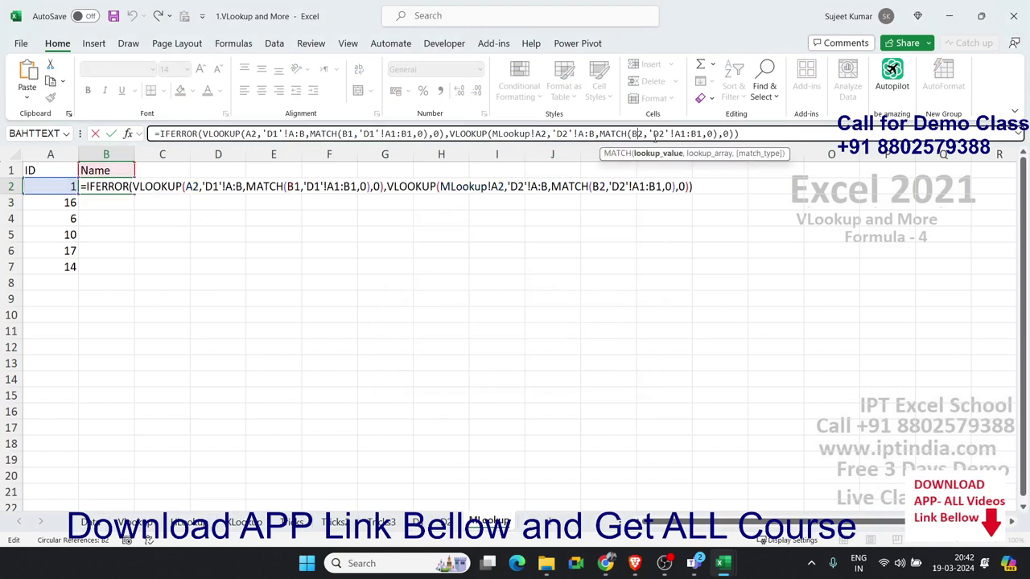
key(BackSpace)
text(1)
key(Return)
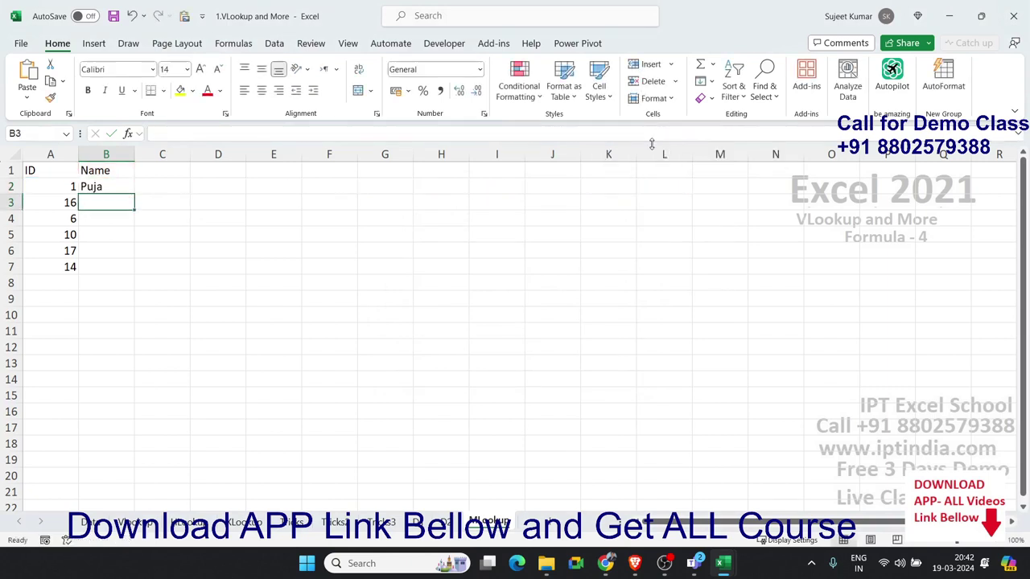
key(Up)
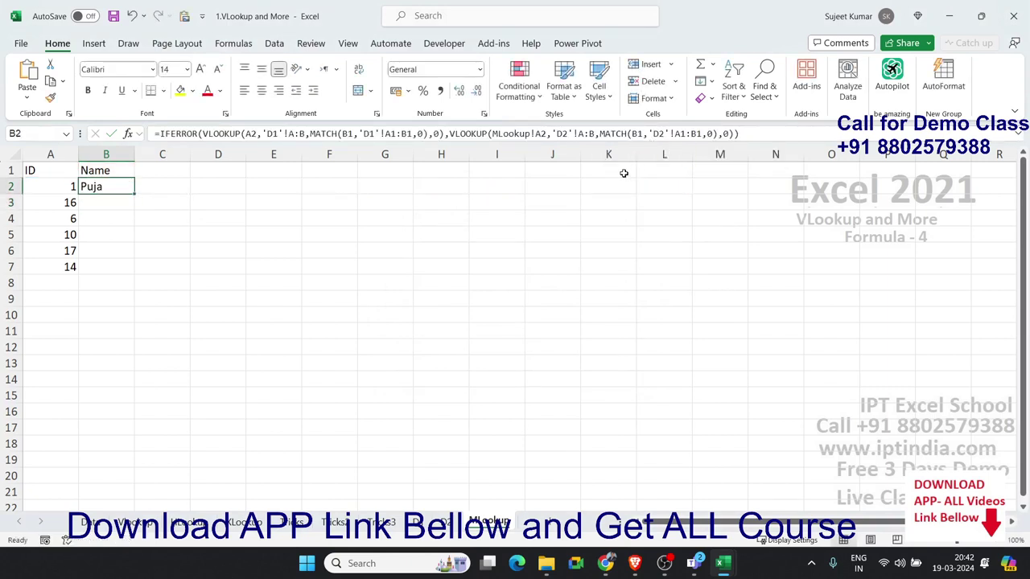
click(183, 190)
Save the 1.VLookup and More workbook and close its window
click(249, 177)
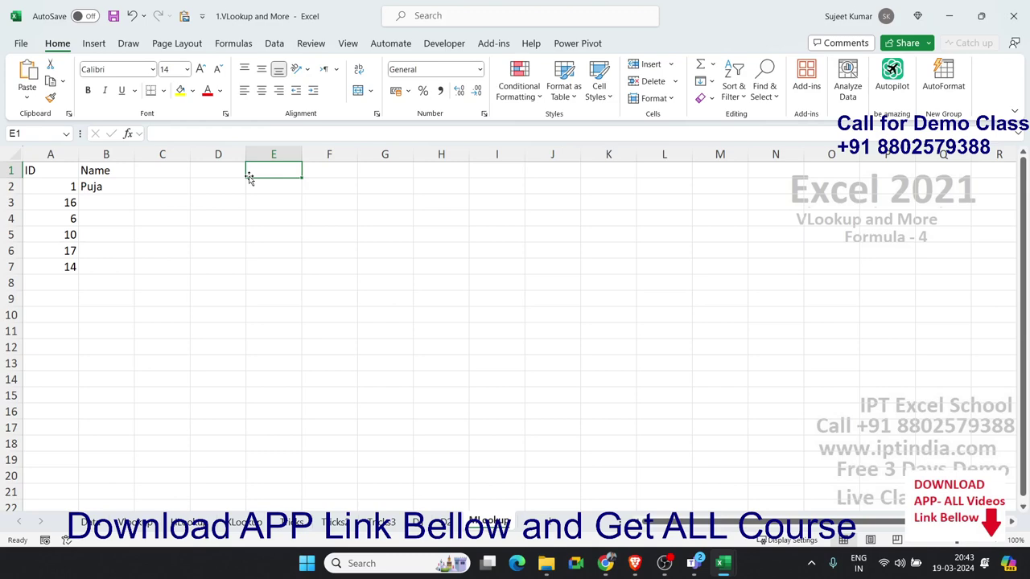
click(113, 16)
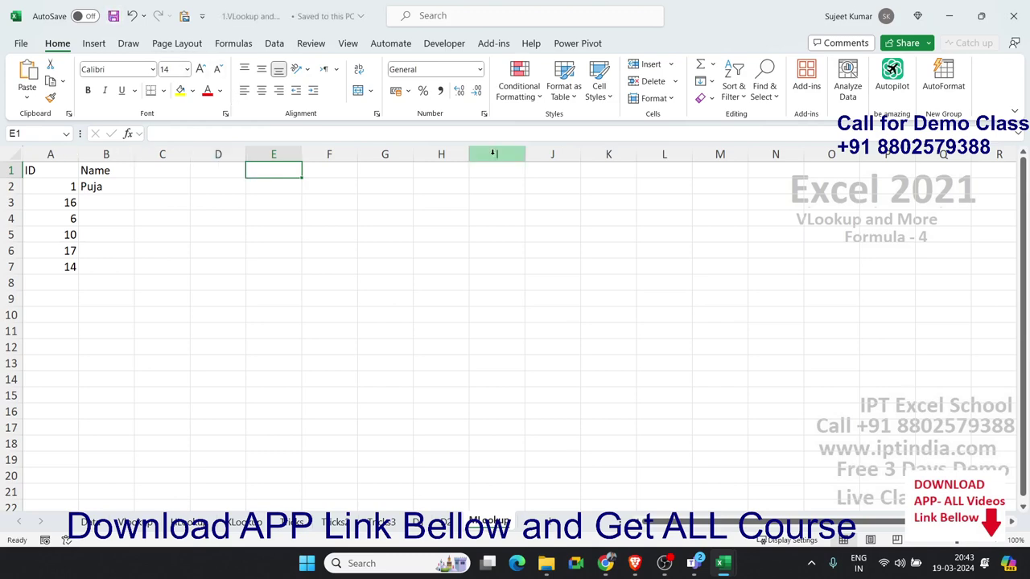
click(1013, 15)
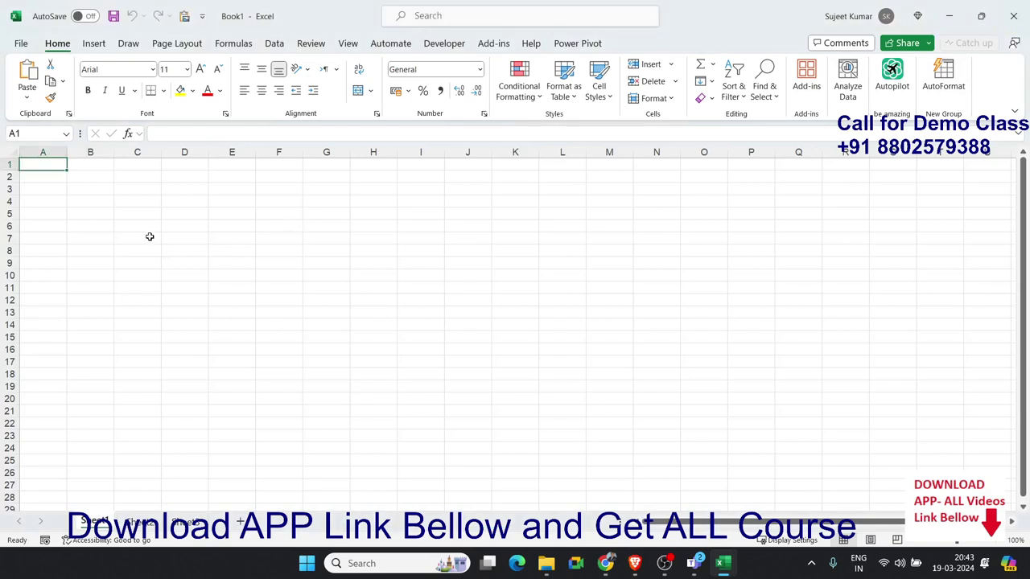
Switch from Excel over to the File Explorer window
click(546, 563)
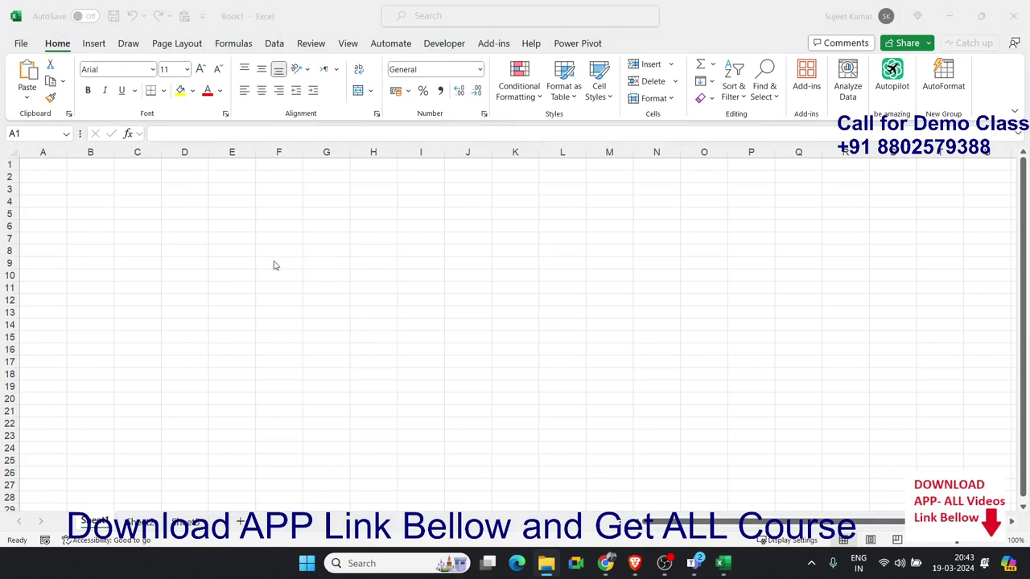
click(186, 252)
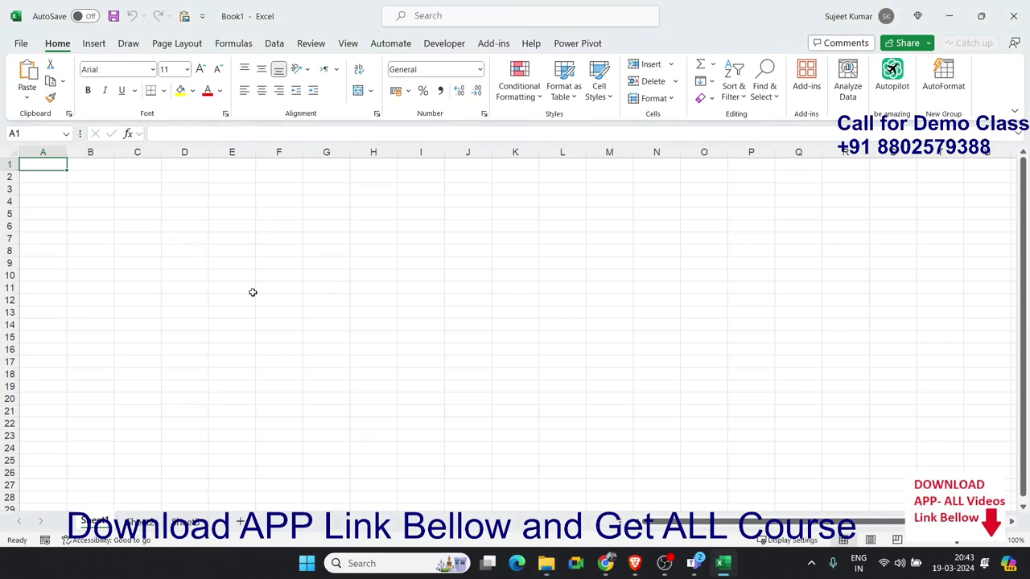
click(546, 563)
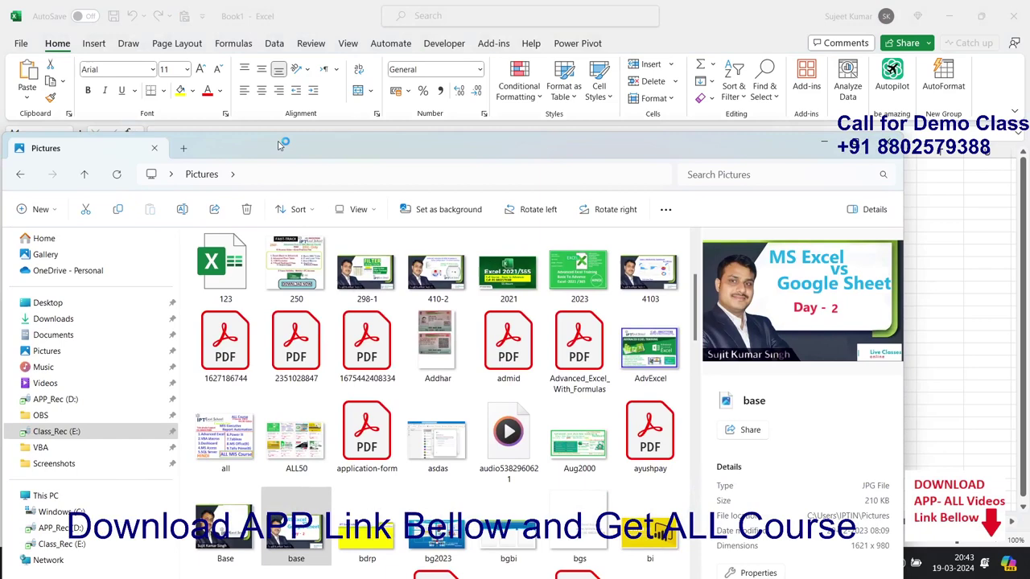
Maximise File Explorer and open the Data folder on APP_Rec (D:)
double_click(279, 145)
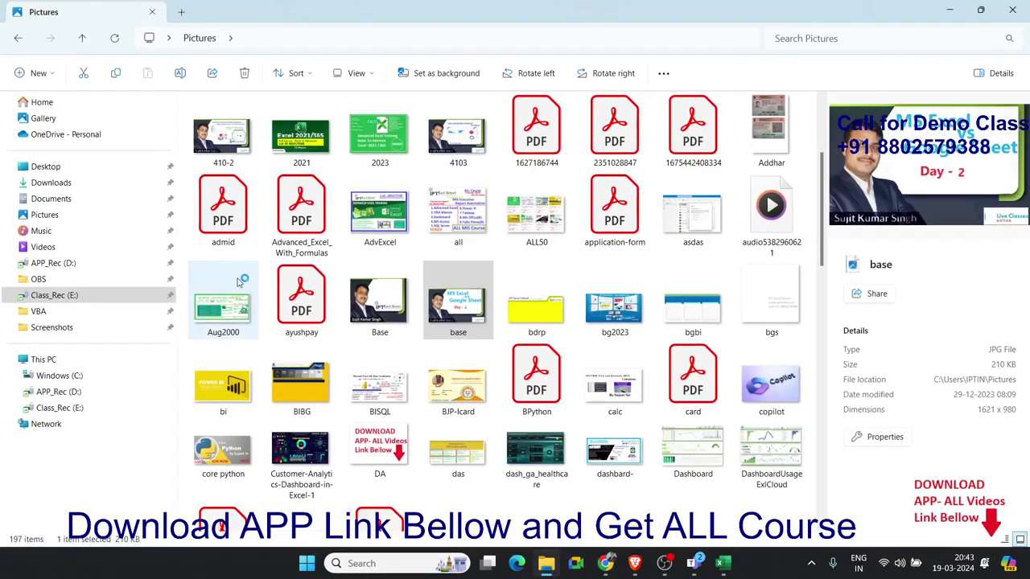
click(58, 390)
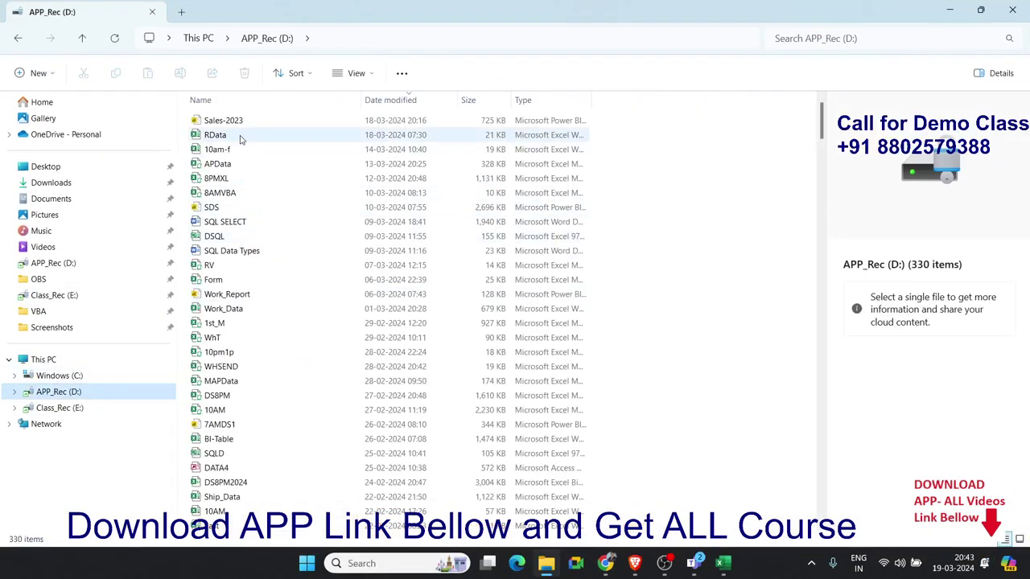
click(74, 408)
click(73, 393)
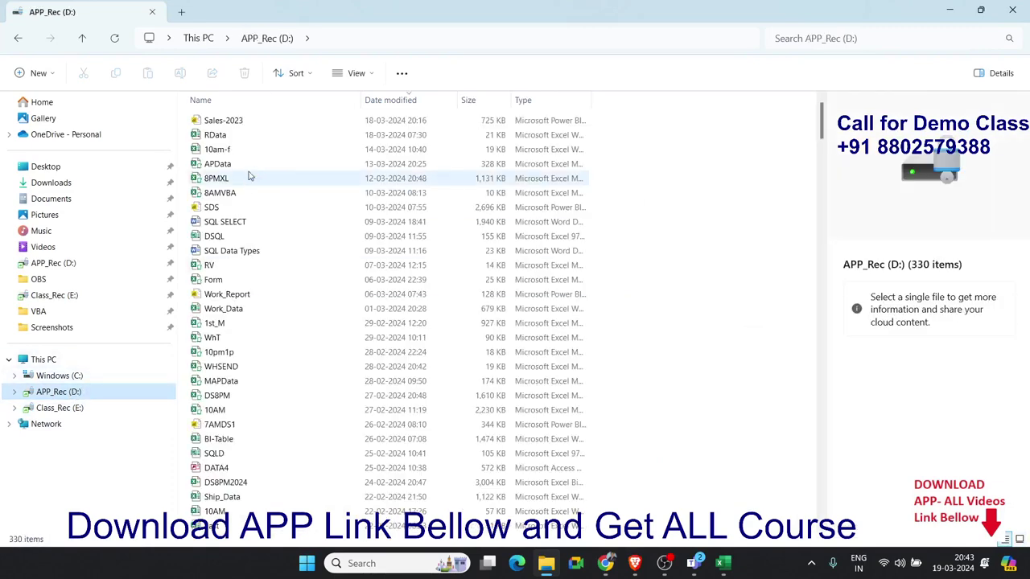
click(85, 411)
click(73, 392)
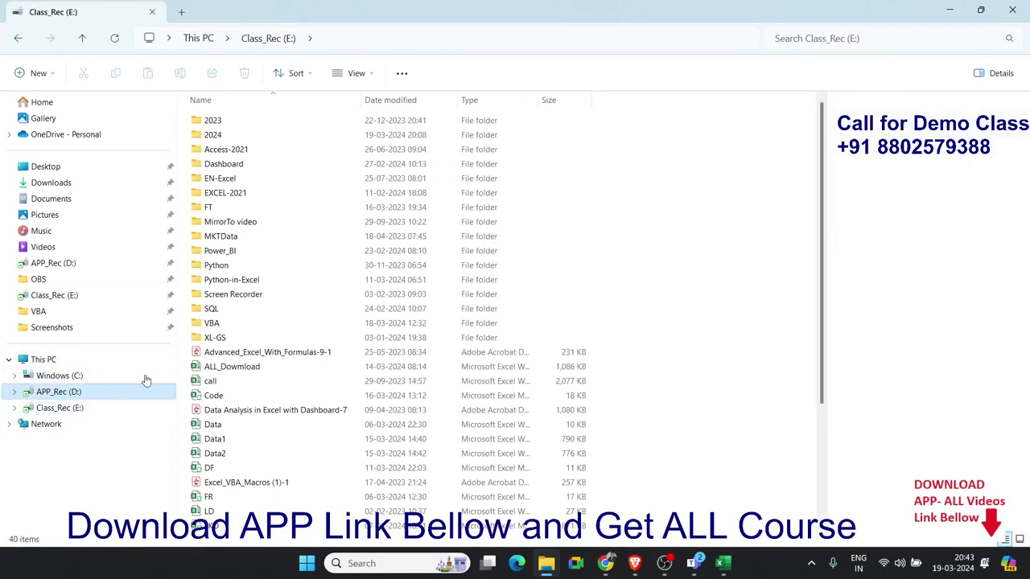
scroll(768, 129, down, 10)
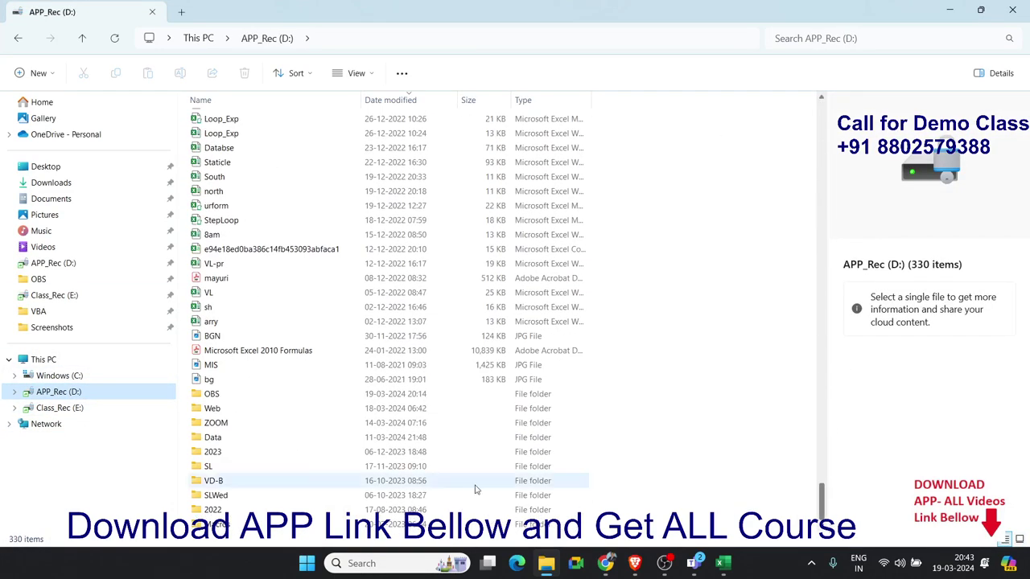
click(272, 436)
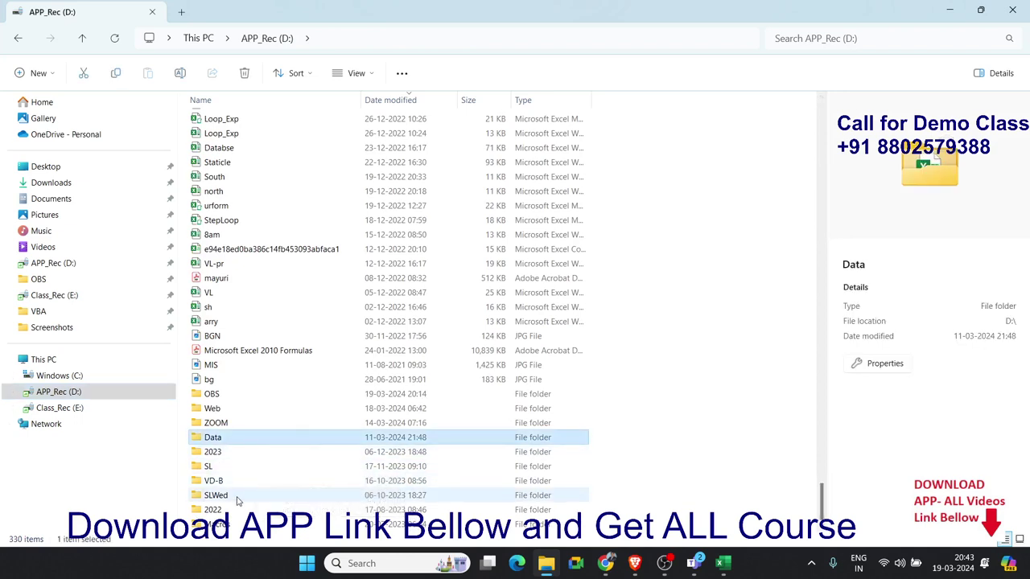
double_click(227, 442)
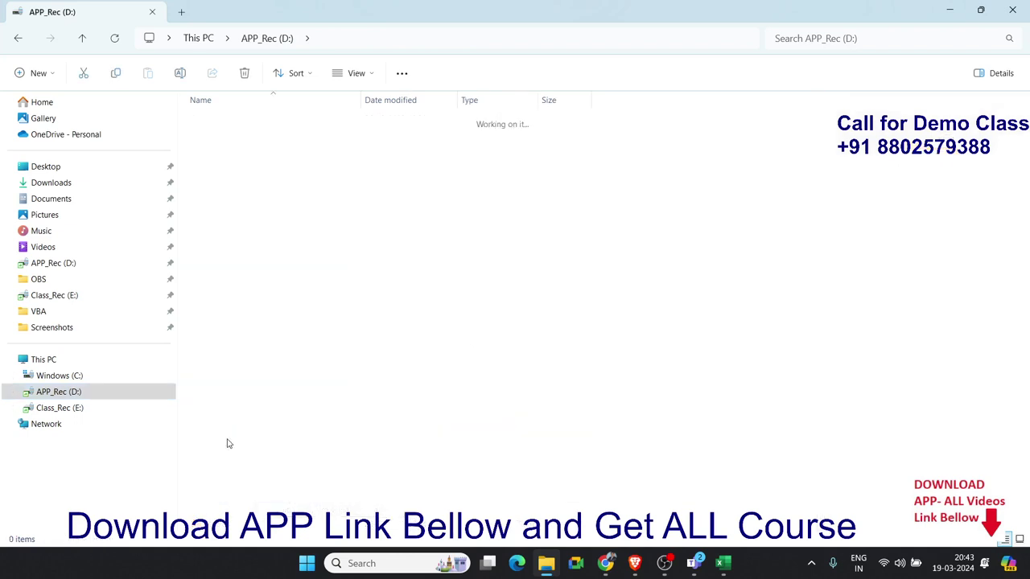
Select all 17 workbooks, then single out workbooks 15, 2 and finally 1
drag(370, 435, 167, 61)
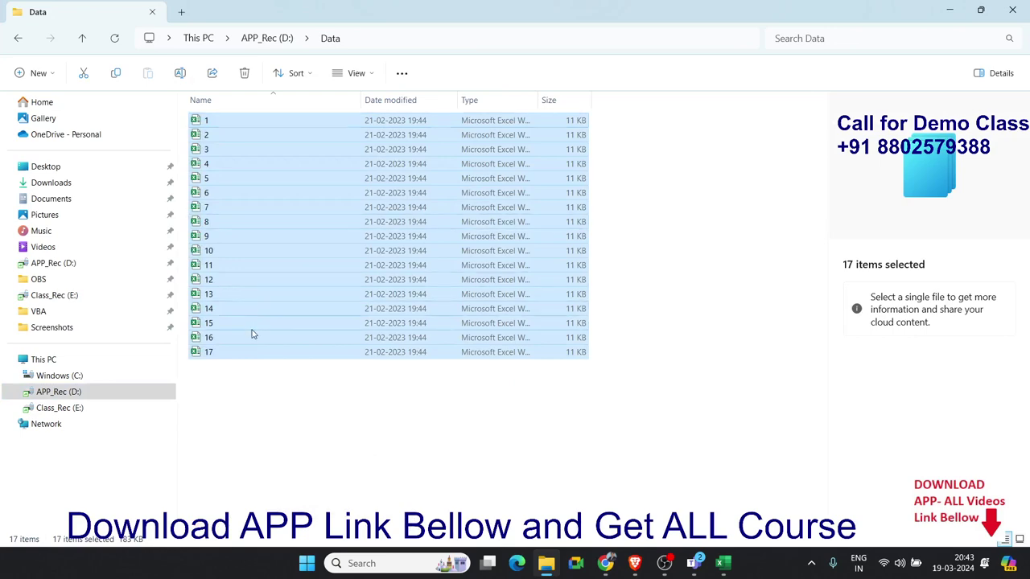
click(250, 323)
click(223, 138)
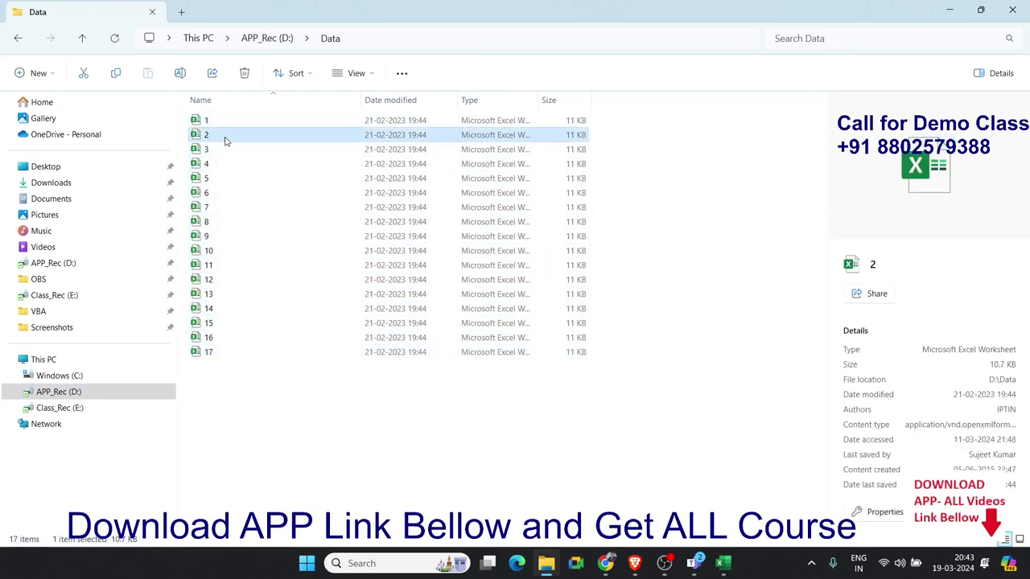
click(226, 125)
Open workbook 1 and look over its monthly values and the names in column A
double_click(225, 125)
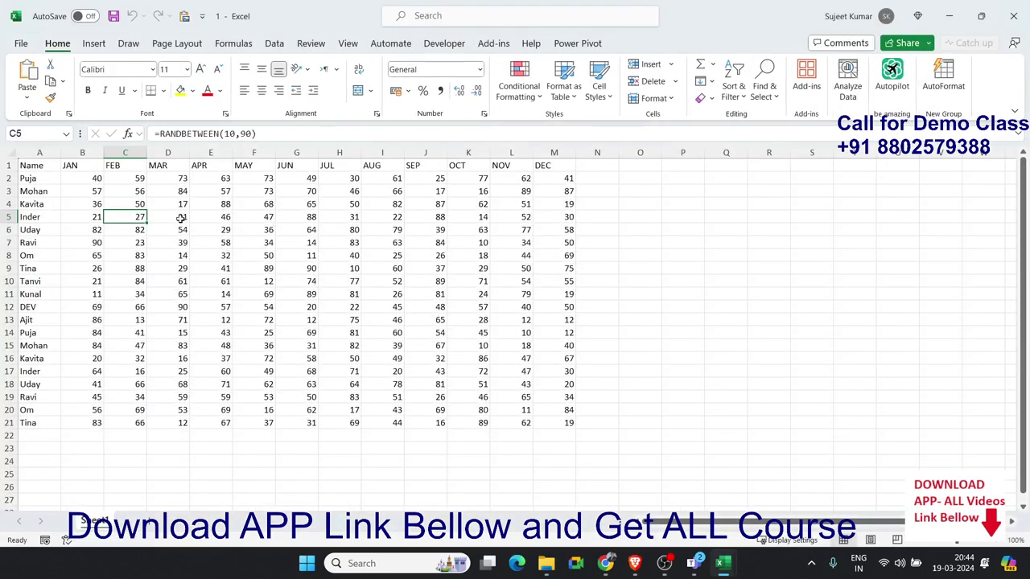
click(48, 203)
click(64, 322)
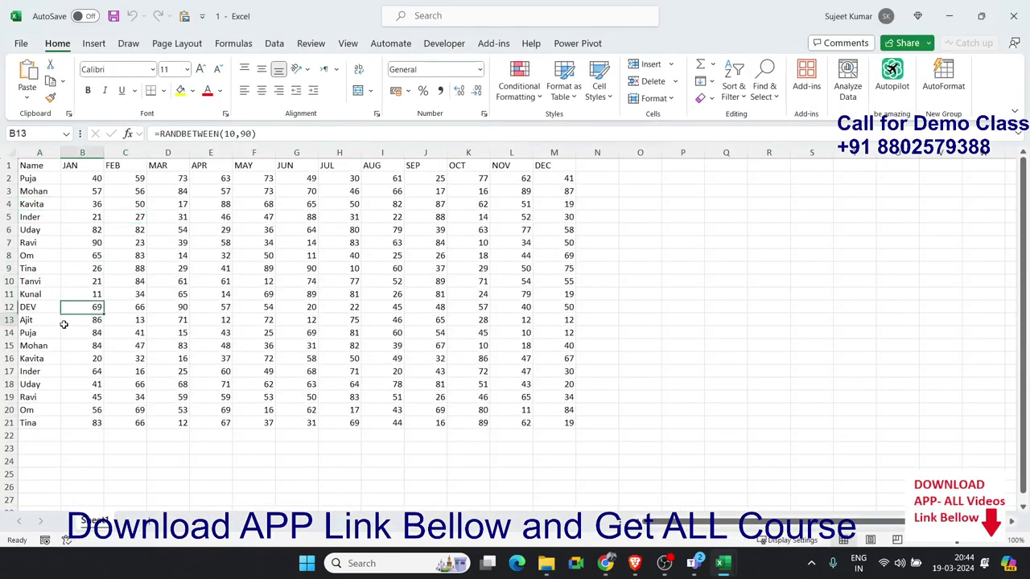
click(71, 408)
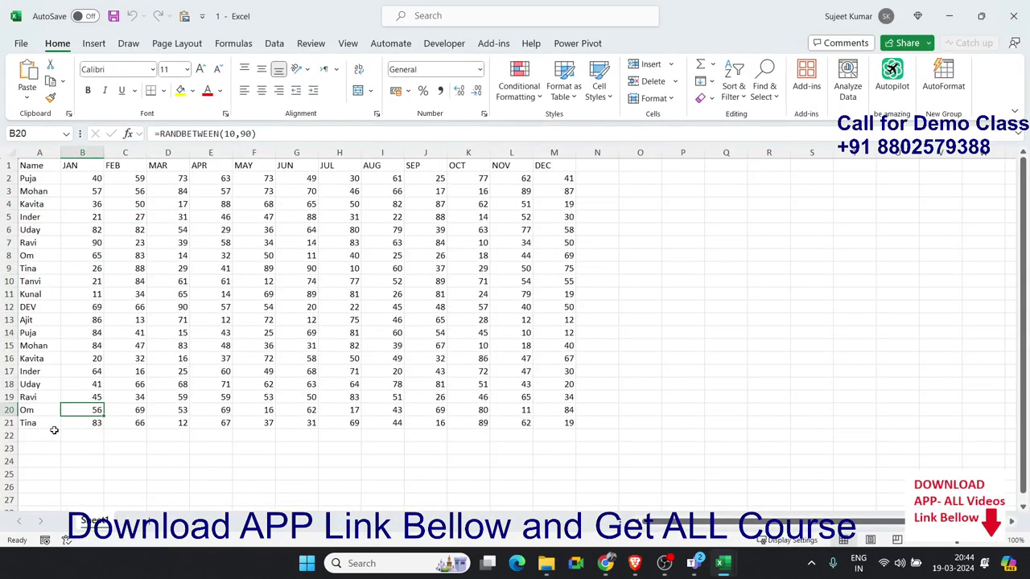
click(55, 433)
click(40, 242)
key(shift+space)
click(45, 191)
click(45, 229)
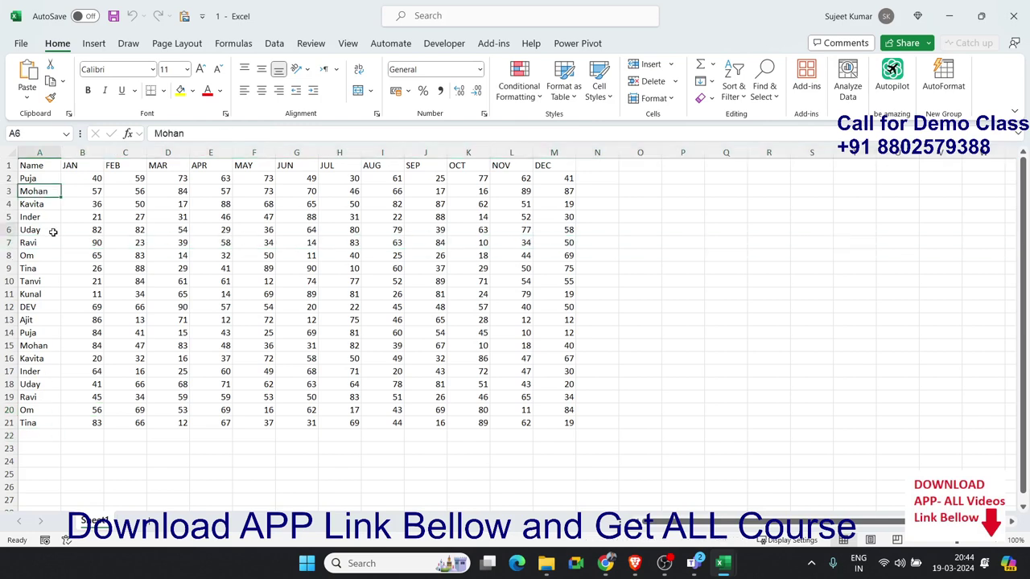
click(45, 268)
click(45, 293)
click(46, 319)
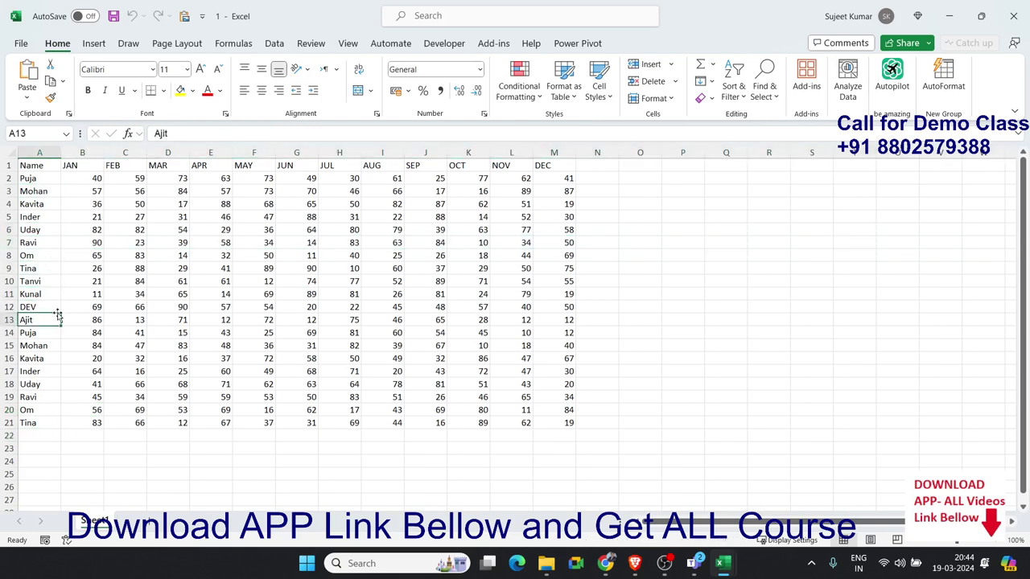
Overwrite the name in A16 with a new name, then close workbook 1, saving changes
click(45, 345)
click(38, 357)
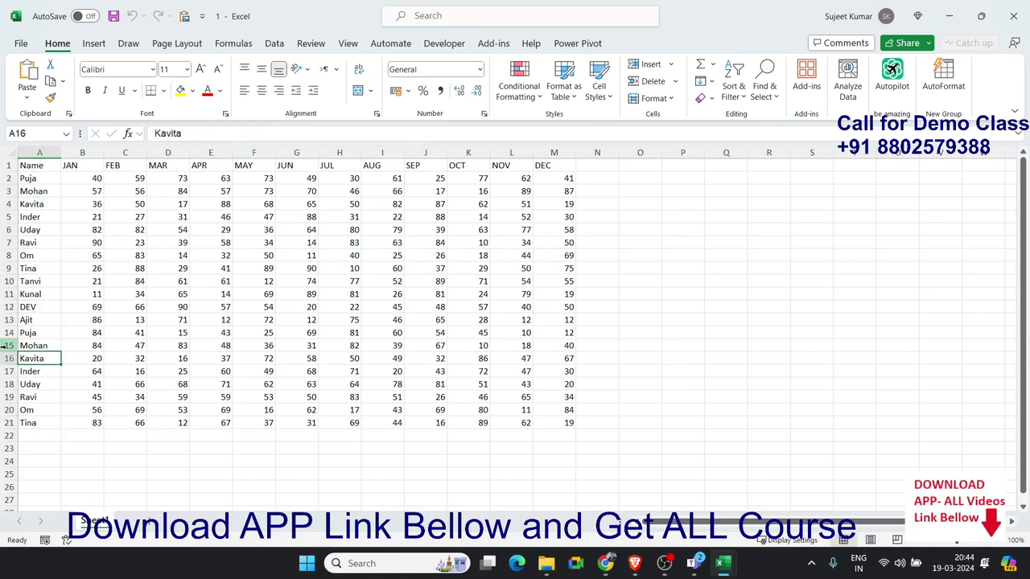
text(Sujeet)
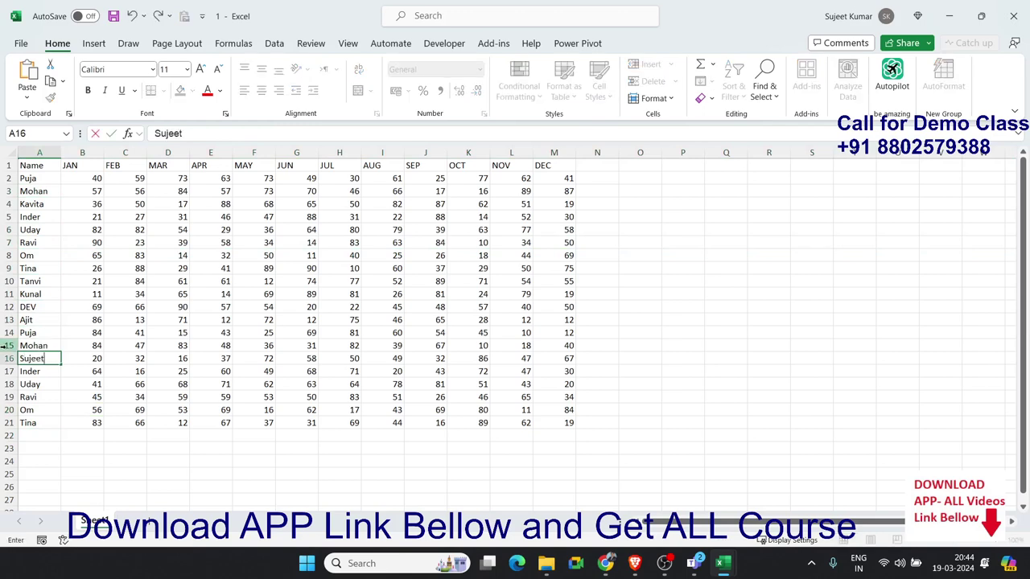
key(Return)
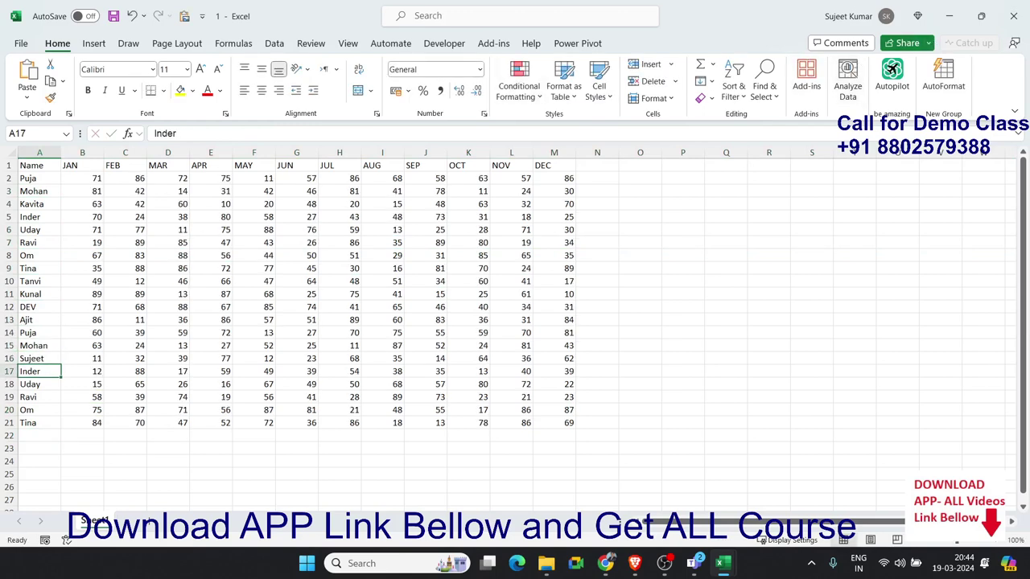
click(1013, 15)
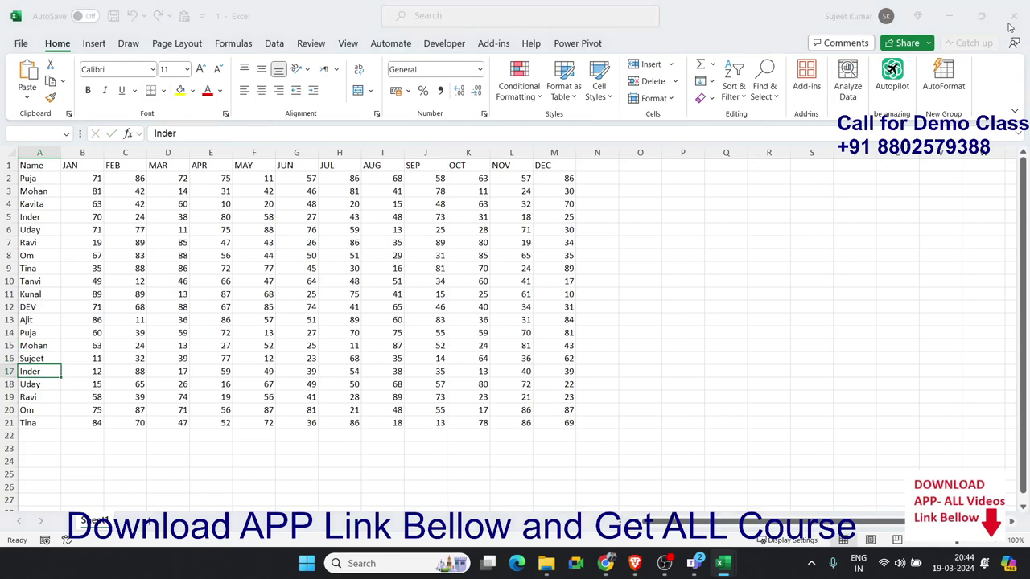
click(506, 375)
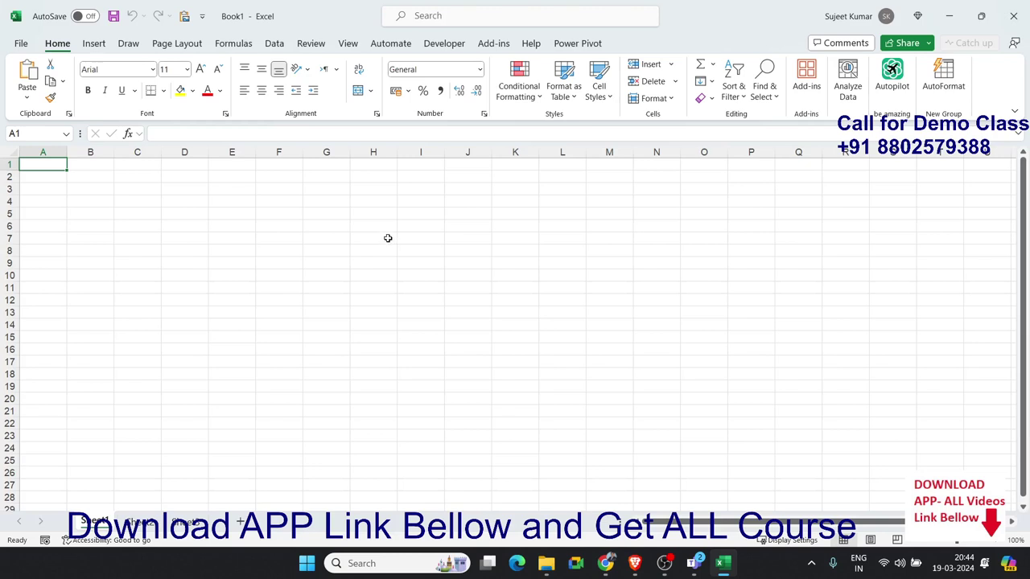
Enter the header Name in A1 and a person's name in A2, then bring up the Data folder
key(Down)
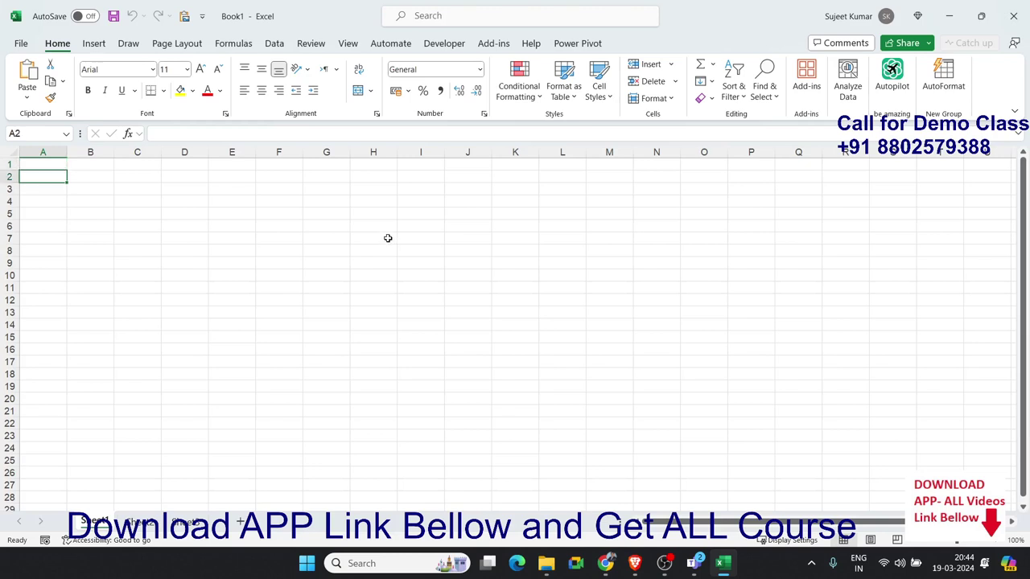
text(Su)
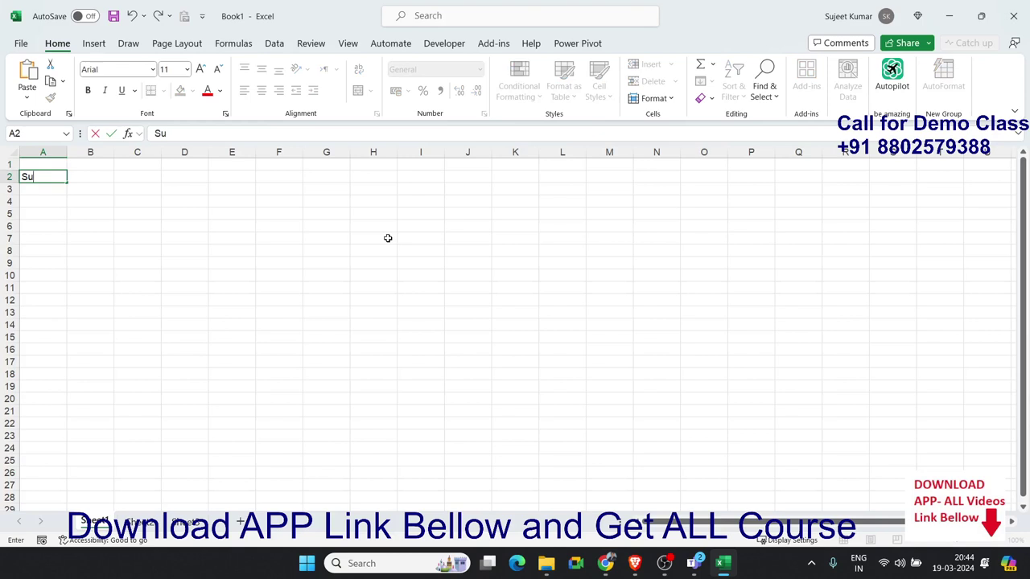
key(Escape)
key(Up)
text(Name)
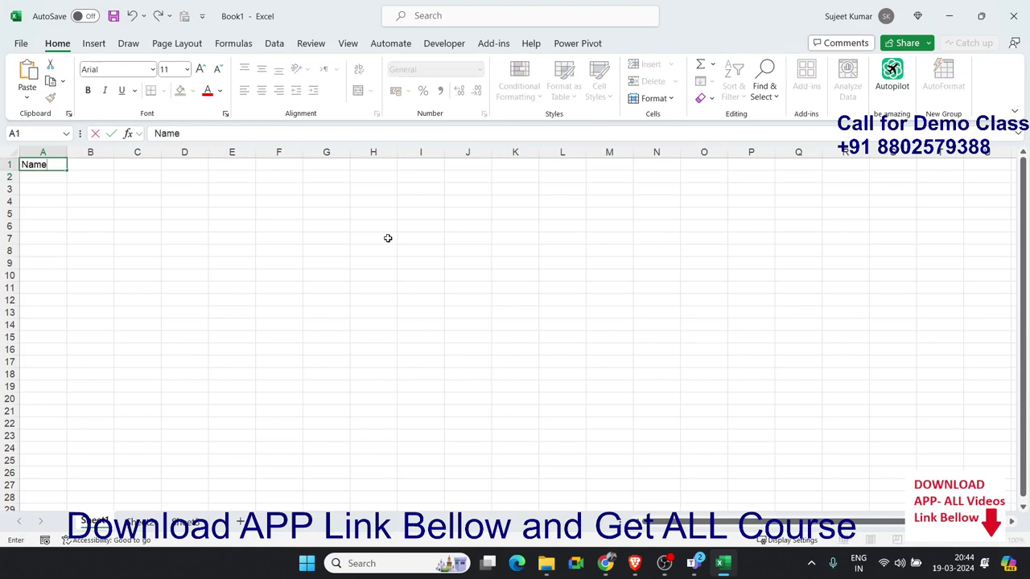
key(Return)
text(Suj)
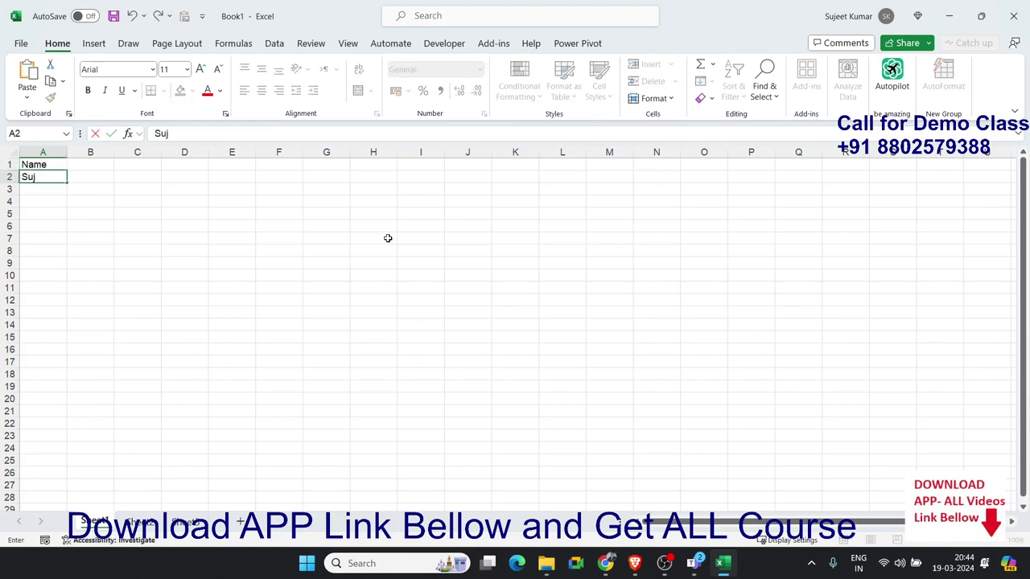
text(ee)
key(Return)
key(Return)
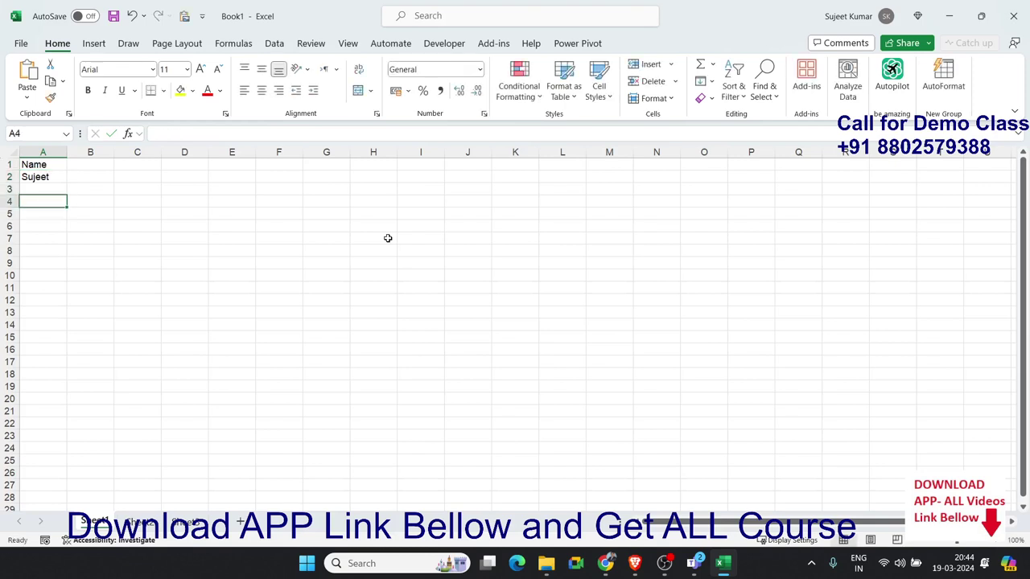
key(Return)
key(Return)
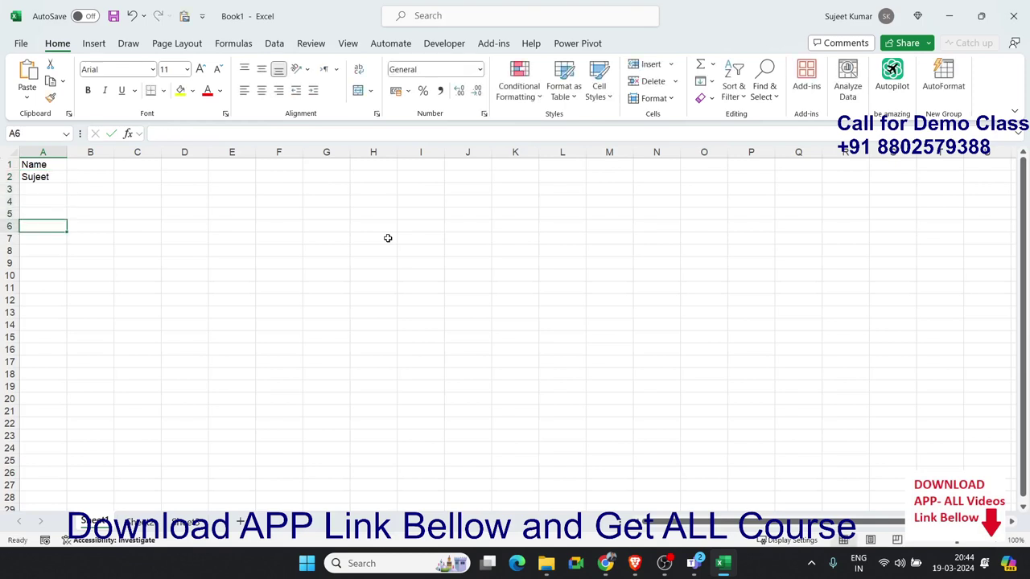
click(546, 563)
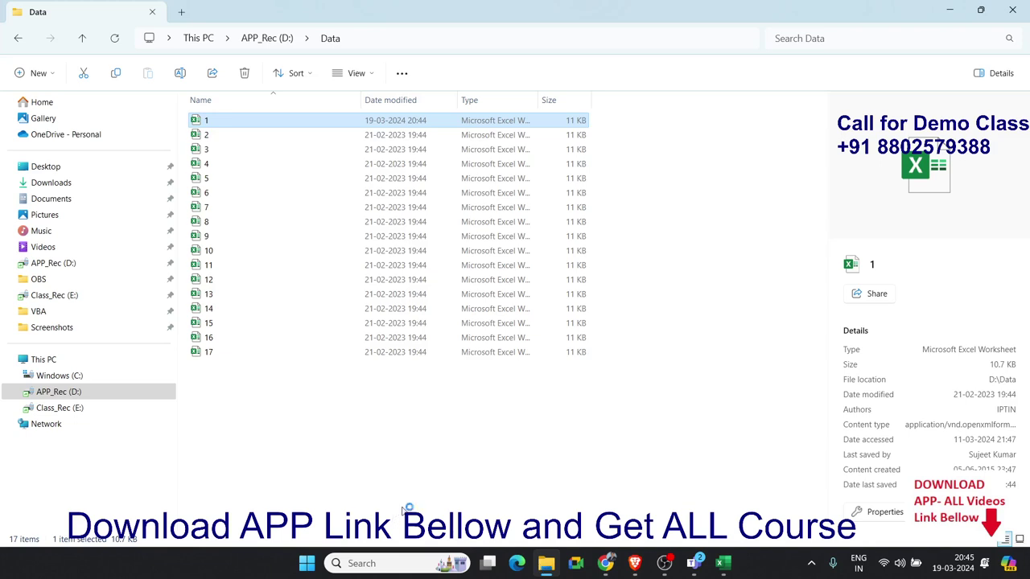
mouse_move(722, 563)
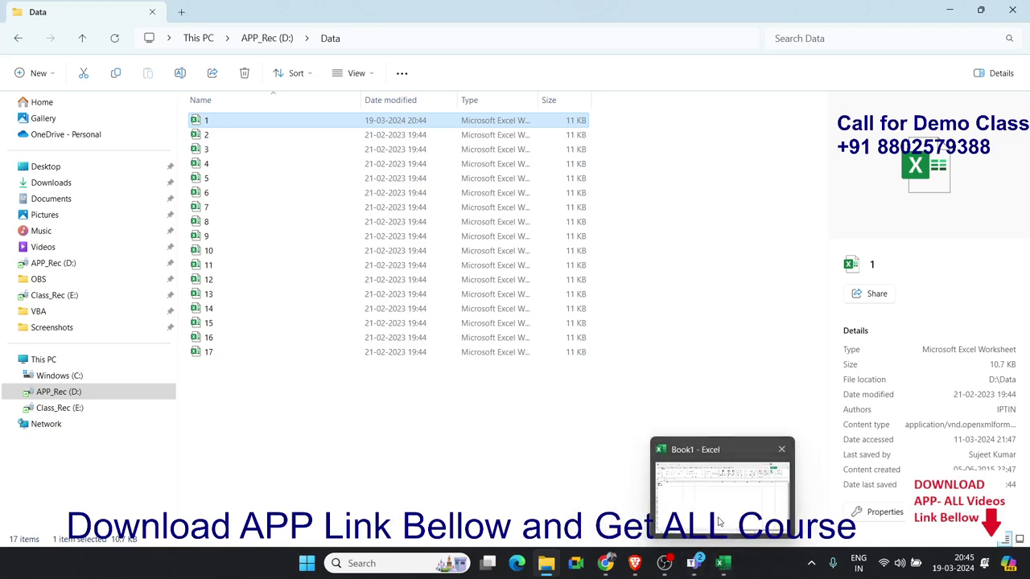
Bring the Book1 workbook back in front of the Data folder window
click(720, 524)
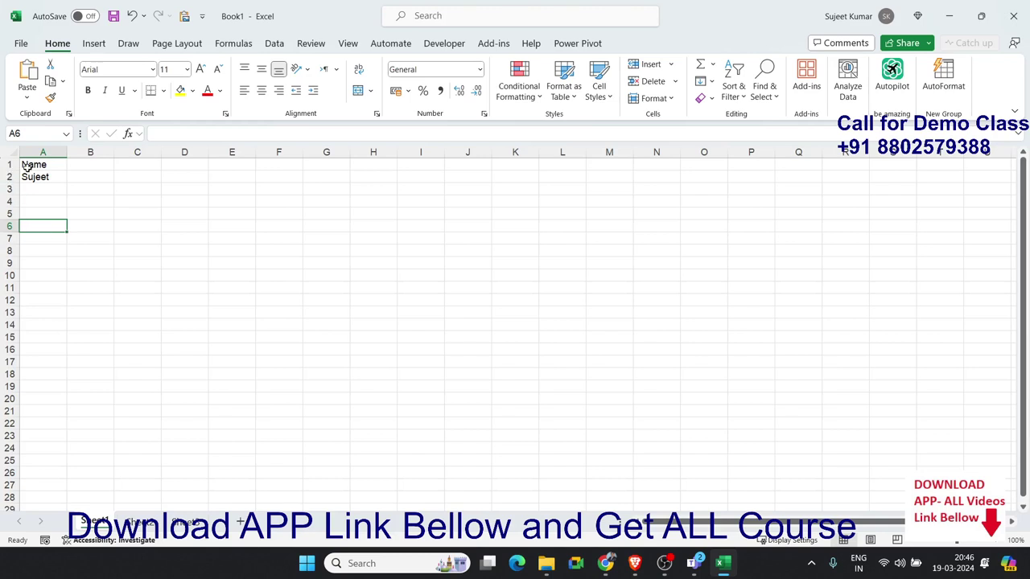
Select the Name header and its entry in A1:A2, then show the Insert tab
drag(32, 164, 34, 177)
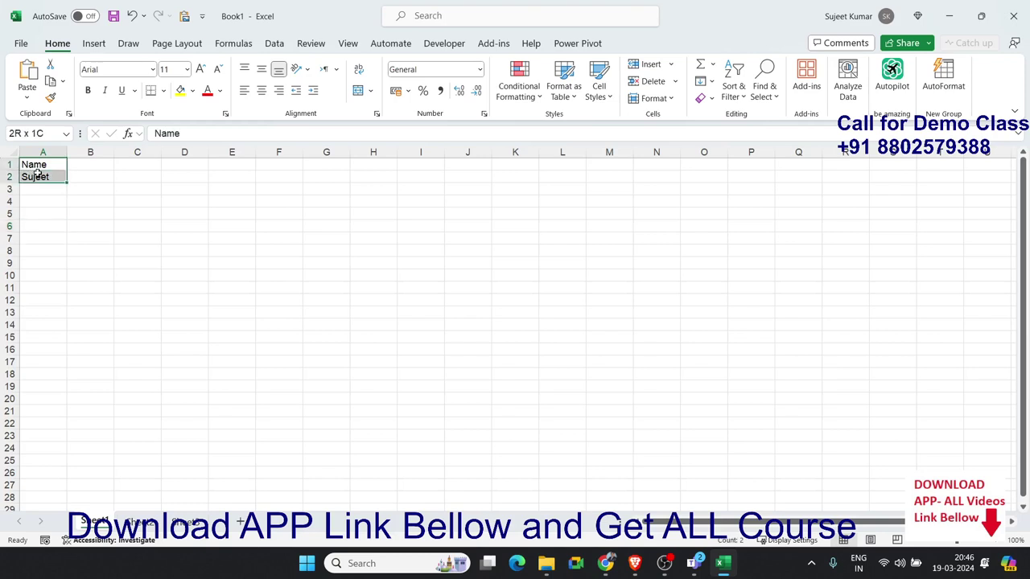
click(93, 43)
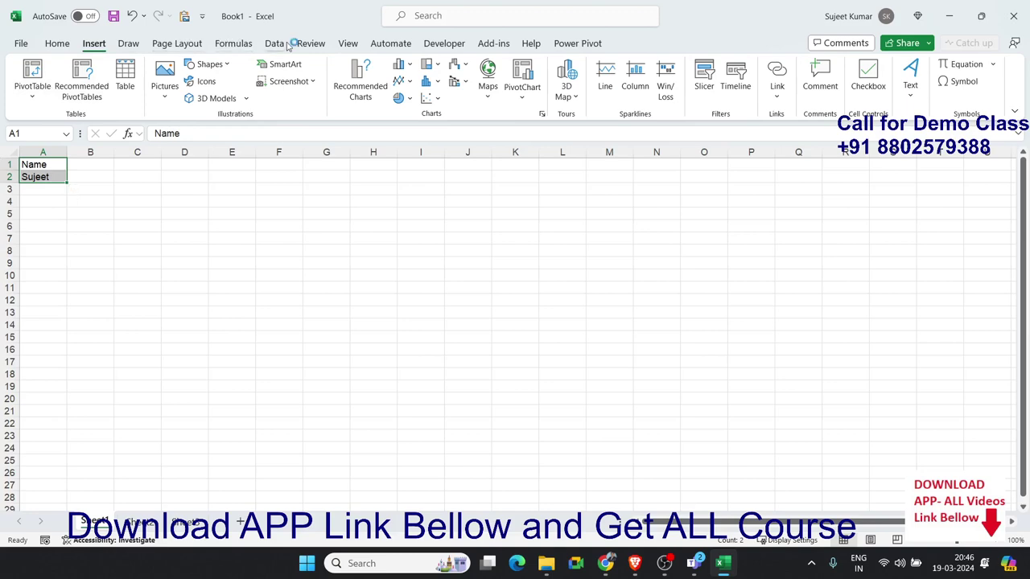
Turn A1:A2 into a table with headers via From Table/Range, loading it into Power Query as Table1
click(277, 44)
click(26, 90)
mouse_move(87, 199)
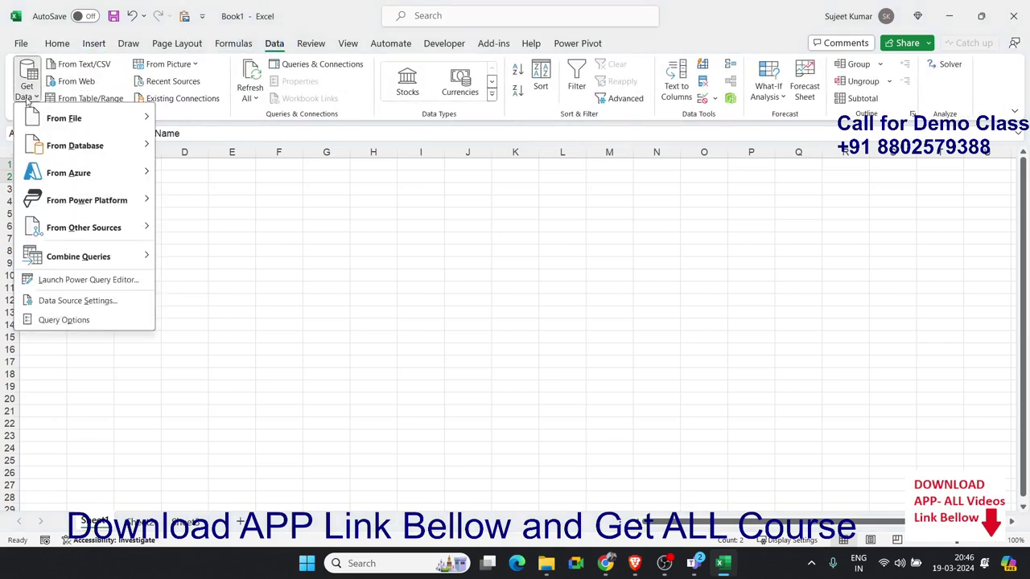
mouse_move(84, 228)
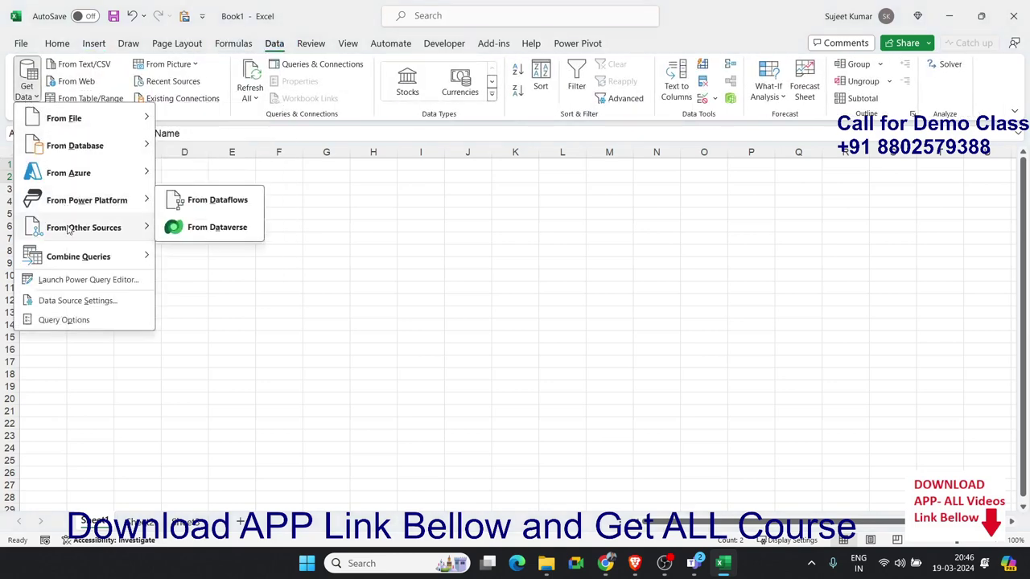
click(211, 227)
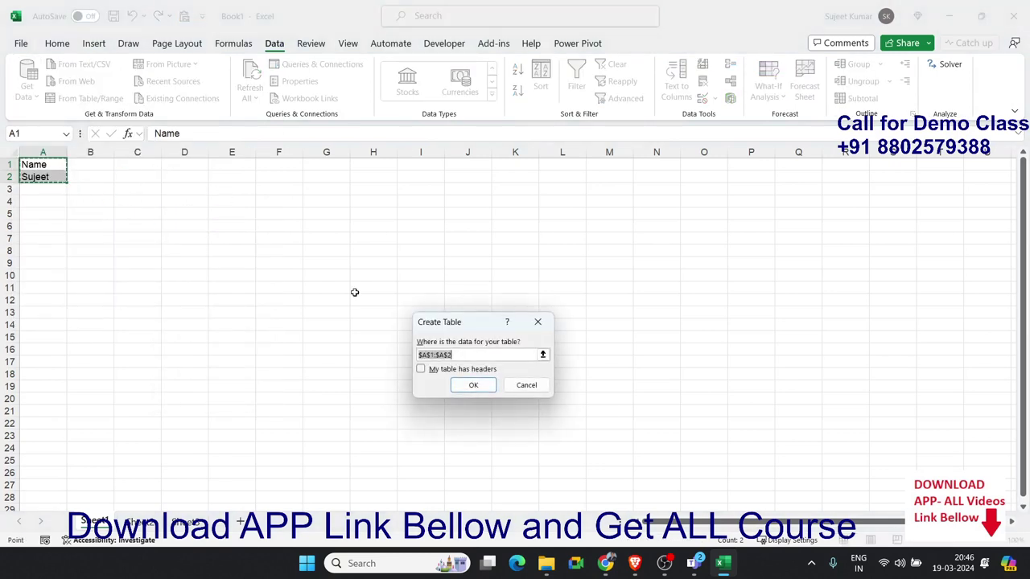
click(433, 370)
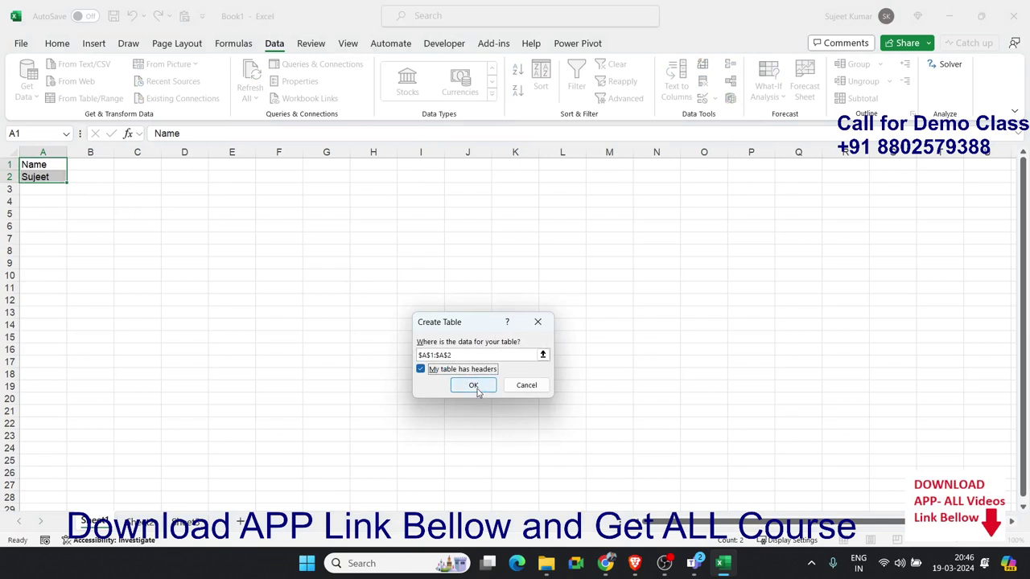
click(480, 394)
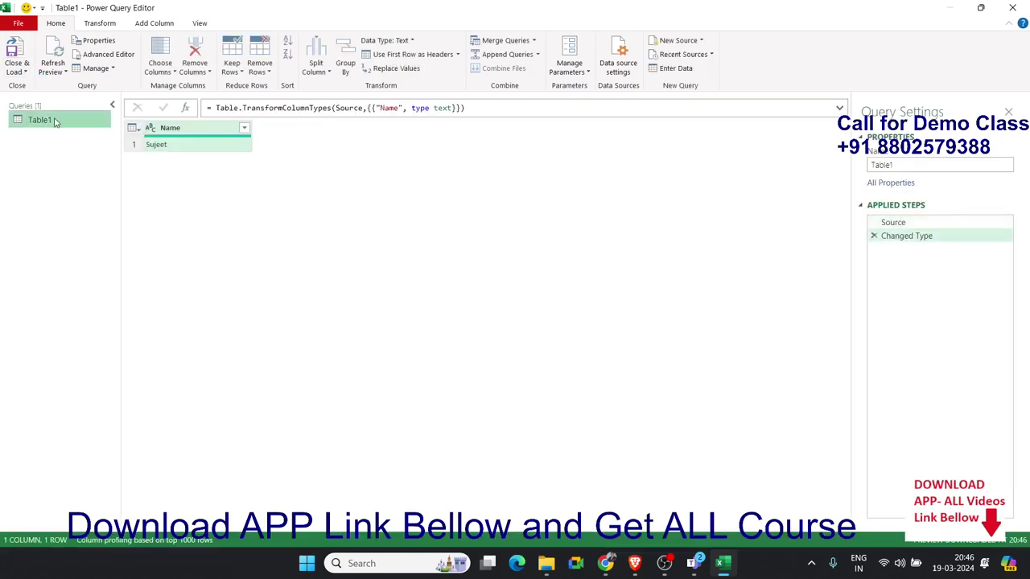
Rename the Table1 query to Key
right_click(54, 121)
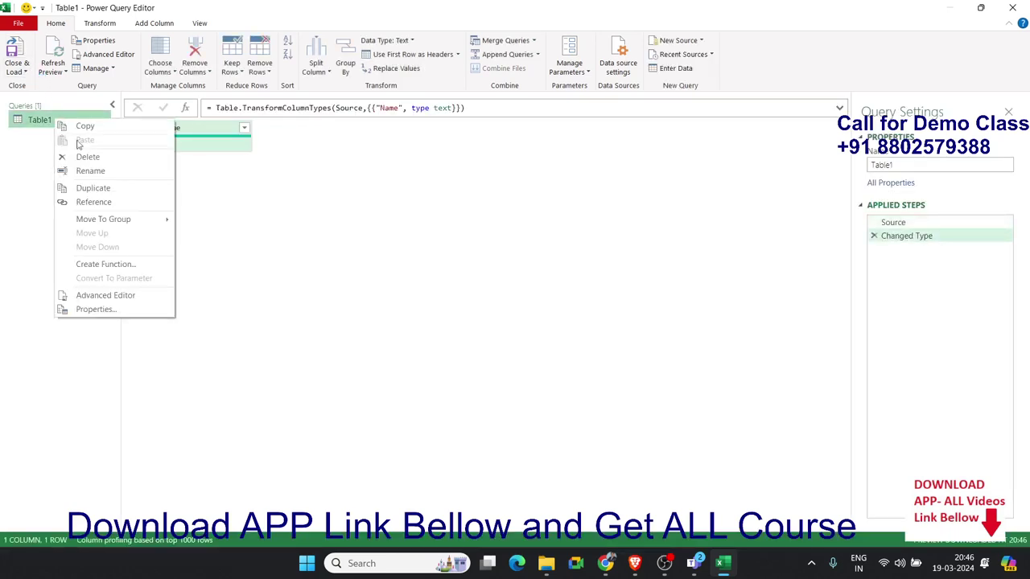
click(98, 177)
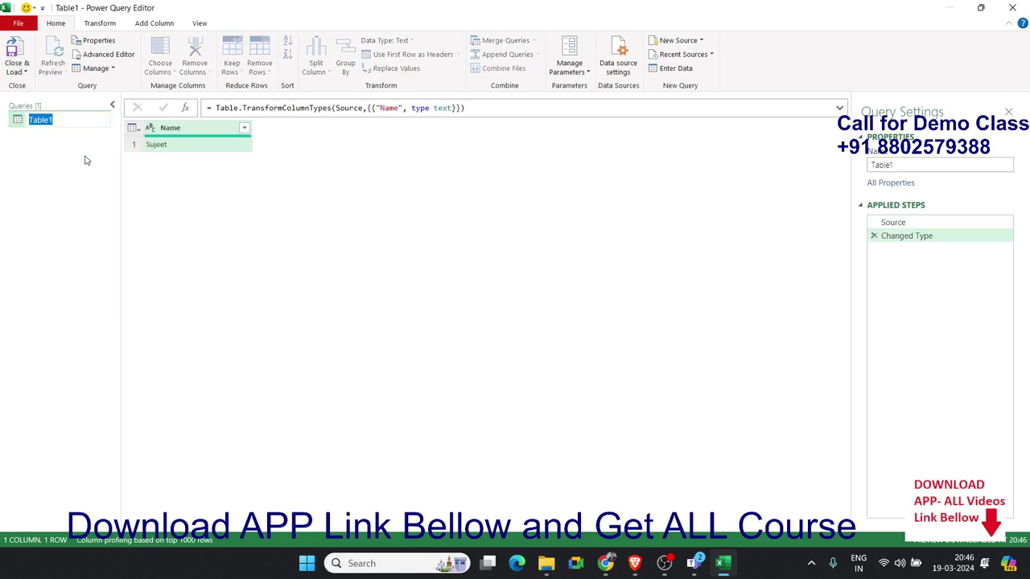
text(Key)
key(Return)
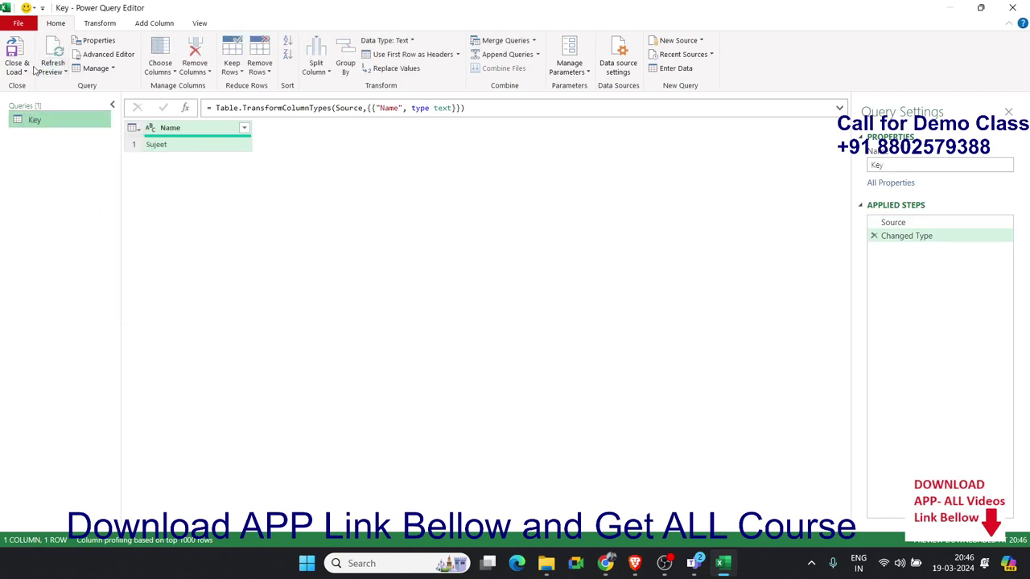
Close and load Key as a connection-only query without adding a new sheet
click(26, 71)
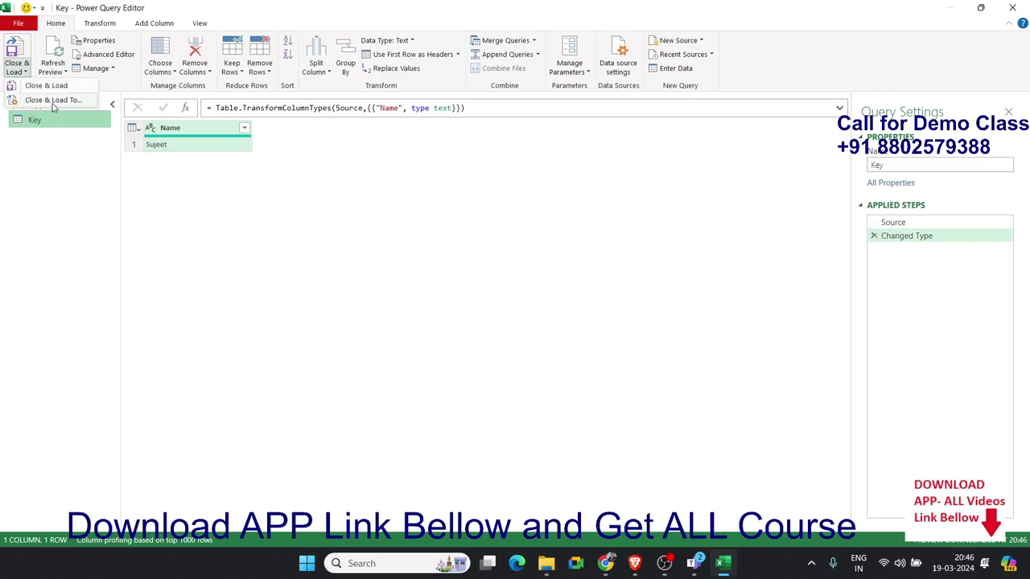
click(51, 100)
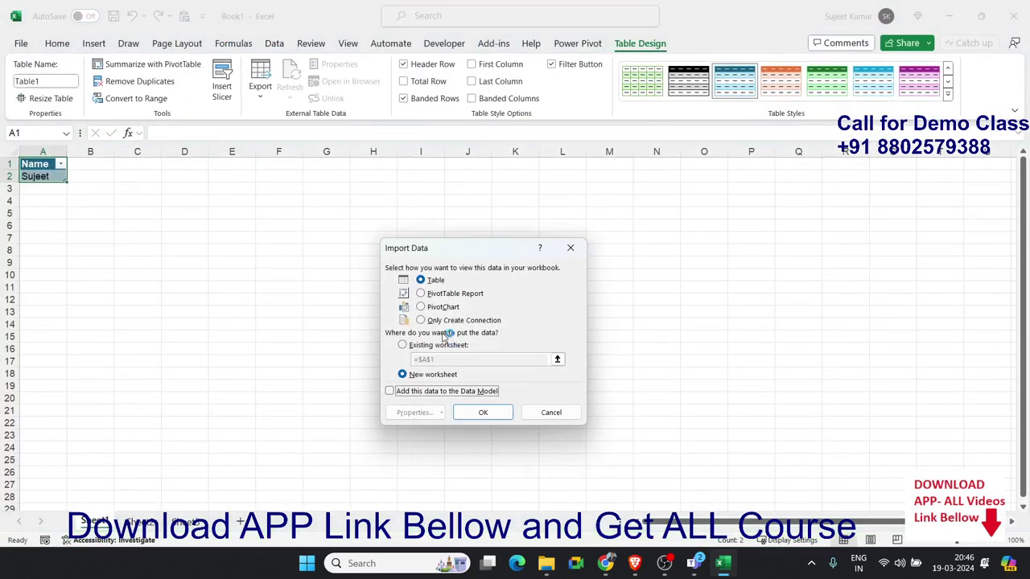
click(442, 322)
click(483, 412)
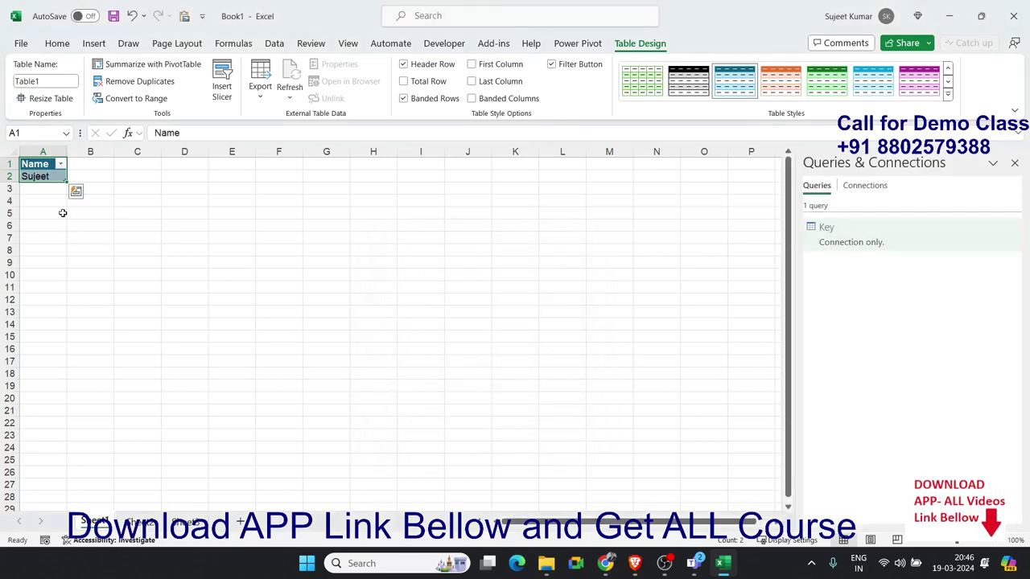
click(150, 202)
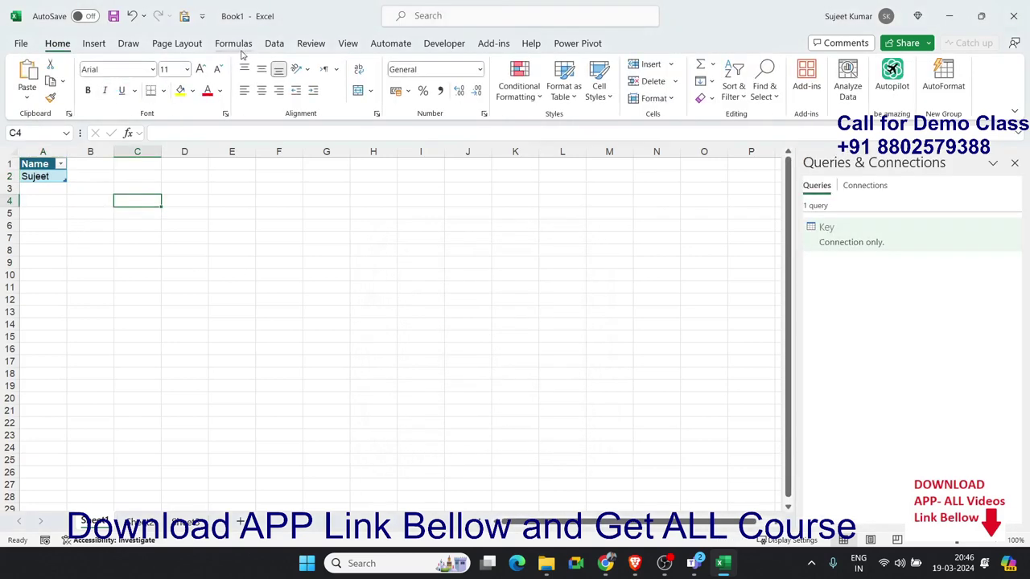
click(272, 45)
click(24, 84)
mouse_move(64, 118)
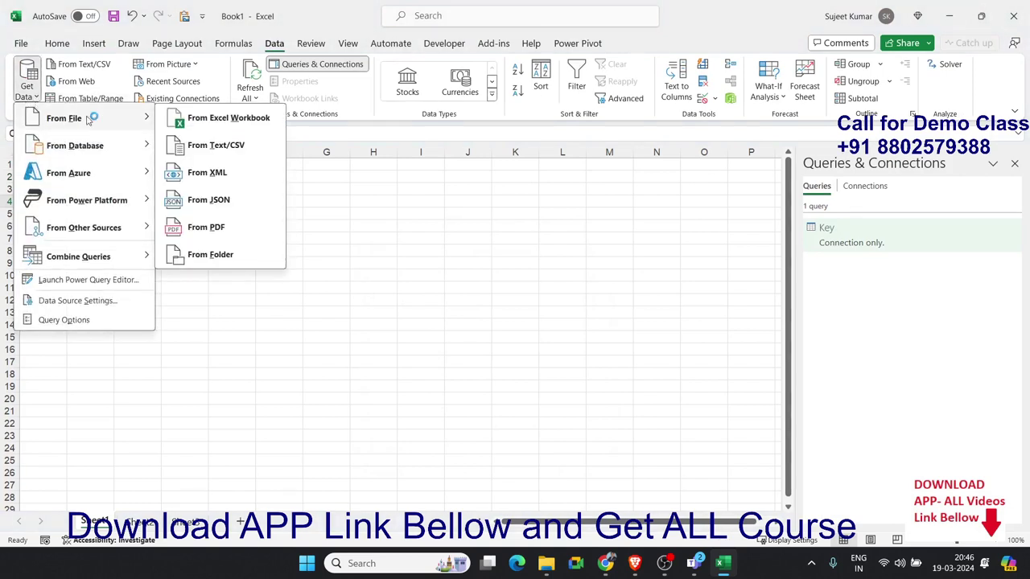
Import from the Data folder on the APP_Rec (D:) drive, listing its 17 .xlsx workbooks
click(225, 263)
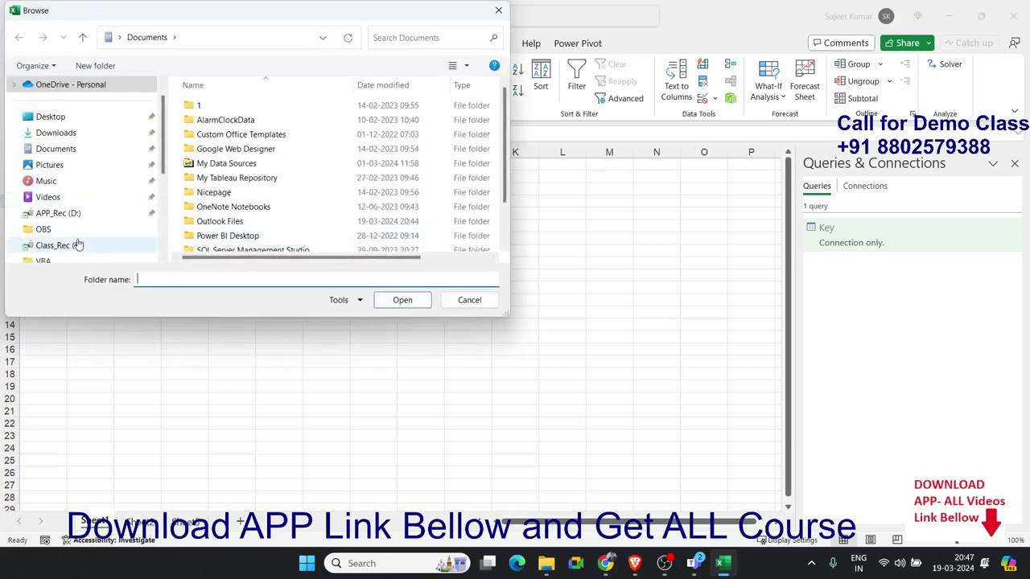
click(73, 244)
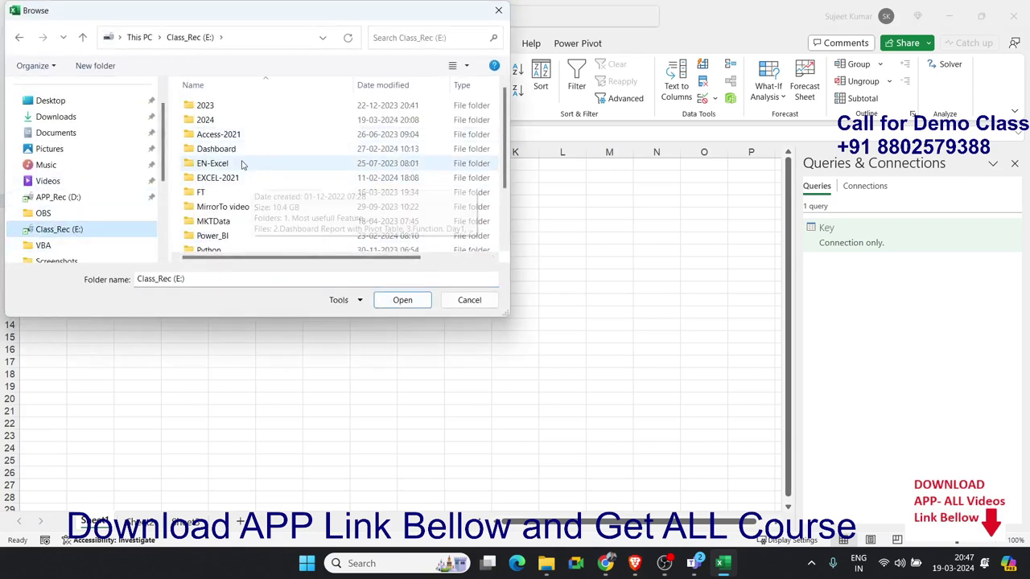
click(72, 197)
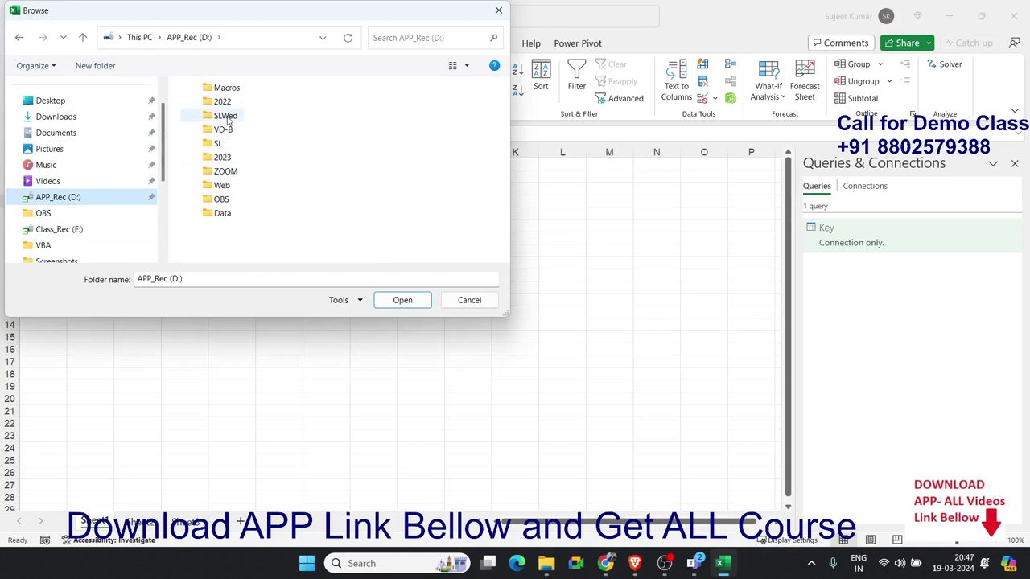
click(225, 216)
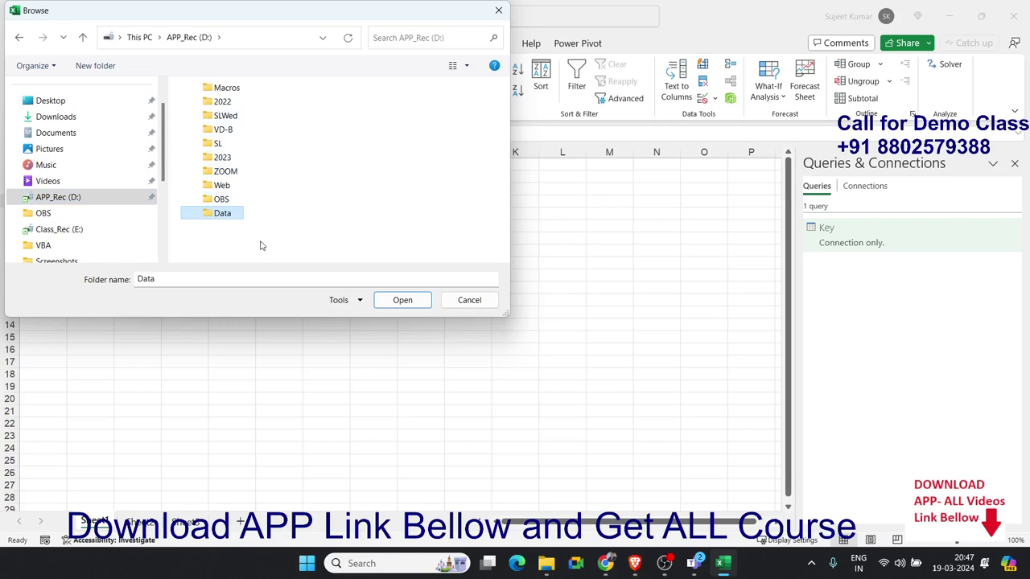
click(406, 308)
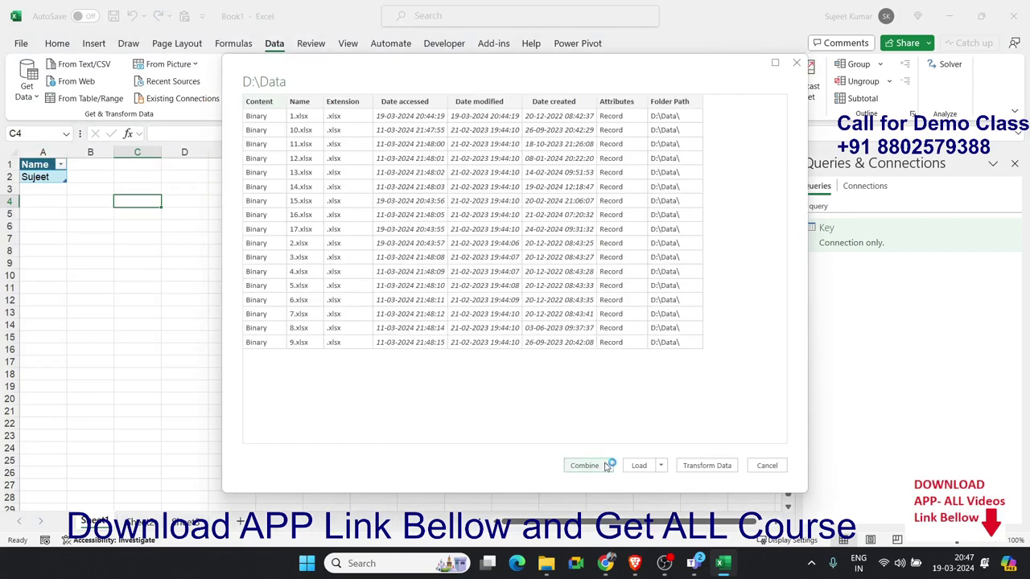
Combine the folder's files with Combine & Load To, using Sheet1 from the first file as sample
click(606, 466)
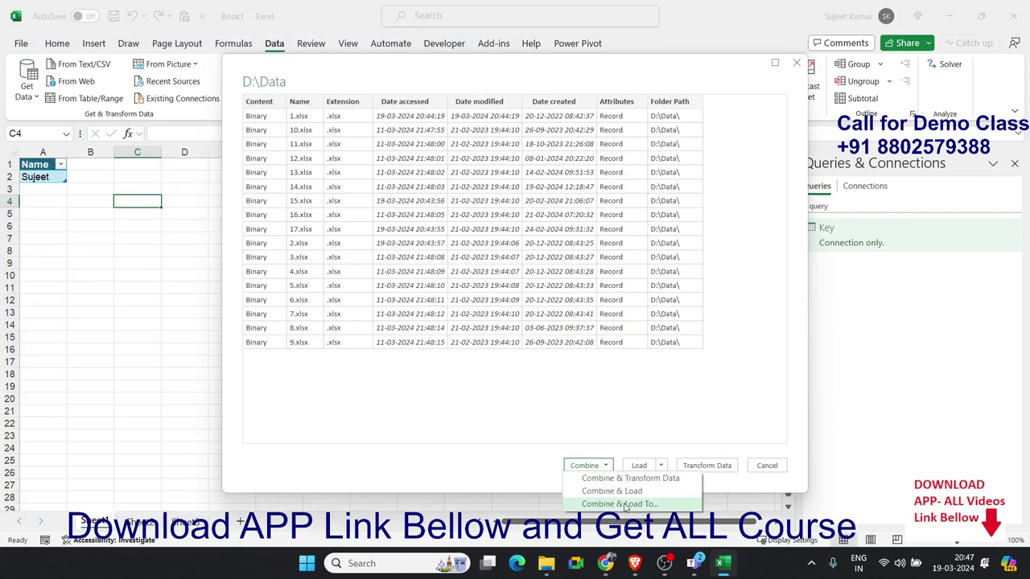
click(625, 504)
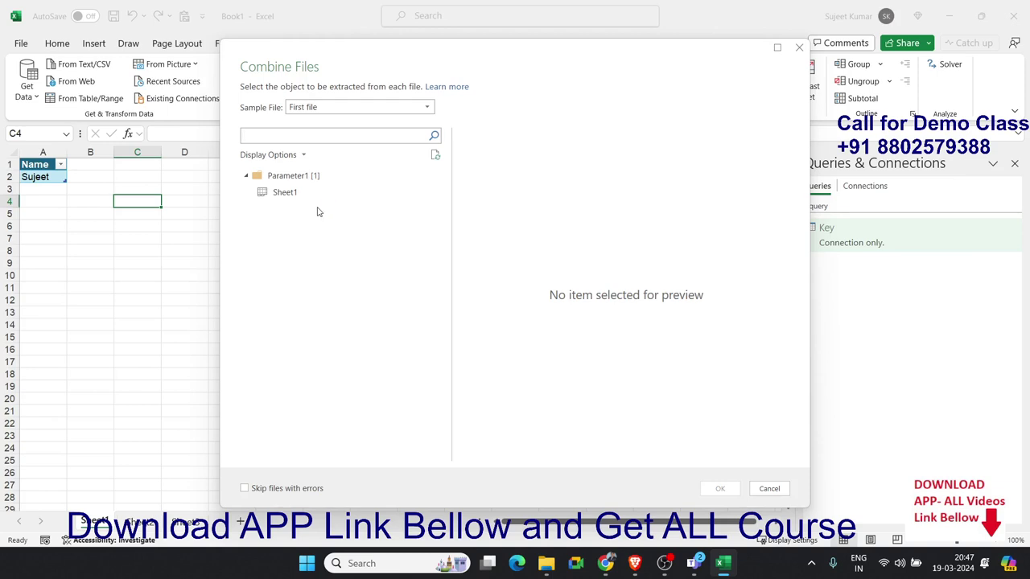
click(279, 193)
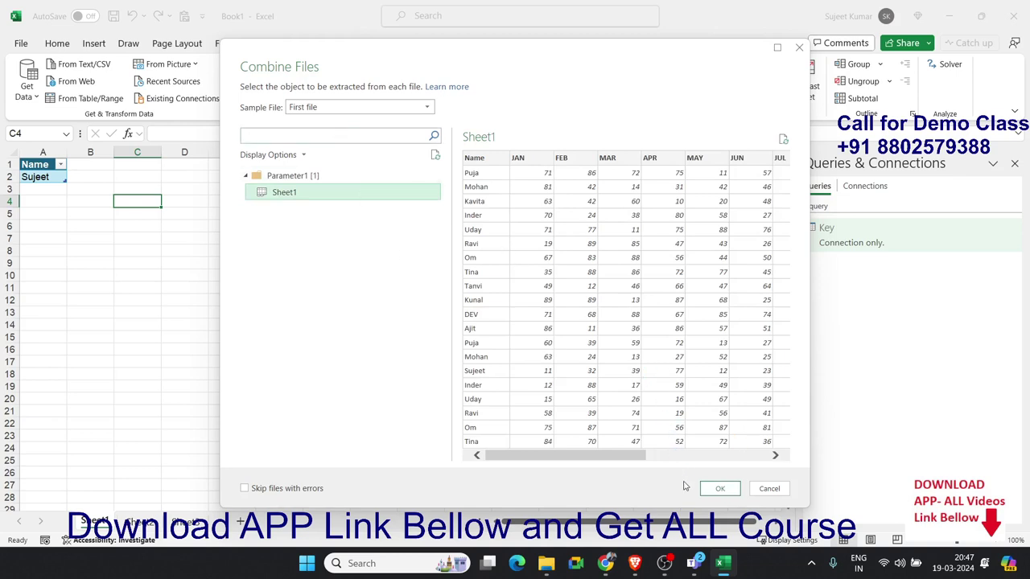
click(705, 489)
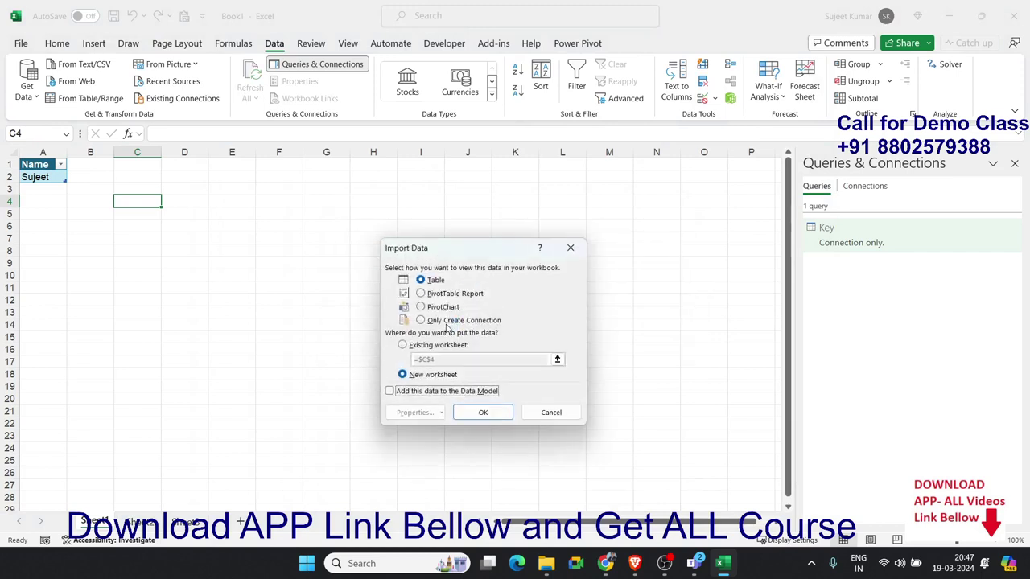
Load the combined Data query as connection only and open the Key query in Power Query Editor
click(449, 321)
click(482, 413)
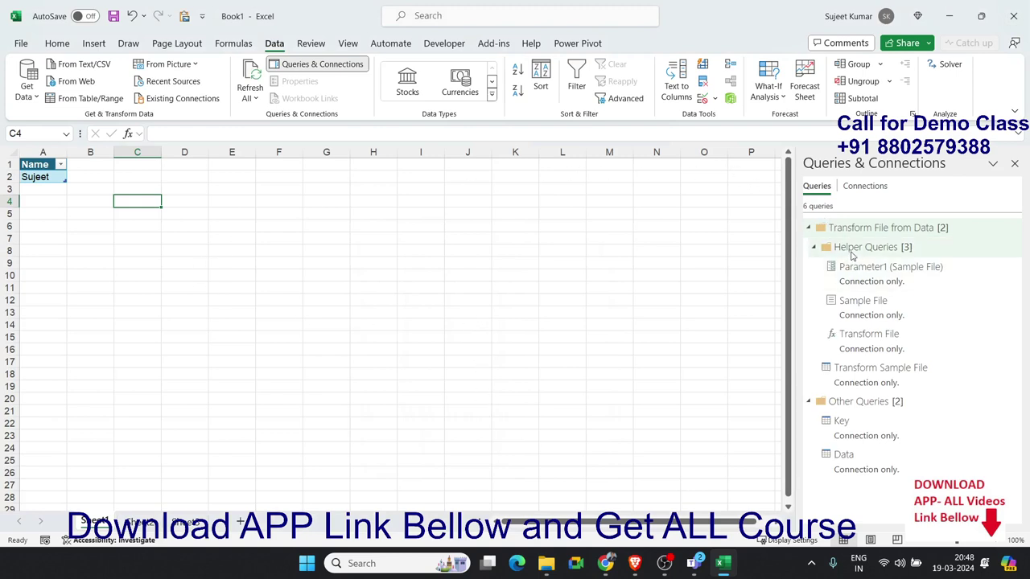
double_click(851, 433)
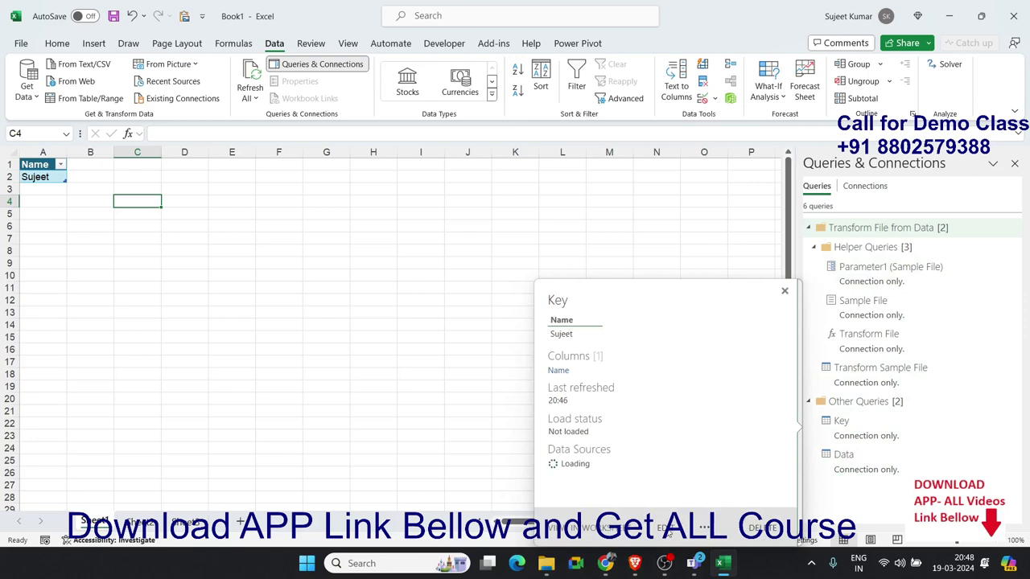
click(667, 530)
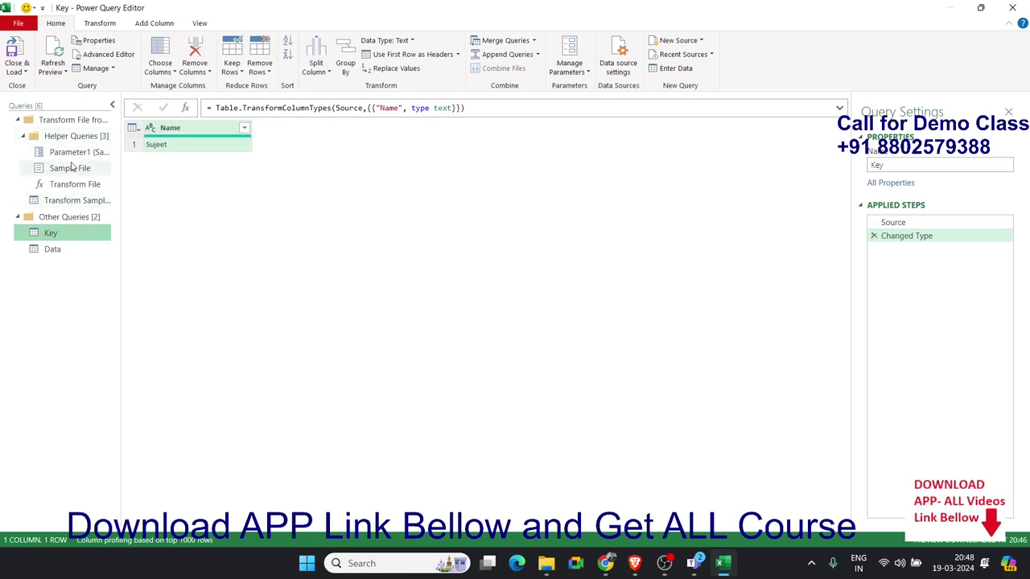
Select the Data query and refresh its outdated preview to show 340 rows across 14 columns
click(53, 250)
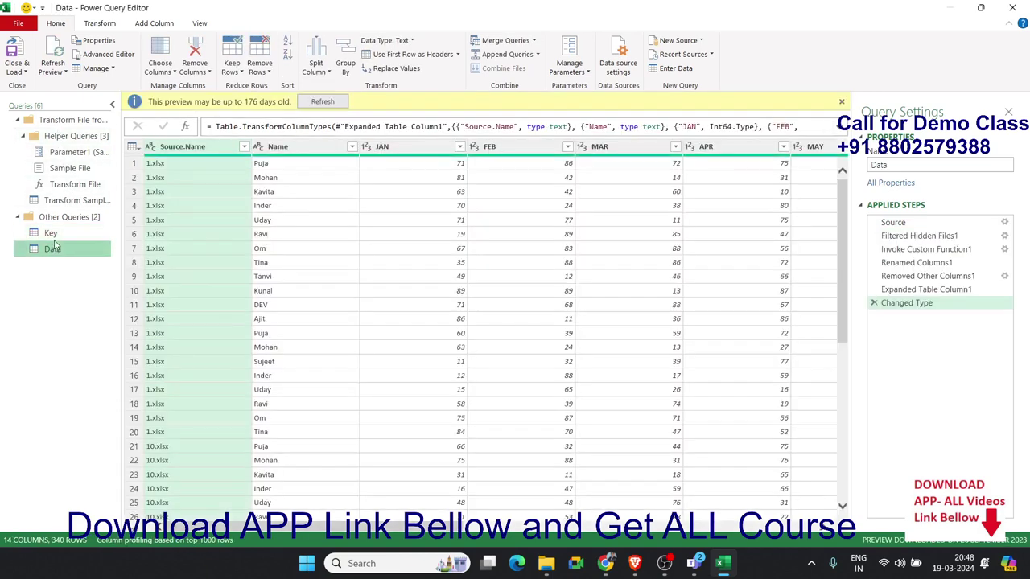
click(50, 234)
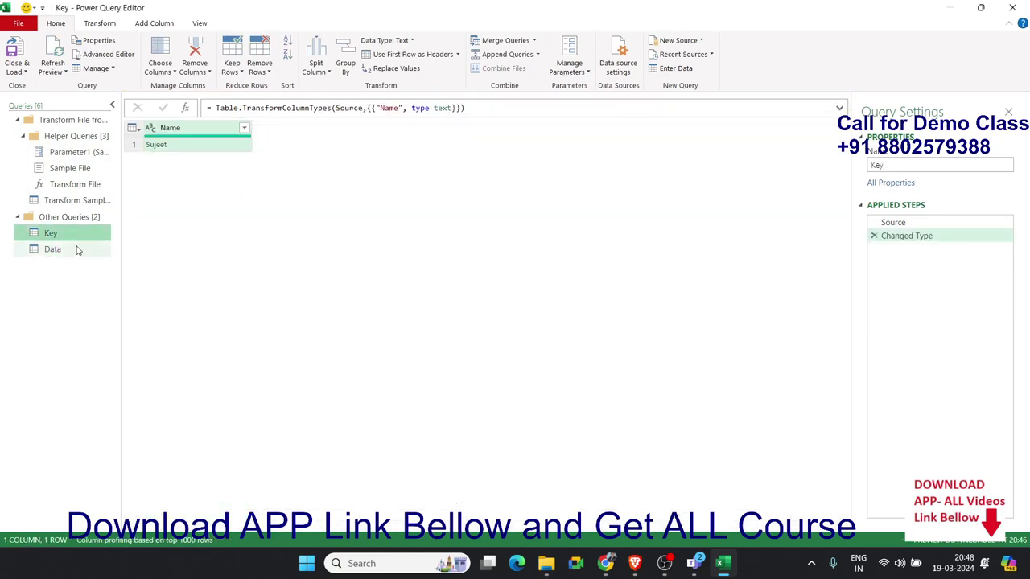
click(77, 251)
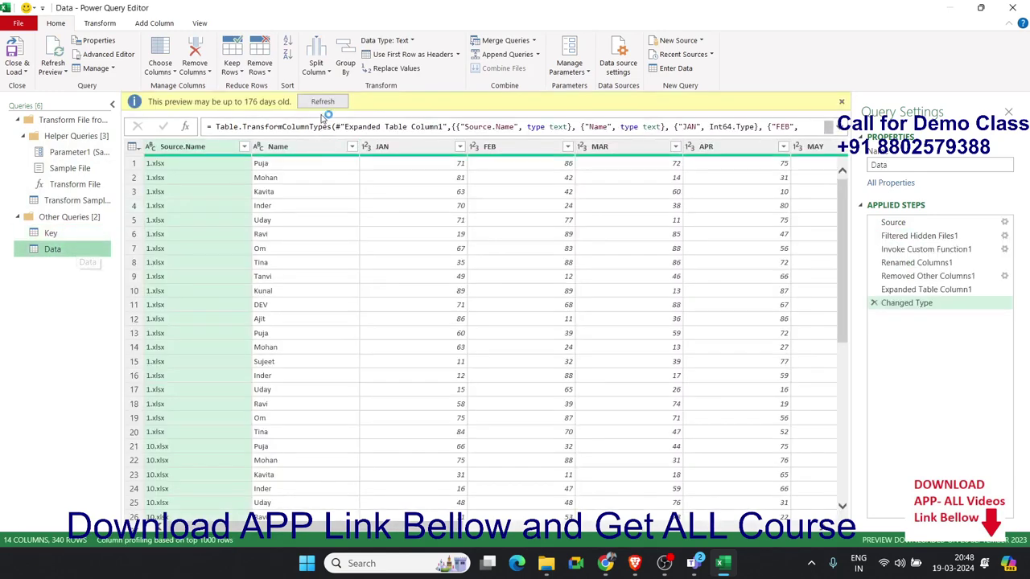
click(323, 103)
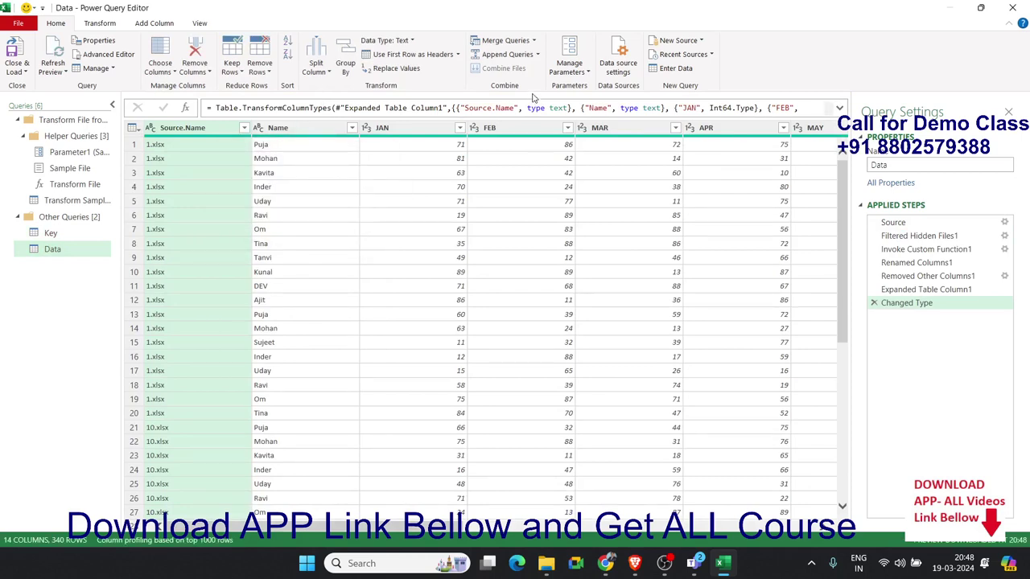
click(533, 40)
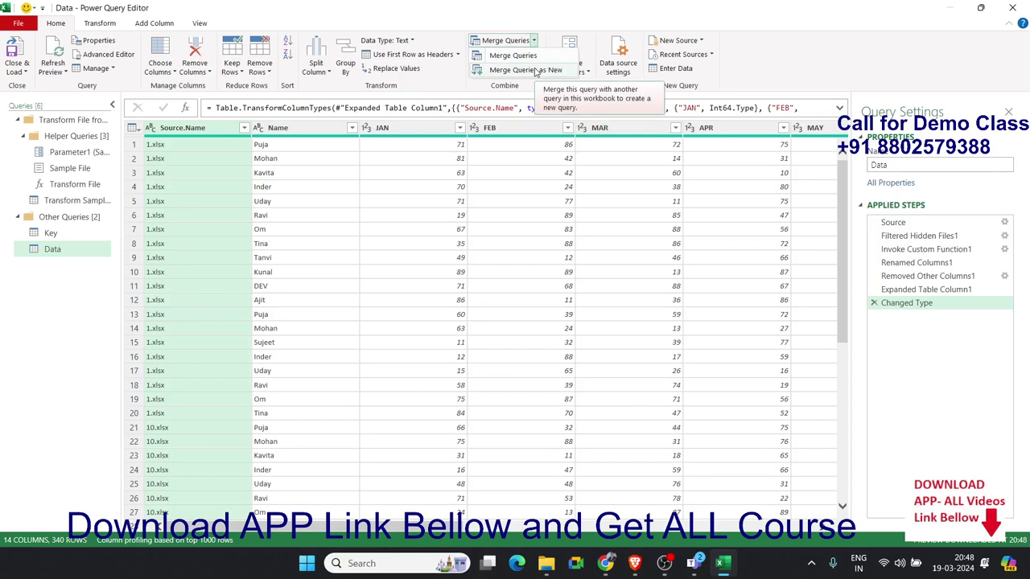
Merge Data with Key as a new query, left outer joined on Name, creating Merge1
click(536, 70)
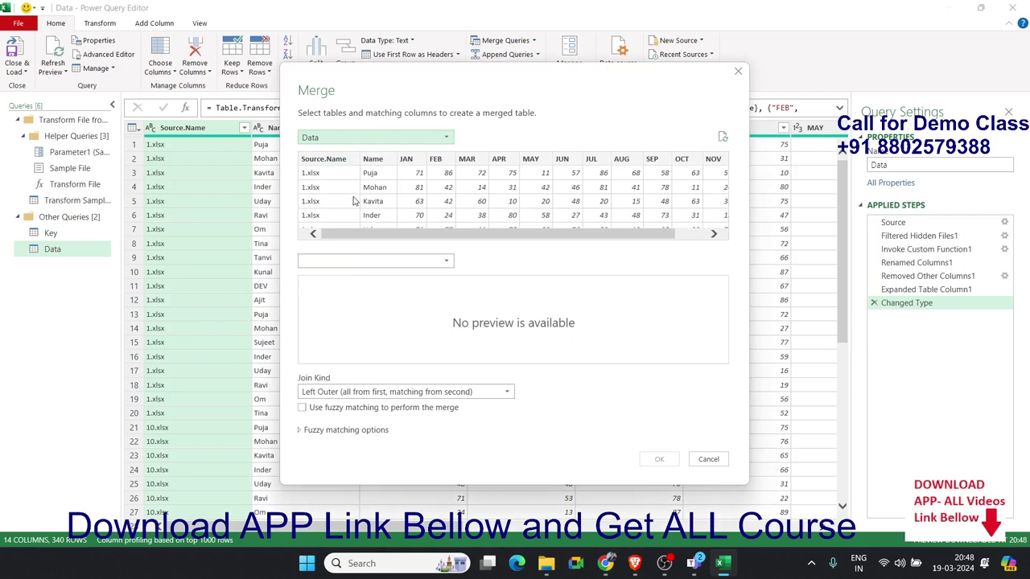
click(373, 160)
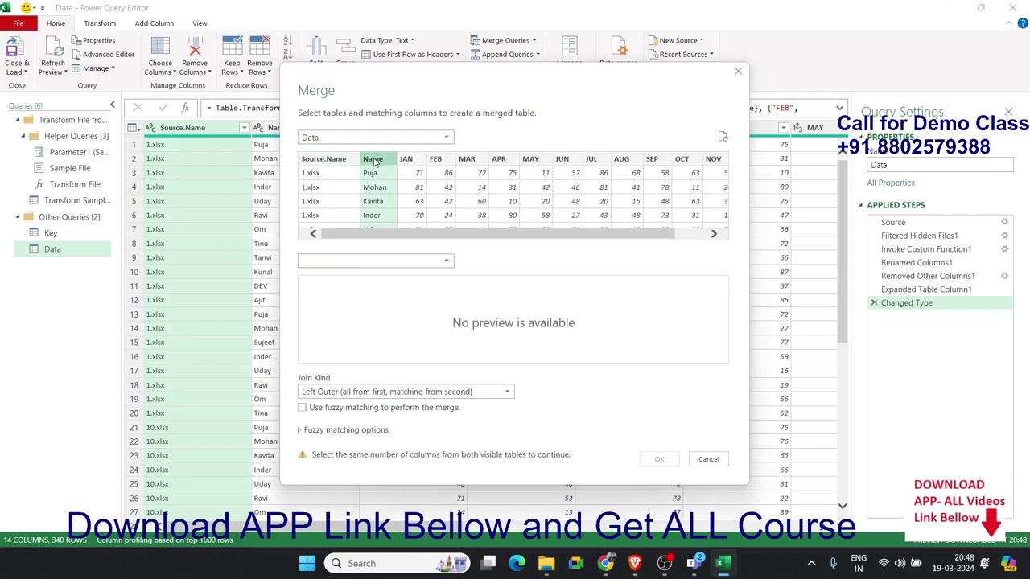
click(369, 258)
click(343, 288)
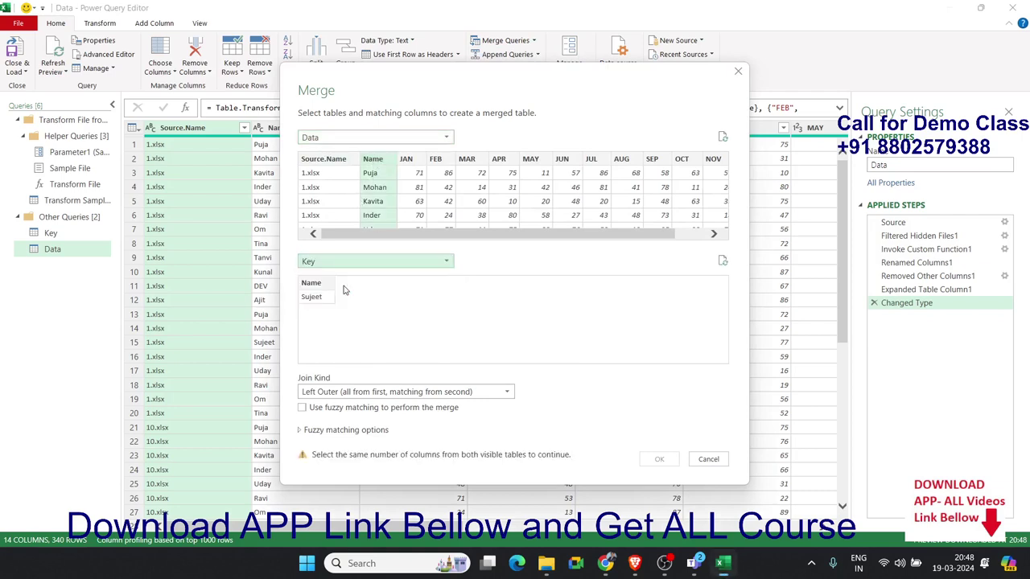
click(315, 285)
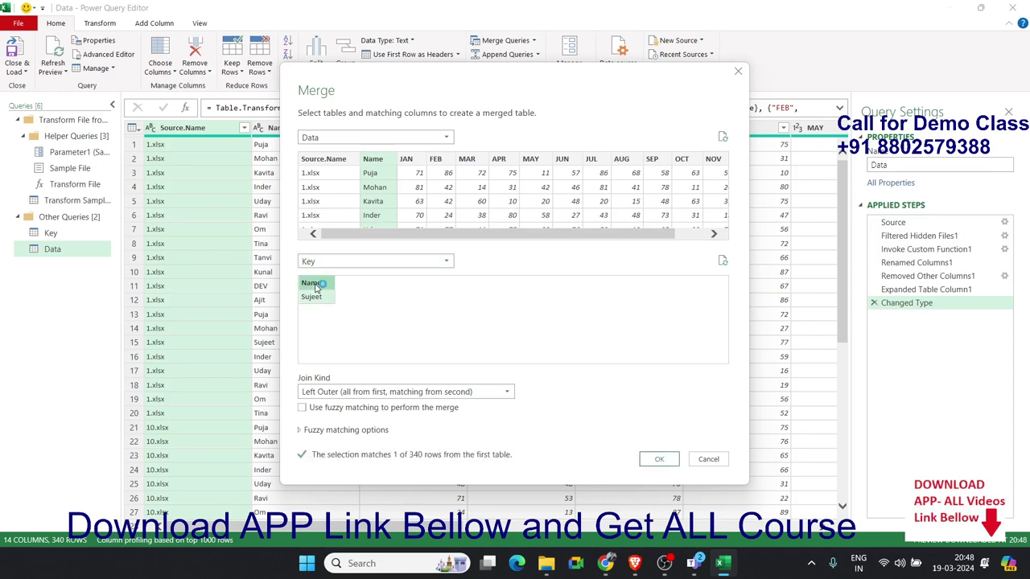
click(657, 458)
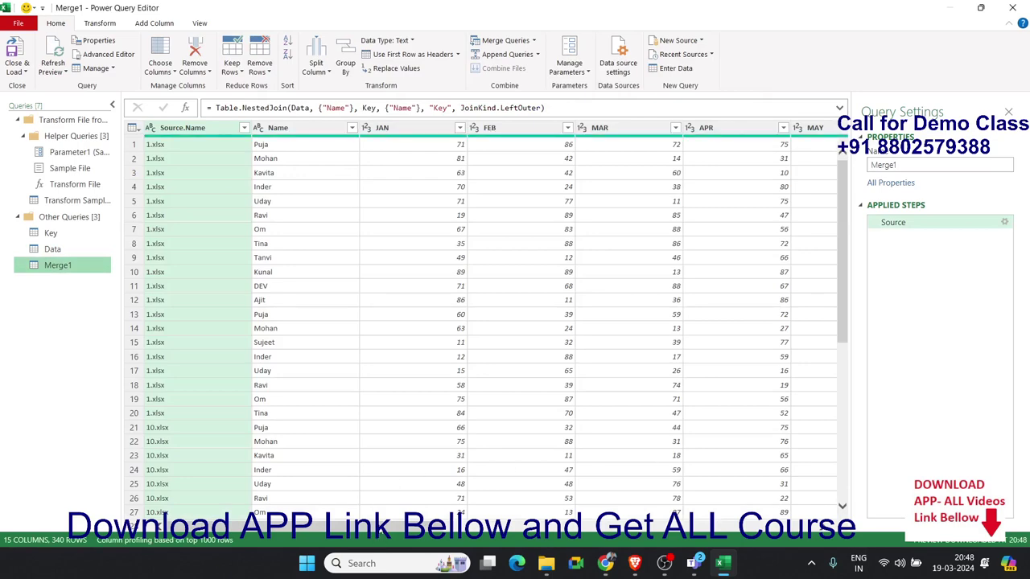
Delete the old Merge1 query, then select the Data query to prepare a new merge
scroll(792, 509, right, 3)
scroll(793, 509, right, 3)
scroll(792, 509, right, 3)
scroll(792, 510, right, 2)
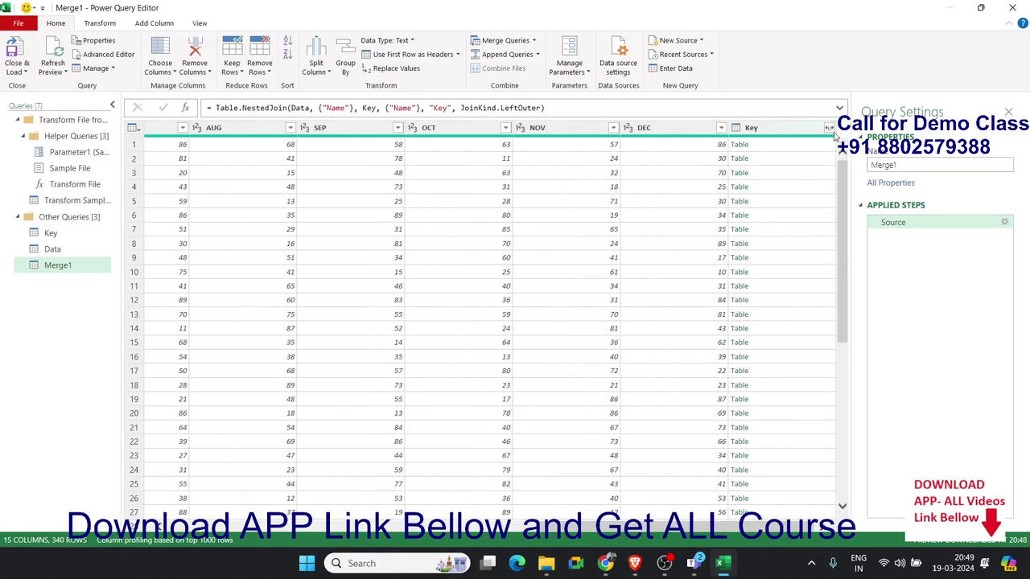
right_click(44, 265)
click(74, 299)
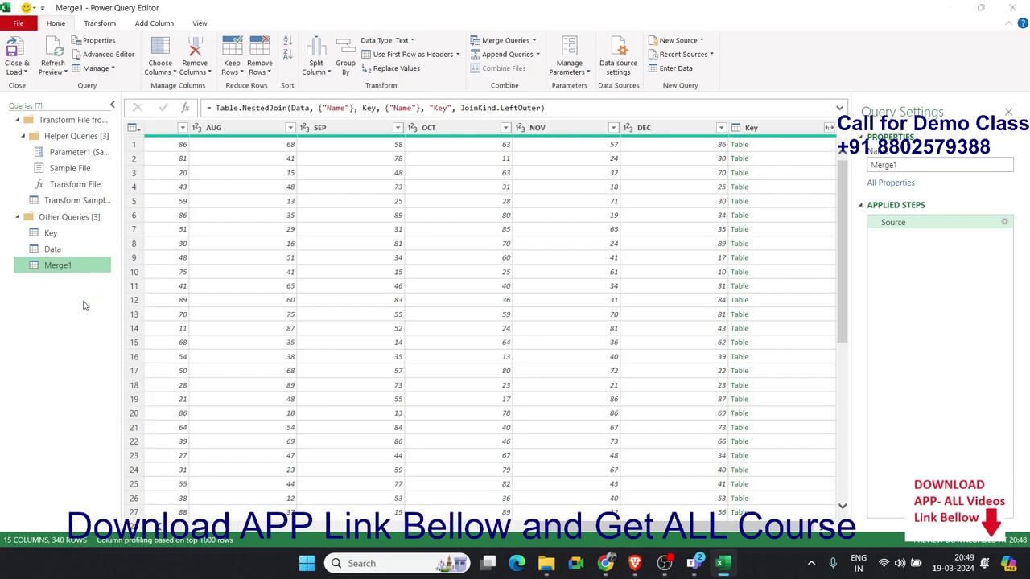
click(579, 301)
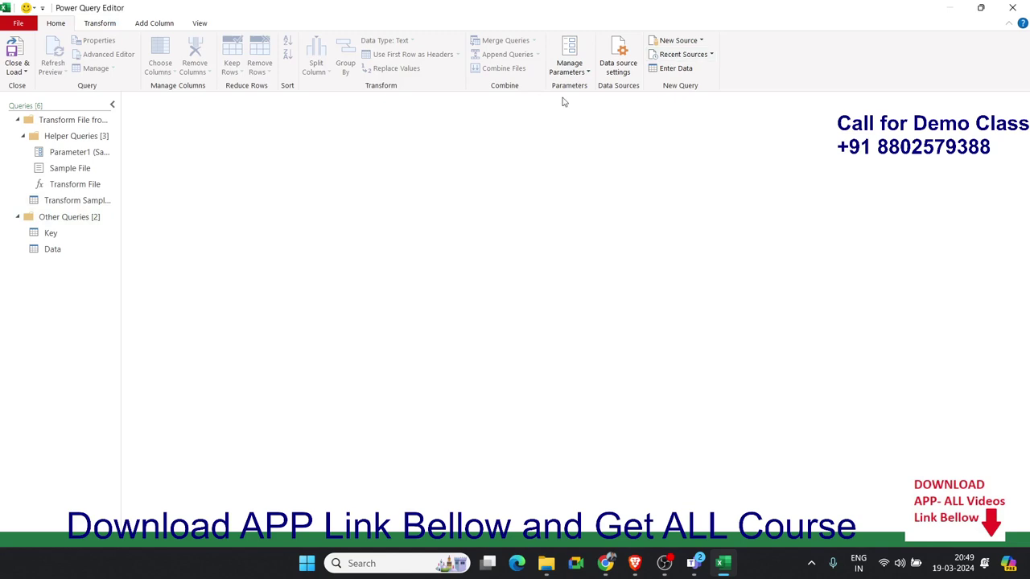
click(53, 249)
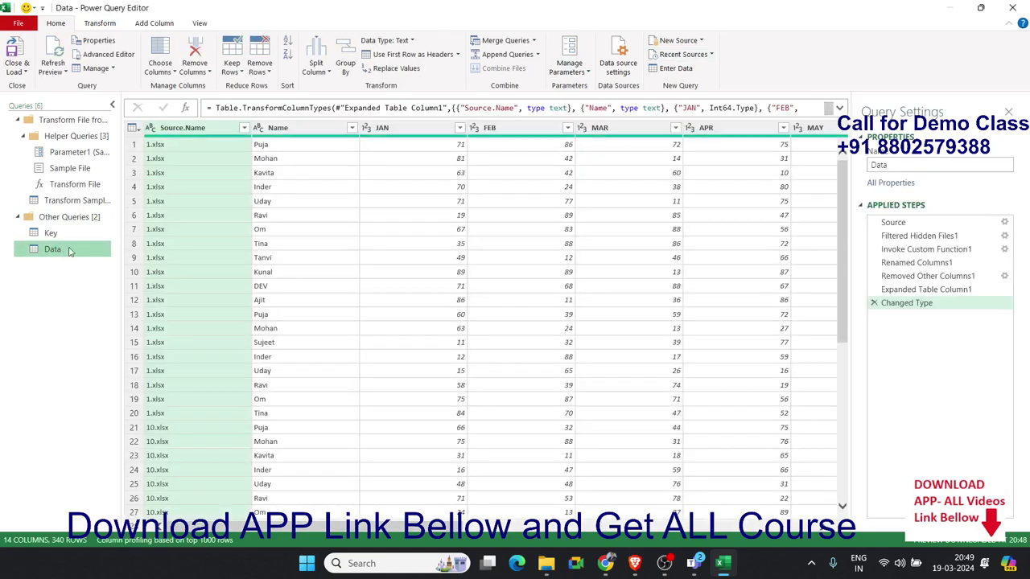
click(533, 40)
Merge Key and Data as a new query, left outer joined on their Name columns
click(526, 70)
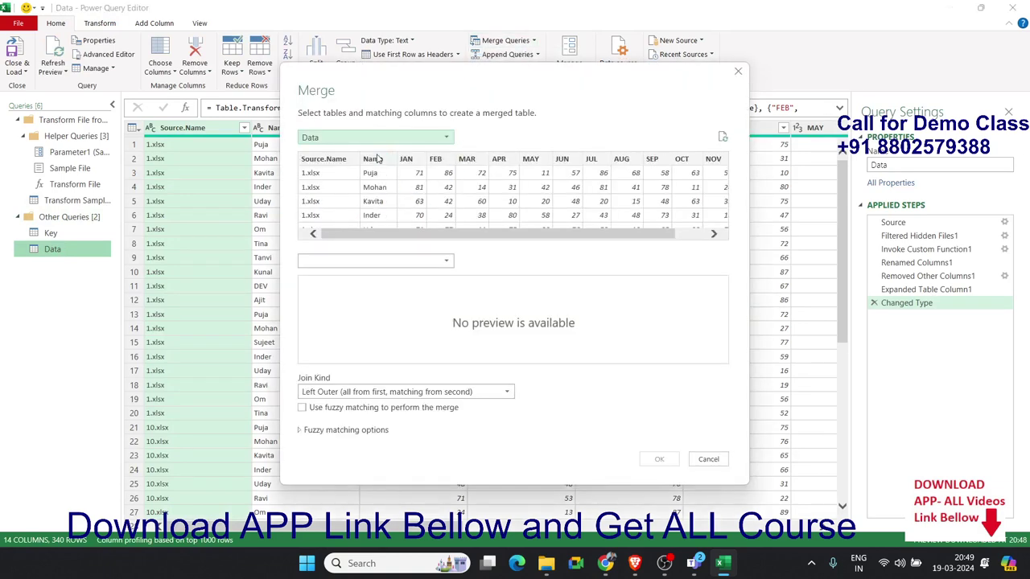
click(376, 138)
click(366, 164)
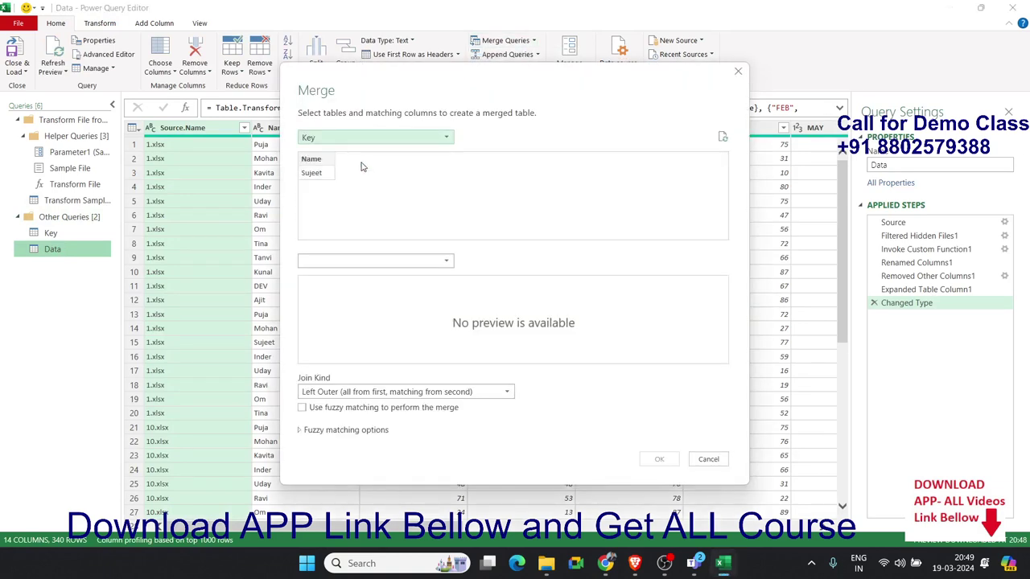
click(322, 160)
click(347, 260)
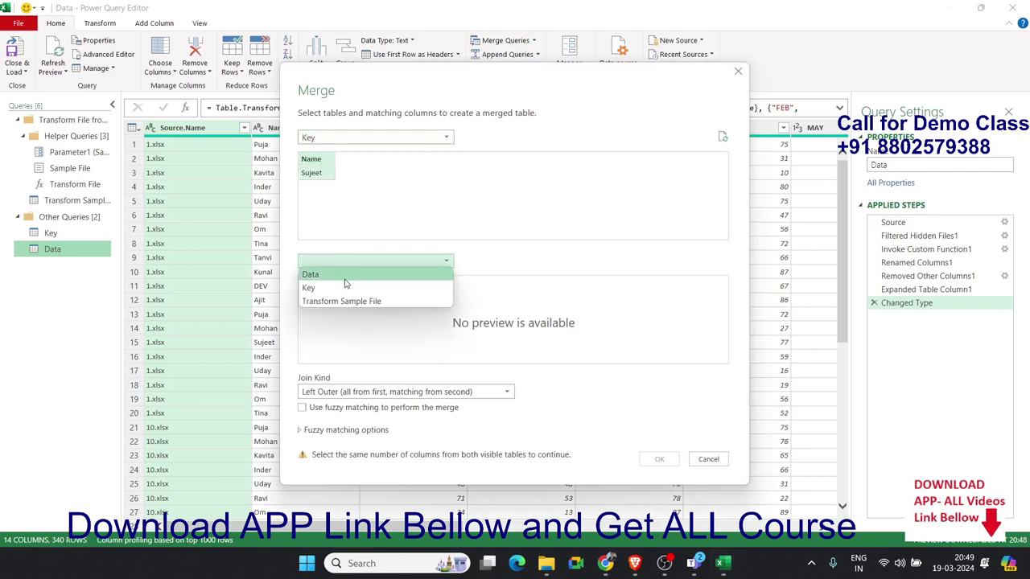
click(311, 274)
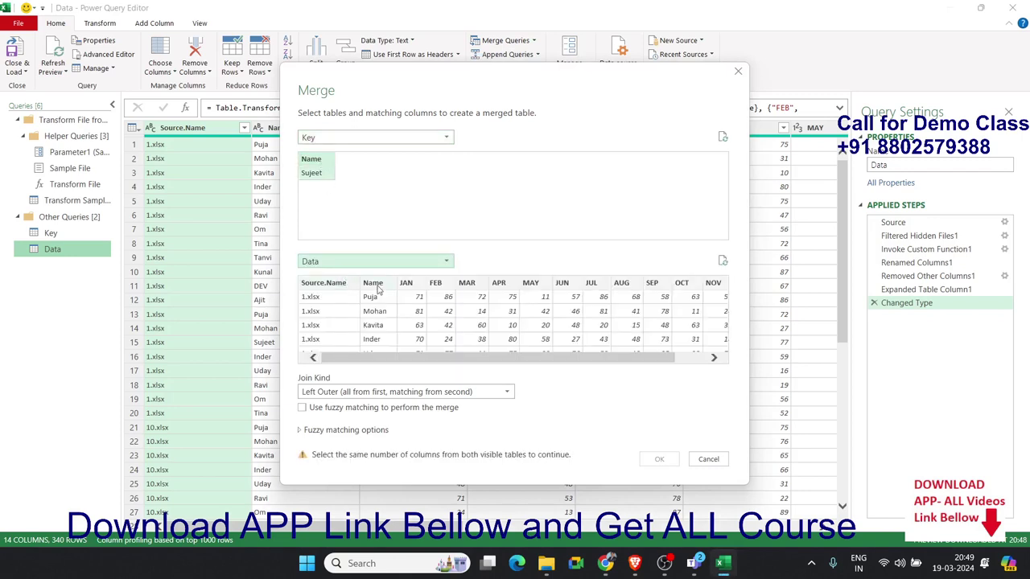
click(375, 283)
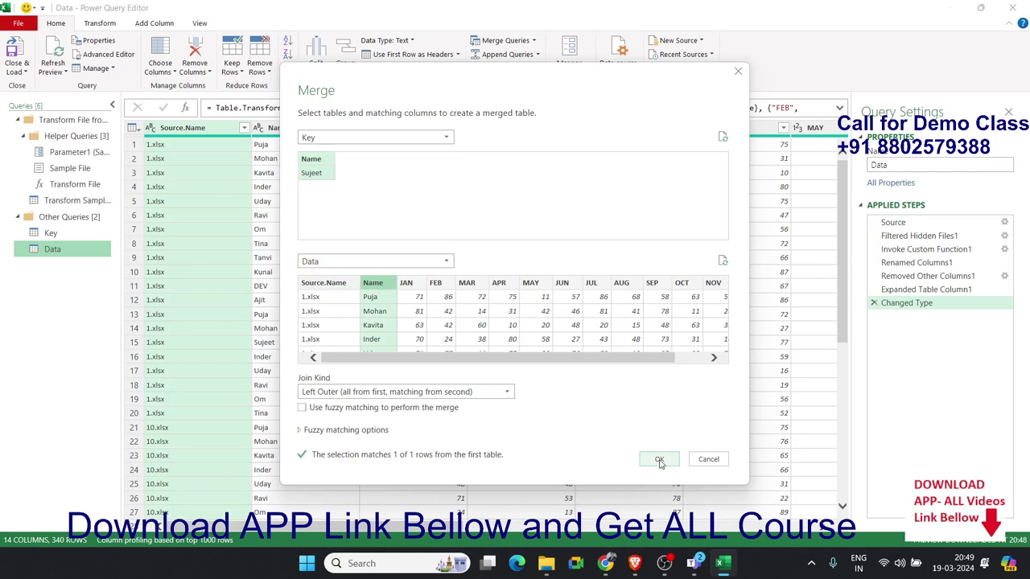
click(659, 461)
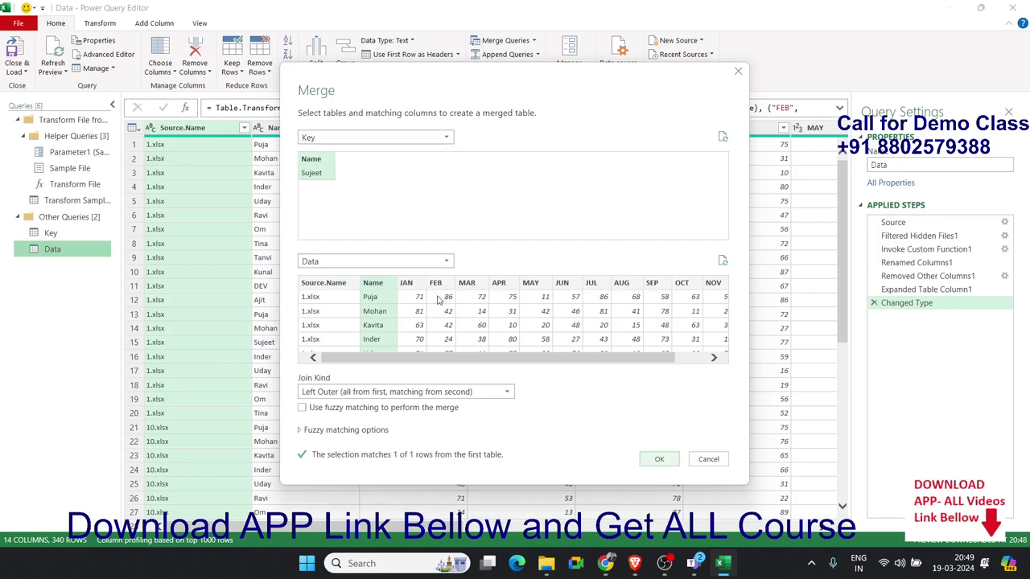
click(659, 459)
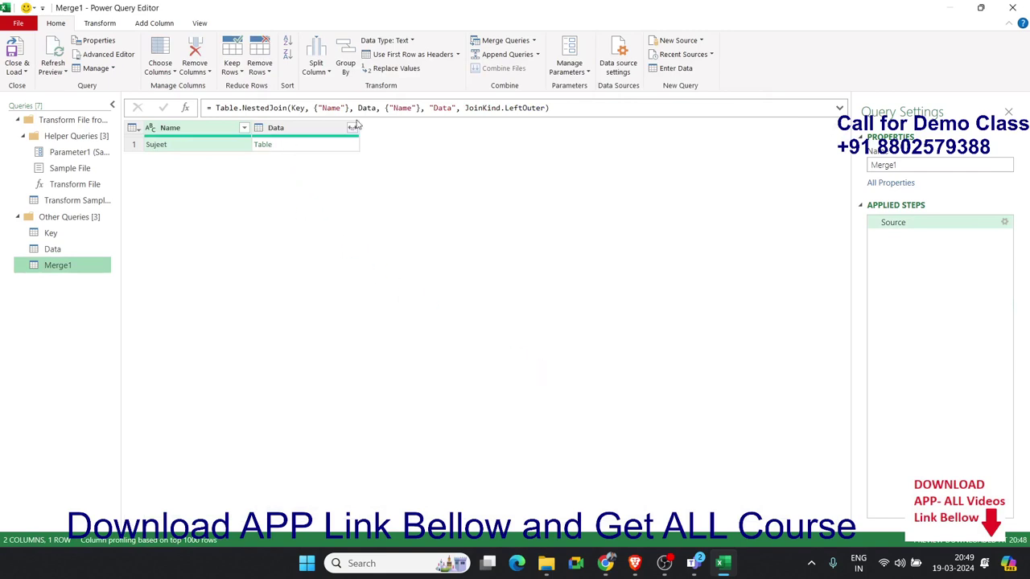
Expand the nested Data column with all its fields, including Source.Name
click(354, 127)
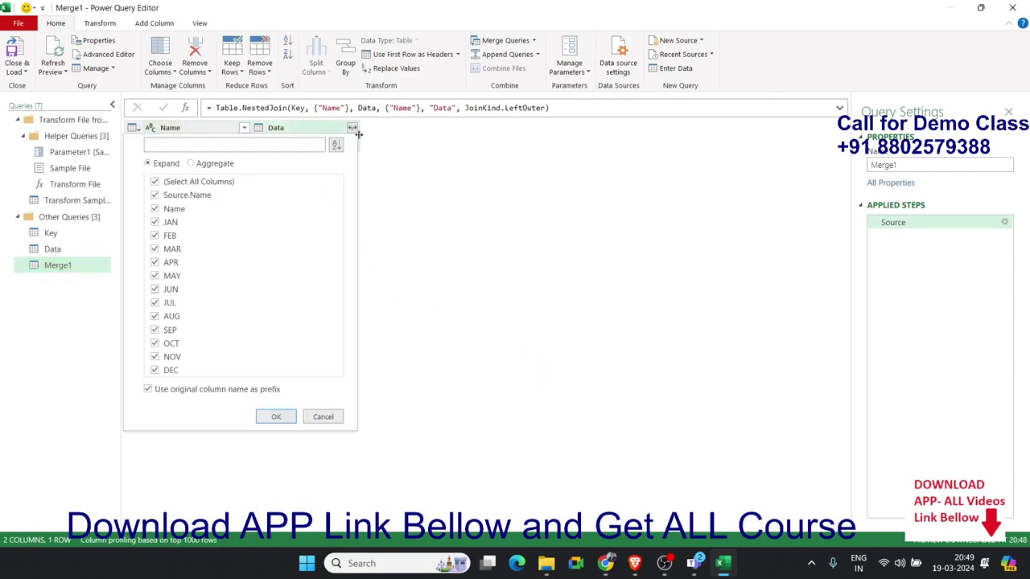
click(155, 197)
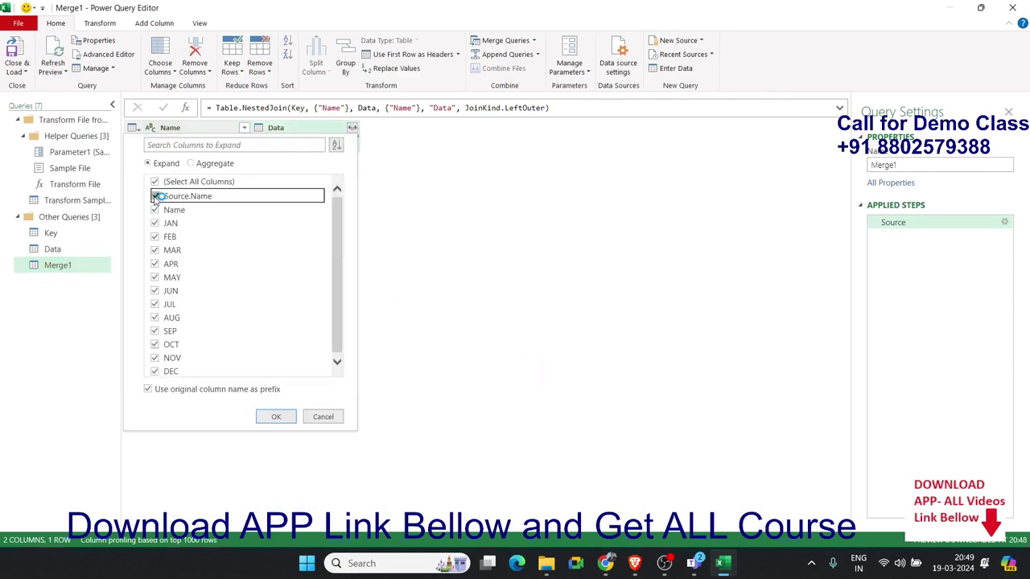
click(155, 196)
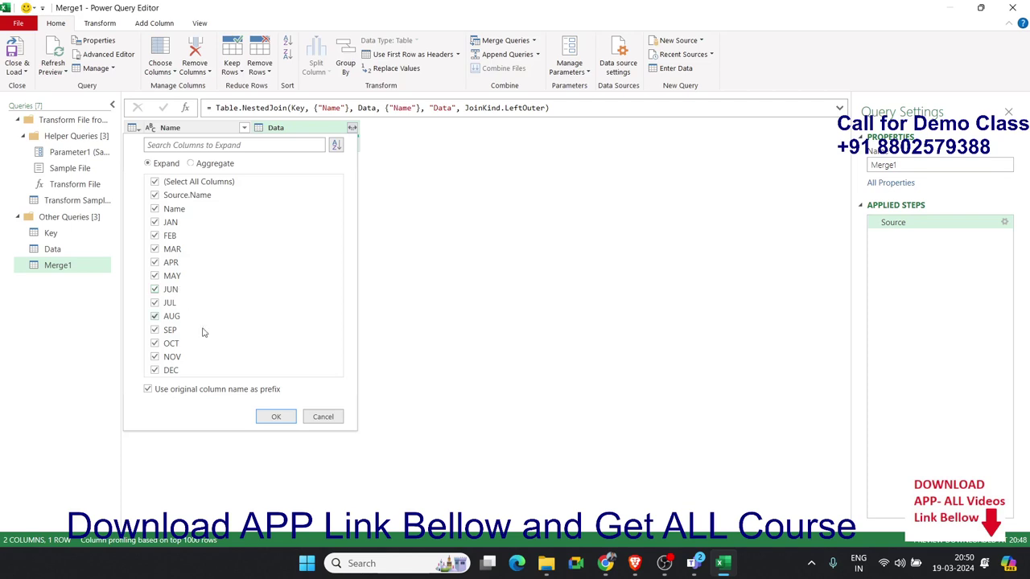
click(275, 418)
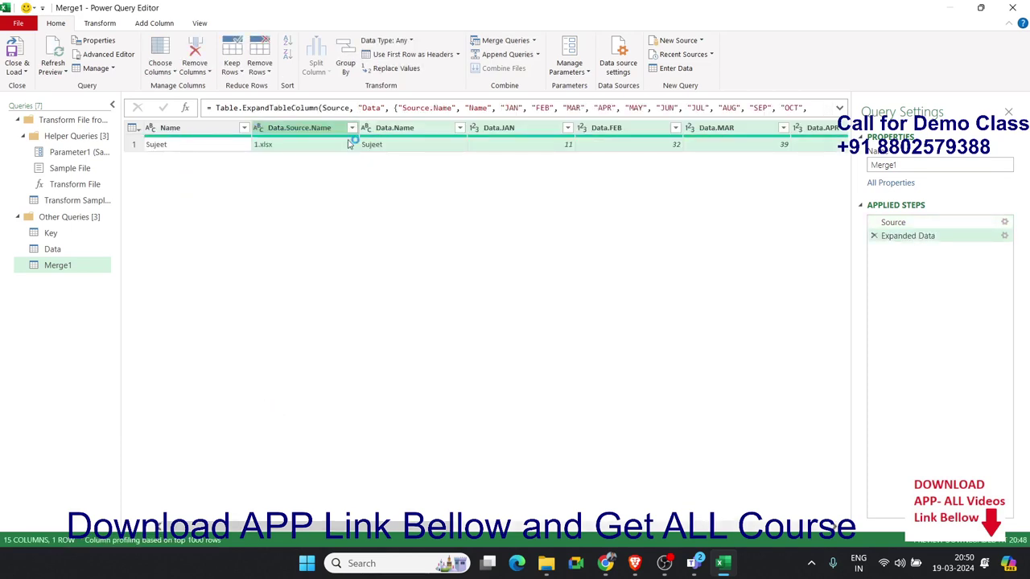
click(427, 130)
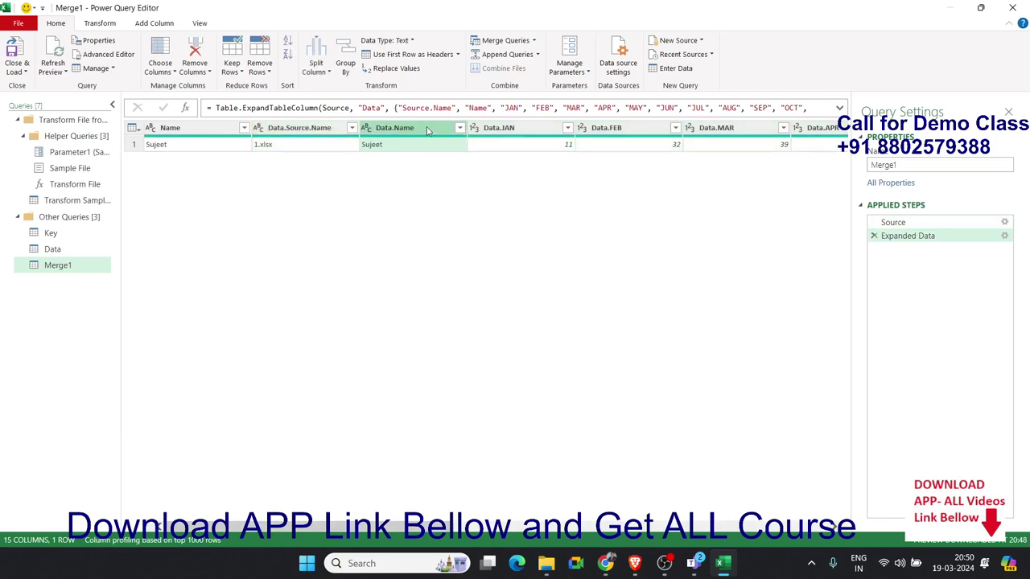
right_click(427, 131)
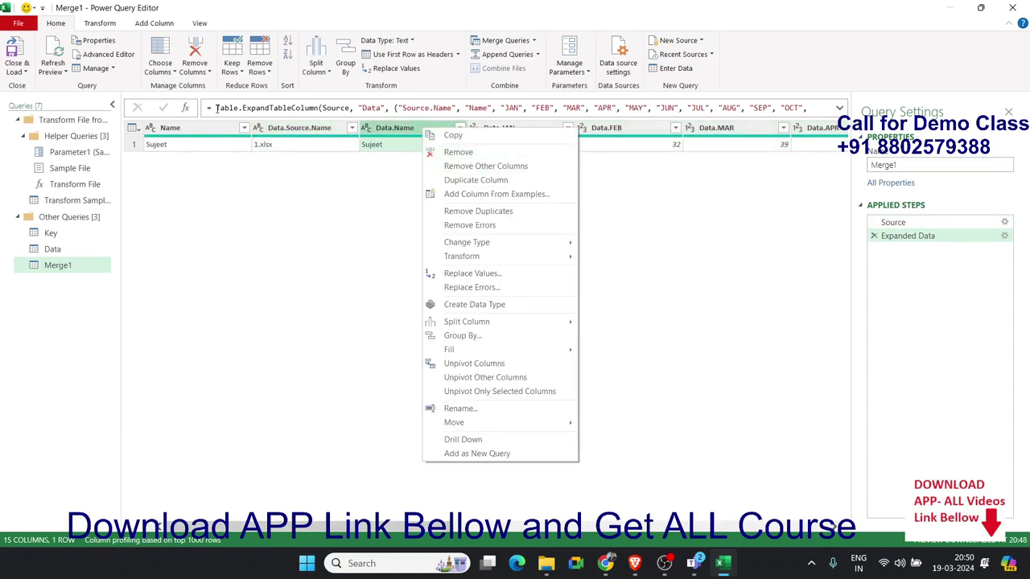
click(361, 127)
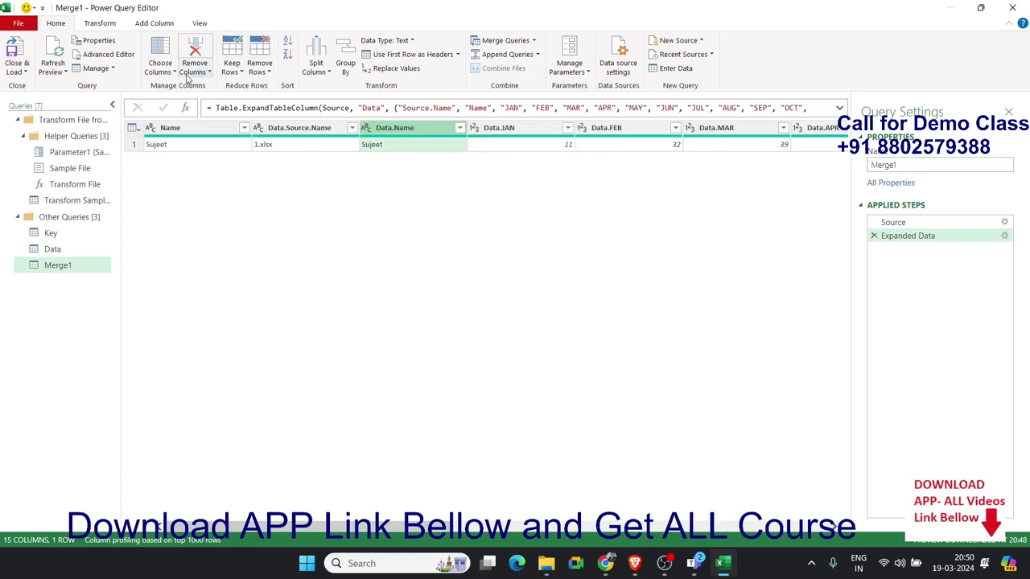
Remove the duplicate Data.Name column with Choose Columns
click(165, 68)
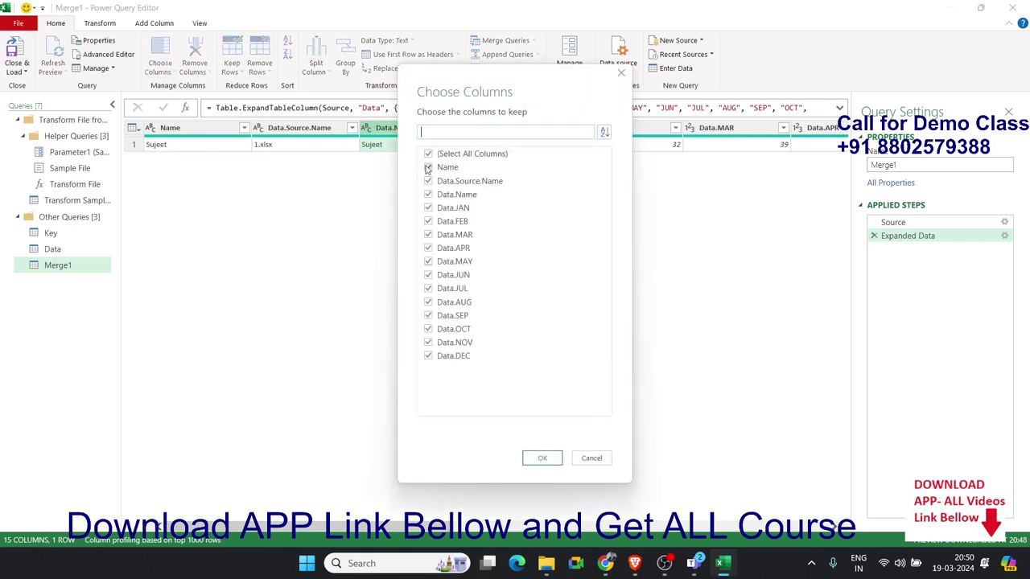
click(429, 196)
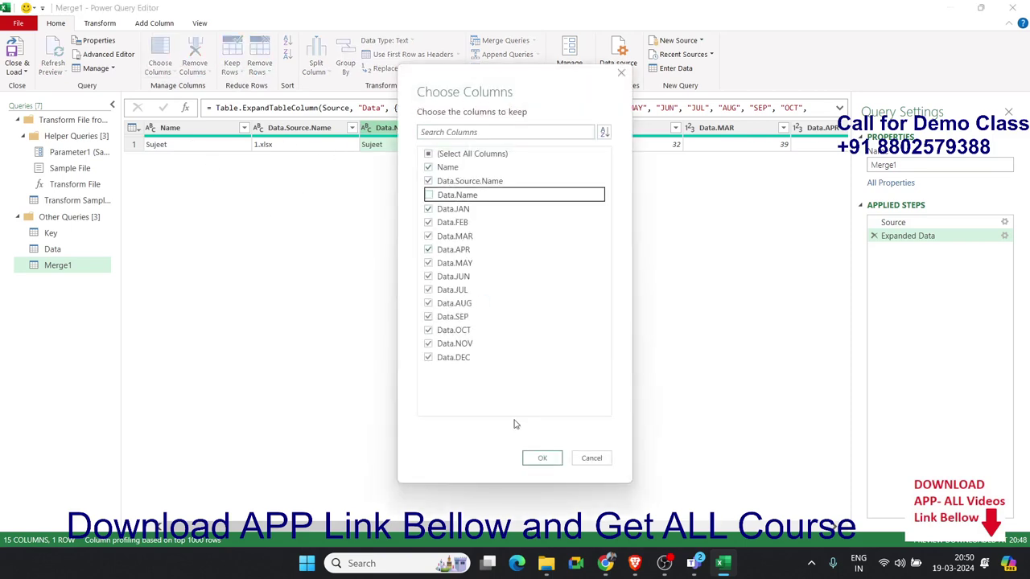
click(541, 458)
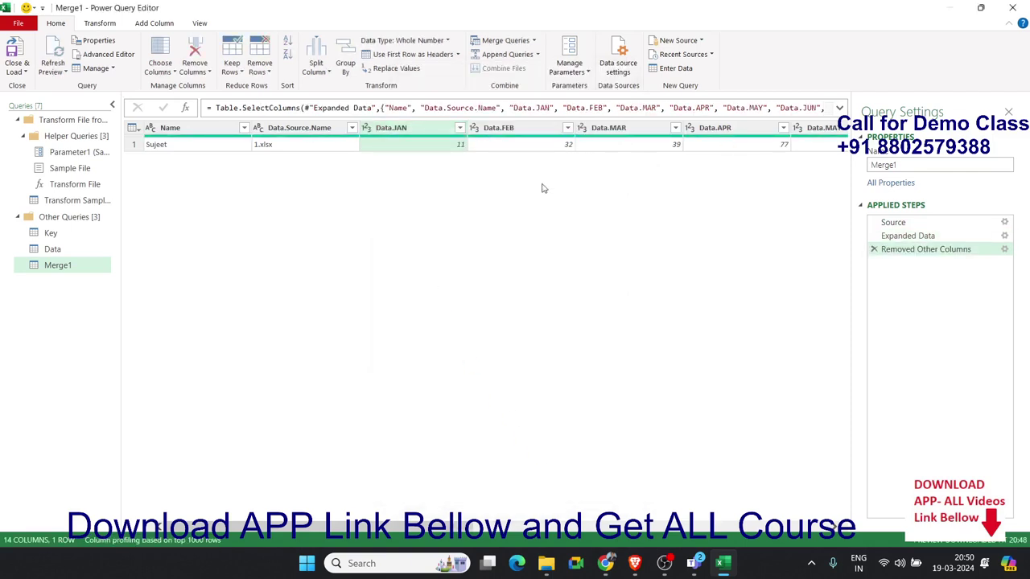
Rename the Merge1 query to LData
right_click(73, 272)
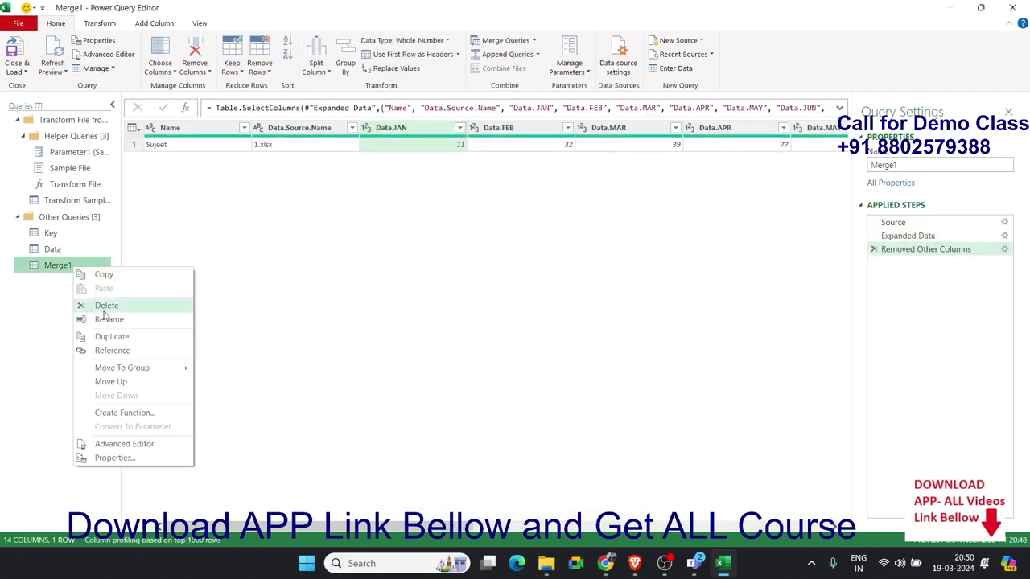
click(107, 320)
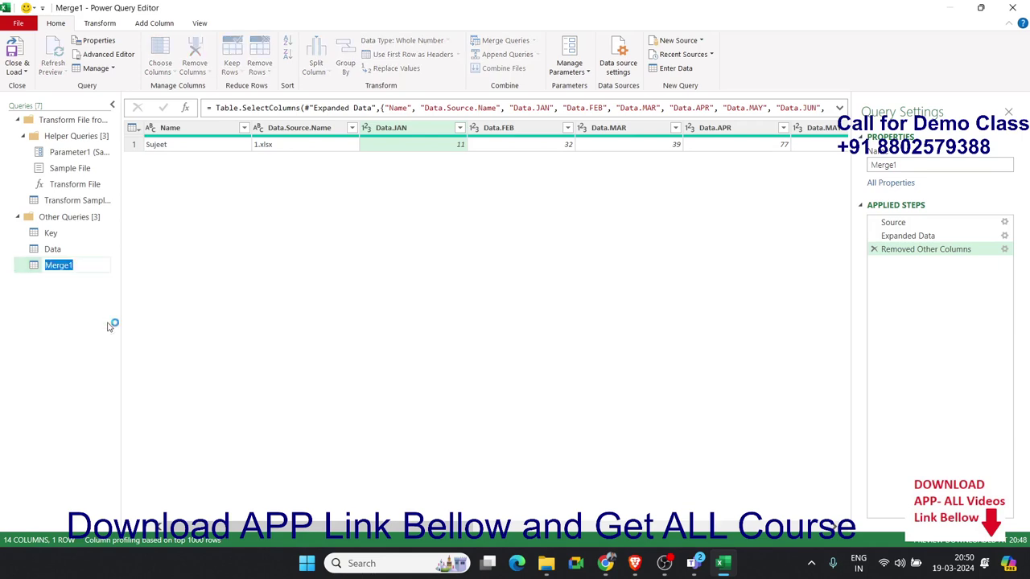
text(LData)
key(Return)
click(17, 72)
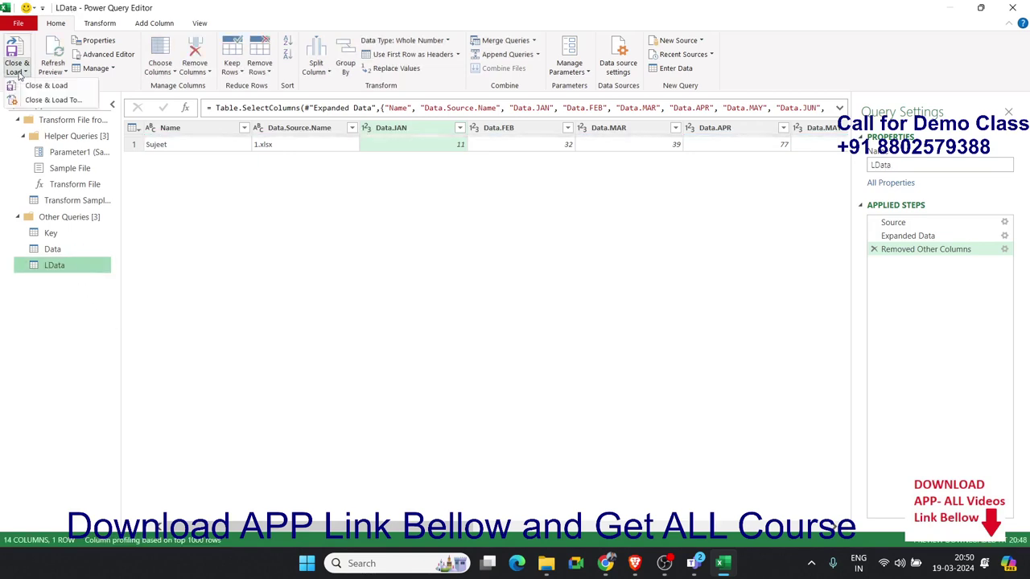
Load LData as a table on the existing sheet at A6, then close Queries & Connections
click(28, 87)
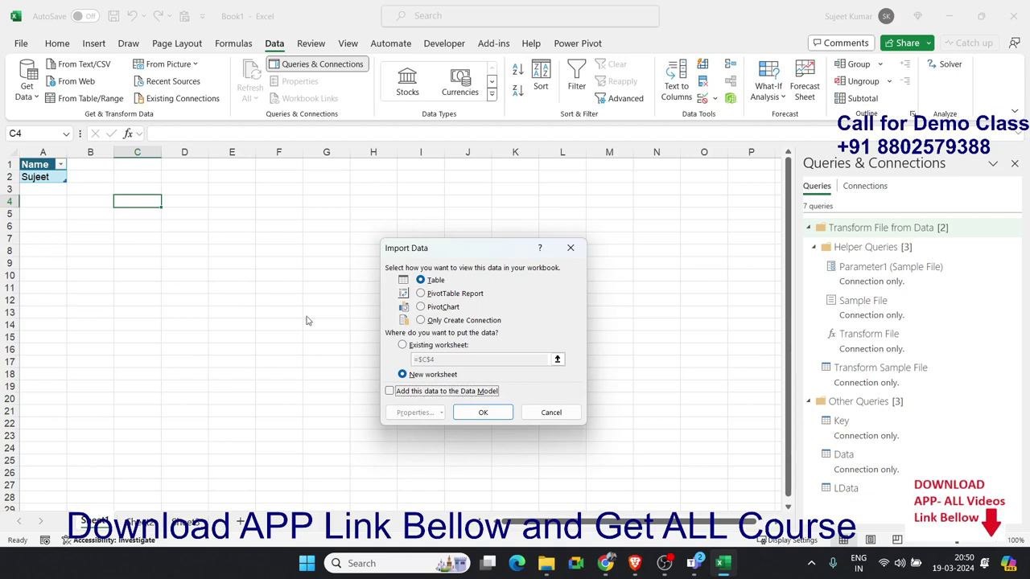
click(403, 345)
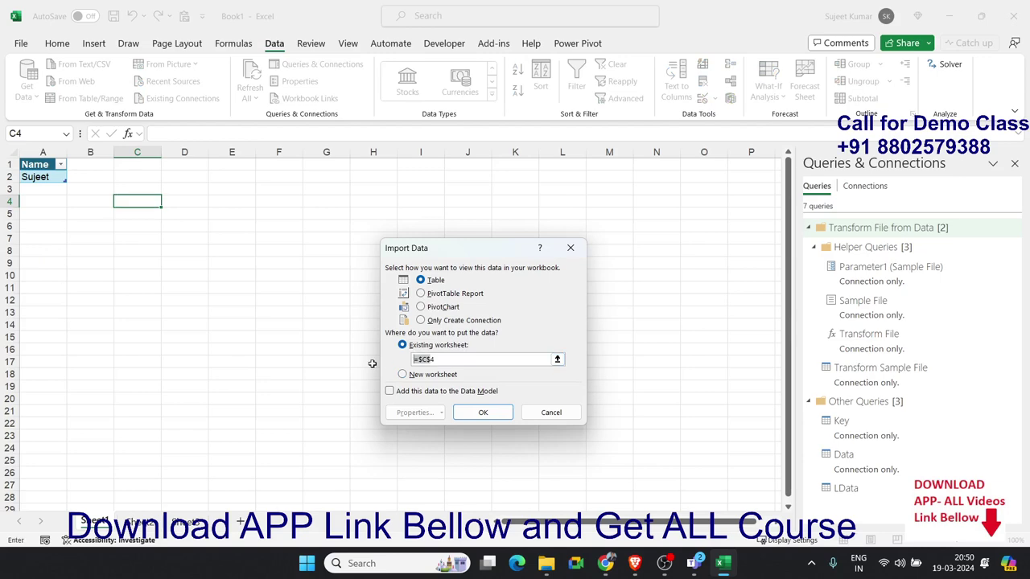
key(BackSpace)
click(44, 226)
click(486, 412)
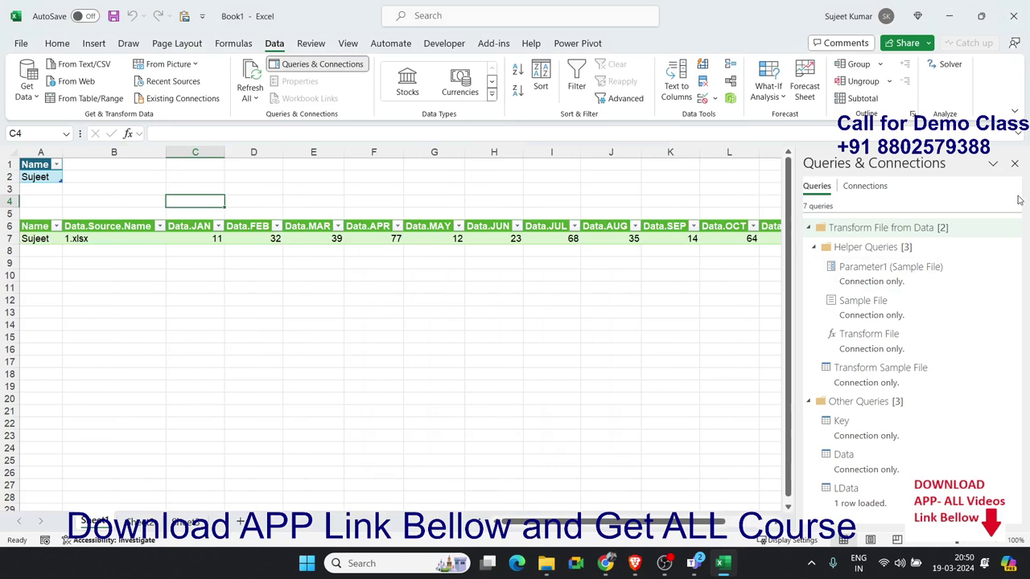
click(1014, 163)
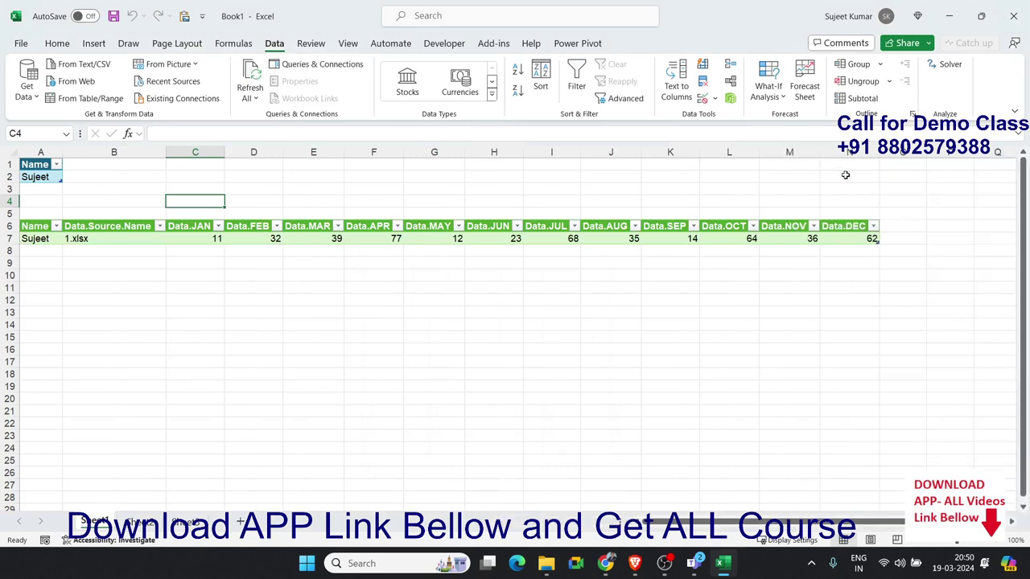
Enter a lookup name in A2 and refresh the LData table for it
click(40, 178)
text(Puja)
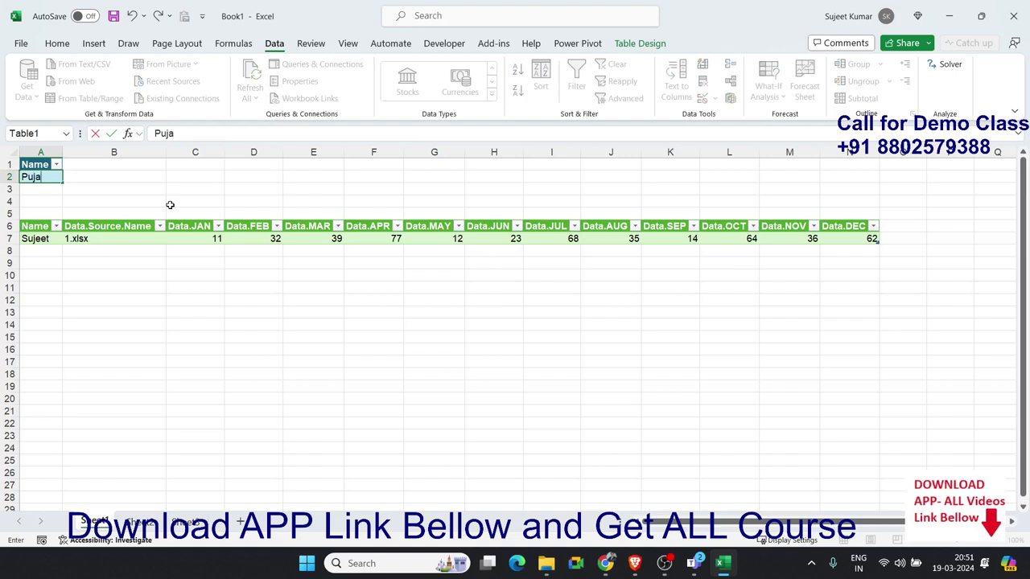
key(Return)
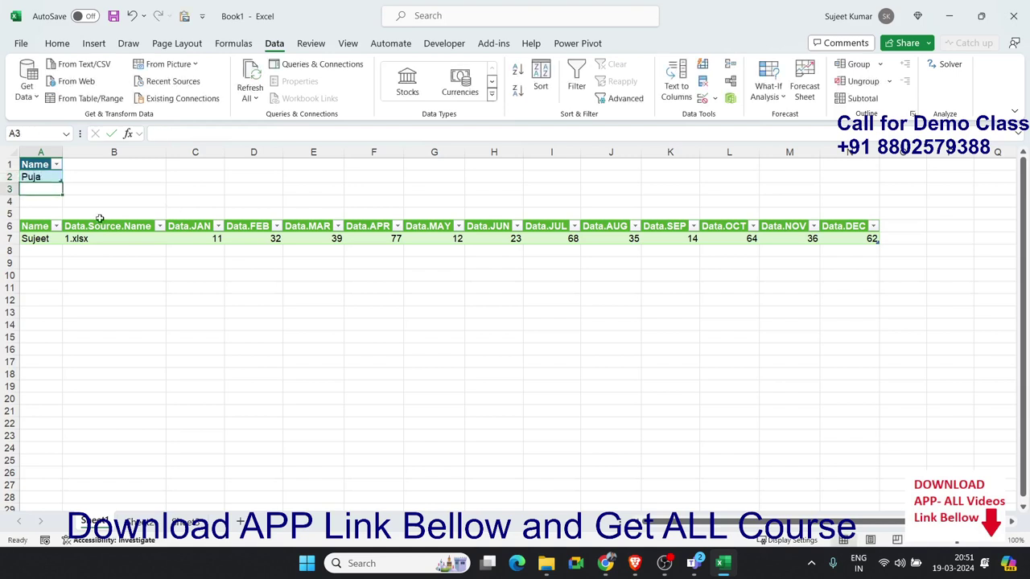
click(34, 175)
right_click(135, 236)
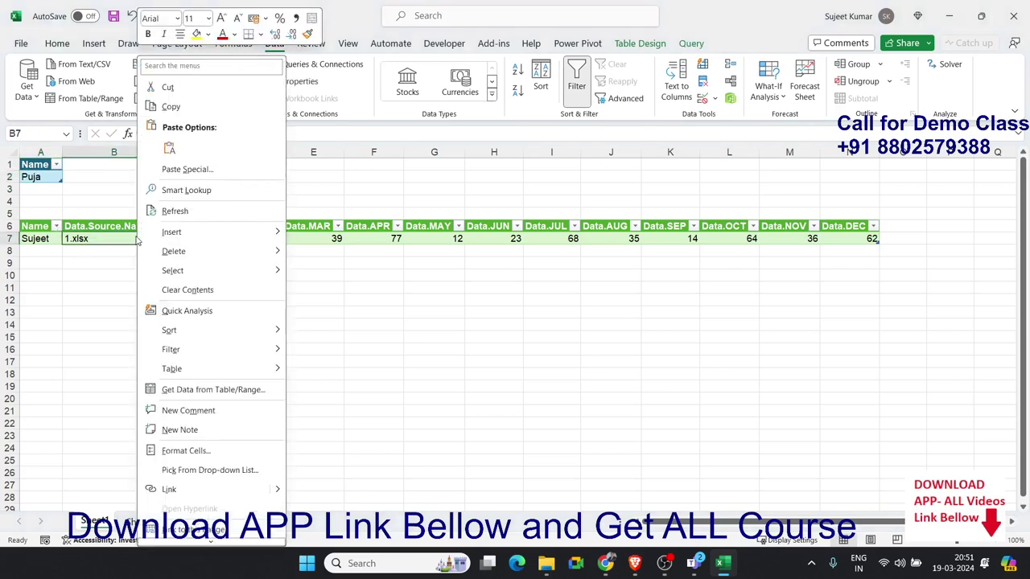
click(175, 212)
Replace the name in A2 with a different person's name
scroll(103, 306, down, 9)
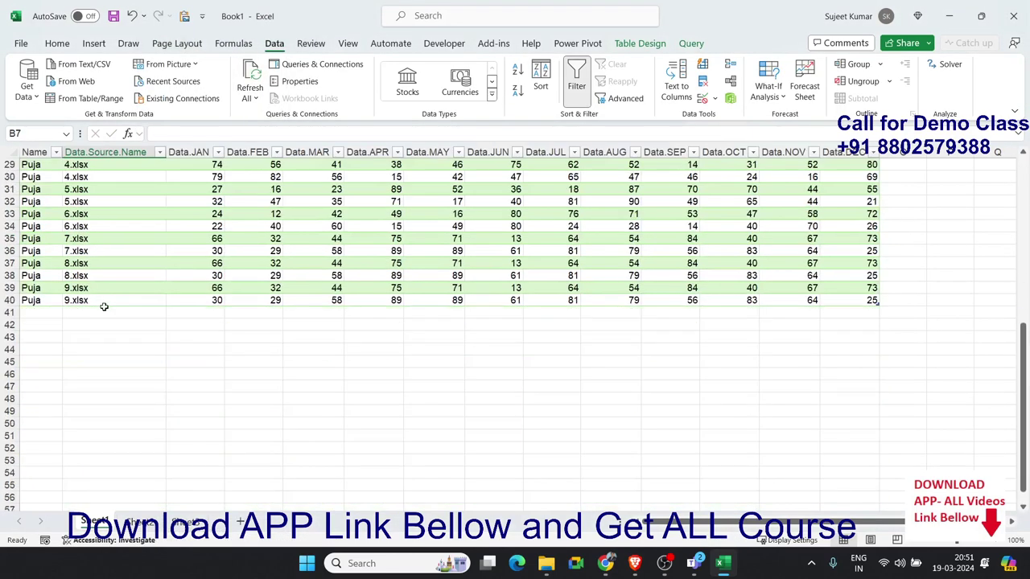
scroll(103, 306, up, 4)
scroll(103, 307, up, 5)
scroll(103, 307, down, 4)
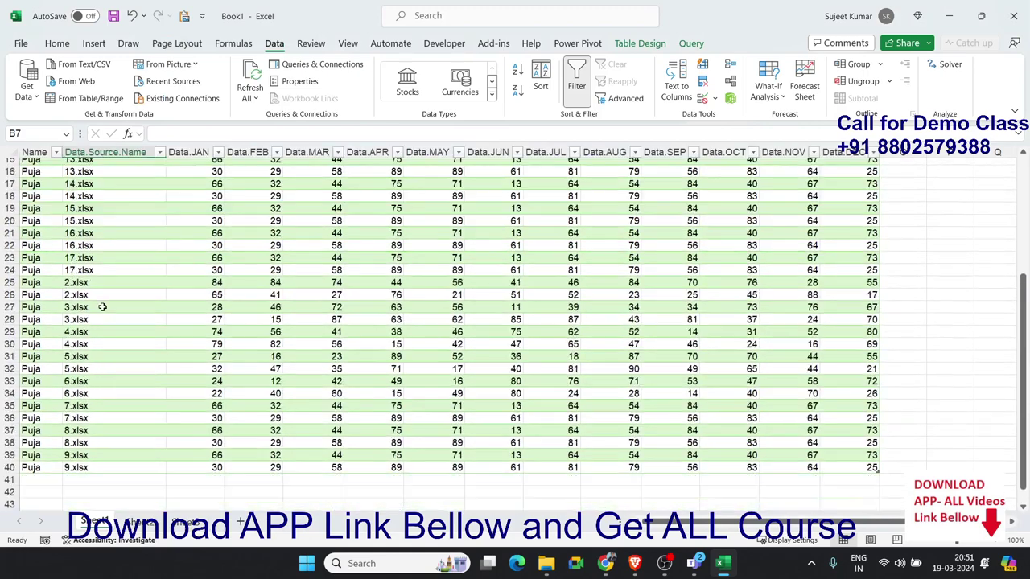
scroll(103, 307, down, 5)
scroll(99, 307, up, 9)
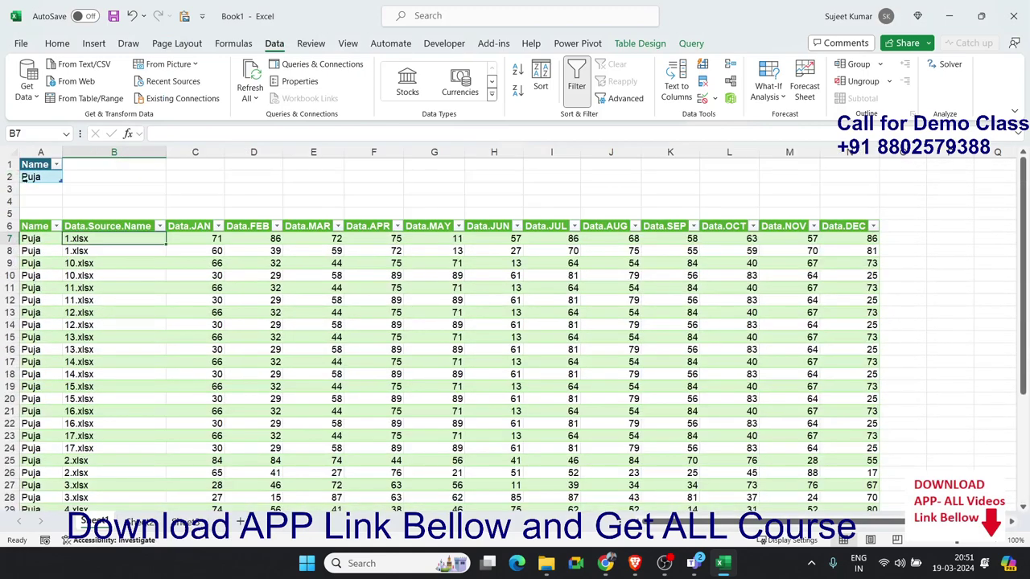
click(36, 178)
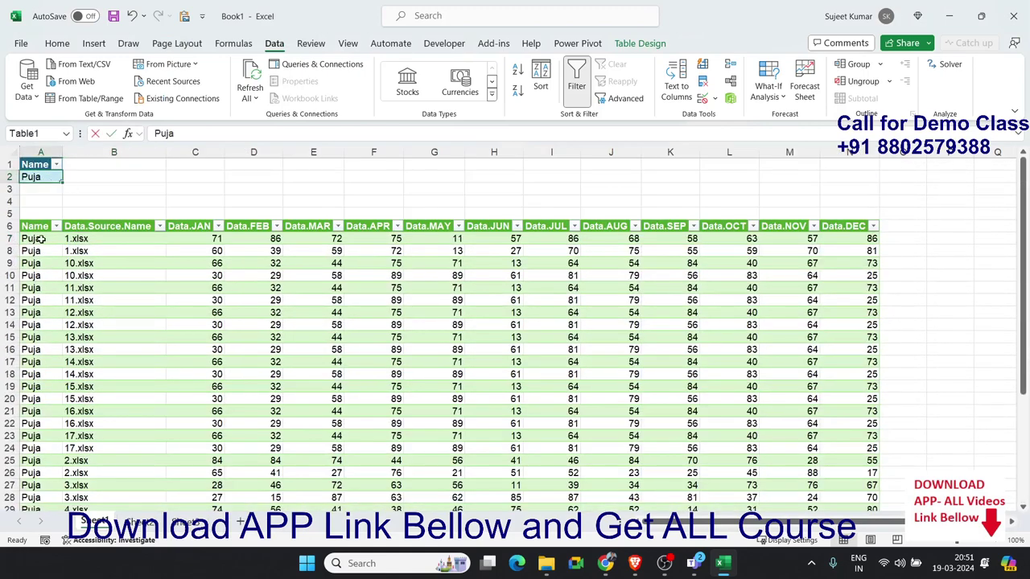
text(Mohan)
key(Return)
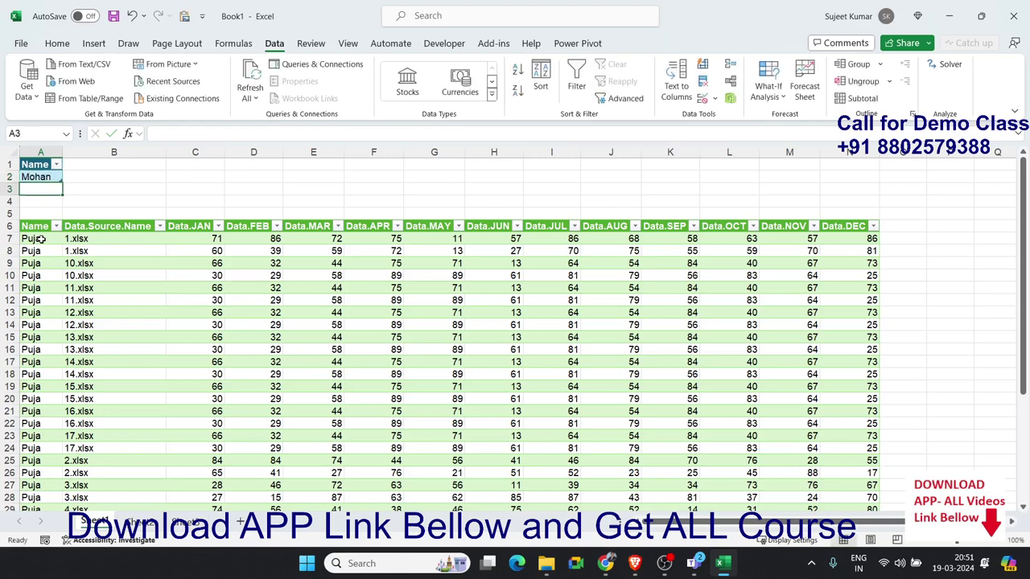
Refresh the LData table so it lists the new name's rows
right_click(198, 341)
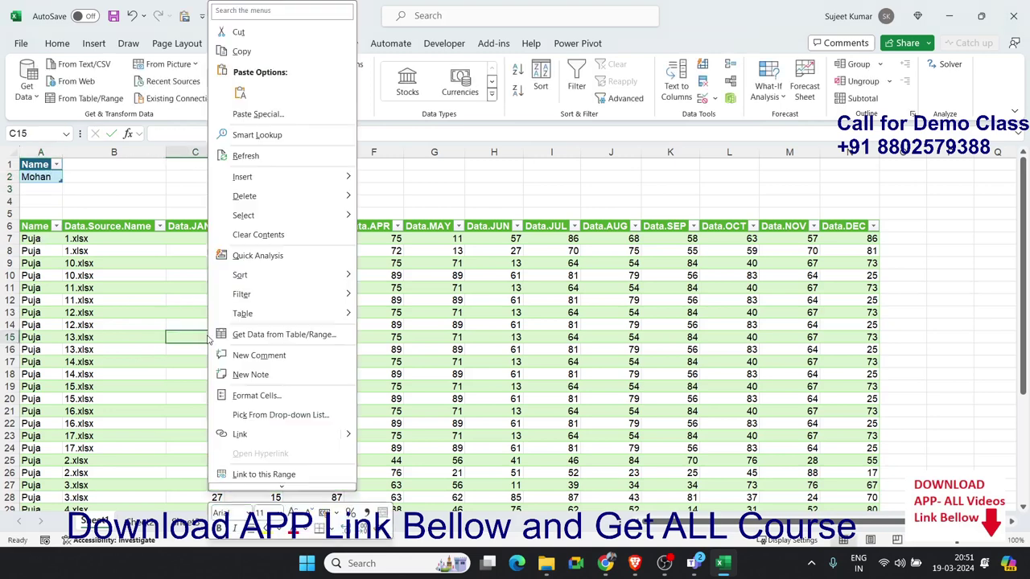
click(255, 158)
scroll(295, 322, down, 1)
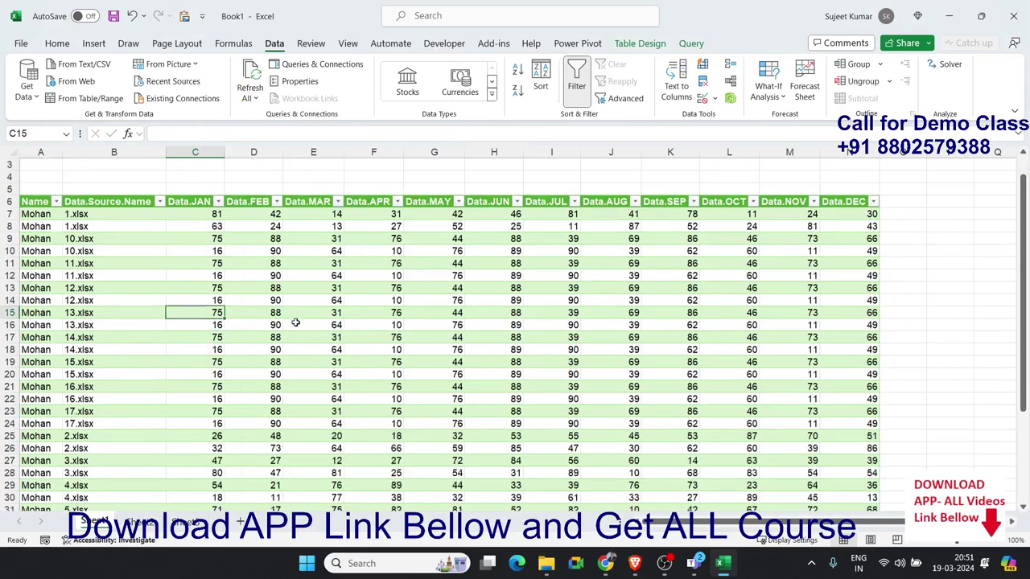
scroll(295, 322, down, 3)
scroll(295, 323, down, 1)
scroll(295, 323, up, 2)
scroll(295, 323, up, 1)
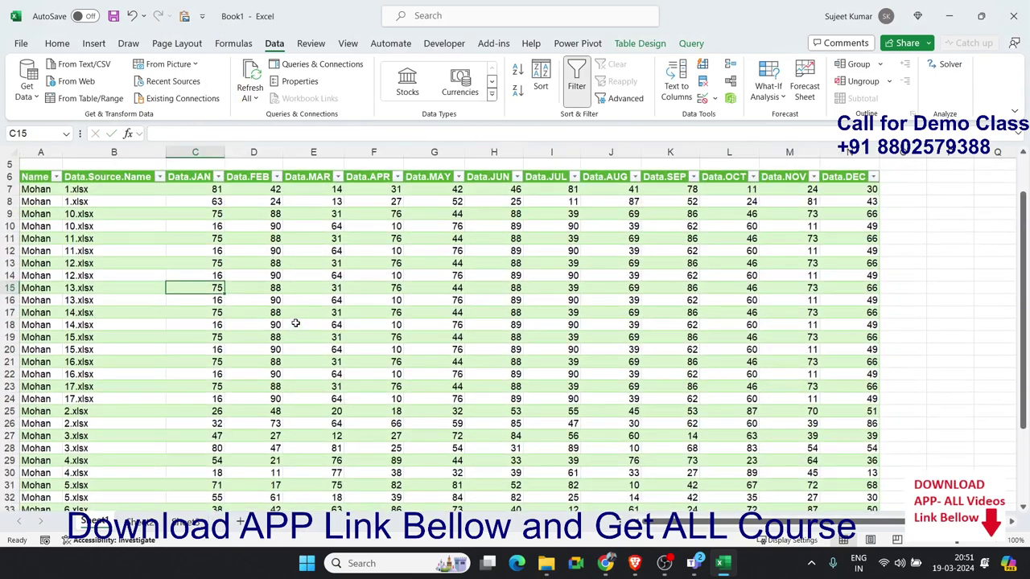
scroll(295, 323, up, 2)
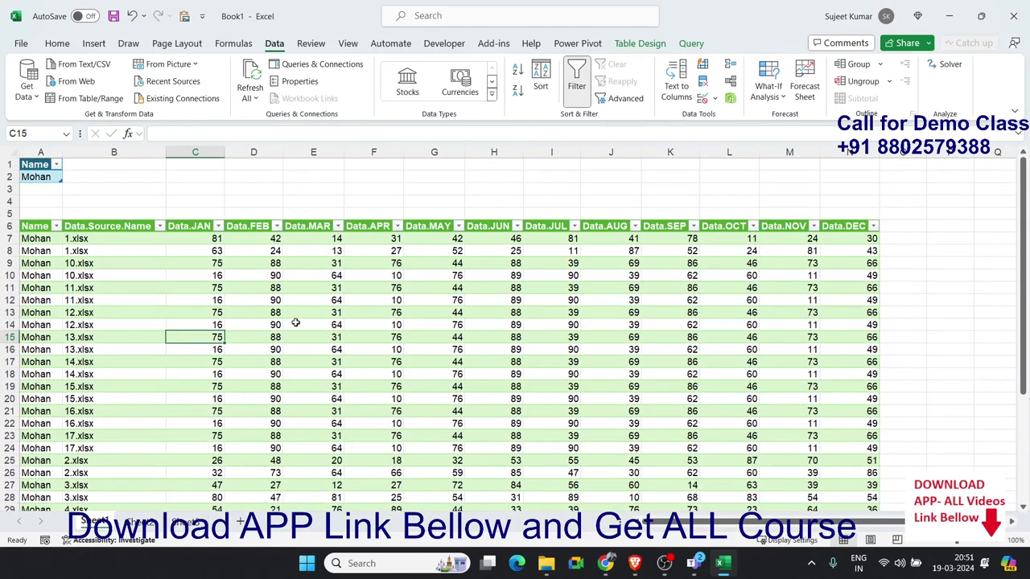
Review the refreshed rows, checking the month headers and source files from 1.xlsx down column B
click(140, 174)
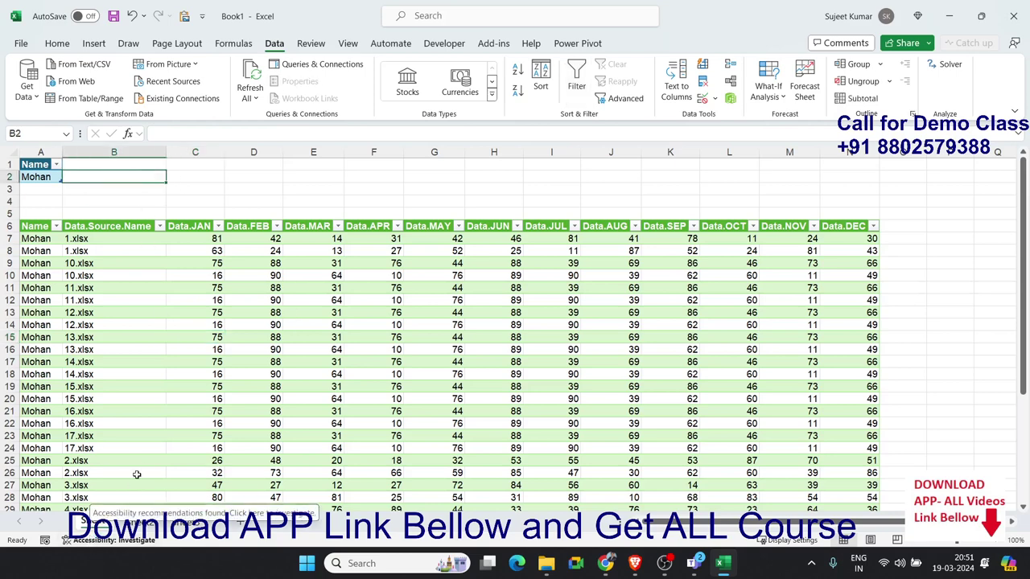
scroll(170, 407, down, 2)
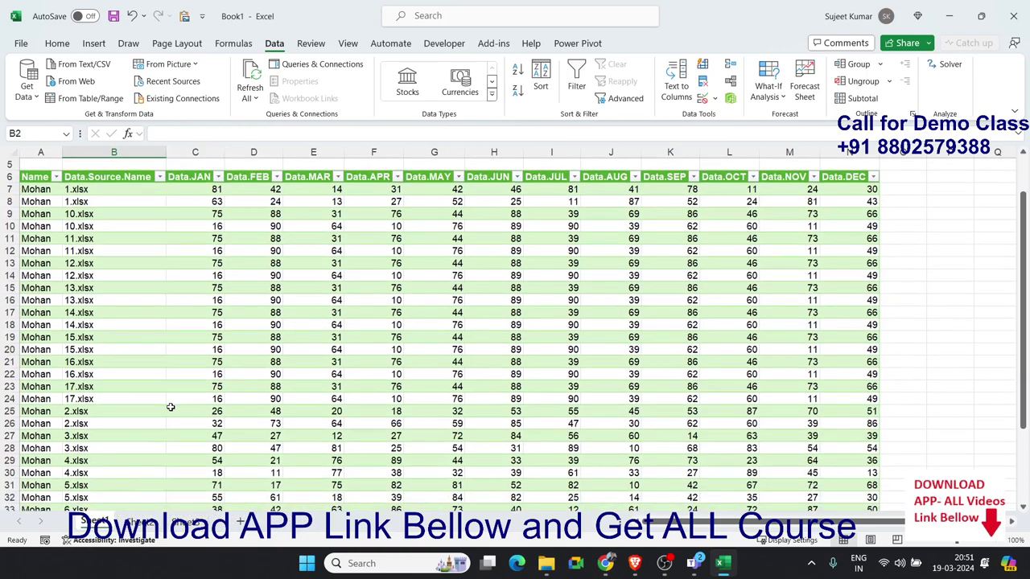
scroll(170, 407, down, 2)
scroll(171, 407, down, 2)
scroll(171, 407, up, 2)
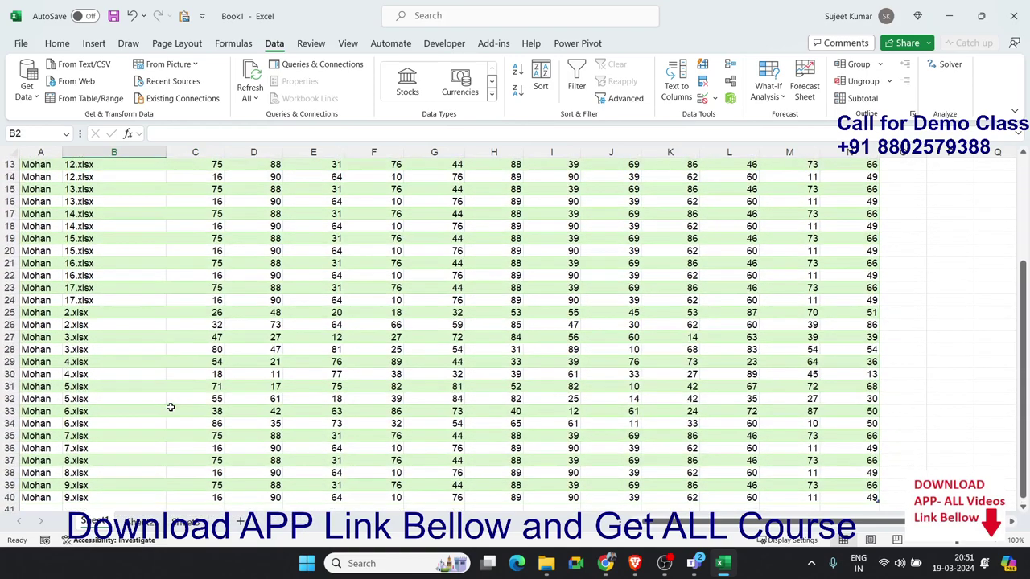
scroll(171, 407, up, 2)
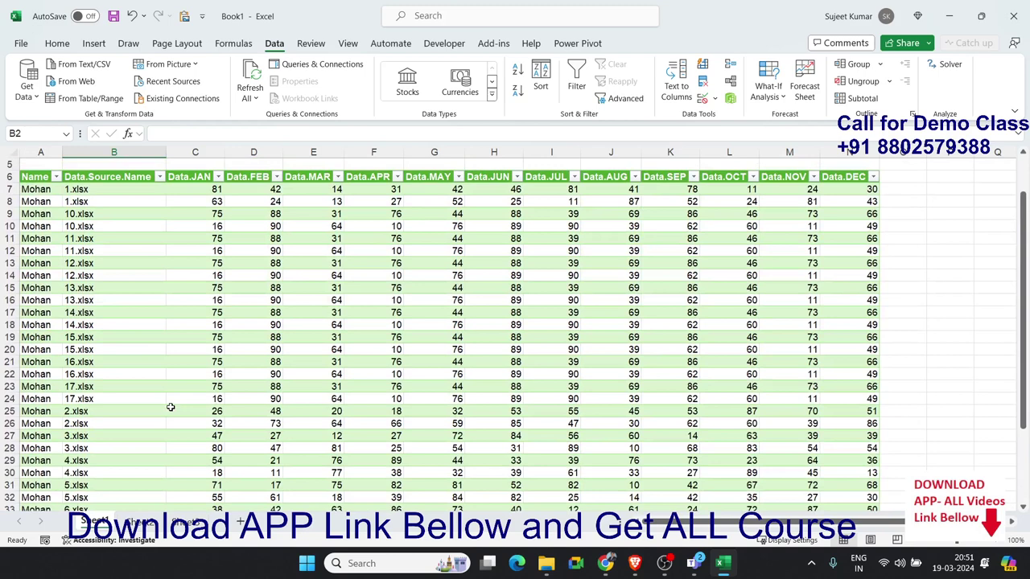
drag(204, 178, 728, 177)
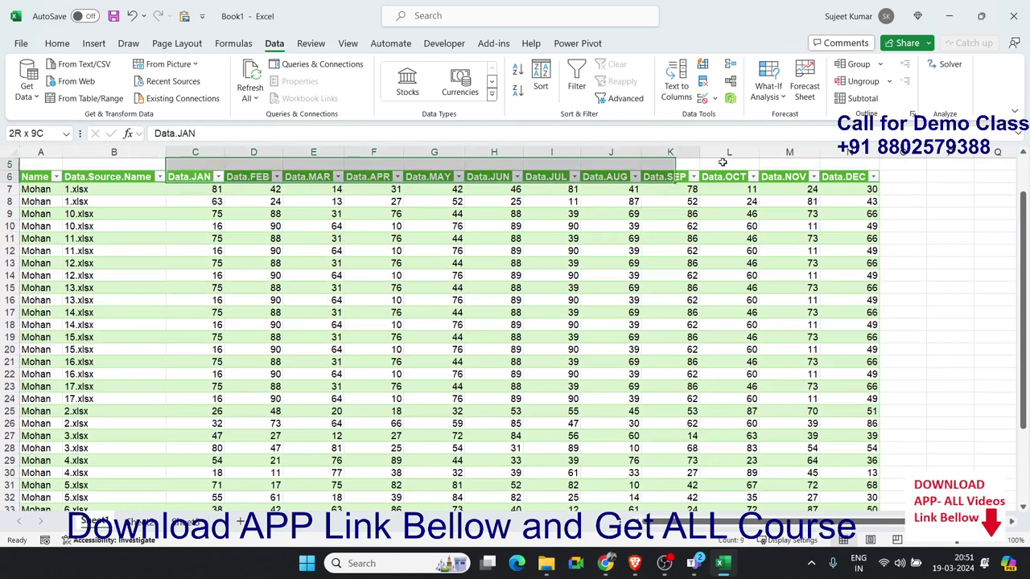
click(90, 189)
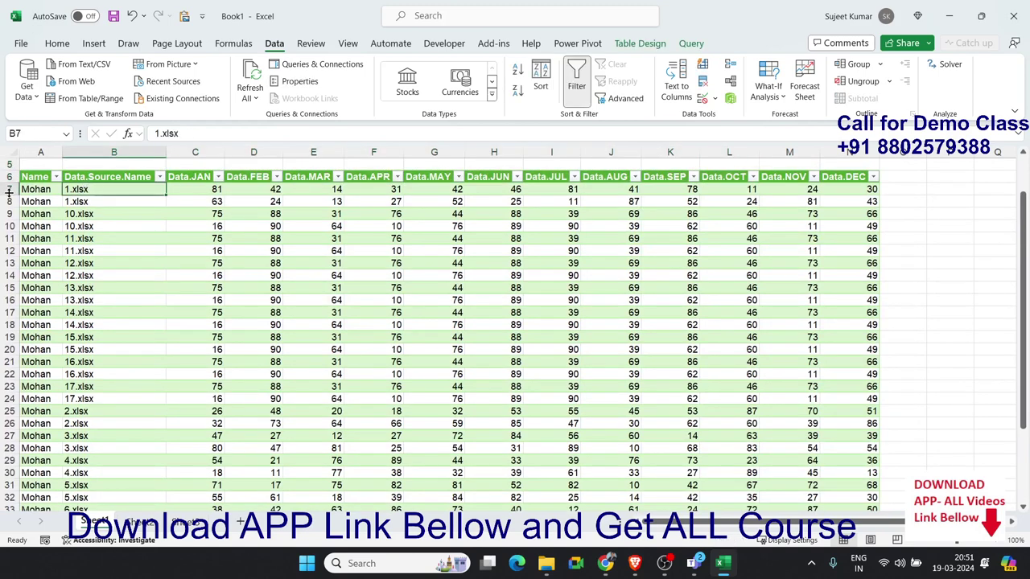
click(93, 201)
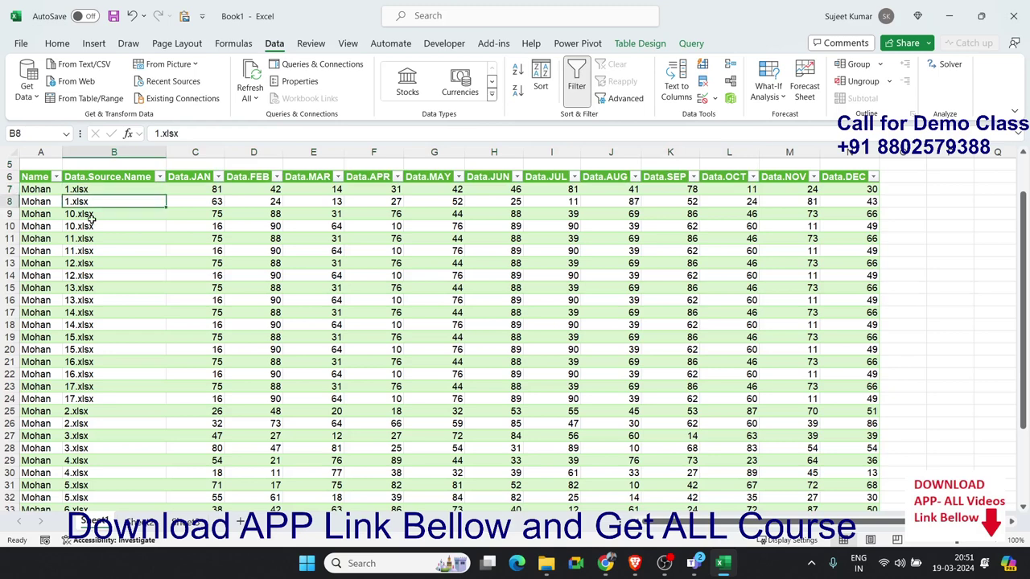
click(91, 217)
click(89, 238)
click(90, 263)
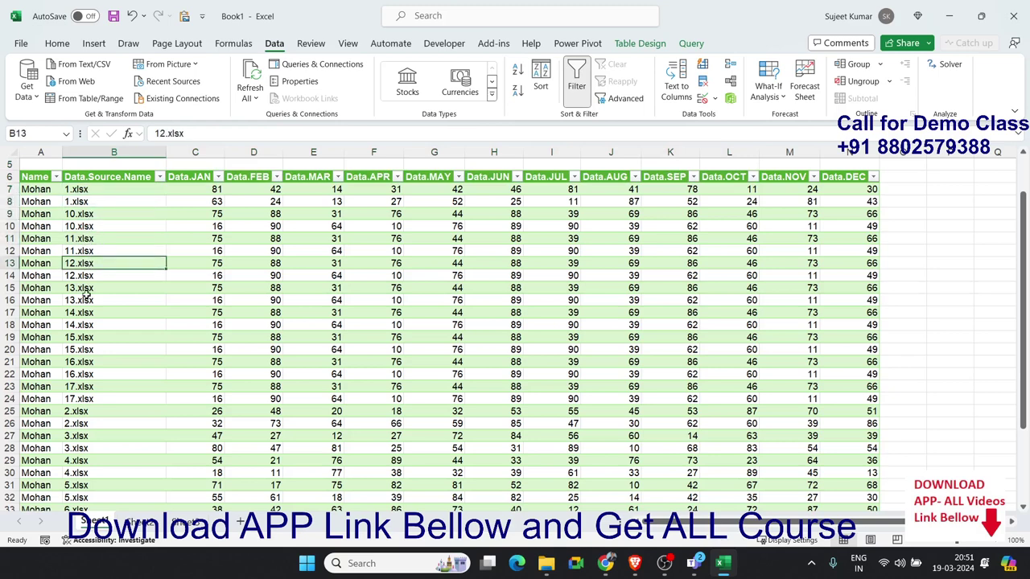
click(87, 299)
click(87, 312)
click(89, 325)
click(87, 362)
scroll(87, 366, down, 3)
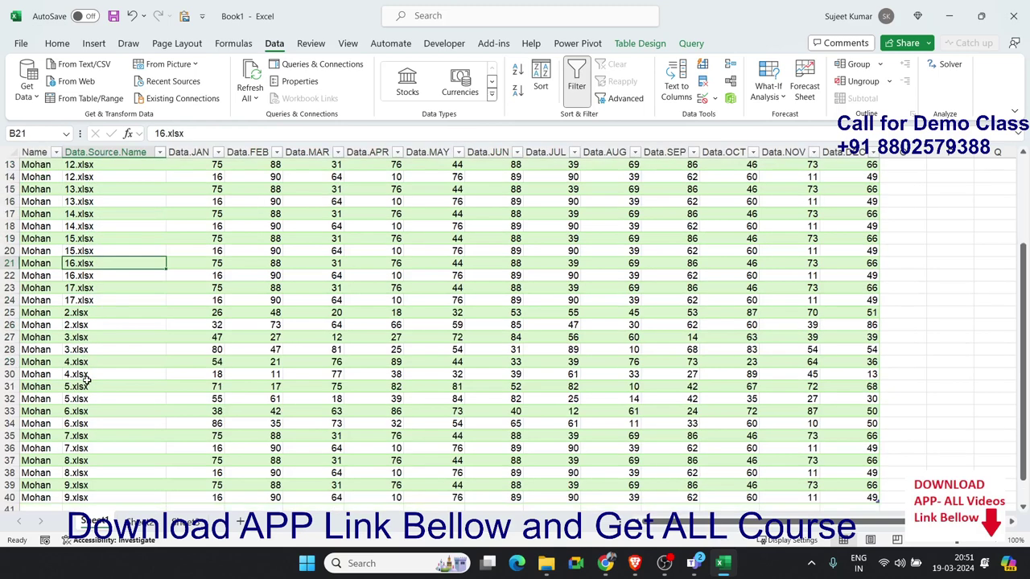
scroll(87, 378, down, 2)
scroll(86, 379, up, 1)
scroll(87, 379, up, 6)
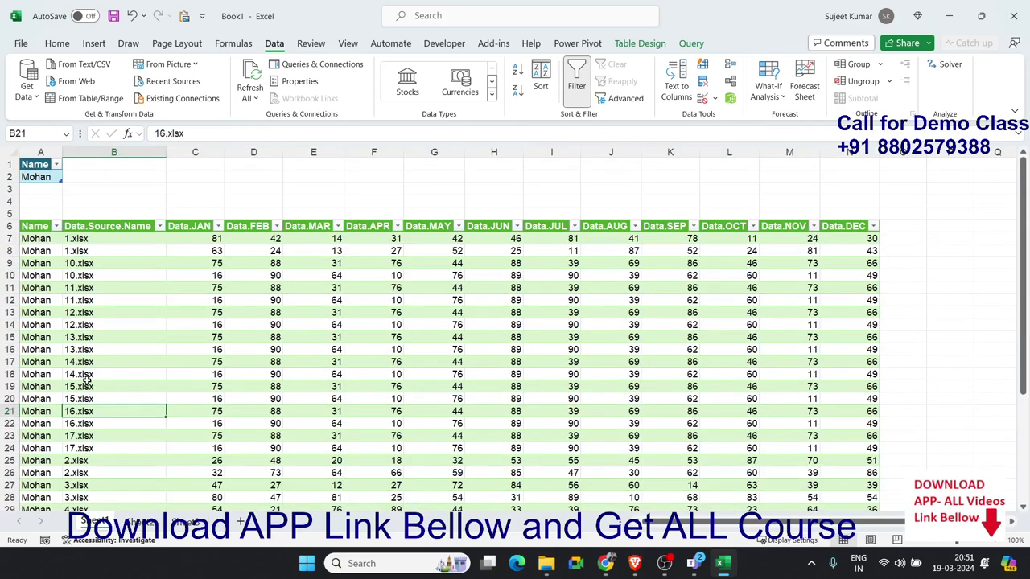
Refresh the merged table a second time
click(182, 278)
right_click(205, 279)
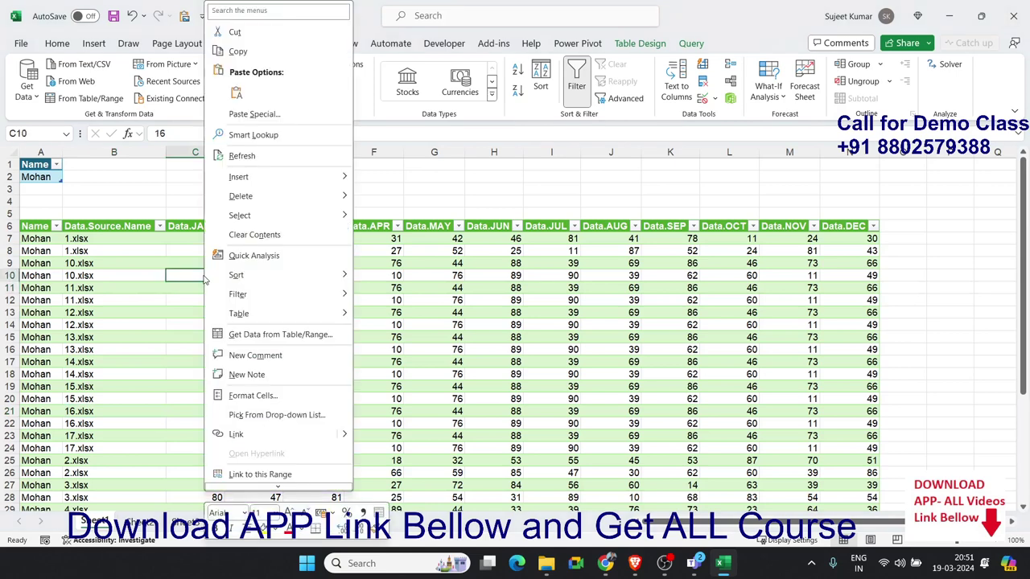
click(249, 155)
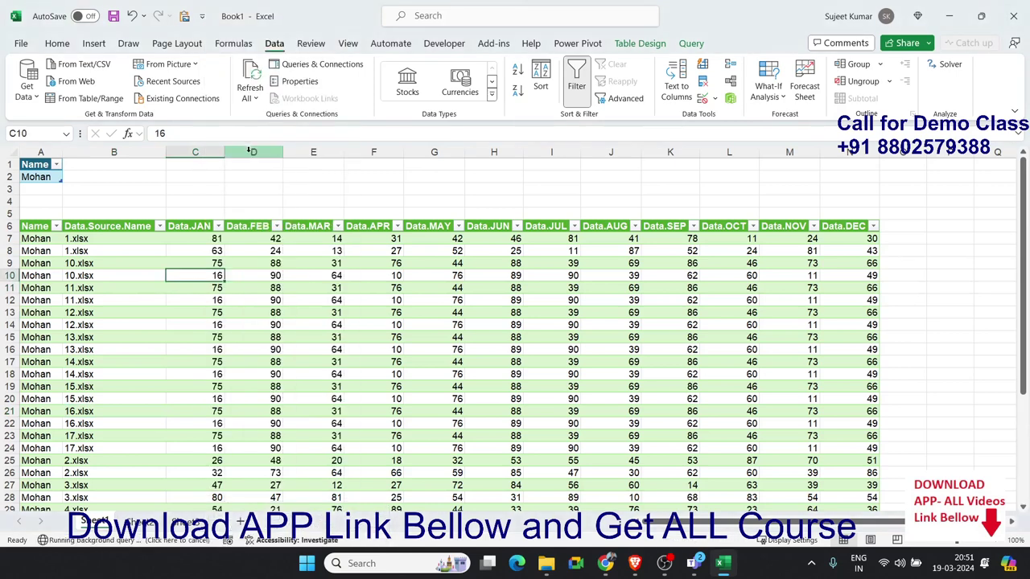
click(118, 176)
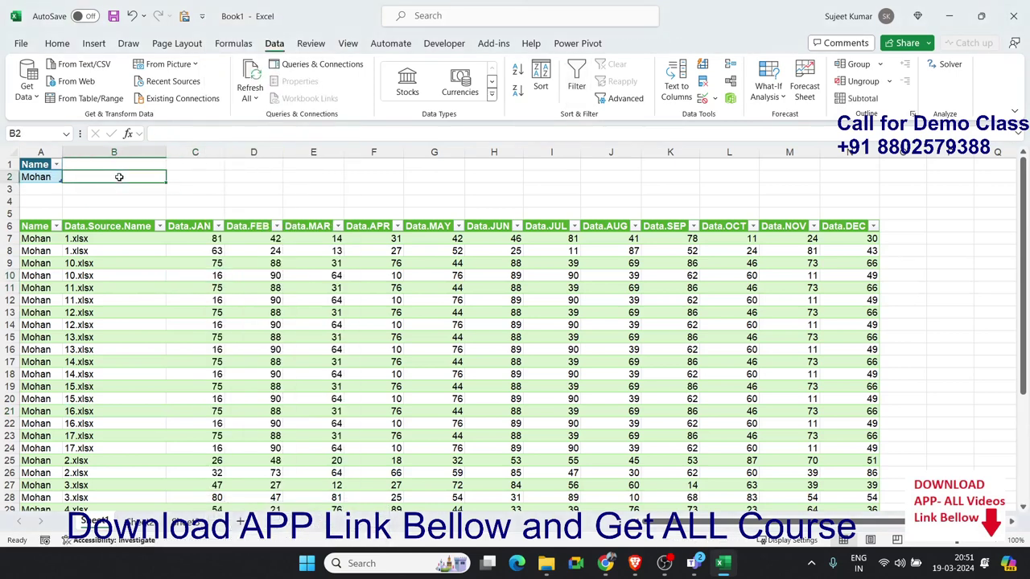
click(179, 299)
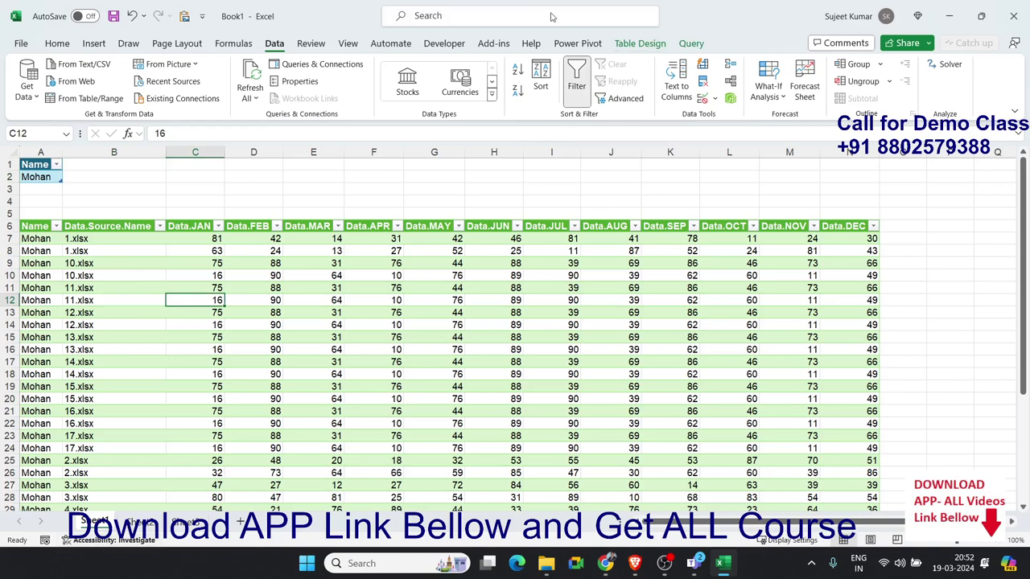
click(443, 45)
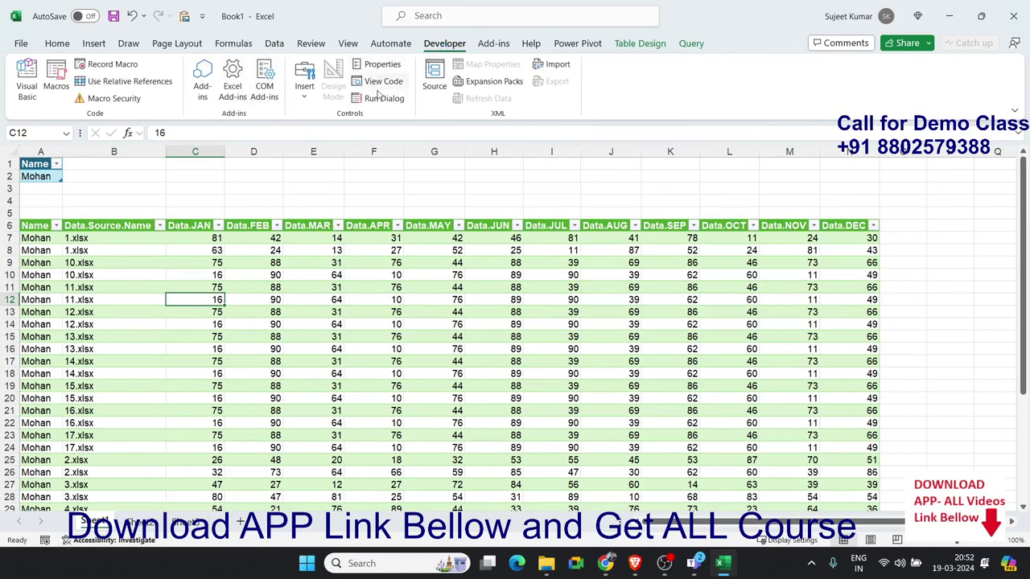
Record a macro named Macro1 that refreshes the LData table
click(104, 65)
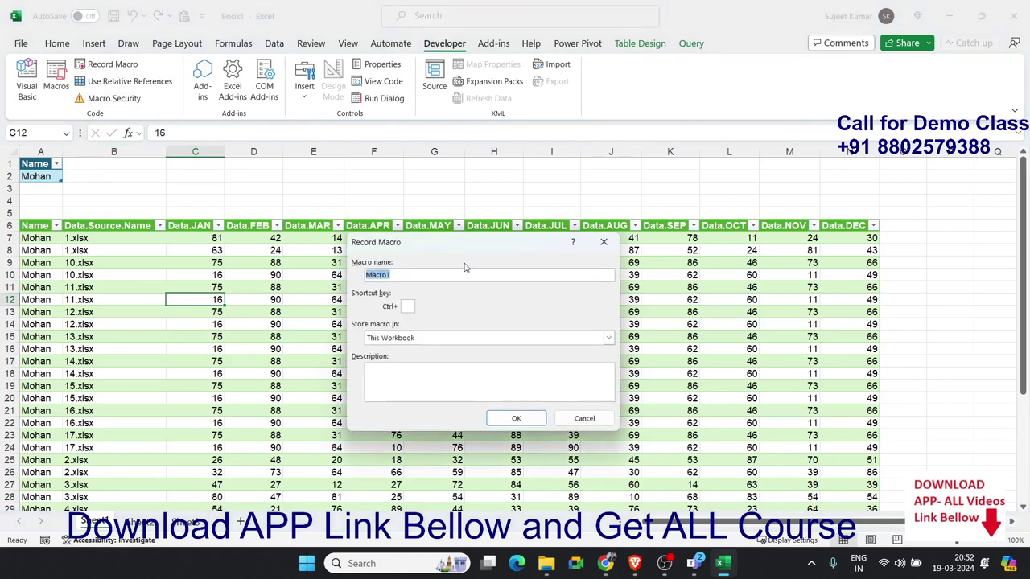
click(512, 419)
click(337, 313)
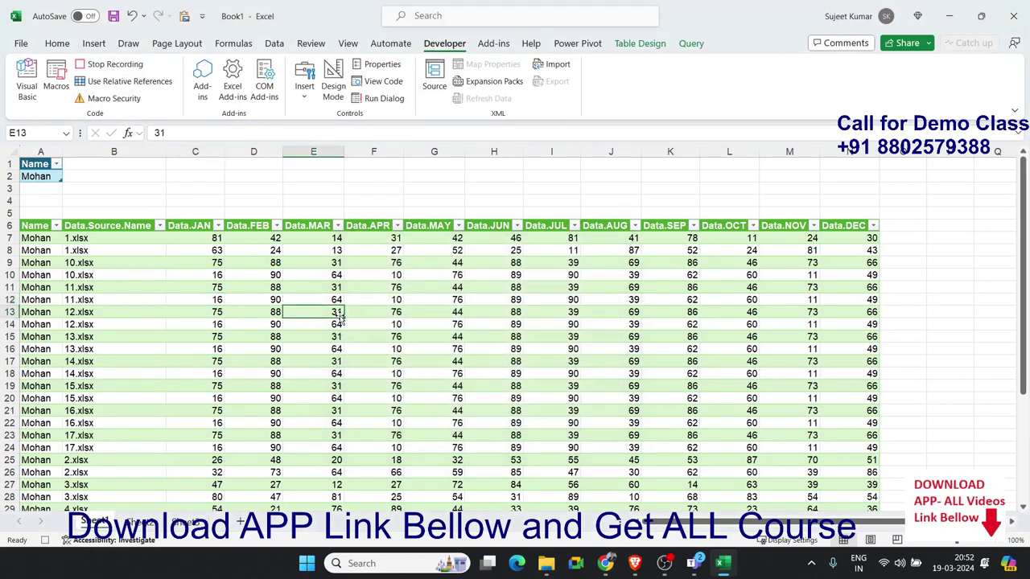
right_click(335, 310)
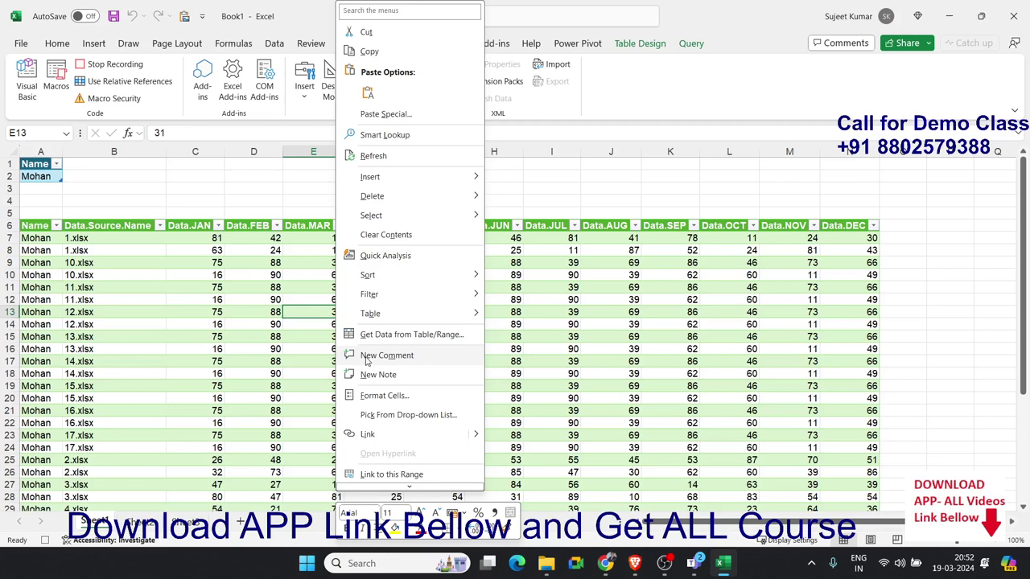
click(374, 155)
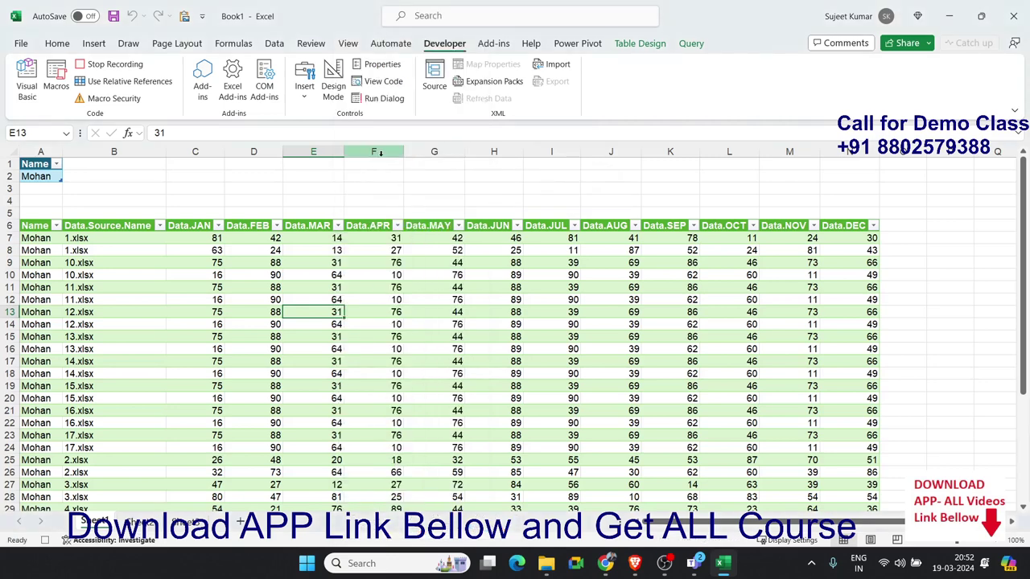
Stop recording, then draw a Form Control button over B2:C3 assigned to Macro1
click(109, 64)
click(149, 184)
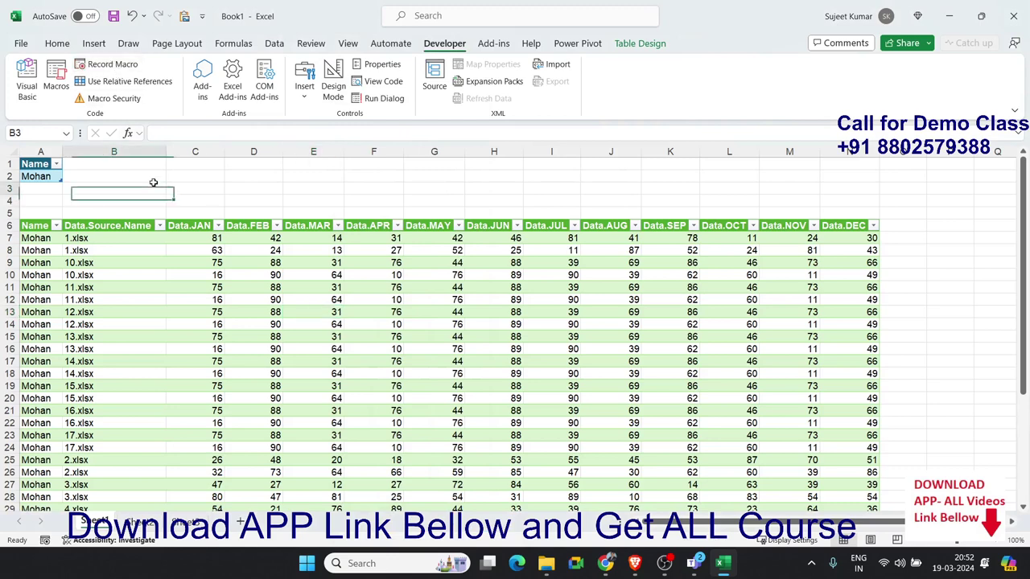
click(306, 103)
click(298, 135)
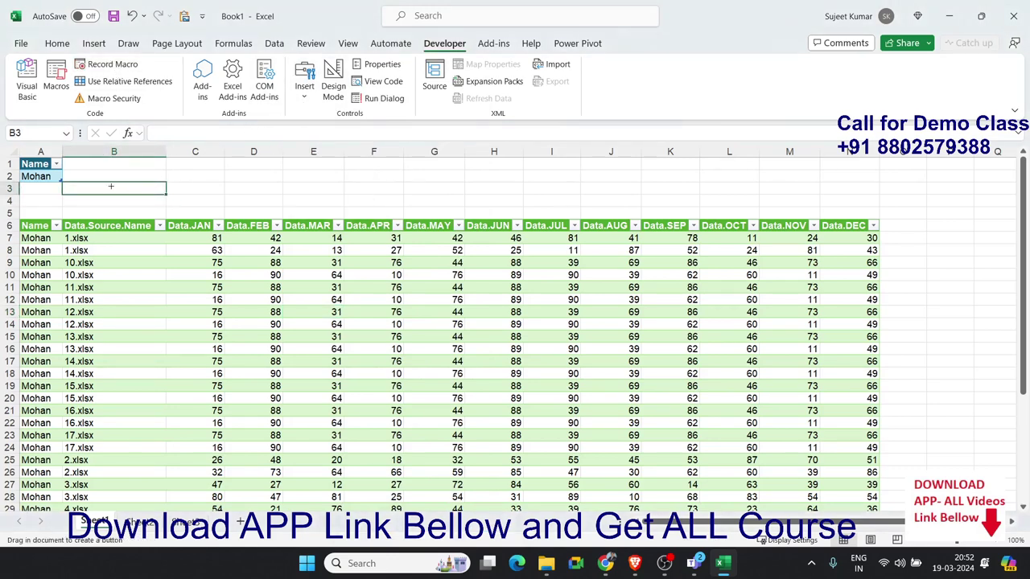
drag(111, 167, 185, 189)
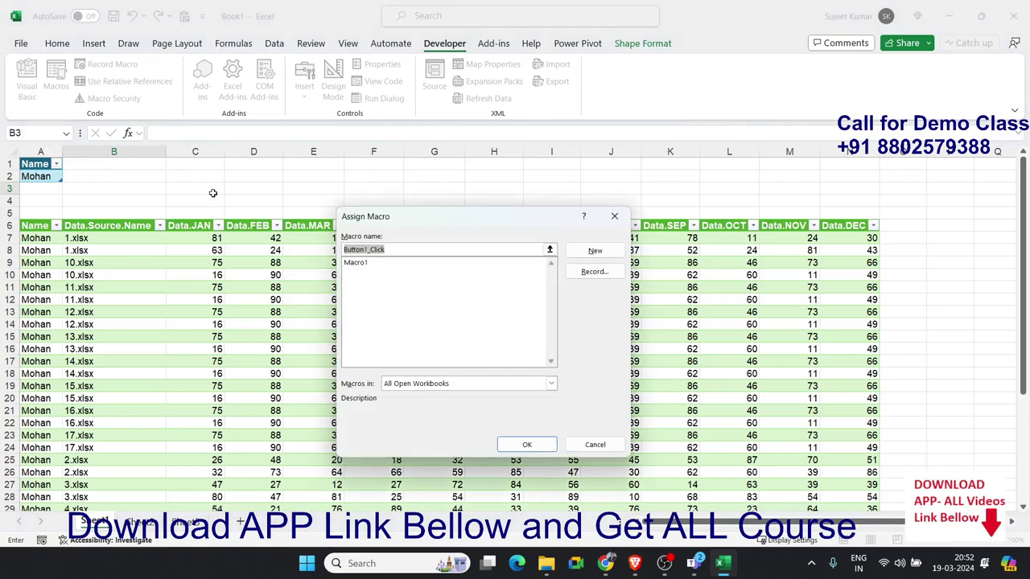
click(355, 262)
click(526, 444)
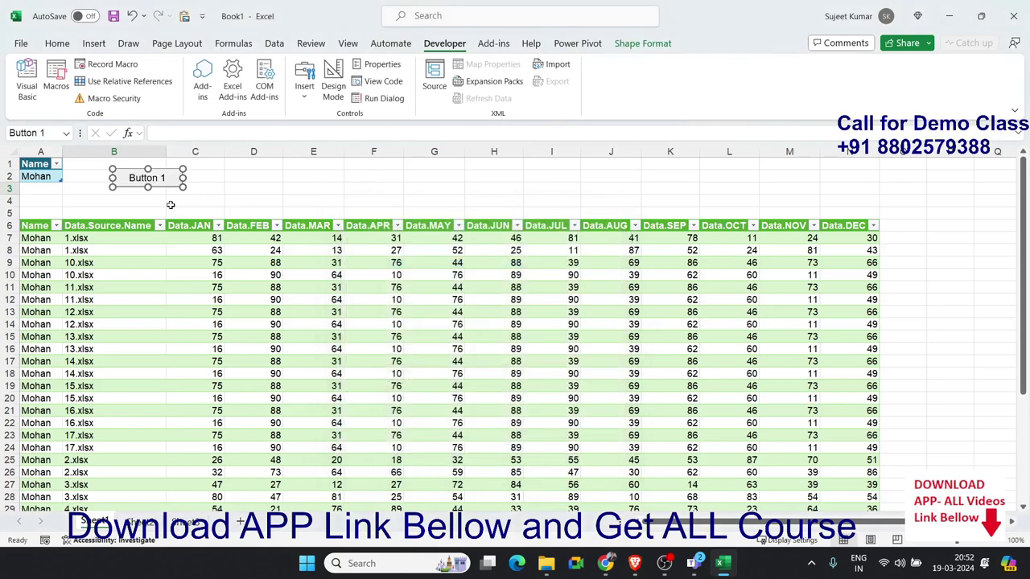
Change the button's caption to 'Update Data'
click(136, 177)
key(BackSpace)
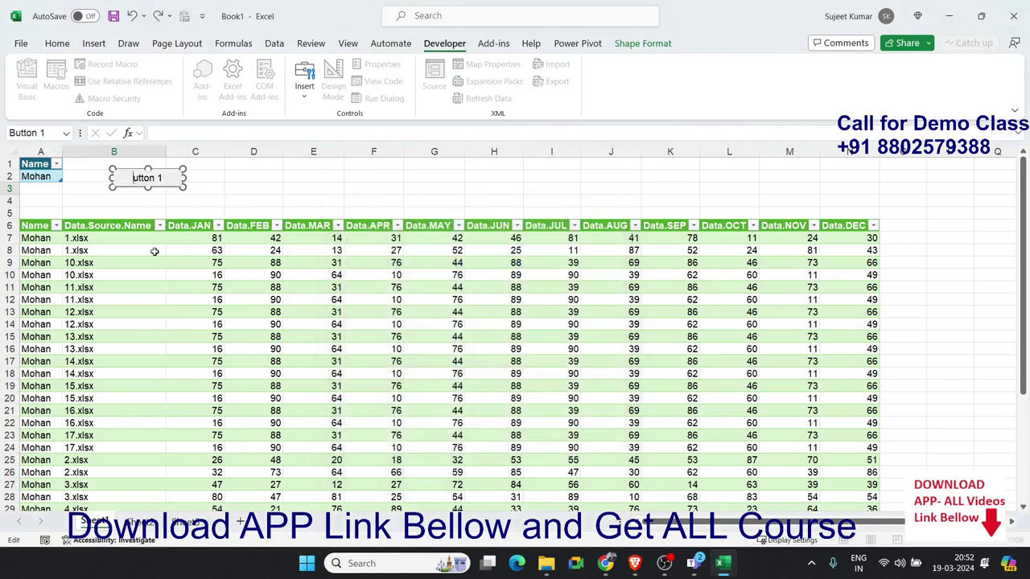
key(ctrl+a)
key(Delete)
text(pdate Dat)
text(a)
click(224, 178)
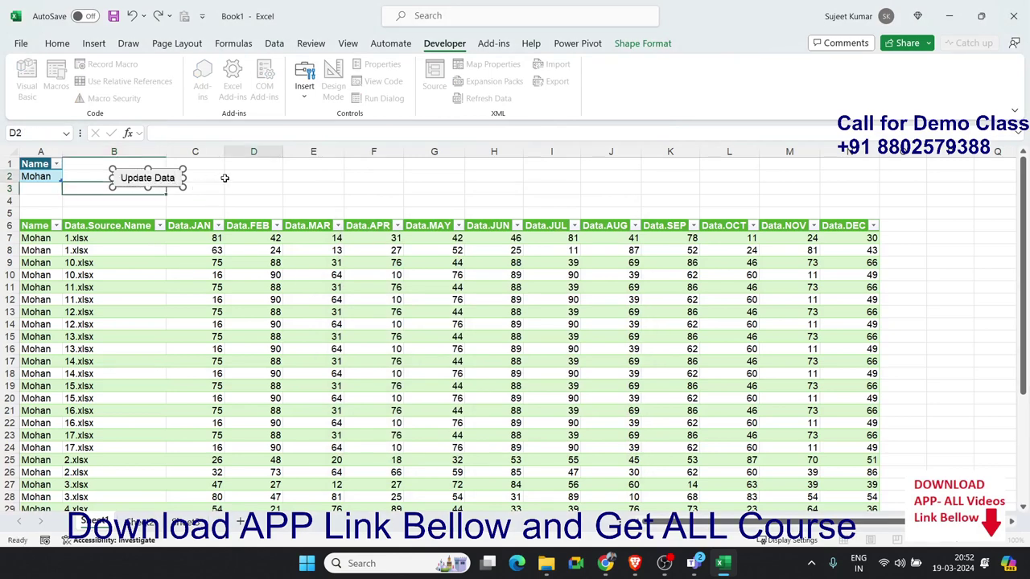
click(127, 271)
click(42, 183)
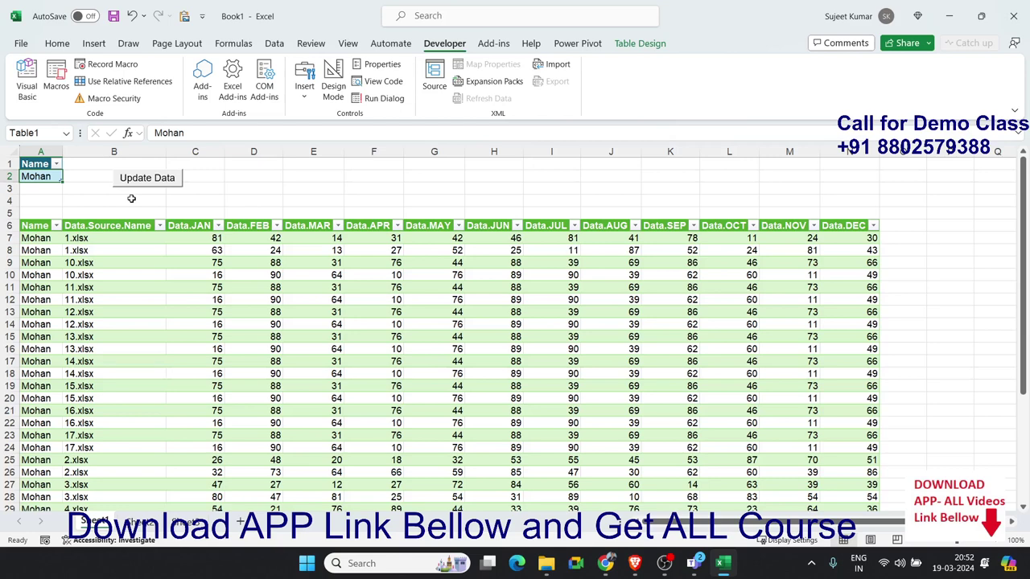
Enter a new name in A2 and run Update Data to refresh the table
text(Puja)
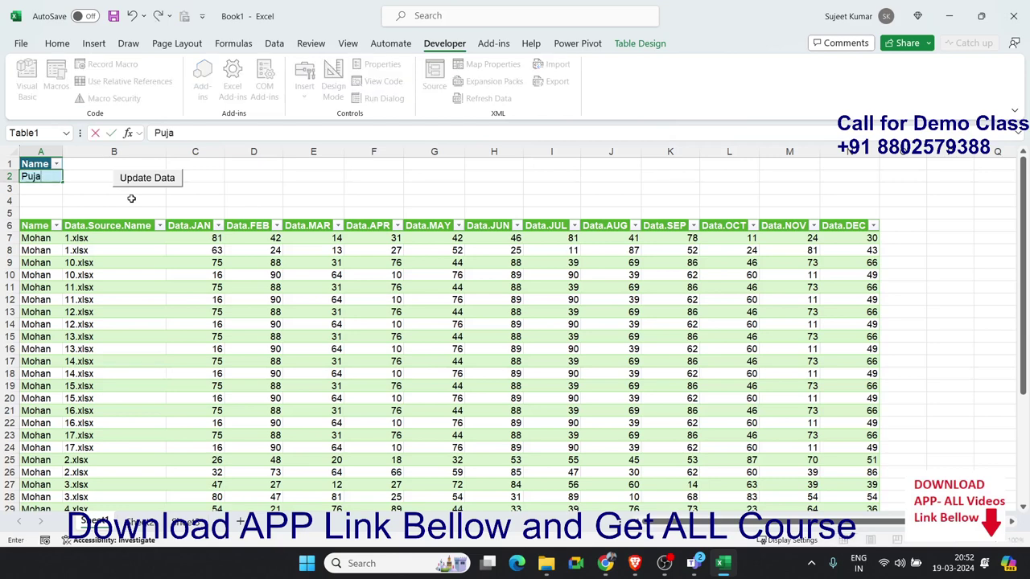
key(Return)
key(Up)
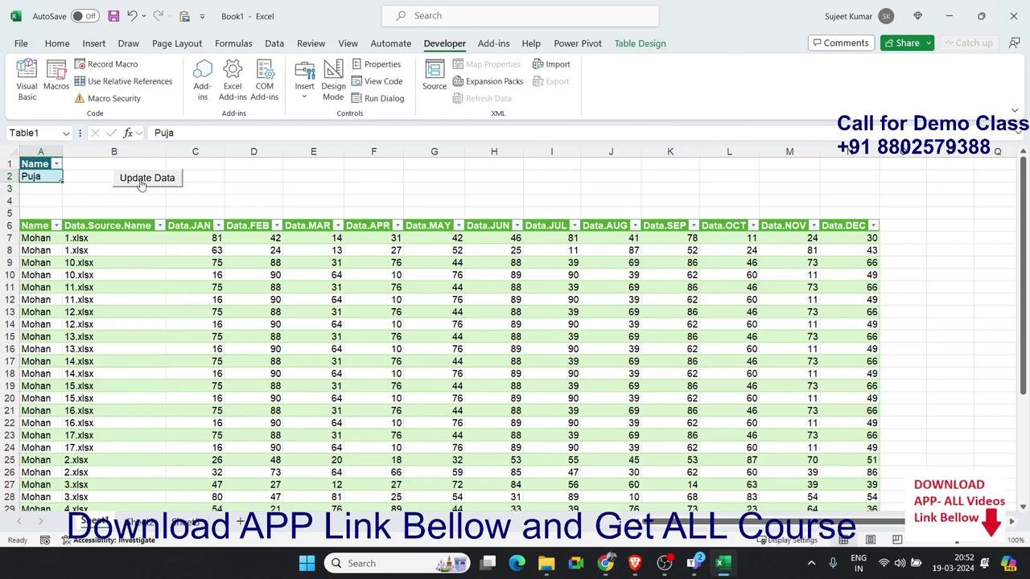
click(142, 183)
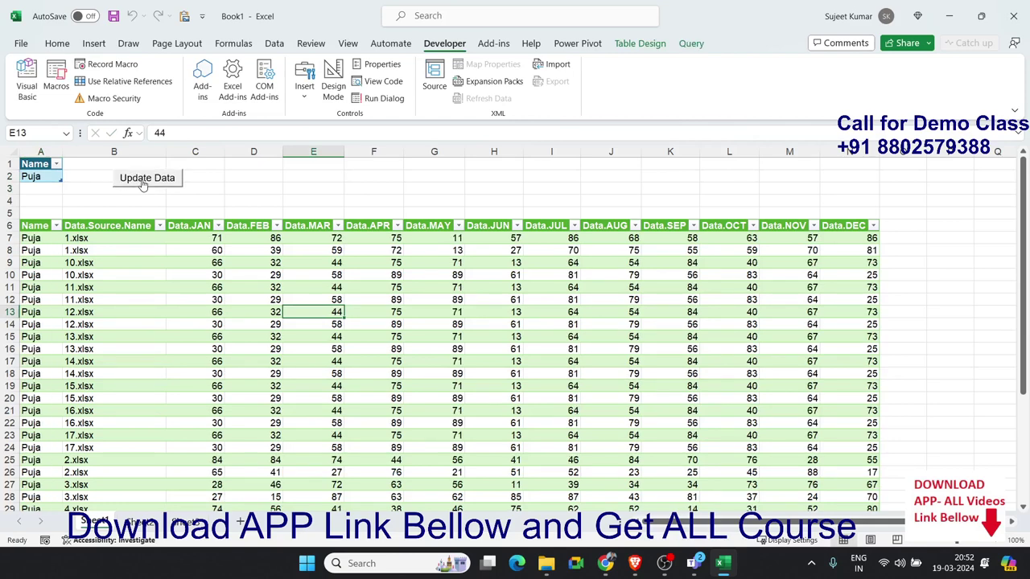
Check the refreshed March and April values, then run Update Data again
scroll(163, 241, down, 5)
scroll(163, 240, up, 3)
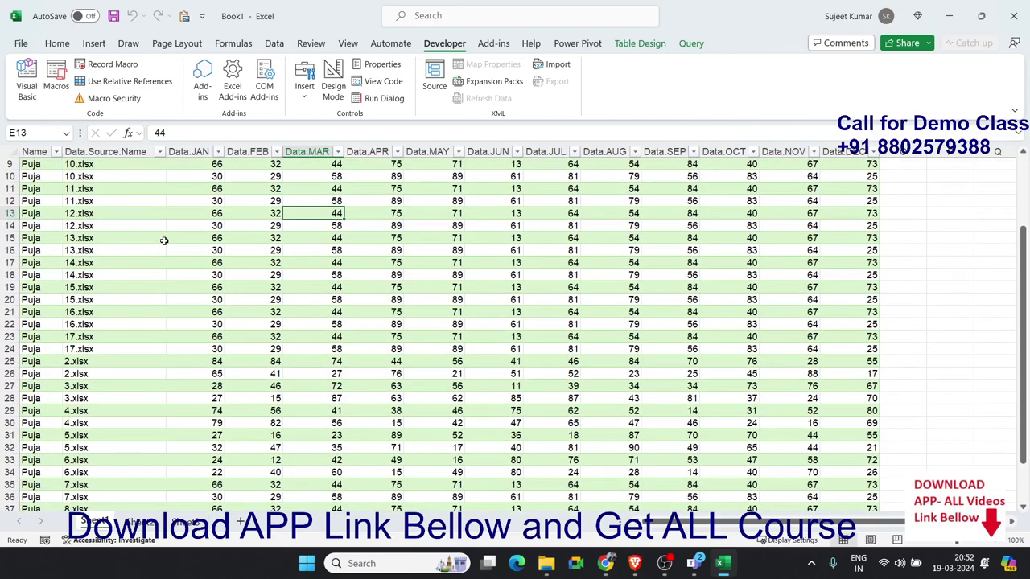
scroll(163, 240, up, 2)
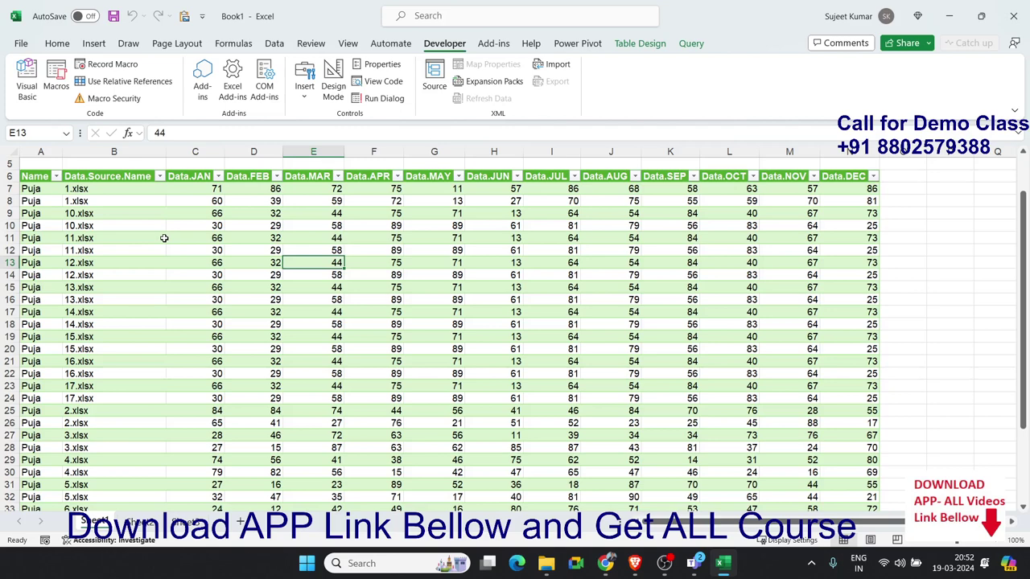
scroll(164, 238, up, 2)
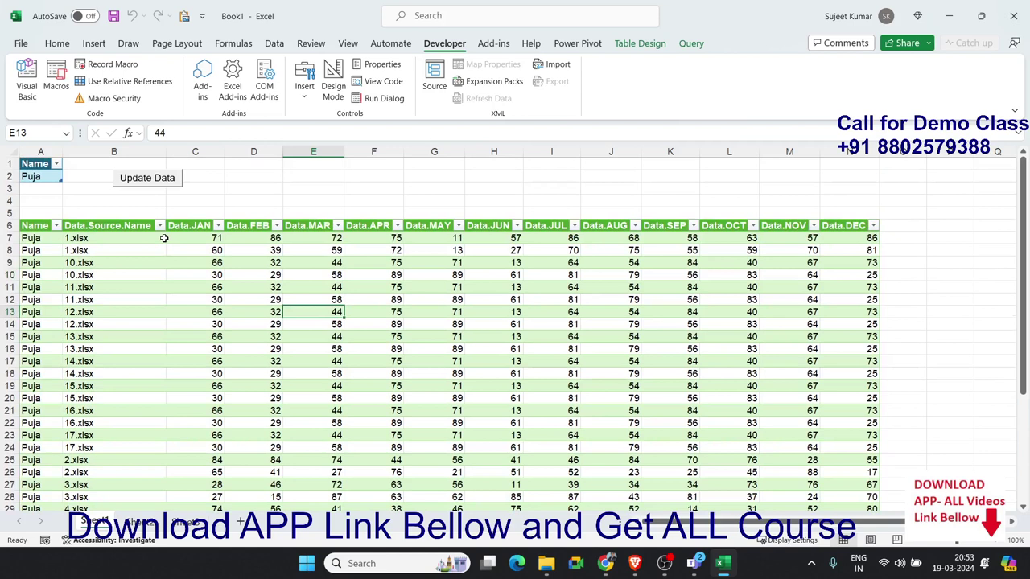
click(285, 263)
click(288, 303)
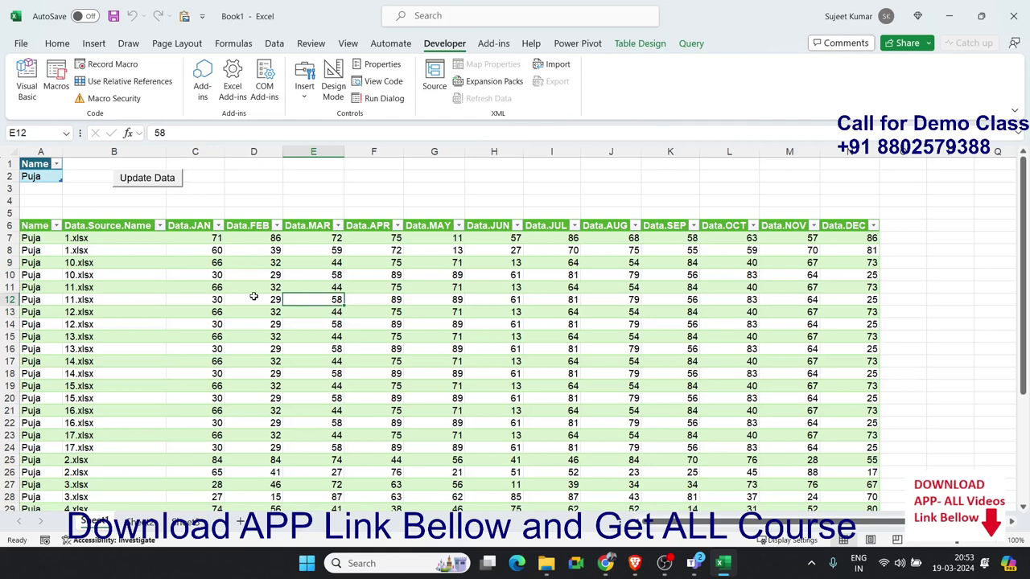
click(390, 292)
scroll(321, 281, down, 1)
scroll(290, 273, down, 5)
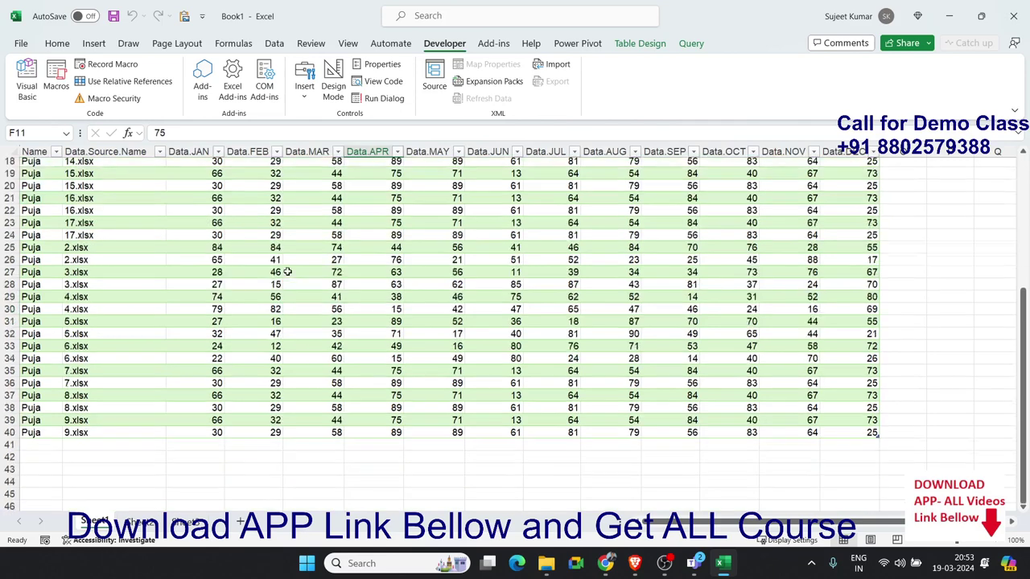
scroll(287, 272, up, 6)
click(167, 180)
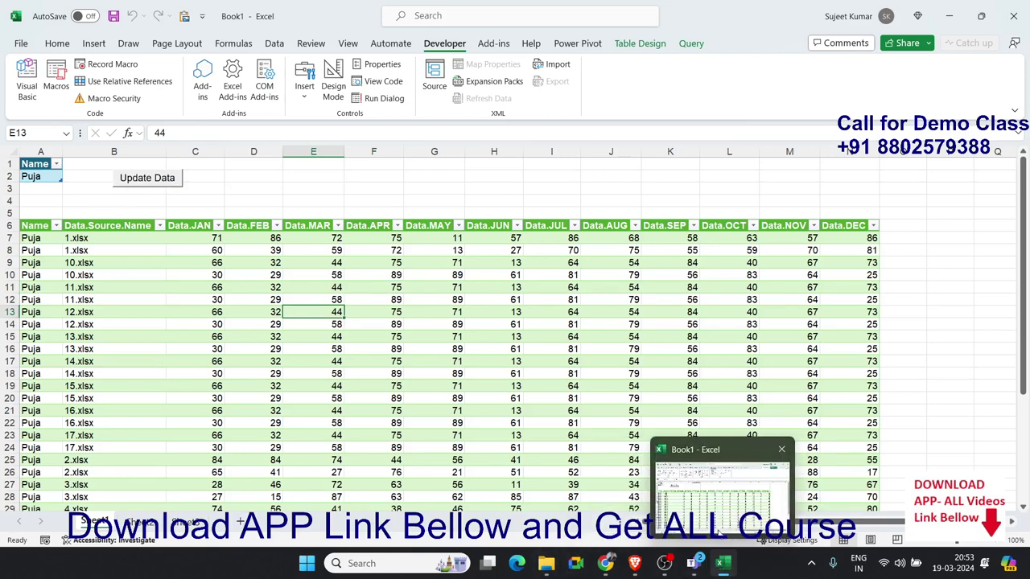
Reopen the 1.VLookup and More workbook from the Recent files list
click(21, 44)
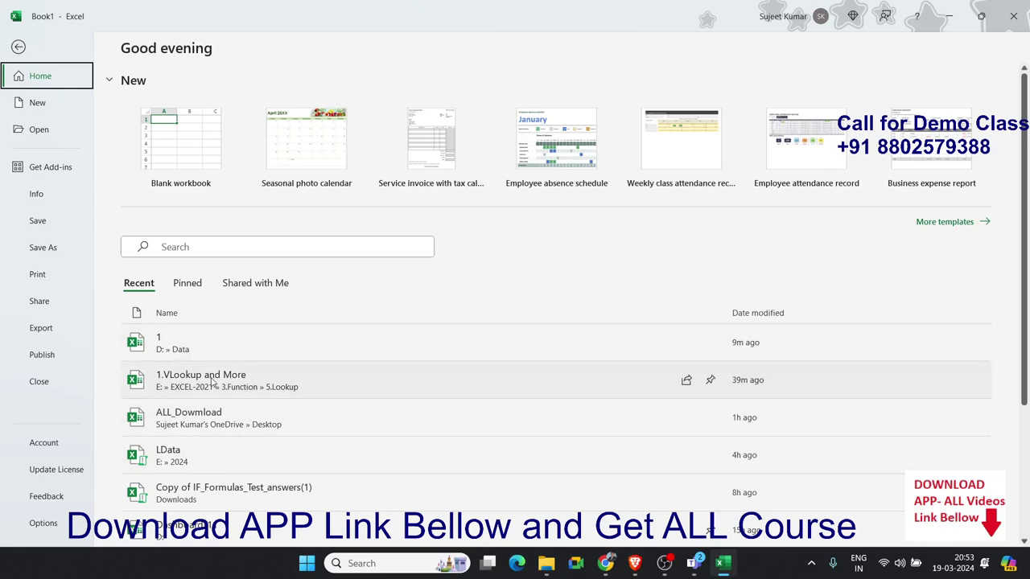
scroll(211, 383, down, 1)
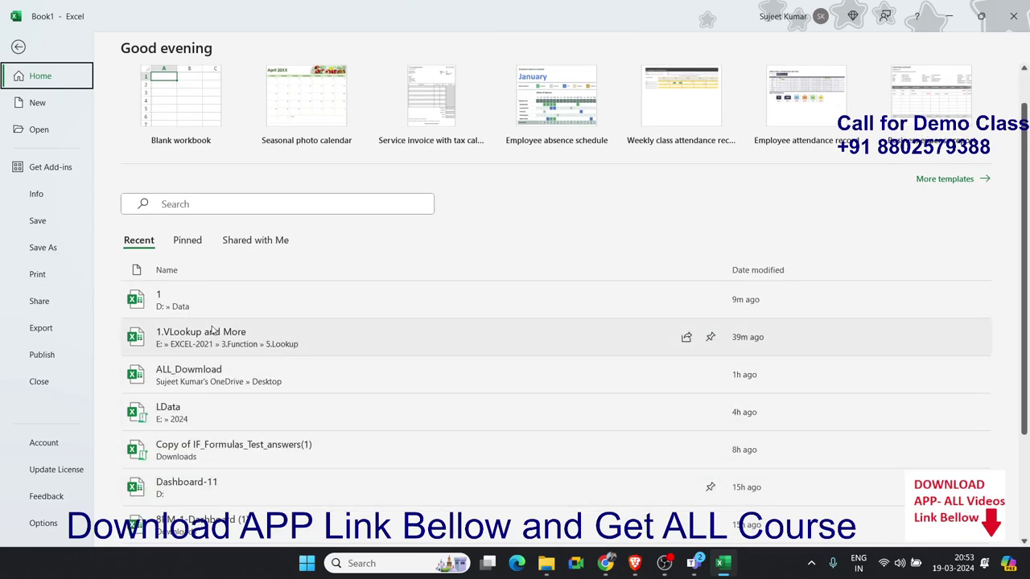
click(214, 335)
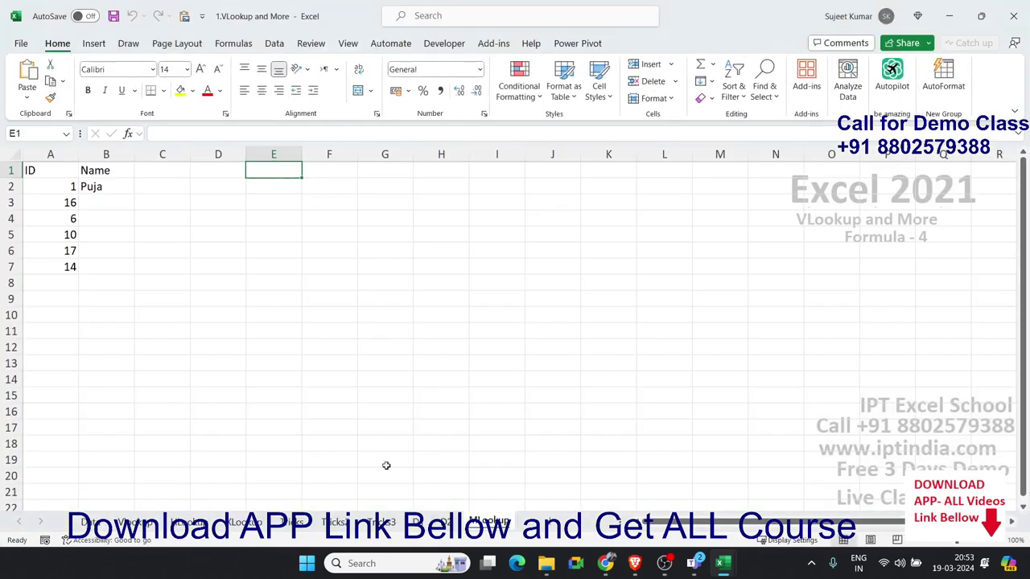
Review the Data sheet's Sub Category, Category and Region entries, then close the workbook
click(101, 523)
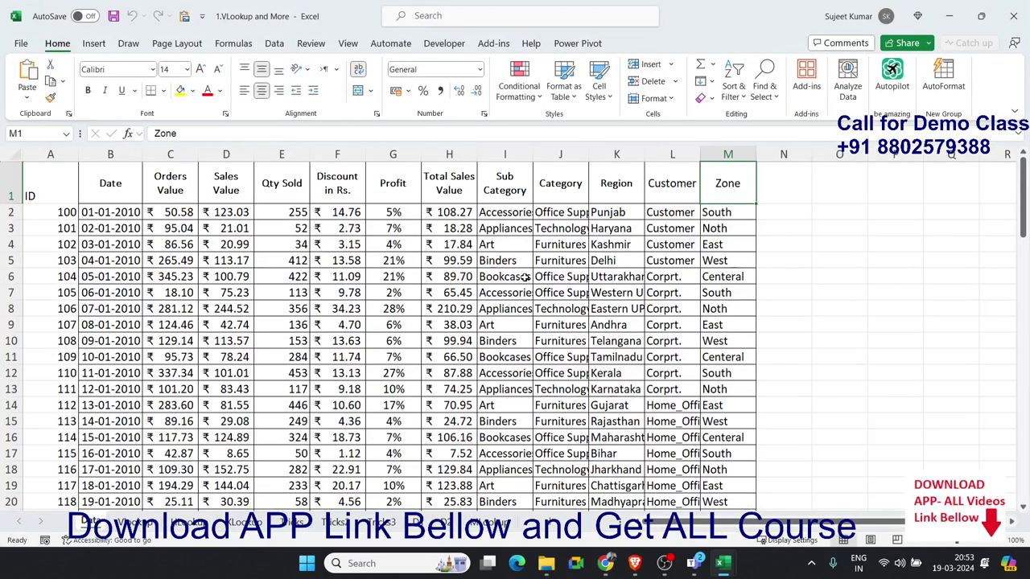
click(526, 276)
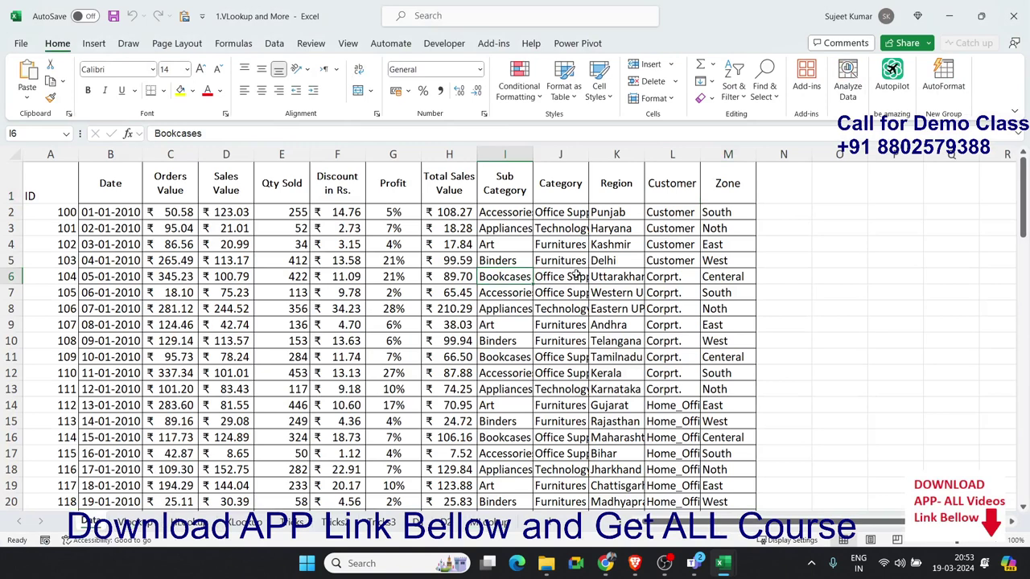
click(576, 275)
click(593, 306)
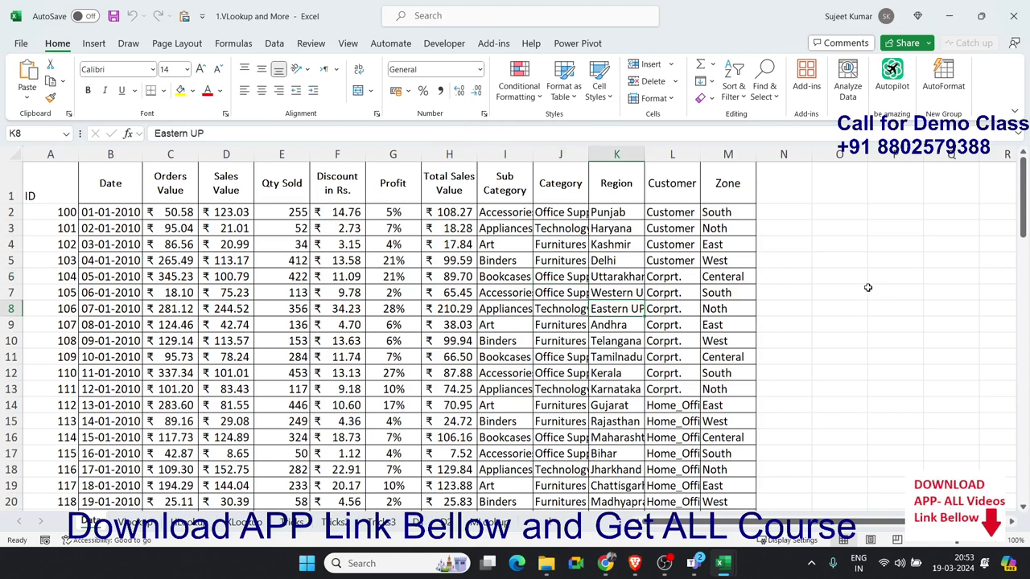
click(865, 247)
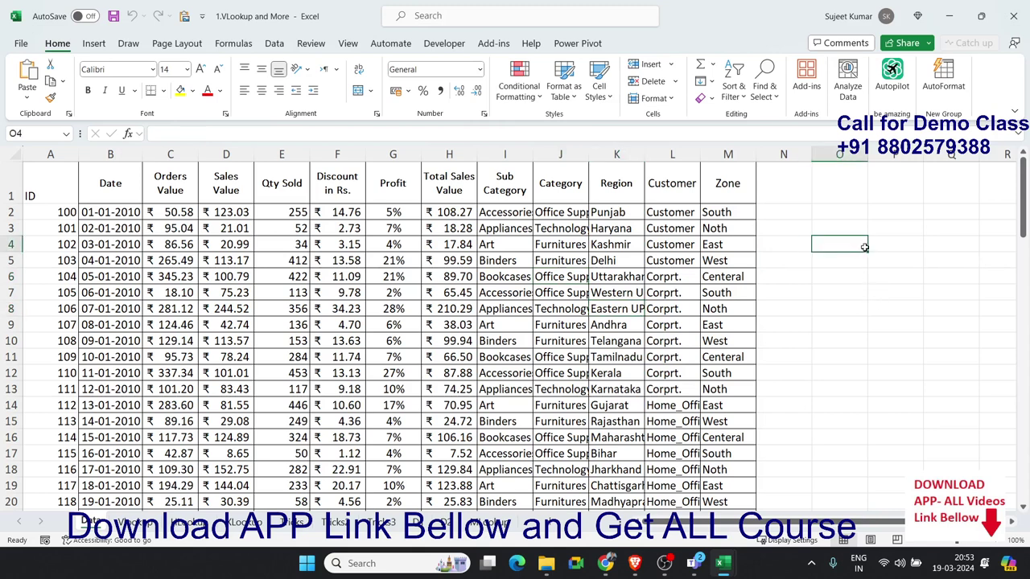
click(1013, 15)
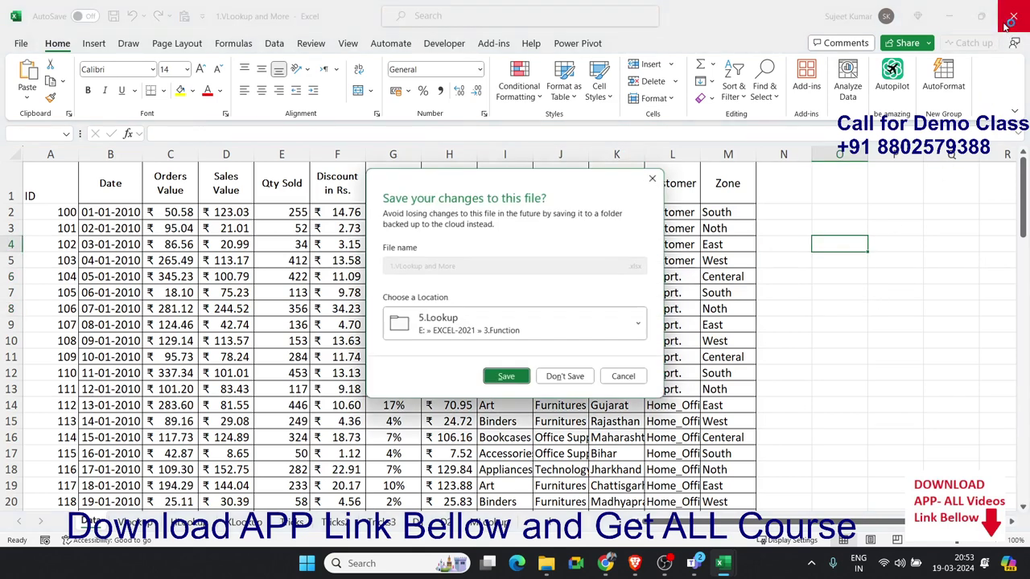
Close 1.VLookup and More and Book1 without saving, returning to the D:\Data folder
click(565, 378)
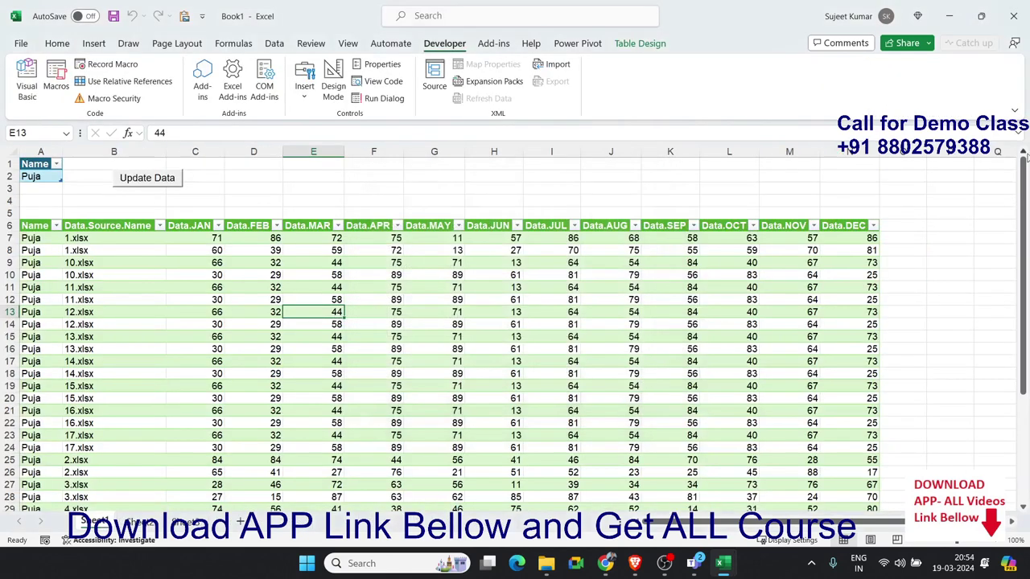
click(1009, 15)
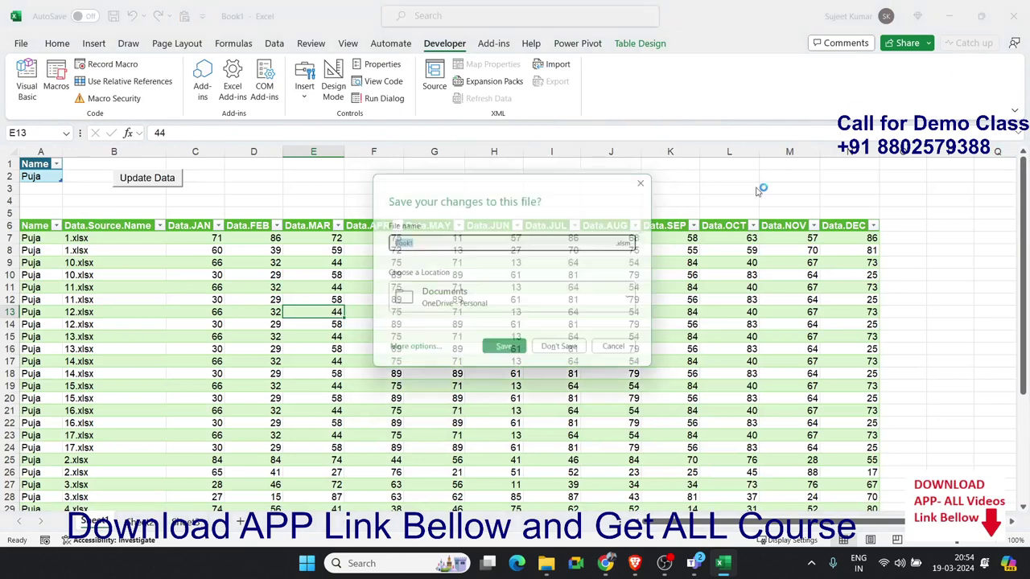
click(569, 349)
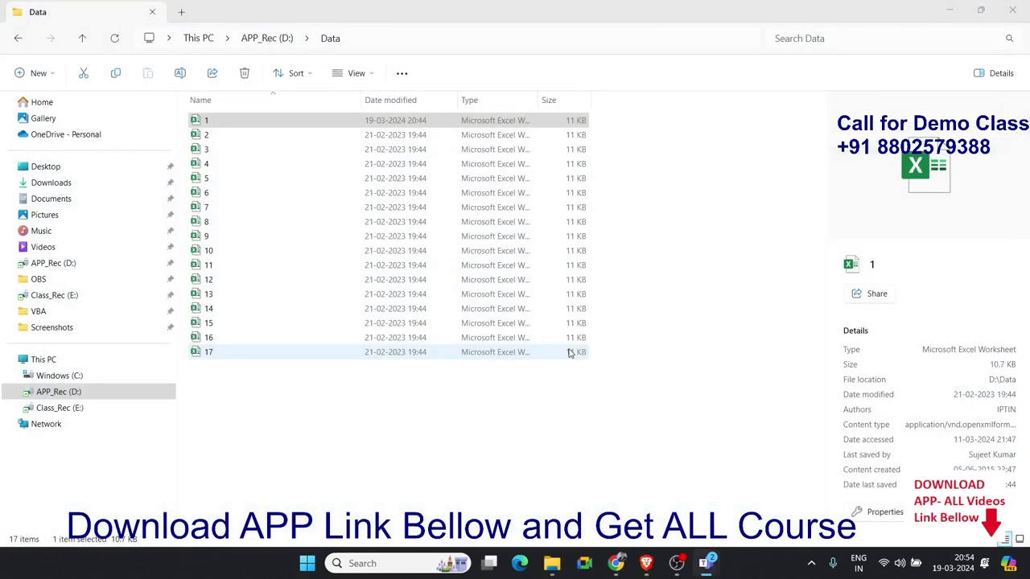